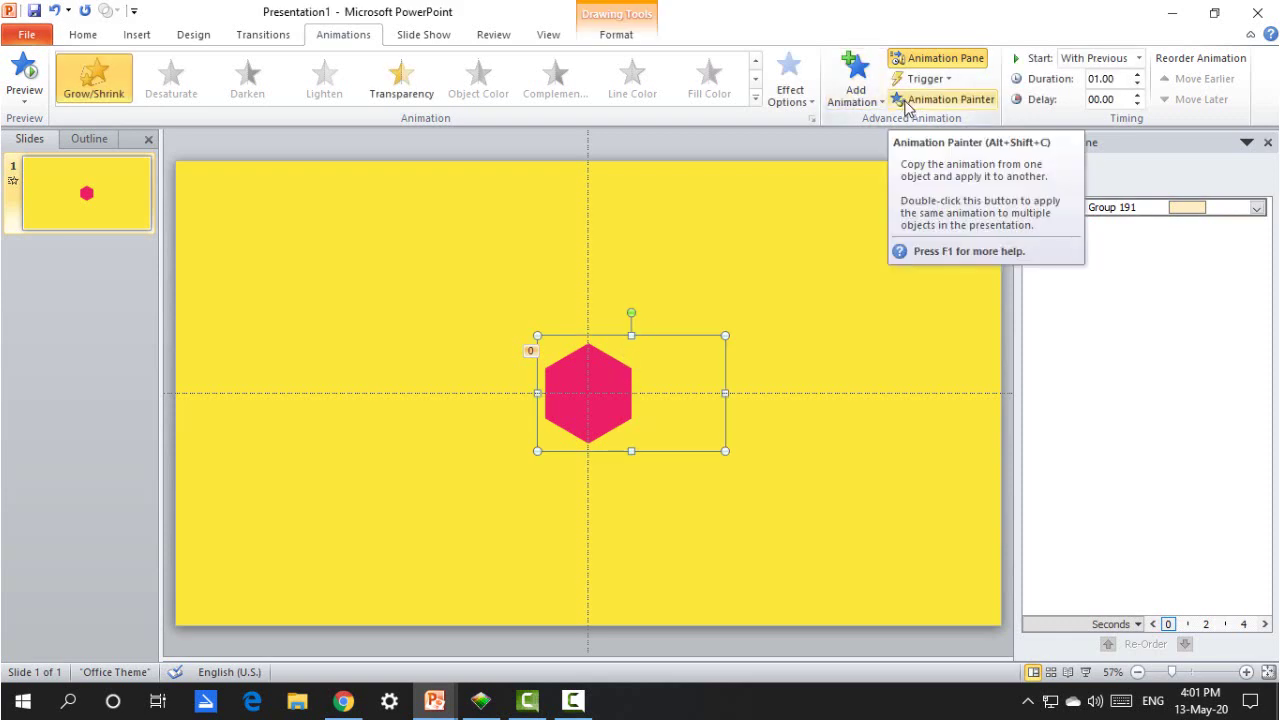
Step: Add a Left motion path to the pink hexagon group and shorten it to end at the hexagon's centre
click(866, 98)
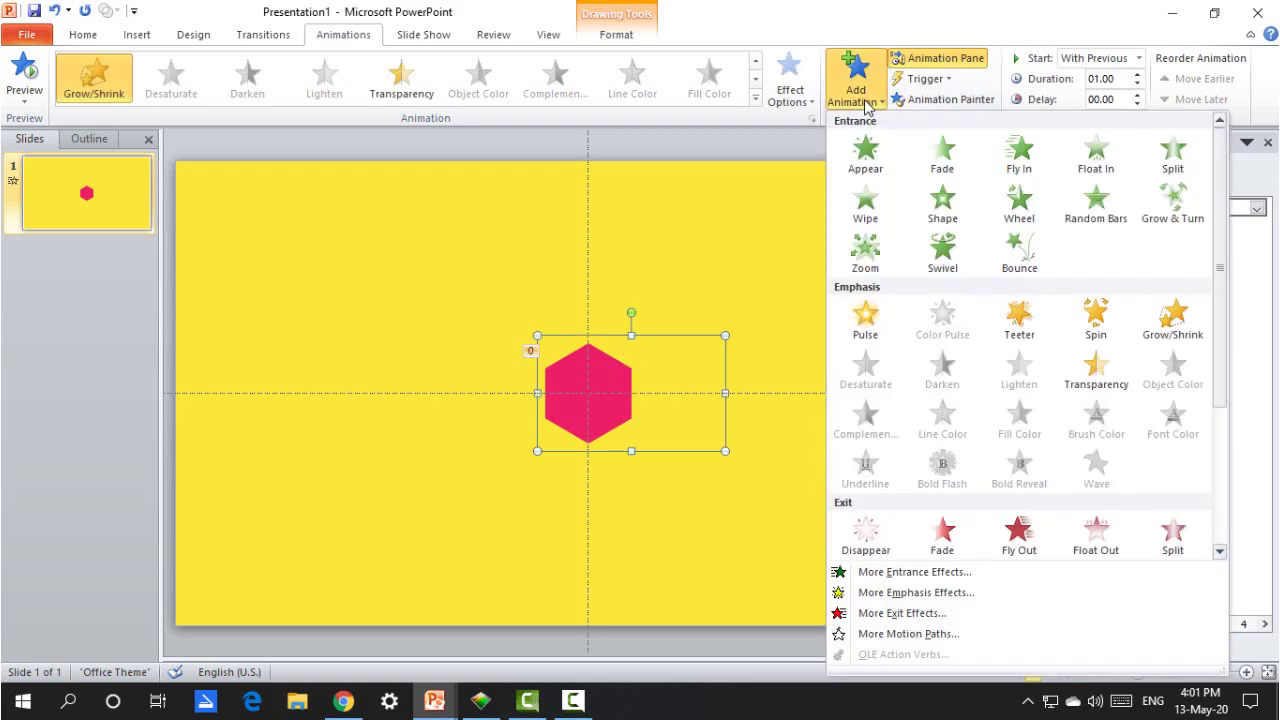
click(878, 634)
scroll(667, 470, down, 2)
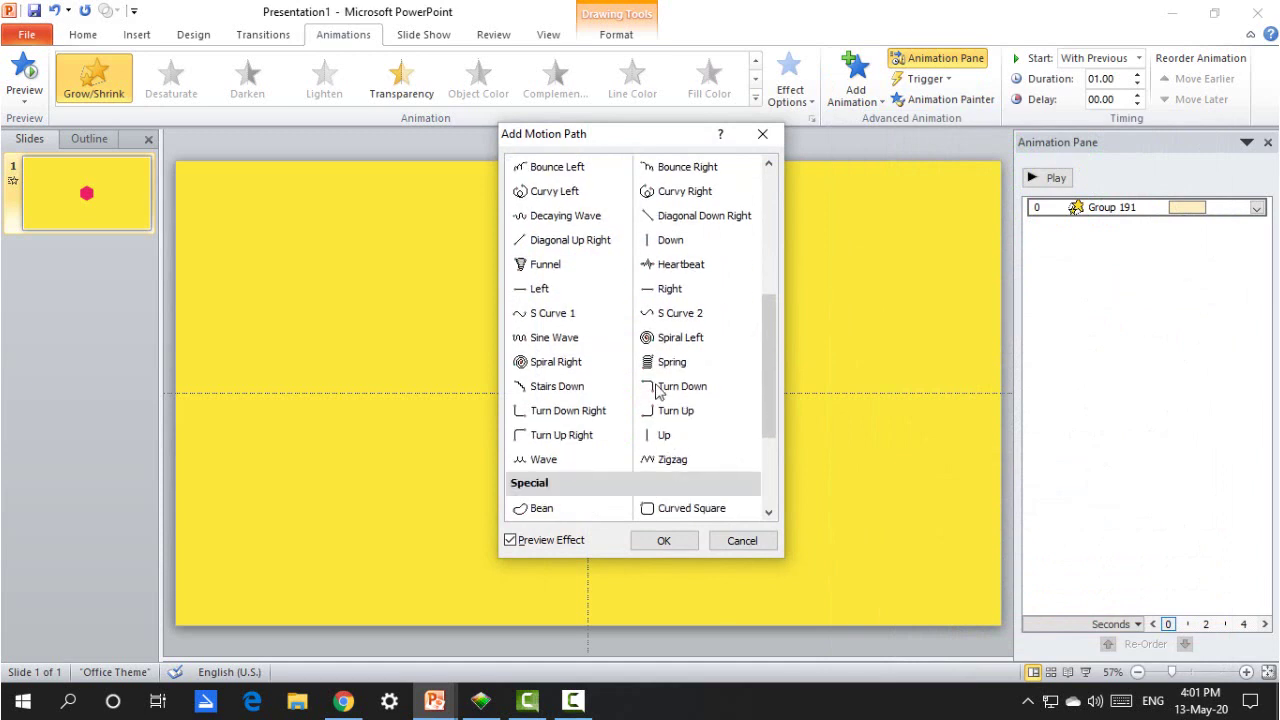
click(562, 288)
click(664, 540)
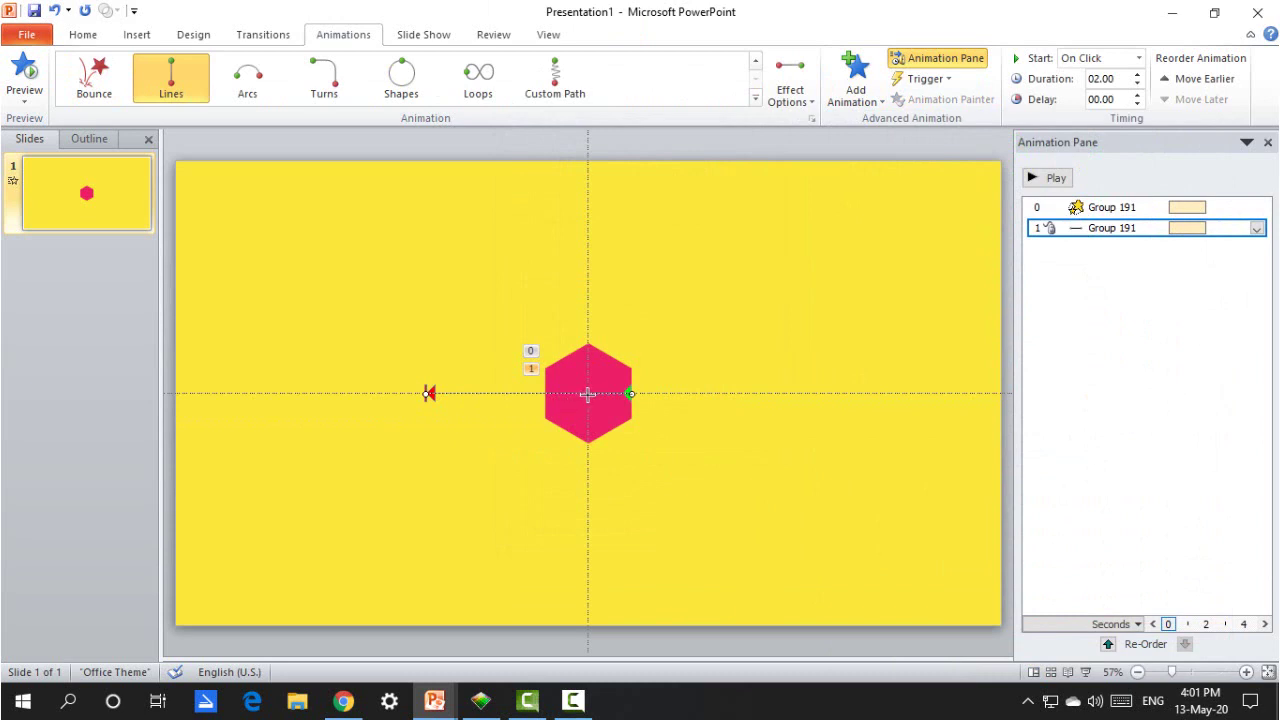
Step: Set the Left motion path to start with previous and last 1 second
right_click(1142, 228)
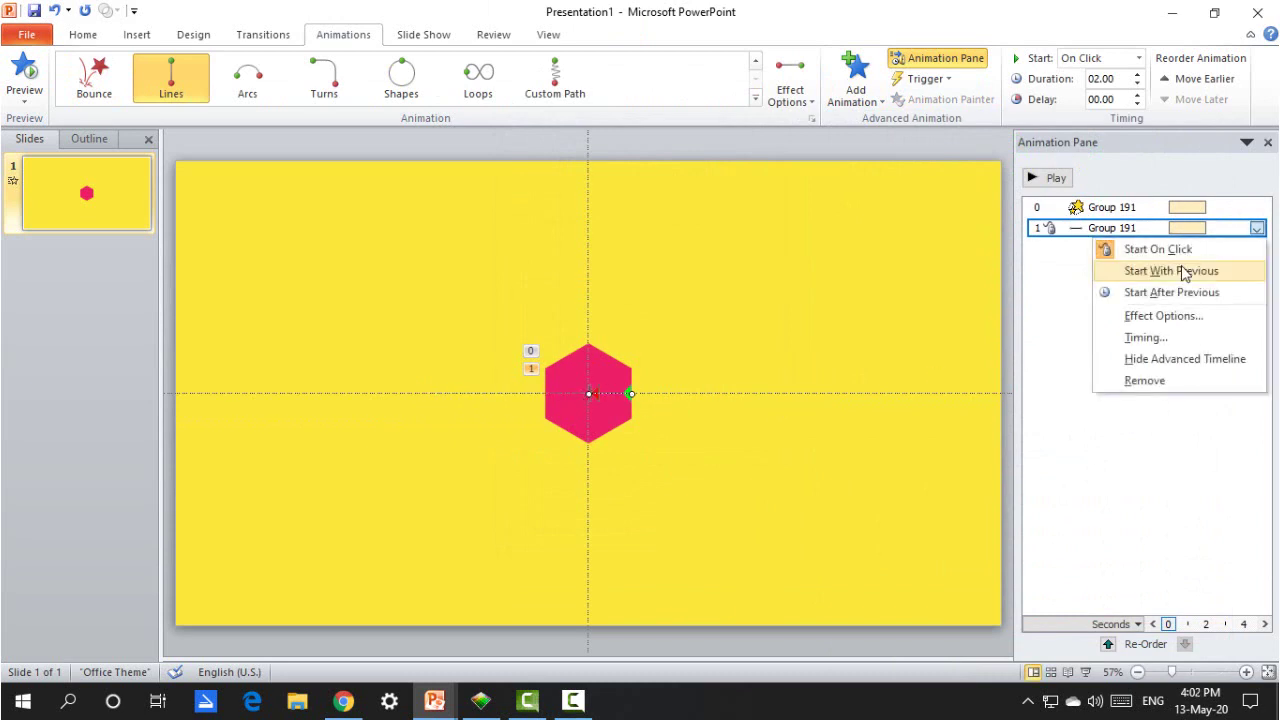
click(1106, 271)
click(1138, 86)
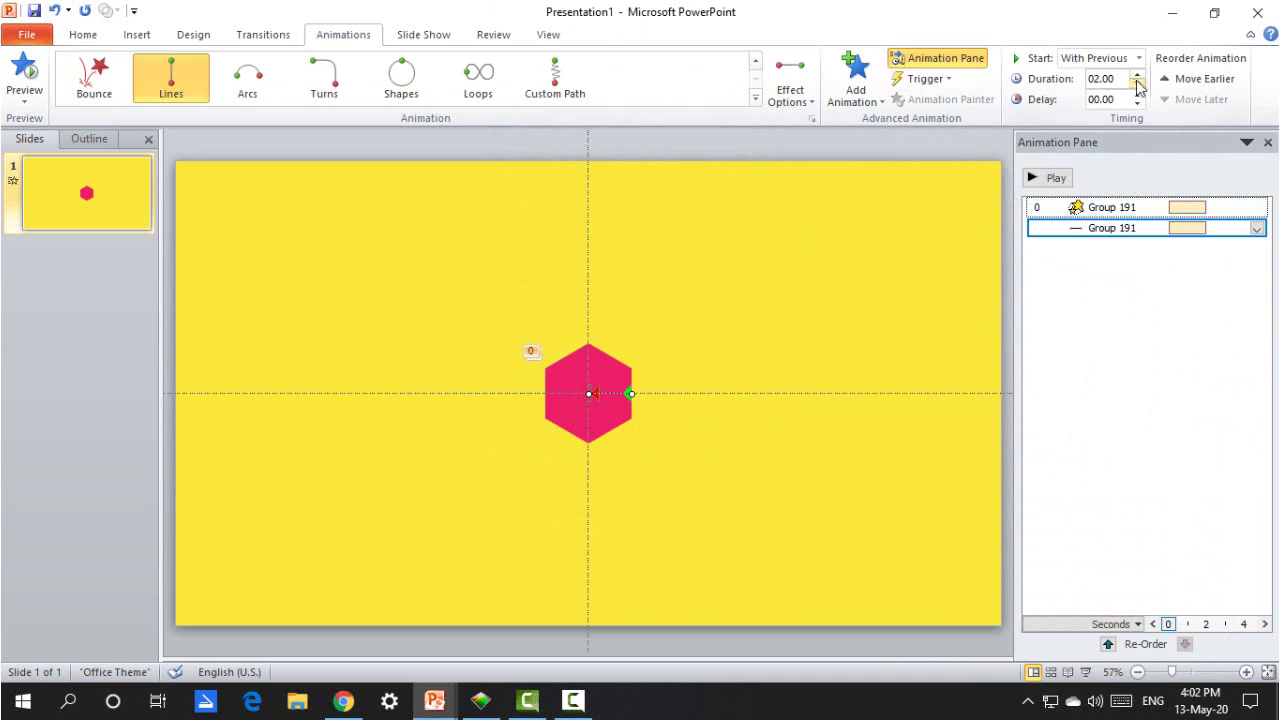
Step: Turn on auto-reverse for the Left motion path and preview the slide's animations
double_click(1106, 229)
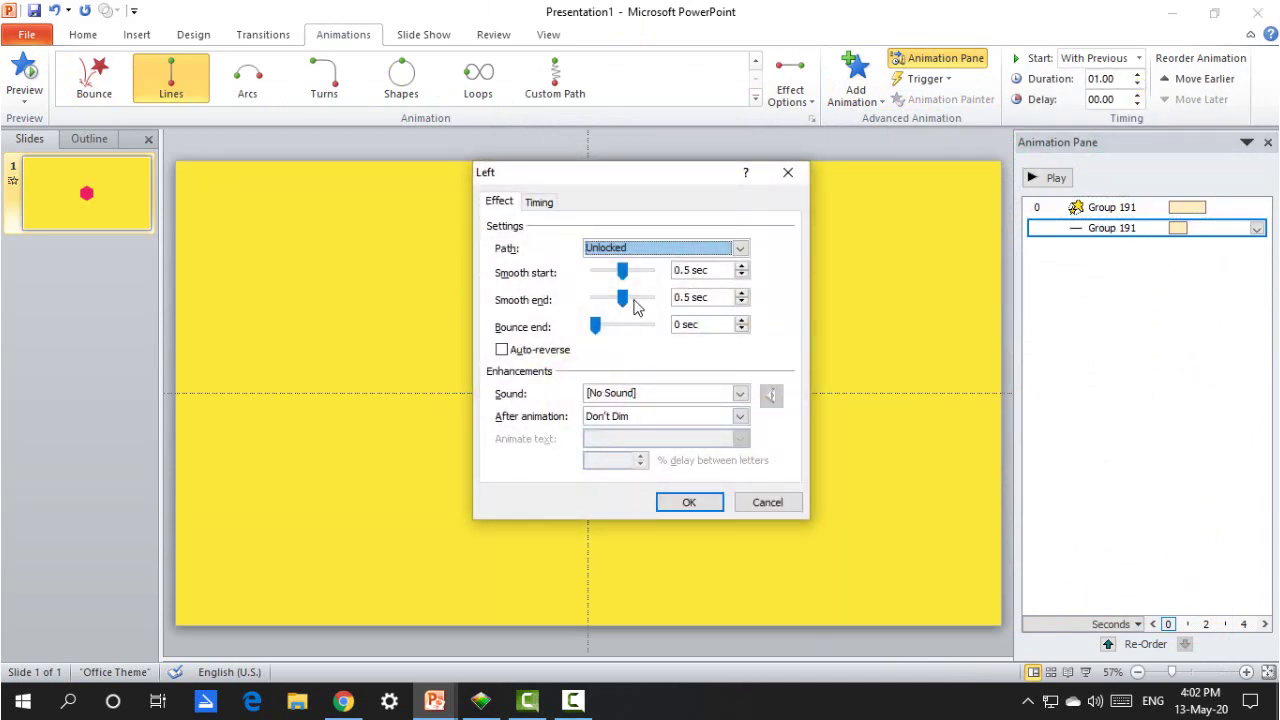
click(503, 350)
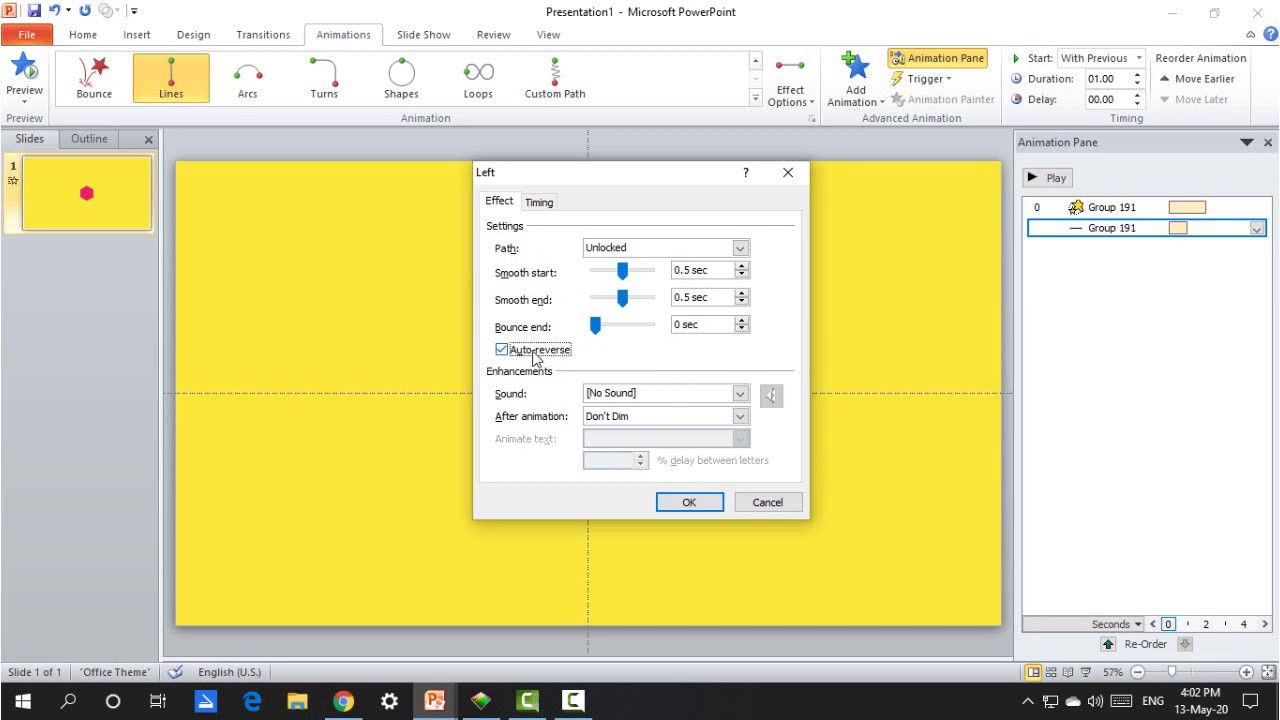
click(686, 509)
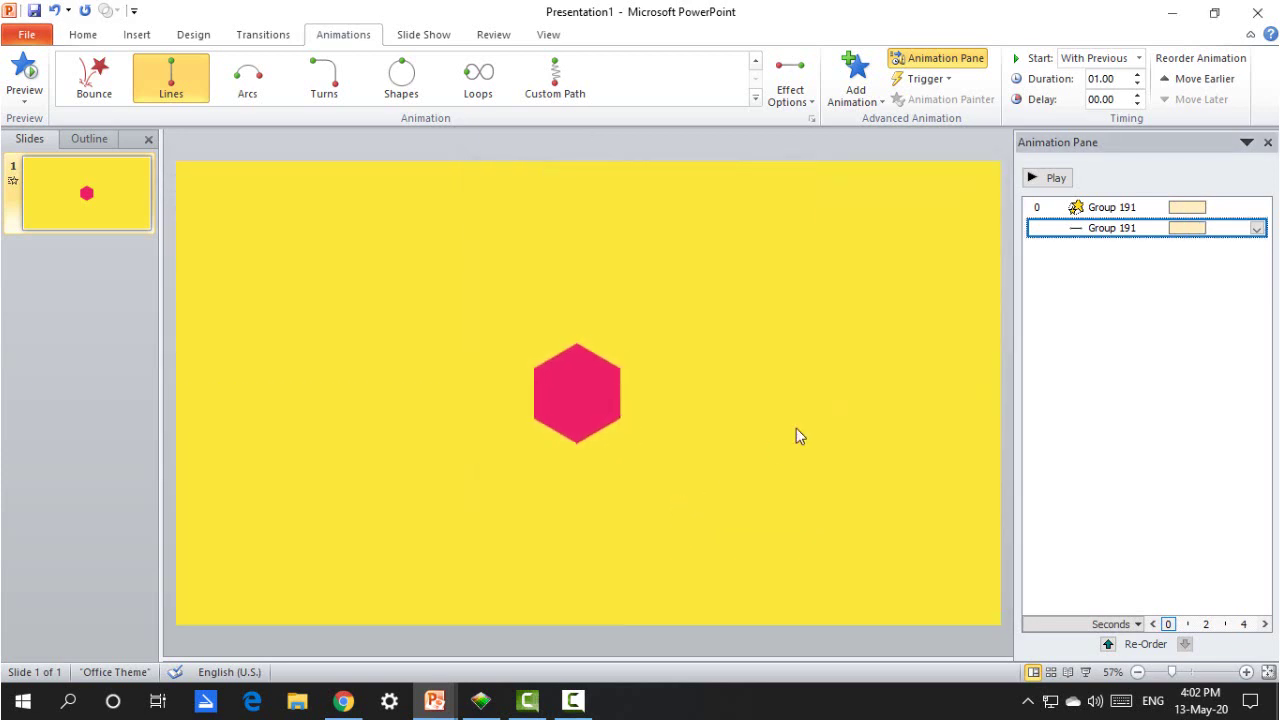
click(1040, 178)
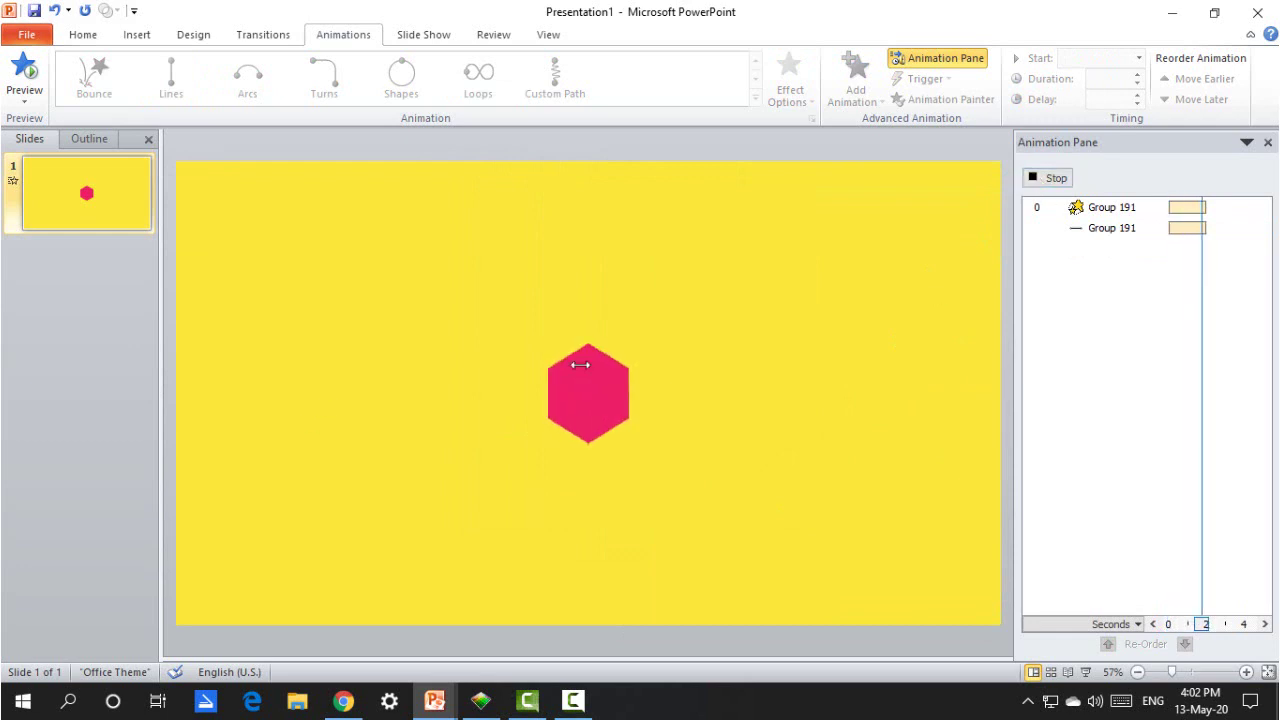
click(1049, 178)
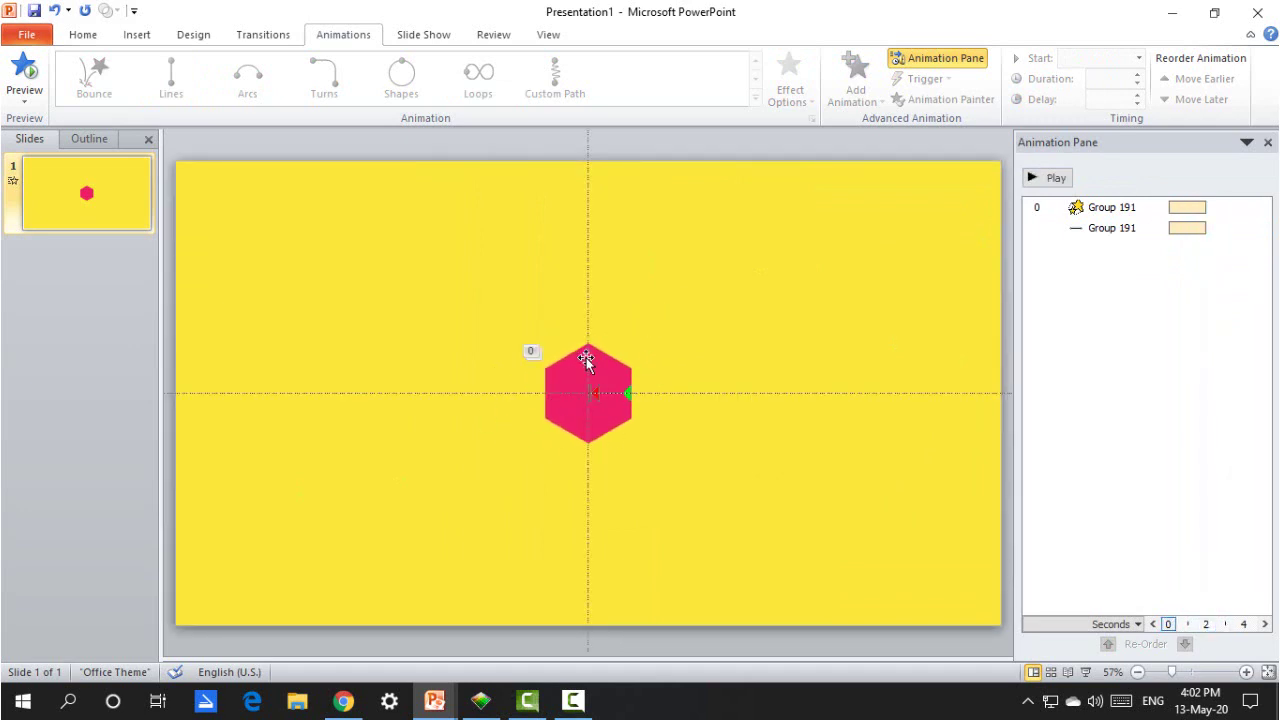
click(1046, 180)
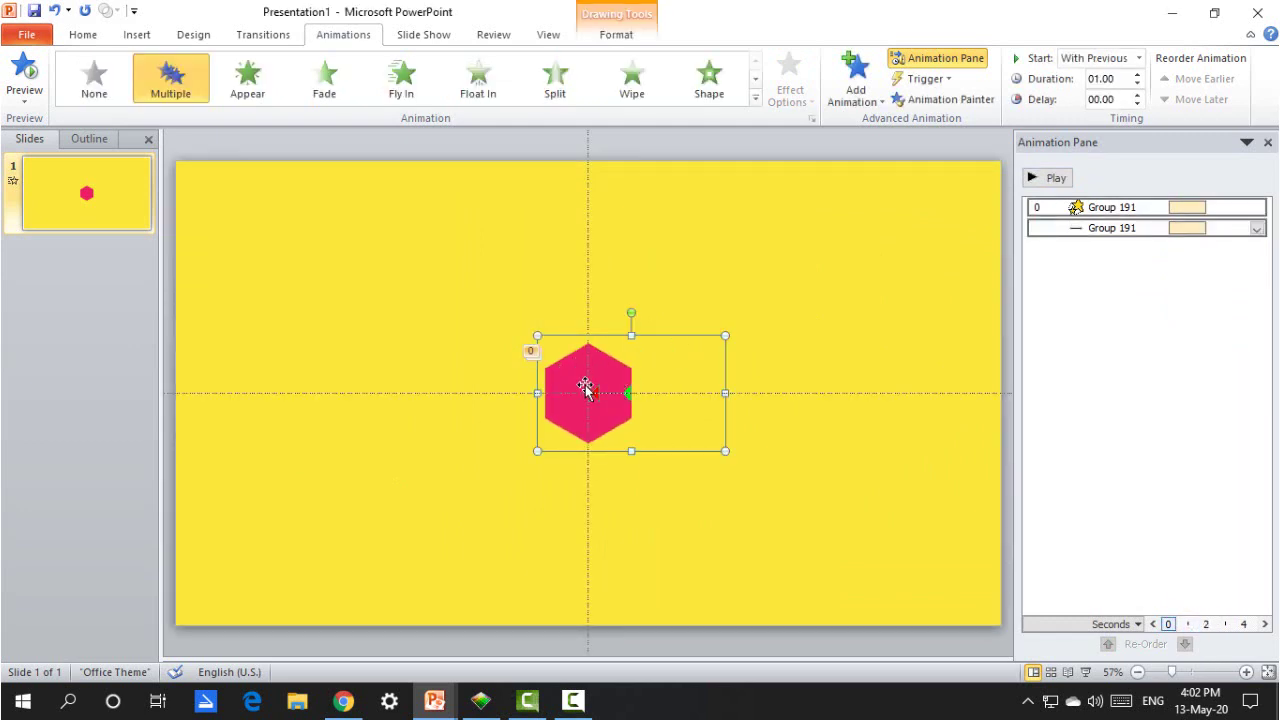
Step: Copy the hexagon group to the left of the original and fill the copy's hexagon with the recent dark crimson colour
drag(594, 385, 448, 378)
click(450, 373)
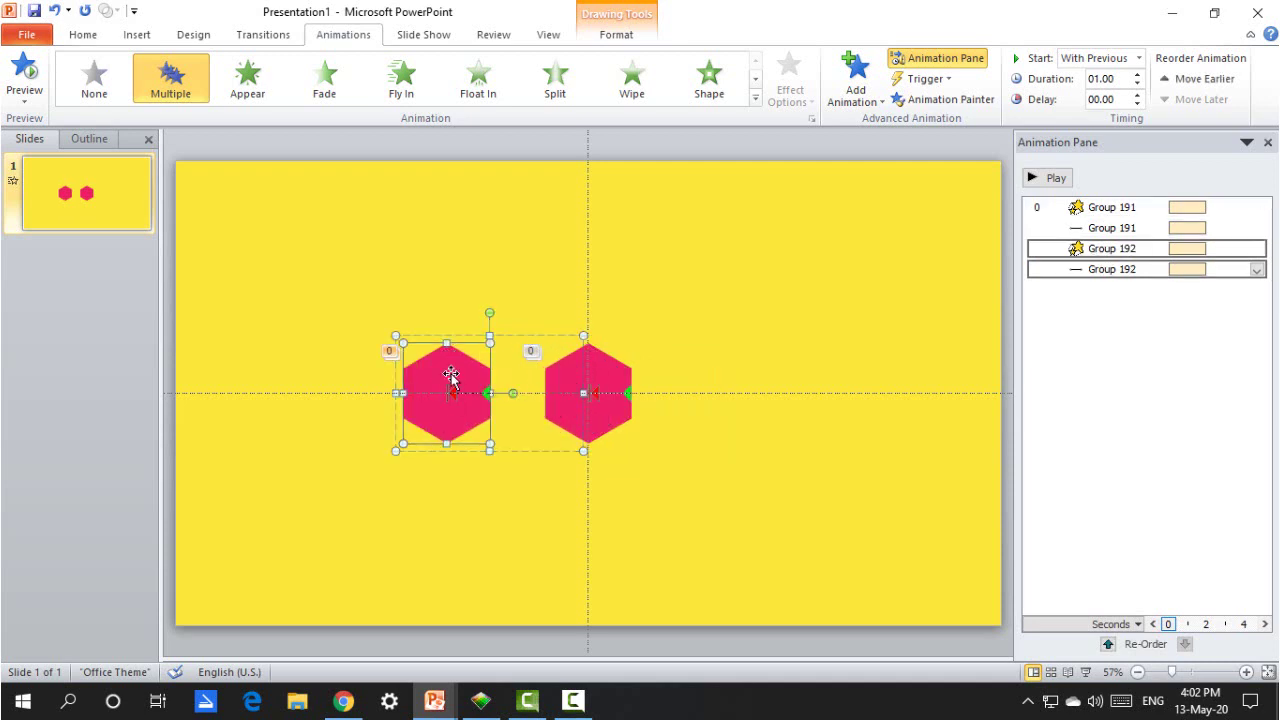
click(616, 34)
click(660, 58)
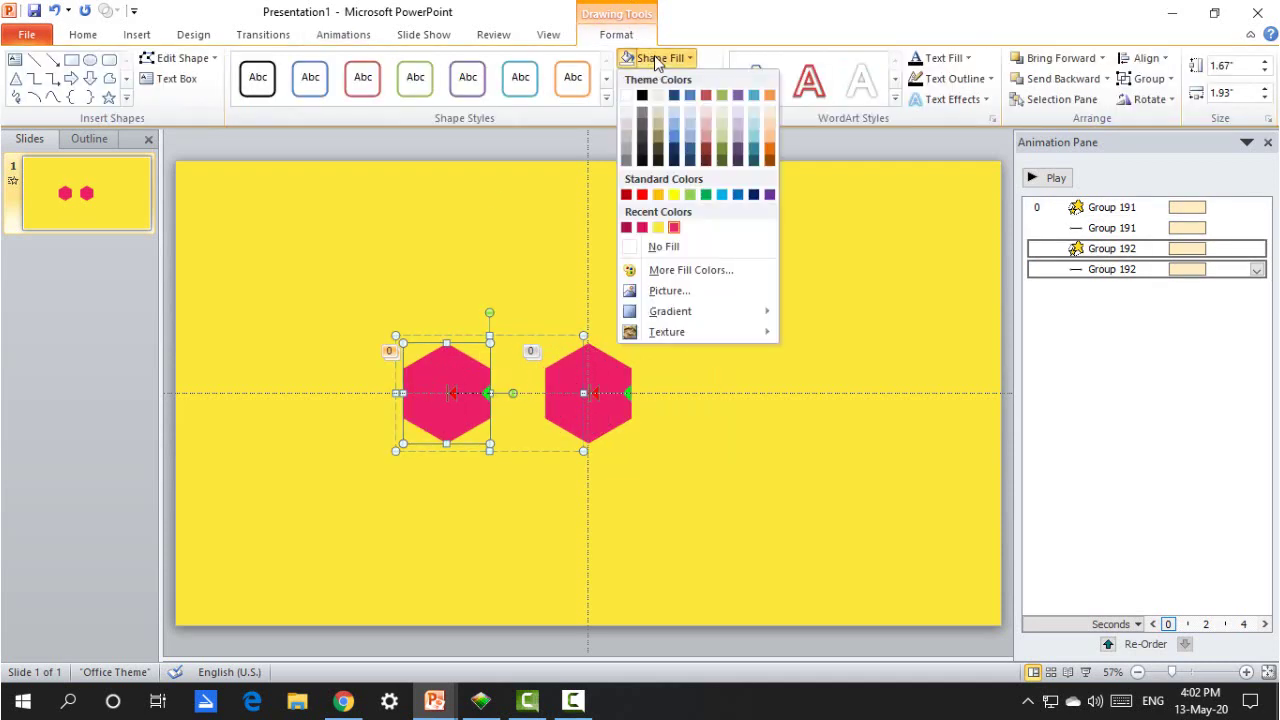
click(626, 228)
click(591, 250)
Step: Make 14 copies of the dark crimson hexagon group, each shifted left by the same small offset so they overlap
click(470, 358)
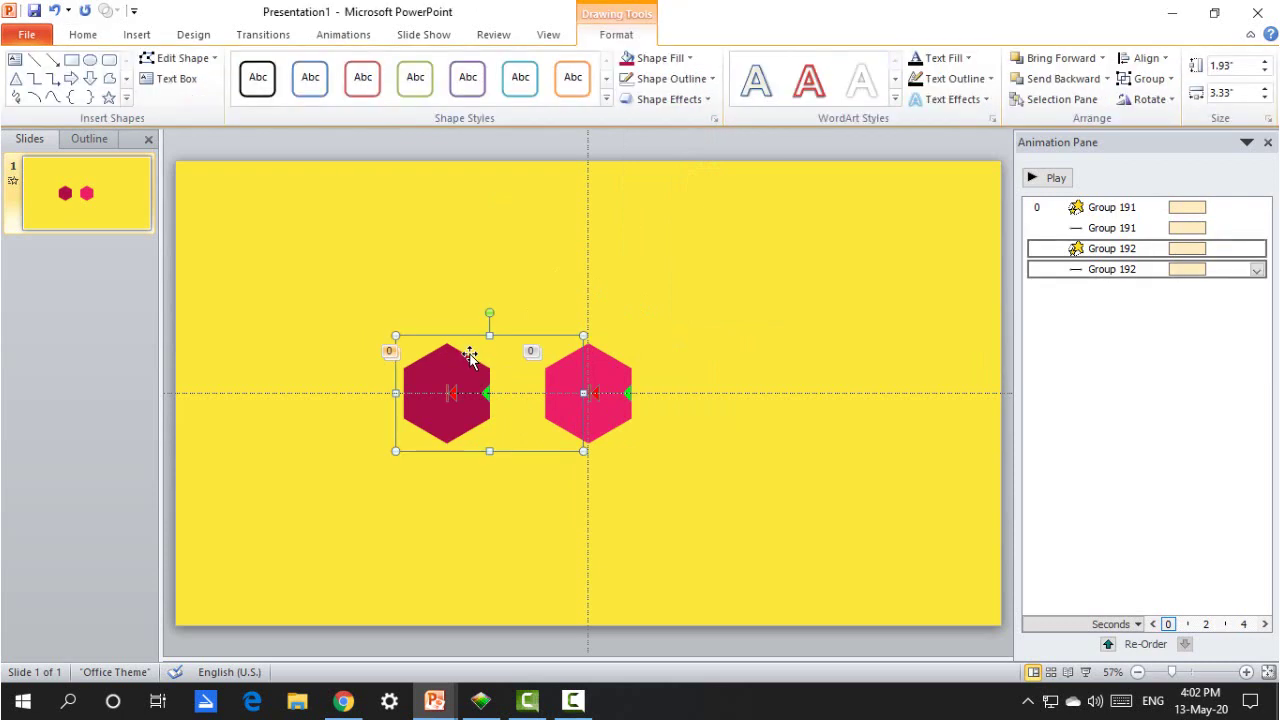
drag(466, 355, 436, 355)
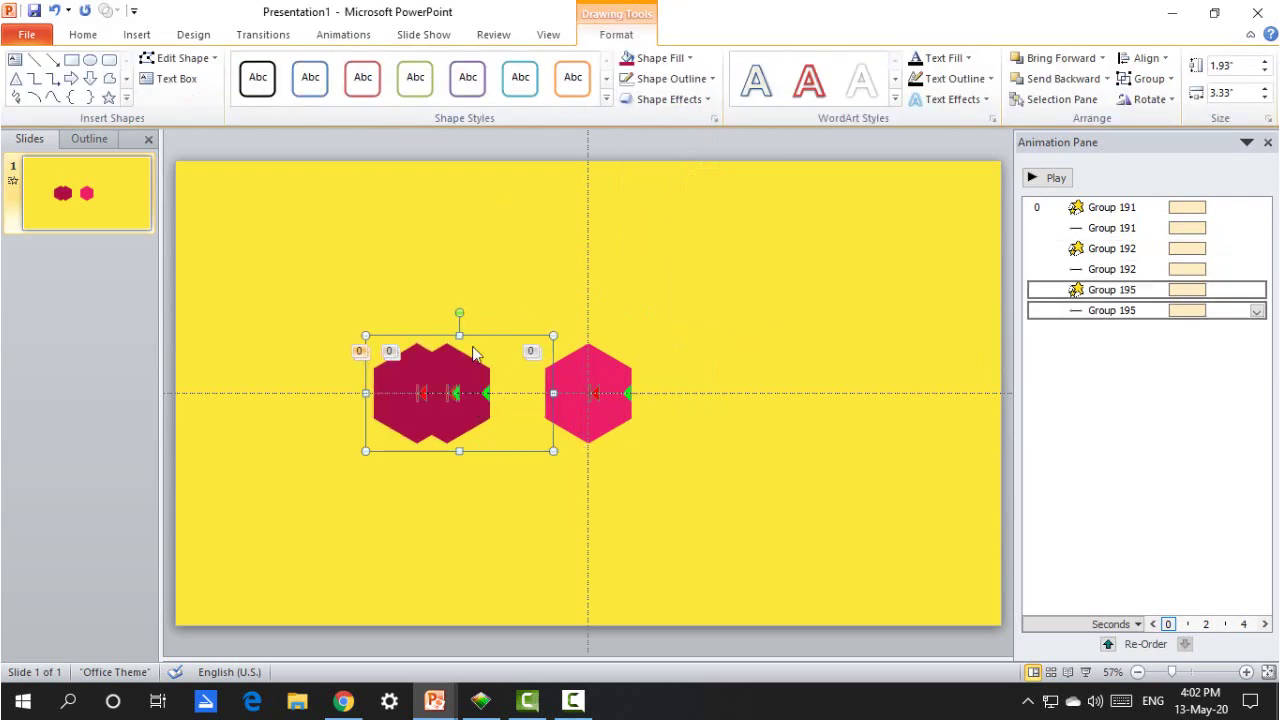
key(ctrl+d)
key(ctrl+d)
key(ctrl+d)
key(ctrl+d)
key(ctrl+d)
key(ctrl+d)
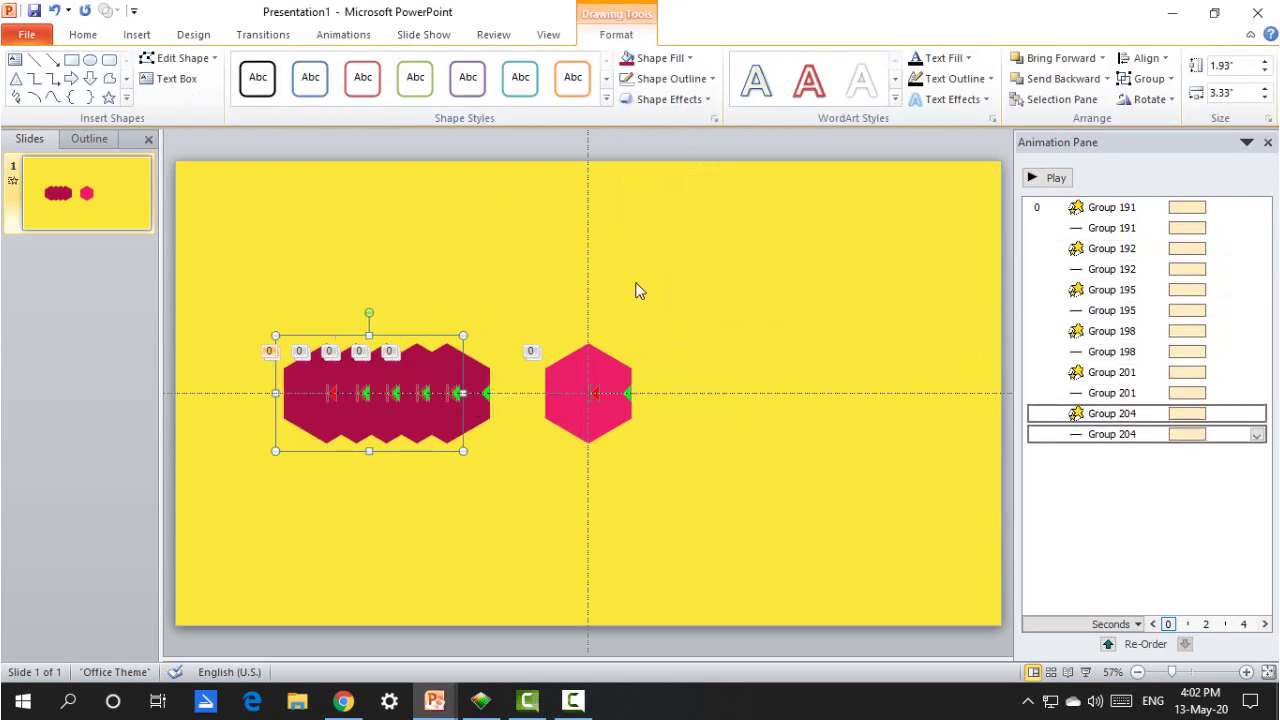
key(ctrl+d)
key(ctrl+d)
key(ctrl+d)
key(ctrl+d)
key(ctrl+d)
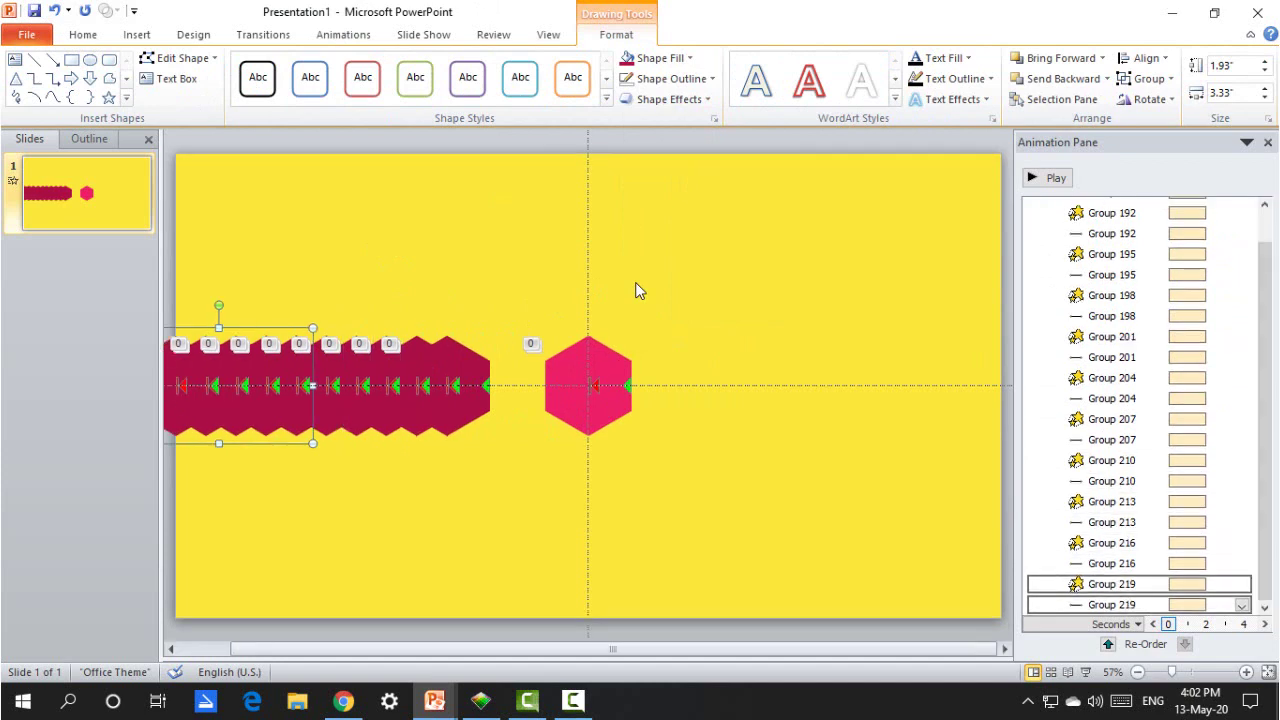
key(ctrl+d)
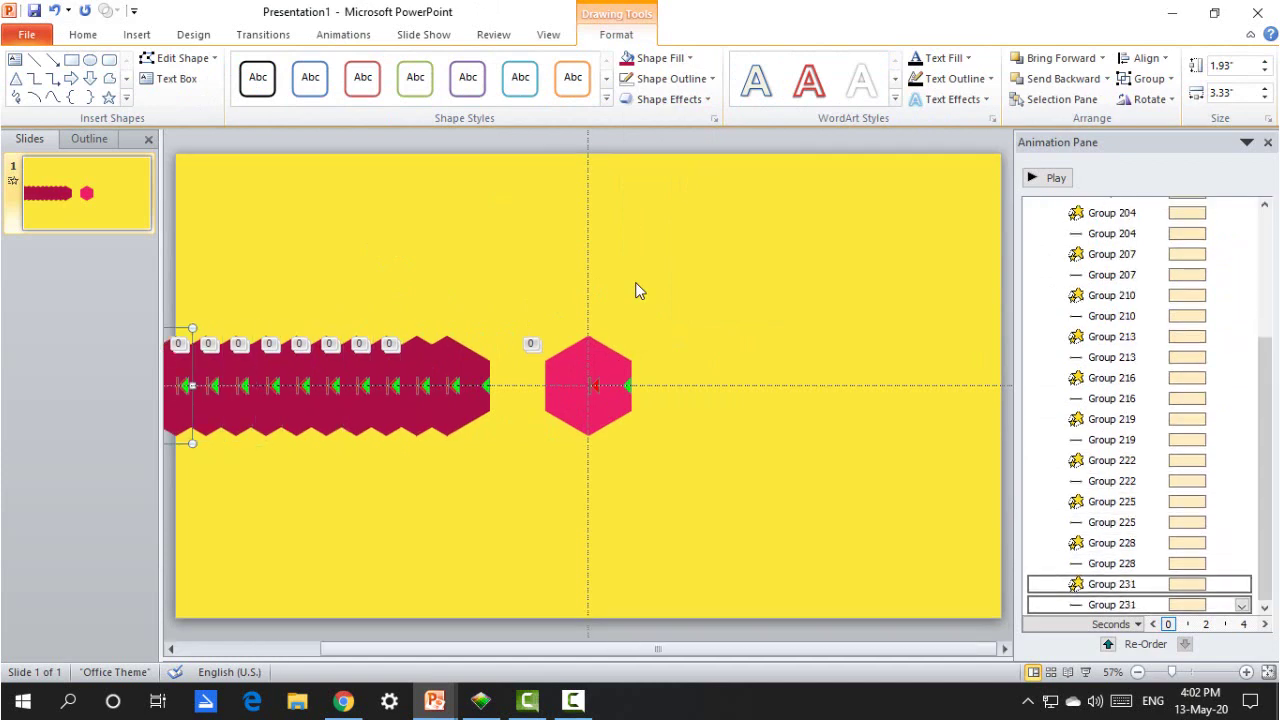
key(ctrl+d)
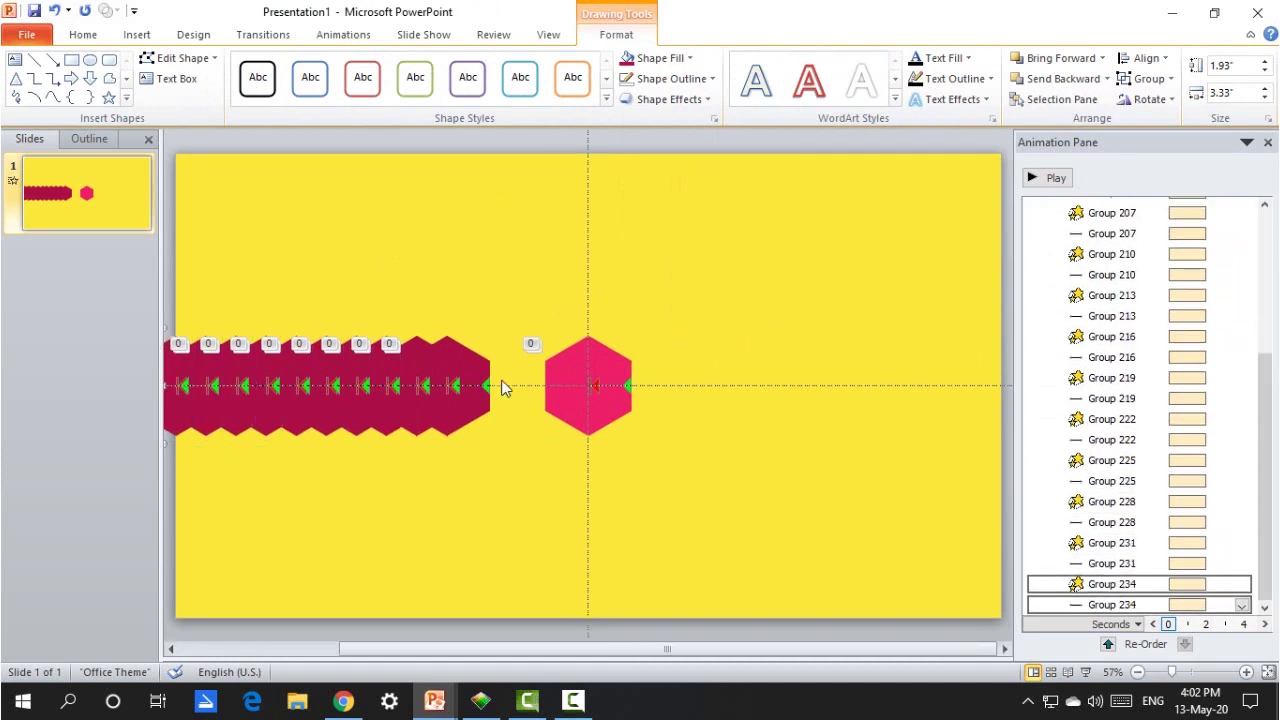
Step: Select all dark crimson hexagon groups without the pink one and stack them with Align Center
click(500, 541)
key(ctrl+a)
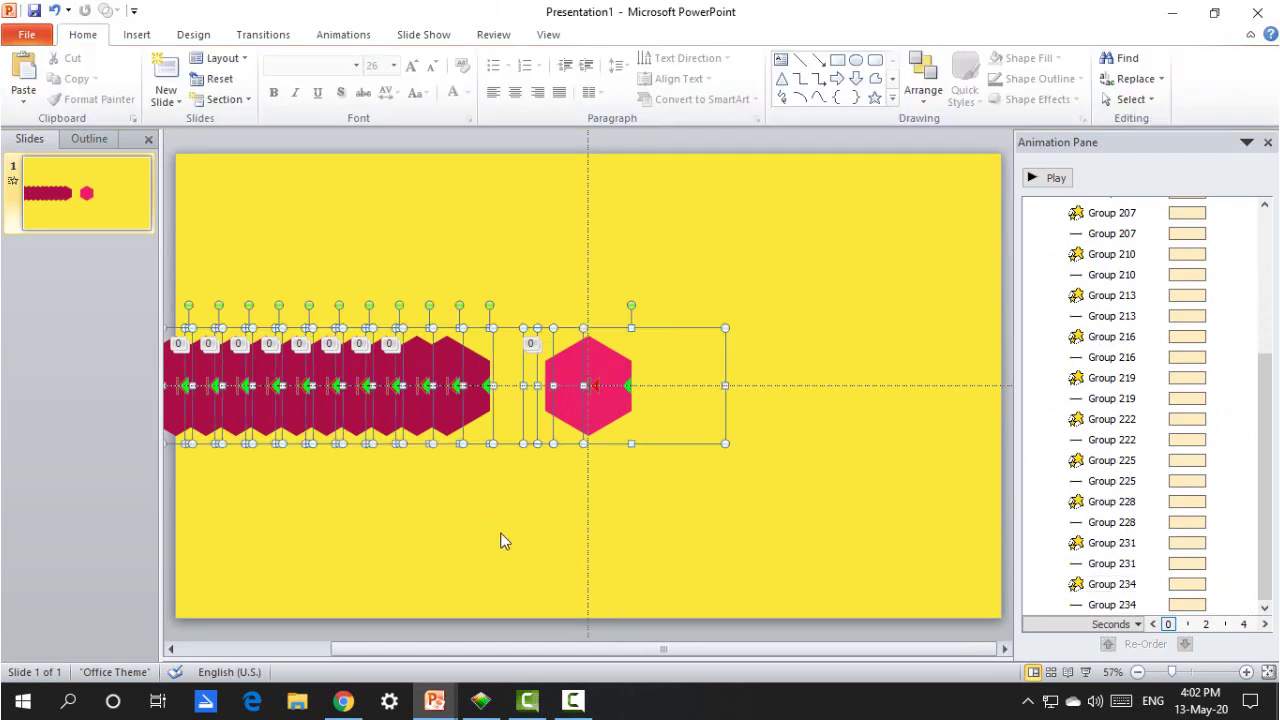
shift+click(661, 340)
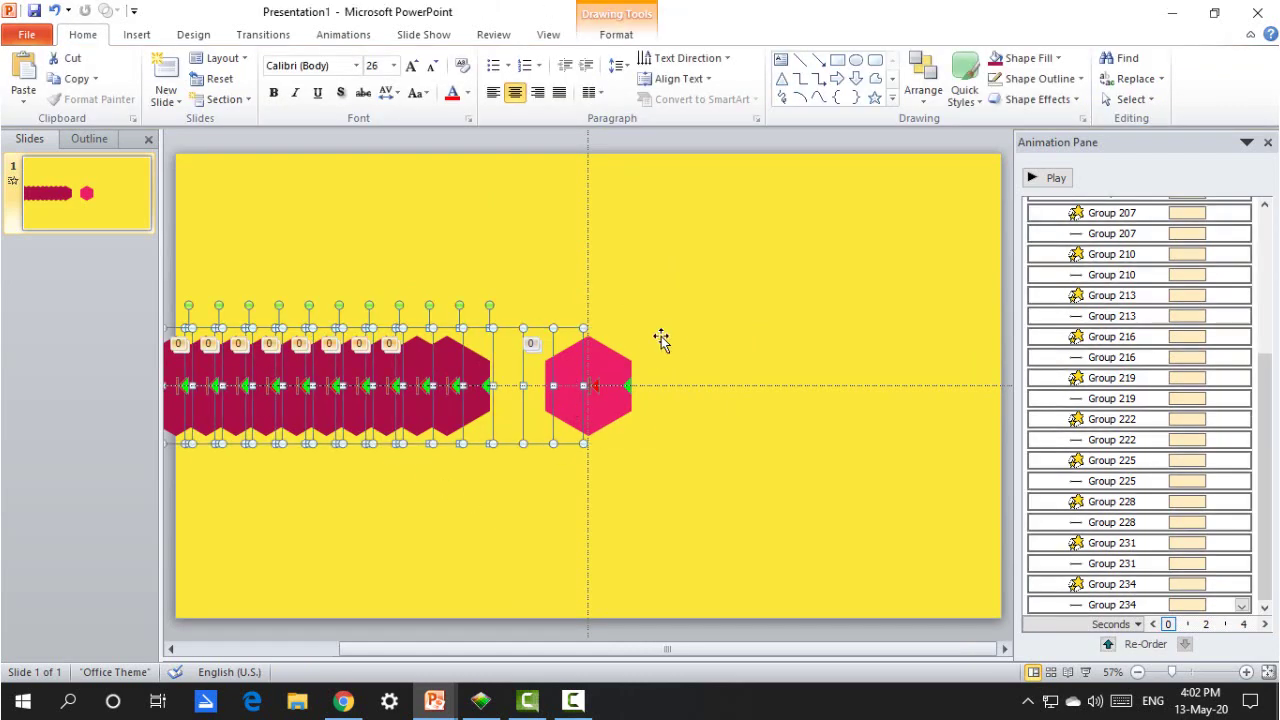
click(616, 34)
click(1145, 57)
click(1160, 101)
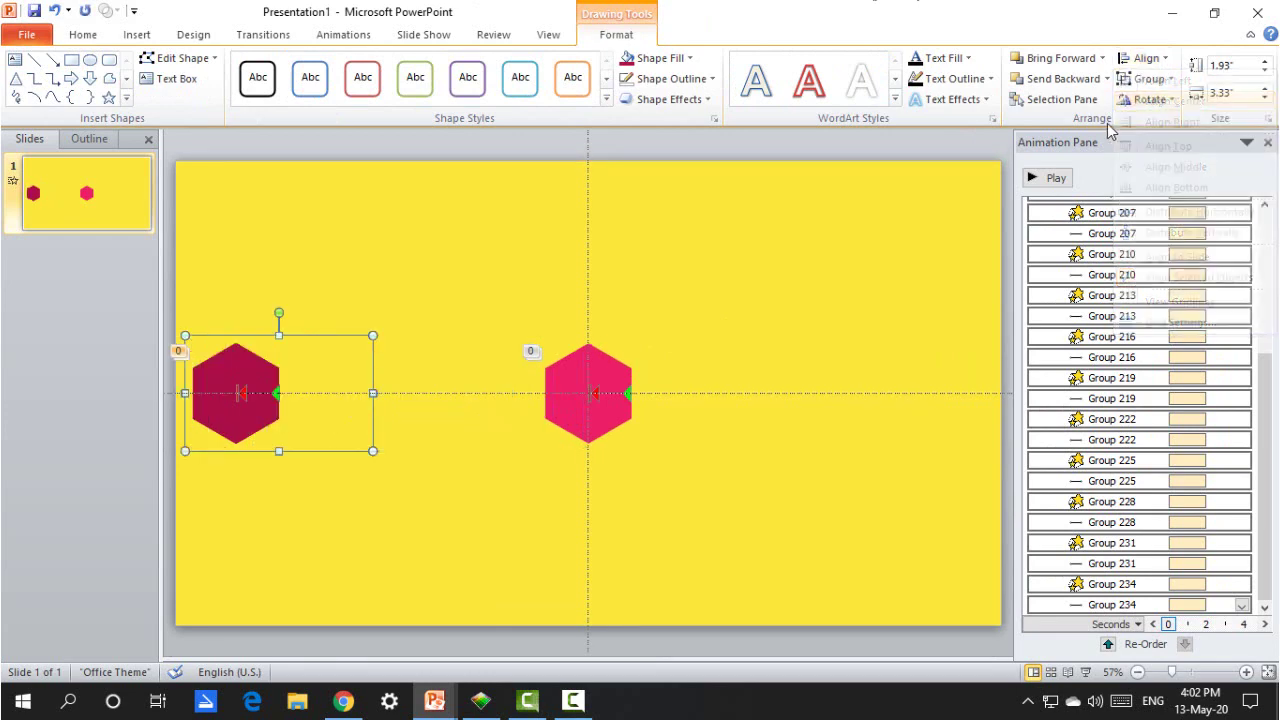
Step: Send the stacked dark hexagon groups to the back and move them directly behind the pink hexagon
right_click(233, 368)
mouse_move(297, 506)
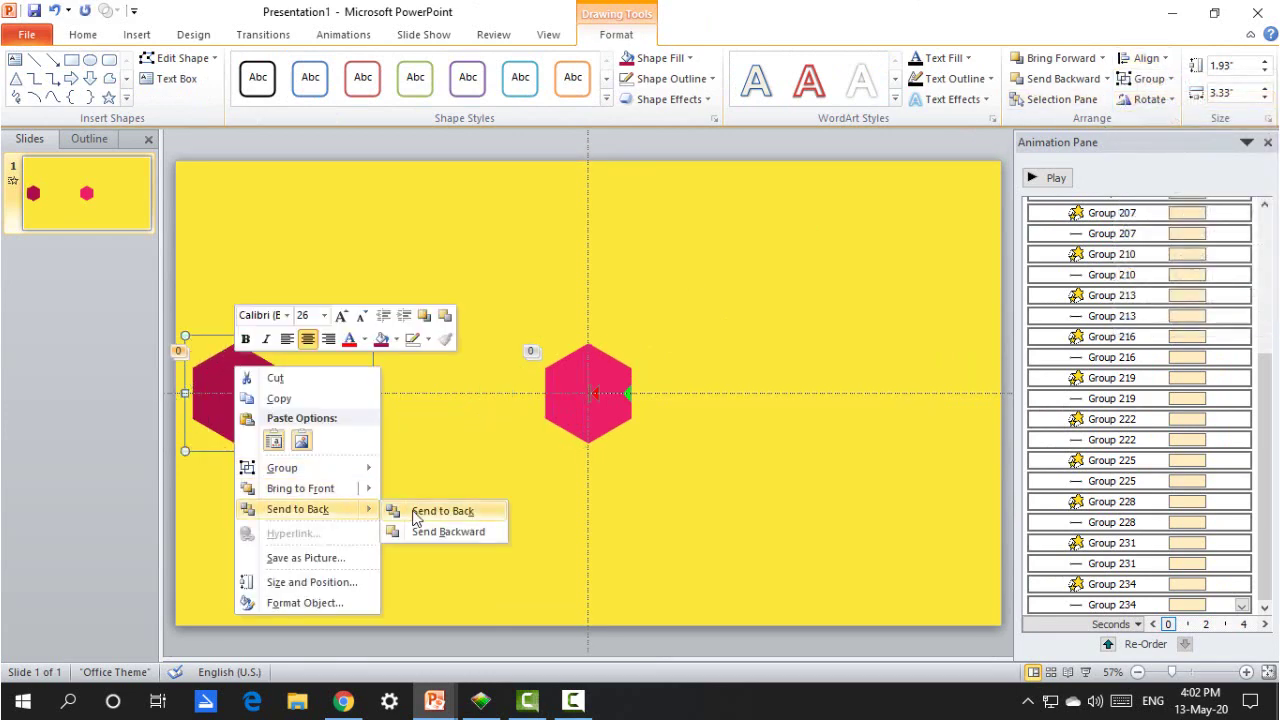
click(429, 509)
drag(250, 374, 598, 381)
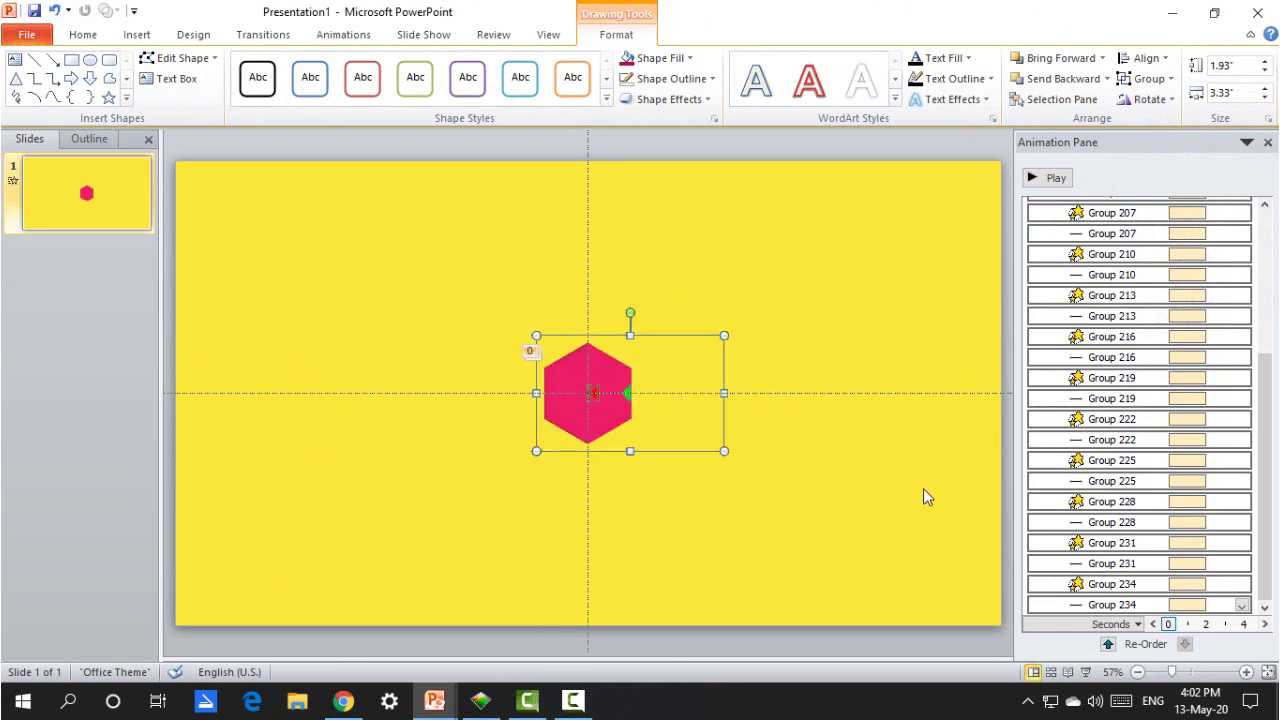
Step: Set the delay of Group 192's Grow/Shrink effect to .01 seconds
drag(1265, 430, 1265, 288)
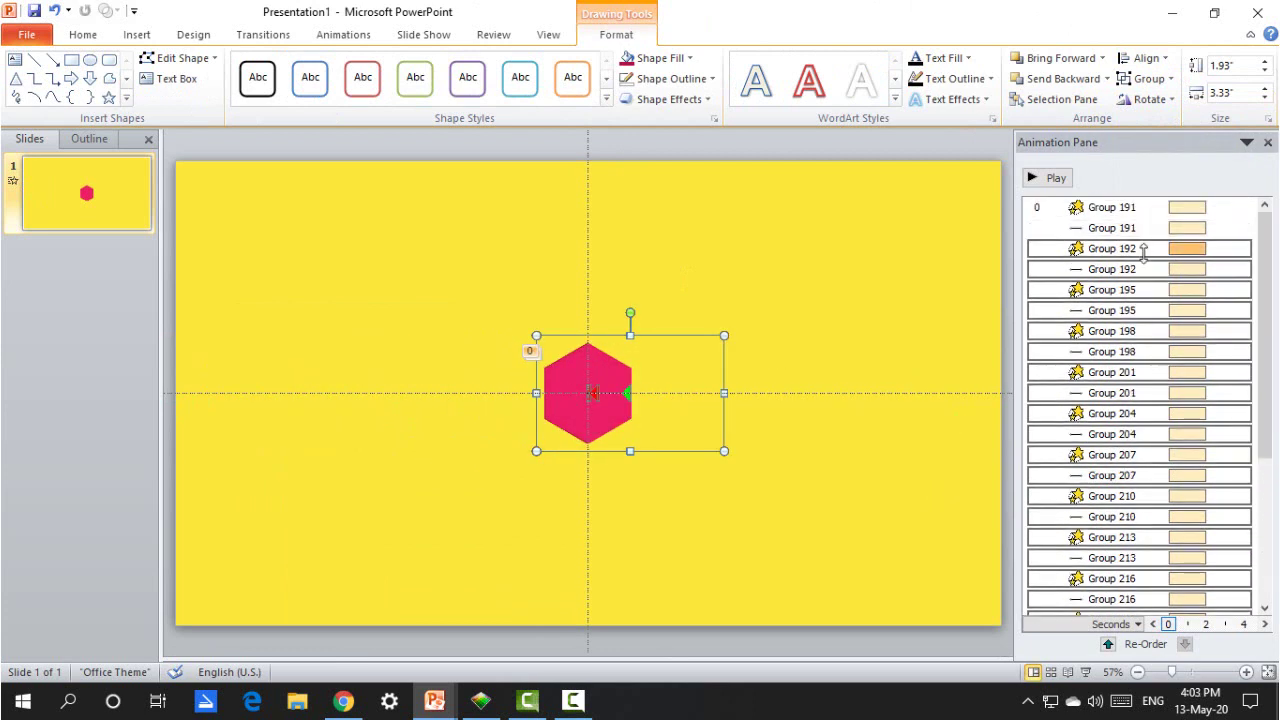
click(1083, 244)
click(343, 34)
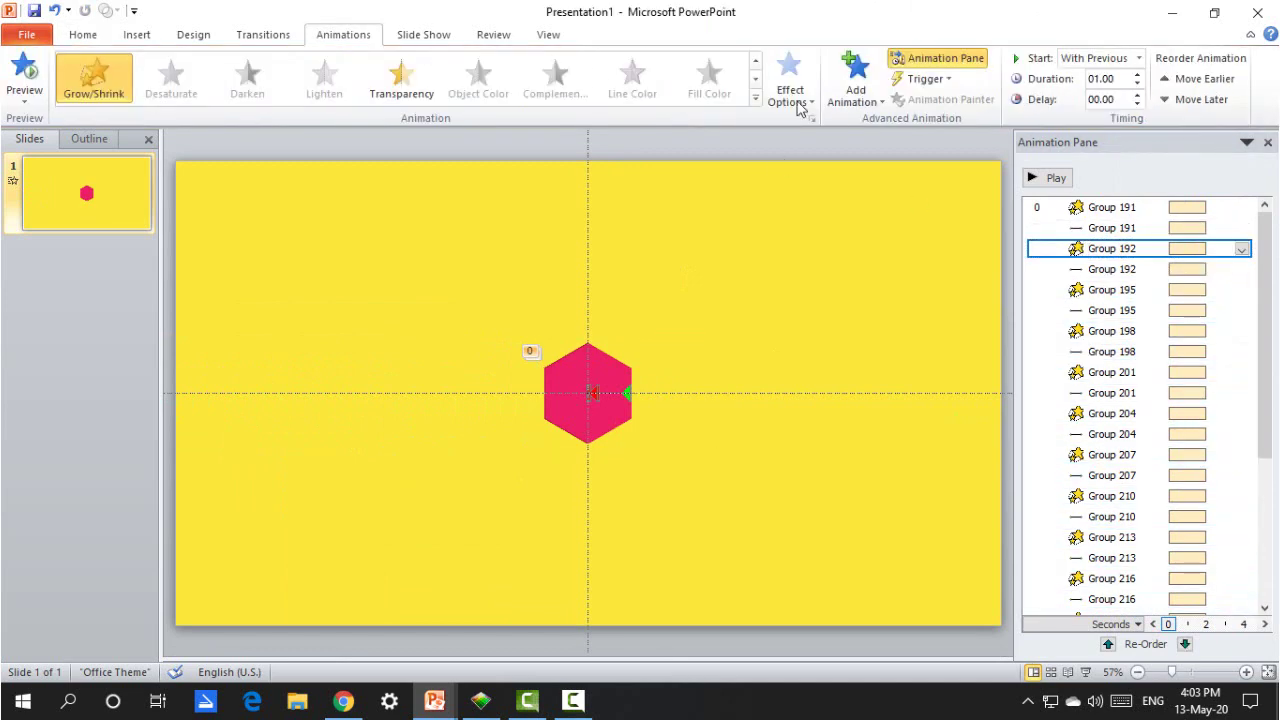
click(1121, 103)
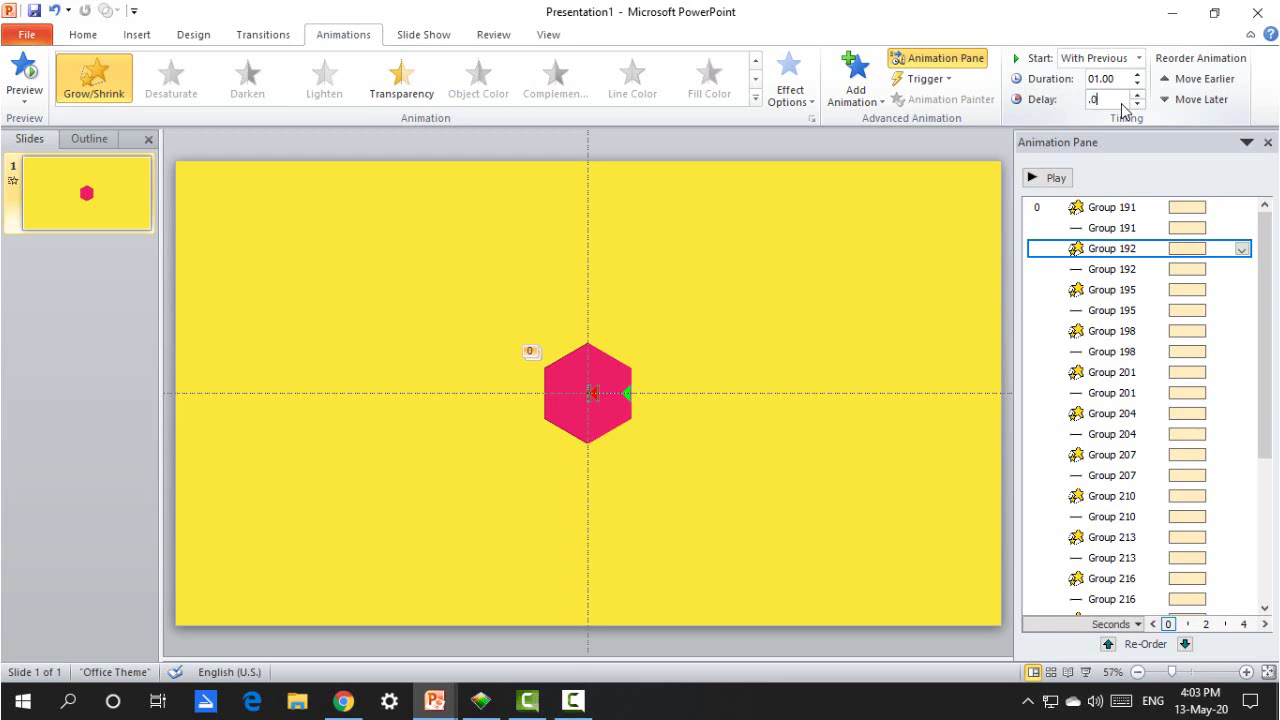
text(.01)
Step: Continue the staggered Grow/Shrink delays for Group 195 and Group 198, giving Group 198 a delay of .03 seconds
click(1128, 289)
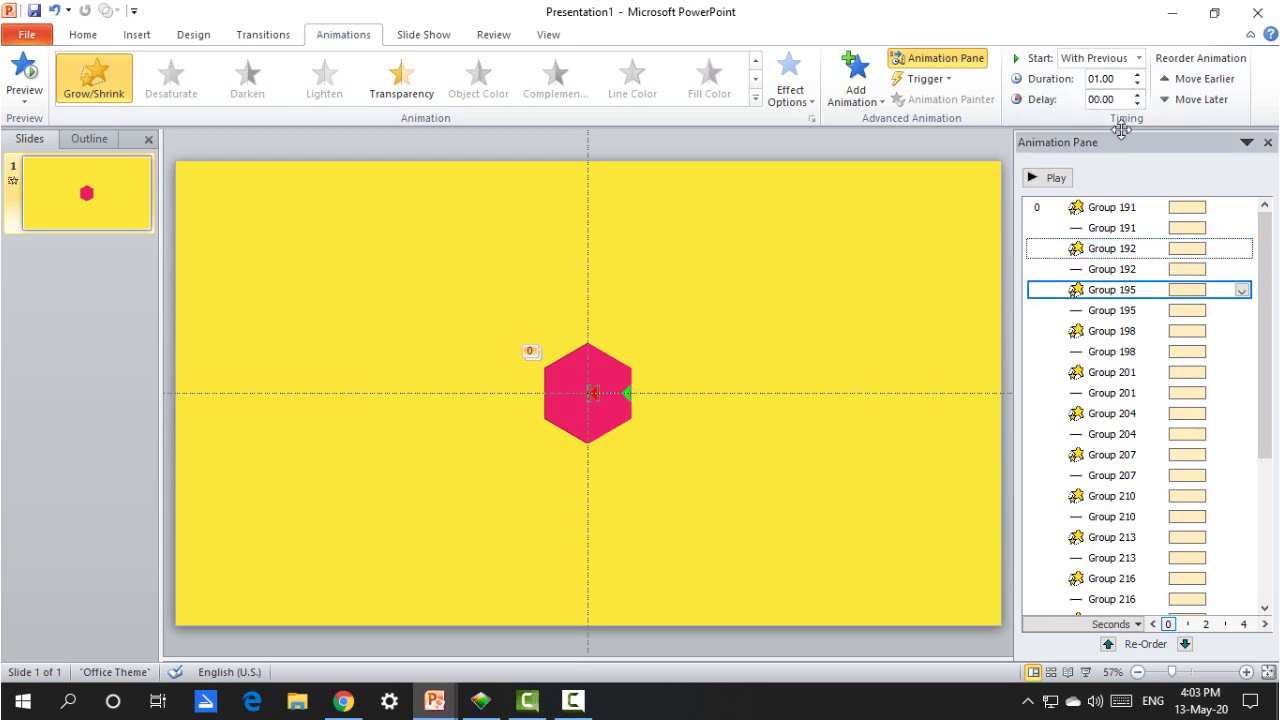
click(1119, 103)
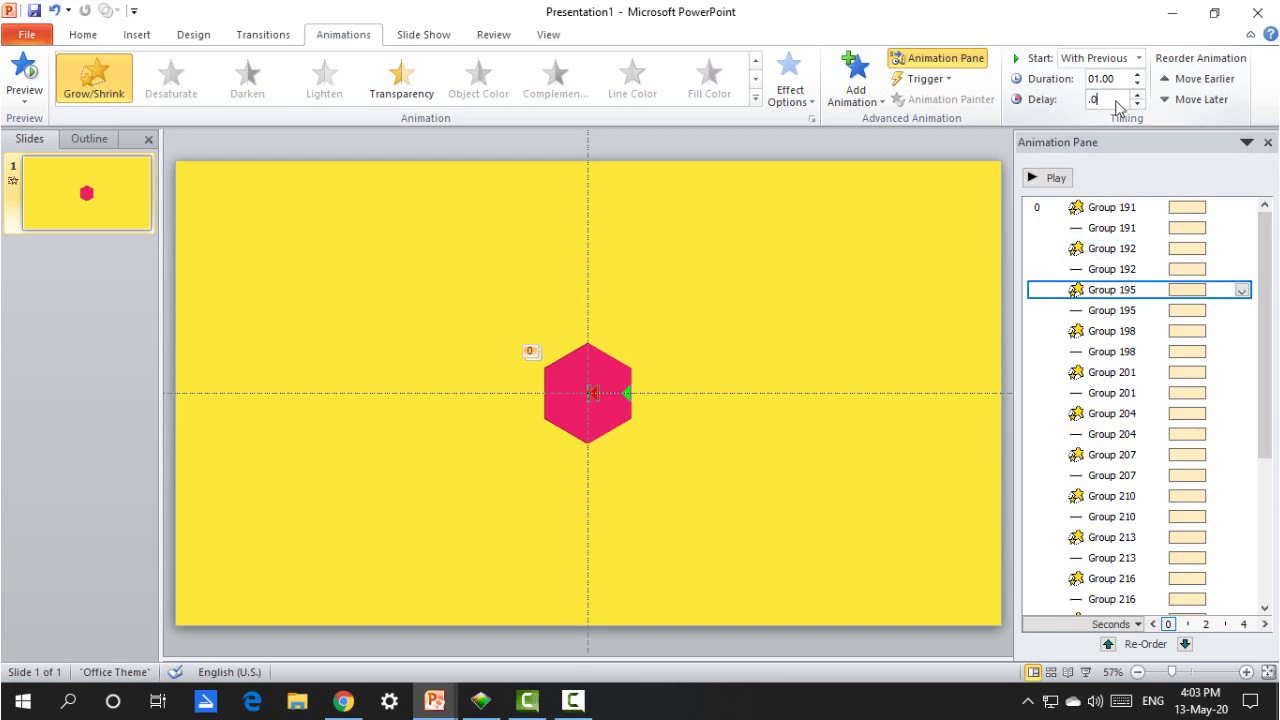
click(1112, 331)
click(1120, 104)
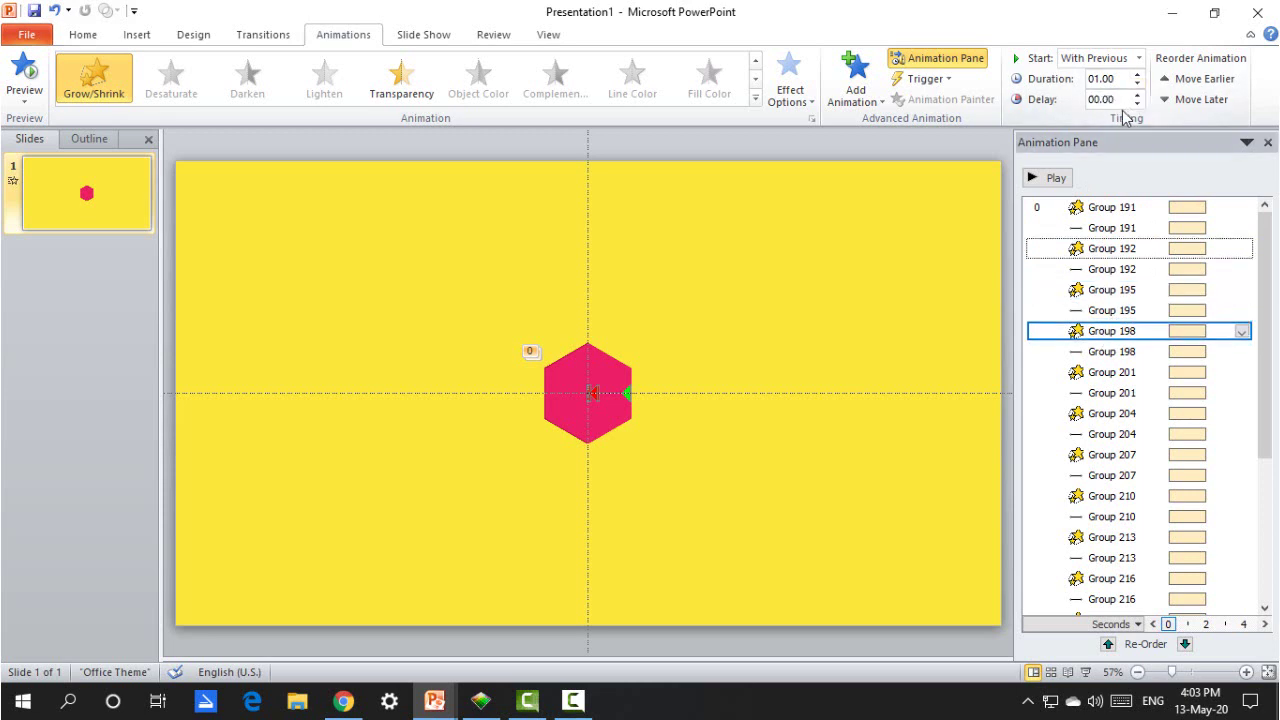
text(.0)
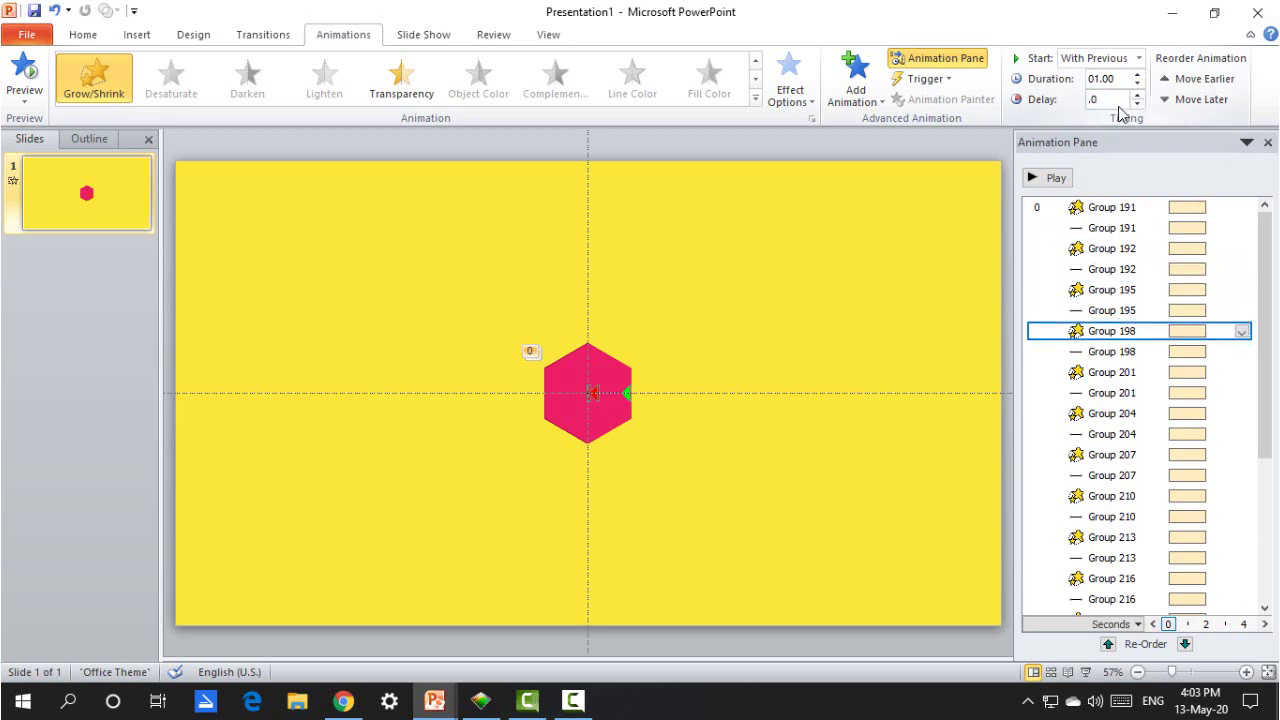
text(3)
Step: Set the Grow/Shrink delay to .04 seconds for Group 201 and .05 seconds for Group 204
click(1094, 371)
click(1112, 104)
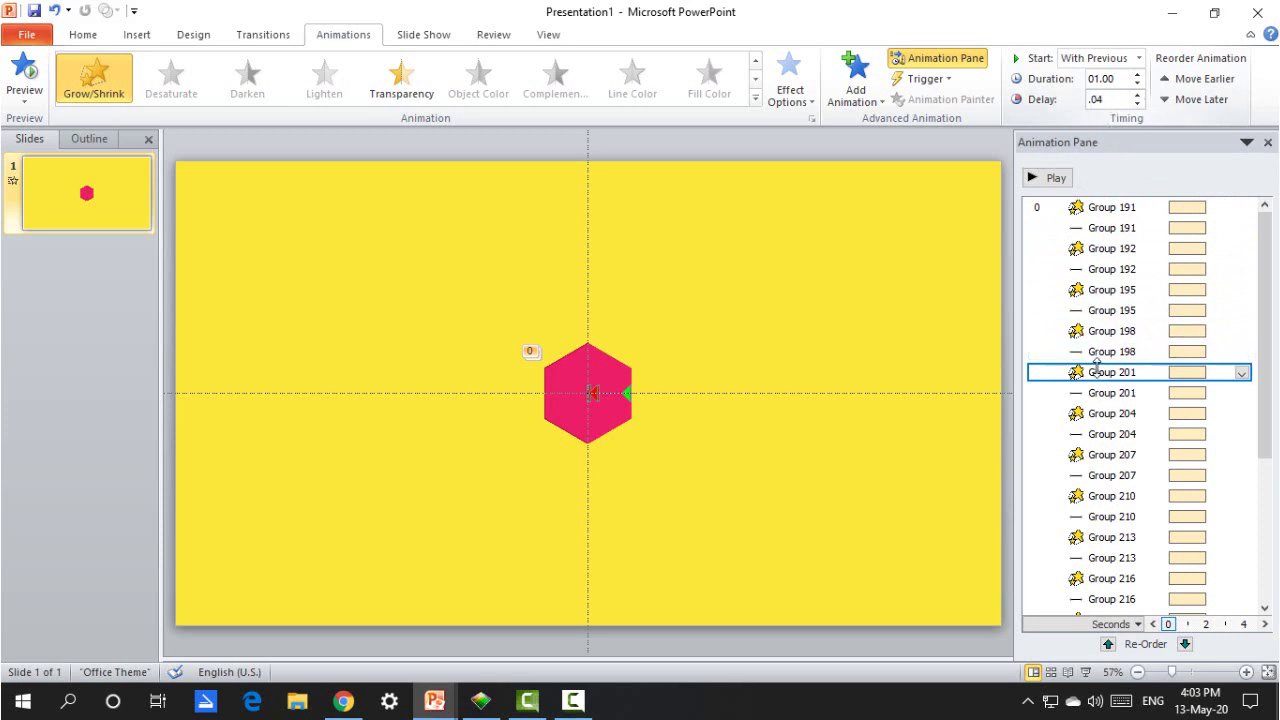
click(1098, 413)
click(1120, 104)
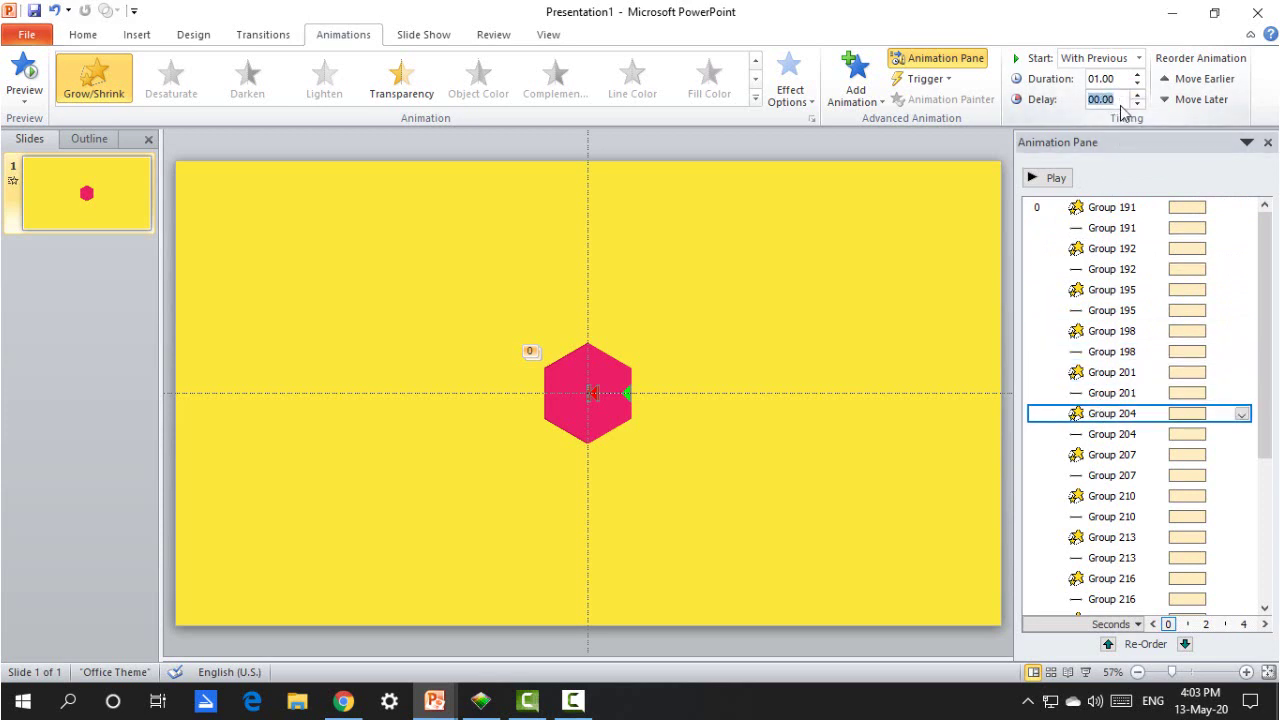
text(.05)
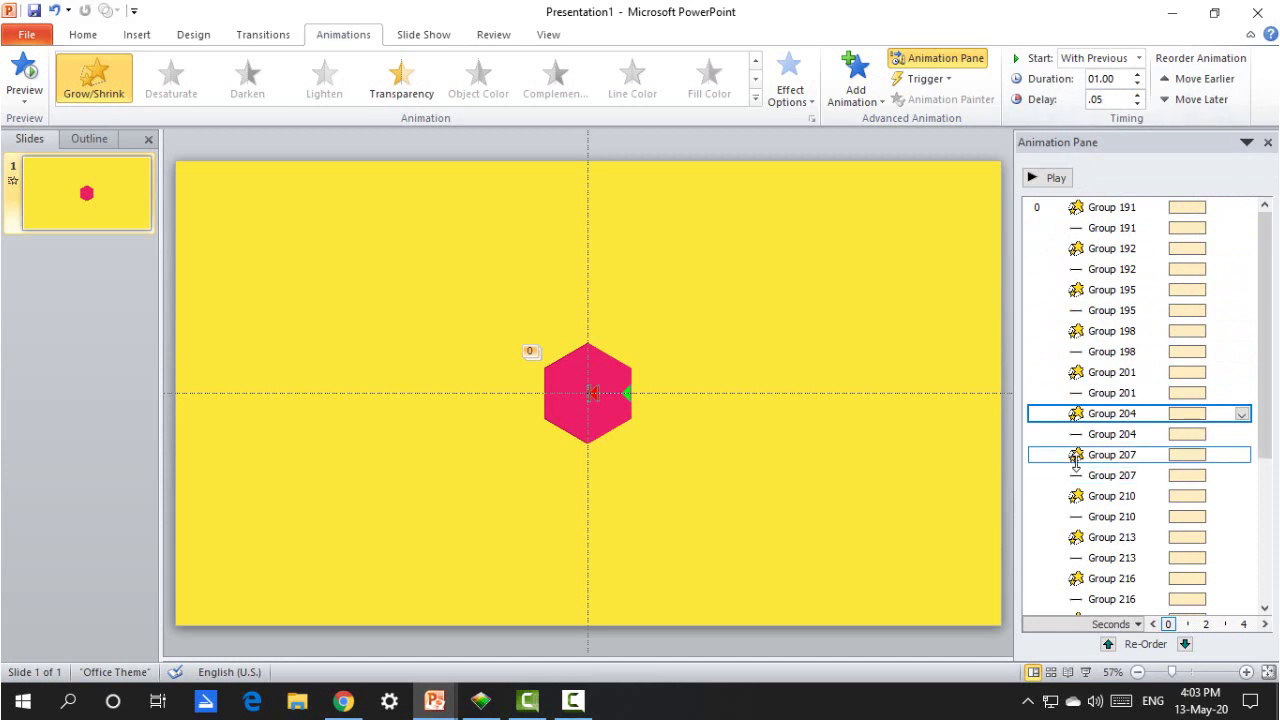
Step: Continue the staggered Grow/Shrink delays for Group 207 and Group 210, giving Group 210 a delay of .07 seconds
click(1098, 454)
click(1108, 104)
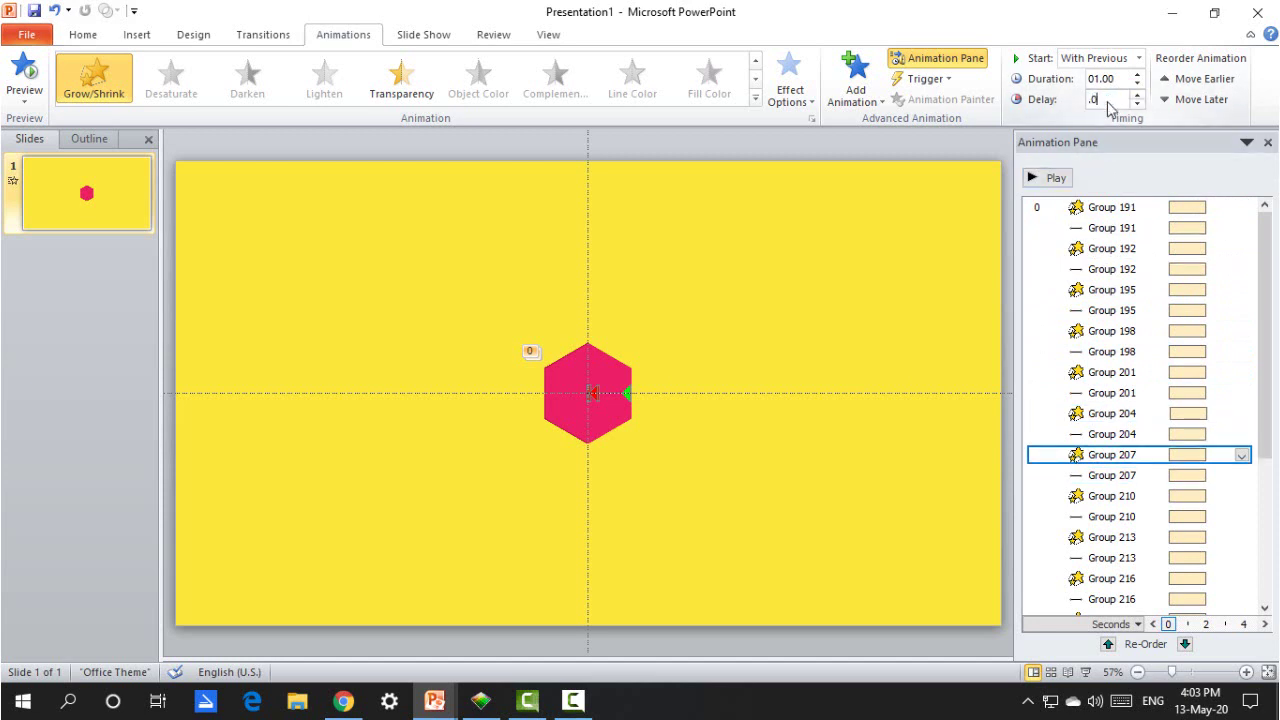
click(1100, 496)
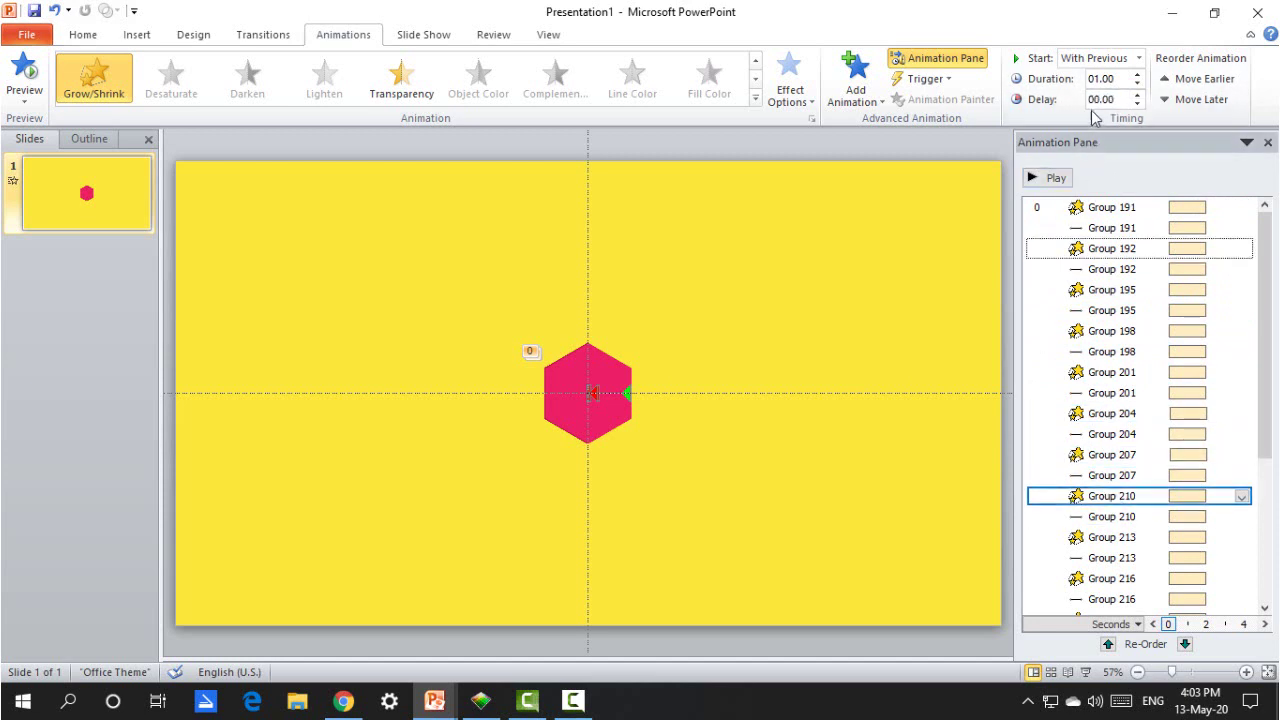
click(1106, 102)
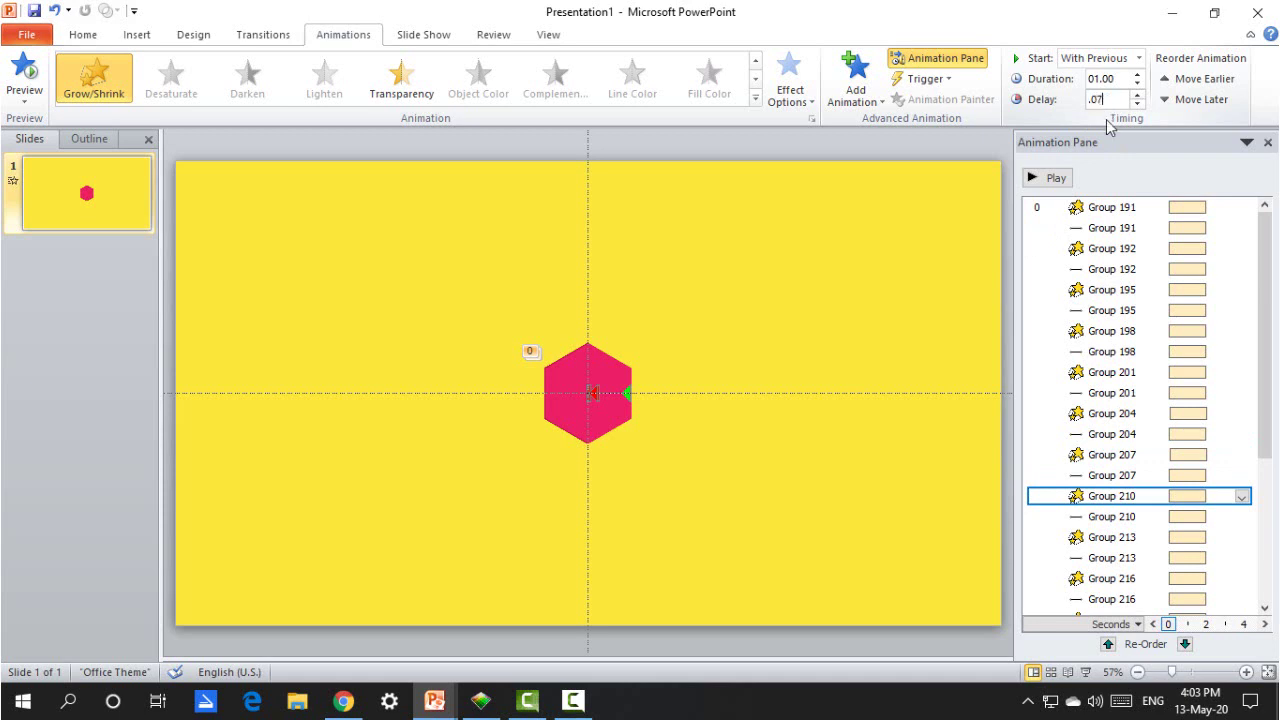
text(.07)
Step: Set the Grow/Shrink delay to .08 seconds for Group 213 and .09 seconds for Group 216
click(1108, 537)
click(1116, 102)
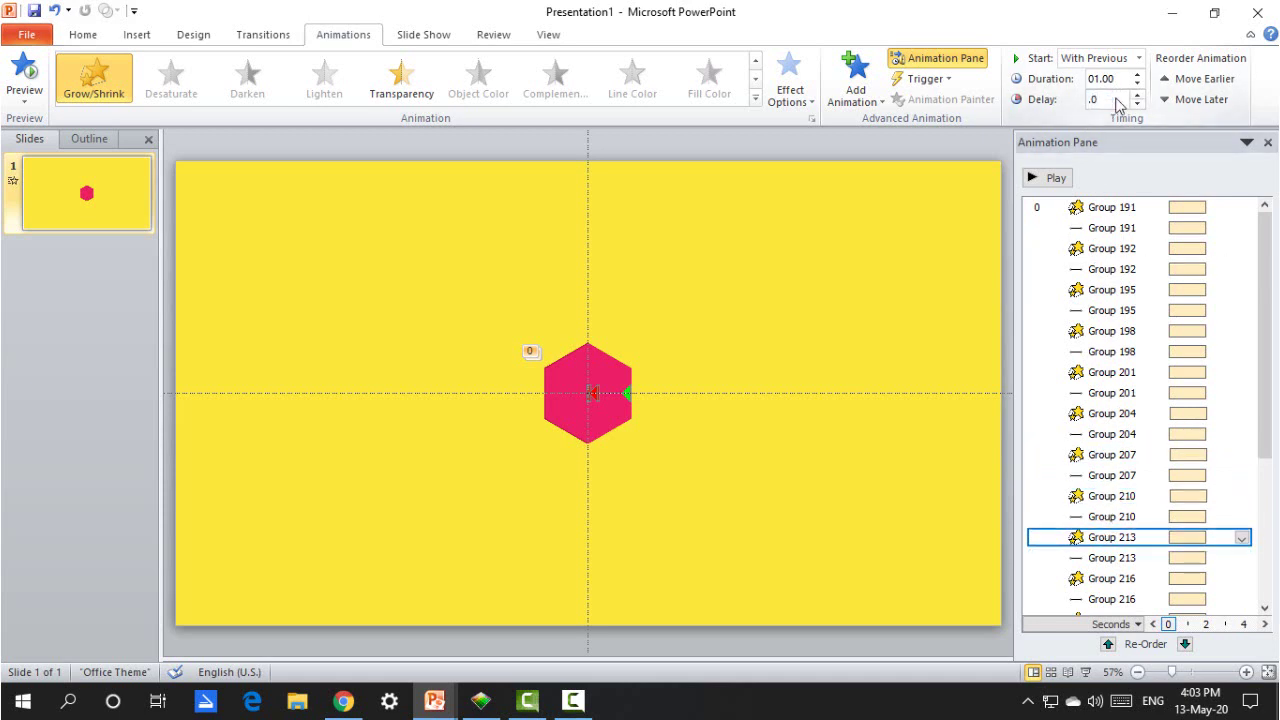
text(.08)
click(1108, 578)
click(1118, 99)
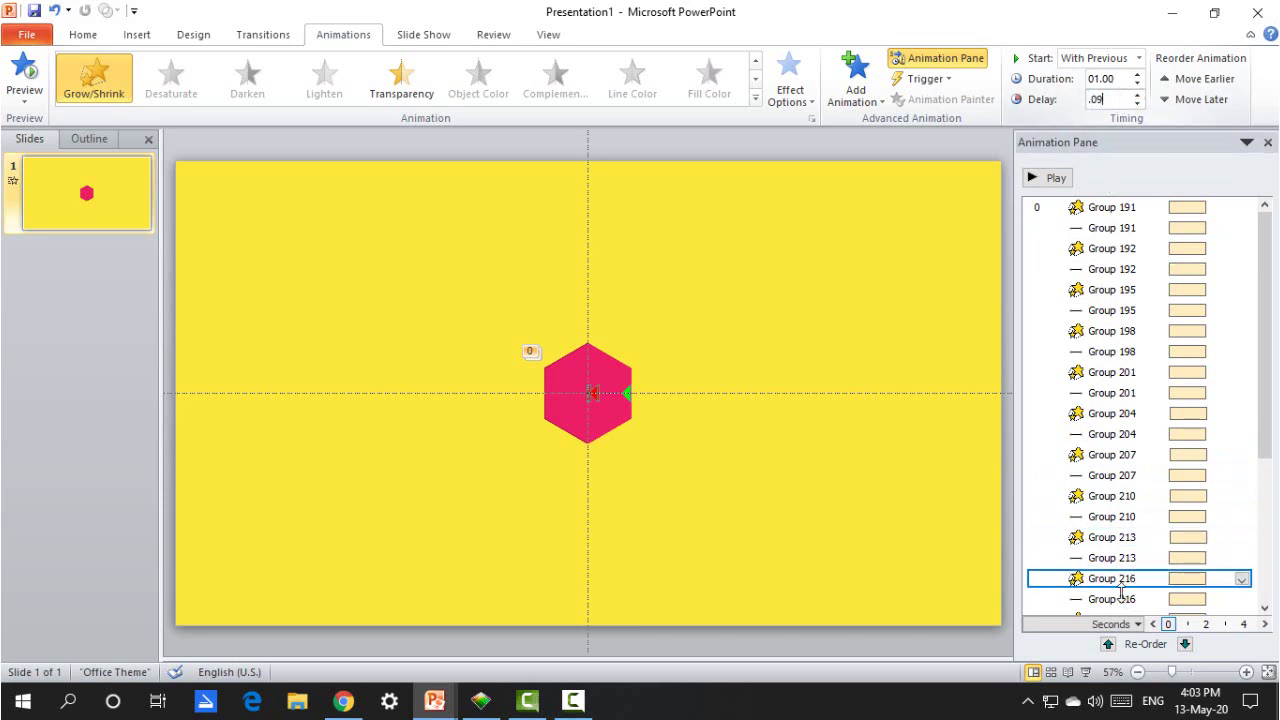
text(.09)
Step: Set Group 219's Grow/Shrink delay to .10 seconds and continue the staggered delays with Group 222
scroll(1138, 511, down, 2)
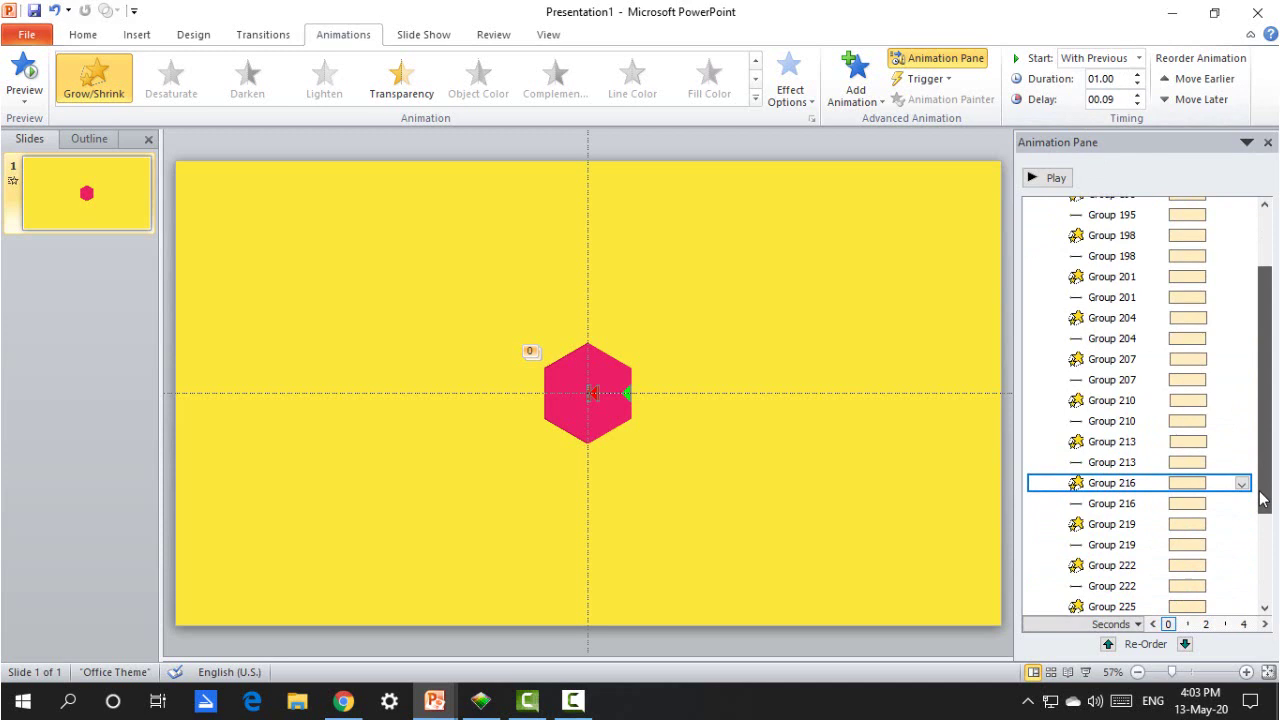
click(1138, 511)
click(1115, 99)
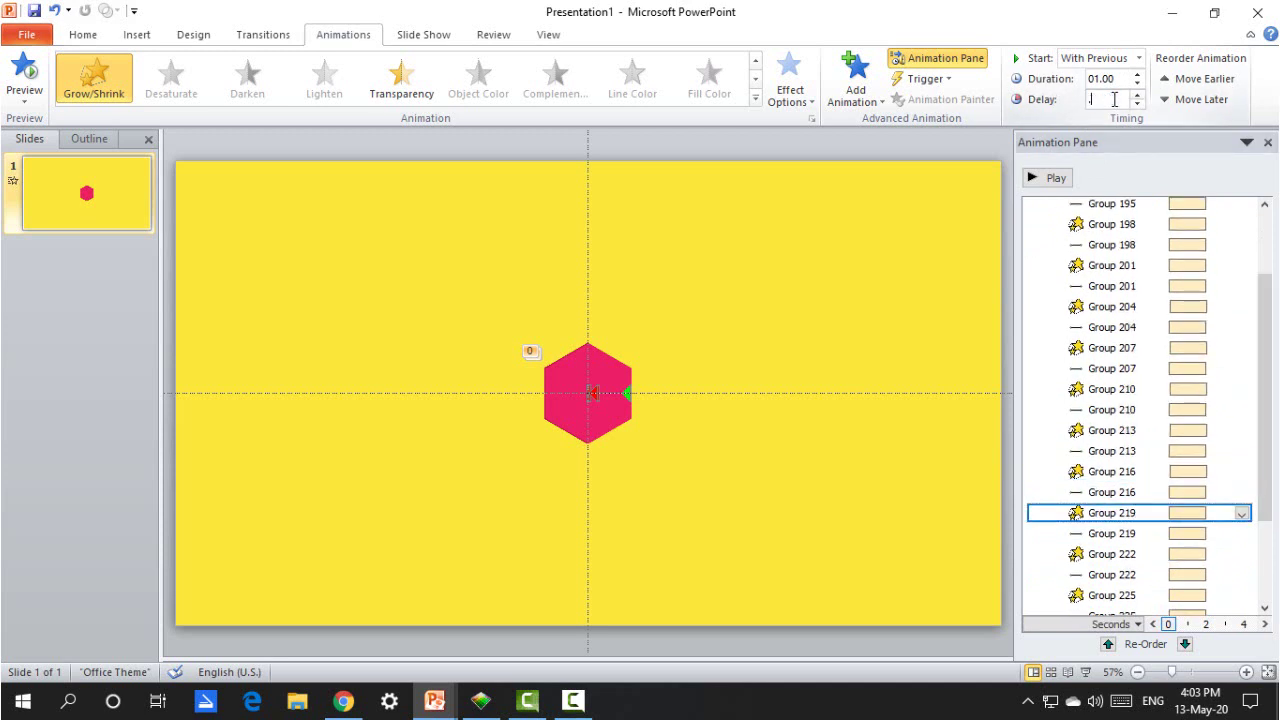
scroll(1272, 491, down, 1)
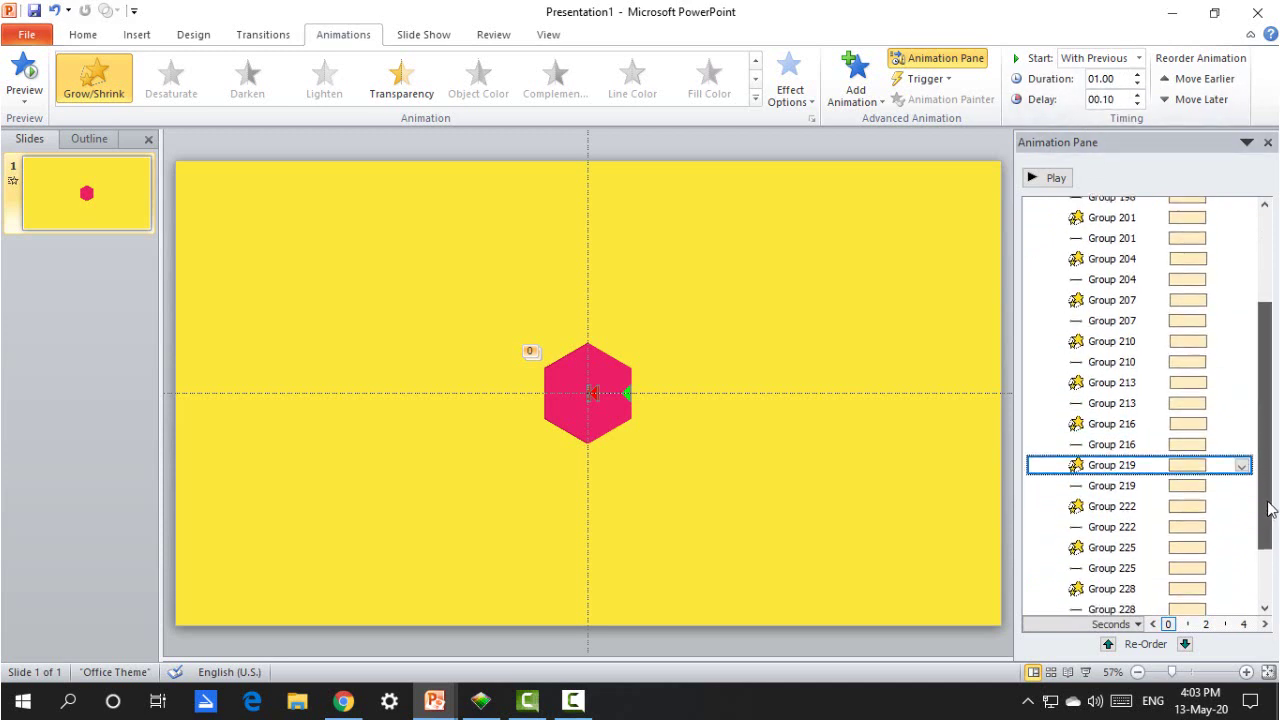
click(1140, 498)
click(1111, 100)
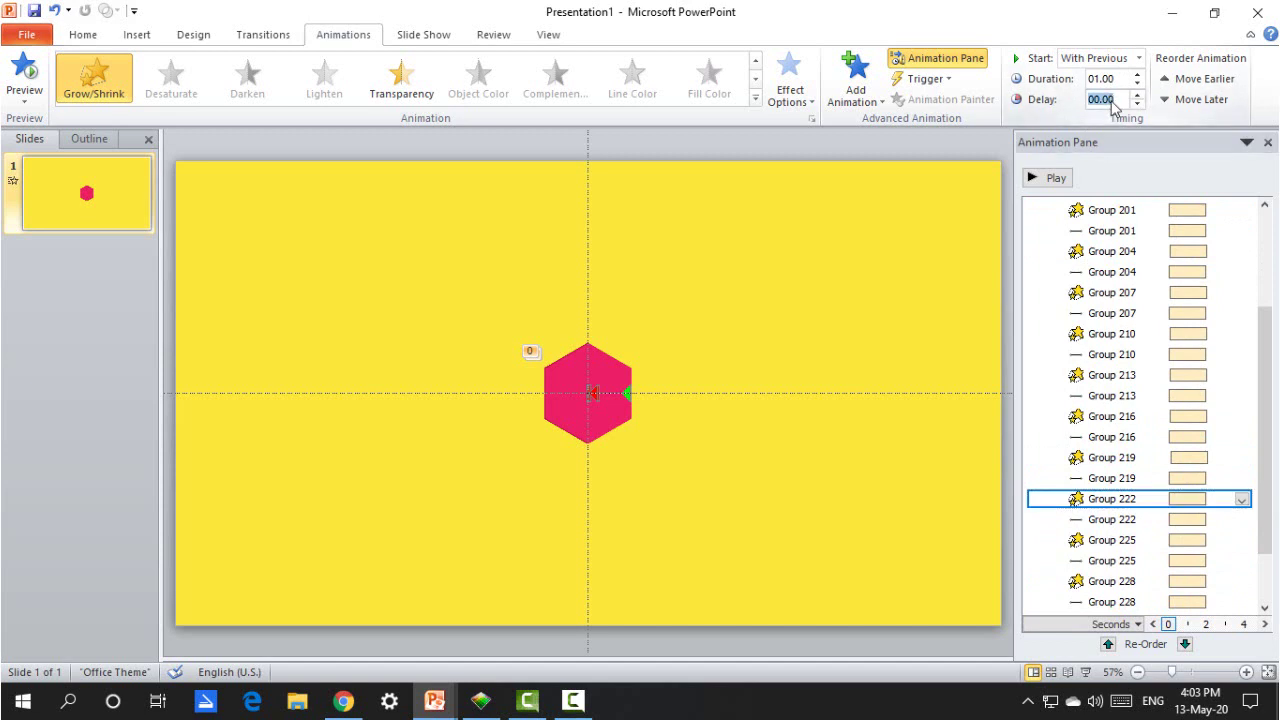
Step: Continue the staggered Grow/Shrink delays for Group 225 and Group 228, giving Group 228 a delay of .13 seconds
click(1115, 540)
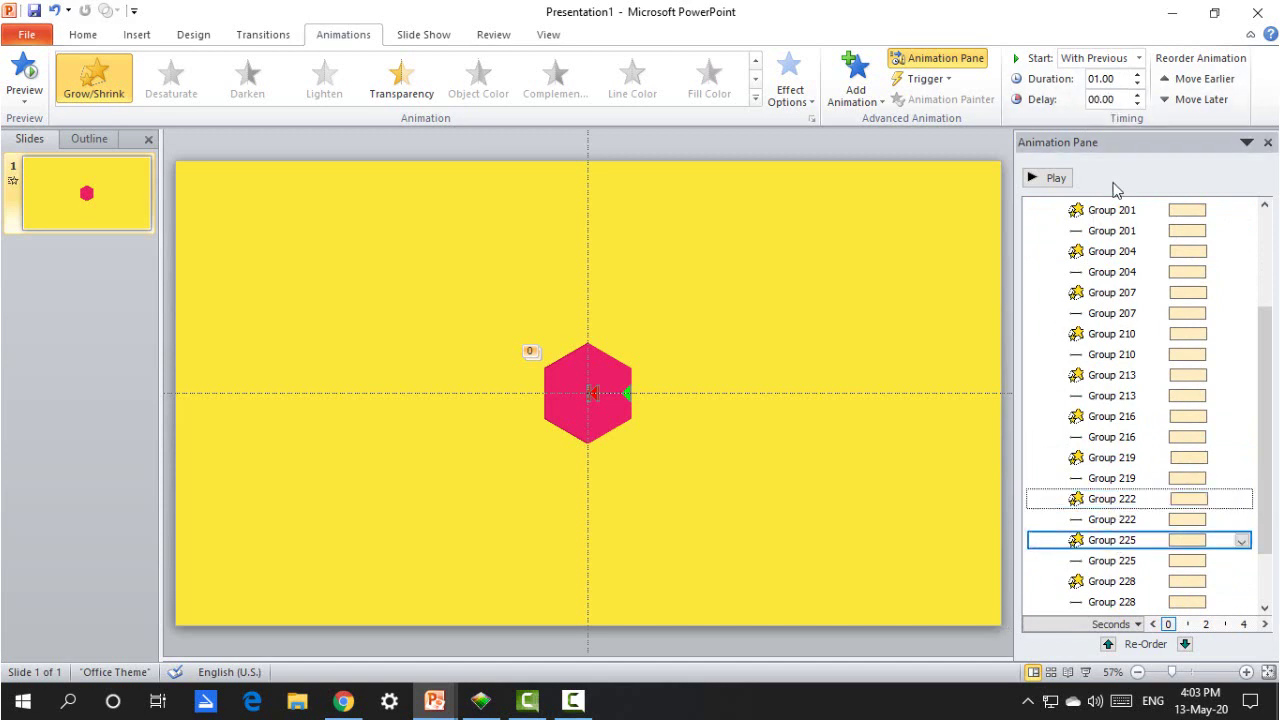
click(1110, 102)
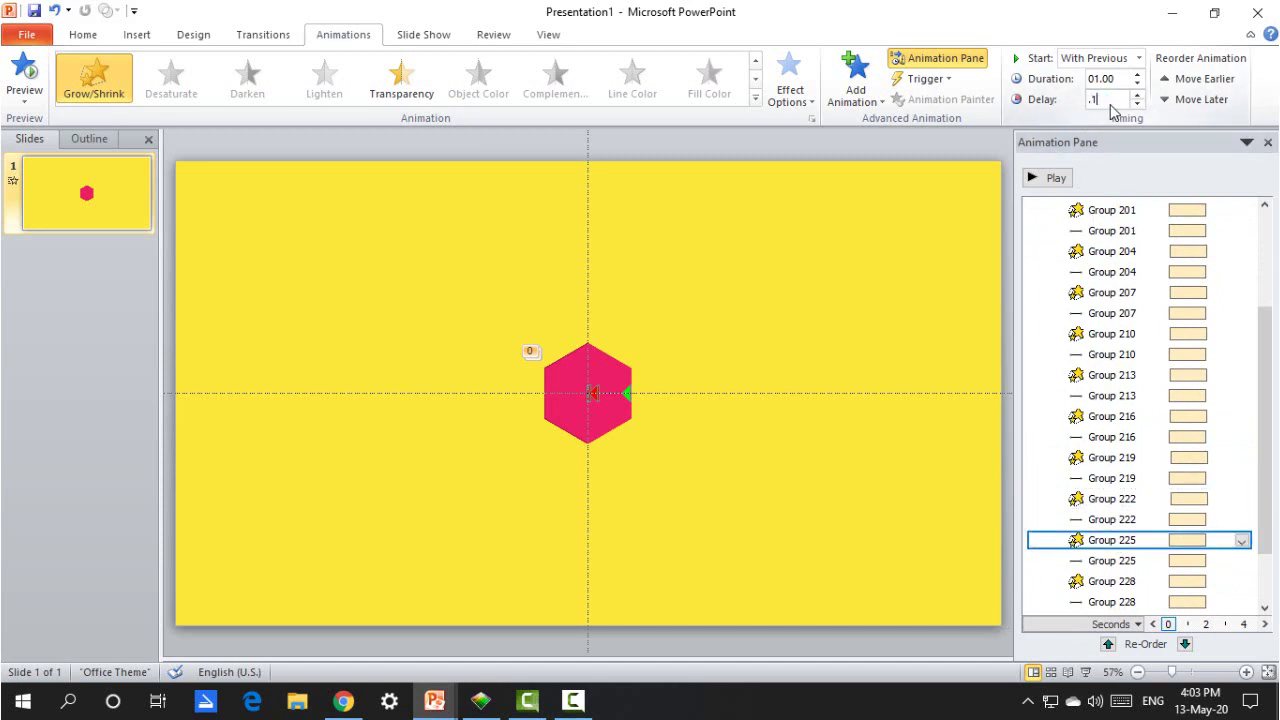
click(1110, 581)
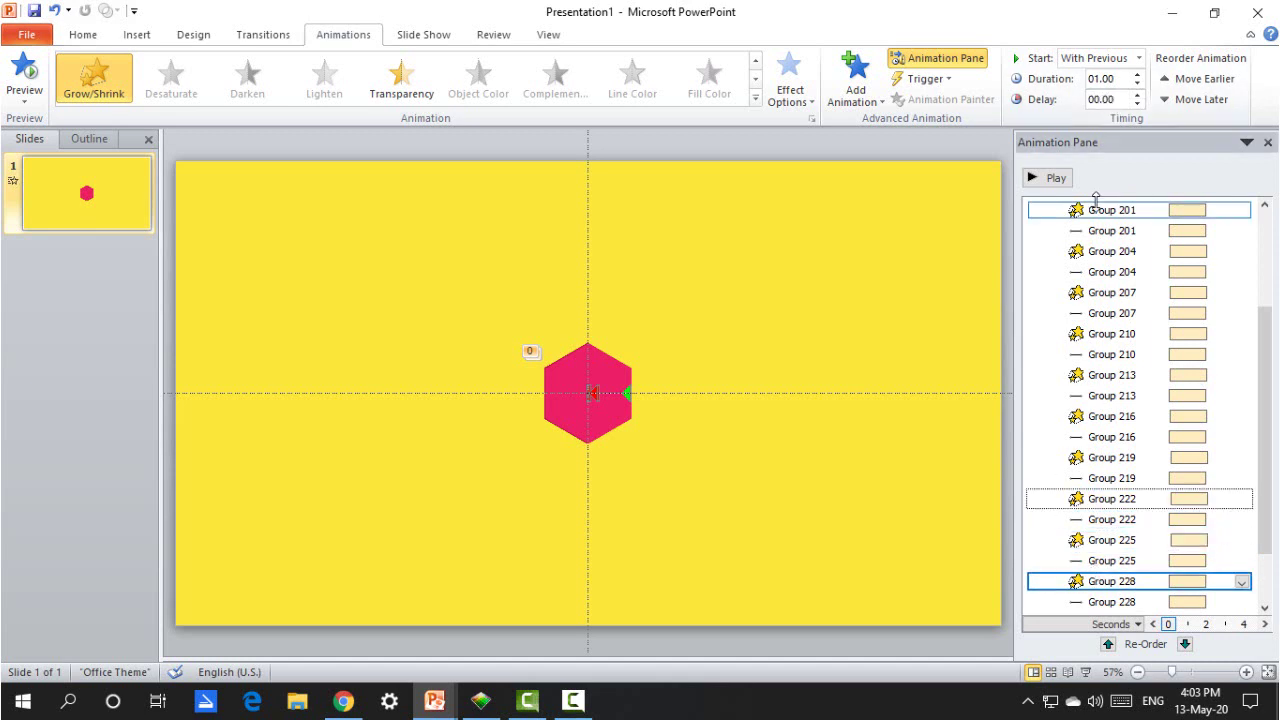
click(1117, 102)
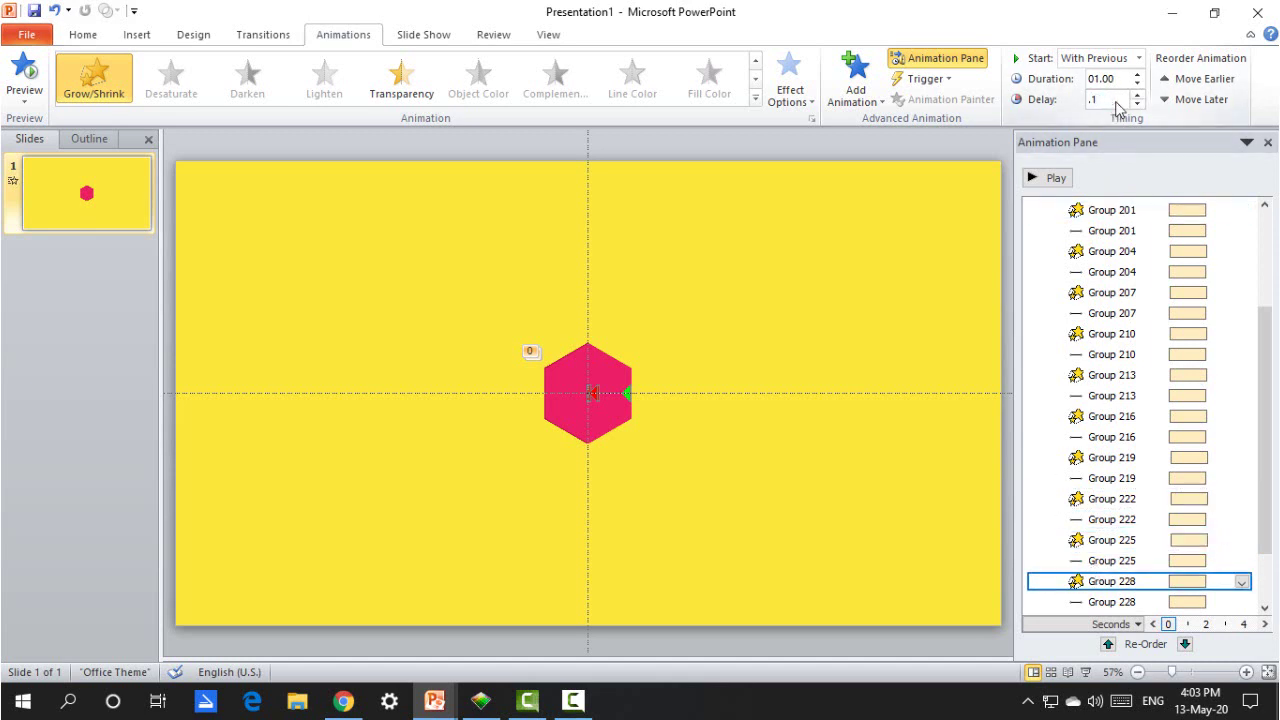
text(.13)
Step: Finish the staggered Grow/Shrink delays with Group 231 and Group 234, giving Group 234 a delay of .15 seconds
drag(1266, 434, 1260, 500)
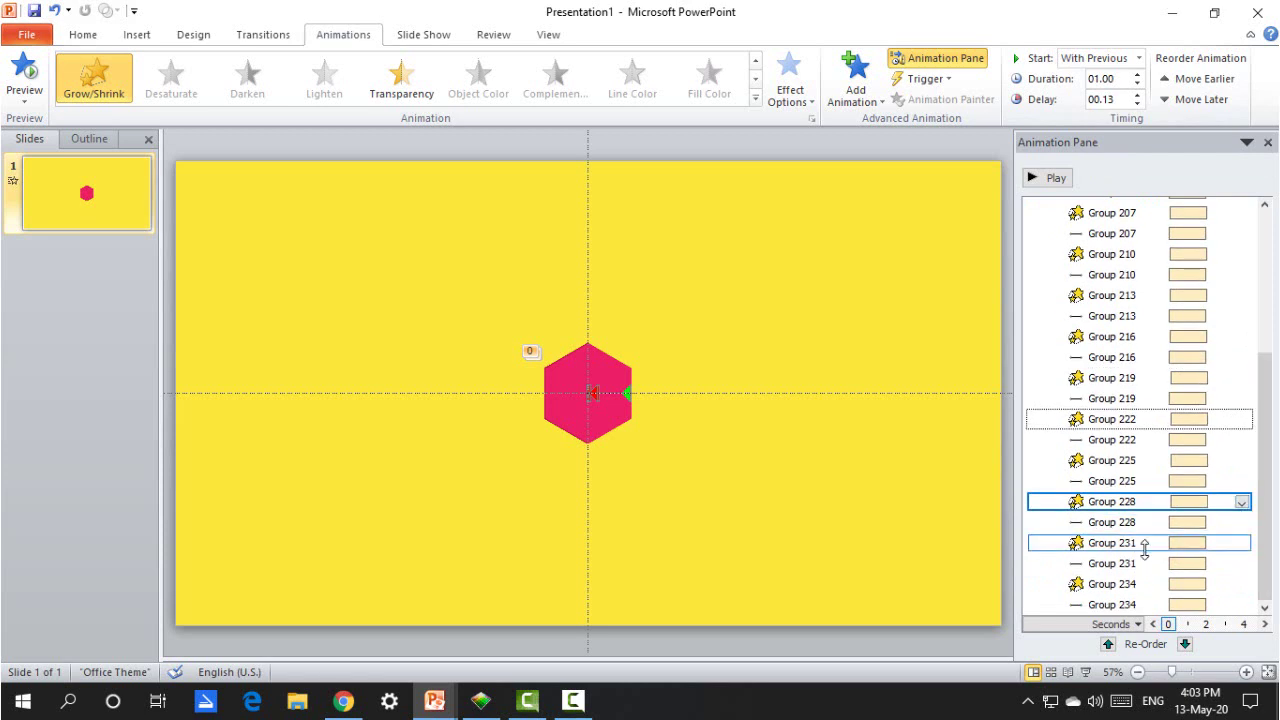
click(1110, 543)
click(1105, 102)
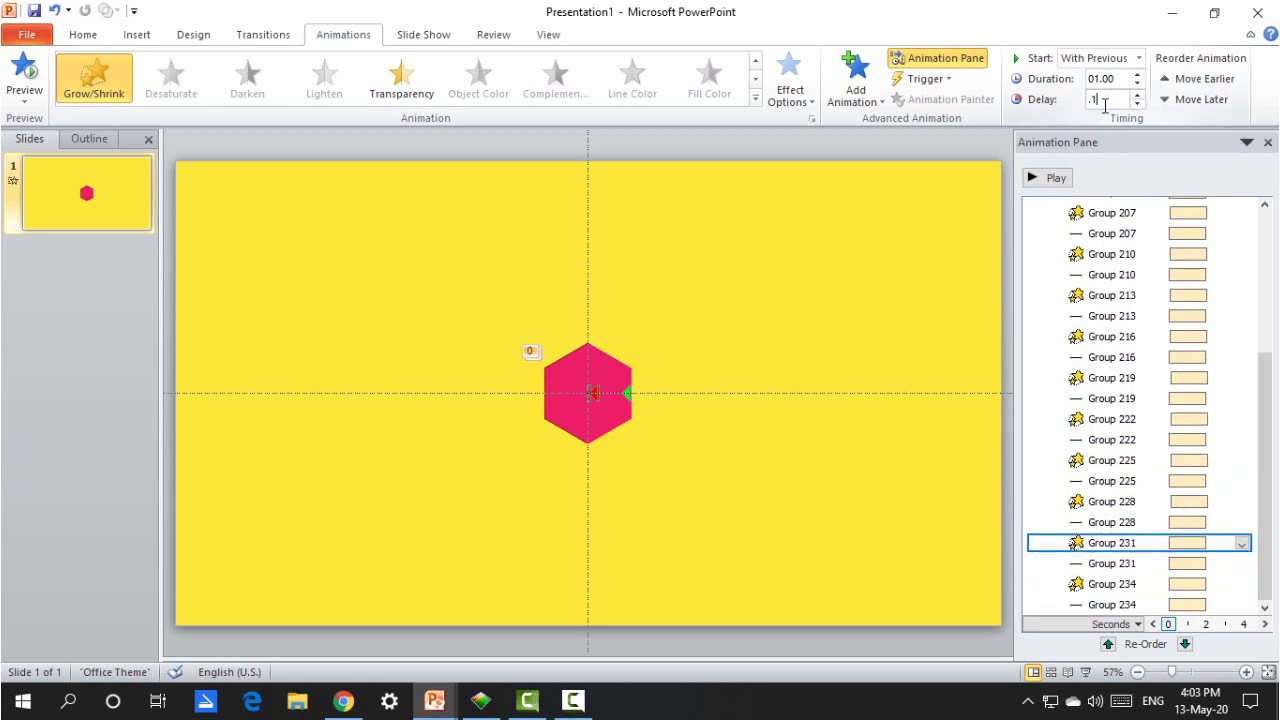
text(.1)
click(1110, 584)
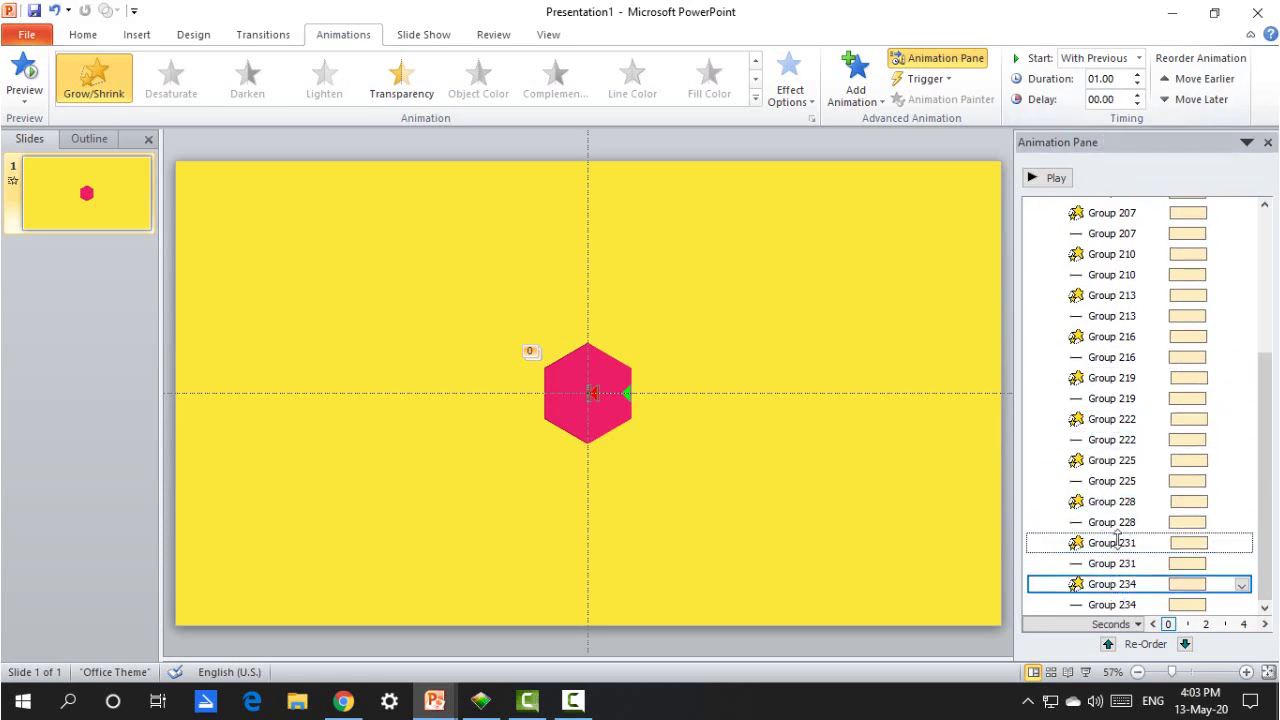
click(1109, 99)
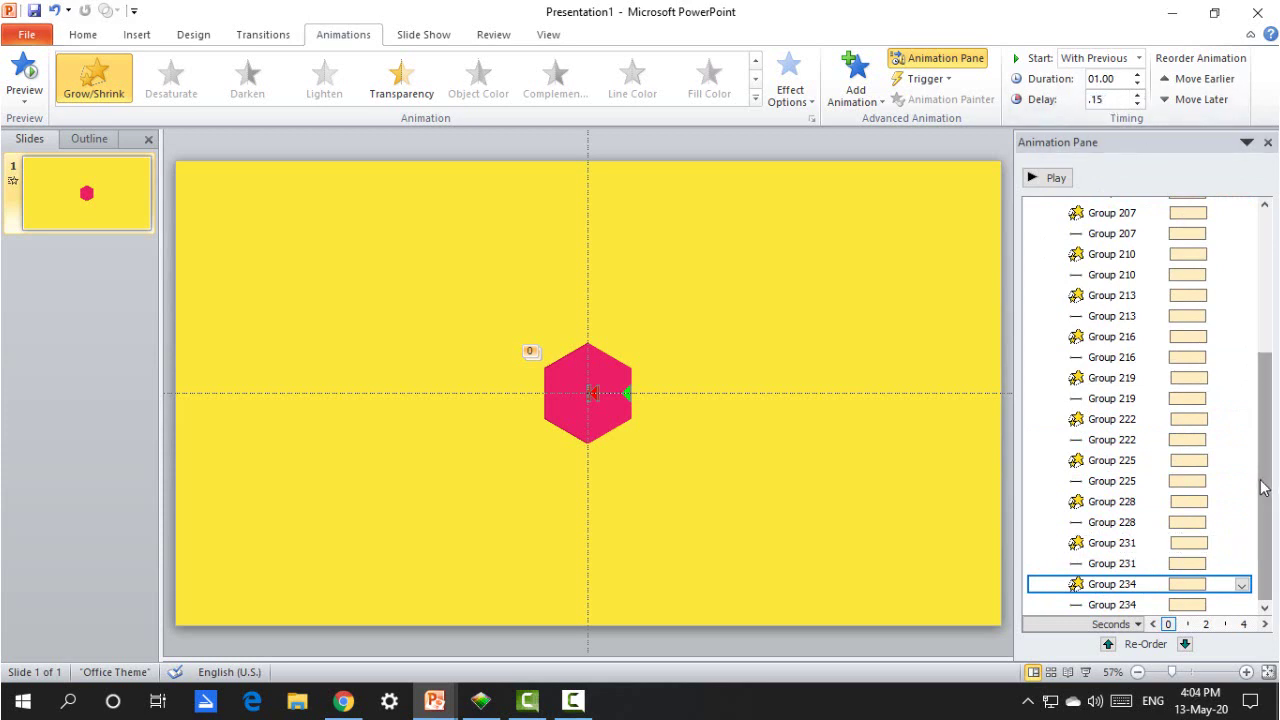
click(410, 420)
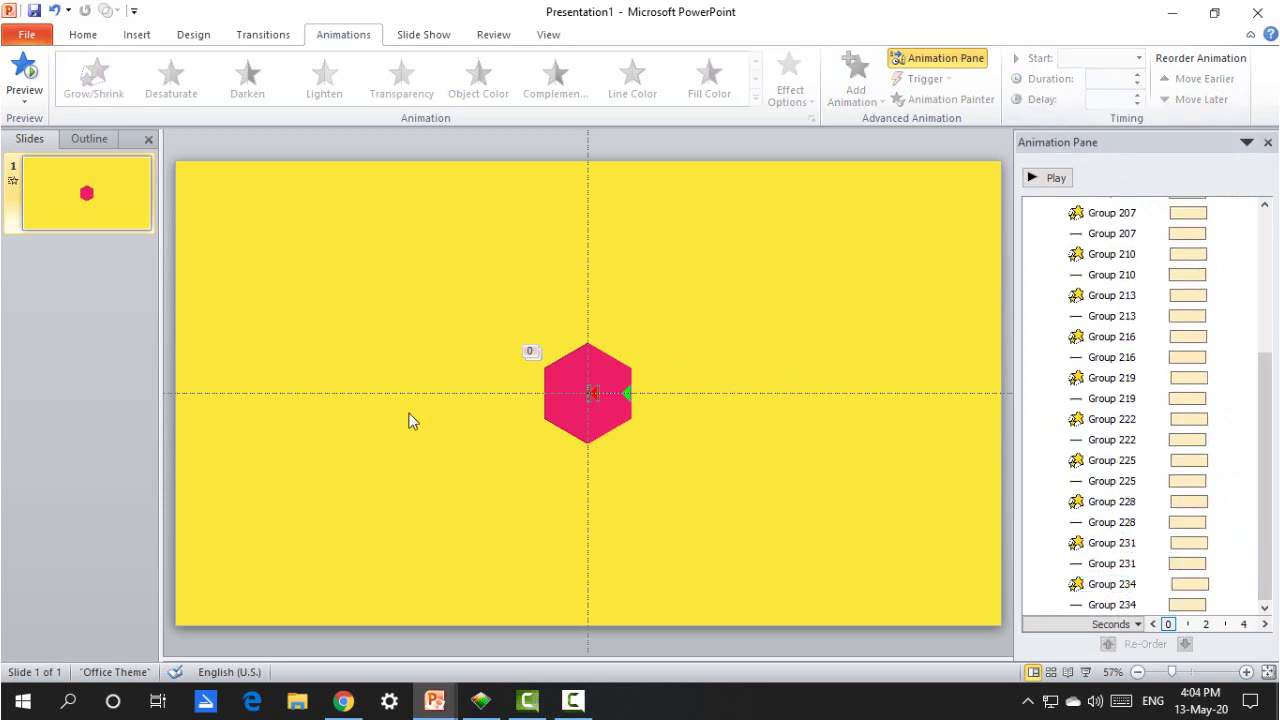
Step: Align all the stacked hexagon groups on their common centre and run the slide as a slide show
click(1045, 179)
drag(339, 187, 946, 586)
click(652, 28)
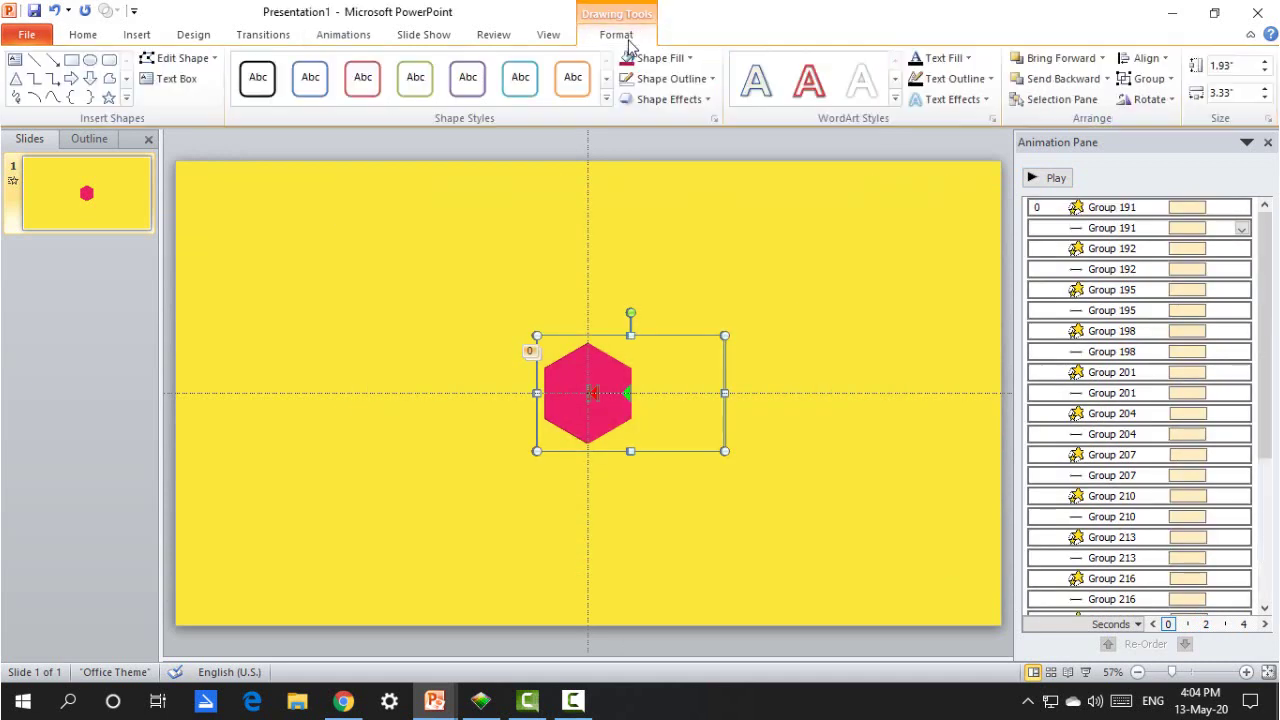
click(1142, 58)
click(1163, 100)
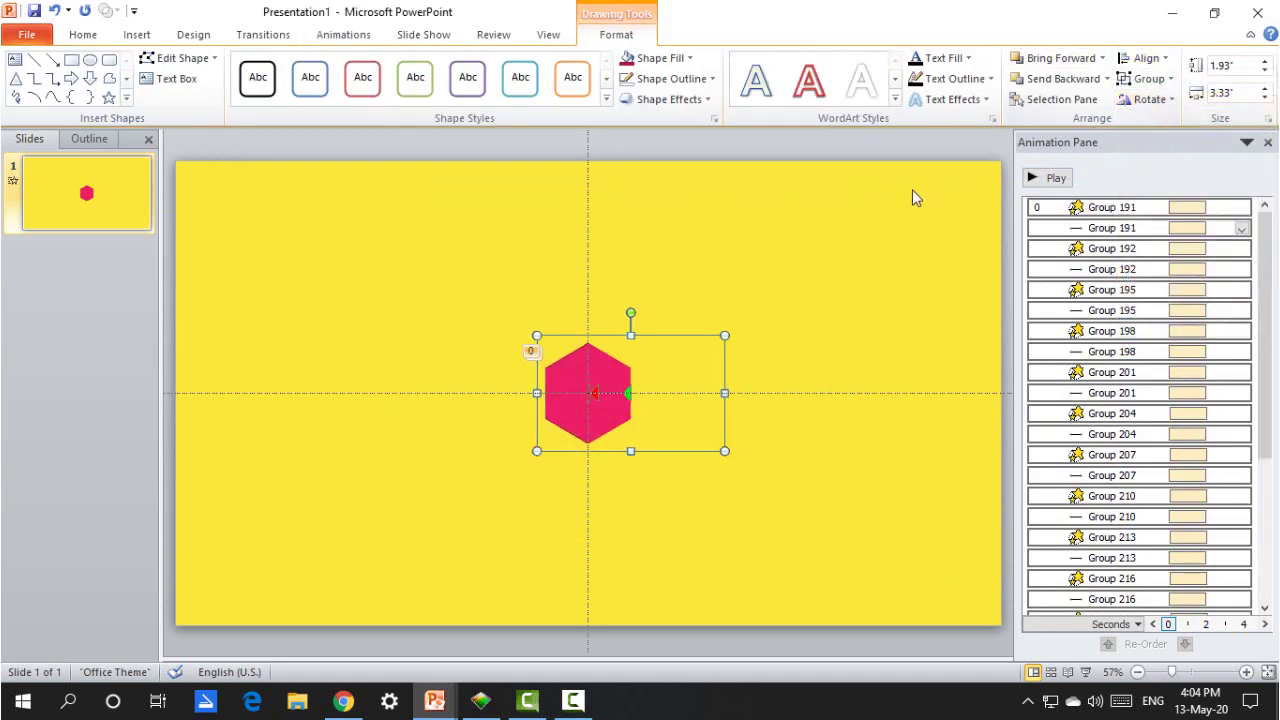
click(891, 252)
click(1086, 674)
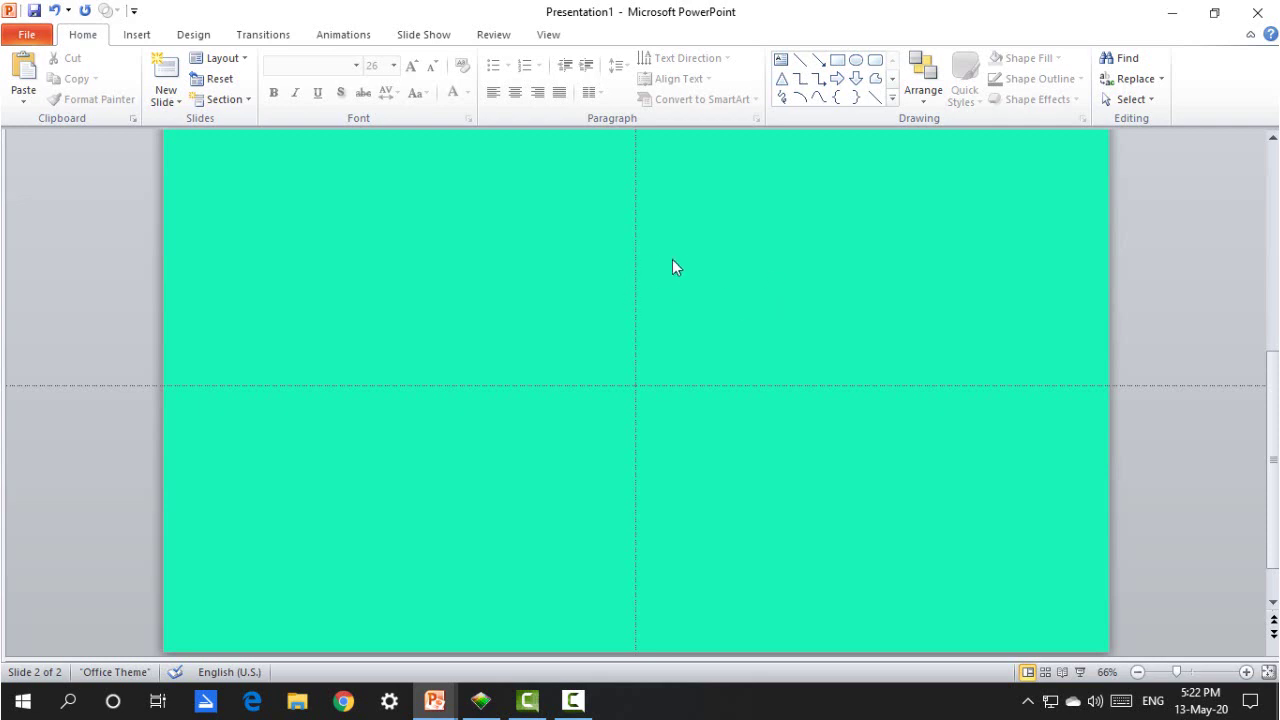
Step: Paste the dark ring, square, half-circle, triangle and bar onto the green slide and move the bar further below the square
key(ctrl+v)
click(610, 273)
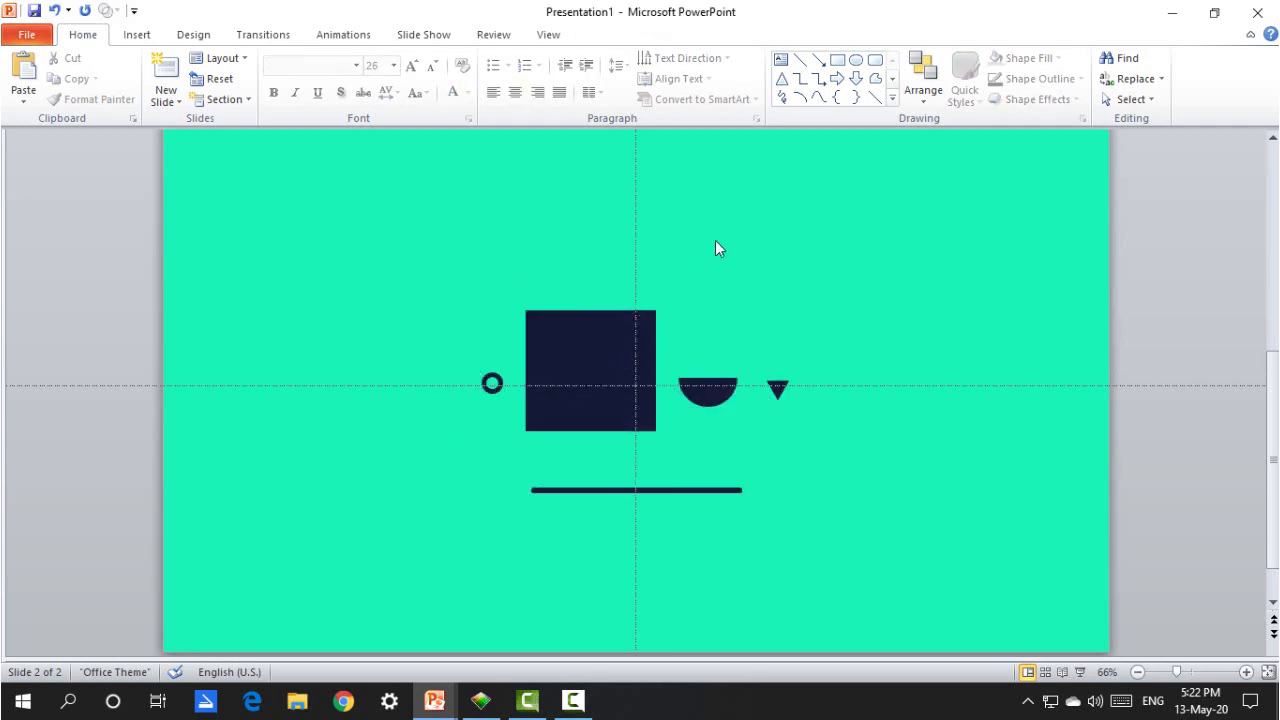
click(572, 334)
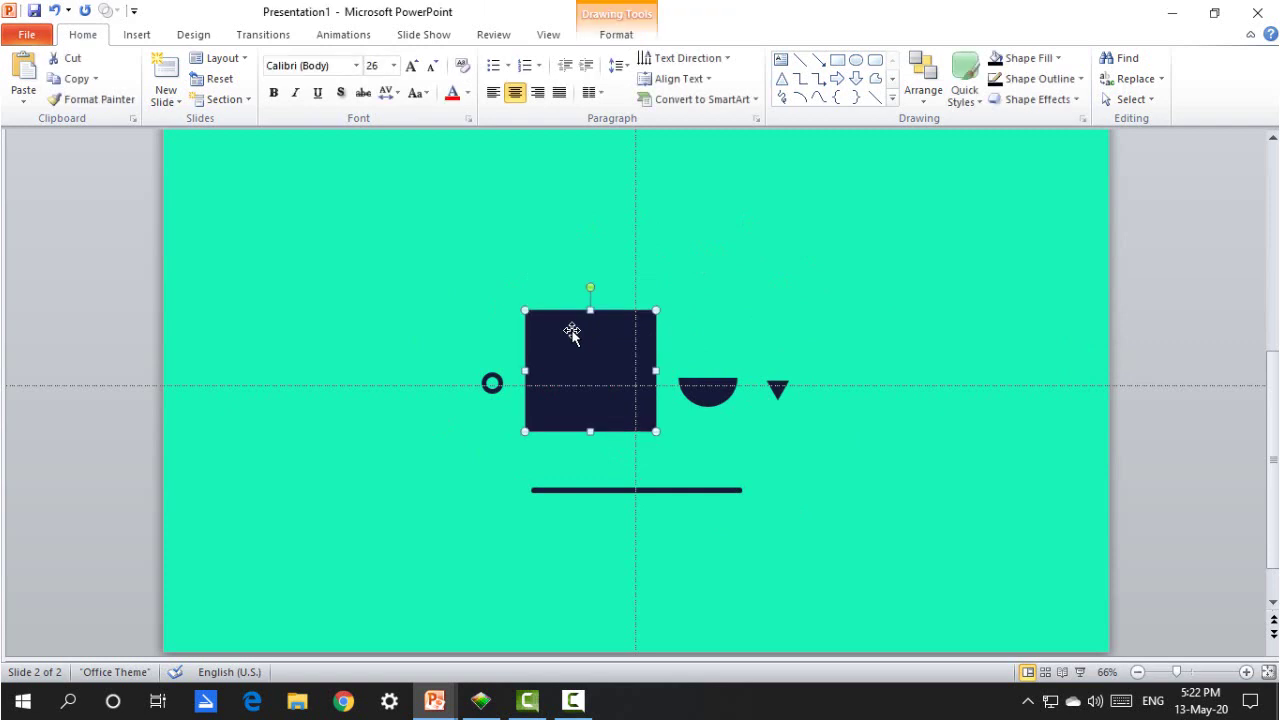
click(632, 489)
drag(666, 495, 666, 549)
Step: Place the small ring on the upper edge of the bar, centred on the vertical guide
click(493, 383)
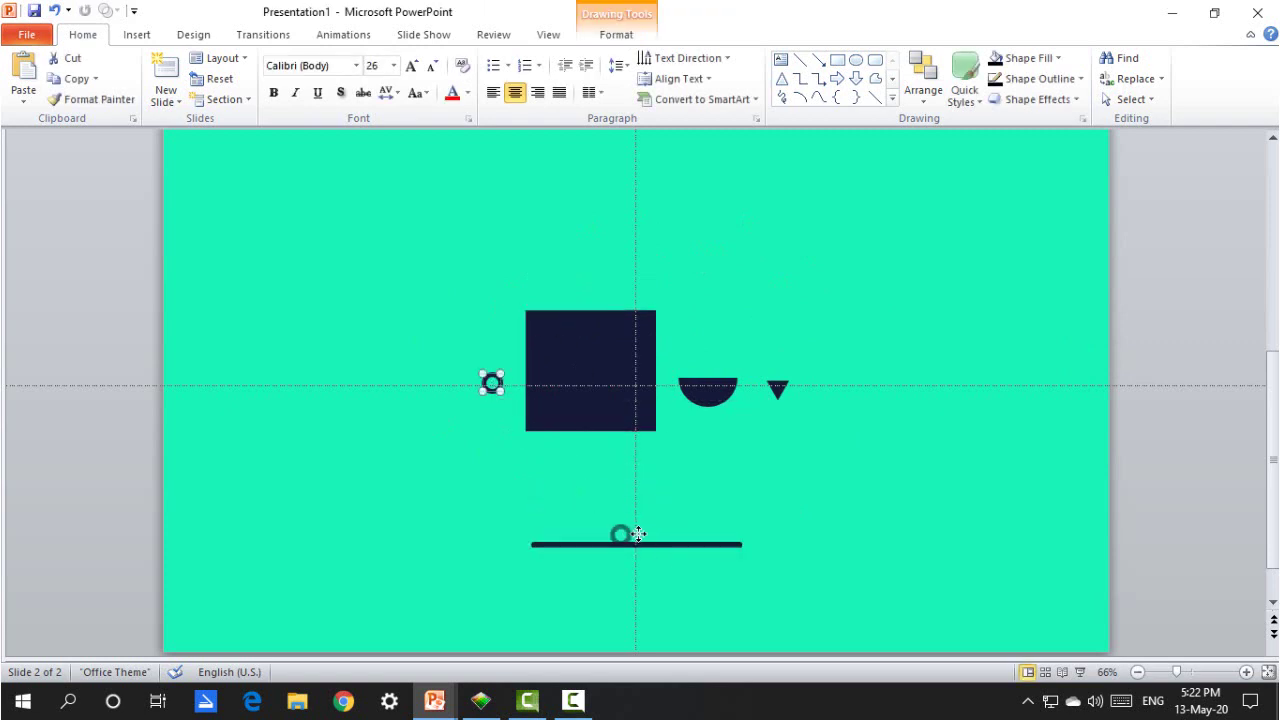
drag(640, 530, 641, 531)
scroll(725, 521, up, 10)
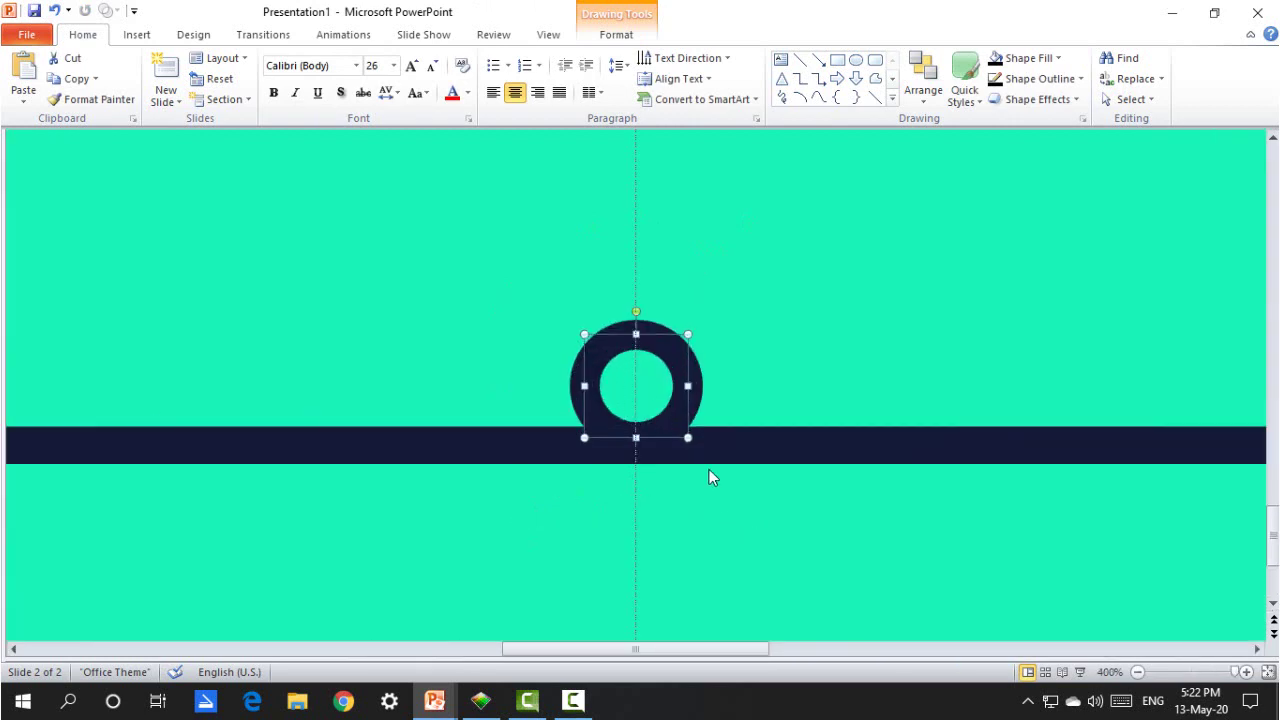
drag(686, 377, 686, 355)
scroll(724, 343, down, 8)
scroll(726, 350, down, 4)
Step: Move the dark square onto the ring so its lower edge rests on it, centred on the vertical guide
click(600, 320)
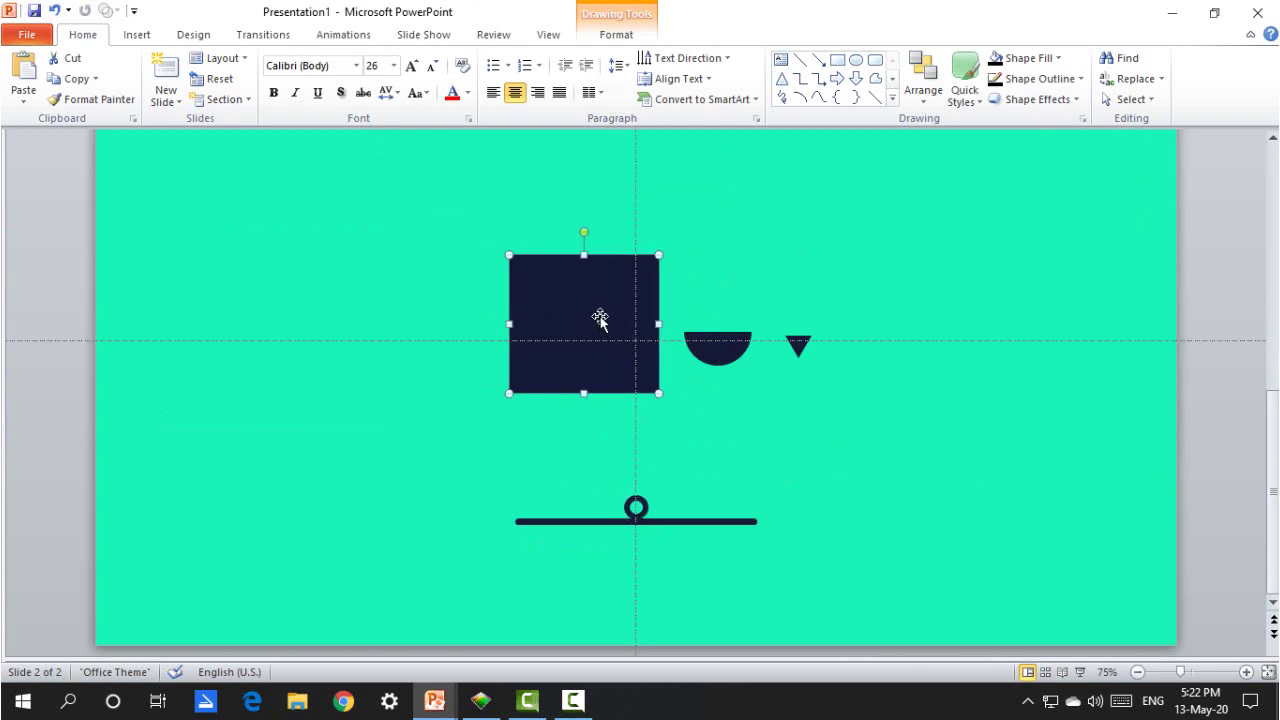
drag(600, 320, 649, 418)
scroll(745, 432, up, 12)
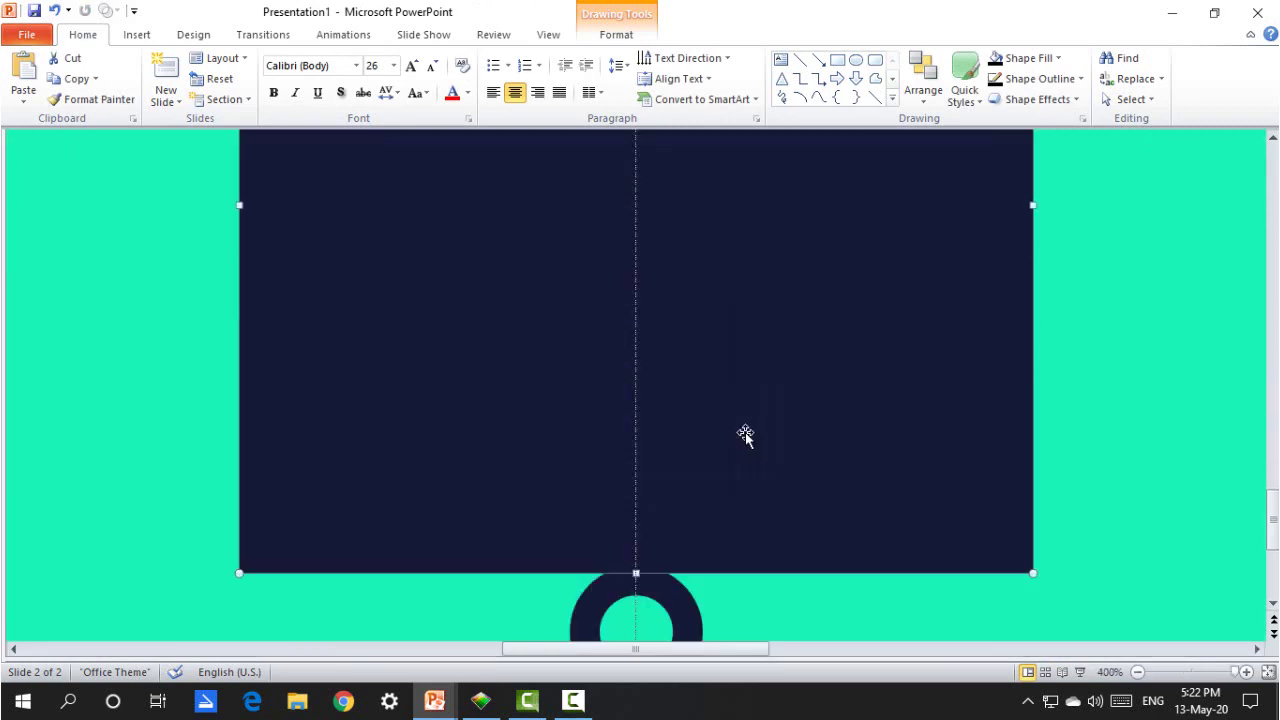
scroll(745, 432, down, 3)
click(809, 460)
click(728, 373)
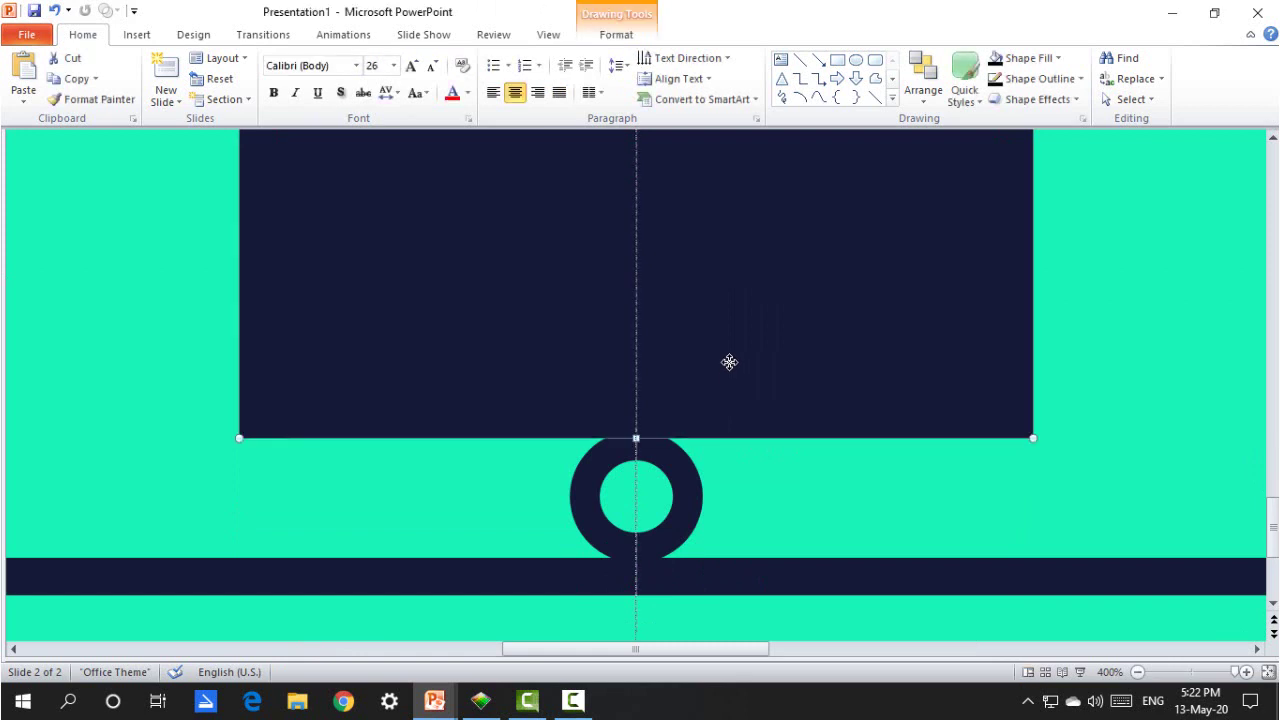
Step: Place the half-circle on the square's upper edge with its flat side up, centred on the vertical guide
scroll(777, 483, down, 8)
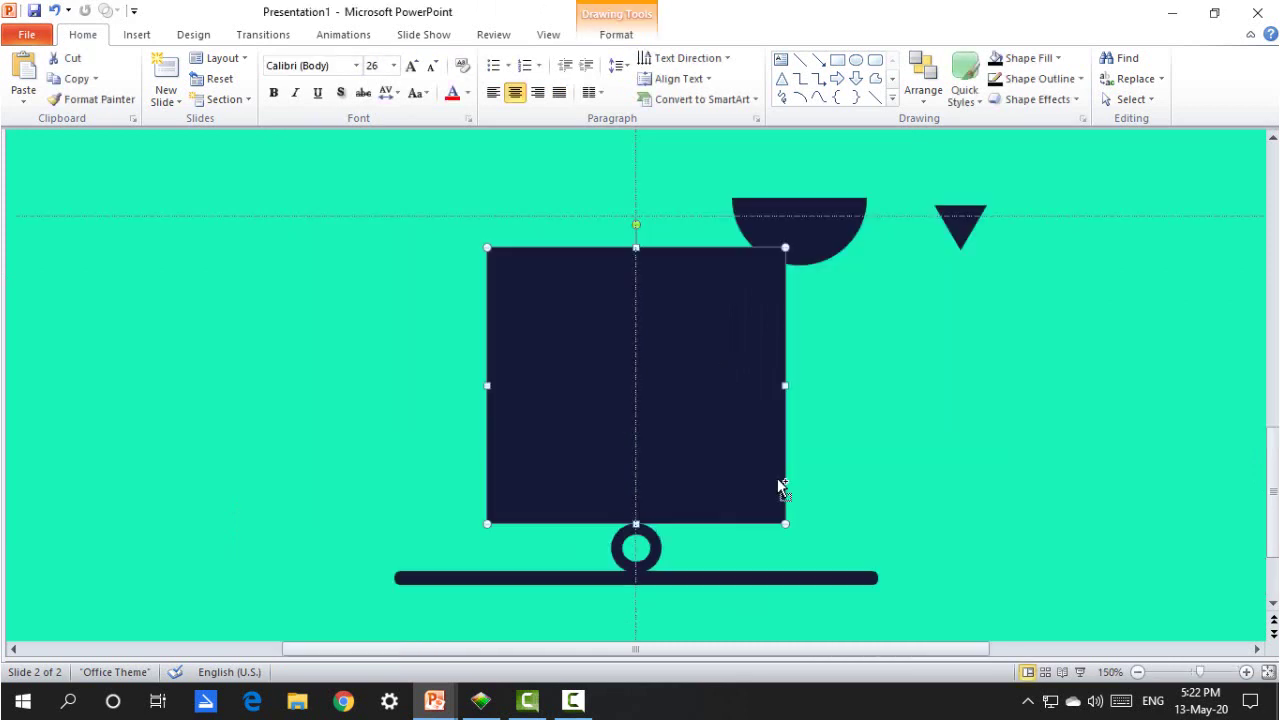
scroll(777, 486, down, 4)
click(720, 381)
drag(720, 381, 647, 374)
scroll(716, 372, up, 12)
Step: Stand the triangle on its tip at the middle of the half-circle's flat edge, then try rotating it and undo the rotation
scroll(817, 397, down, 5)
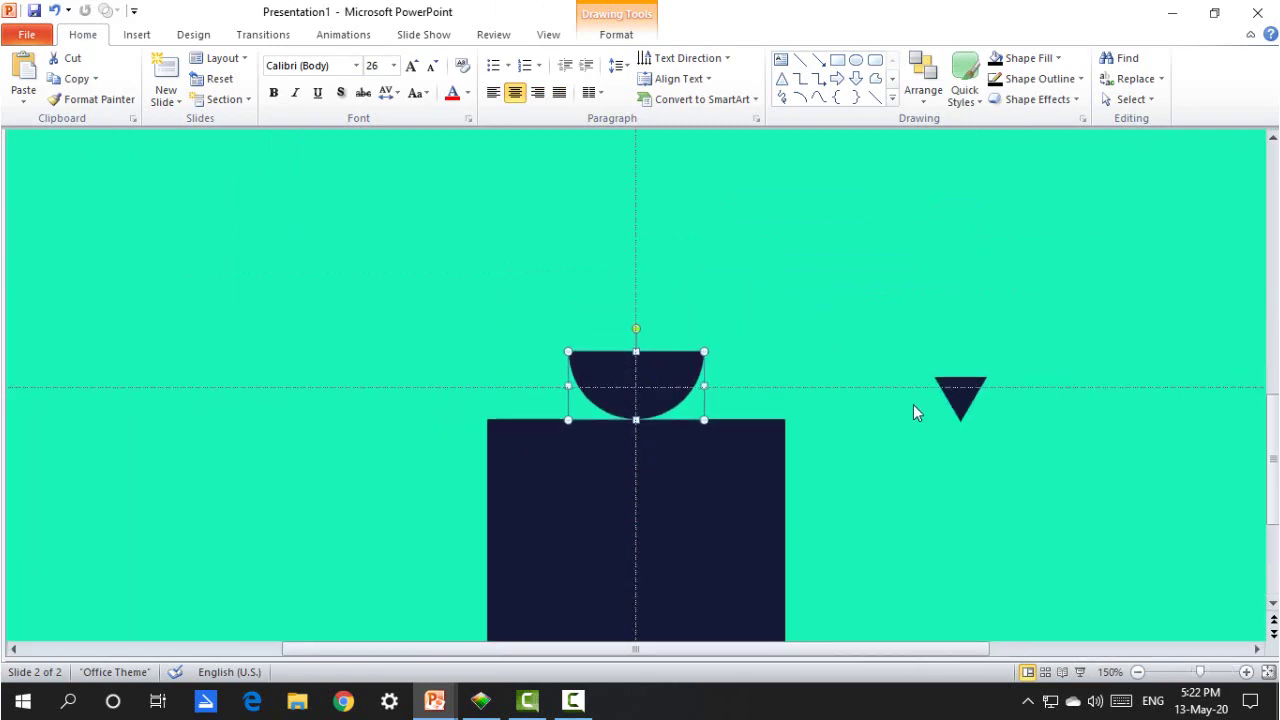
drag(970, 390, 642, 333)
scroll(706, 332, up, 5)
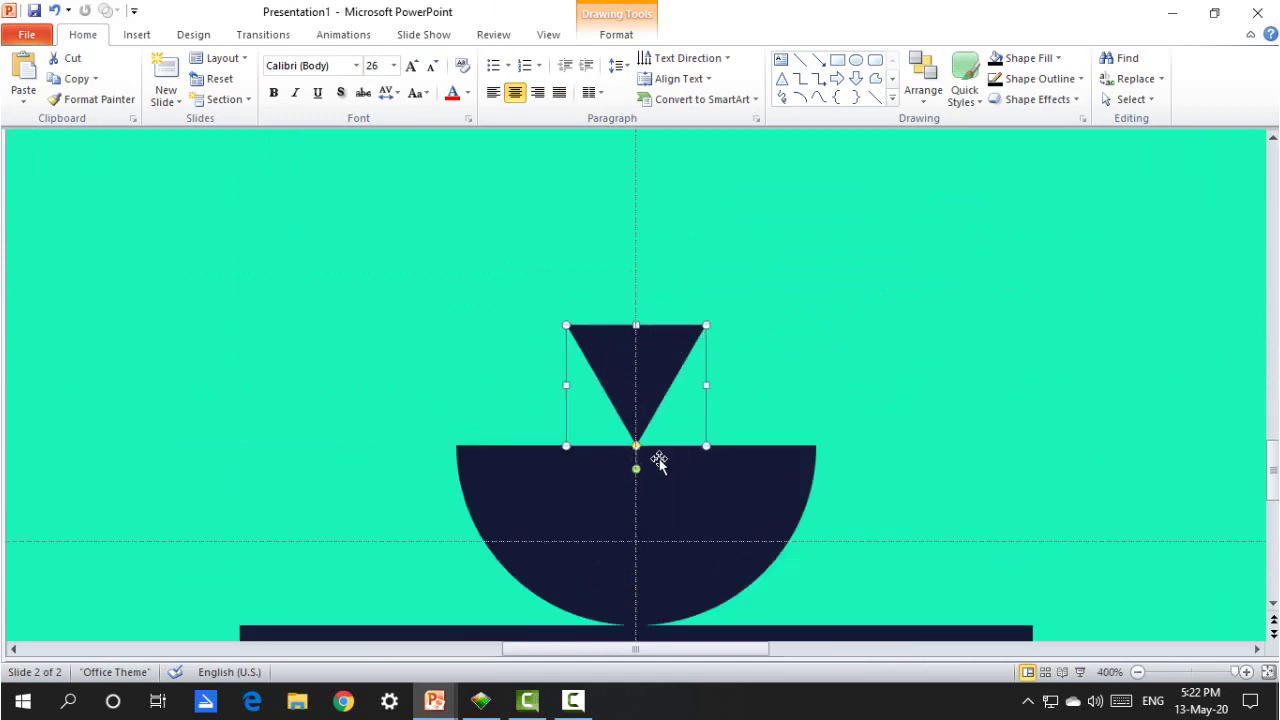
drag(638, 470, 554, 239)
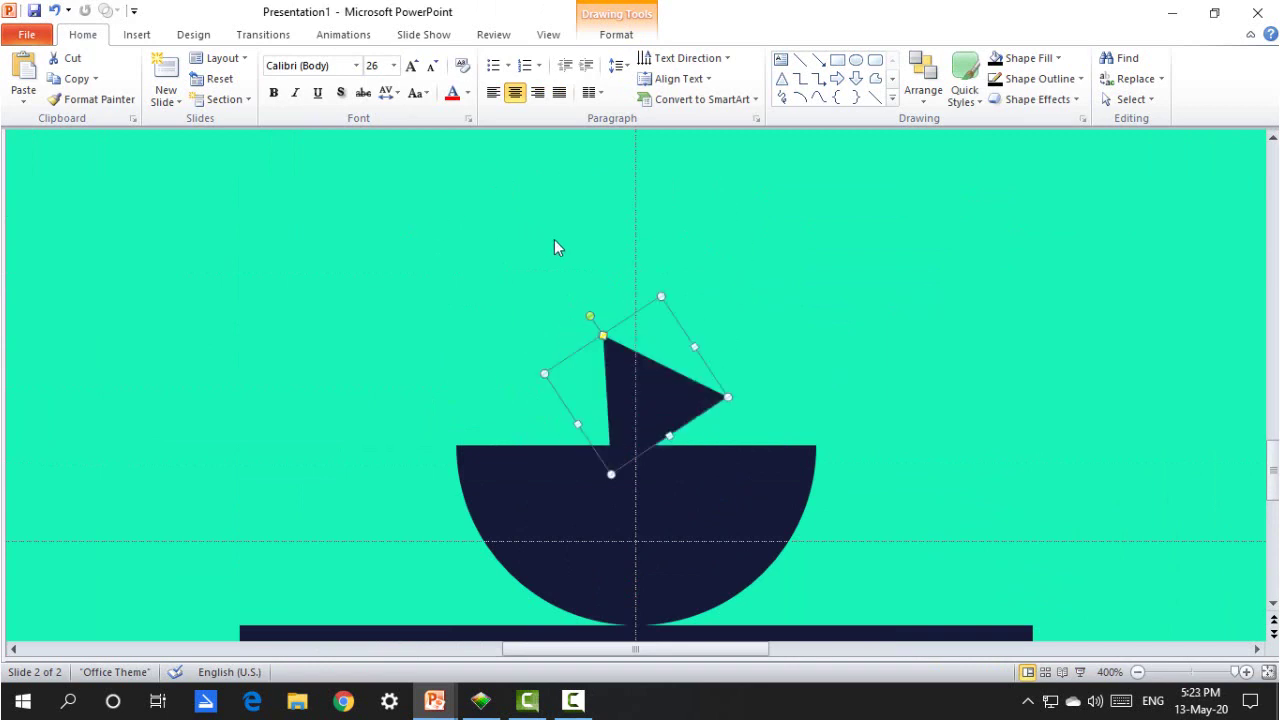
key(ctrl+z)
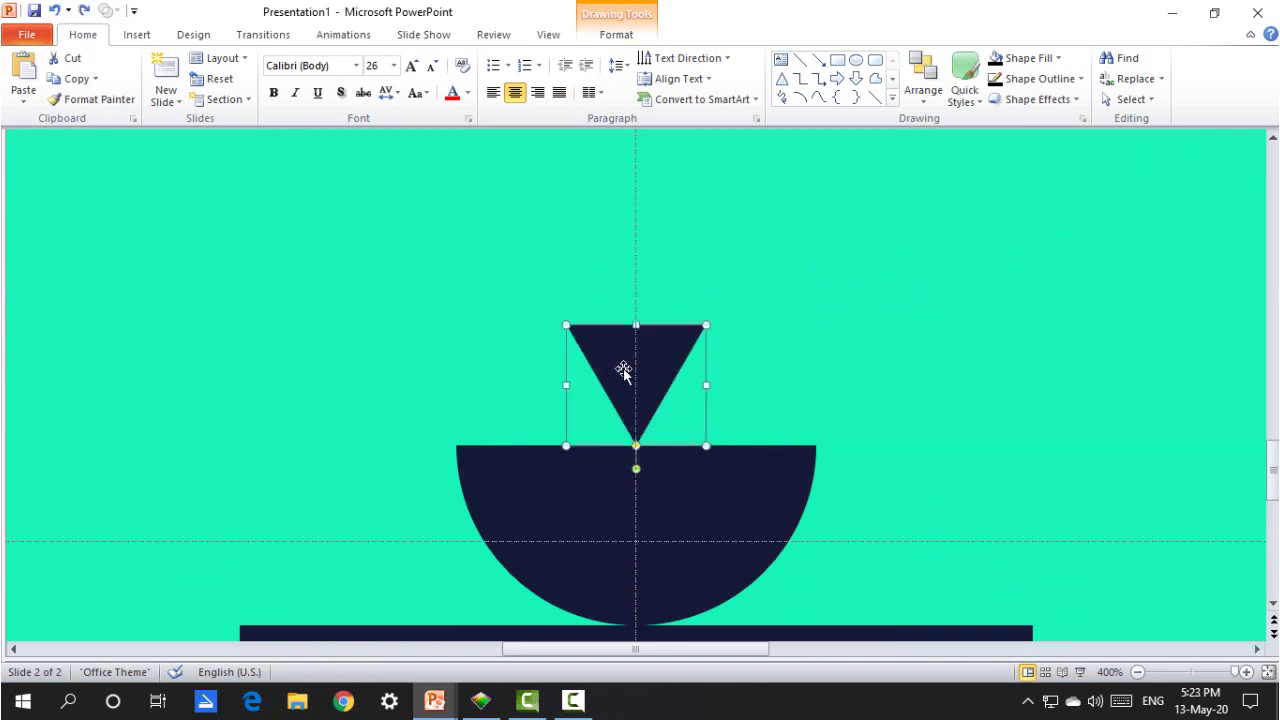
Step: Duplicate the triangle directly beneath itself inside the half-circle and fill the copy white
drag(634, 363, 622, 484)
click(616, 34)
click(636, 58)
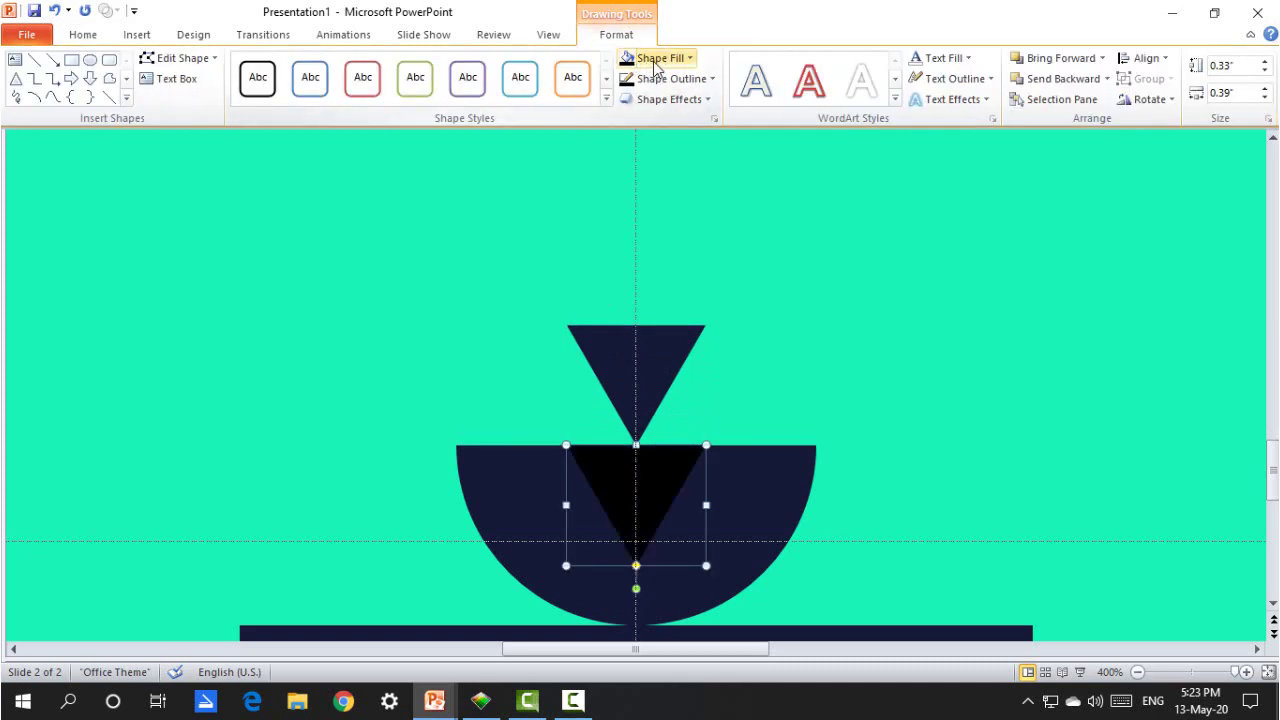
click(689, 58)
click(629, 90)
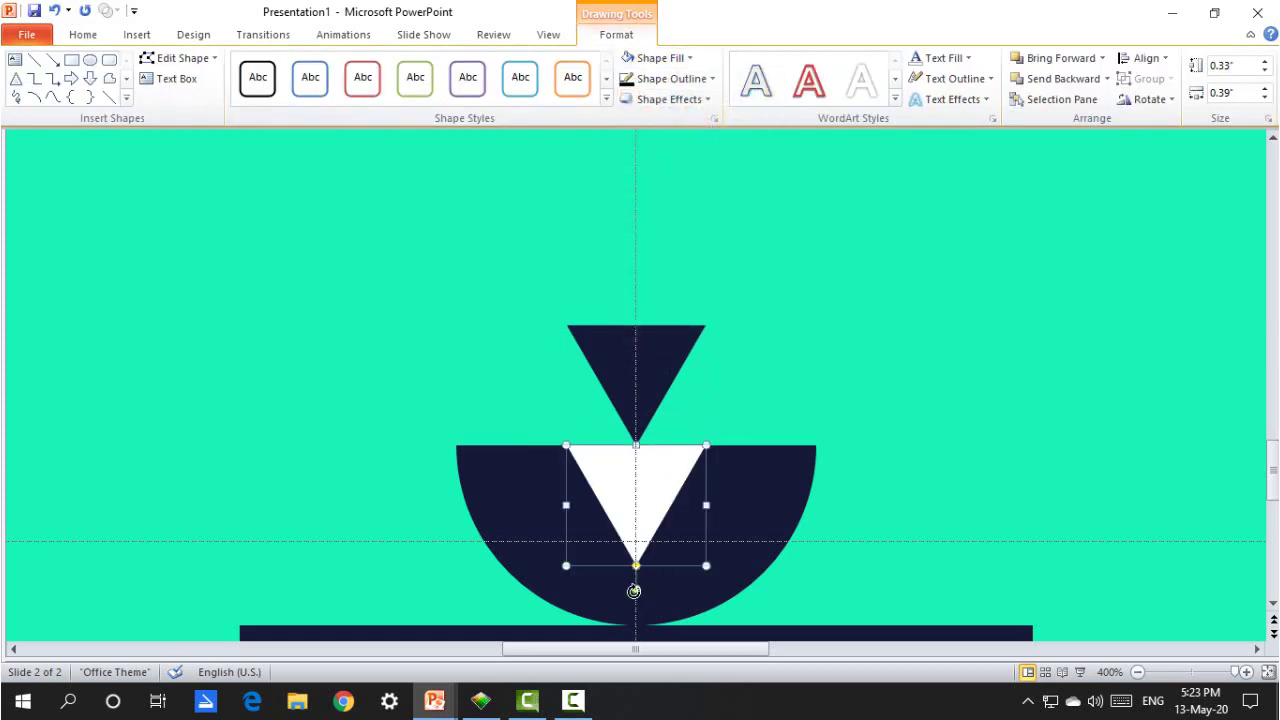
Step: Turn the white triangle to point upward and group it with the dark triangle above it
drag(636, 588, 640, 418)
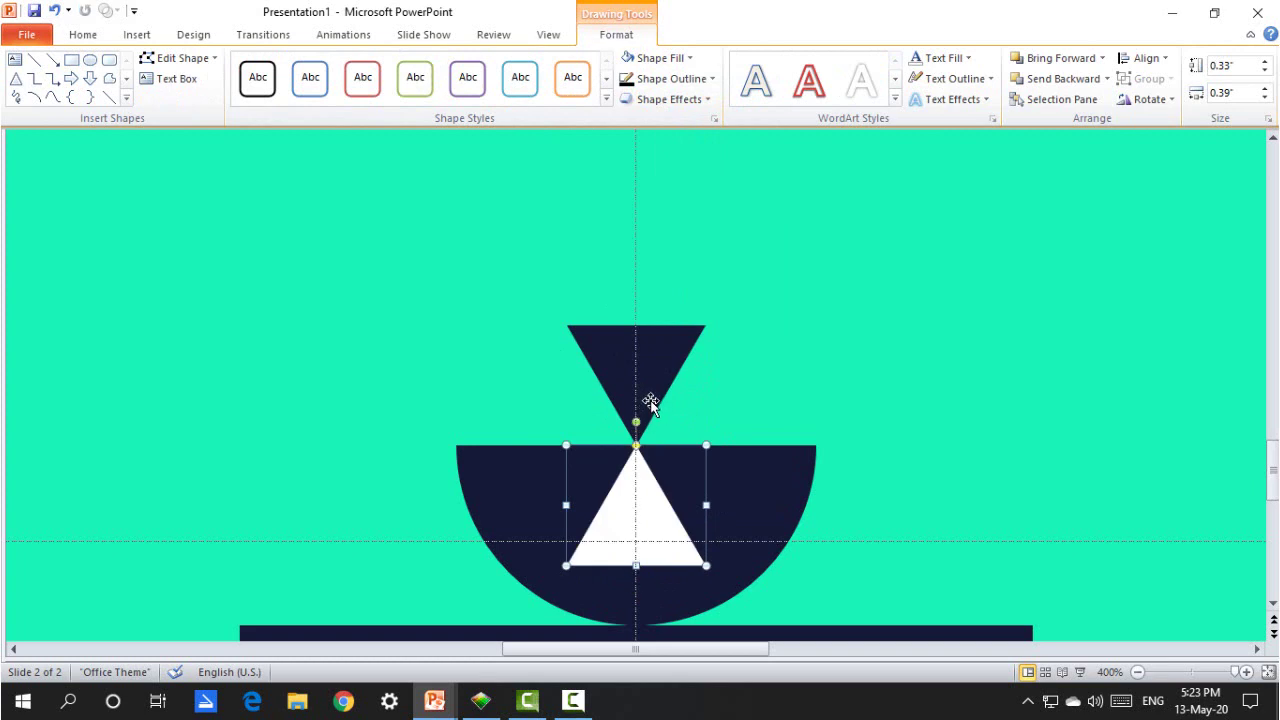
shift+click(651, 380)
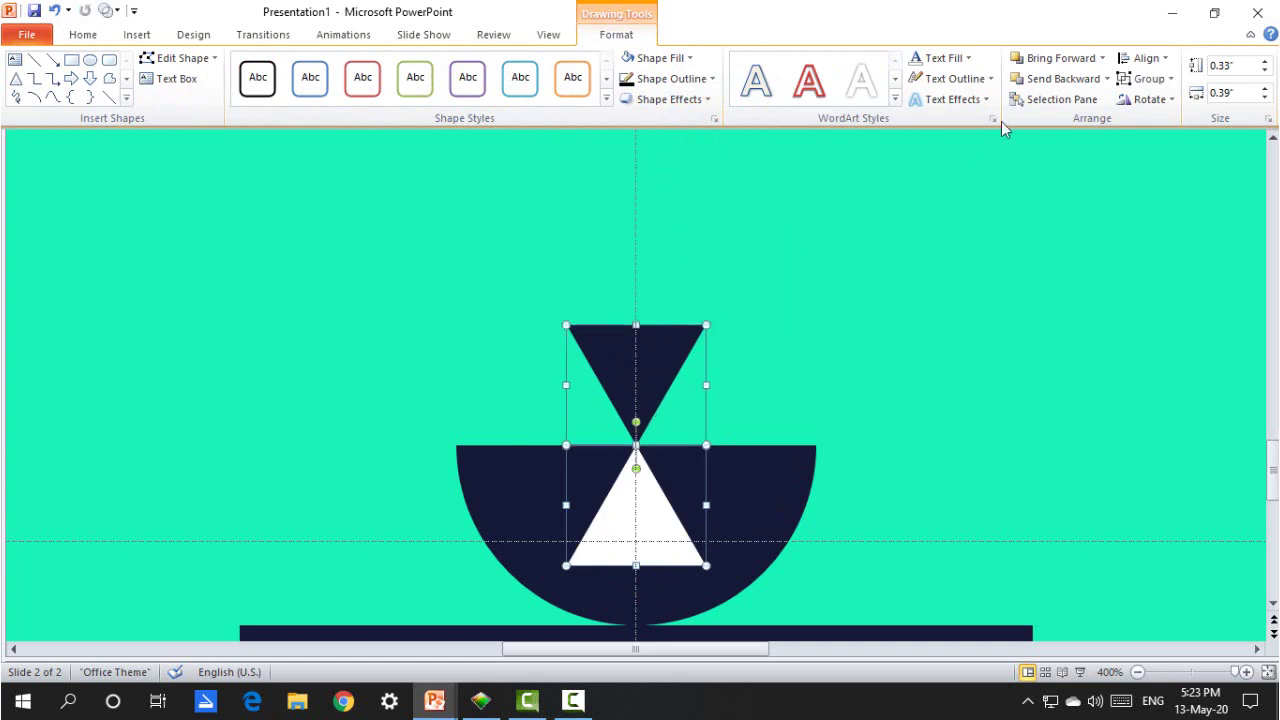
click(1148, 78)
click(1148, 110)
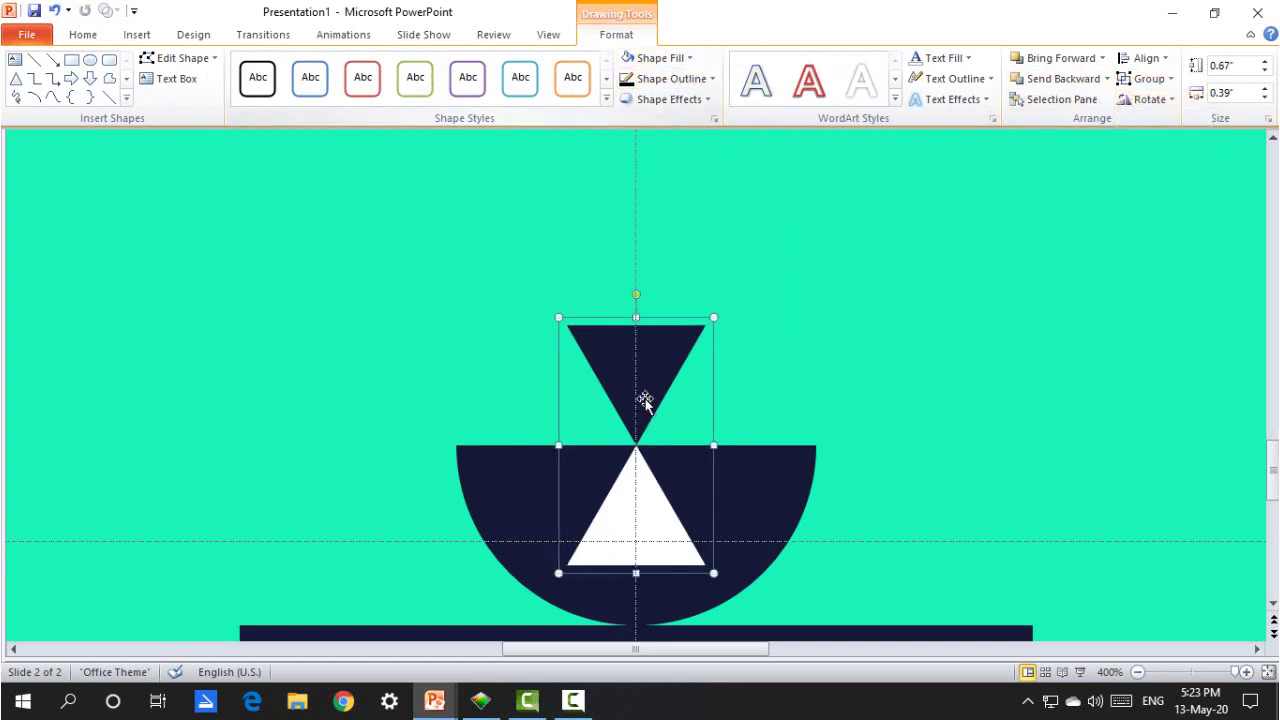
Step: Try rotating the triangle group, undo the rotation, and set the white triangle inside the group to no fill
mouse_move(639, 291)
mouse_down()
mouse_move(537, 500)
mouse_move(691, 474)
mouse_move(628, 301)
mouse_up()
key(ctrl+z)
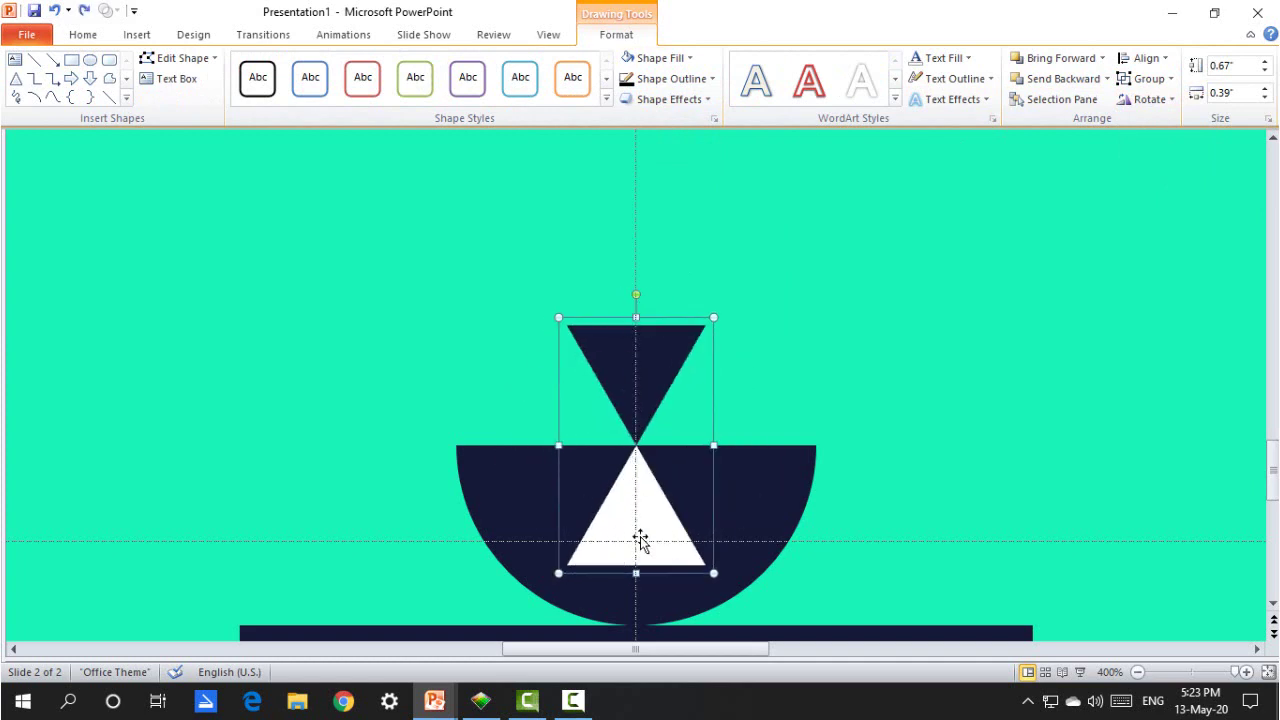
key(ctrl+z)
click(662, 58)
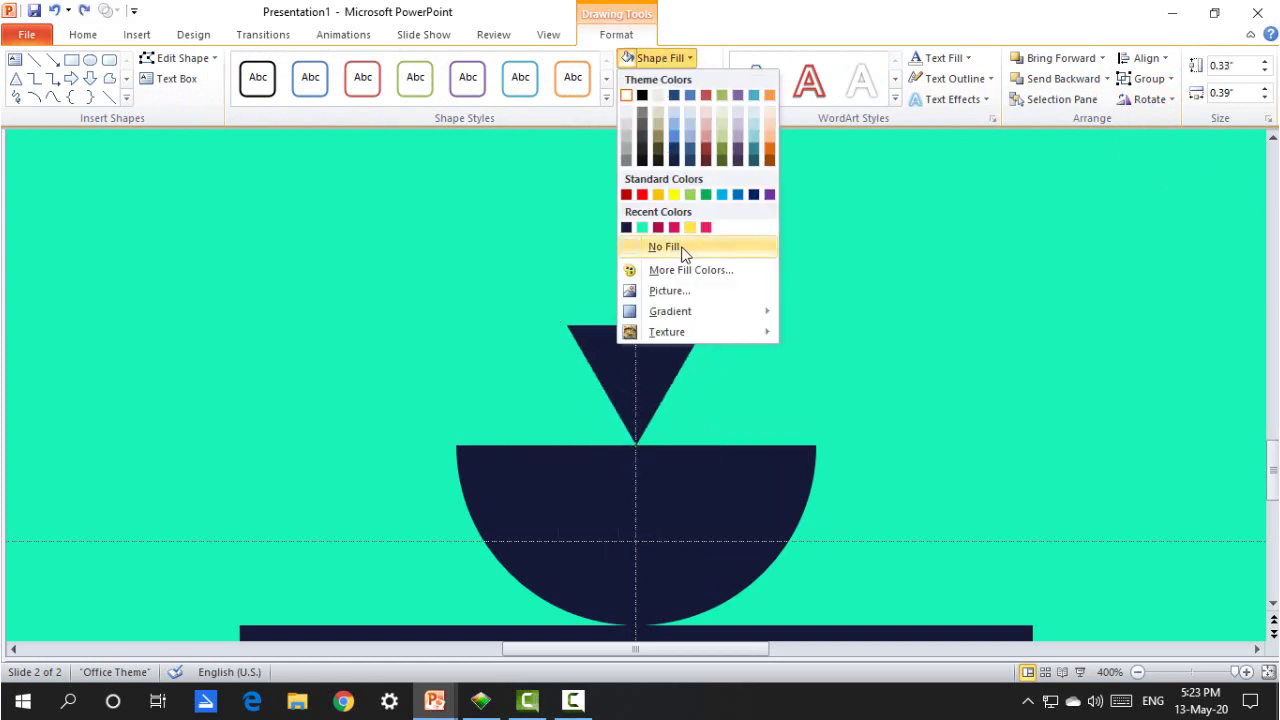
click(676, 250)
click(739, 304)
click(651, 373)
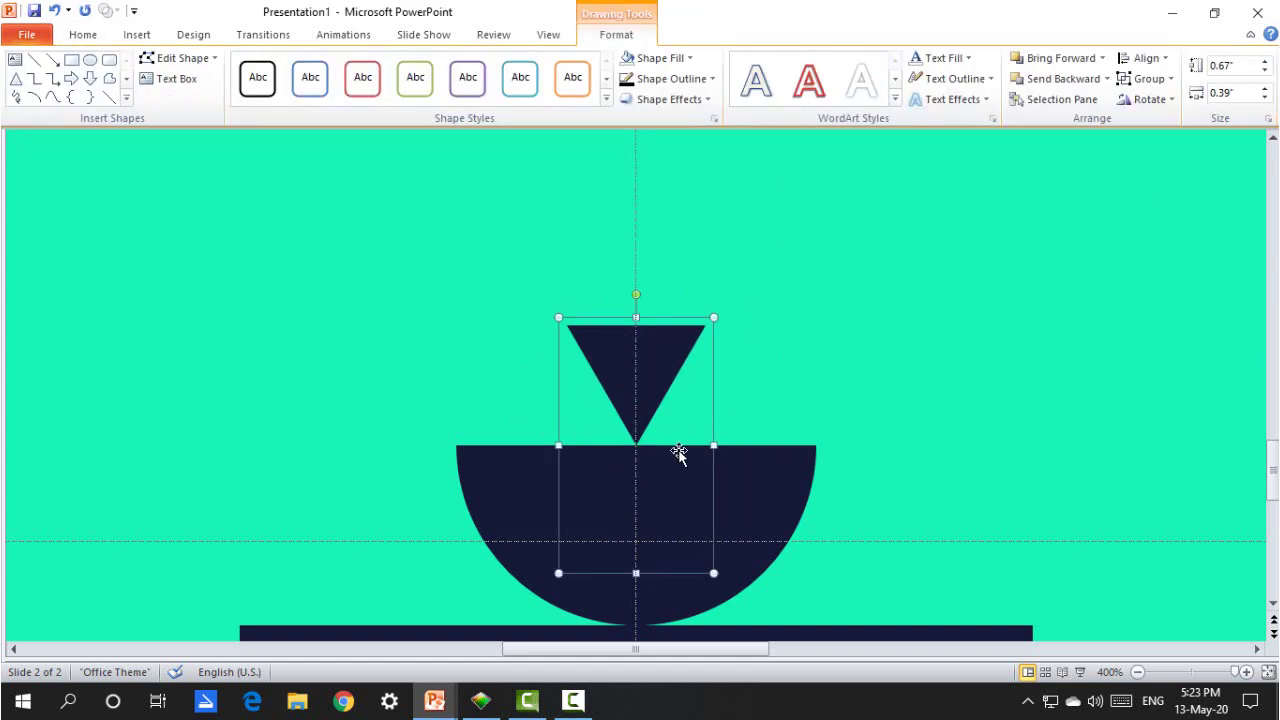
Step: Duplicate the half-circle directly above itself, turn the copy flat side down and set it to no fill
click(746, 484)
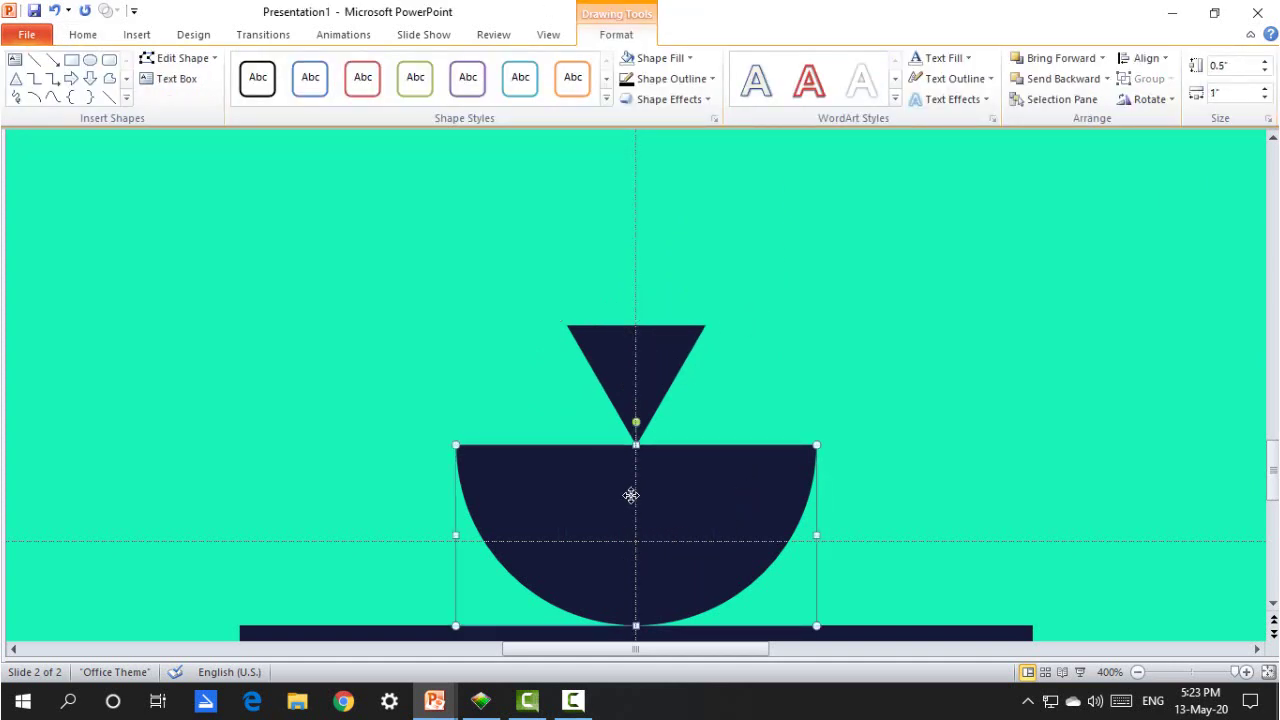
drag(634, 494, 640, 354)
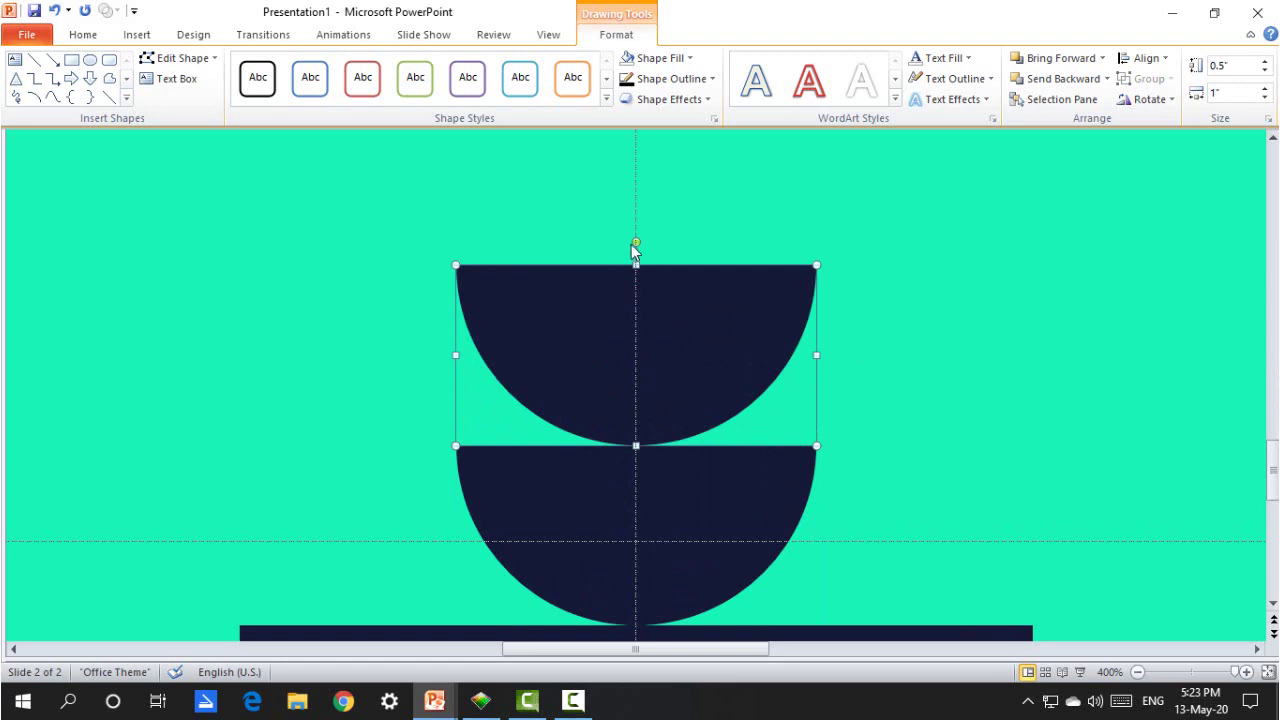
drag(650, 249, 635, 453)
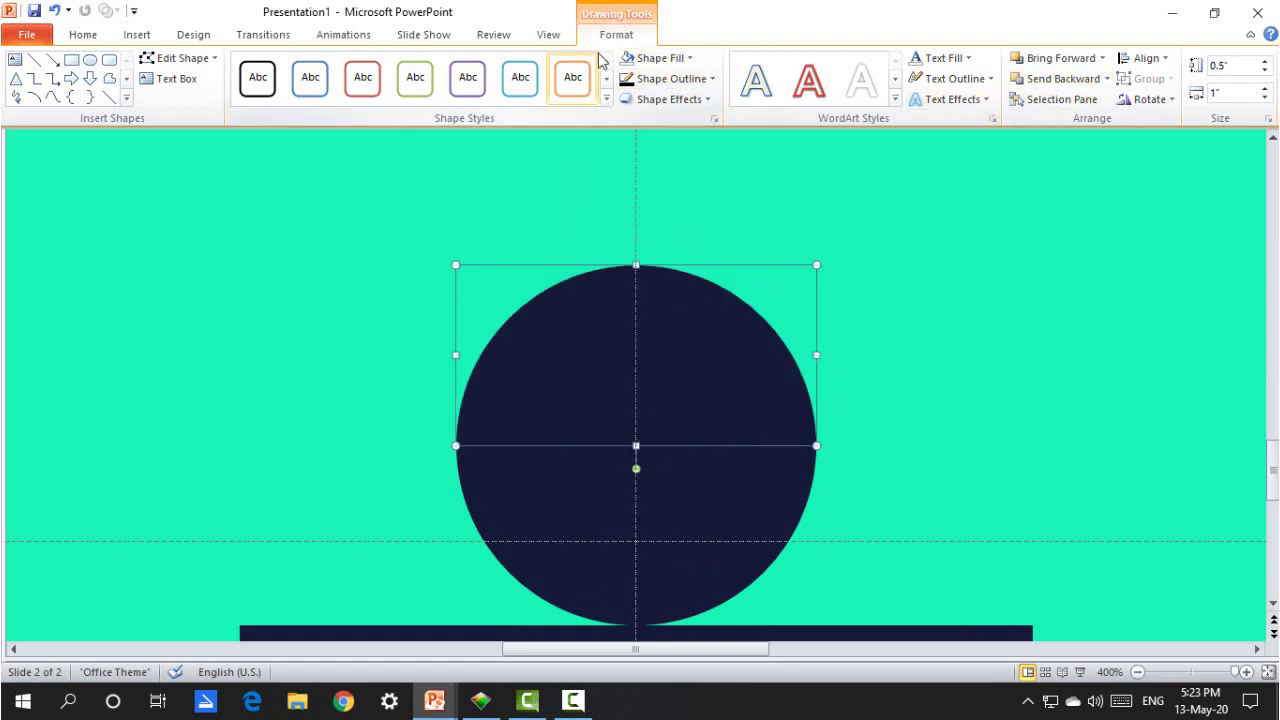
click(627, 62)
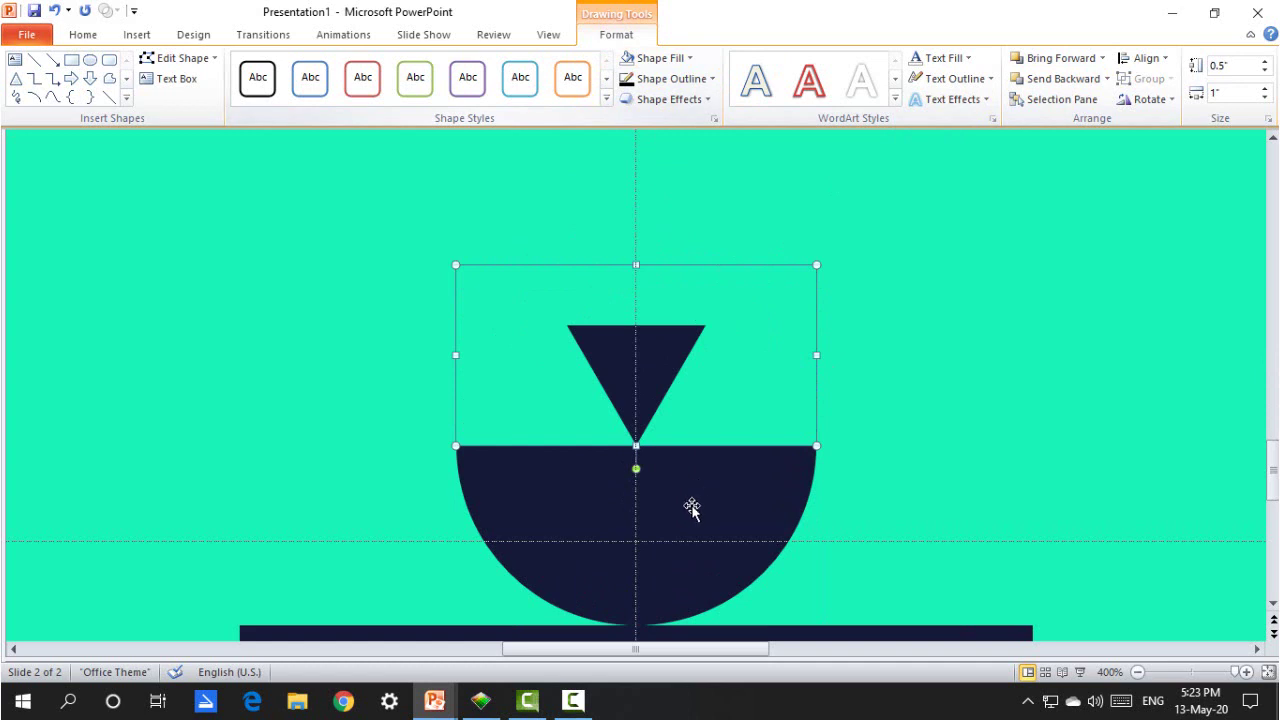
Step: Group the unfilled half-circle with the dark half-circle beneath it
shift+click(707, 602)
click(1145, 78)
click(1162, 100)
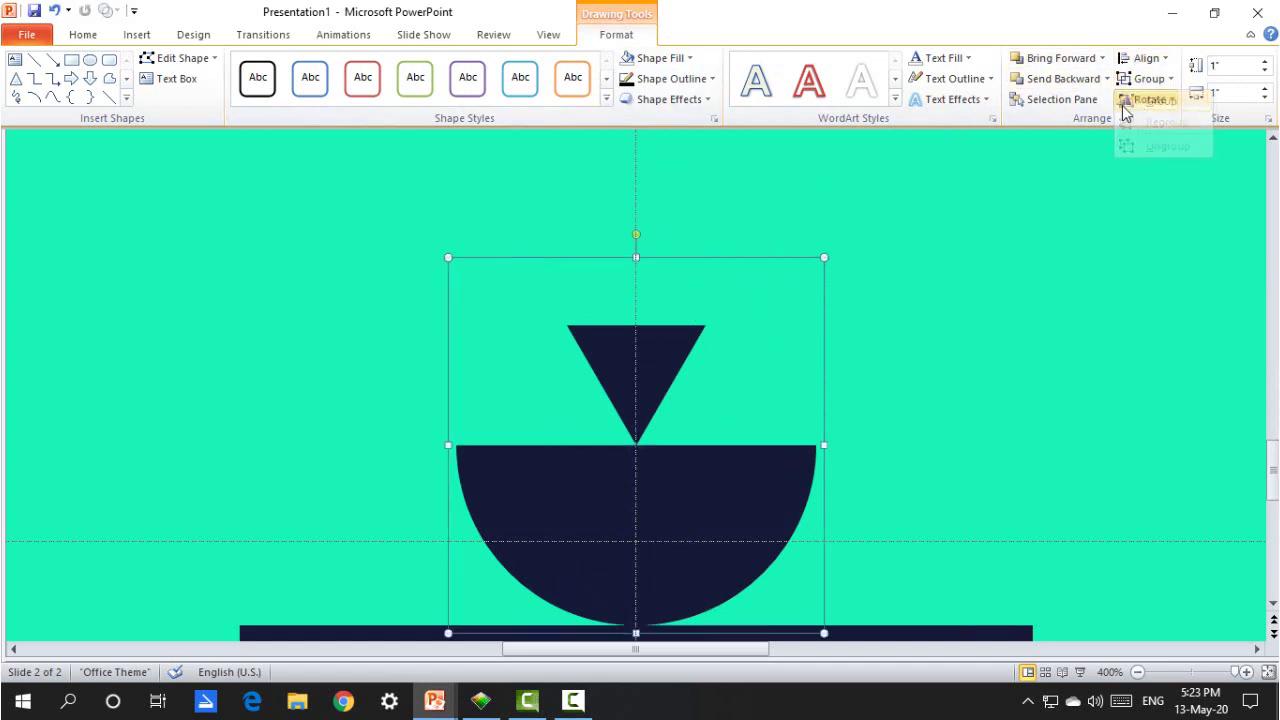
Step: Rename the triangle group as "Group ed triangle" and the half-circle group as "Grouped semi circle"
click(1038, 100)
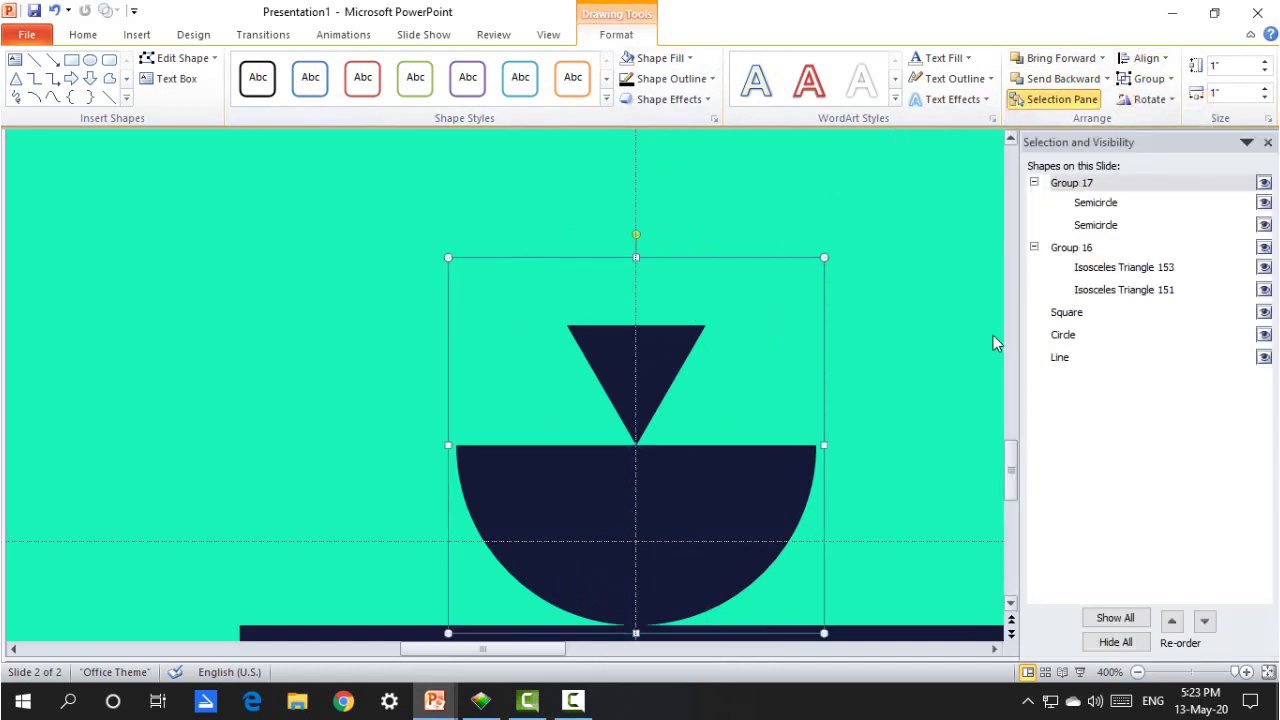
scroll(941, 341, down, 3)
scroll(941, 334, down, 2)
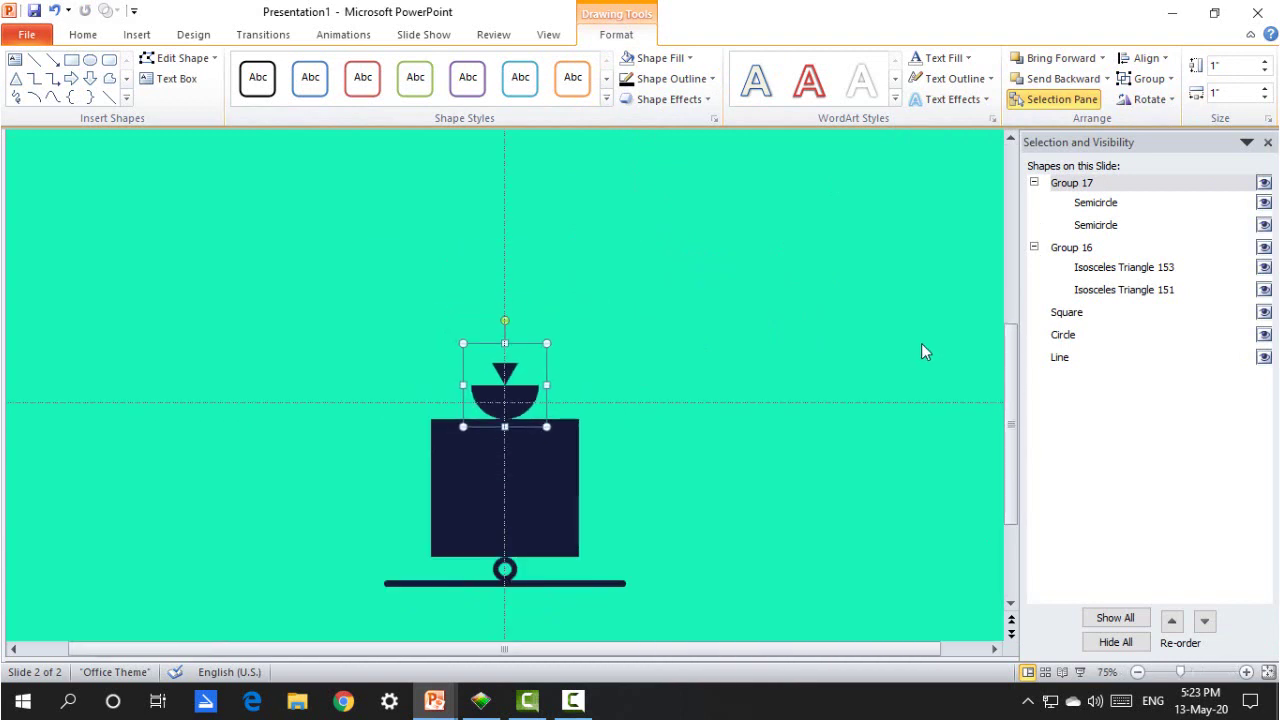
click(600, 584)
click(1137, 247)
click(1117, 248)
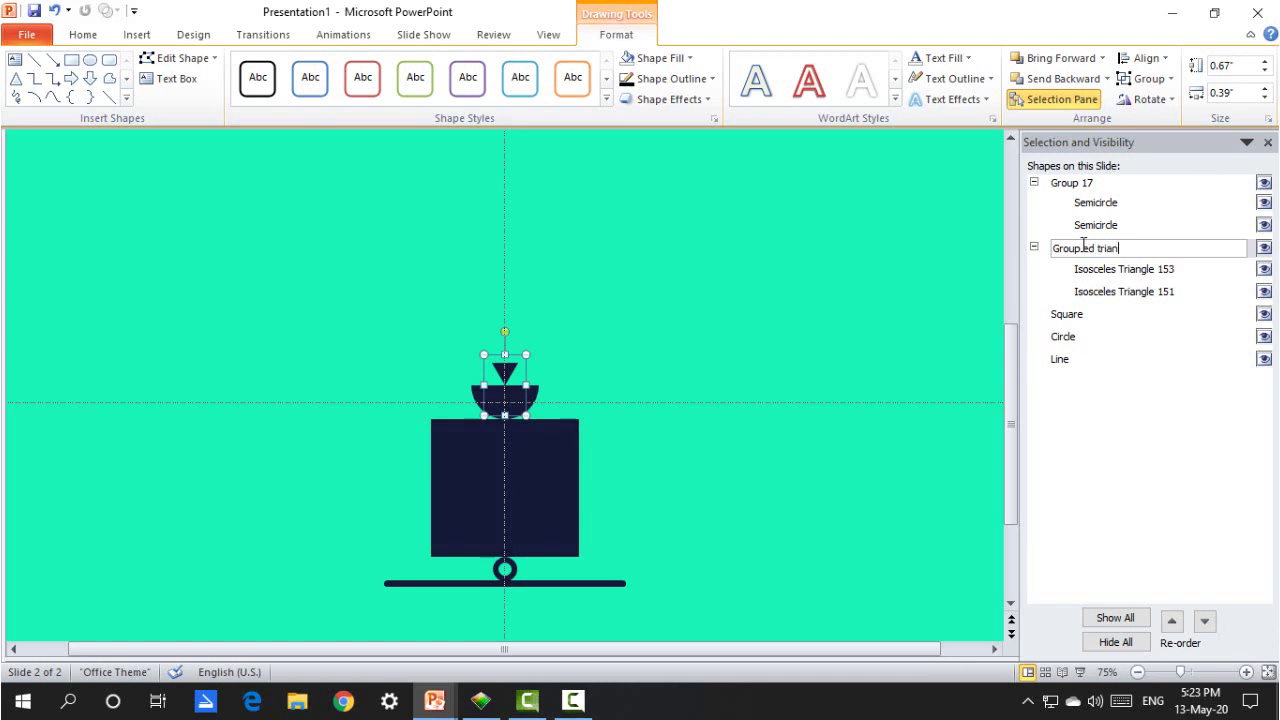
click(1108, 186)
click(1099, 183)
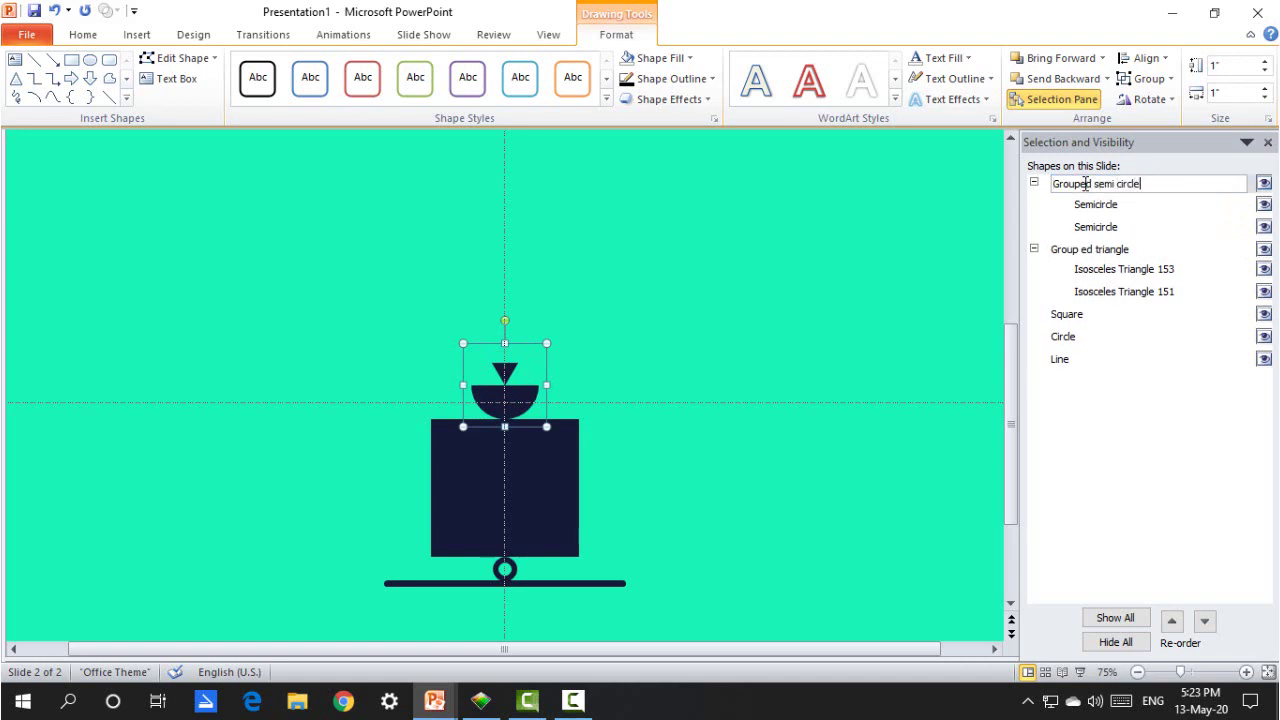
key(Return)
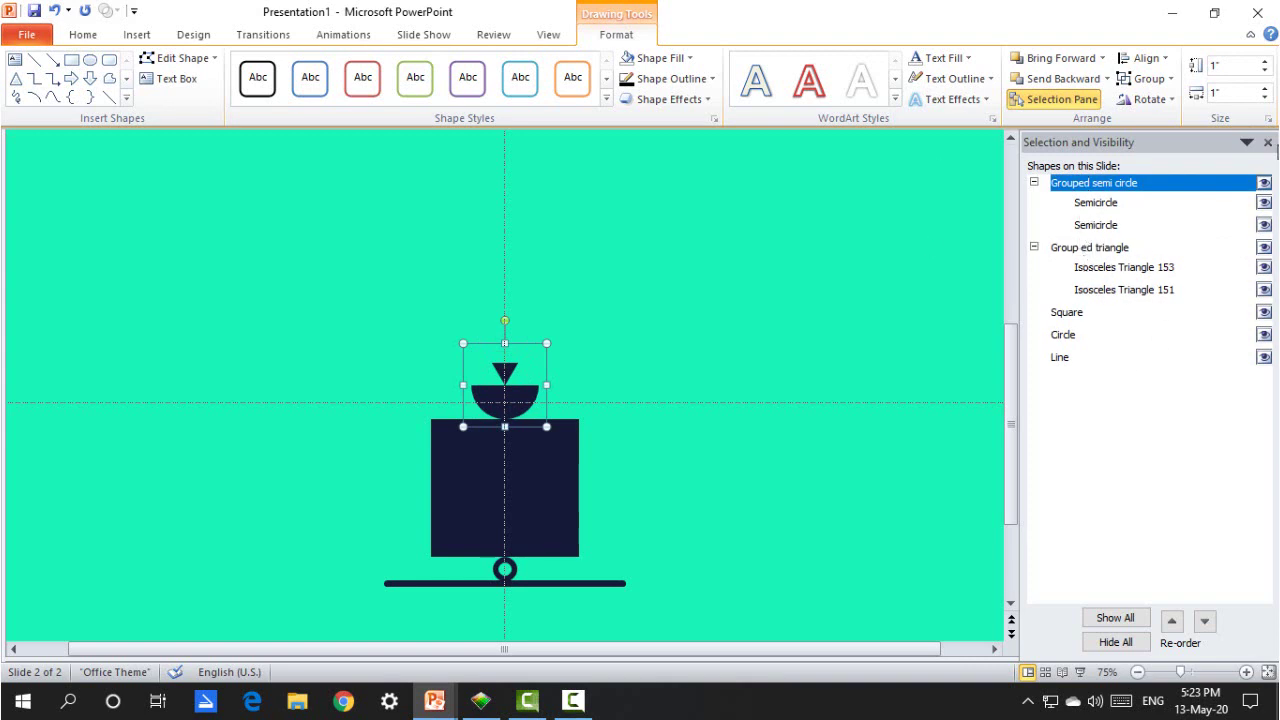
click(1268, 142)
click(840, 447)
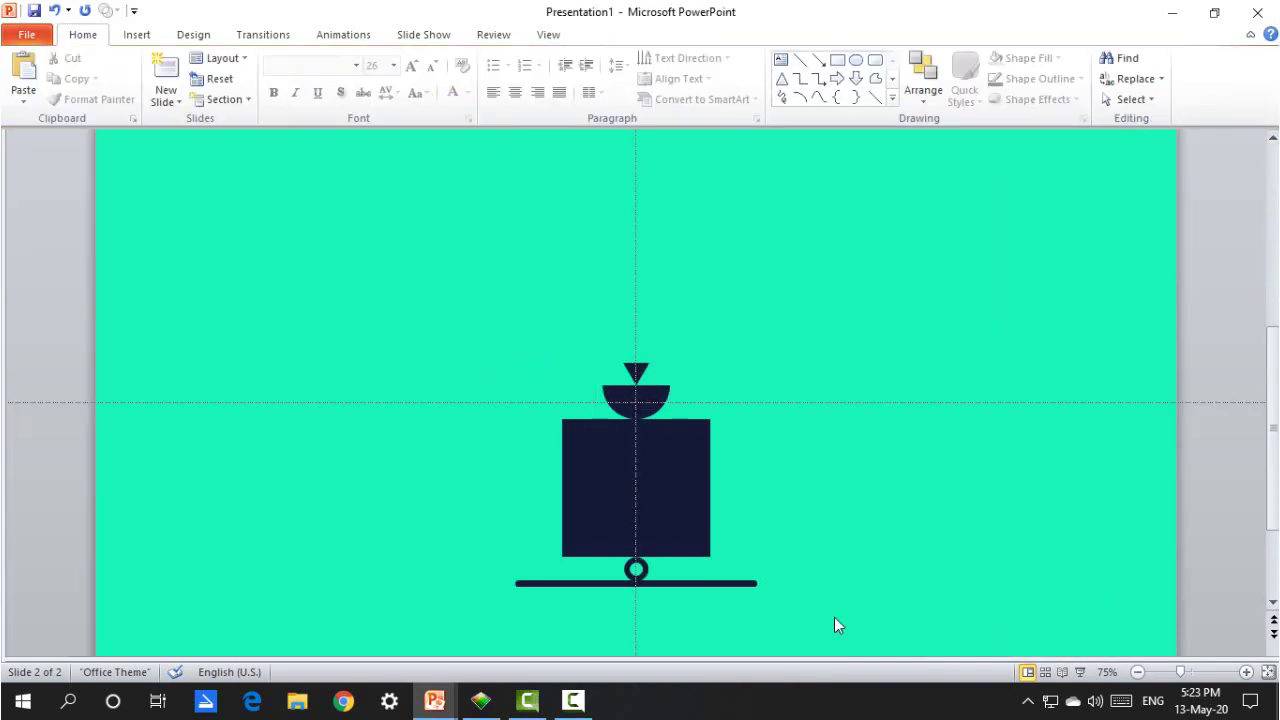
Step: Apply the Appear entrance animation to both the base line and the ring
click(727, 586)
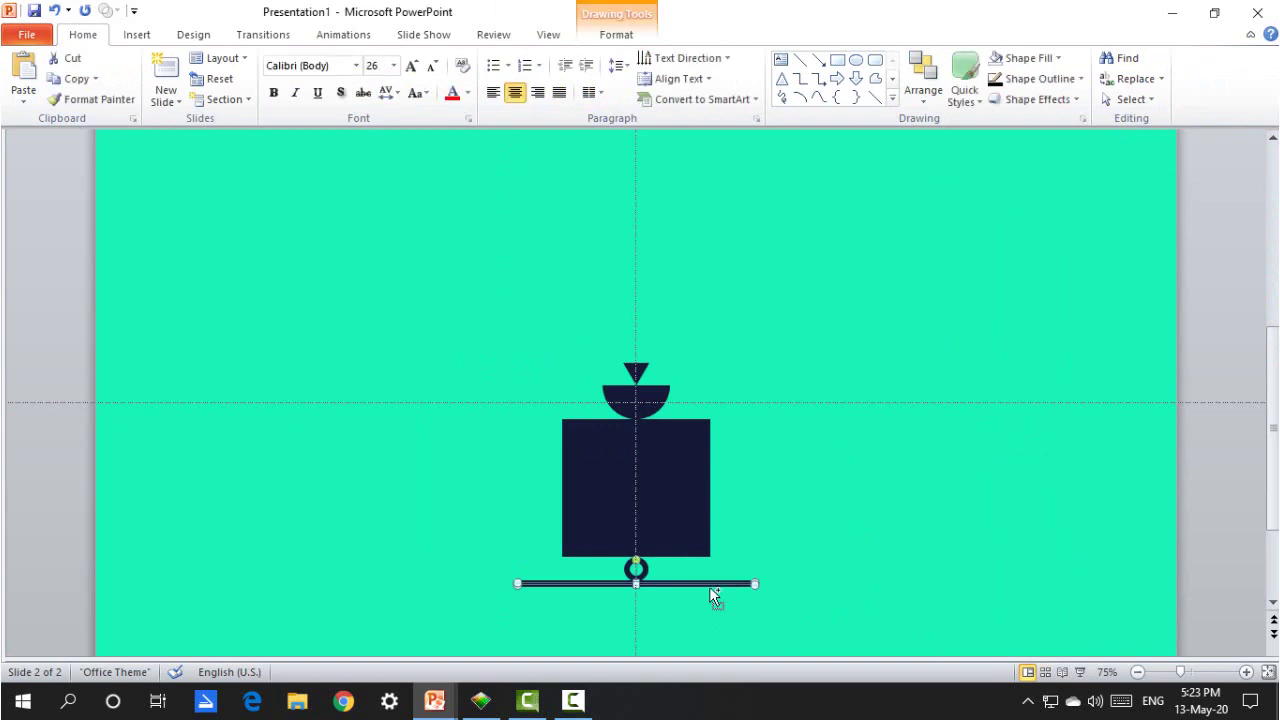
shift+click(645, 569)
click(335, 37)
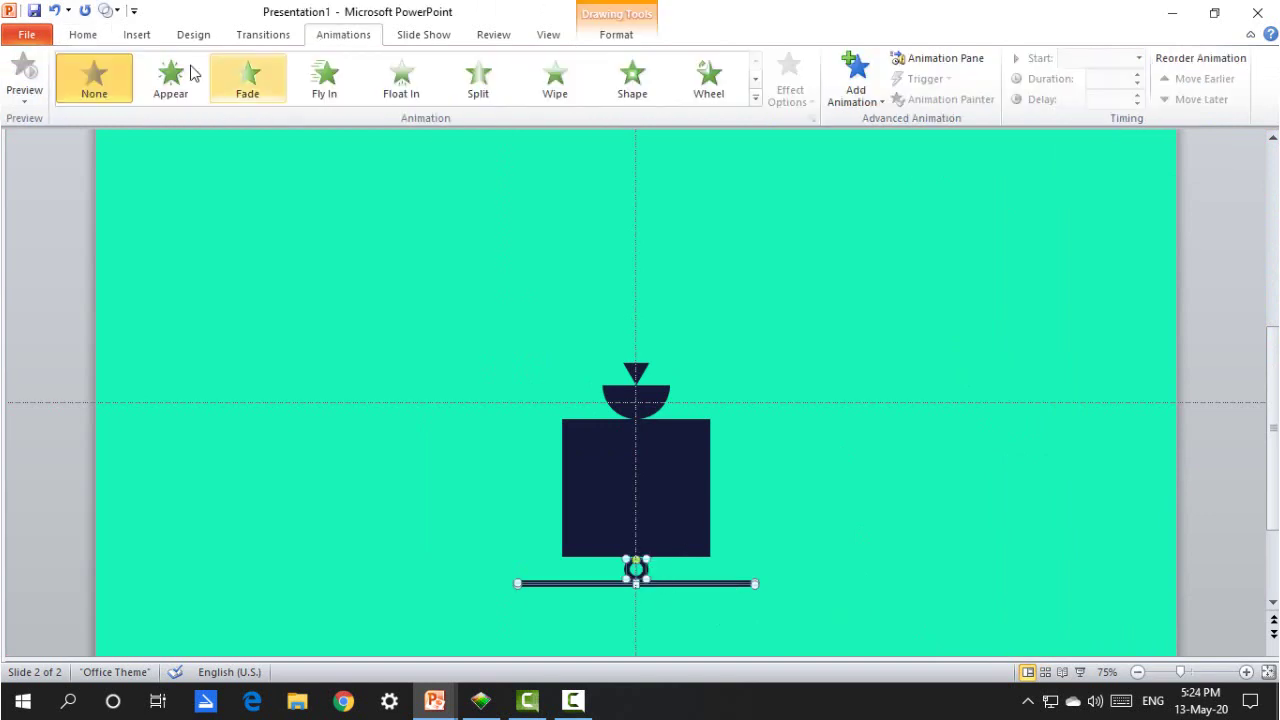
click(168, 82)
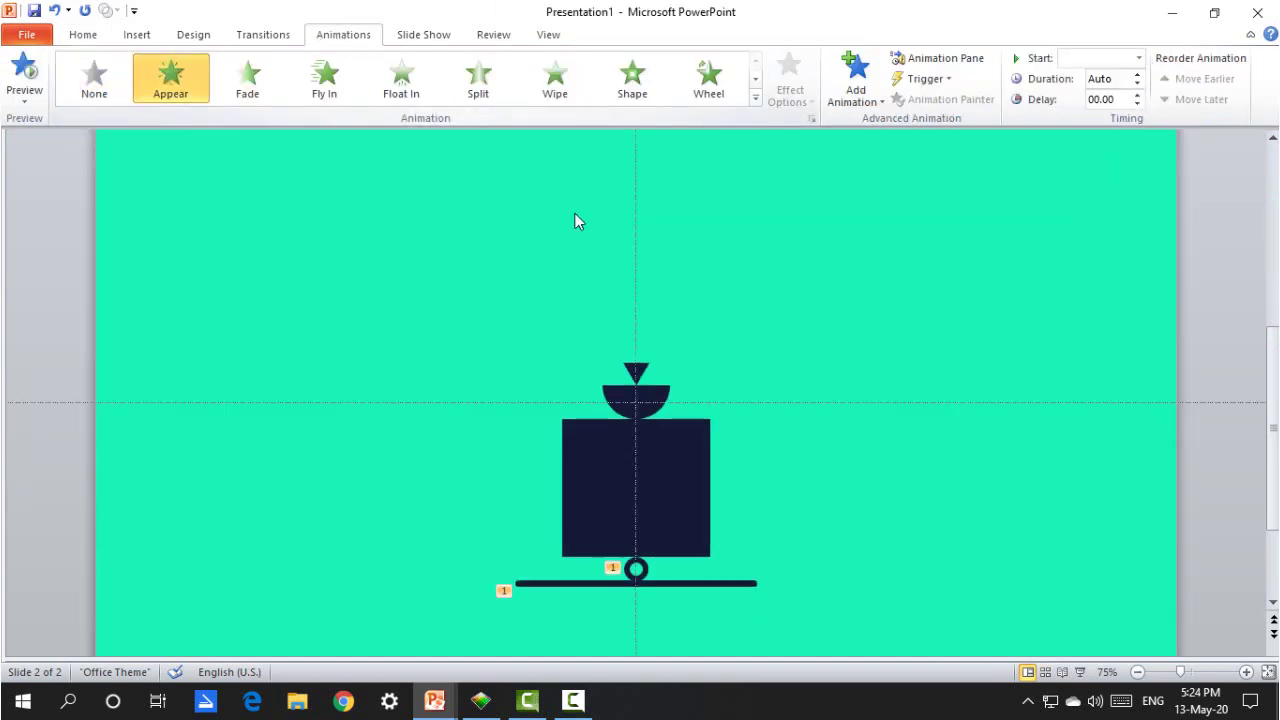
click(786, 240)
Step: Set the line's Appear animation to start with previous
scroll(792, 502, down, 2)
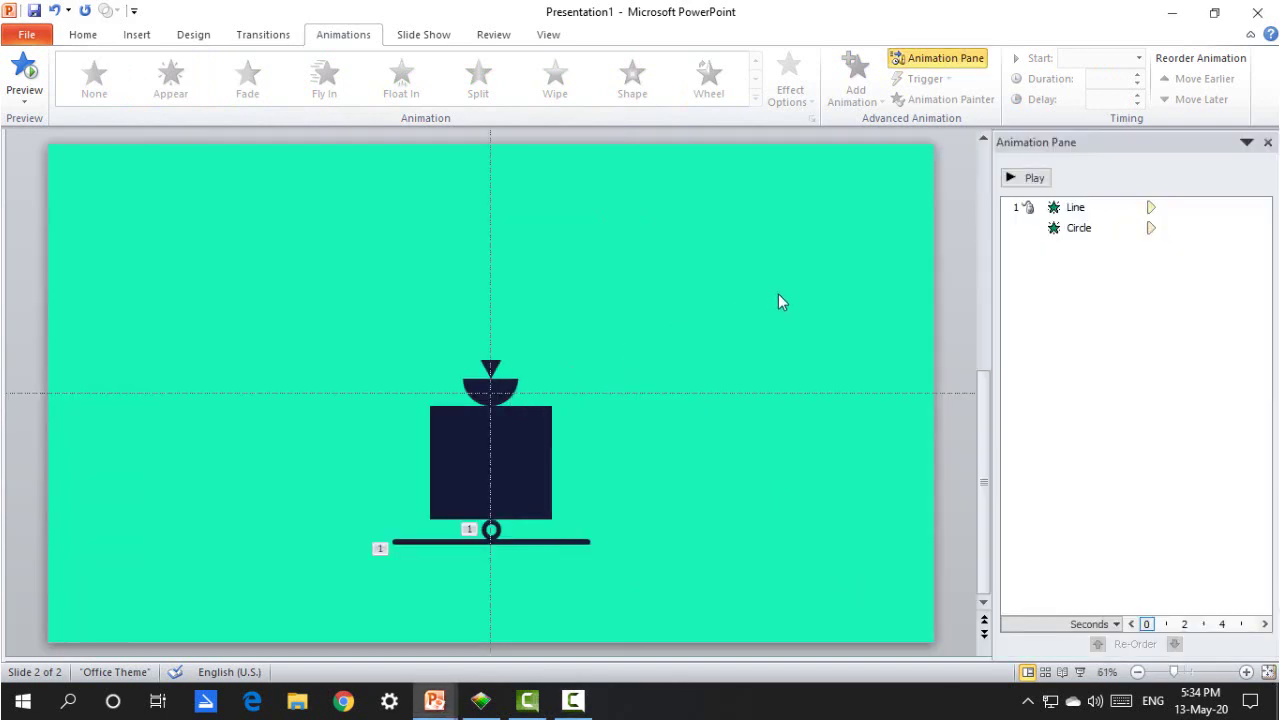
click(1135, 207)
right_click(1127, 208)
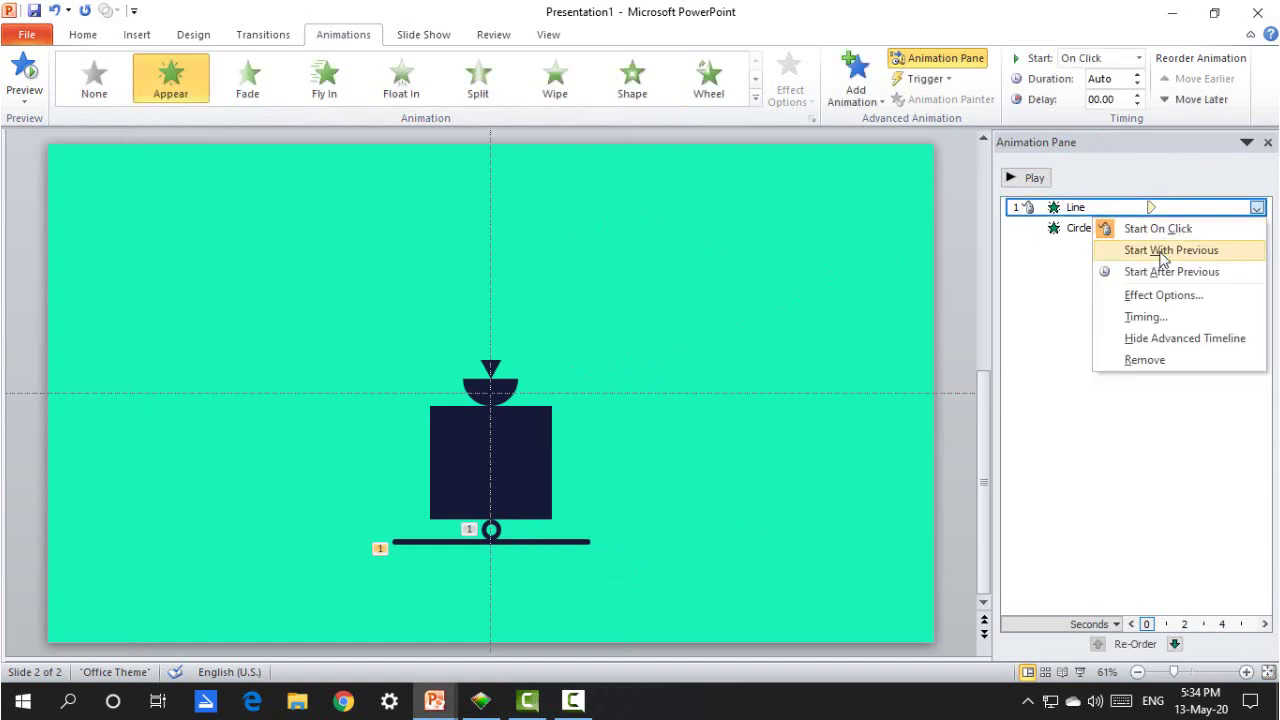
click(1160, 250)
Step: Add an Up motion path to the dark square
click(526, 488)
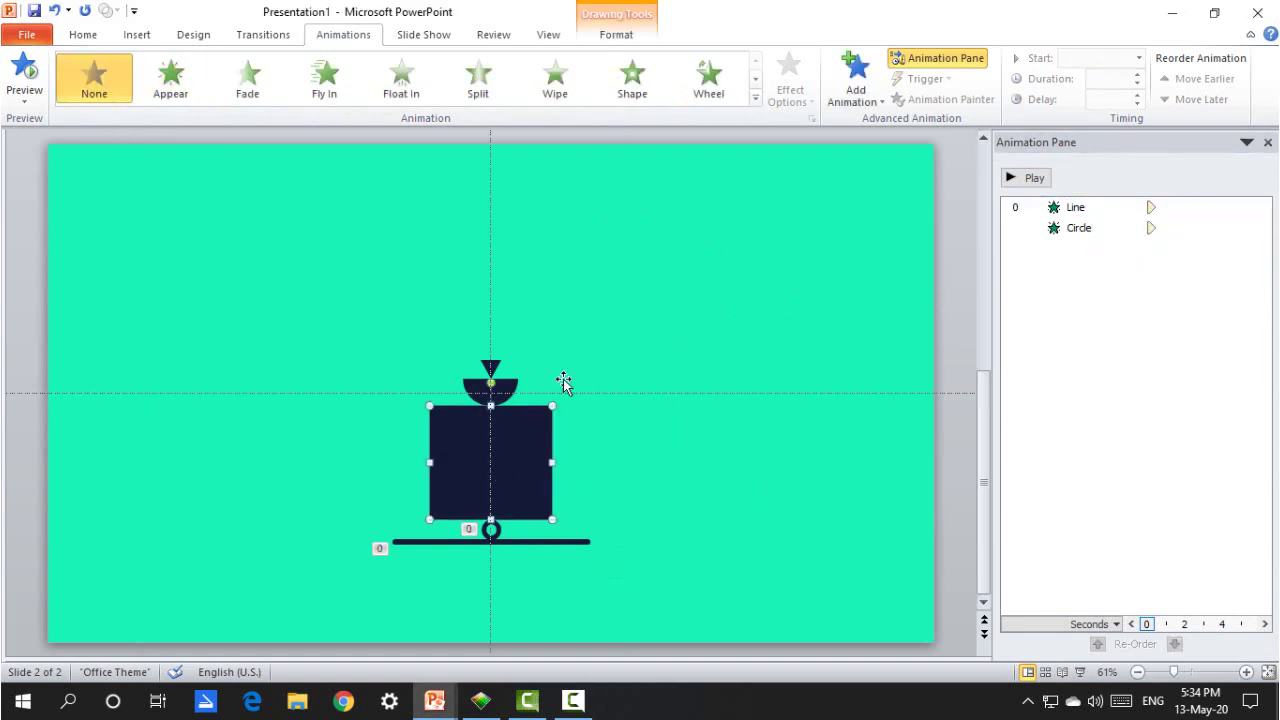
click(847, 98)
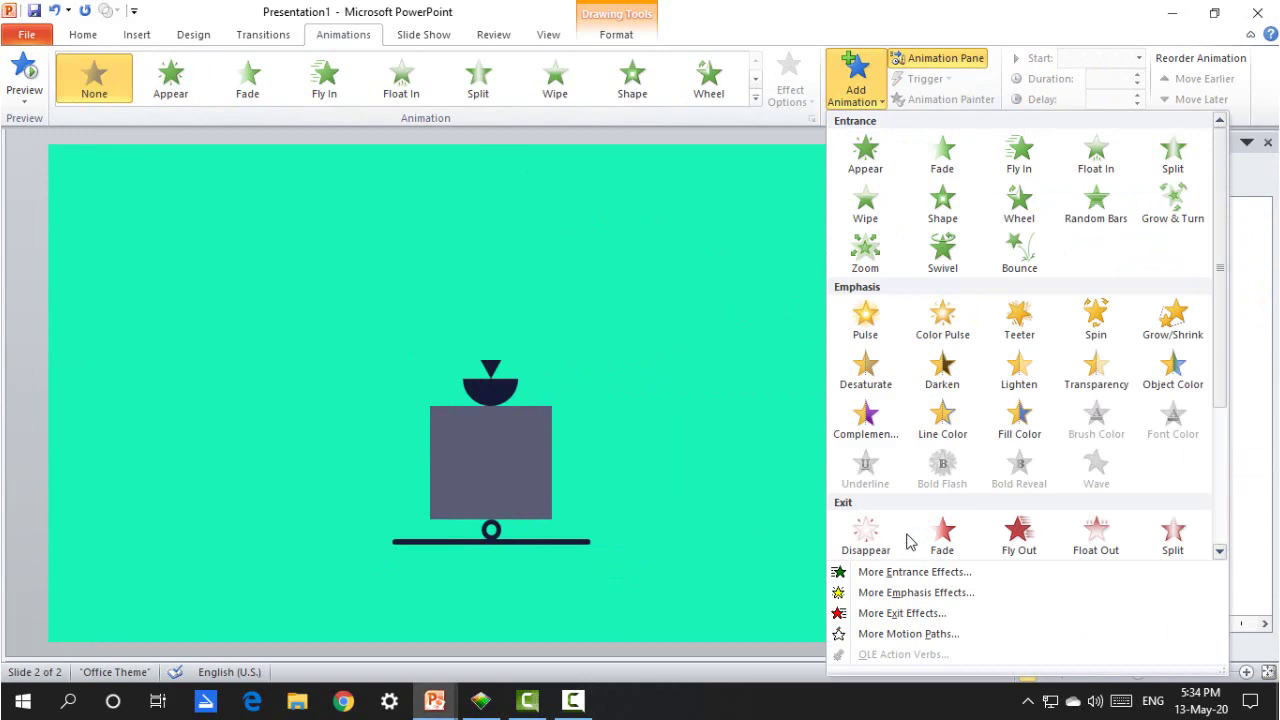
click(866, 634)
click(663, 439)
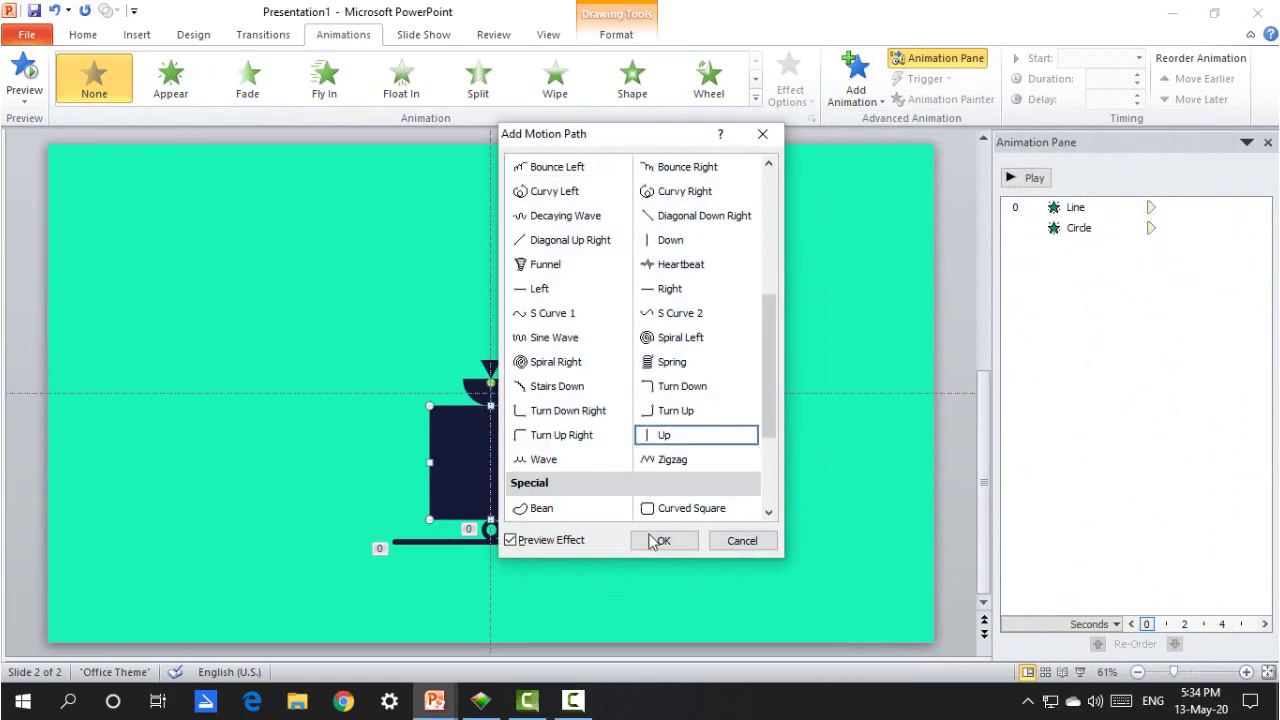
click(657, 541)
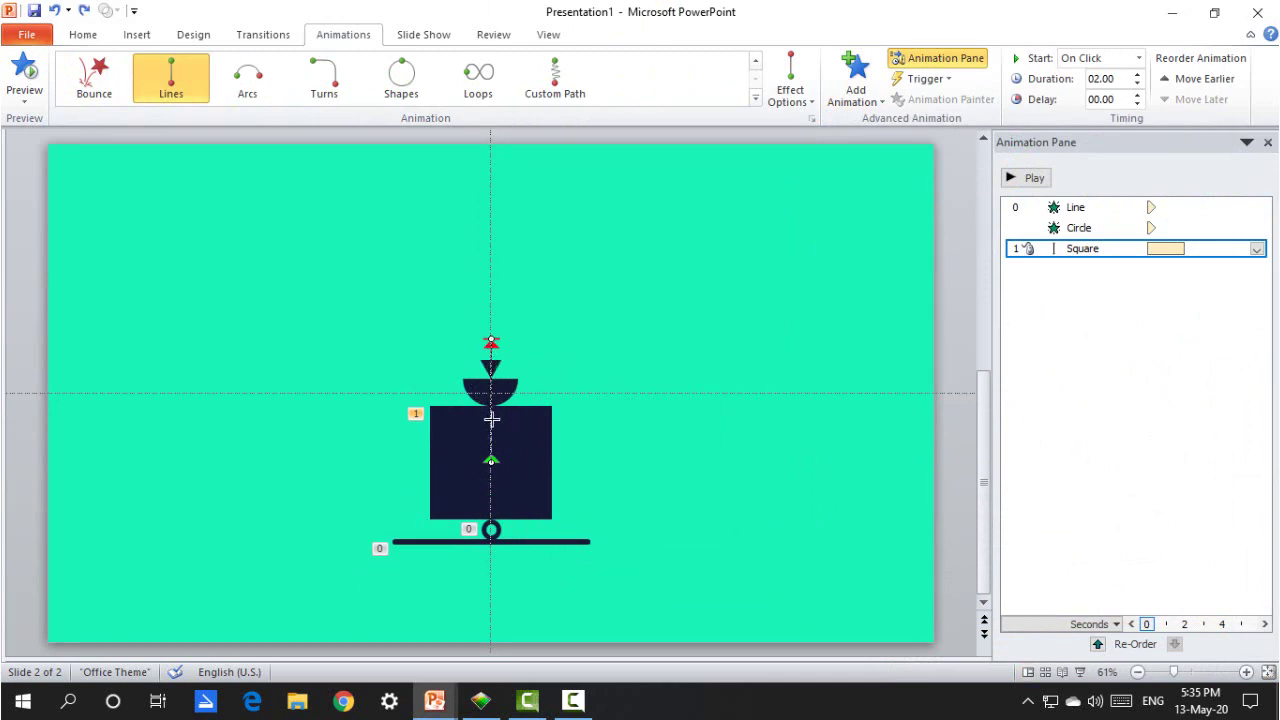
Step: Shorten the square's upward motion path so it ends just a short distance above its start
scroll(593, 455, up, 10)
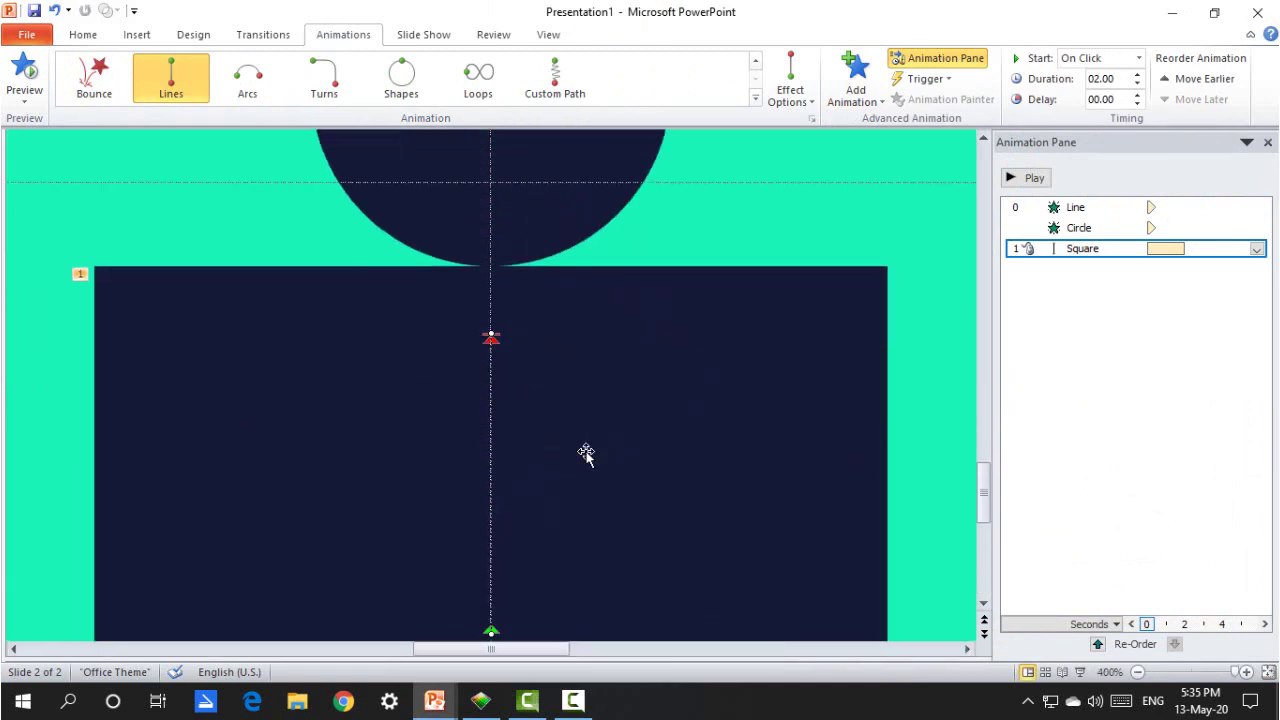
scroll(585, 455, down, 3)
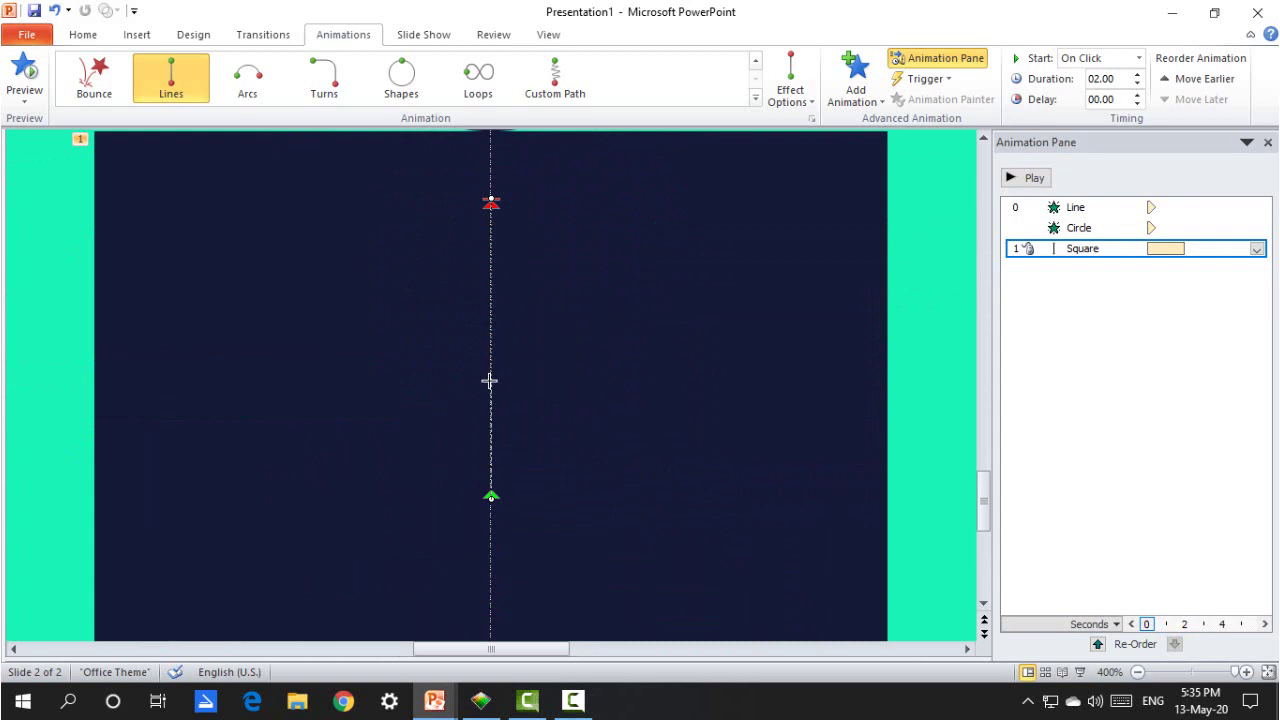
drag(489, 380, 489, 381)
scroll(491, 466, down, 5)
Step: Set the square's upward motion to a duration of 1.25 seconds and have it start with previous
click(1137, 85)
click(1137, 85)
click(1137, 85)
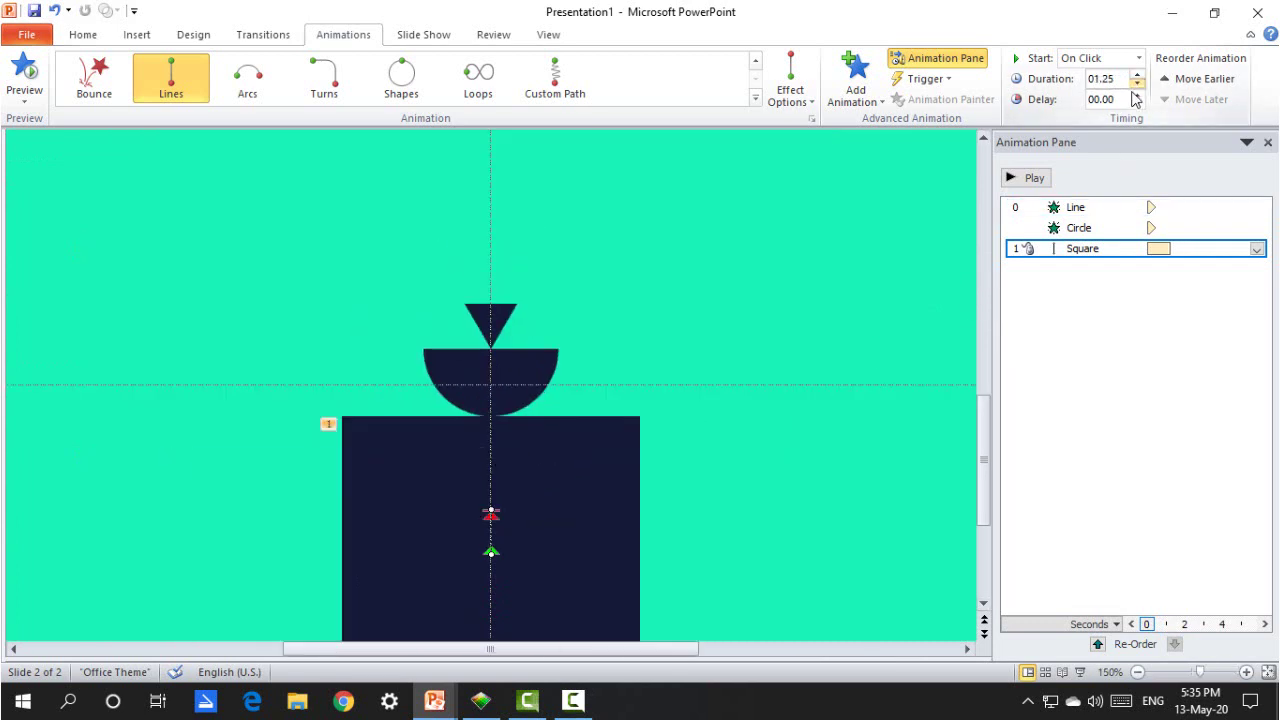
right_click(1073, 252)
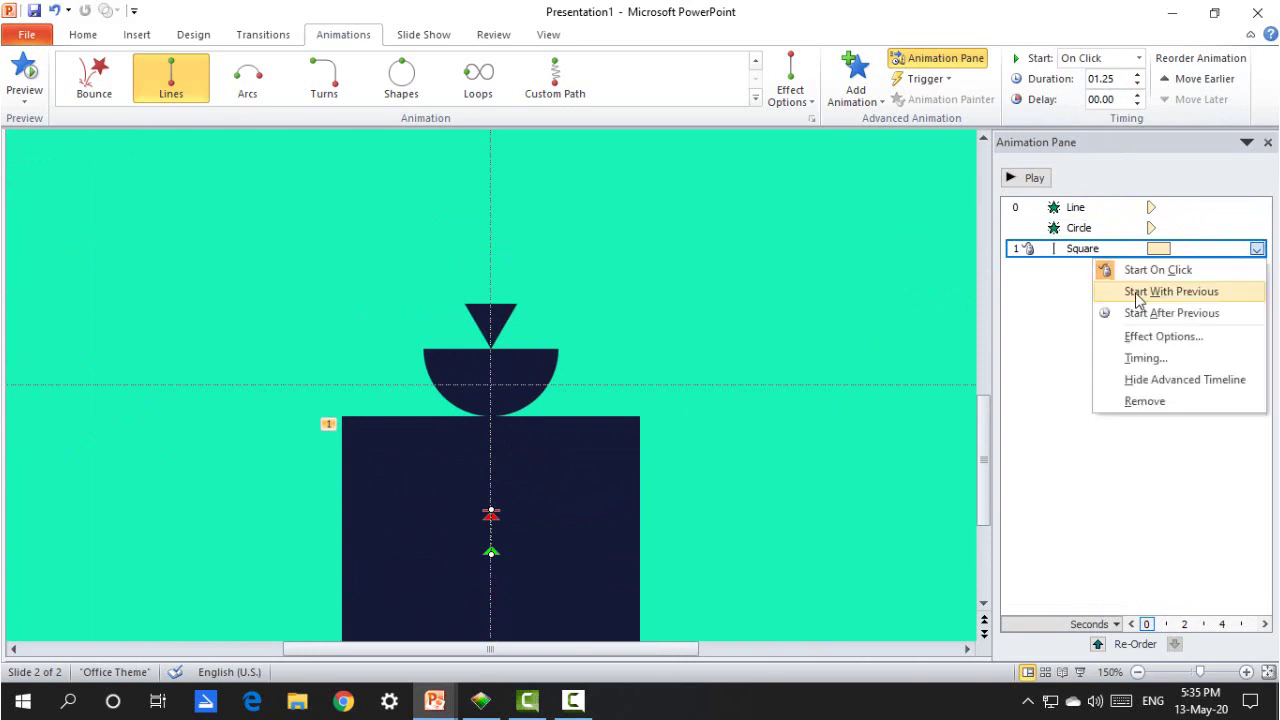
click(1138, 290)
Step: Set the square's Up effect to a smooth start of 1.25 sec, with smooth end and bounce end at 0 sec
double_click(1110, 250)
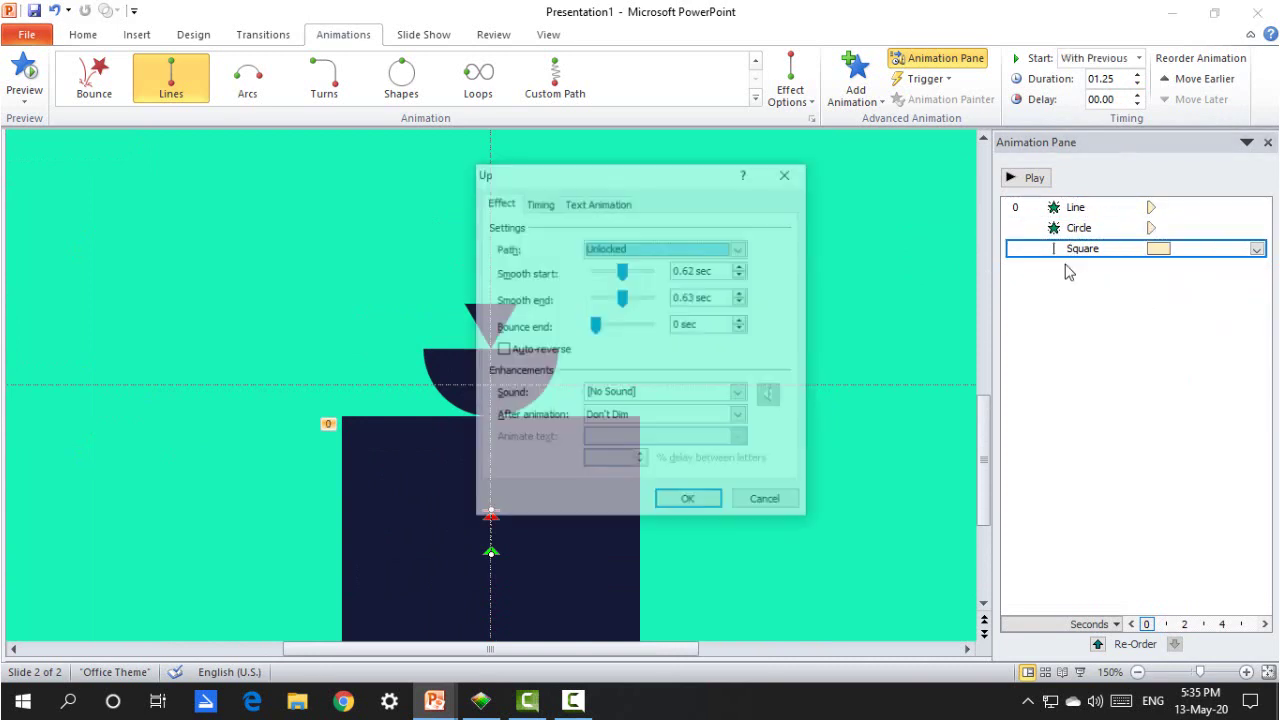
drag(620, 272, 650, 272)
drag(720, 326, 480, 330)
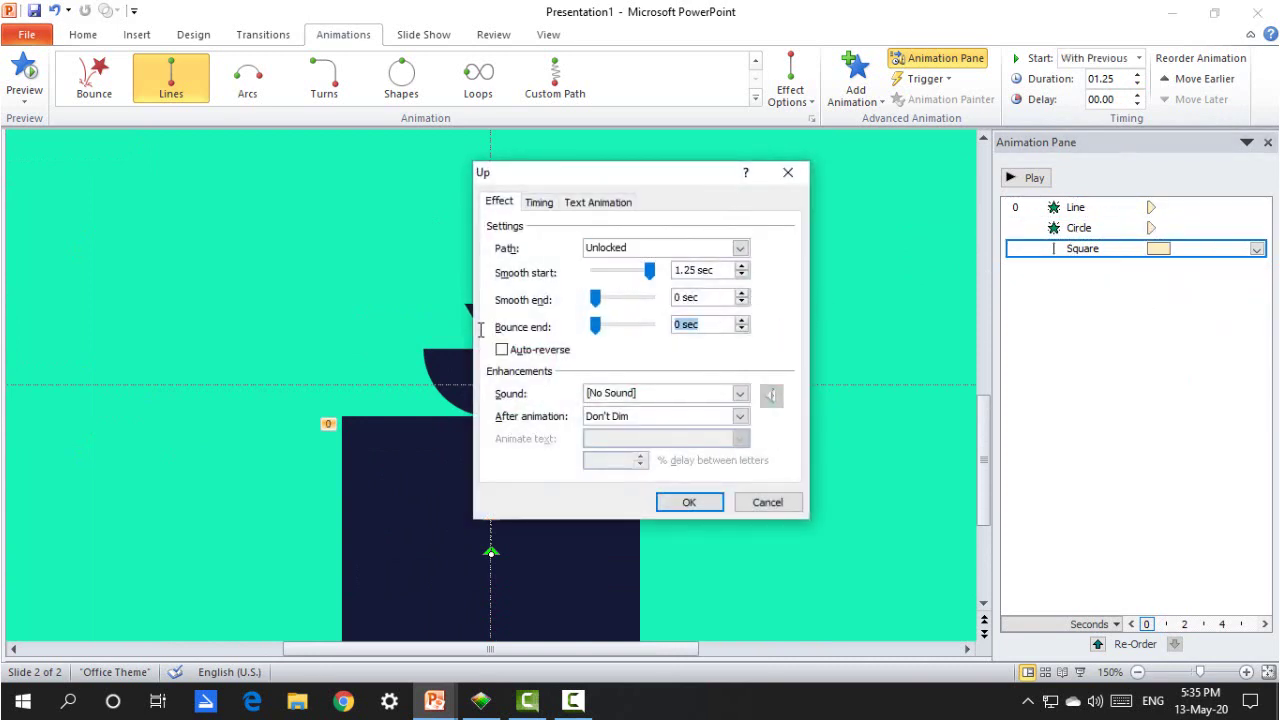
key(Return)
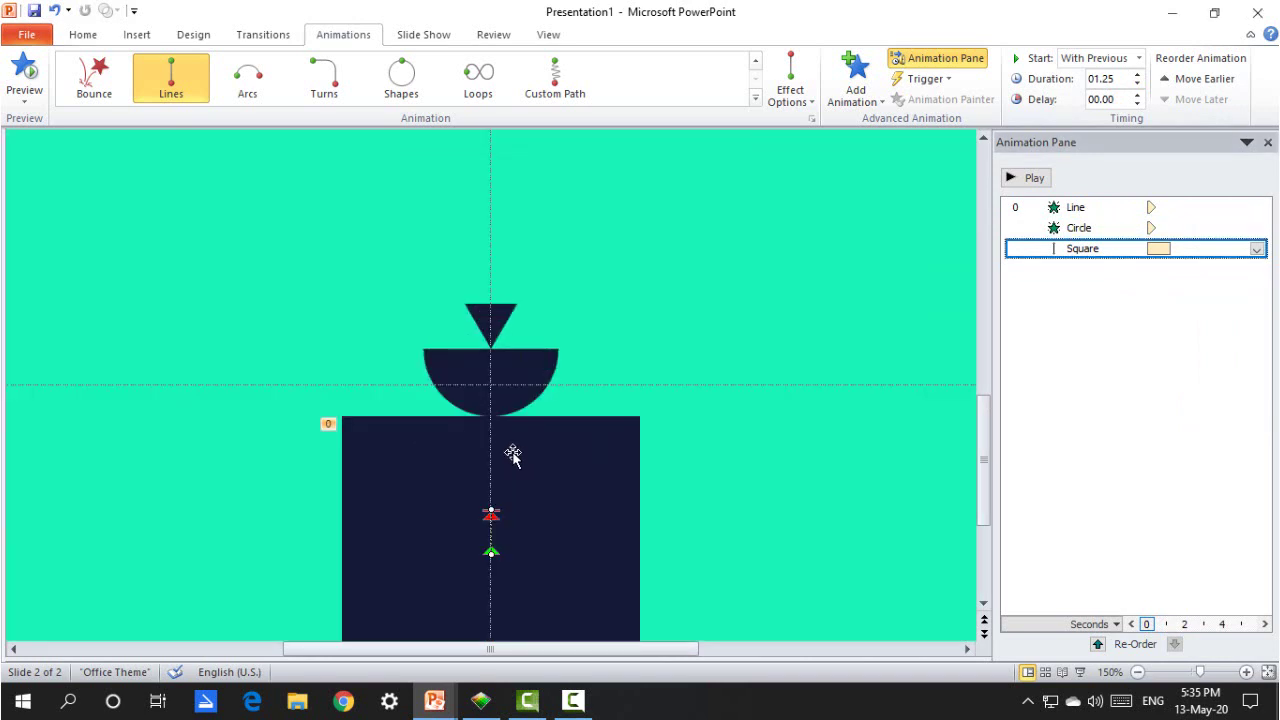
Step: Add a Right motion path to the dark square as an additional animation
click(552, 451)
click(852, 72)
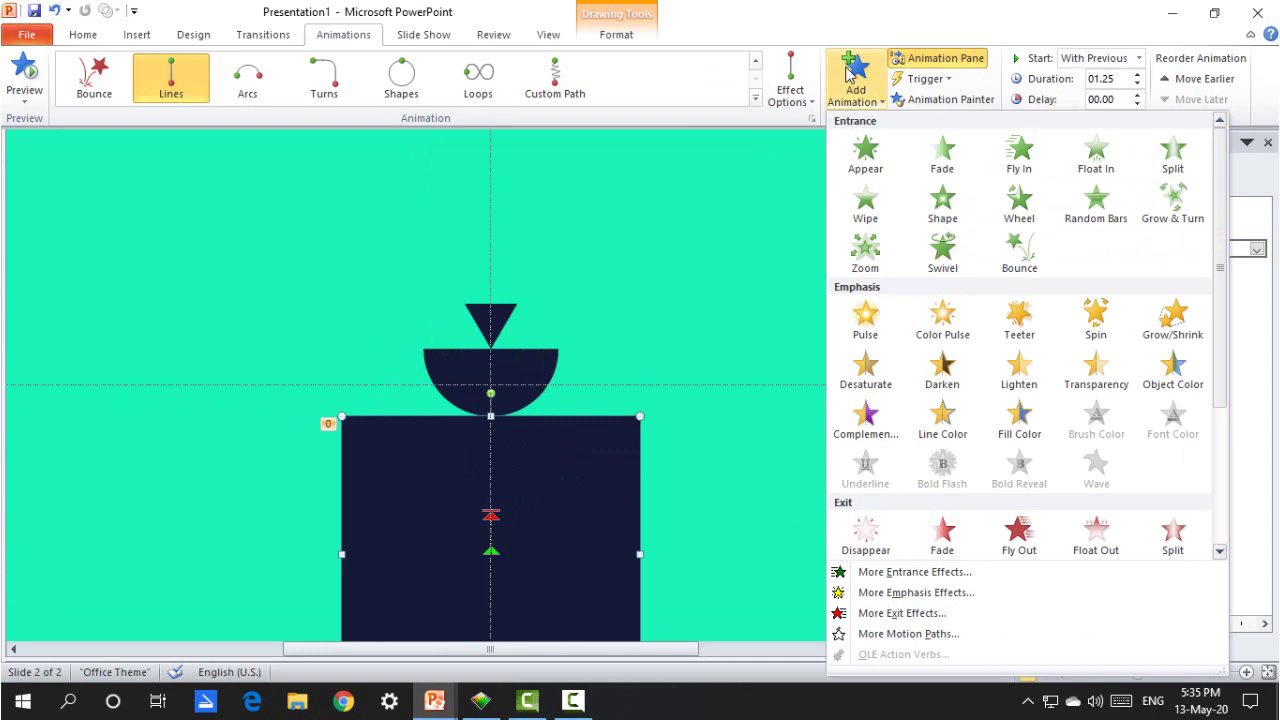
click(908, 634)
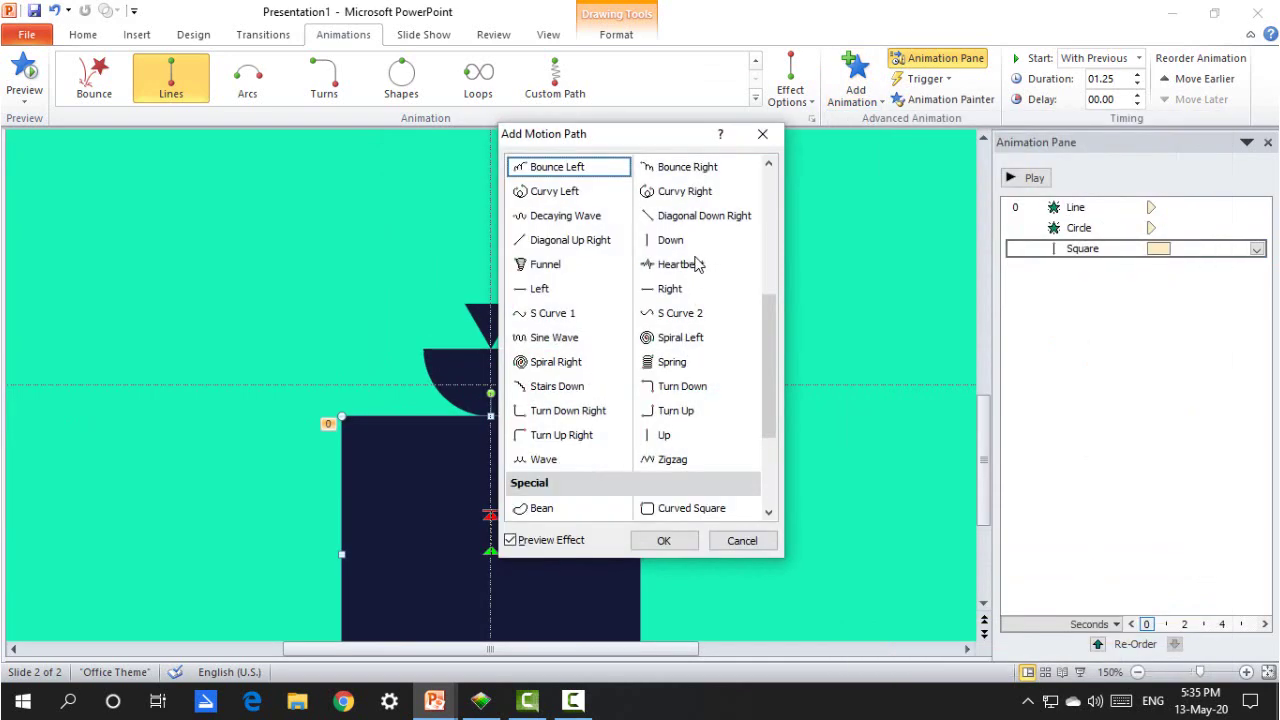
click(688, 290)
click(660, 540)
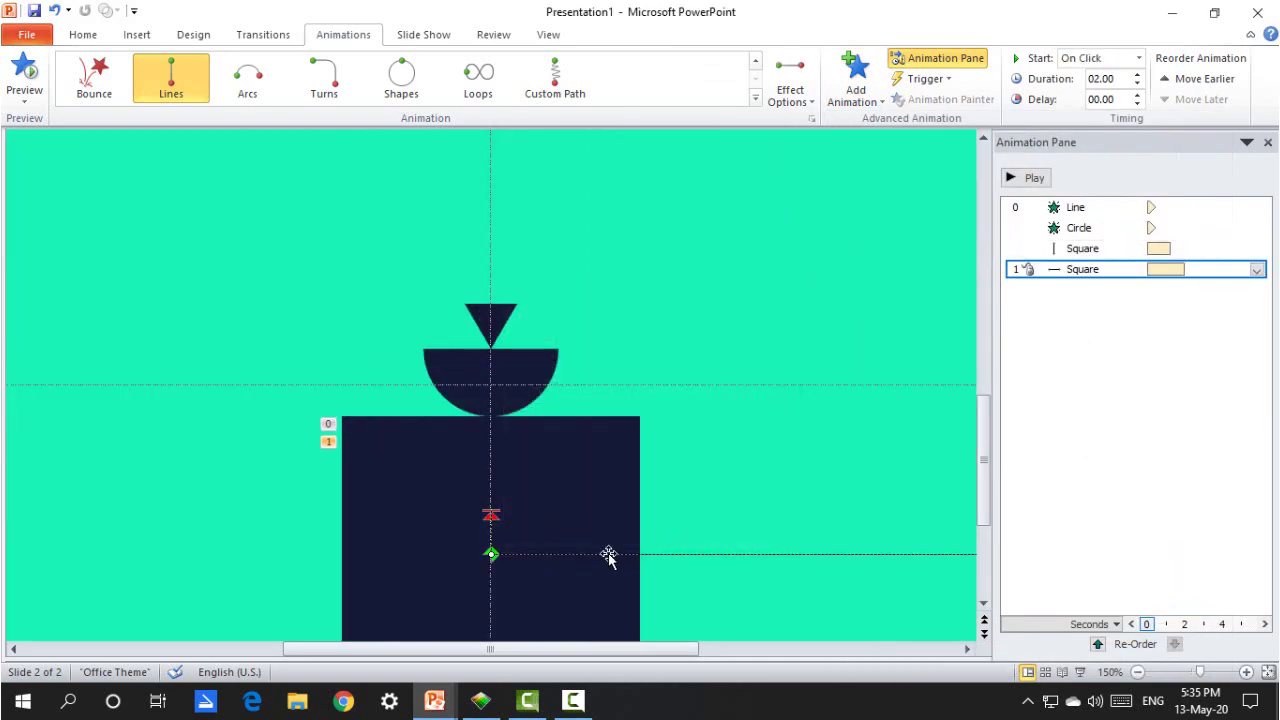
Step: Move the square's Right motion path up so it starts where the Up path ends
drag(609, 555, 611, 509)
ctrl+scroll(801, 453, down, 5)
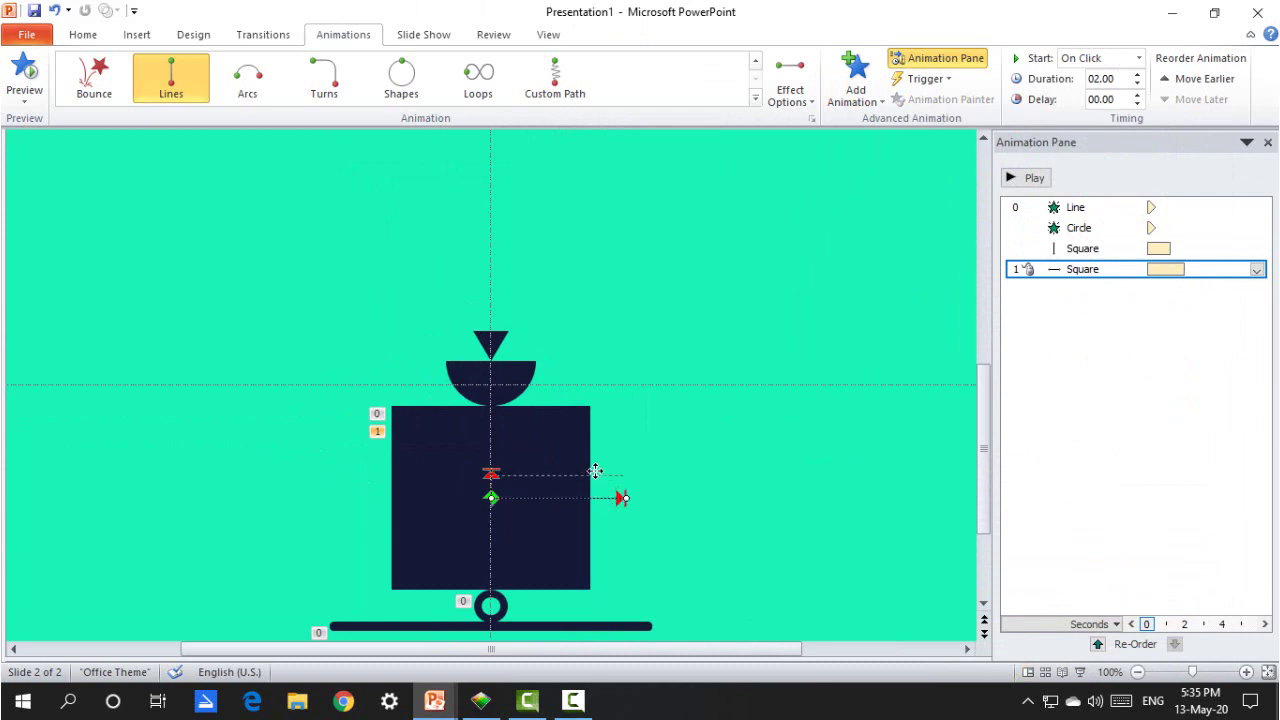
drag(595, 469, 595, 468)
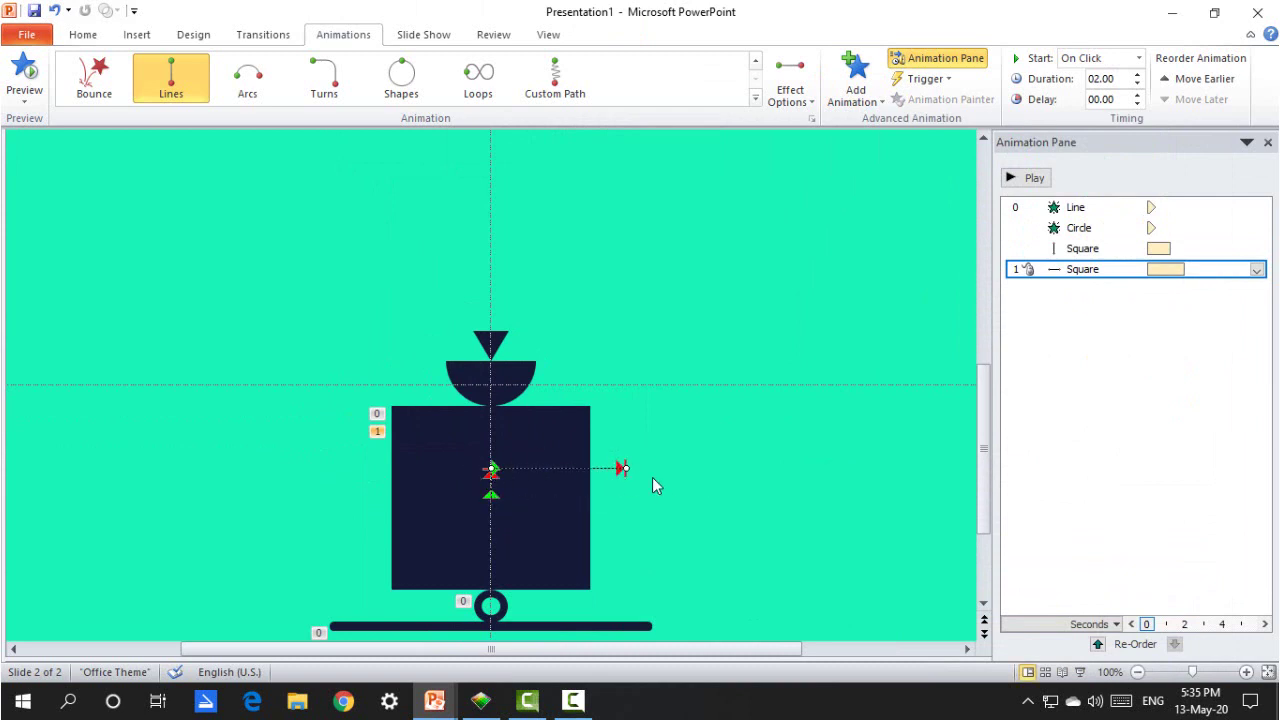
Step: Have the square's Right motion start with previous and turn on its auto-reverse
right_click(1110, 266)
click(1138, 311)
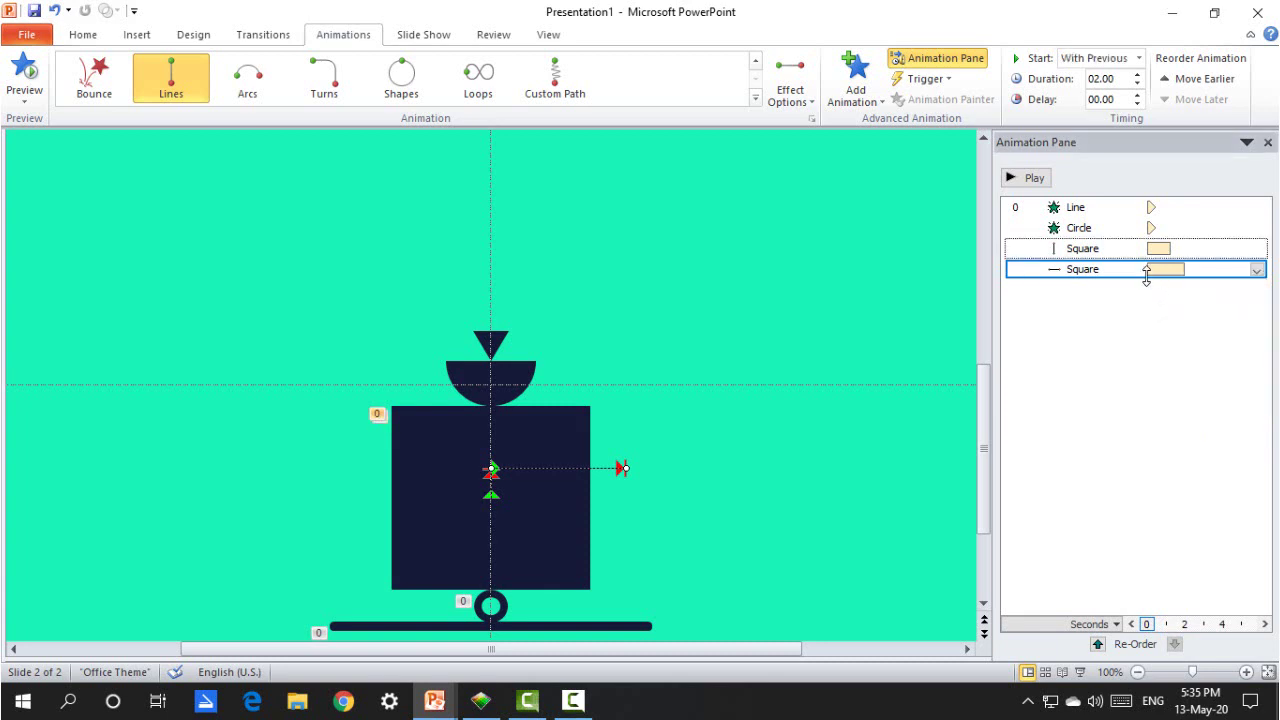
double_click(1109, 278)
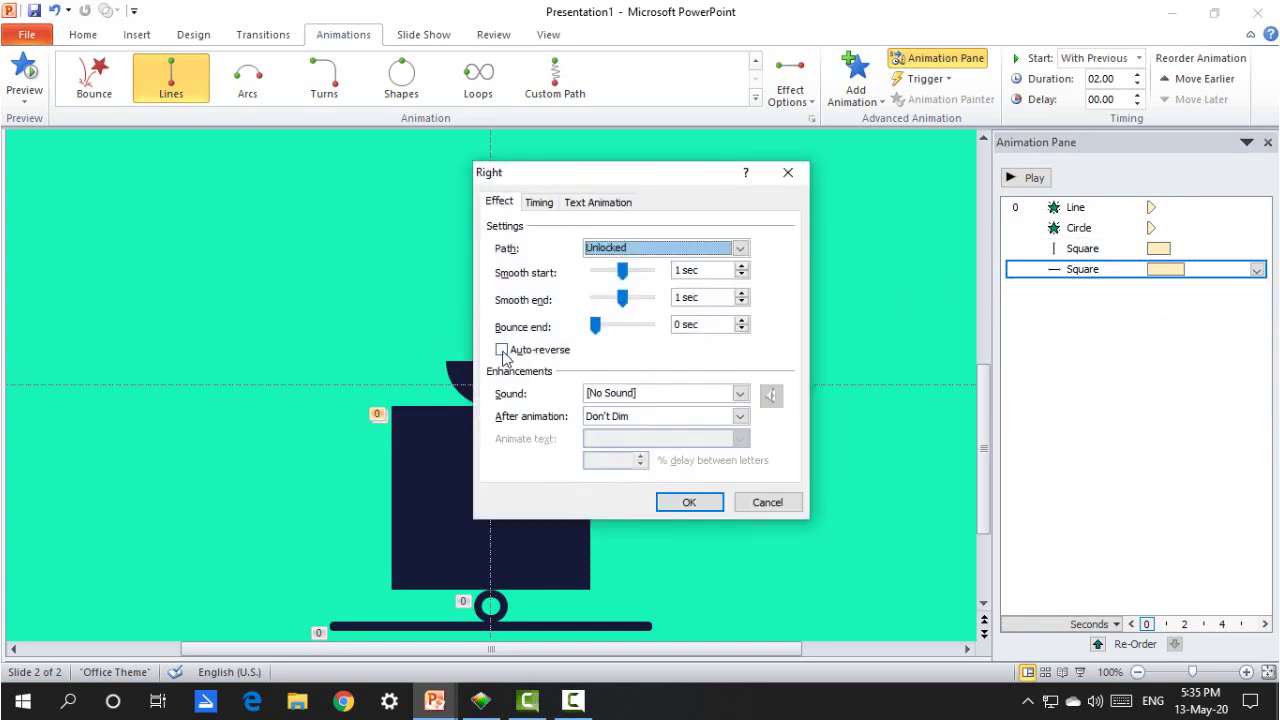
click(502, 350)
click(679, 496)
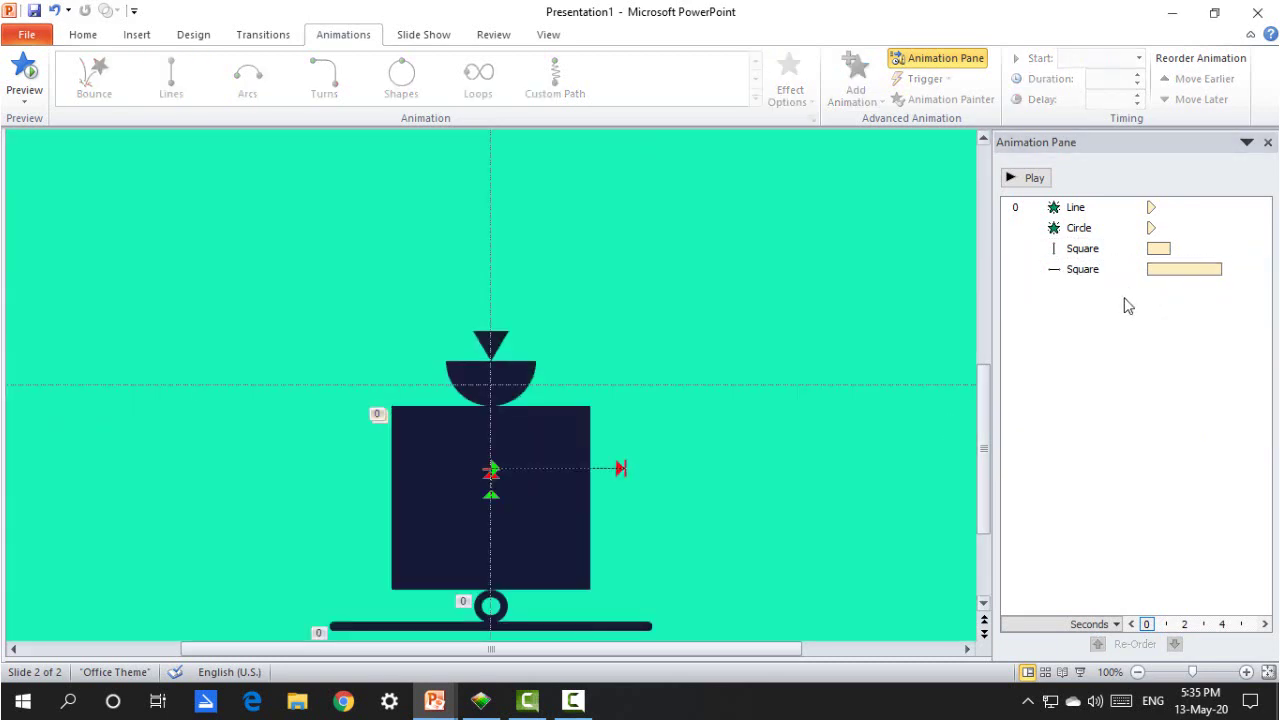
Step: Set the square's Right motion to a duration of 1.40 seconds and a delay of 1.10 seconds
click(1123, 82)
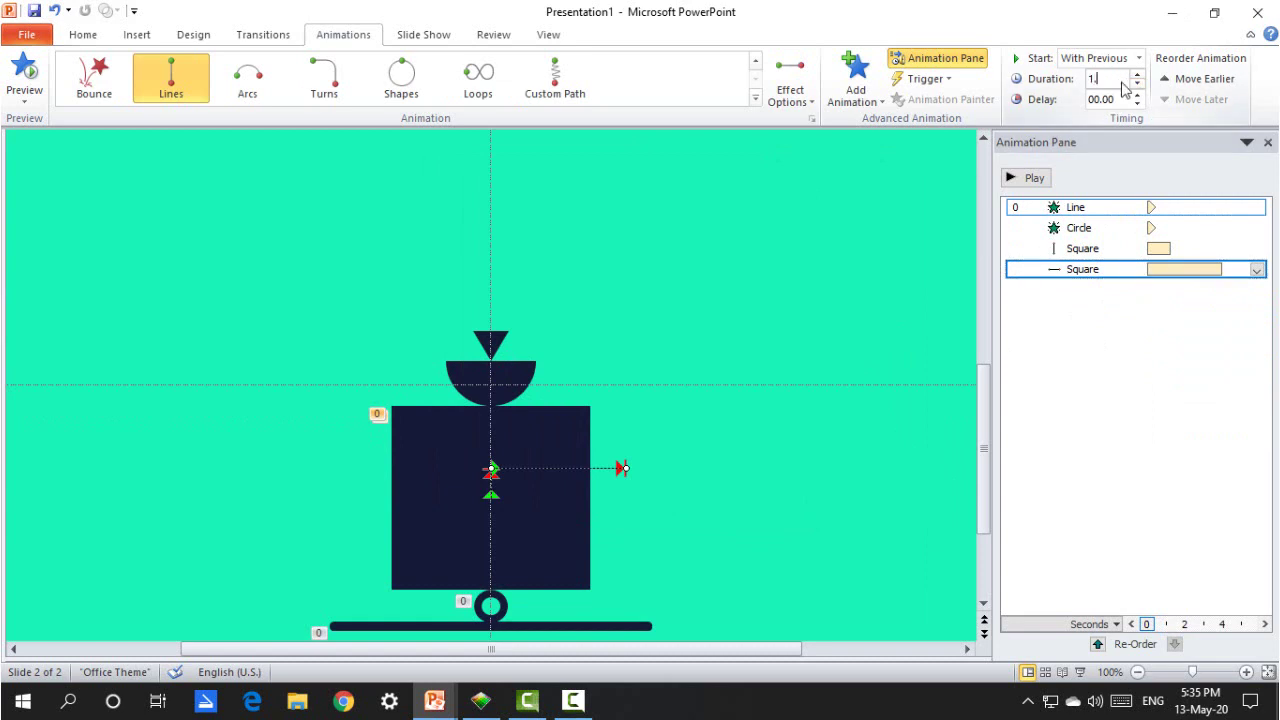
key(Return)
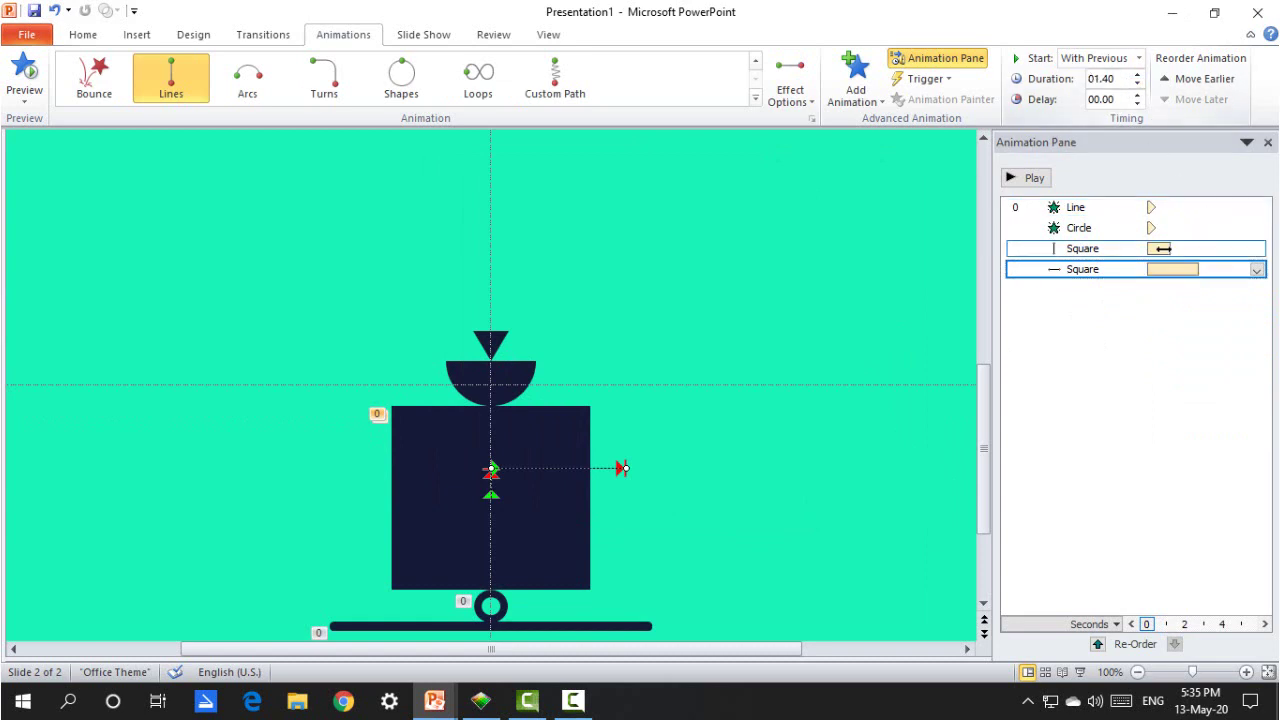
click(1112, 96)
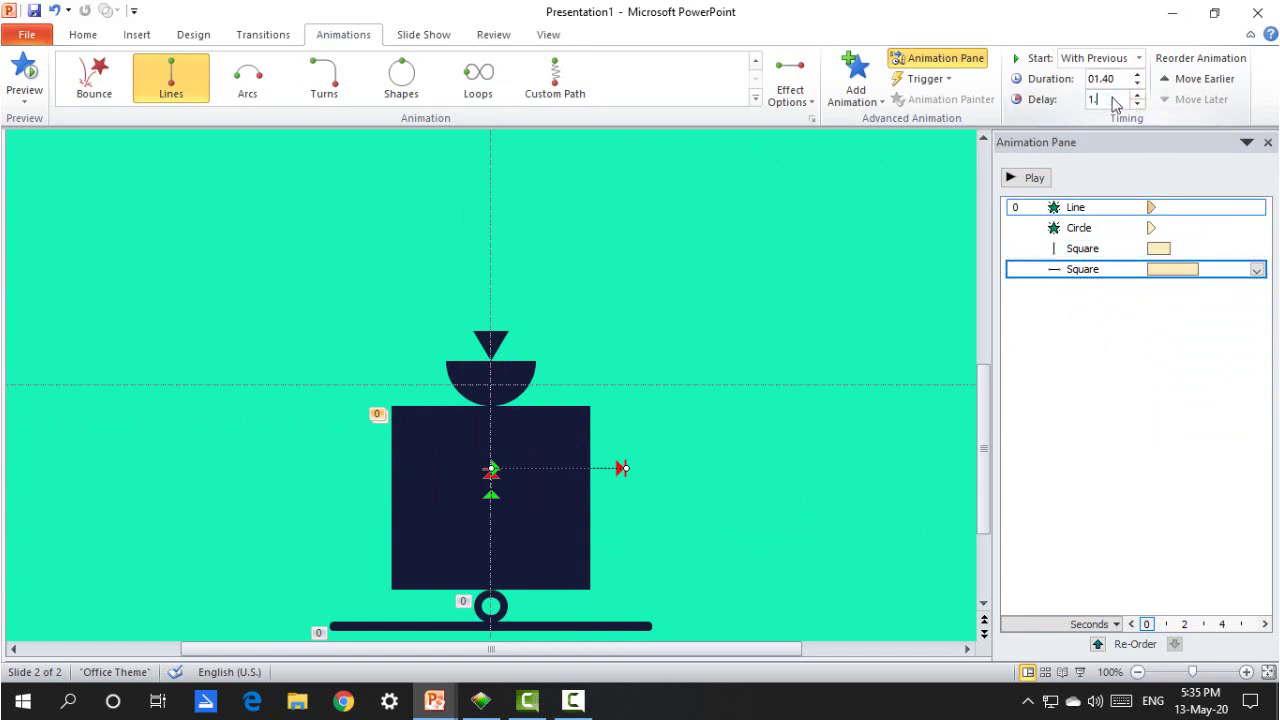
key(Return)
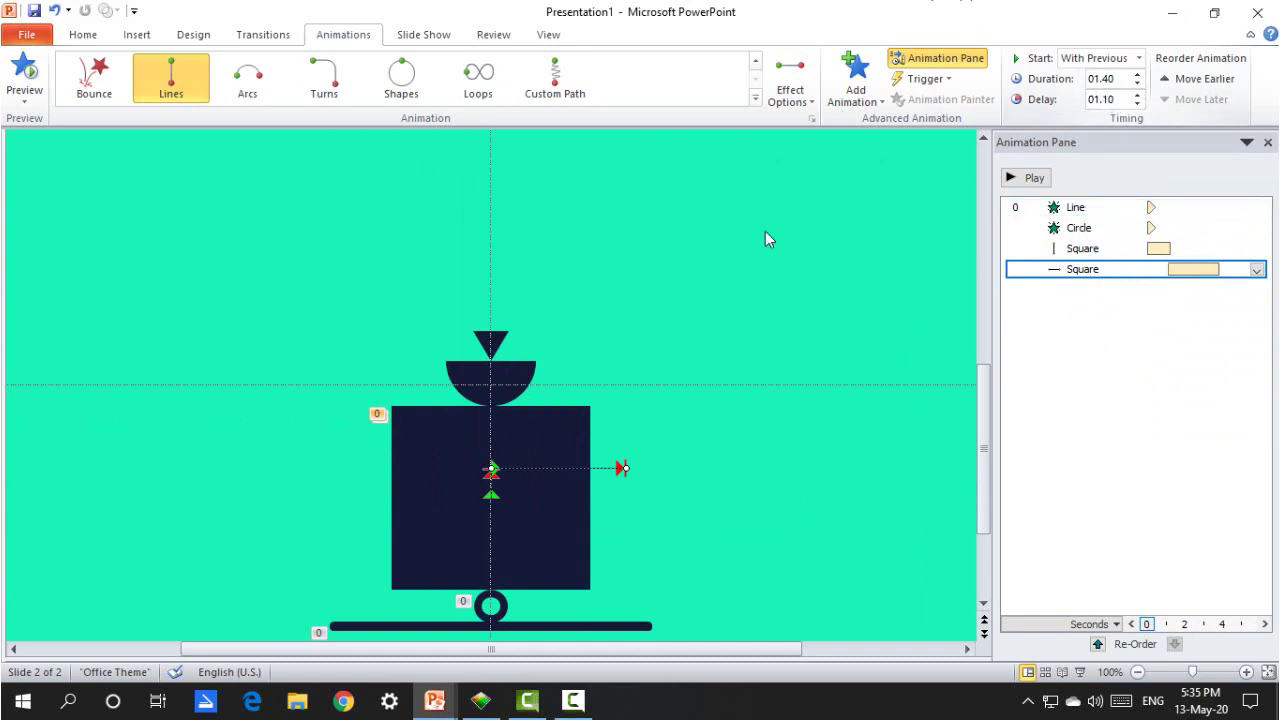
Step: Copy the square's animations onto the grouped semicircle with the Animation Painter
click(522, 438)
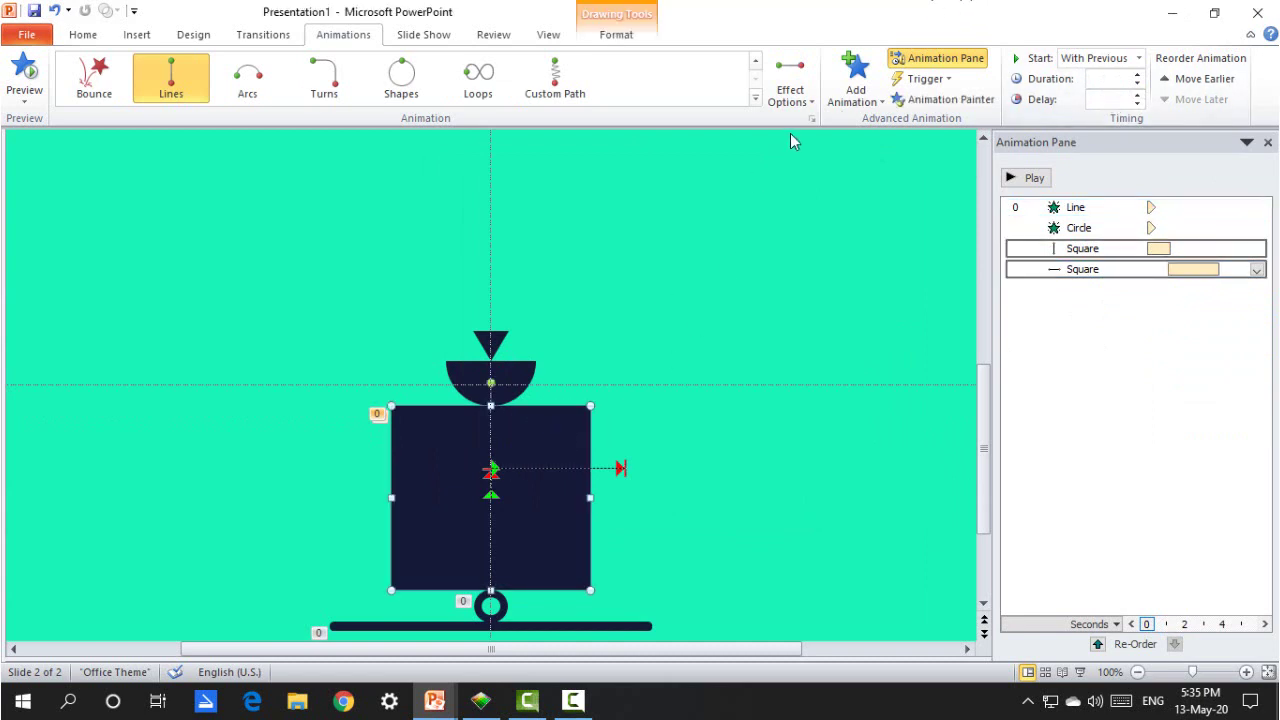
click(914, 99)
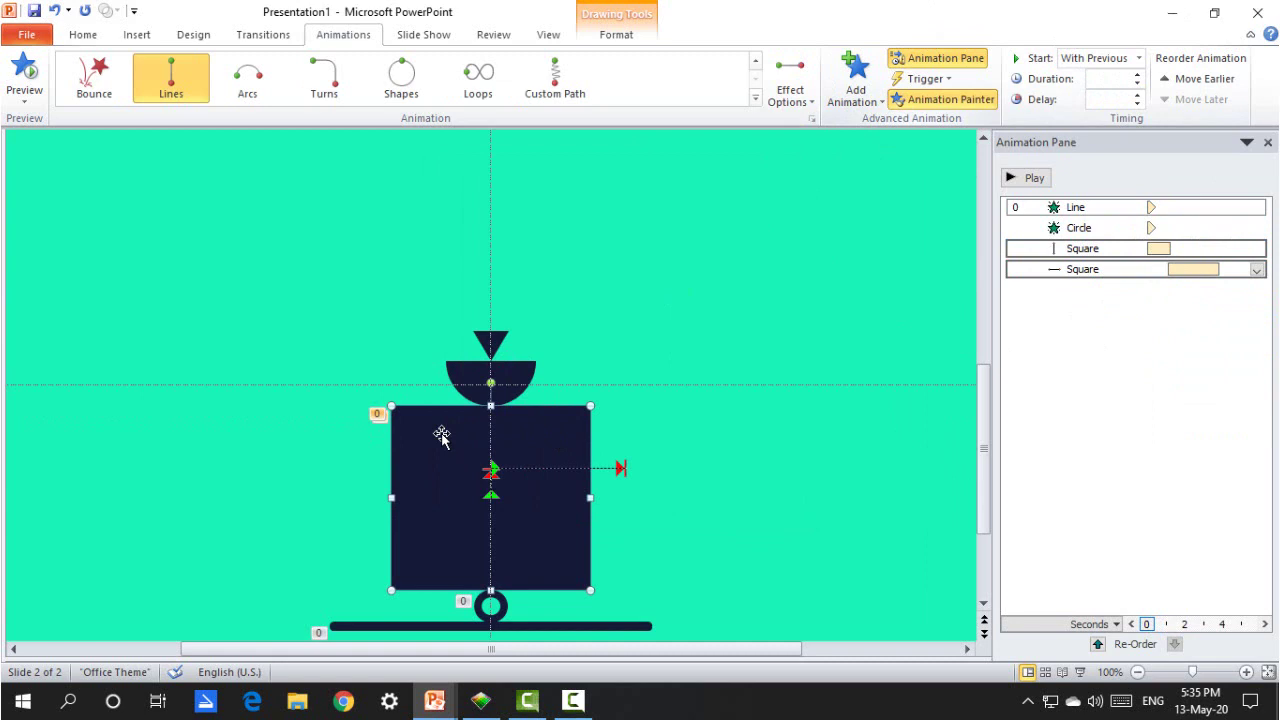
click(517, 378)
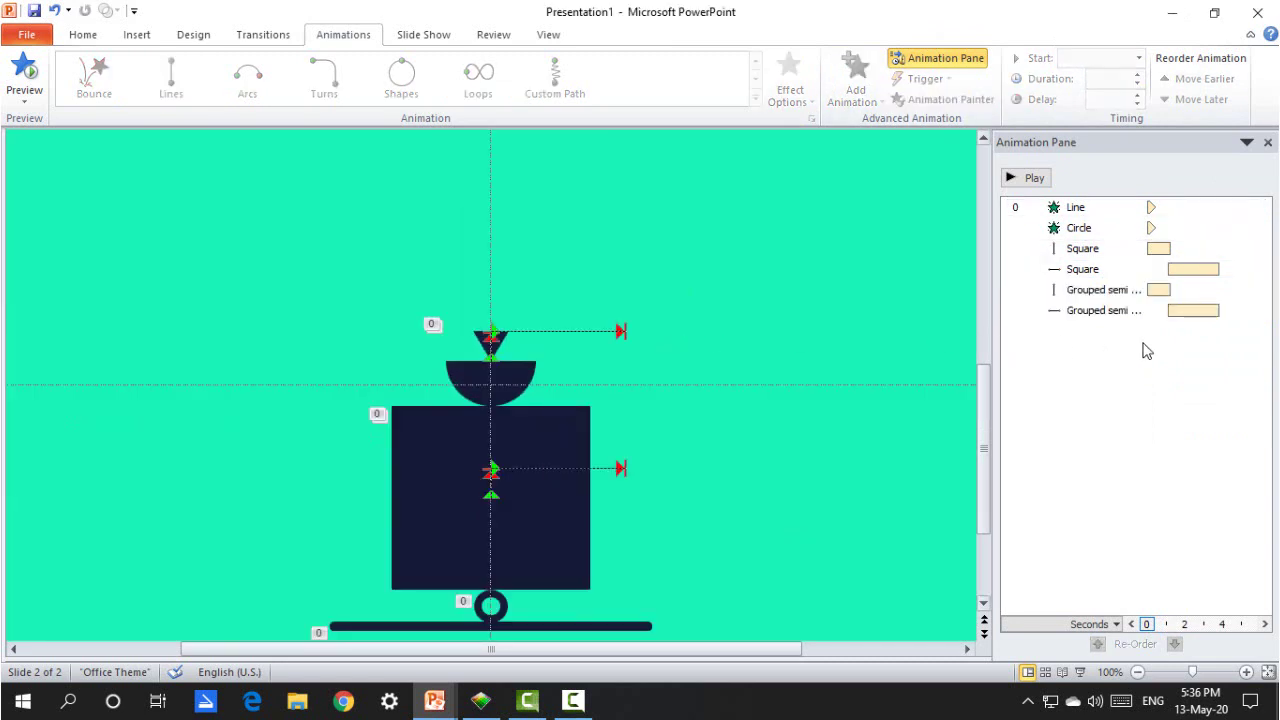
Step: Delay the semicircle group's Up motion to 0.10 seconds, and retime its Right motion to a 1.35-second duration with a 1.20-second delay
drag(1160, 290, 1163, 290)
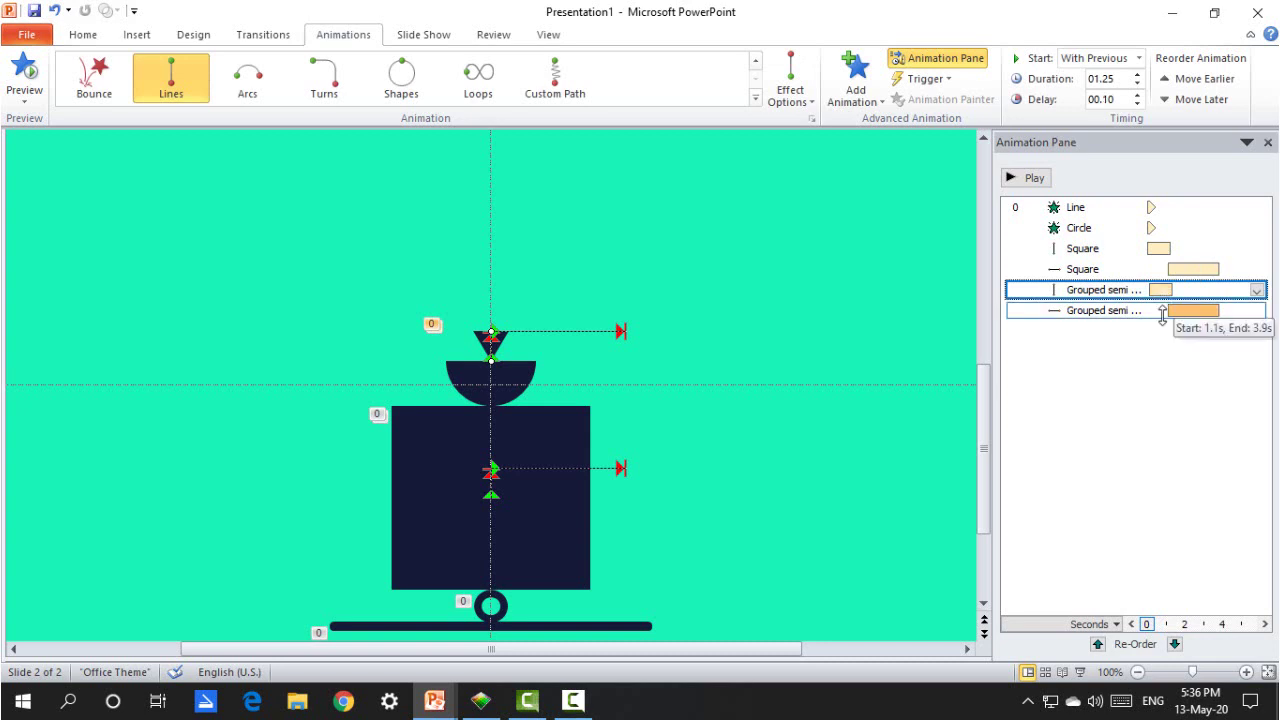
click(1175, 313)
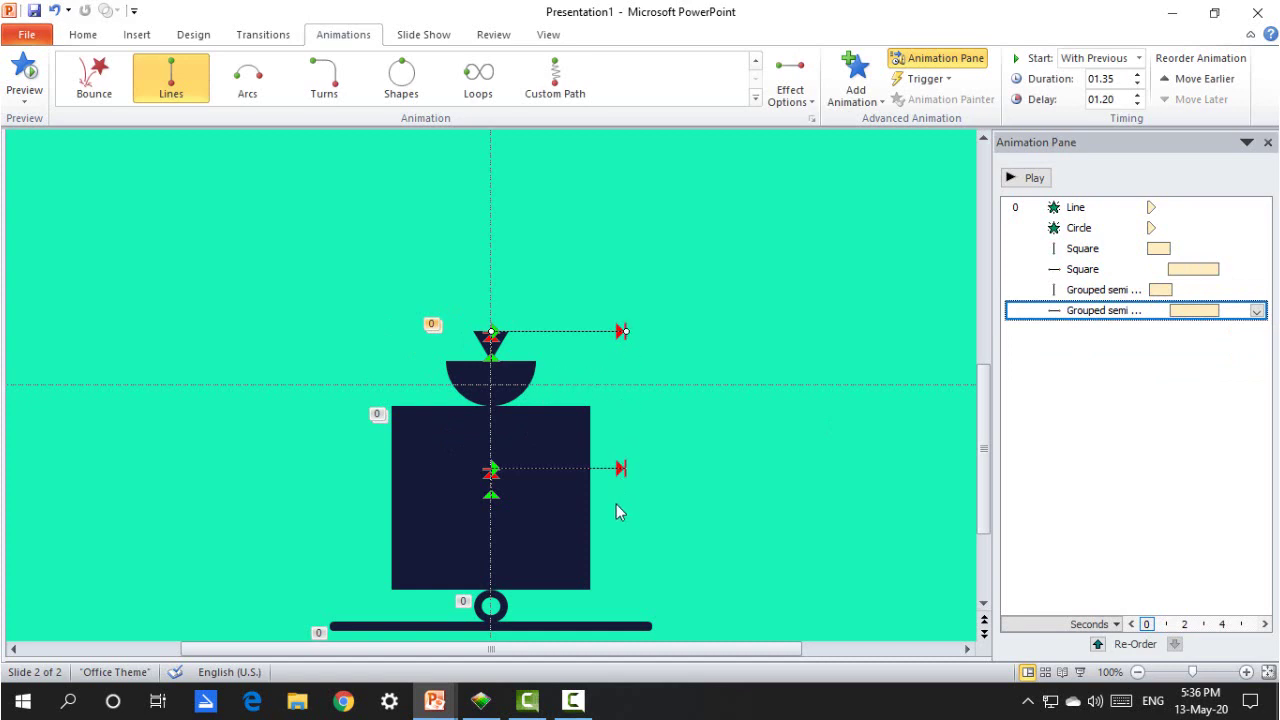
click(1074, 374)
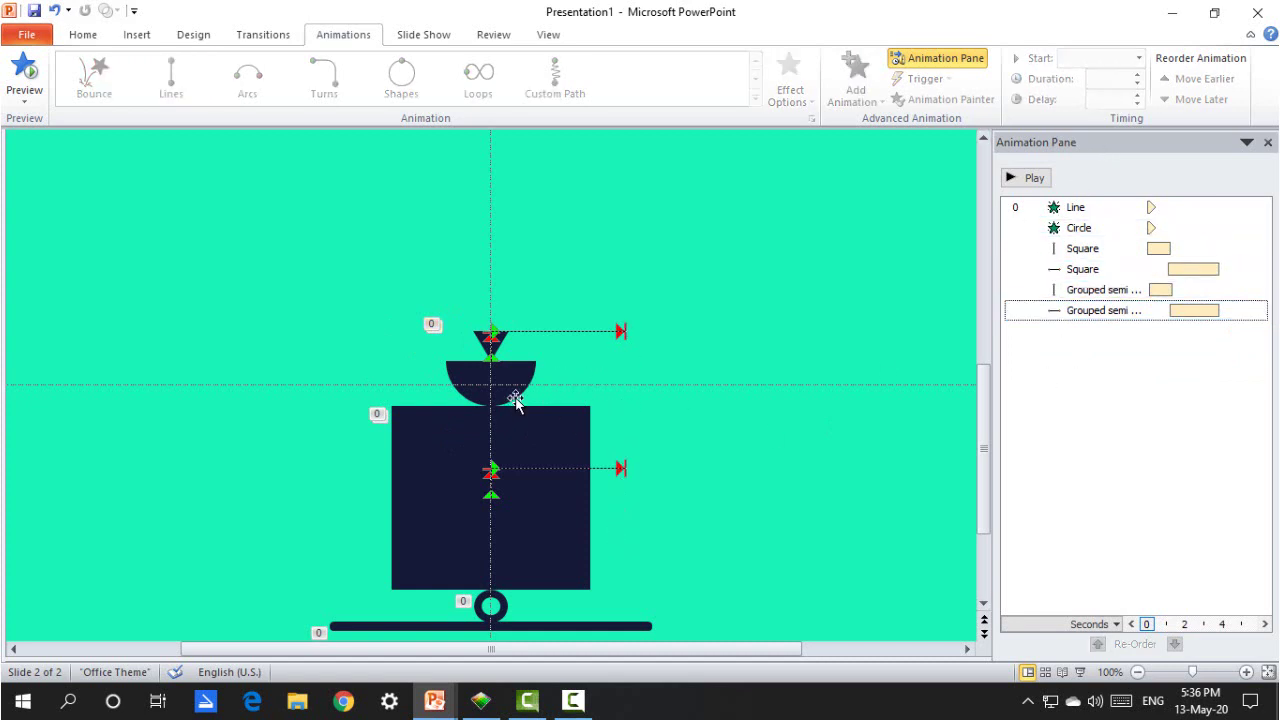
Step: Copy the semicircle group's animations onto the grouped triangle with the Animation Painter
click(510, 392)
click(940, 99)
scroll(543, 334, up, 5)
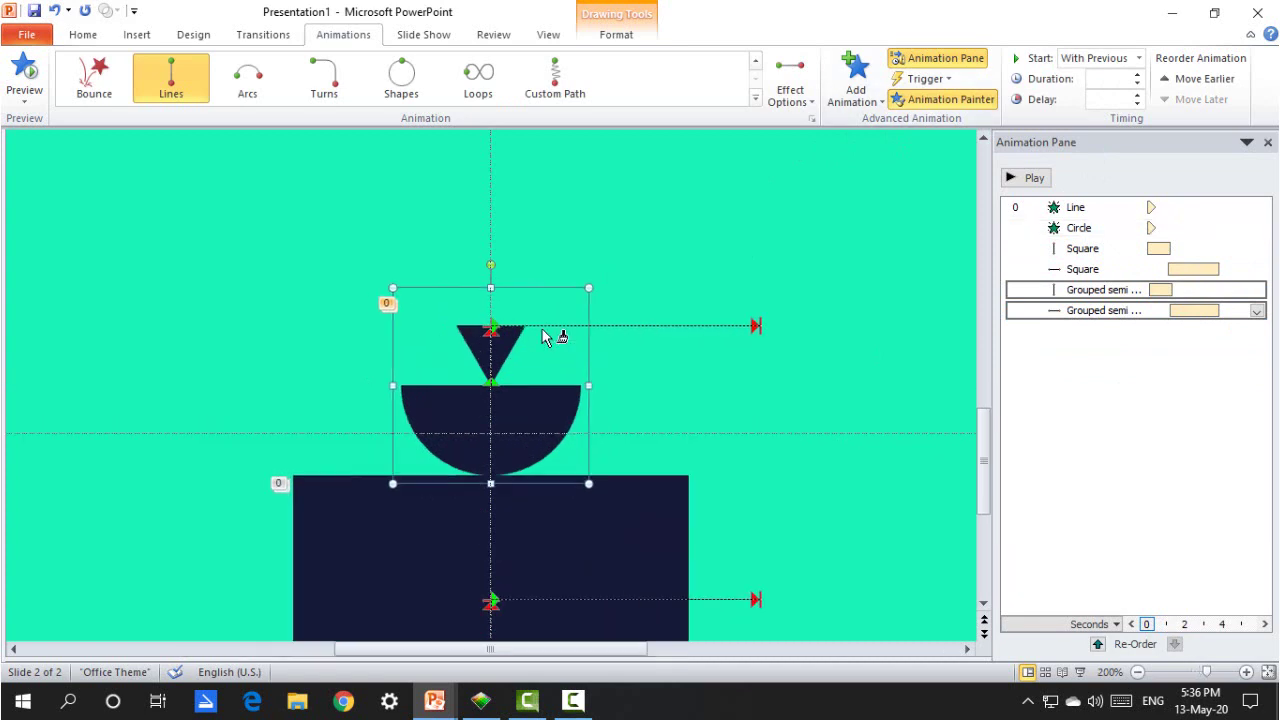
scroll(508, 327, down, 5)
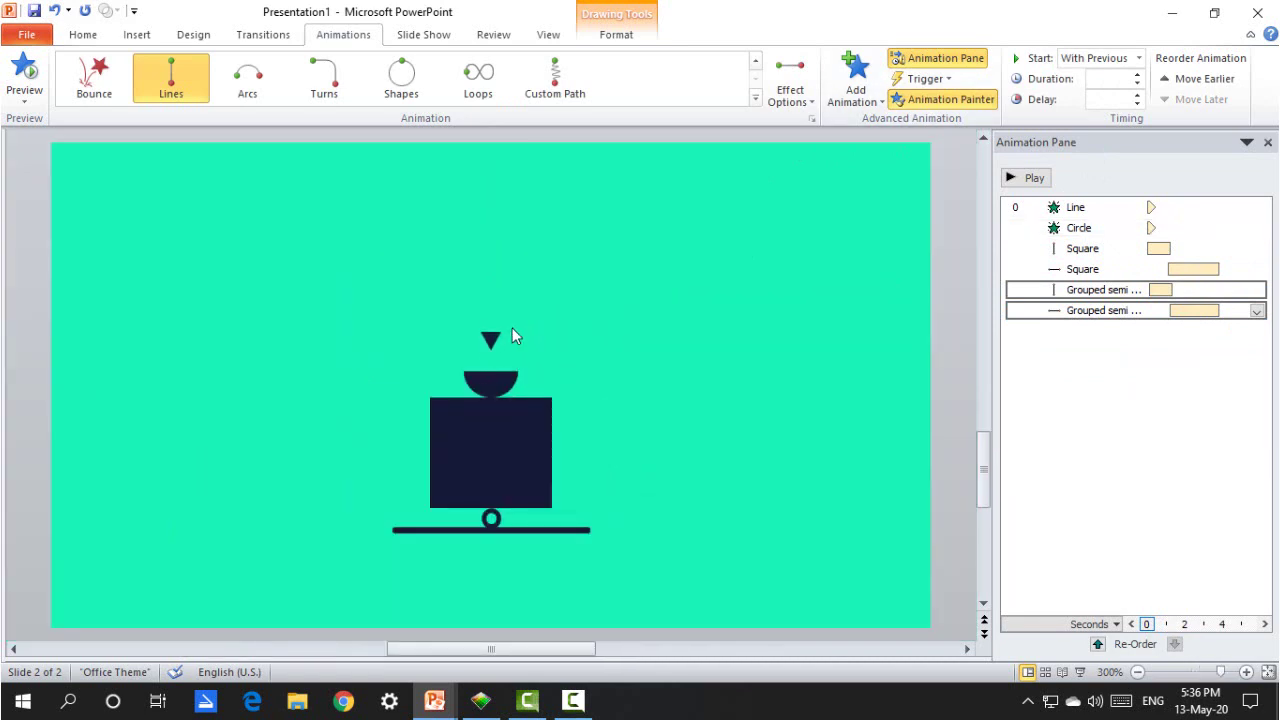
click(491, 343)
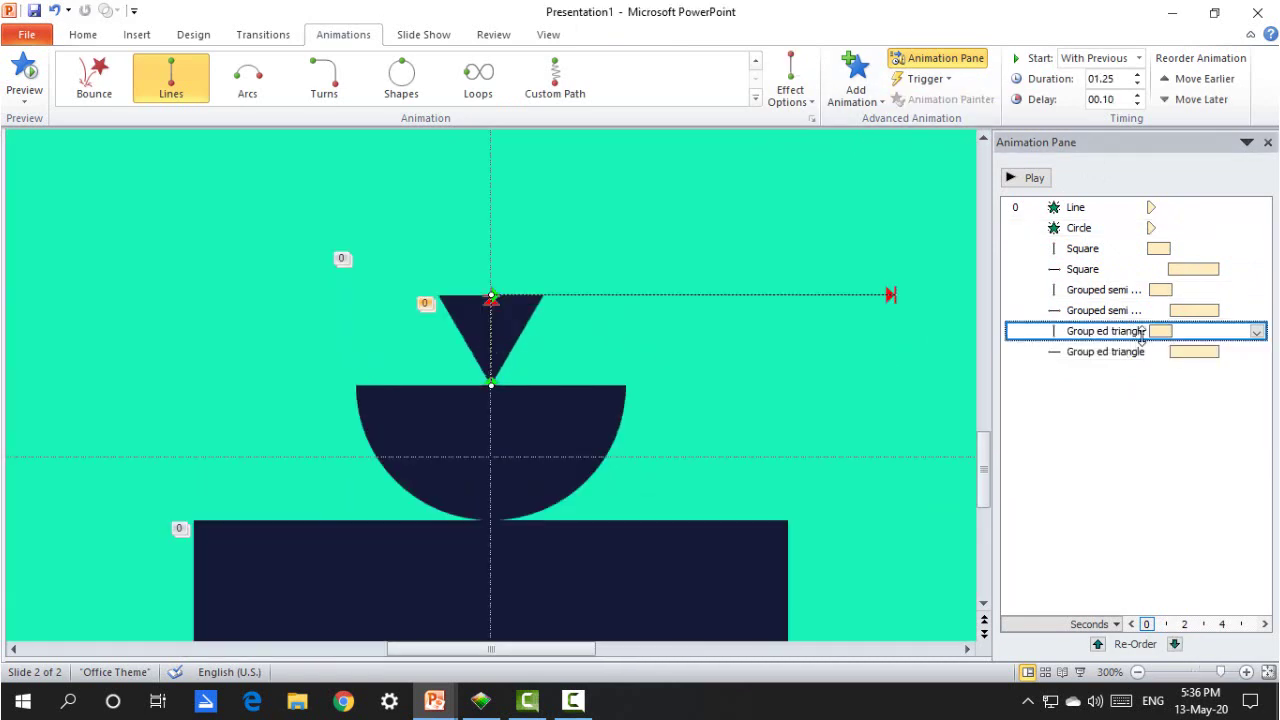
Step: Delay the triangle group's Up motion to 0.20 seconds and compare its Right motion timing with the semicircle's
drag(1156, 331, 1158, 331)
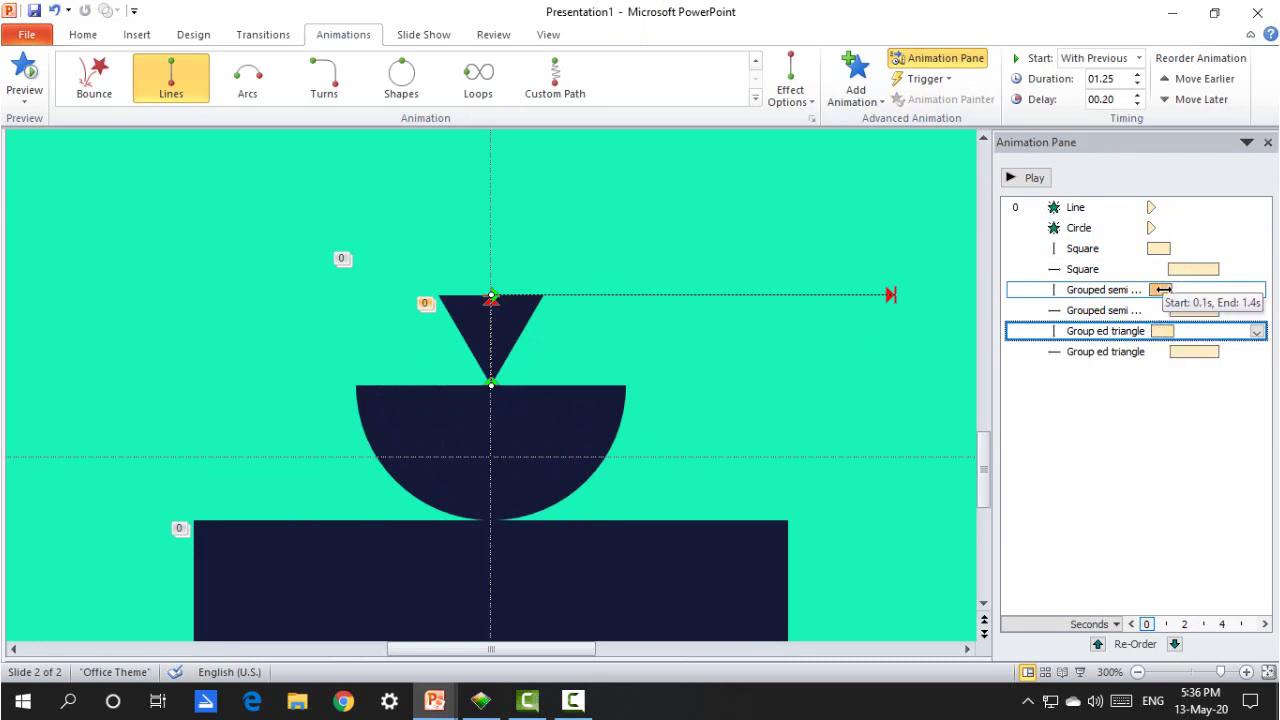
click(1165, 352)
click(583, 391)
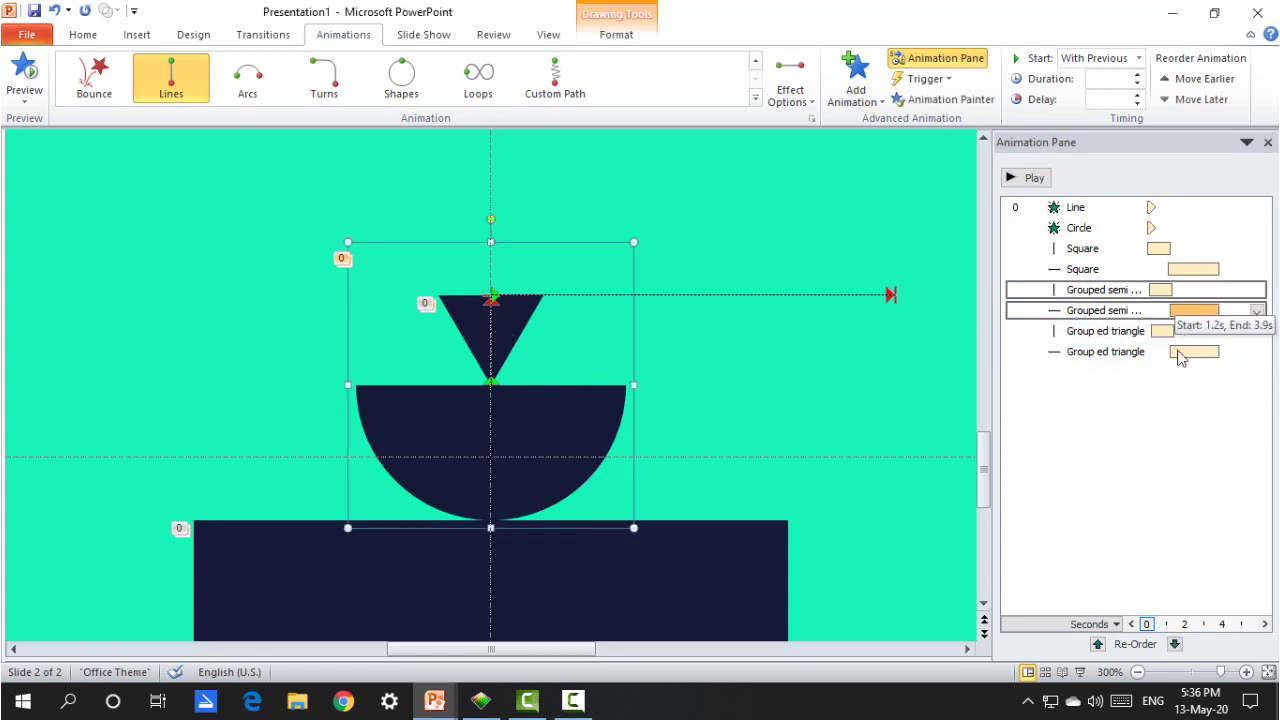
click(1157, 441)
Step: Preview the slide's animations to check how the square, semicircle and triangle move together
ctrl+scroll(806, 397, down, 10)
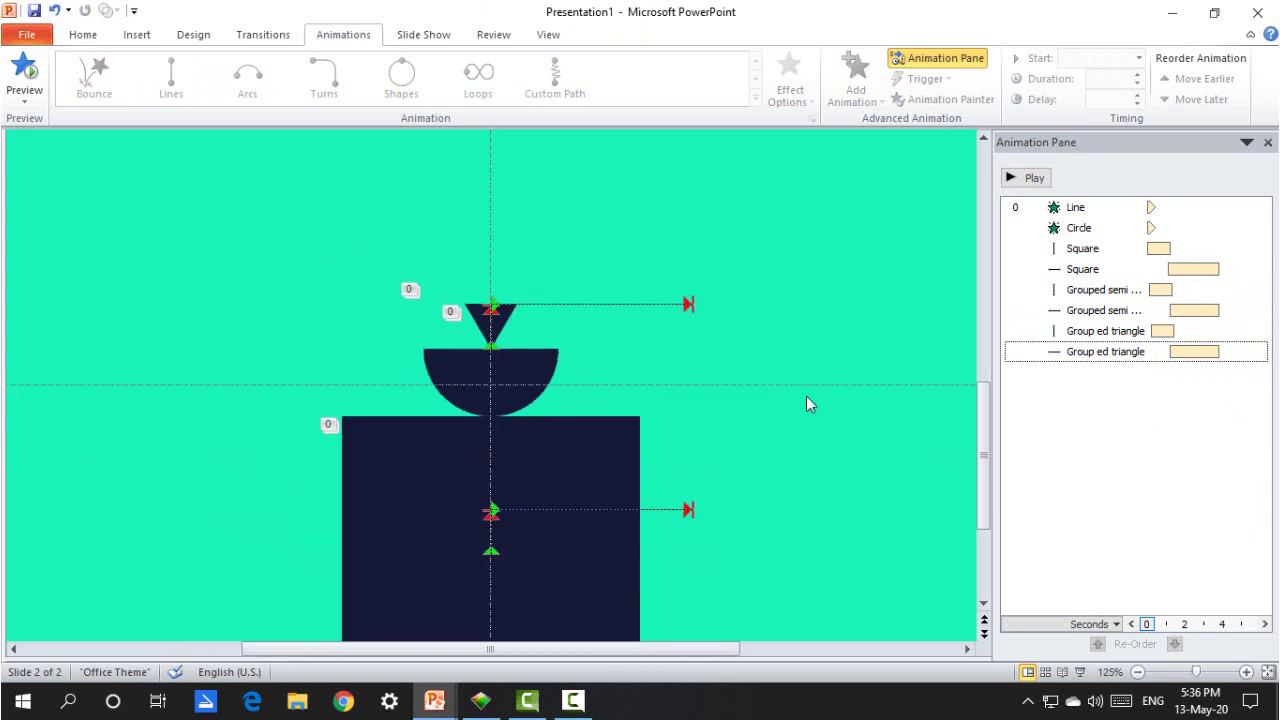
click(1027, 177)
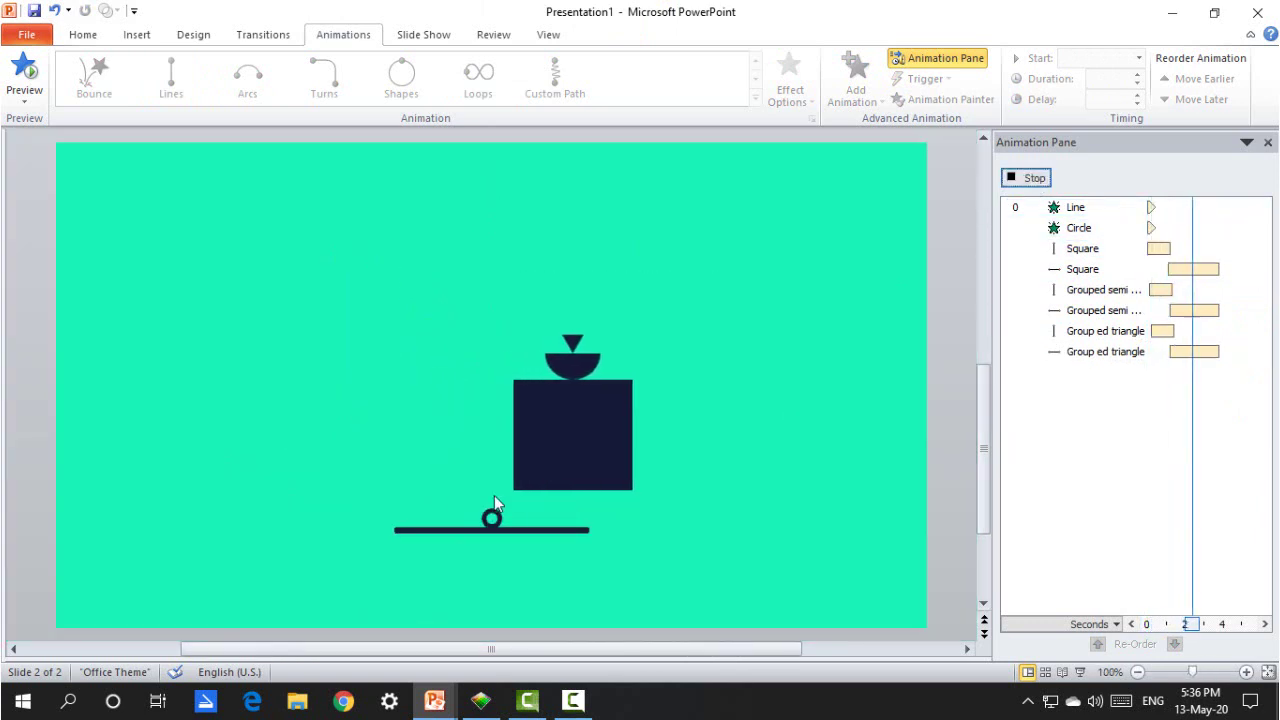
click(745, 492)
Step: Move the square, semicircle group and triangle group down together so the square covers most of the small circle
drag(320, 267, 743, 619)
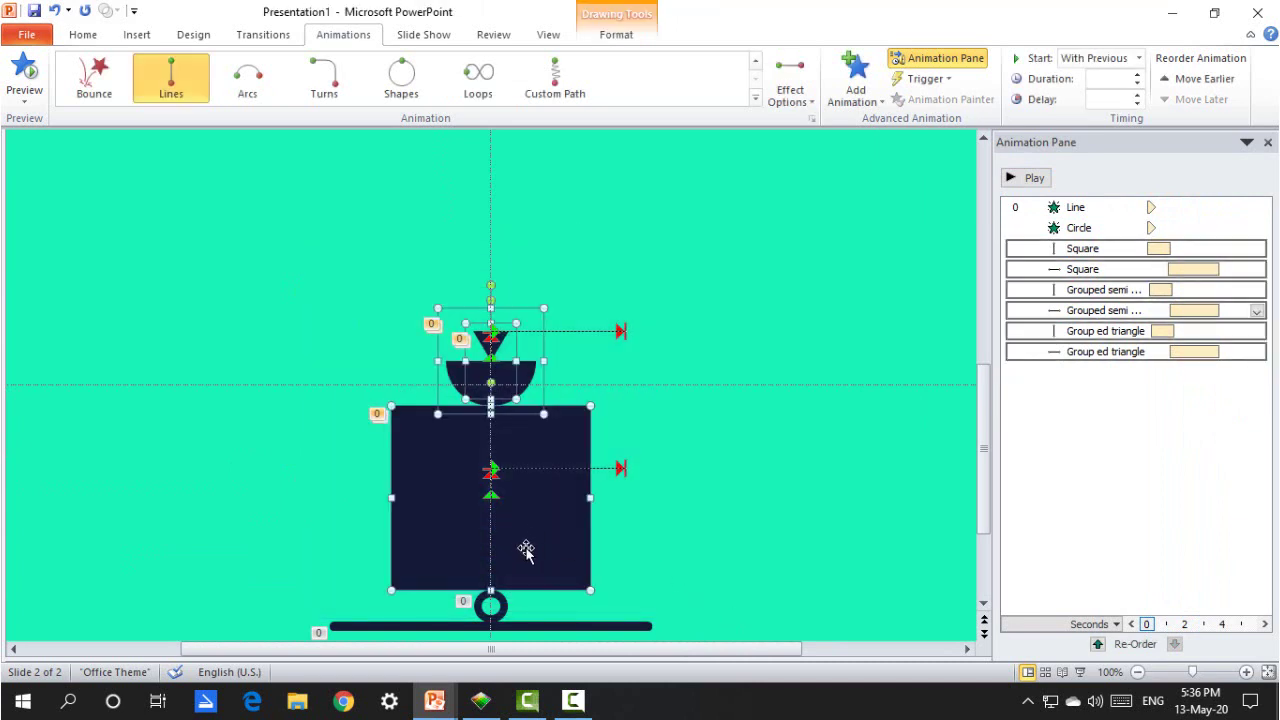
drag(529, 537, 530, 562)
click(720, 558)
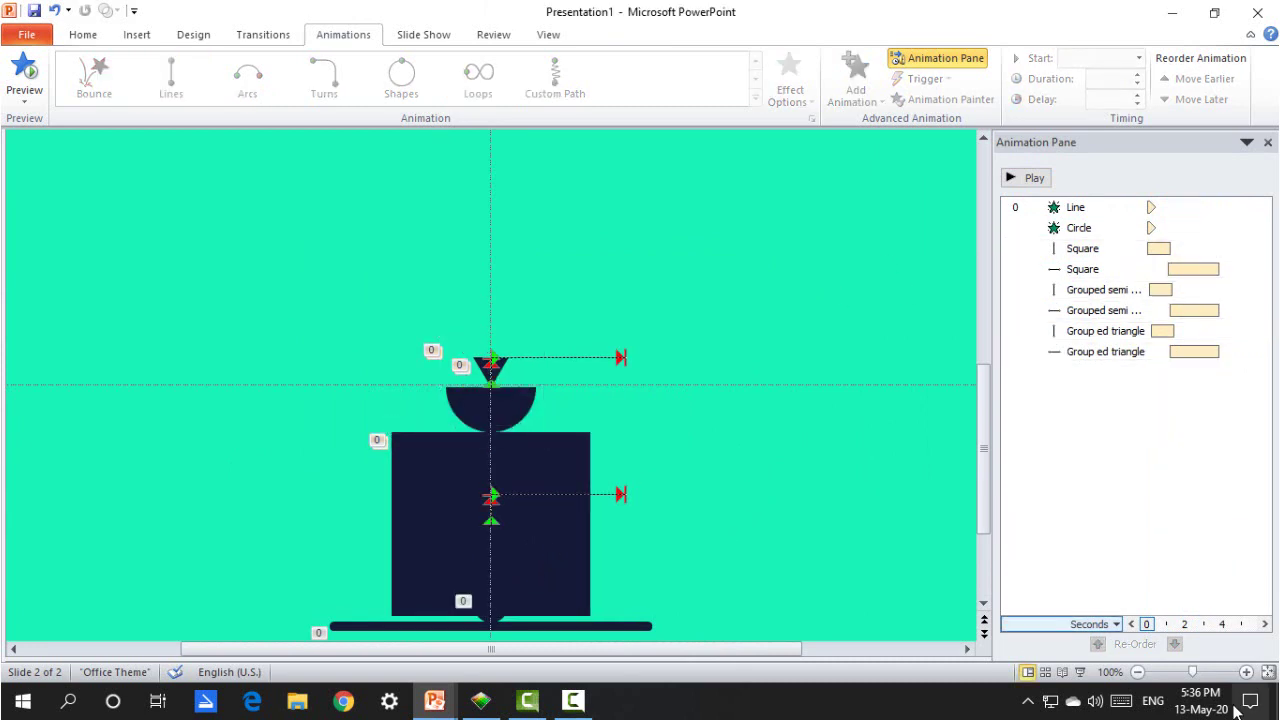
Step: Fit the slide to the window and play its animations to check the lowered stack
click(1268, 672)
click(1032, 178)
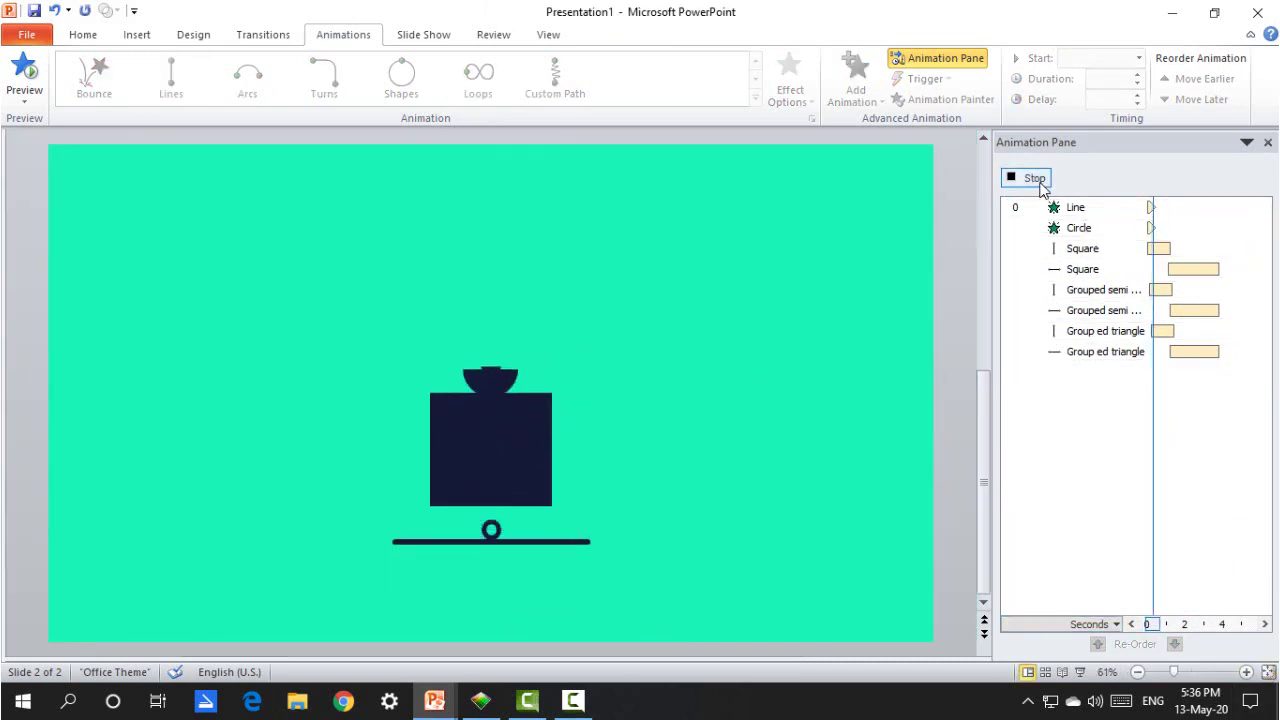
click(800, 532)
Step: Nudge the square, semicircle group and triangle group slightly lower toward the line, leaving the circle in place, and preview the animations
drag(349, 292, 651, 542)
scroll(669, 517, up, 10)
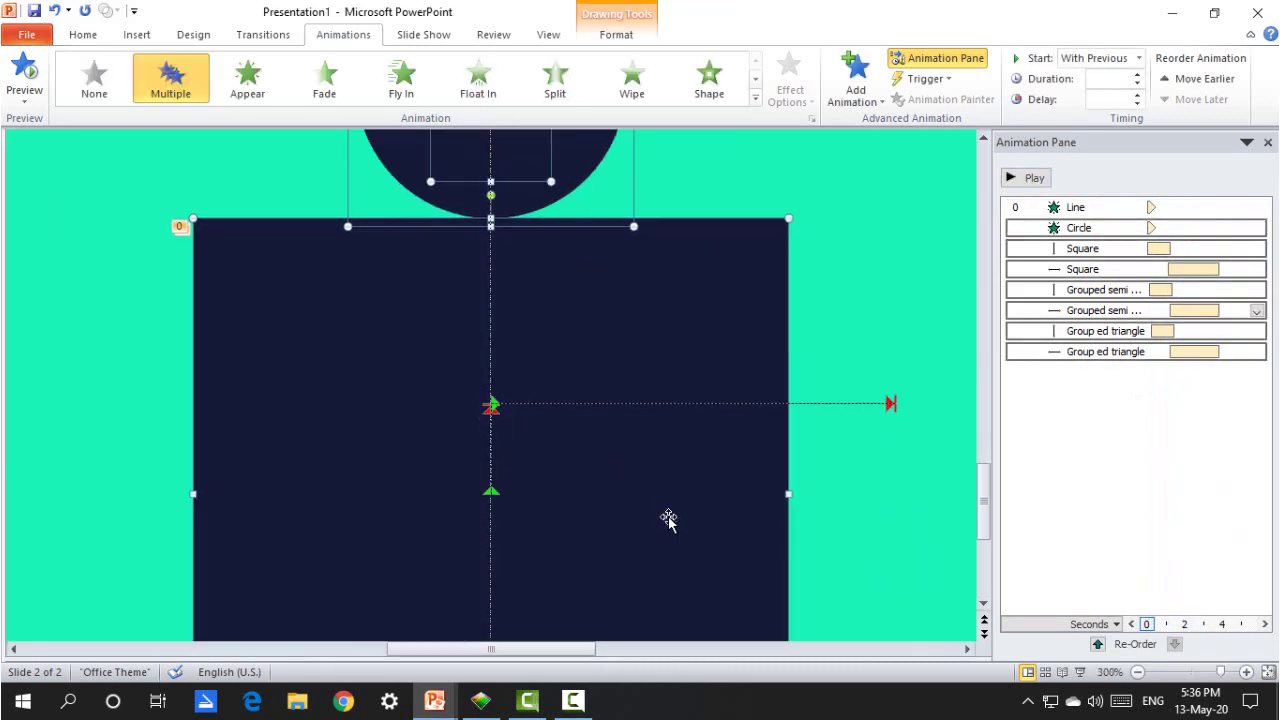
click(605, 462)
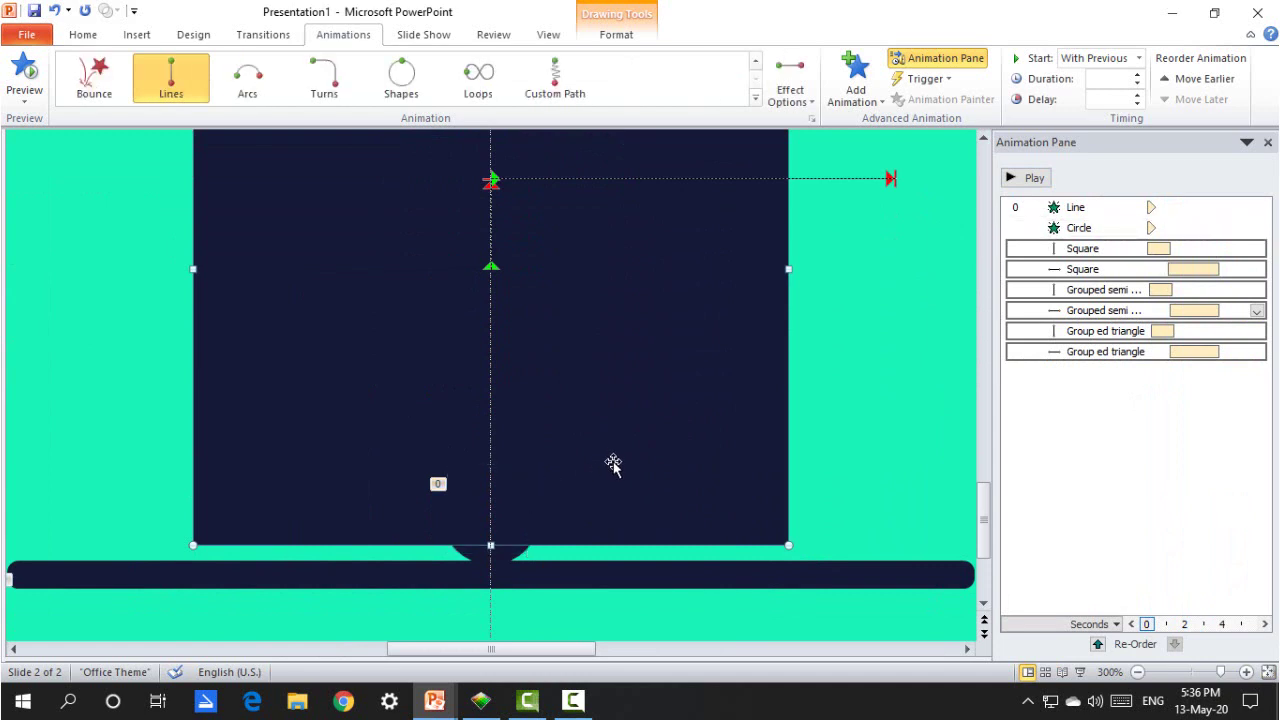
drag(620, 432, 620, 431)
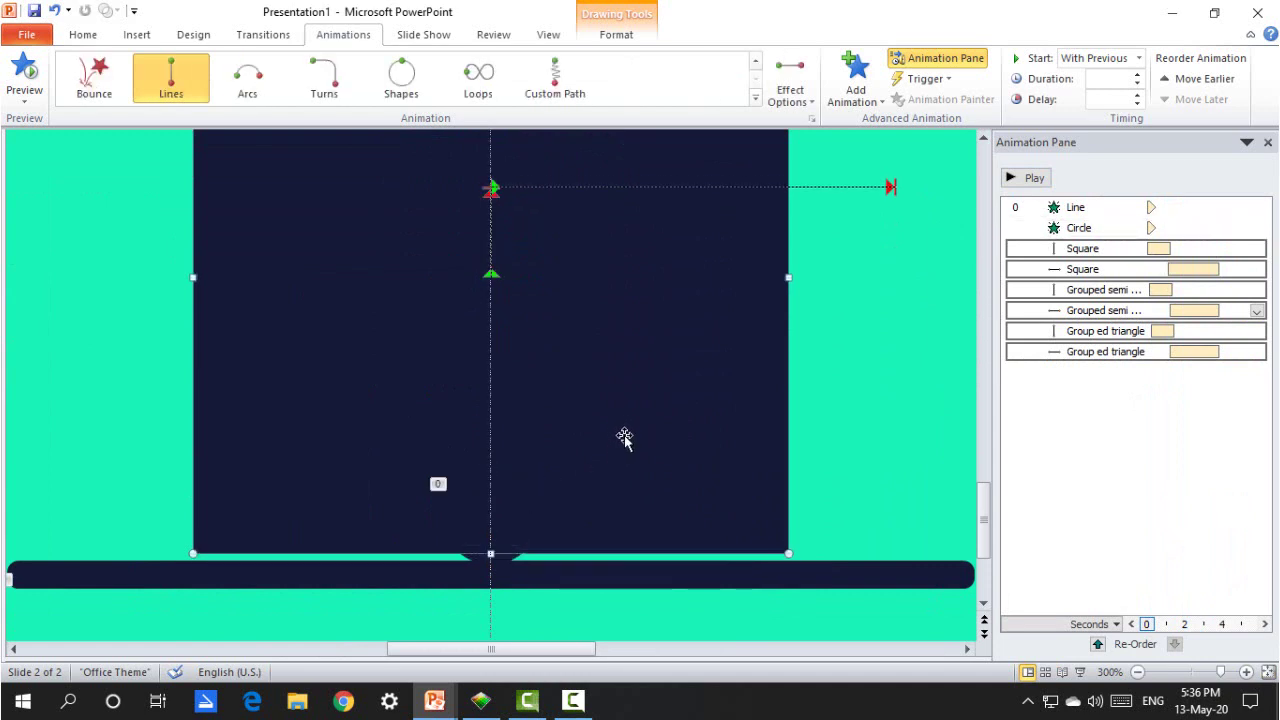
click(1267, 671)
click(810, 381)
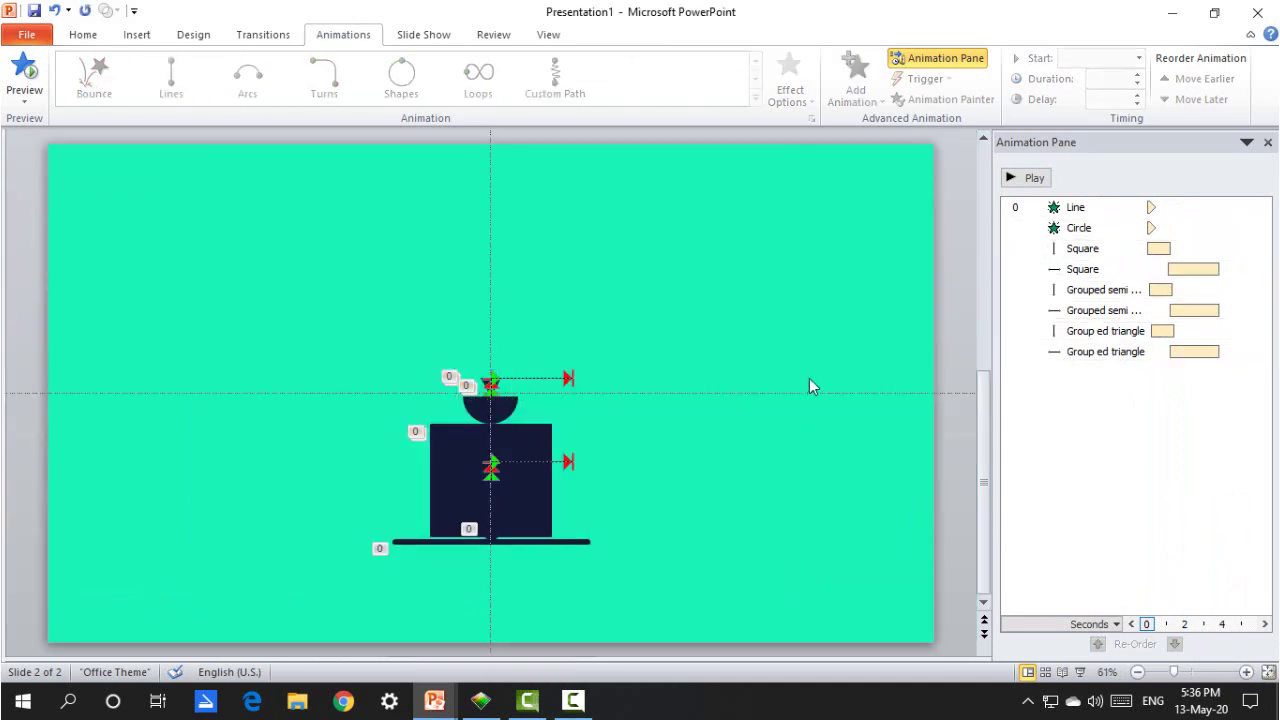
click(1032, 180)
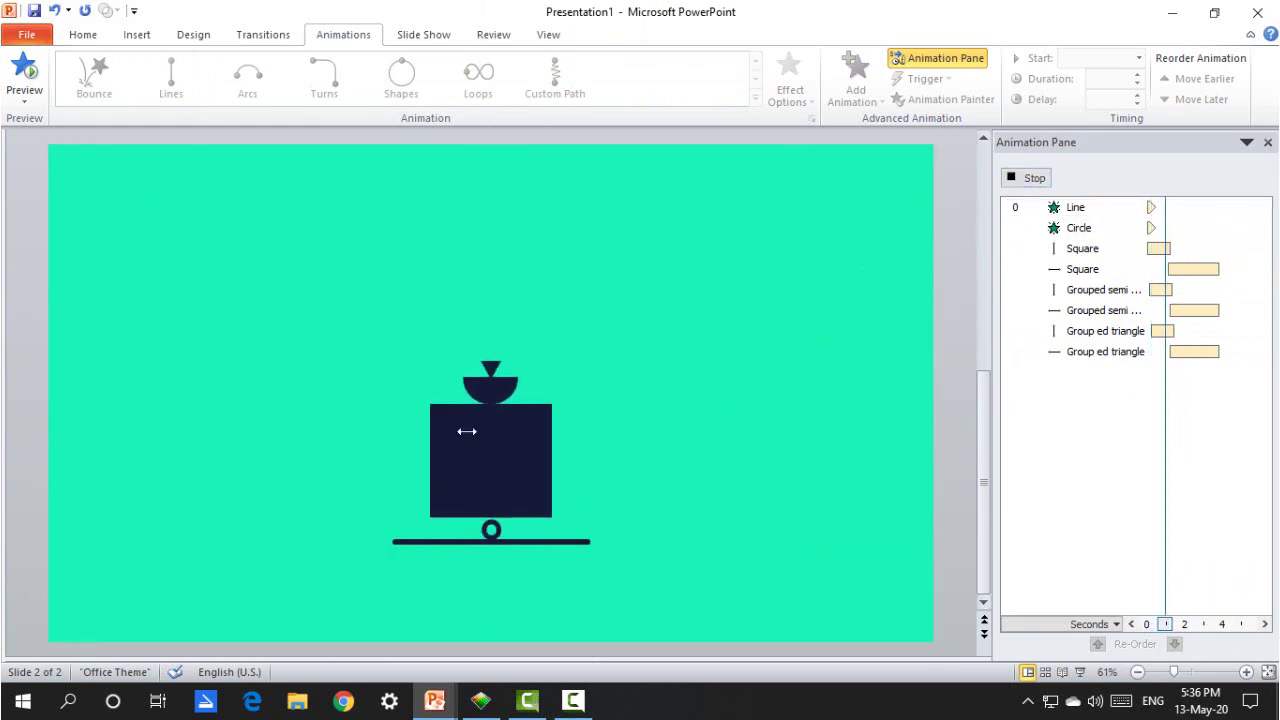
click(803, 372)
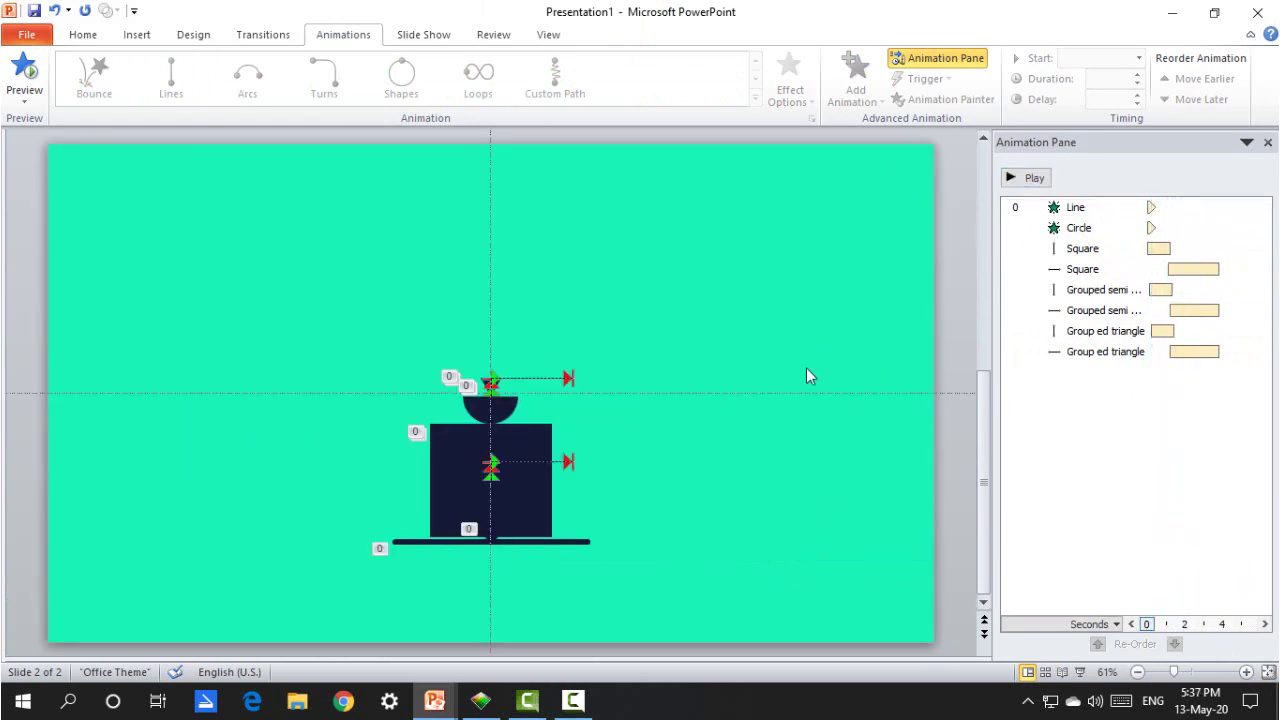
Step: Add an Appear entrance to the square, the semicircle group and the triangle group
click(468, 445)
shift+click(490, 410)
scroll(624, 428, up, 1)
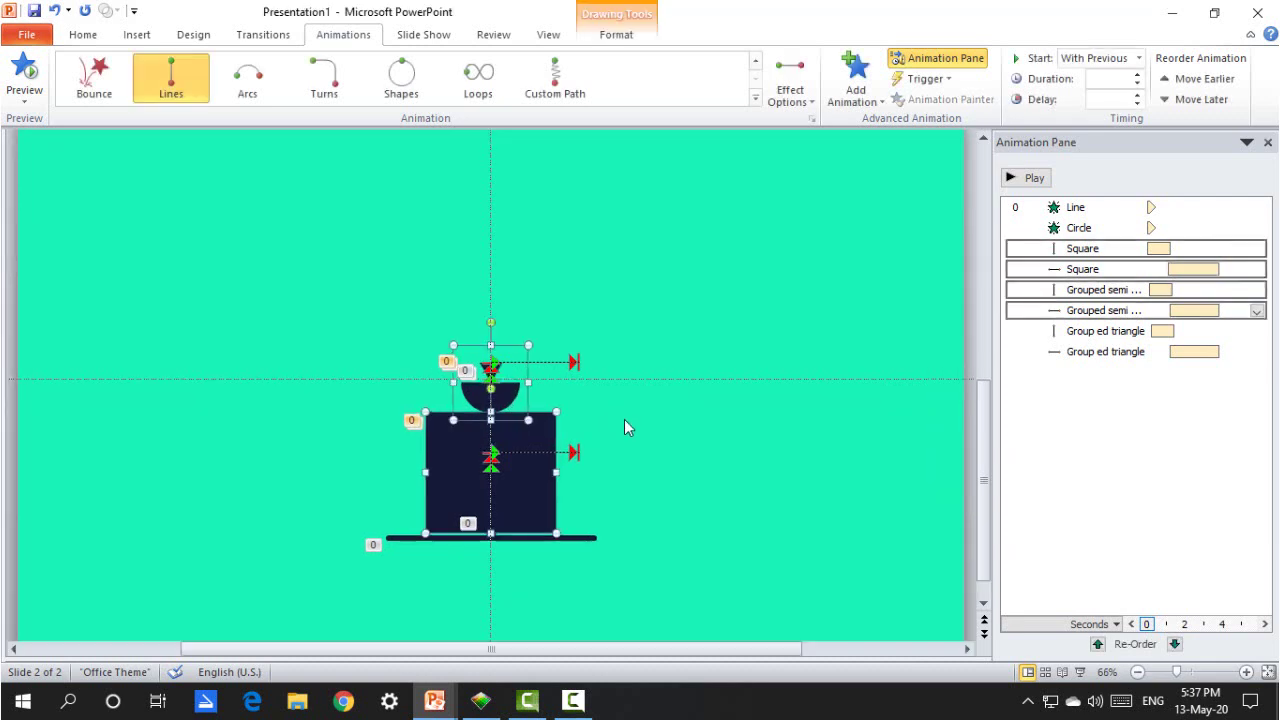
scroll(624, 428, up, 5)
shift+click(500, 172)
click(855, 80)
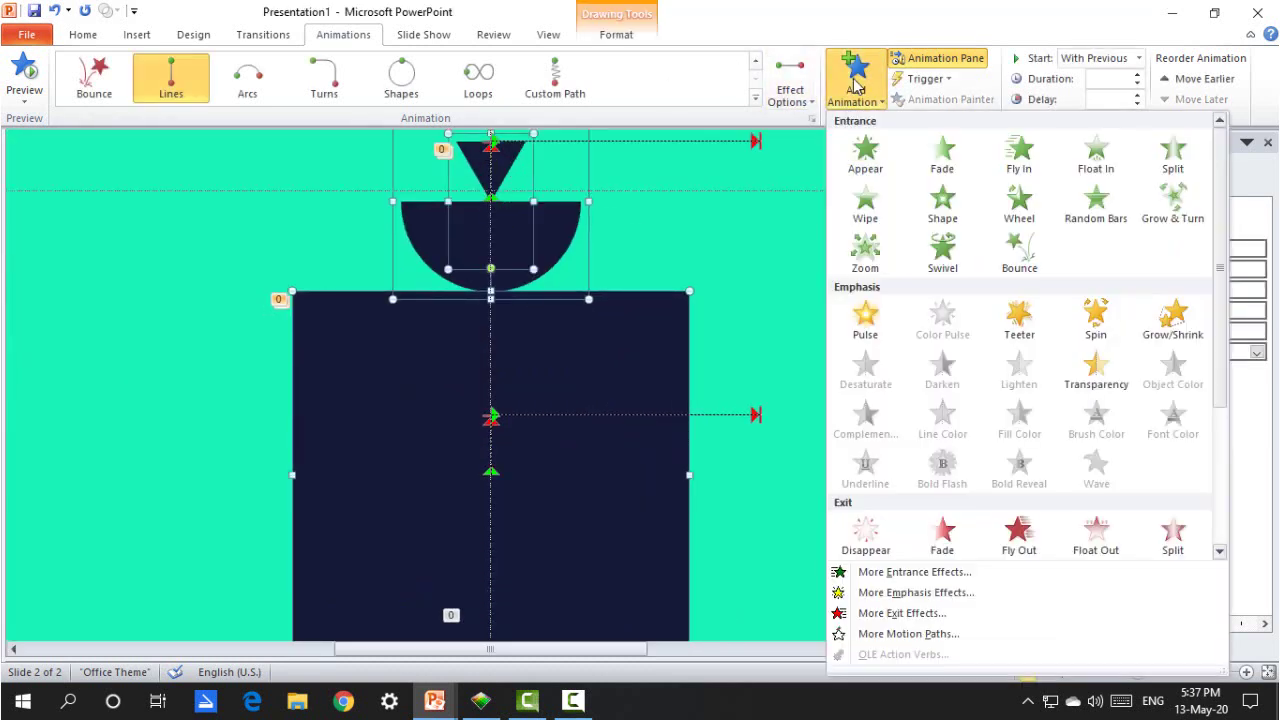
click(858, 162)
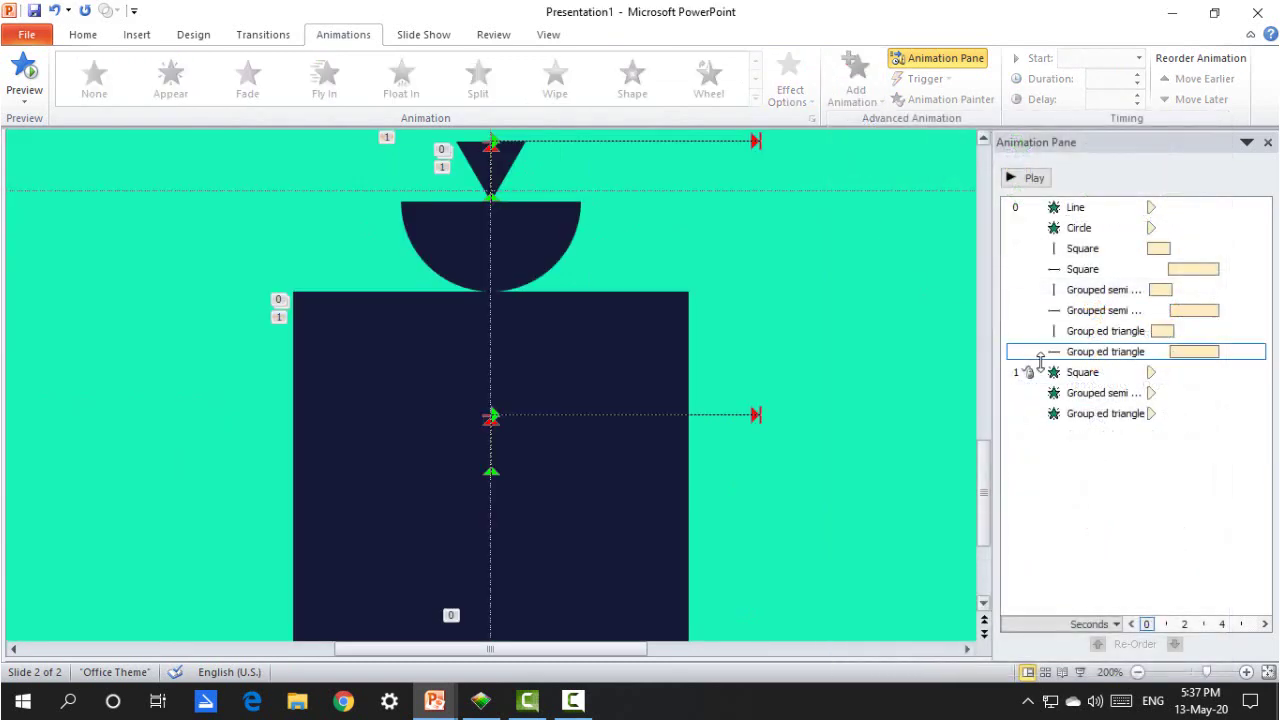
Step: Start the three new Appear effects With Previous and reorder them directly after the circle's Appear, ahead of the motion paths
click(1040, 372)
right_click(1090, 378)
click(1170, 415)
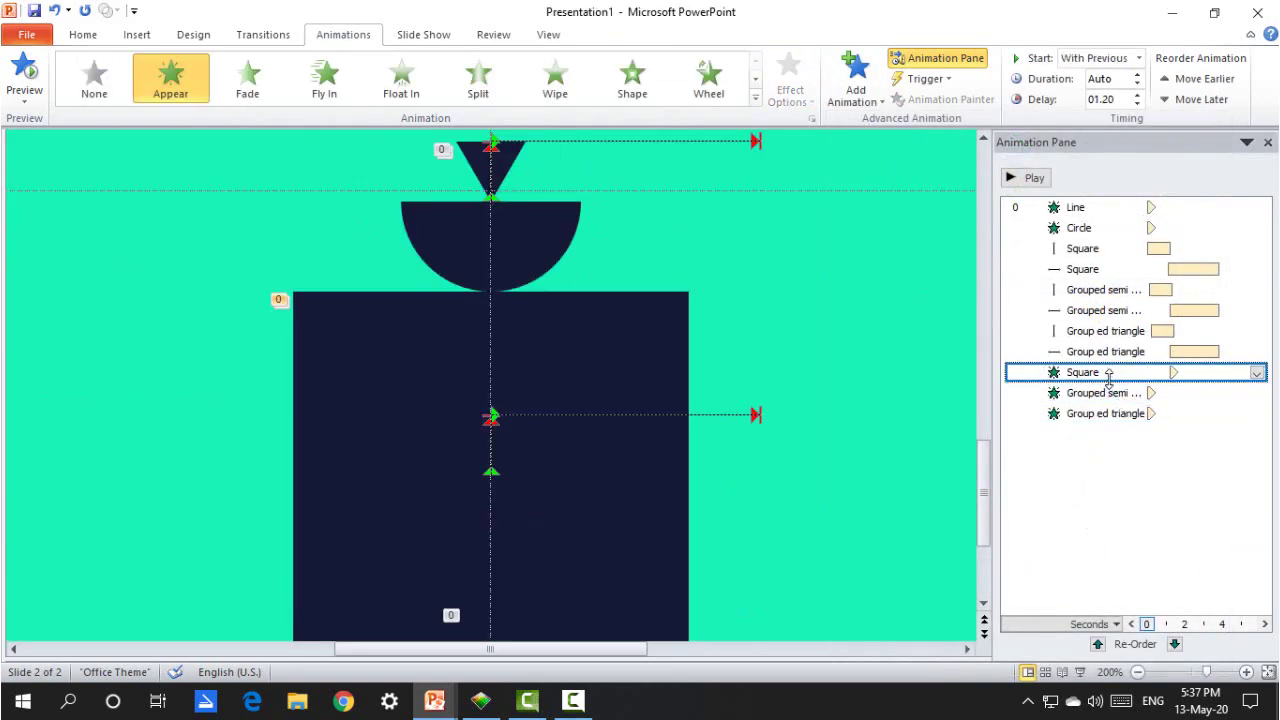
drag(1108, 372, 1150, 240)
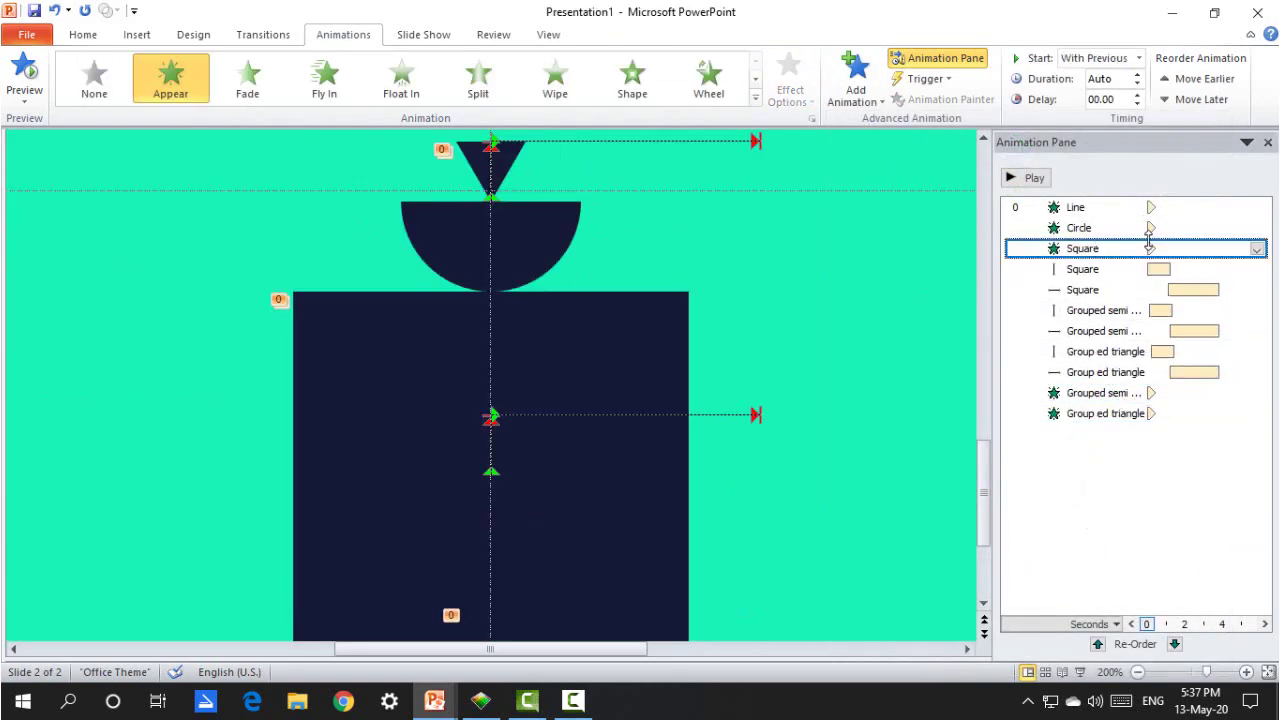
click(1100, 413)
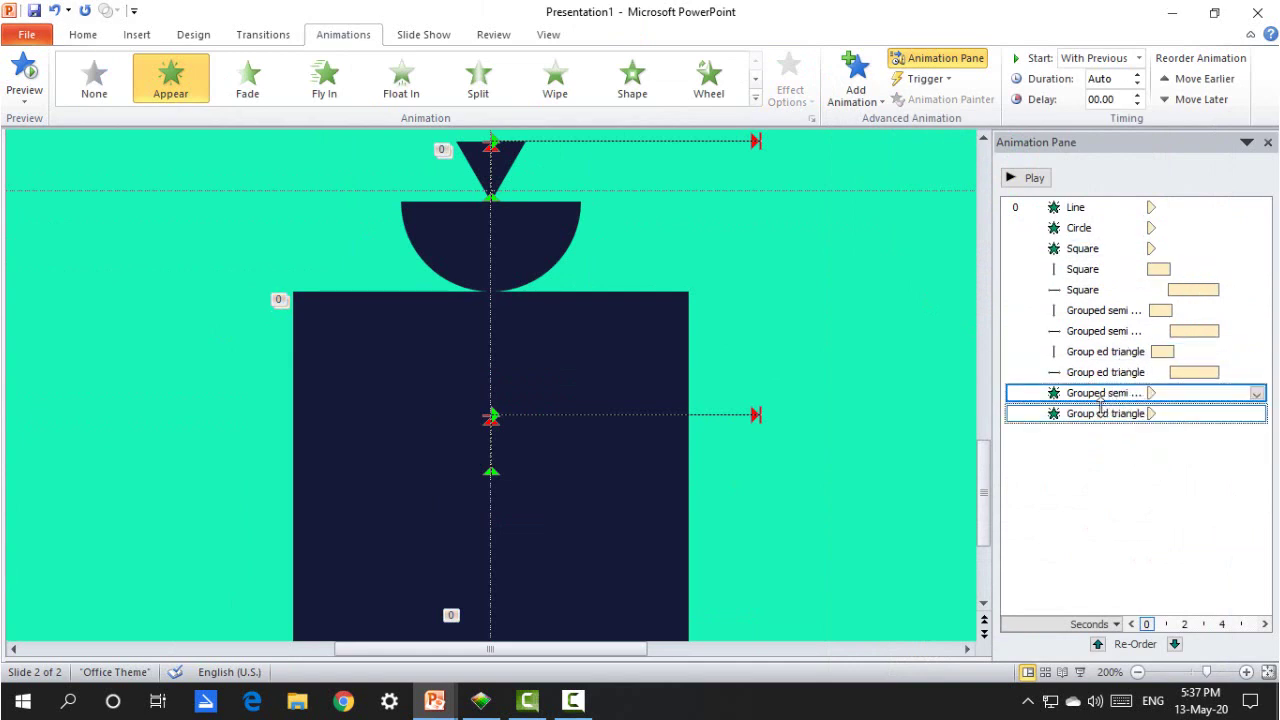
drag(1100, 392, 1100, 262)
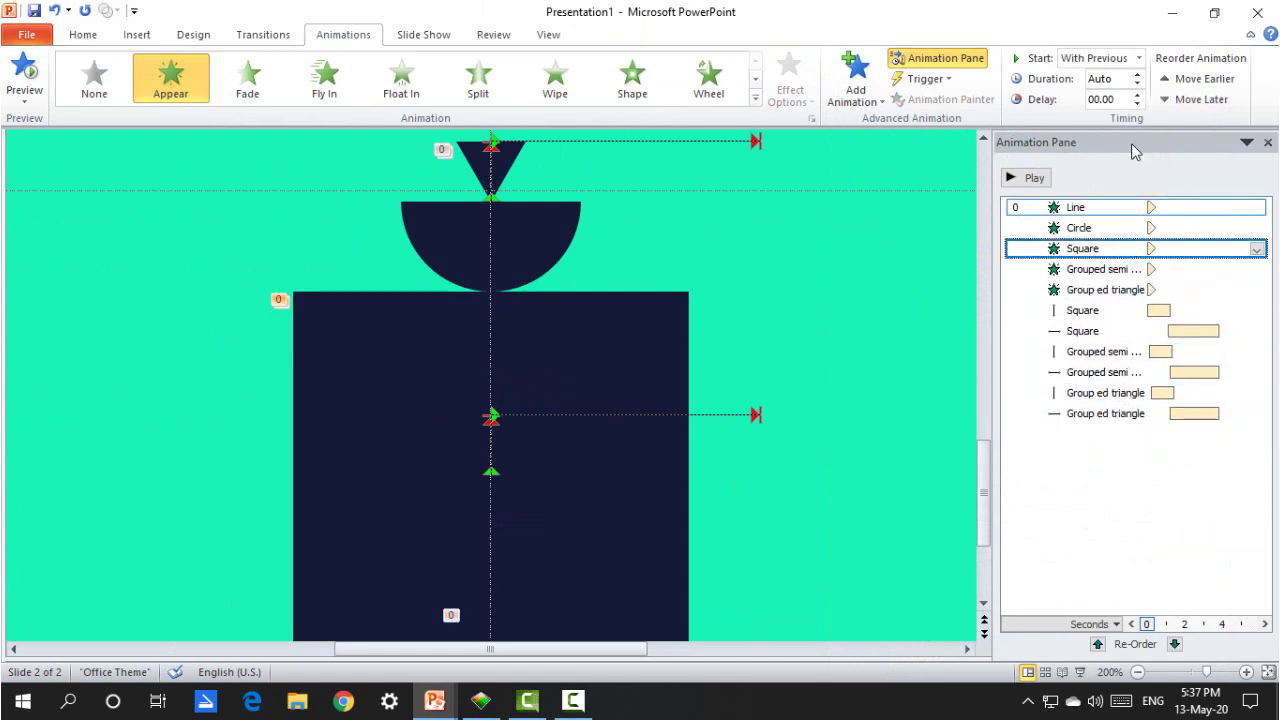
Step: Stagger the delays of the three Appear effects, from 0.1 s for the square through the semicircle group to 0.3 s for the triangle group
click(1116, 100)
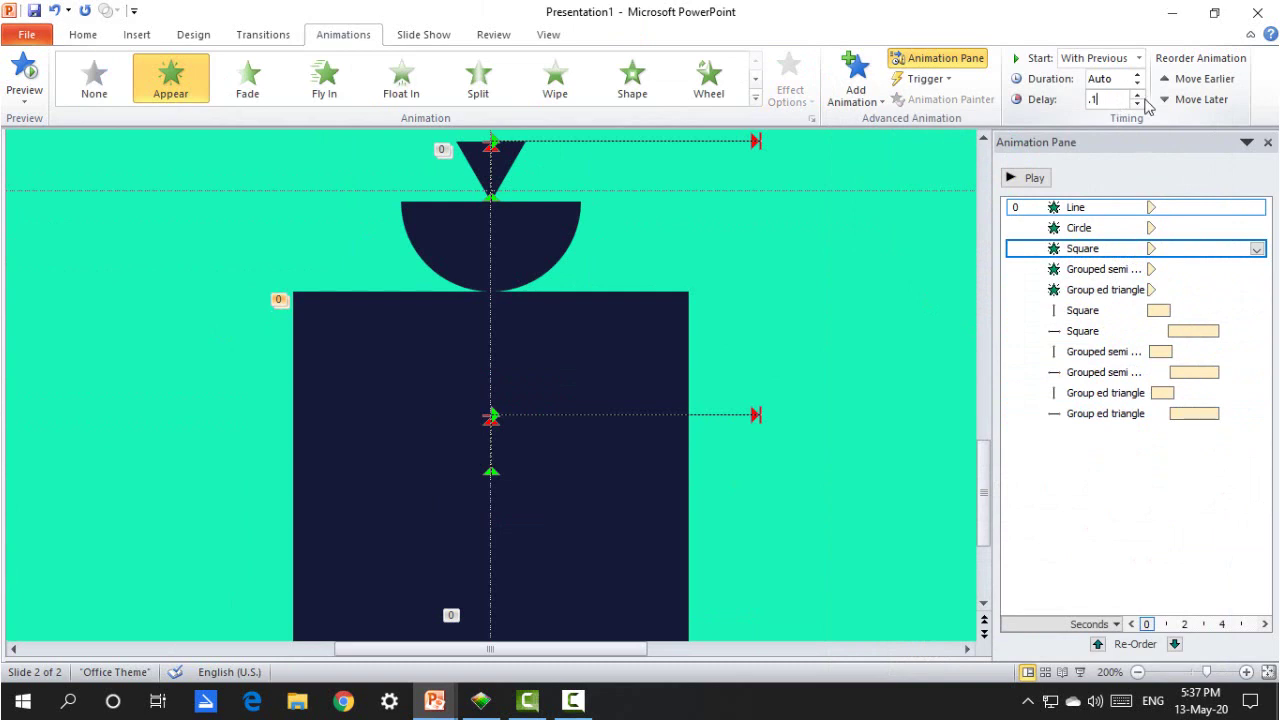
text(.1)
key(Return)
key(Down)
click(1120, 100)
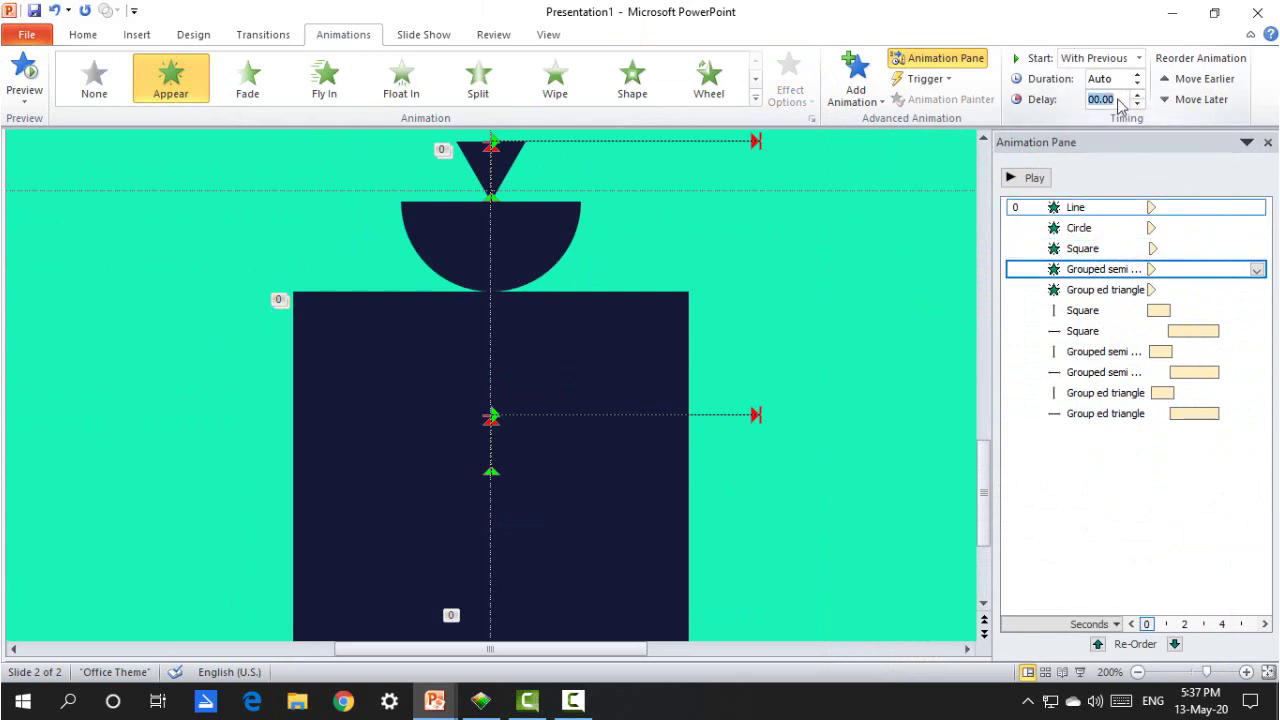
key(Return)
key(Down)
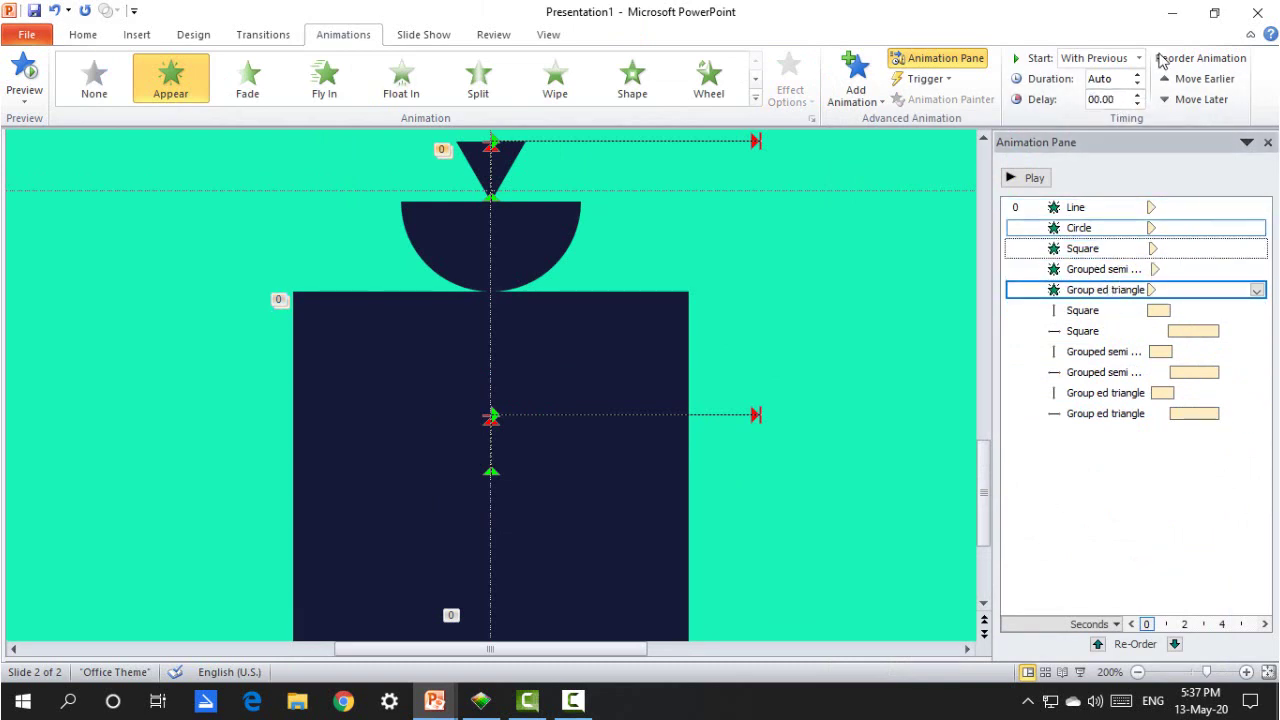
click(1125, 100)
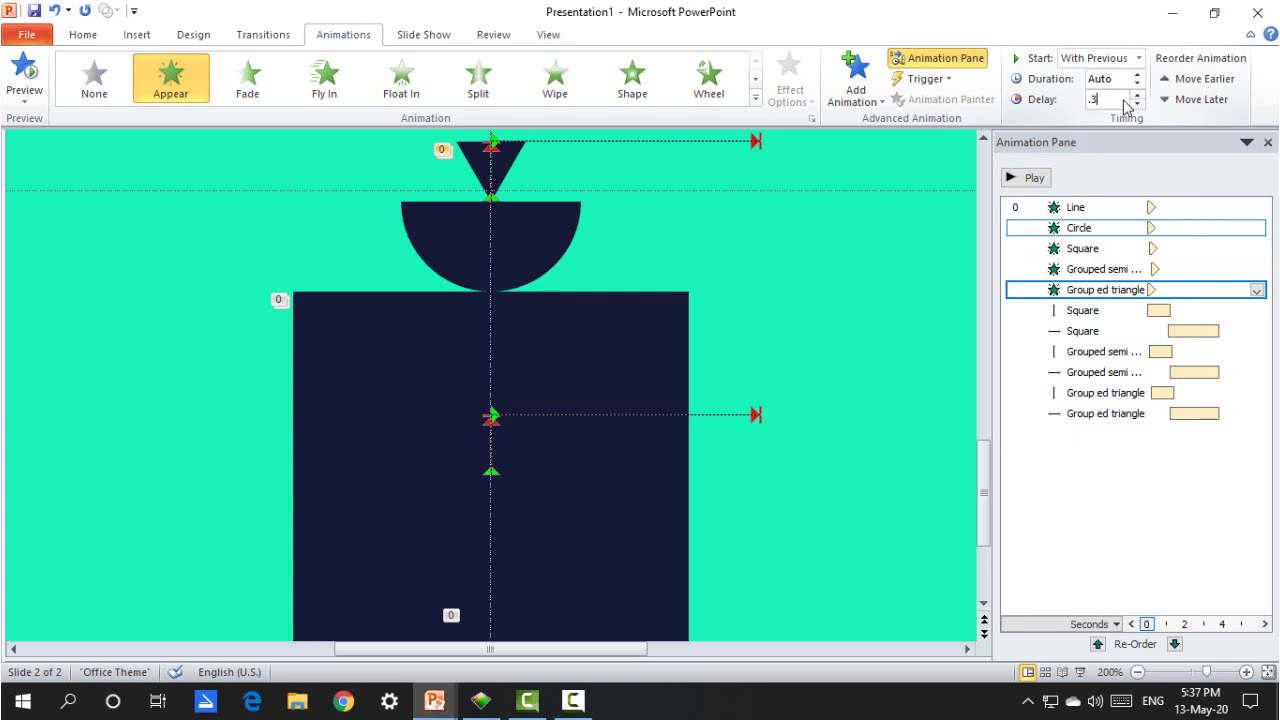
key(Return)
Step: Fit the slide to the window and play its animations to check the staggered entrances
click(800, 366)
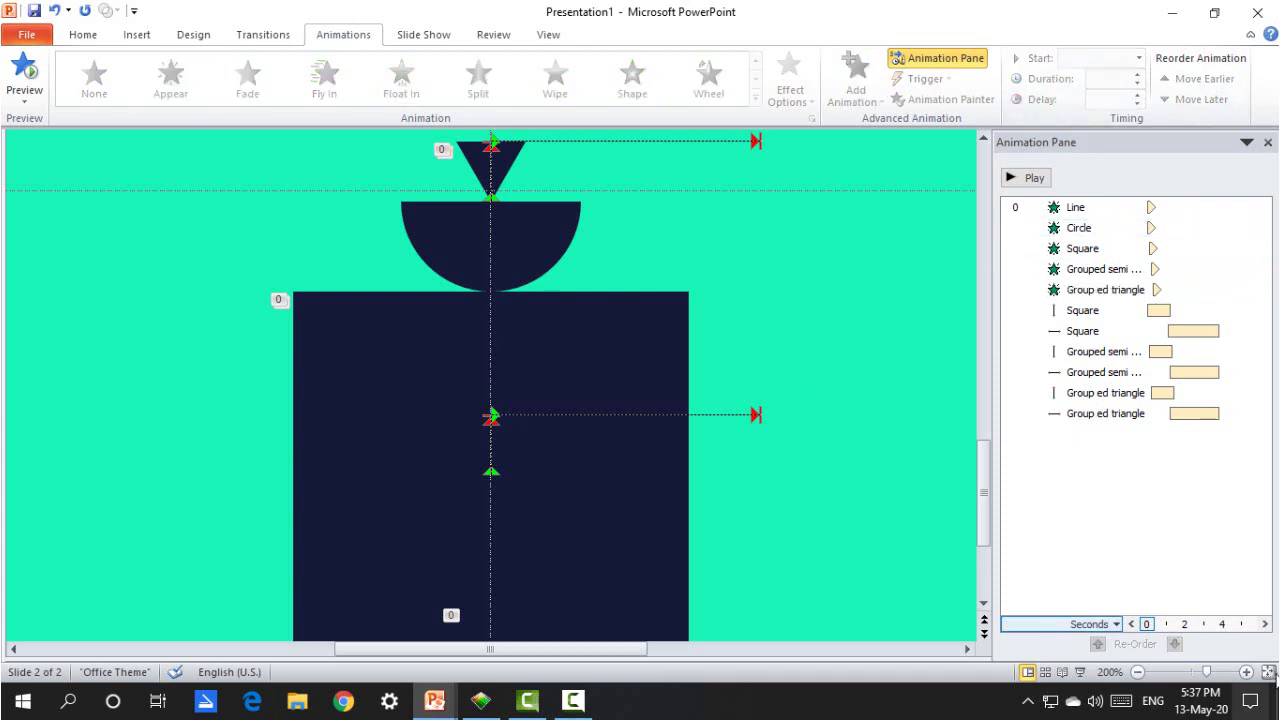
click(1268, 673)
click(1008, 180)
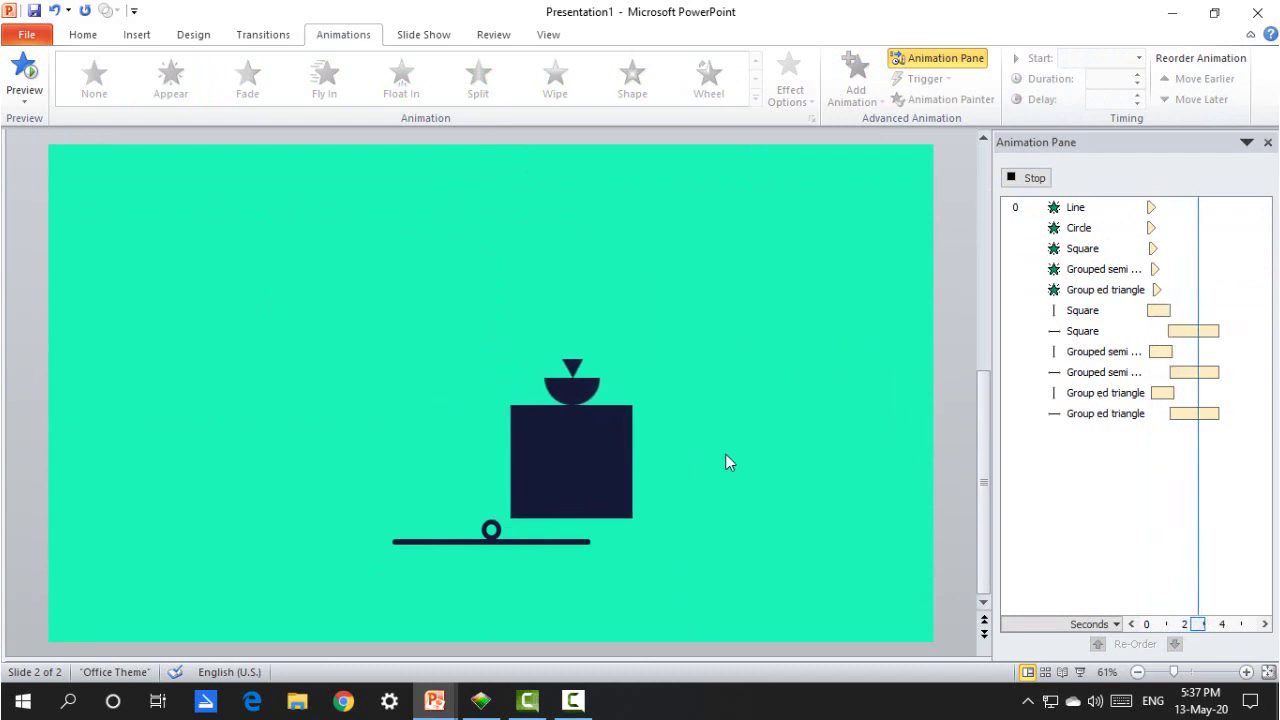
Step: Add a Right motion path to the small circle and turn on auto-reverse for it
click(491, 529)
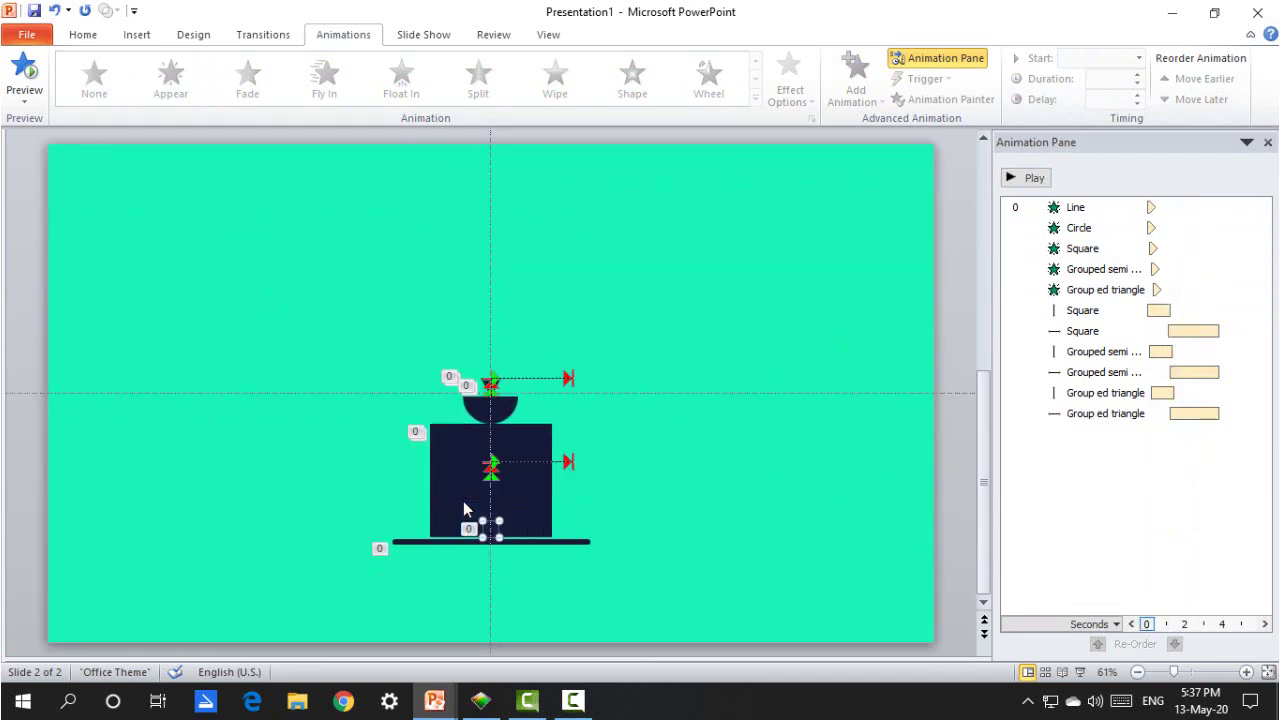
click(856, 100)
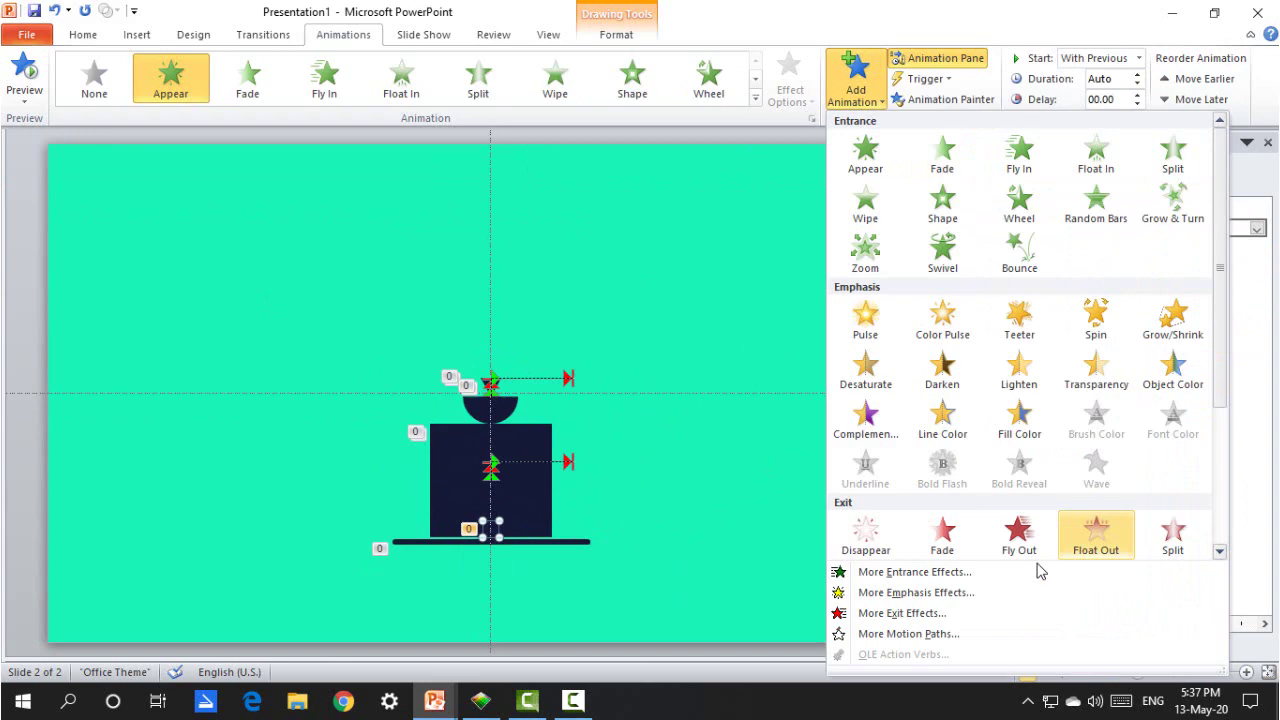
click(910, 634)
click(680, 289)
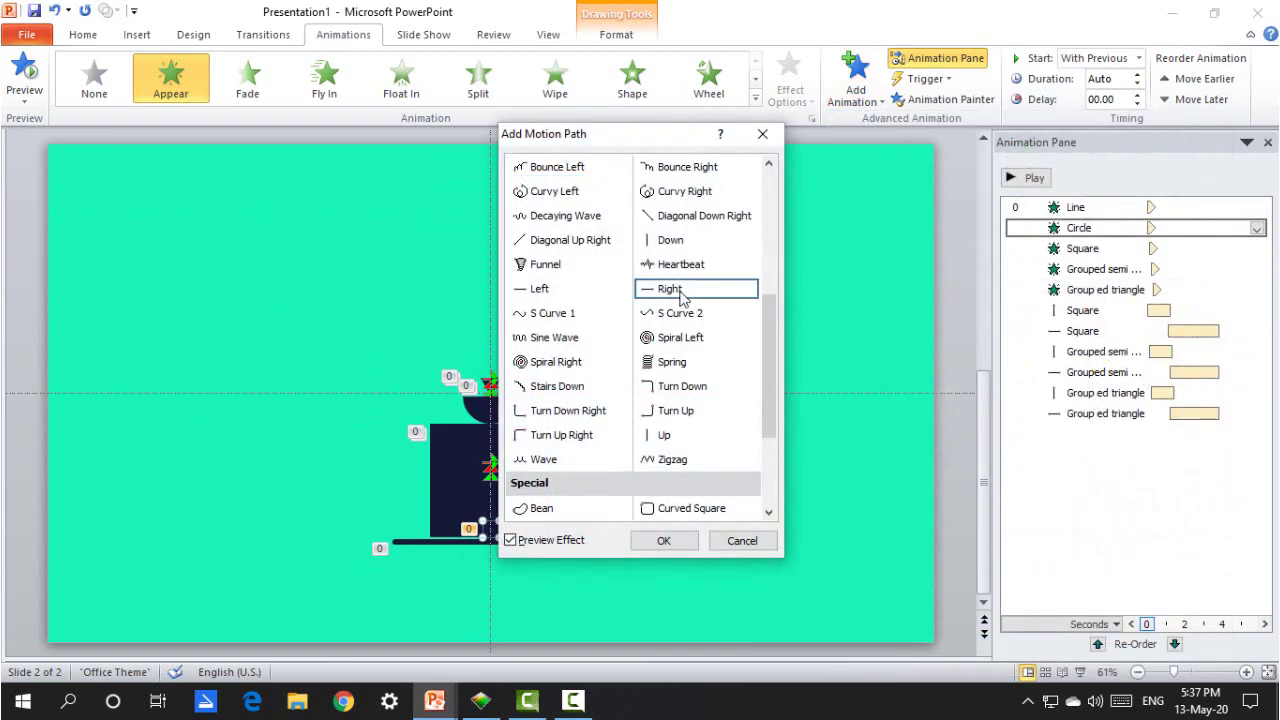
click(663, 540)
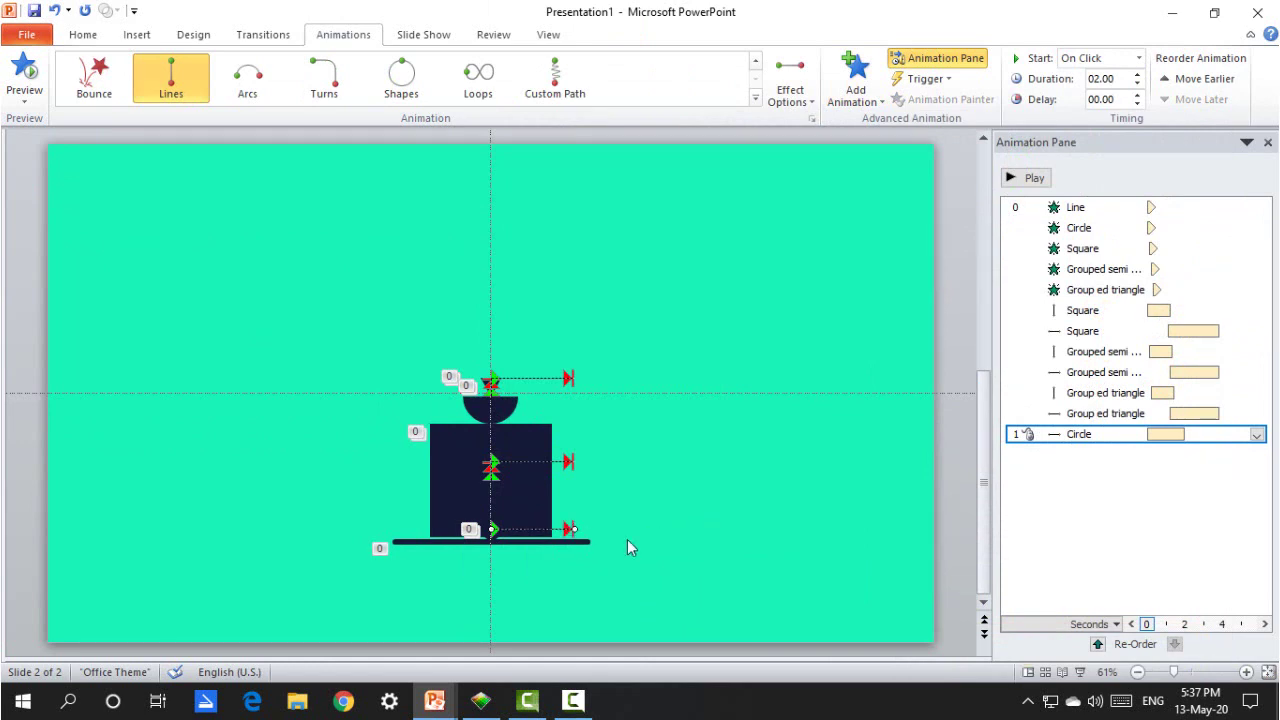
double_click(1092, 440)
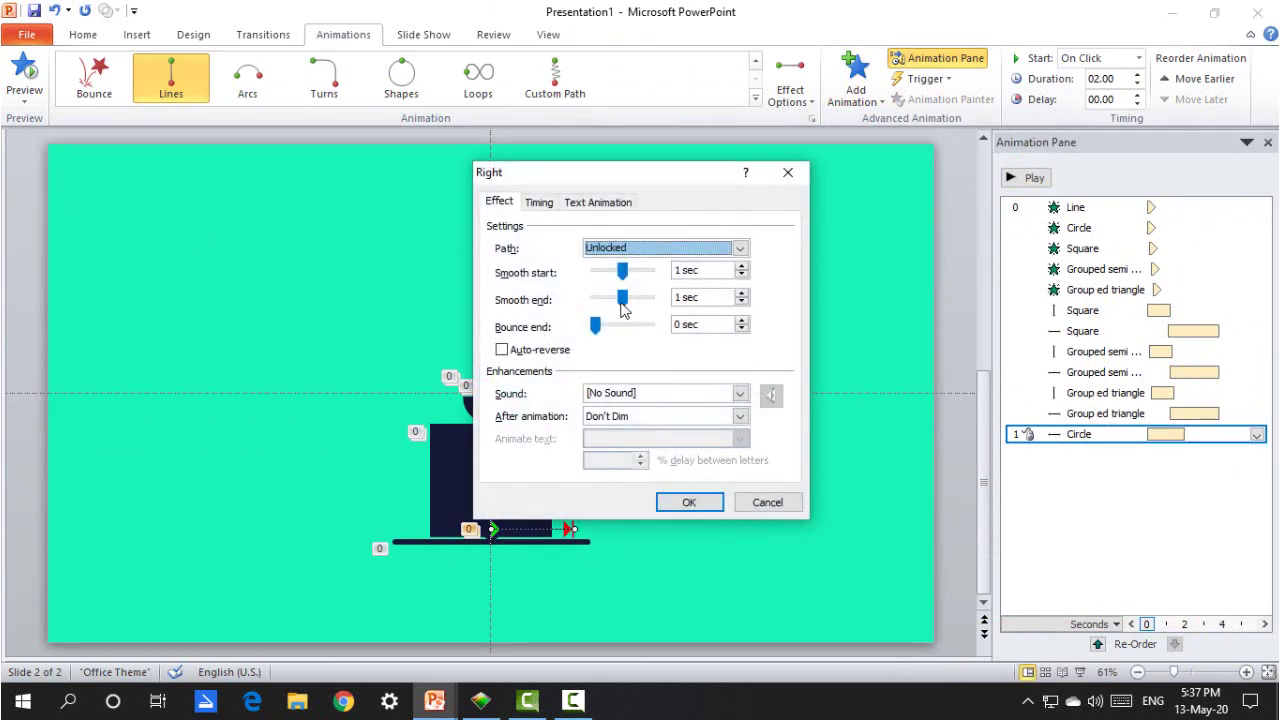
click(501, 350)
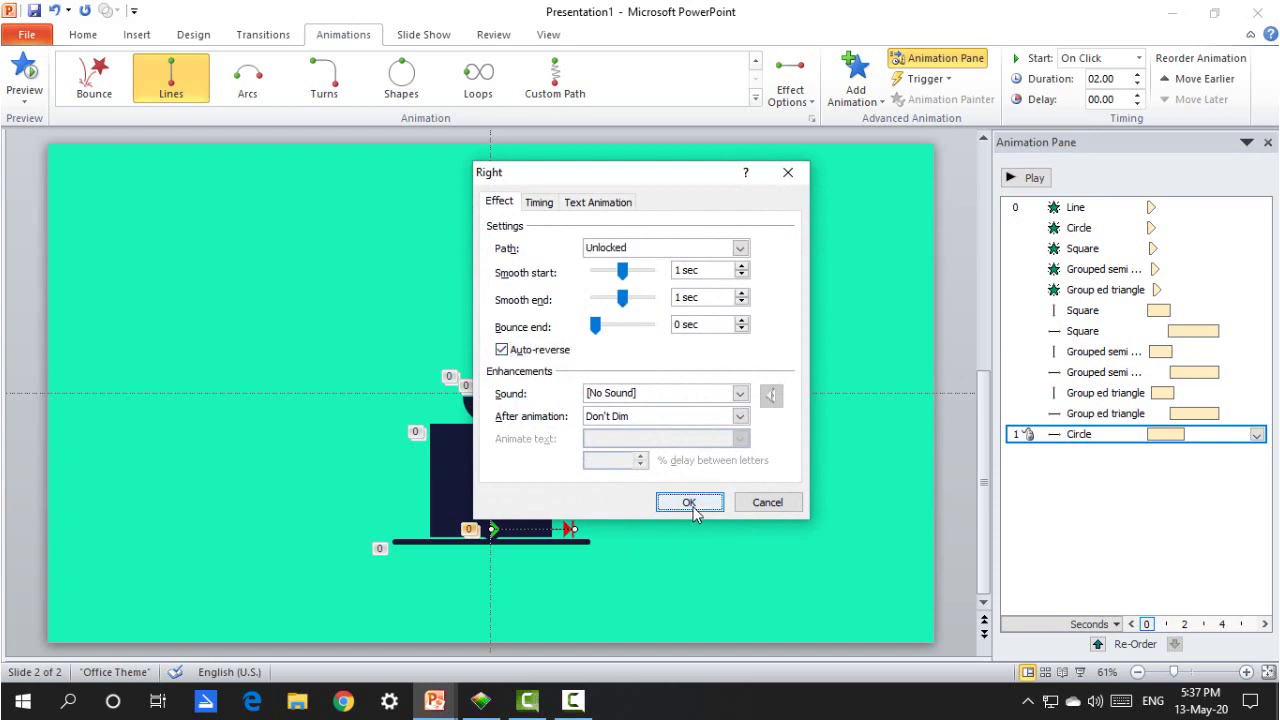
click(689, 502)
Step: Set the circle's Right path to With Previous, 1.50 s duration and 1.00 s delay, and preview the slide's animations
double_click(1110, 80)
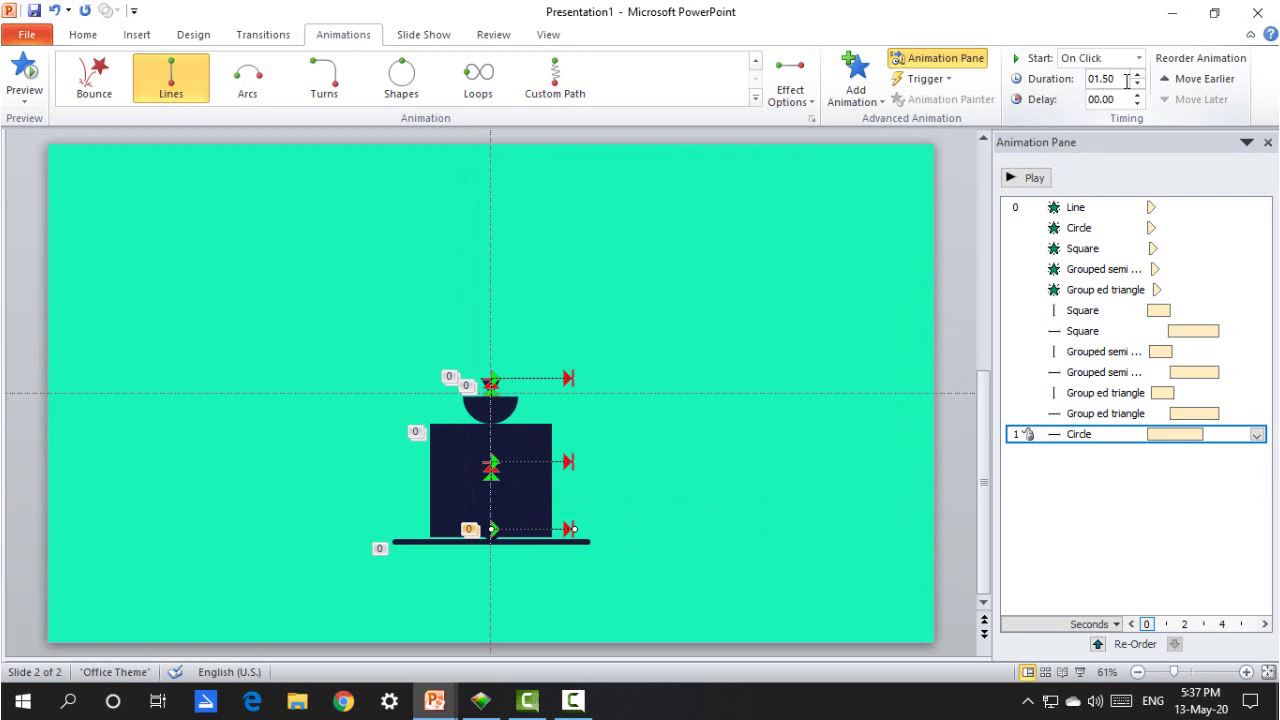
right_click(1090, 444)
click(1073, 477)
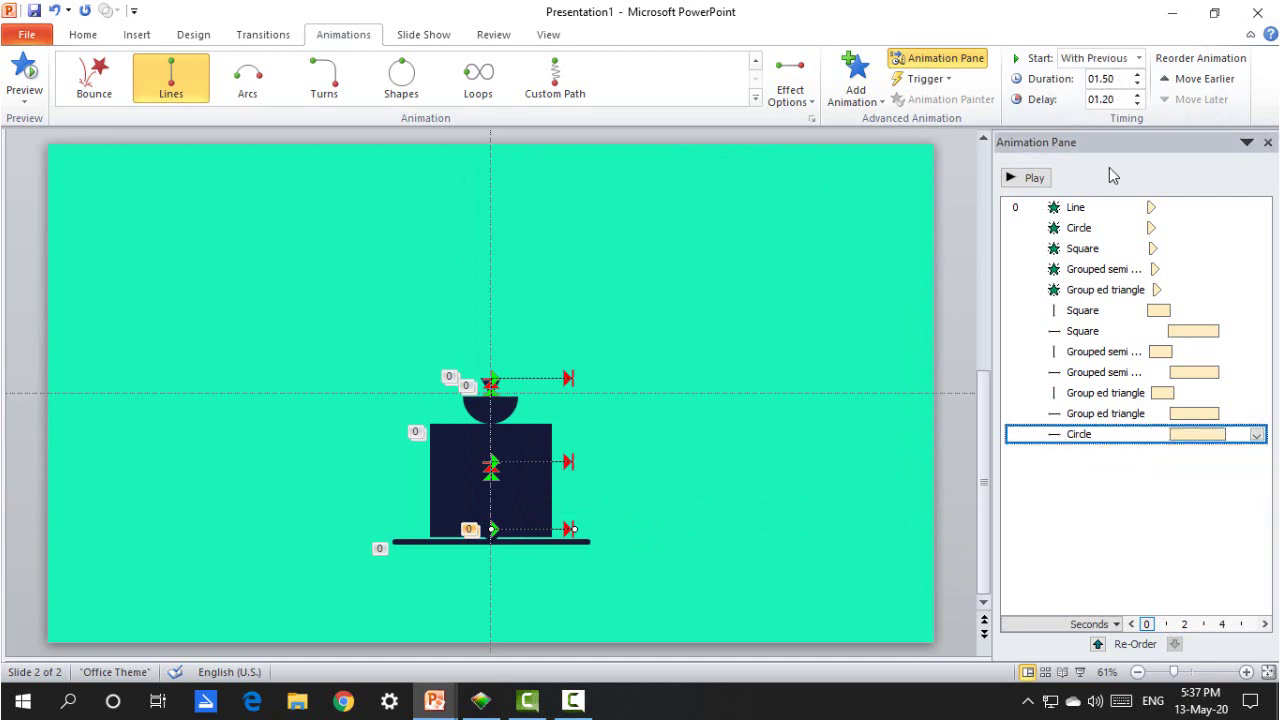
click(1134, 96)
key(Return)
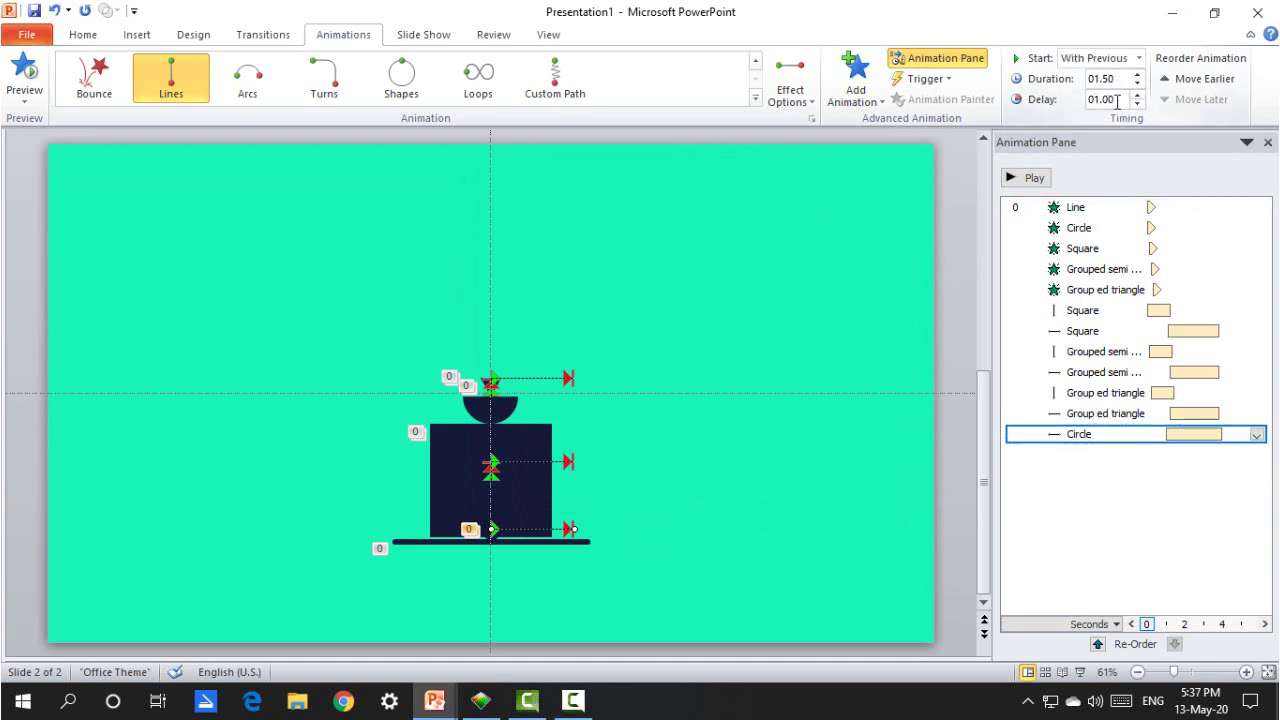
click(1028, 177)
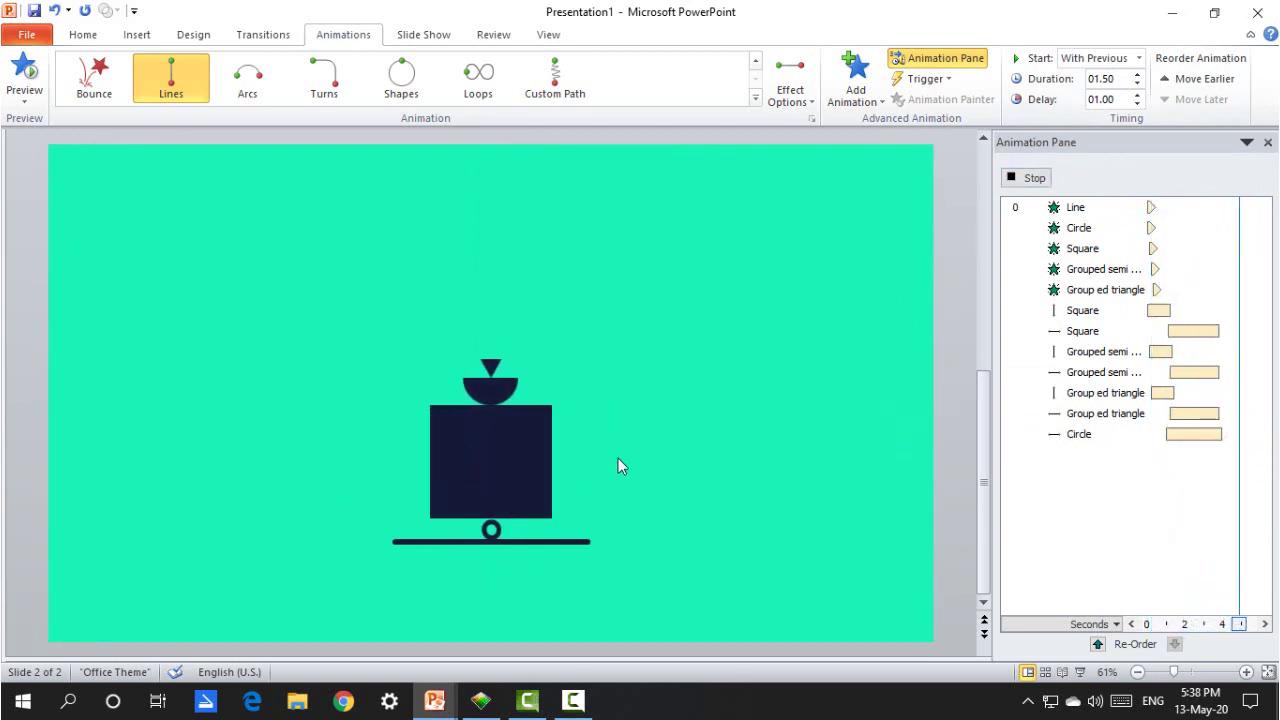
click(816, 510)
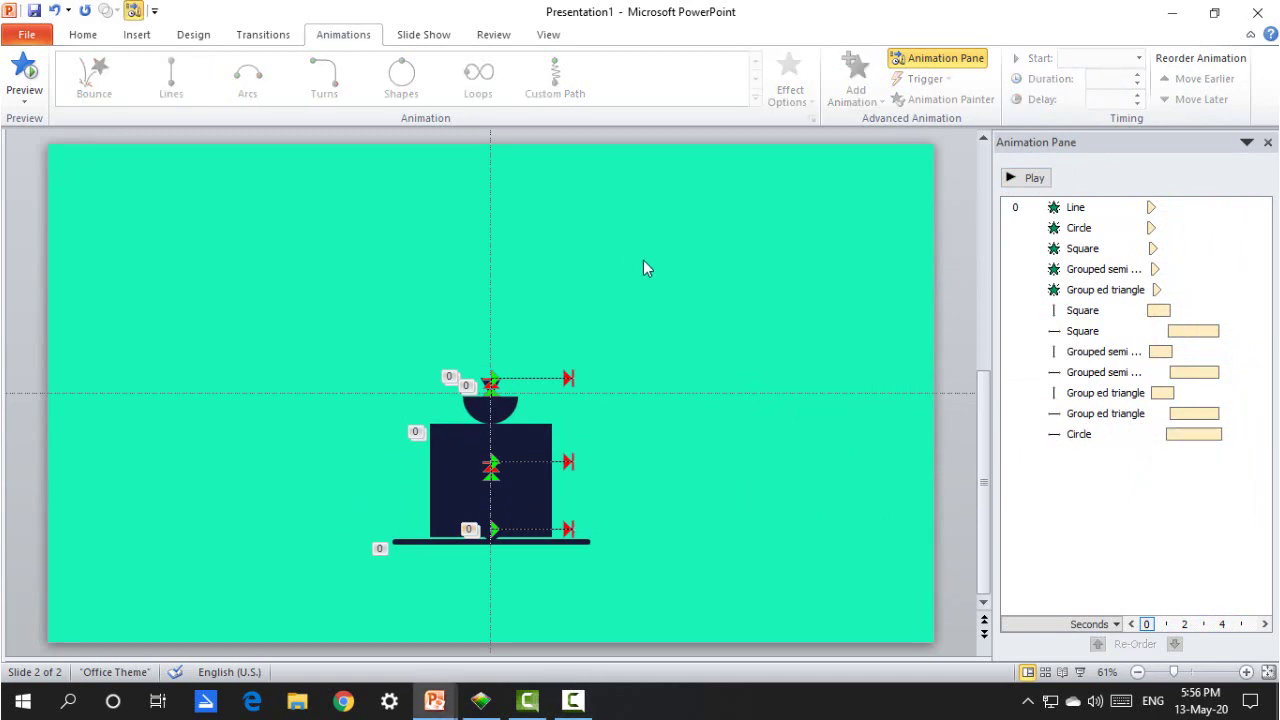
Step: Add a Spin emphasis to the triangle group with a 1 s smooth start and a 1 s smooth end
drag(445, 295, 530, 426)
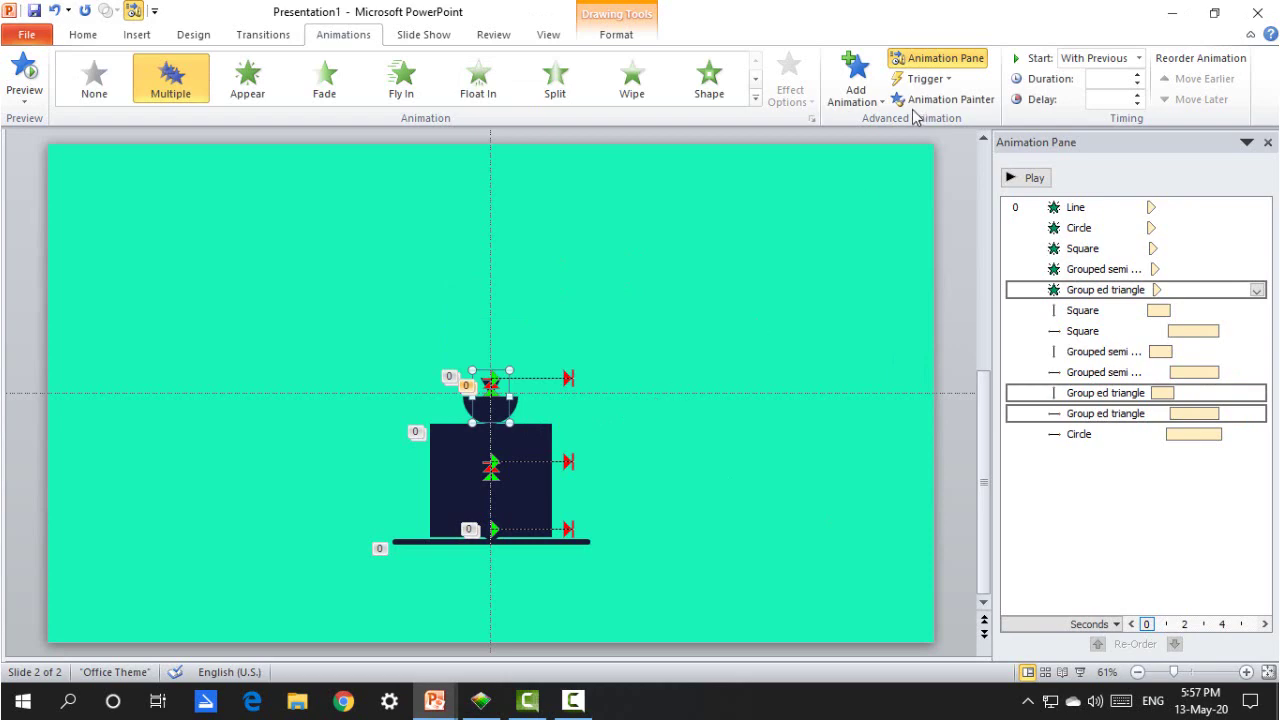
click(855, 80)
click(1109, 331)
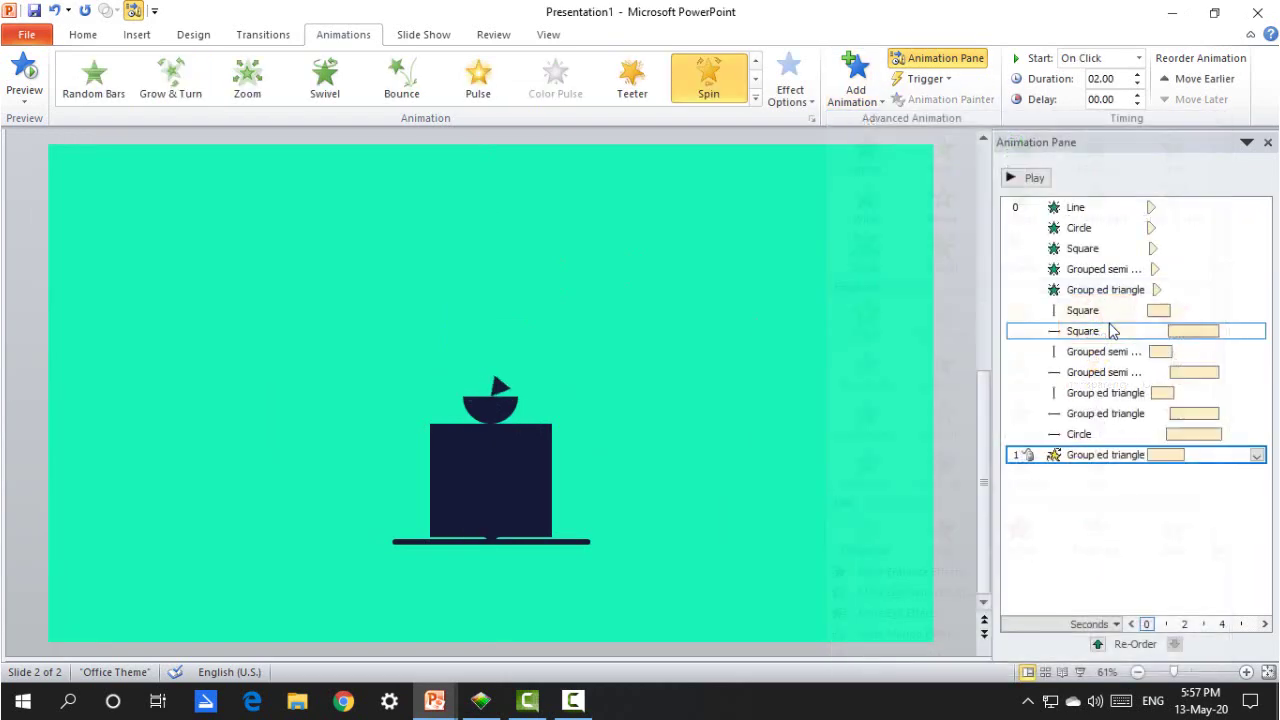
double_click(1097, 455)
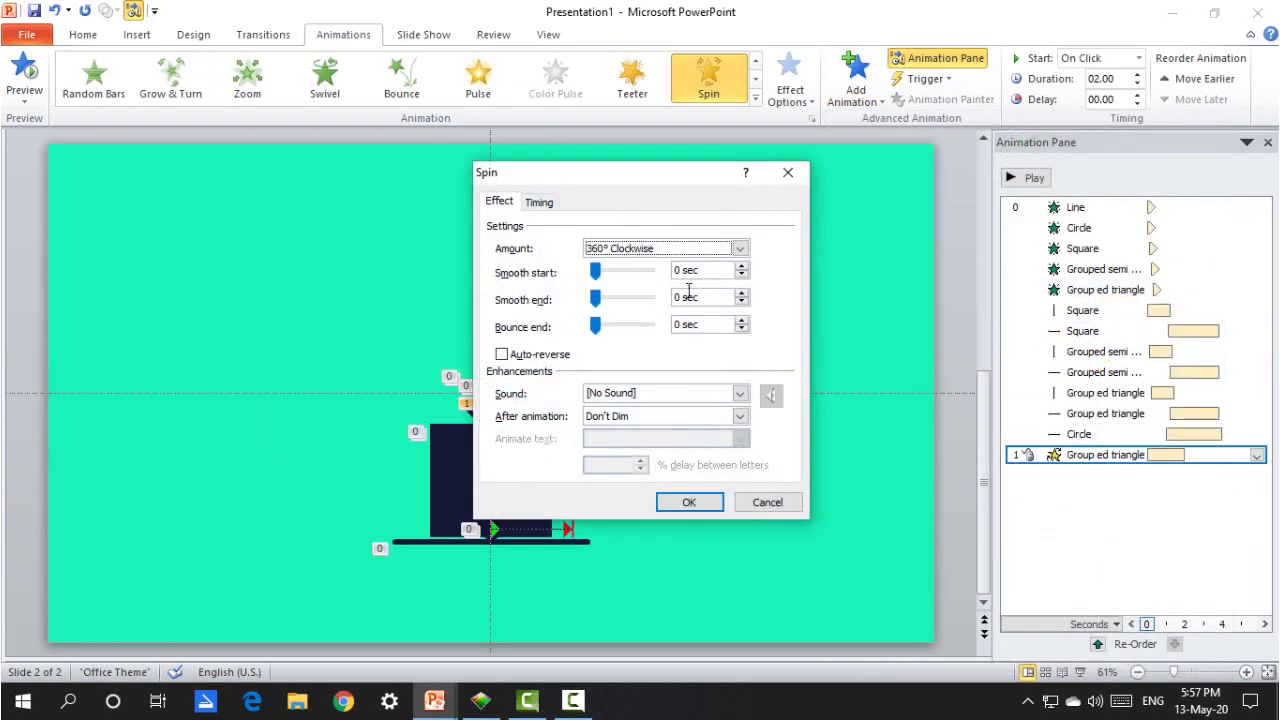
click(595, 299)
key(shift+Tab)
key(shift+Tab)
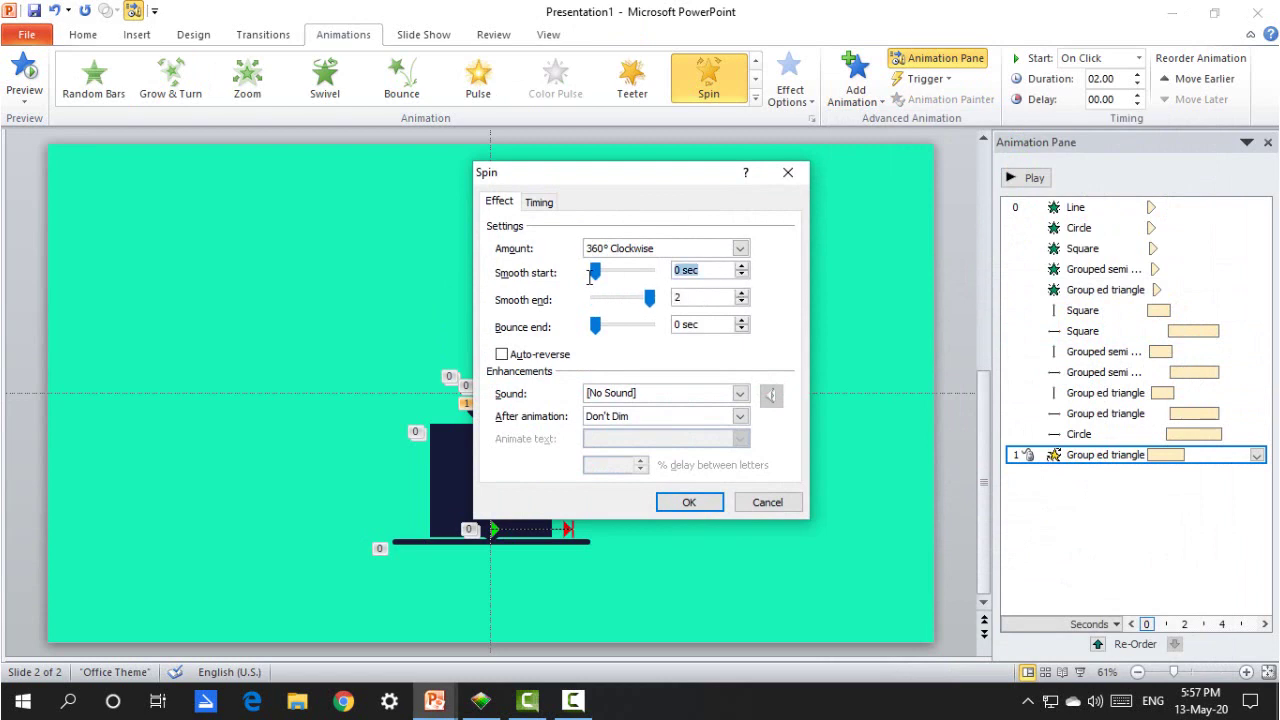
text(1)
Step: Set the triangle group's spin amount to a custom 45° counterclockwise and apply the effect options
click(730, 249)
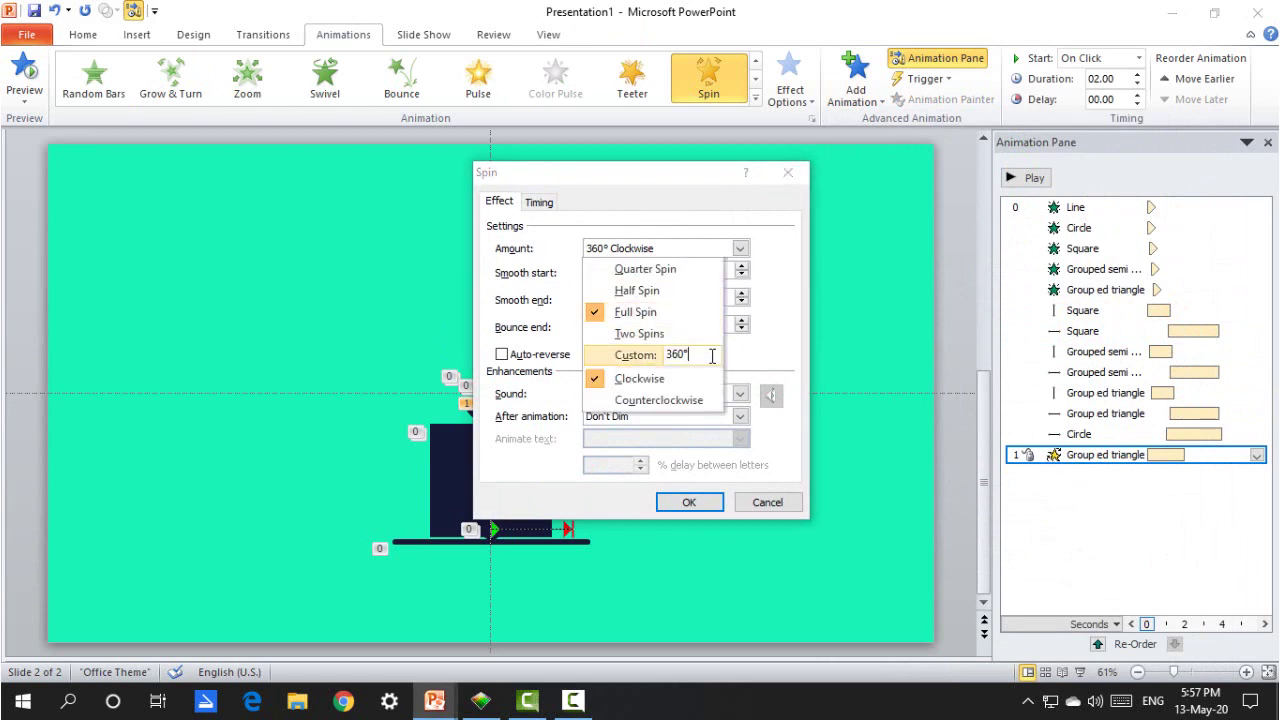
click(606, 356)
text(45)
key(Return)
click(740, 248)
click(630, 400)
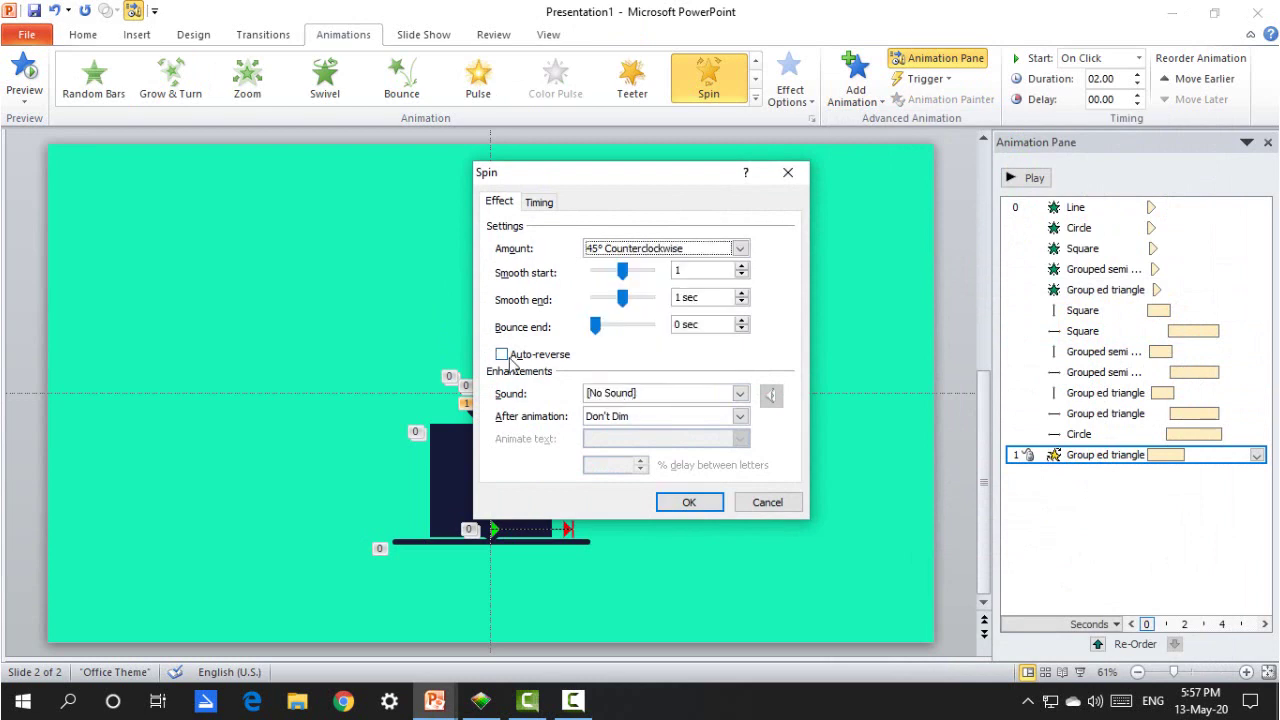
click(690, 502)
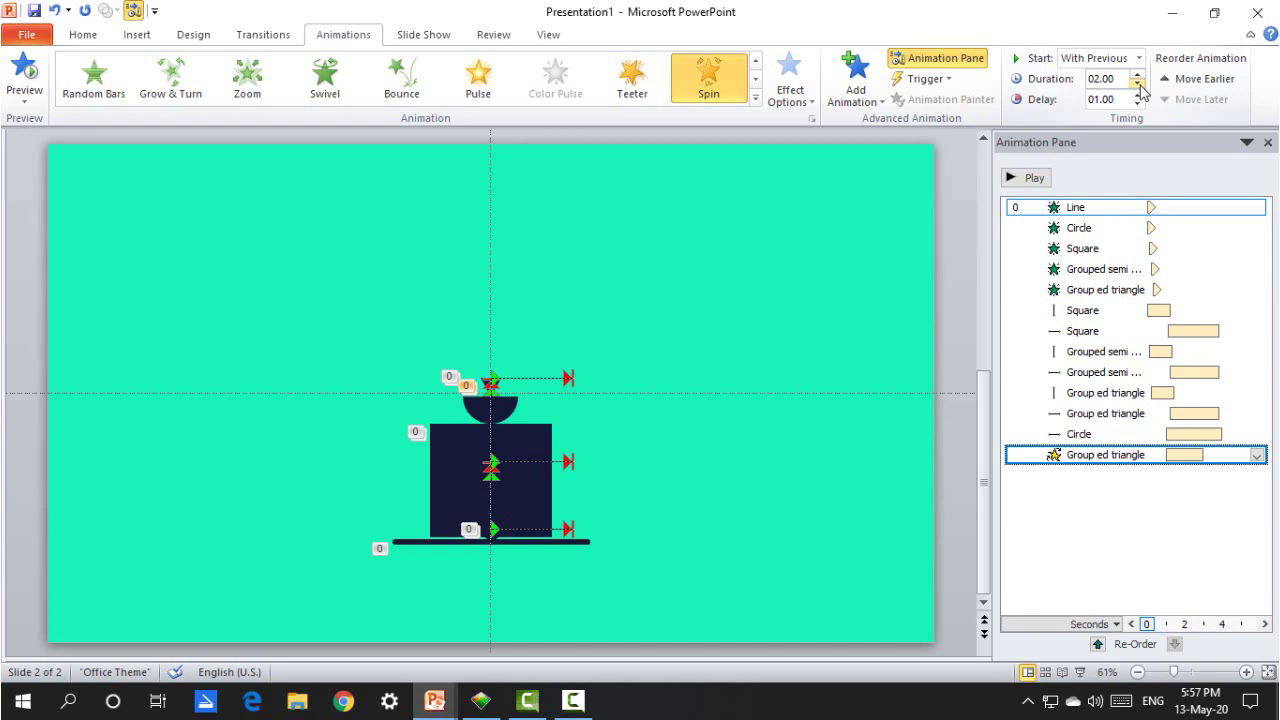
Step: Start the triangle group's spin With Previous after a 1.00 s delay and shorten its duration to 1.25 s
click(1138, 87)
click(1138, 87)
click(1138, 87)
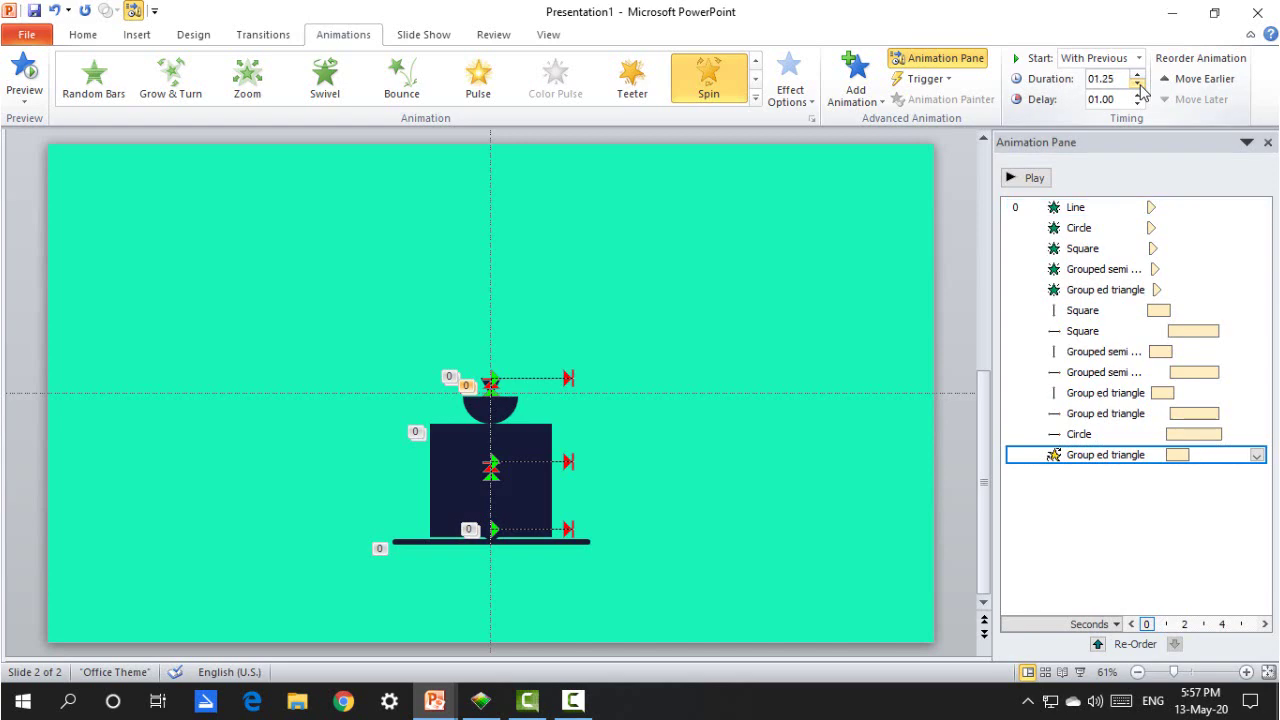
Step: Add a second Spin emphasis to the triangle group, starting With Previous with a 1.00 s delay
drag(440, 286, 516, 436)
click(855, 90)
click(1096, 318)
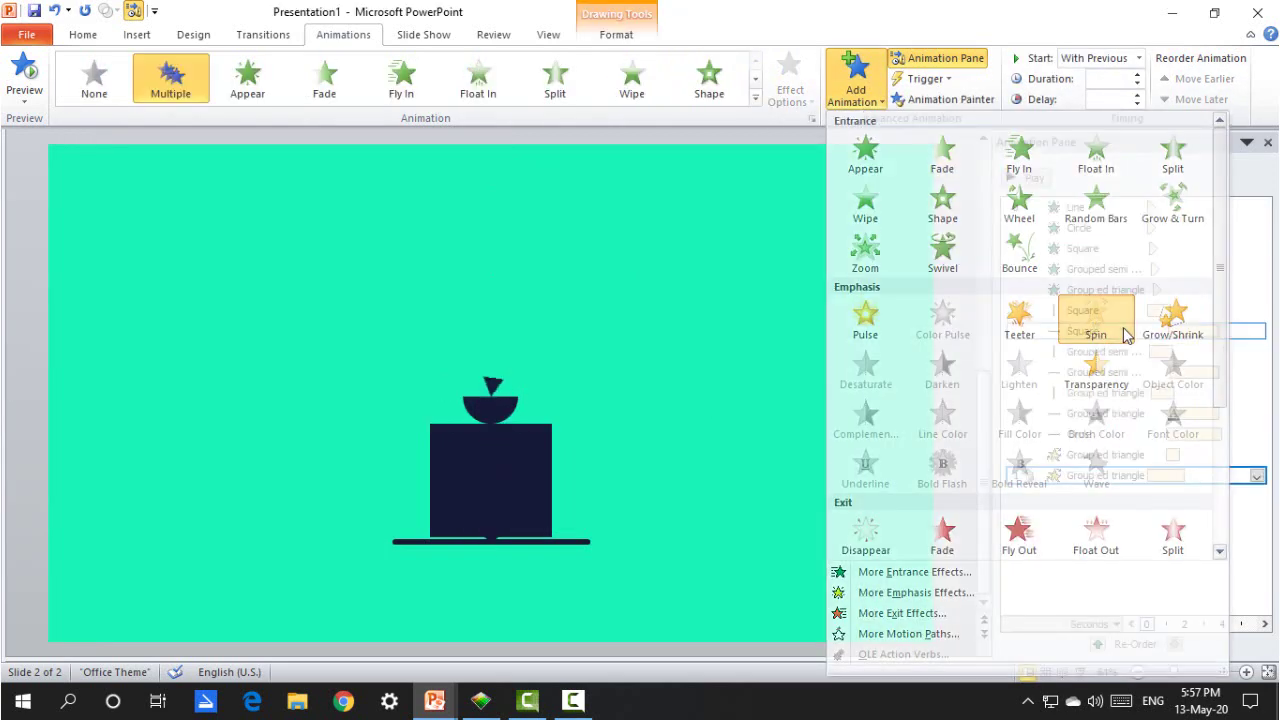
click(1256, 476)
click(1165, 518)
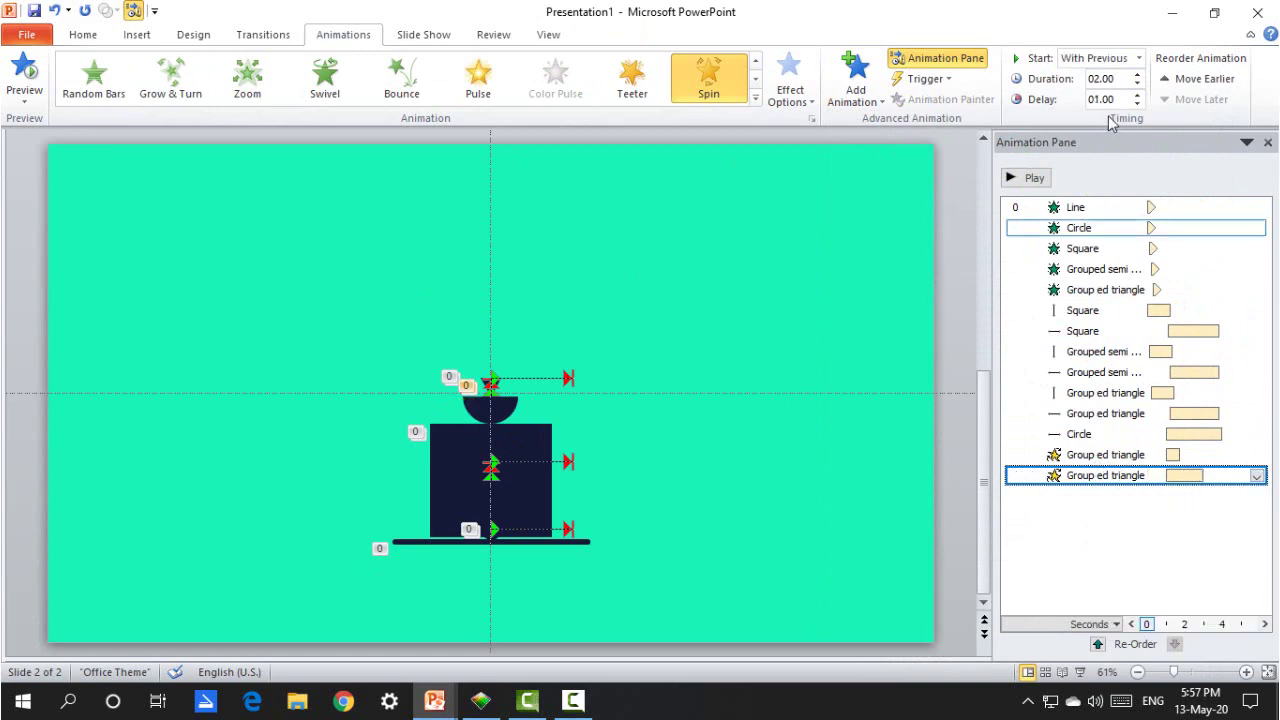
click(1137, 94)
click(1137, 94)
click(1137, 94)
click(1137, 94)
Step: Set the second triangle spin to a custom 90° clockwise with auto-reverse, a 1 s smooth start and a smooth end
double_click(1107, 475)
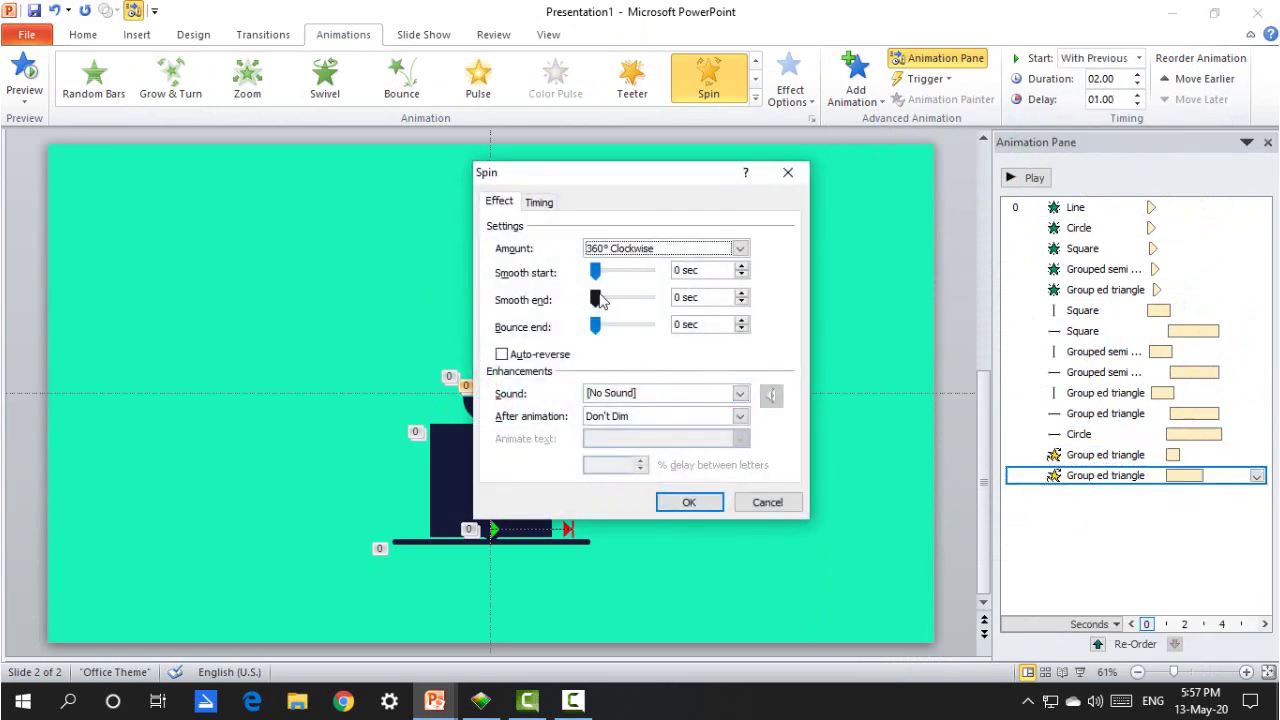
click(628, 250)
click(680, 354)
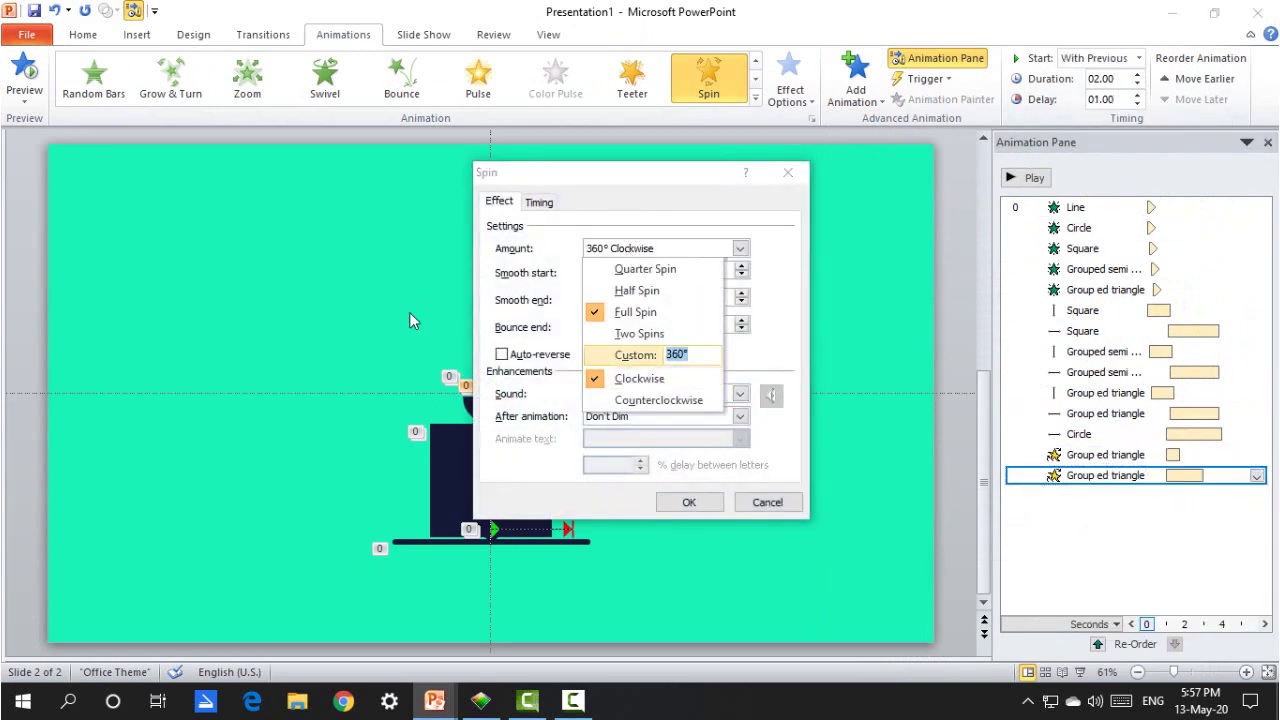
text(90)
key(Return)
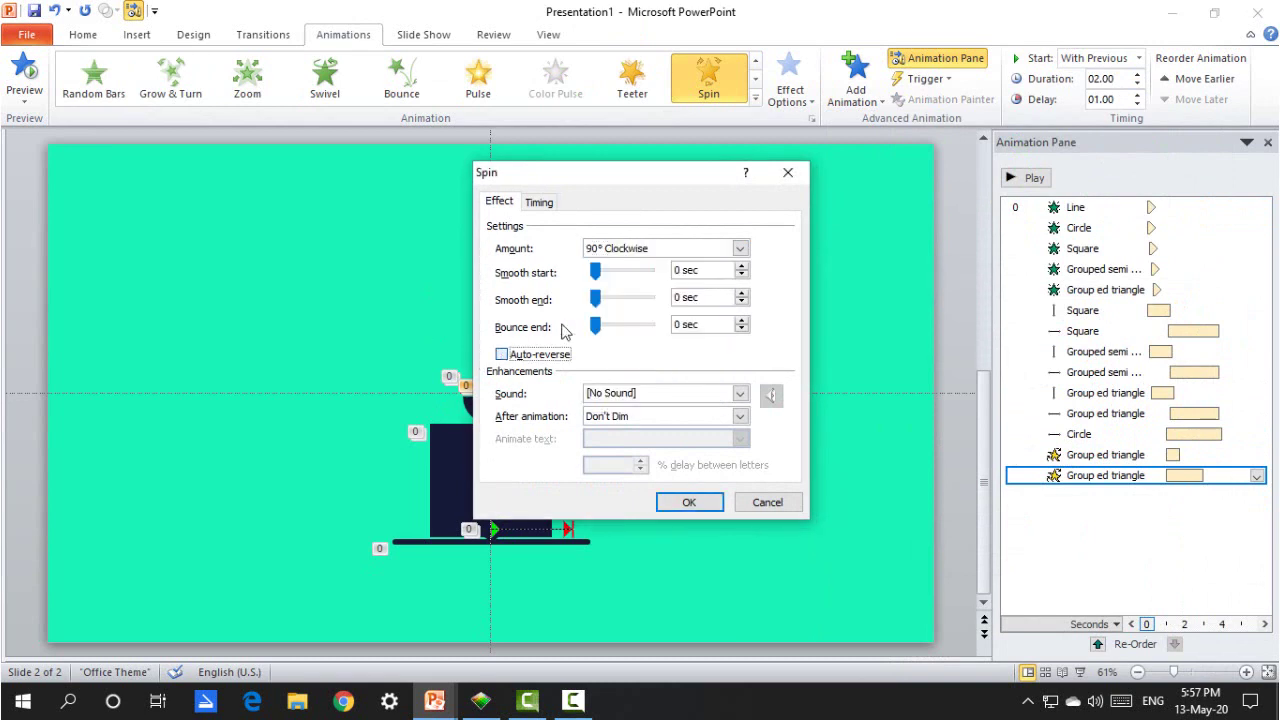
drag(595, 300, 650, 298)
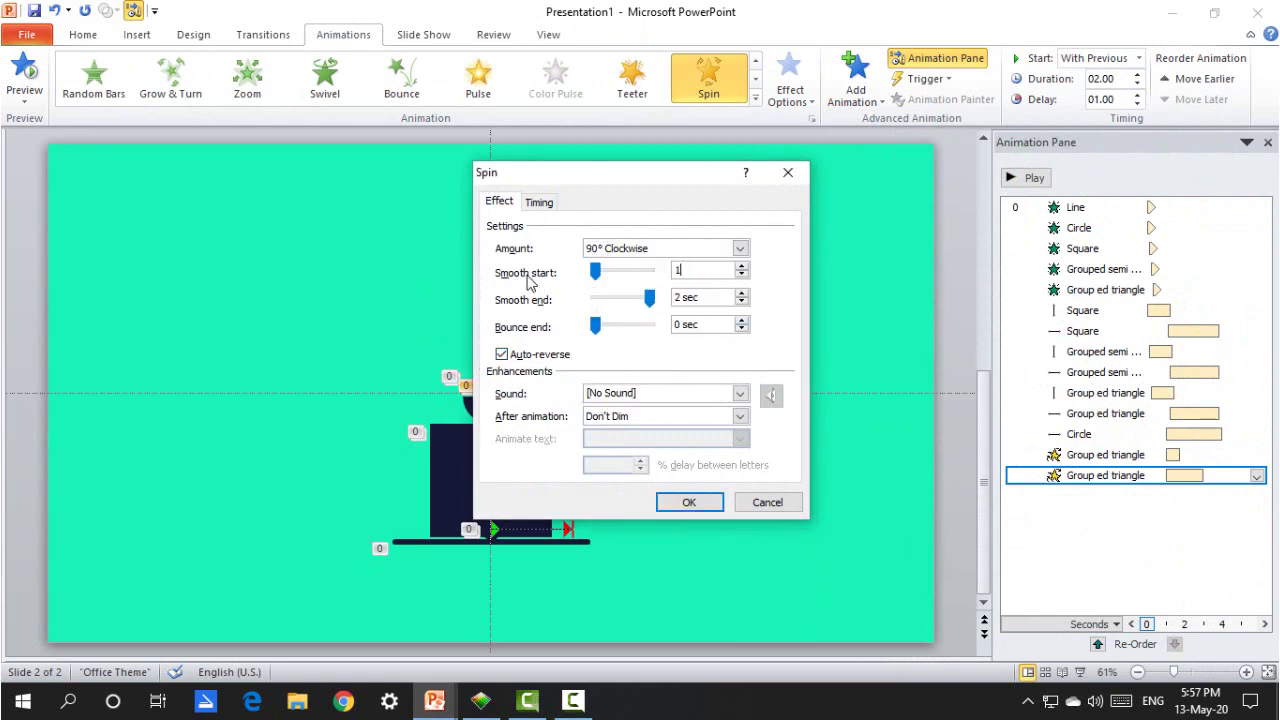
key(Return)
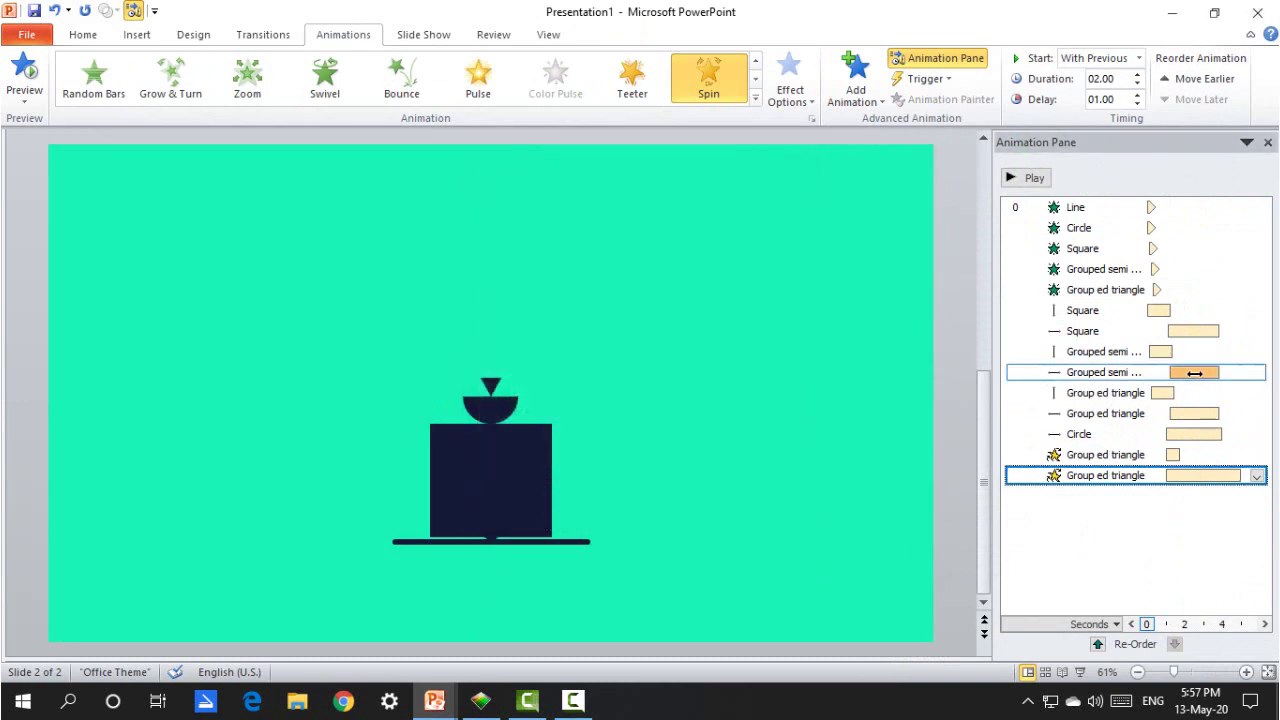
Step: Set the second triangle spin's delay to 1.50 s and its duration to 1.50 s, previewing the animation
click(1136, 95)
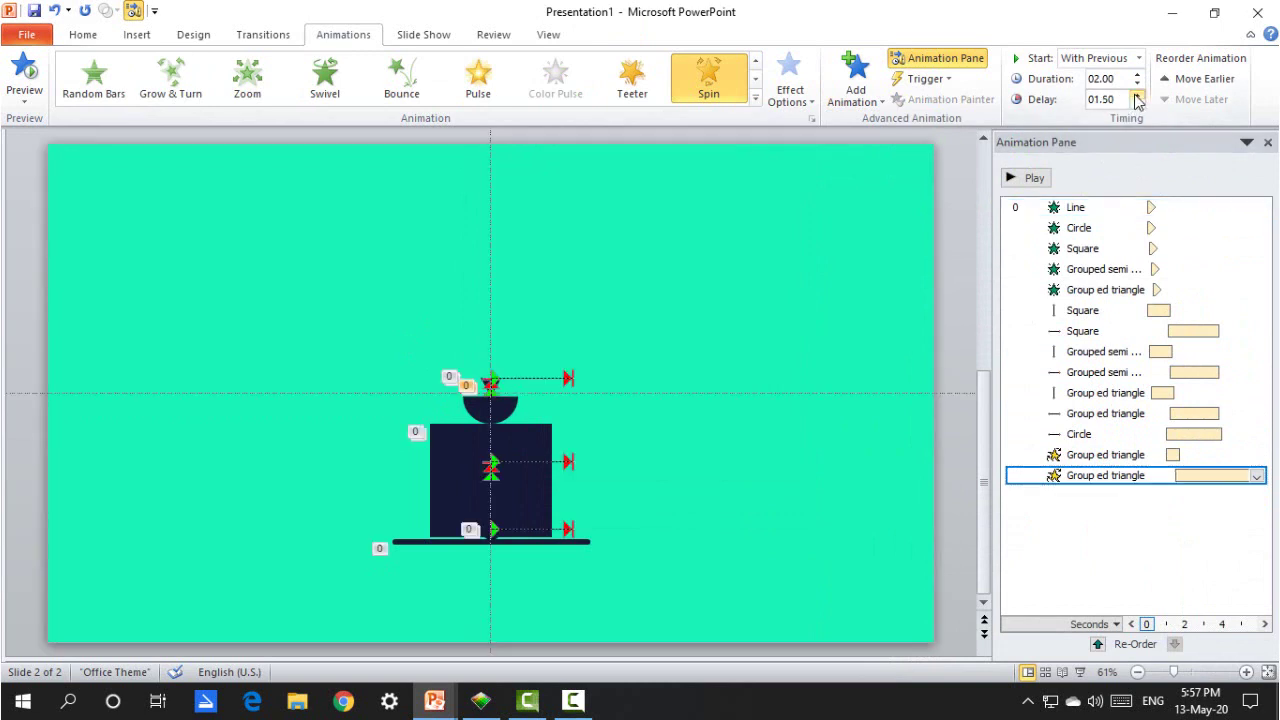
click(1034, 179)
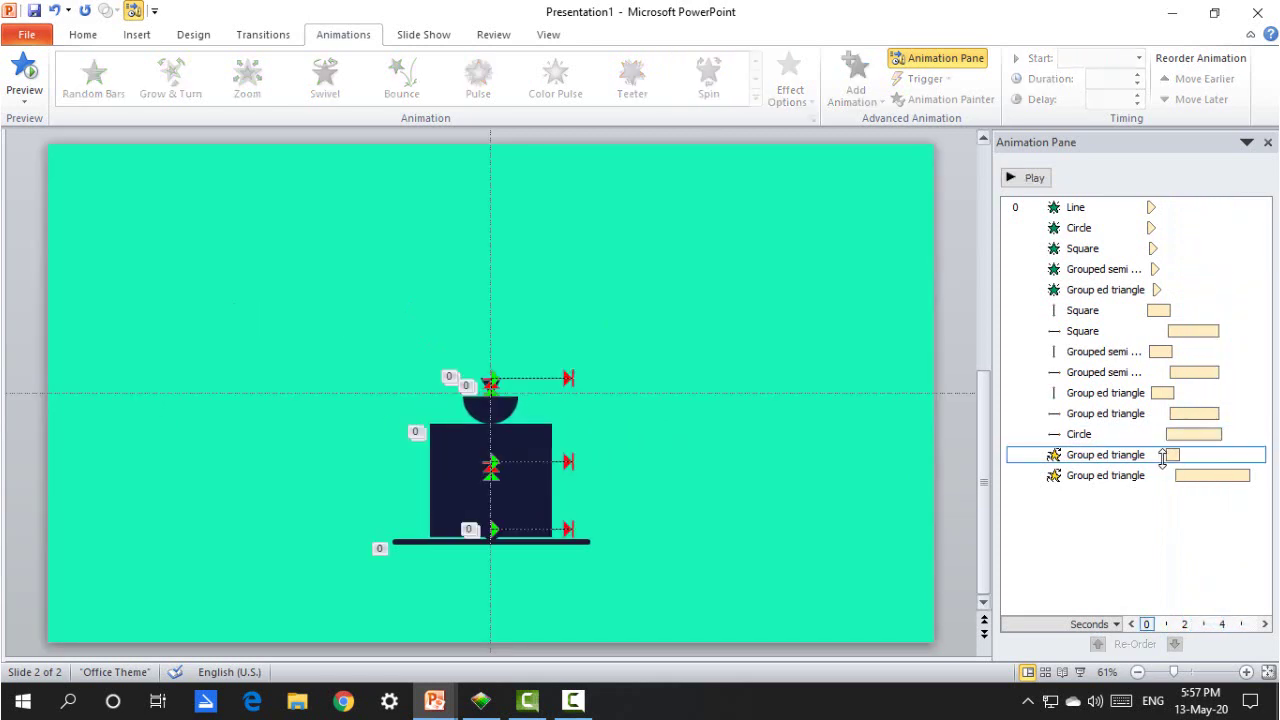
click(1120, 477)
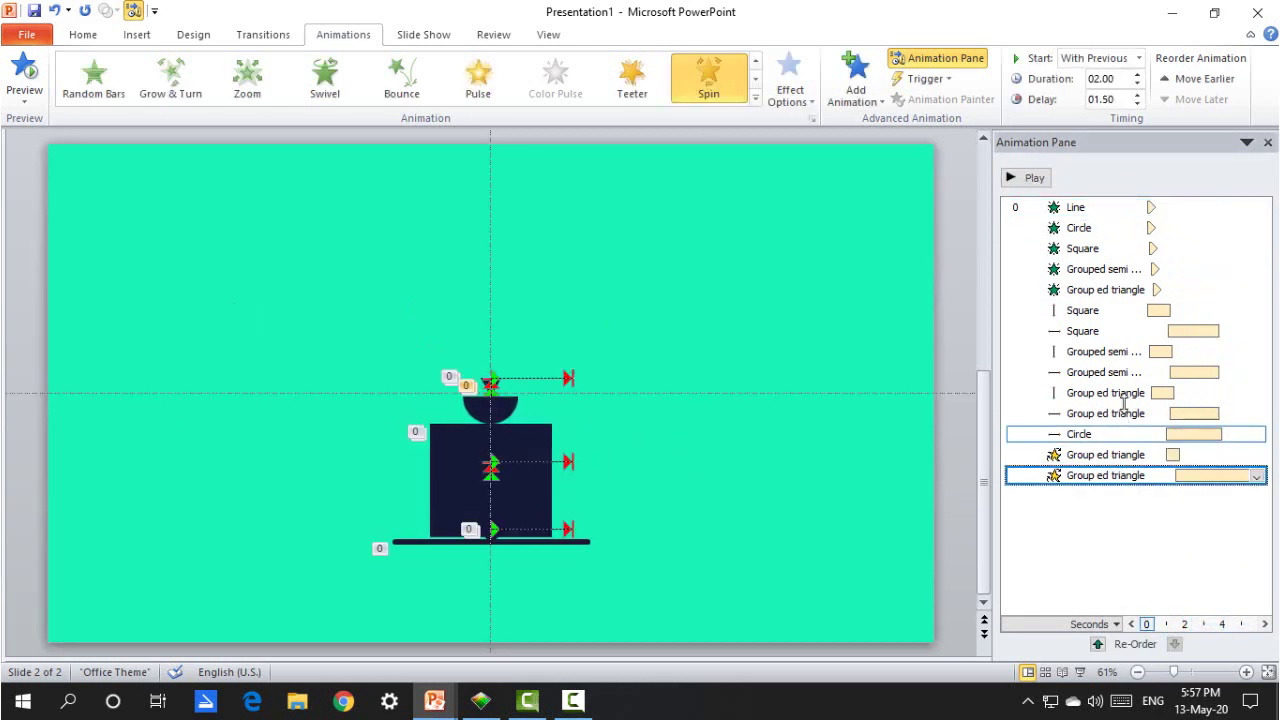
click(1138, 85)
click(1138, 85)
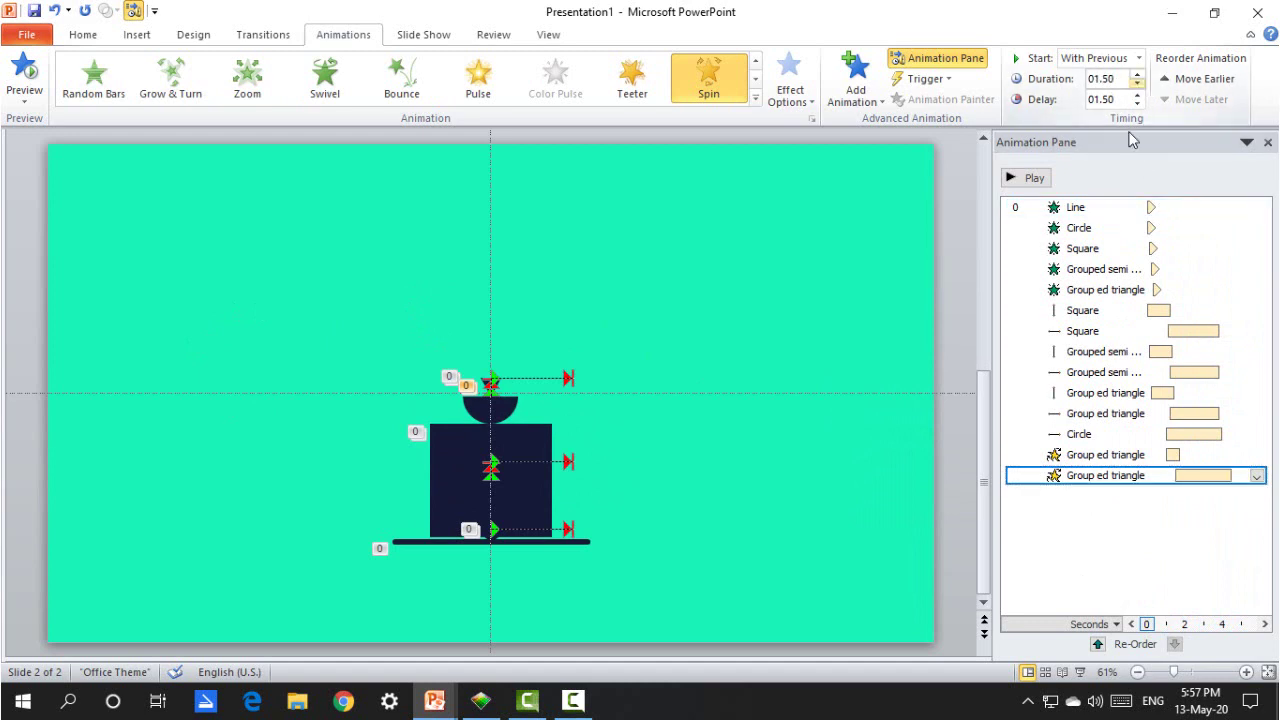
click(1024, 177)
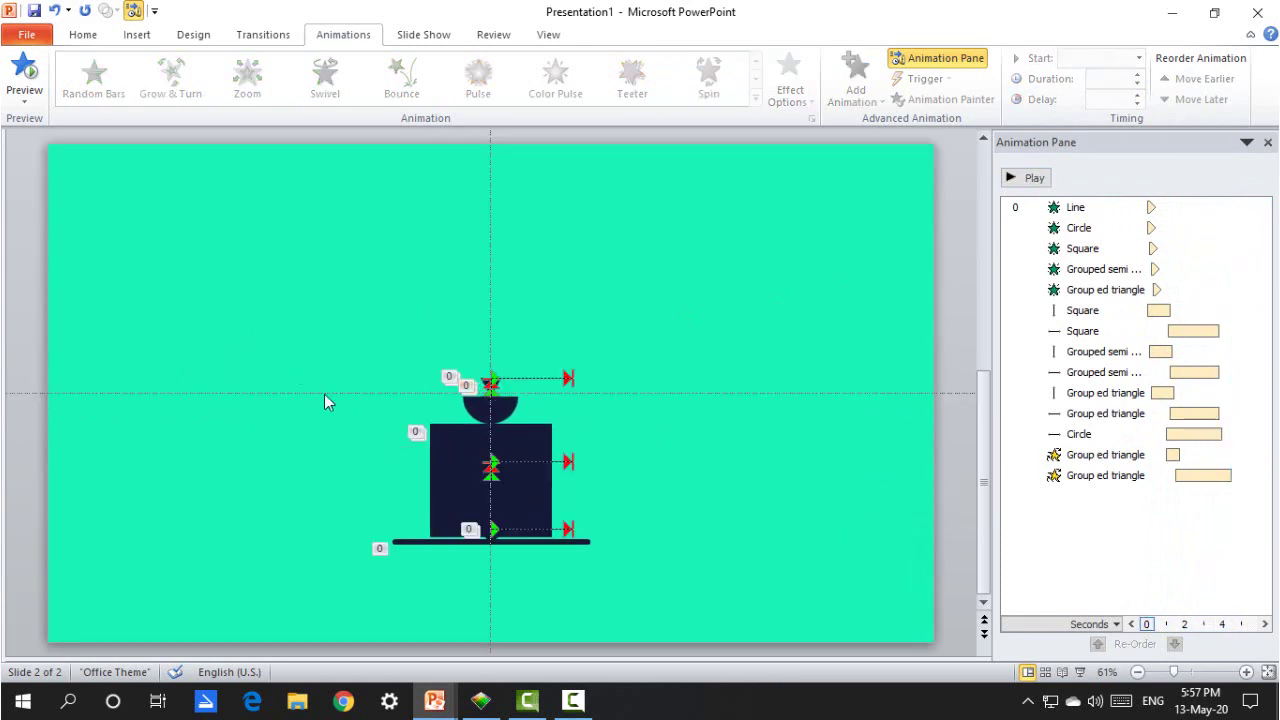
Step: Duplicate the whole animated stack and place the copy on the same baseline to the left of the original
scroll(324, 394, up, 8)
scroll(324, 394, down, 7)
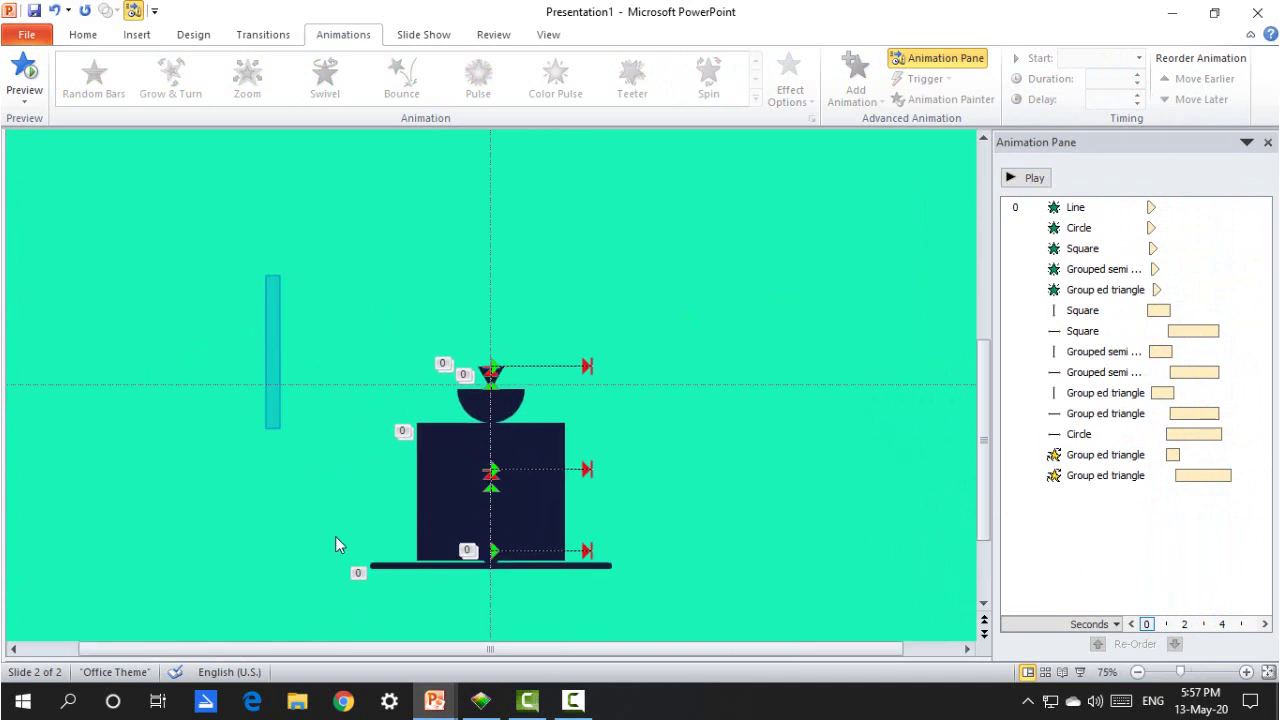
key(ctrl+a)
drag(552, 456, 232, 456)
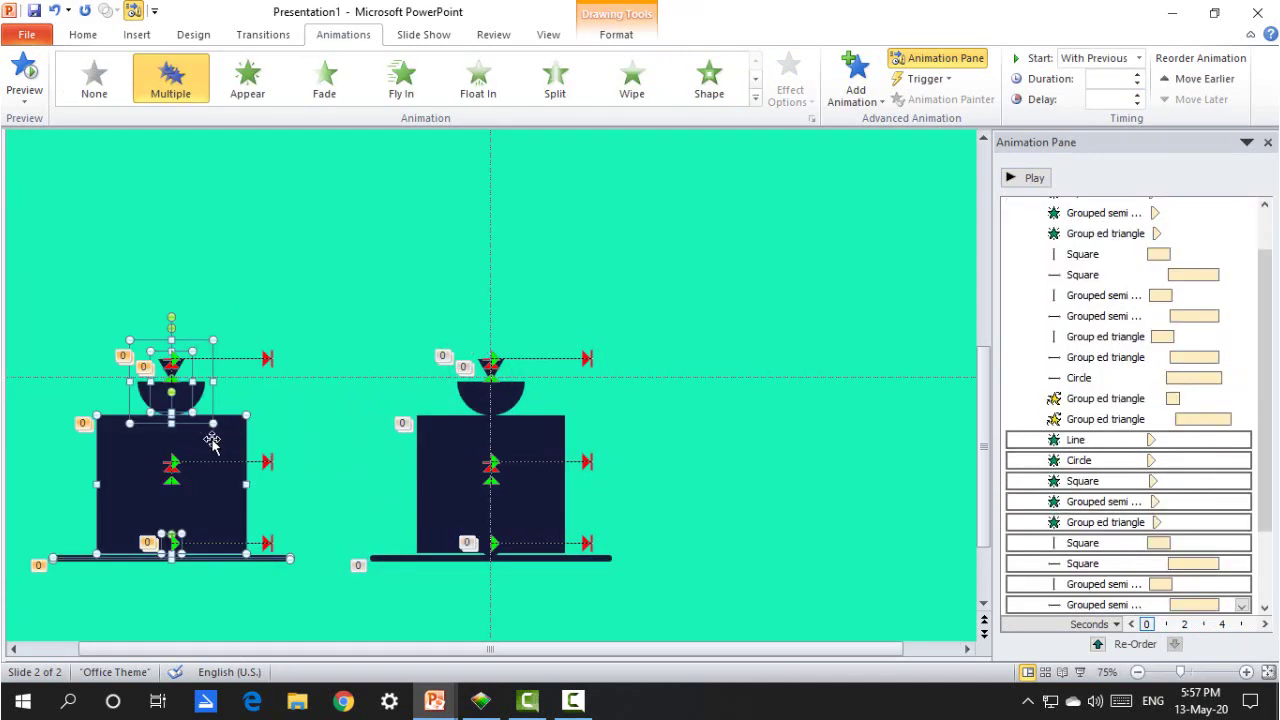
click(462, 349)
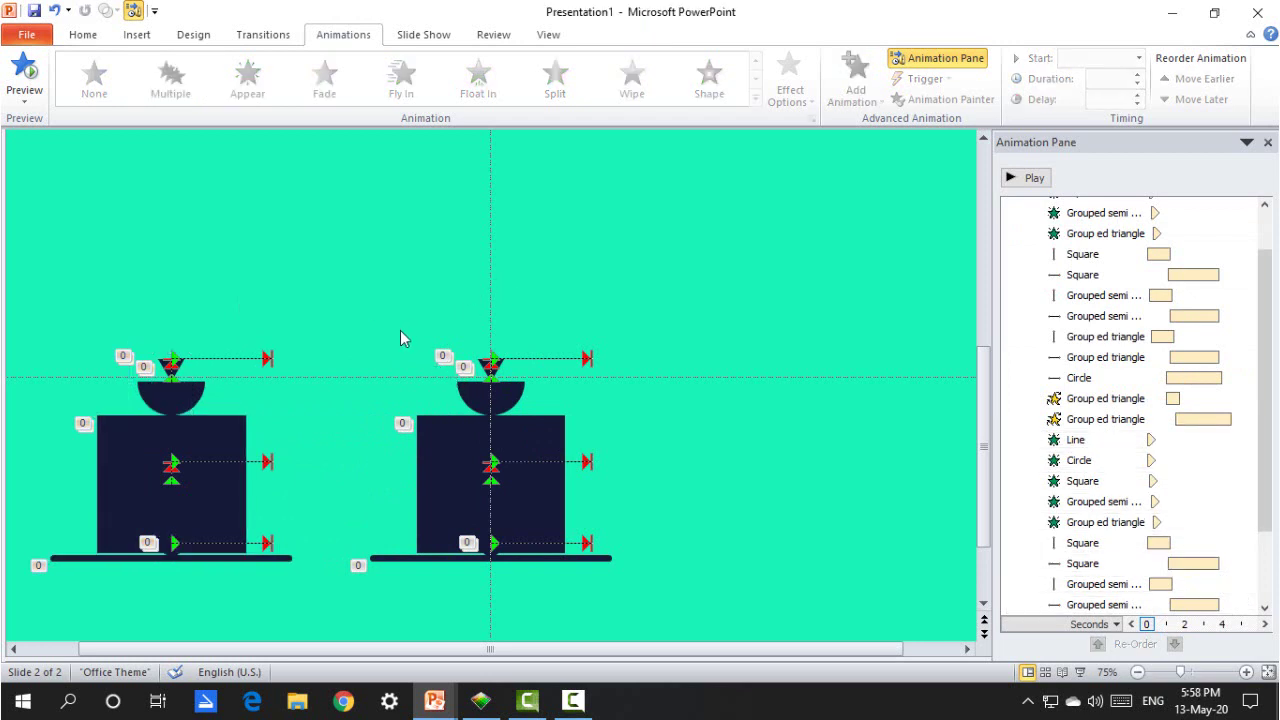
Step: Add a Disappear exit effect to the triangle, semicircle, square, circle and line of the original centre stack
scroll(400, 332, up, 5)
click(484, 367)
click(490, 372)
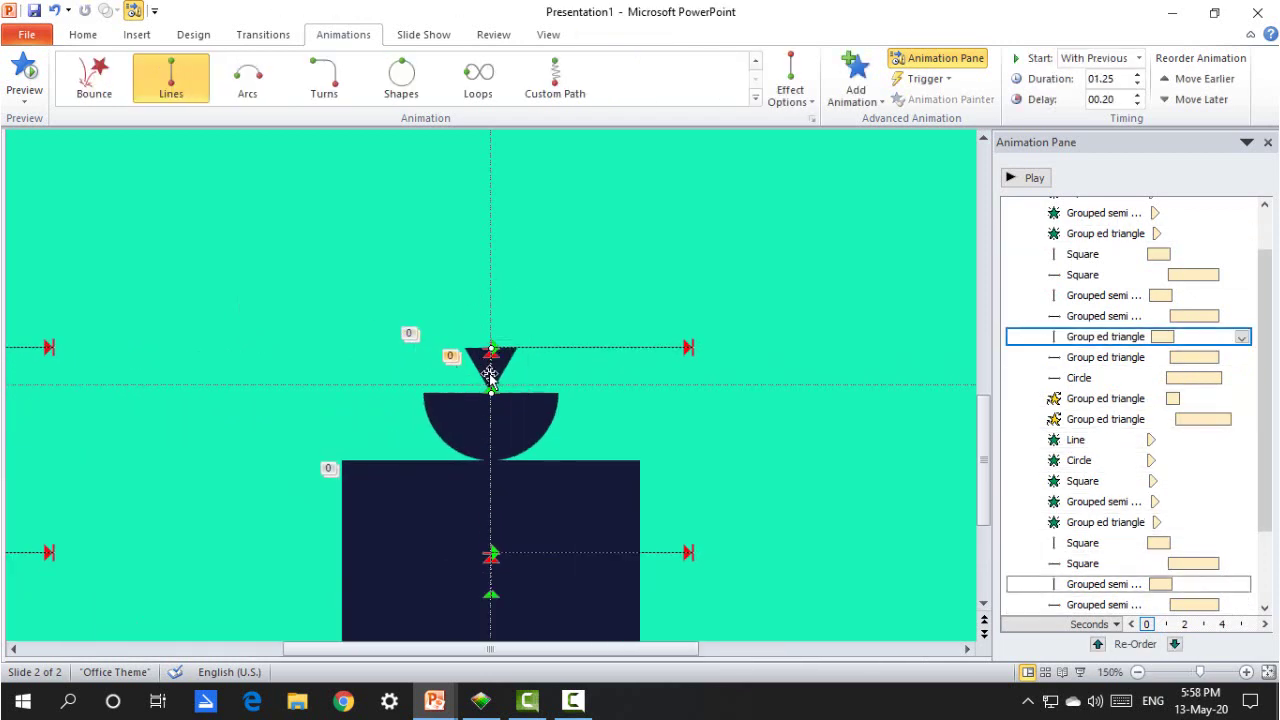
click(493, 388)
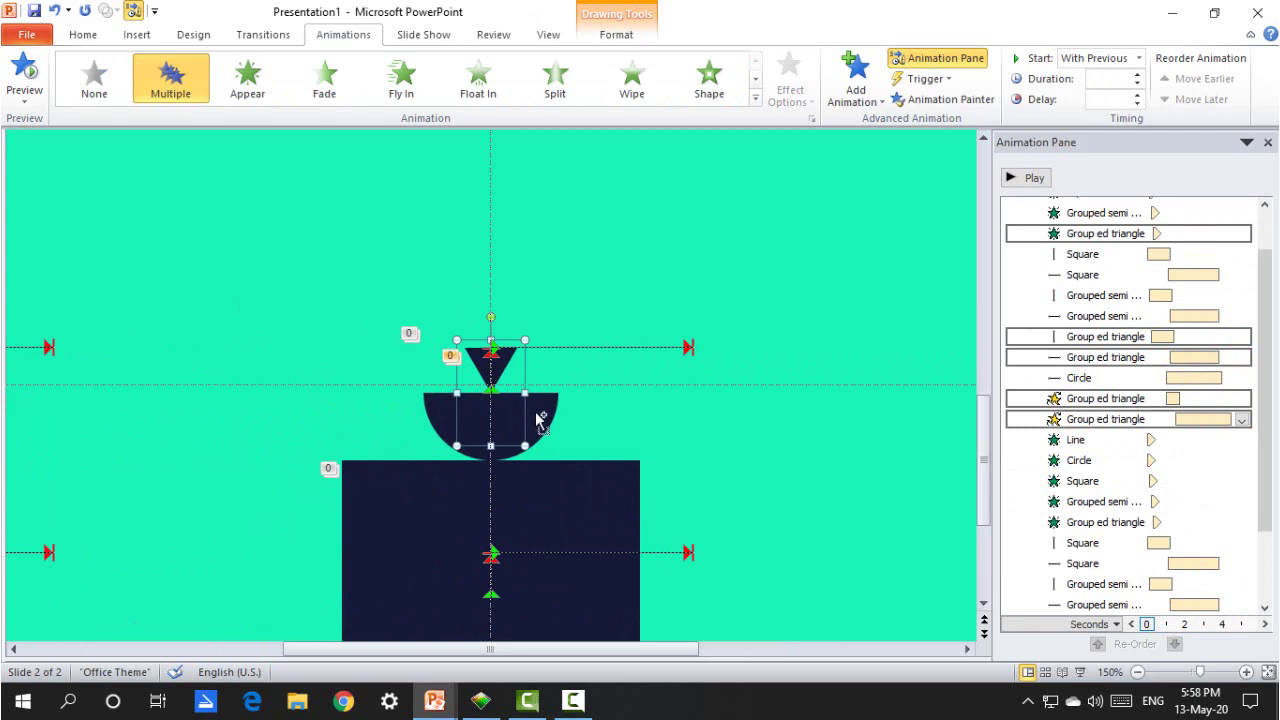
shift+click(563, 500)
scroll(717, 528, down, 3)
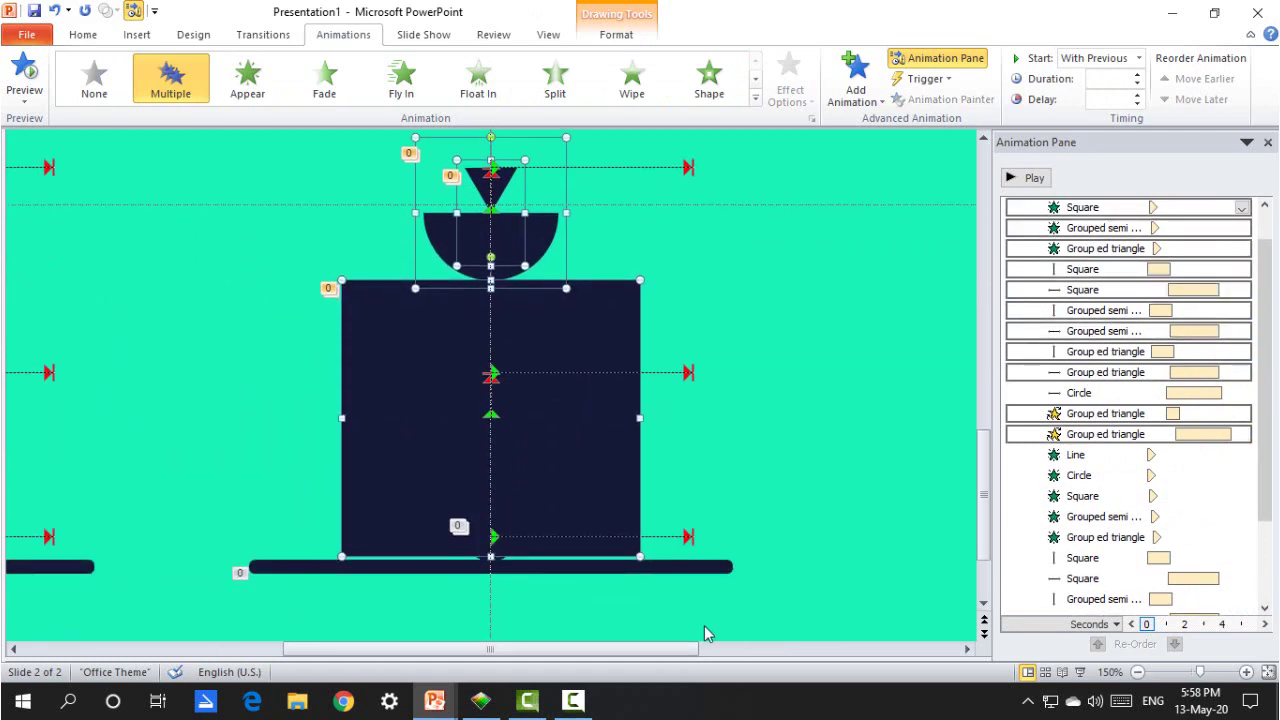
click(490, 537)
shift+click(691, 568)
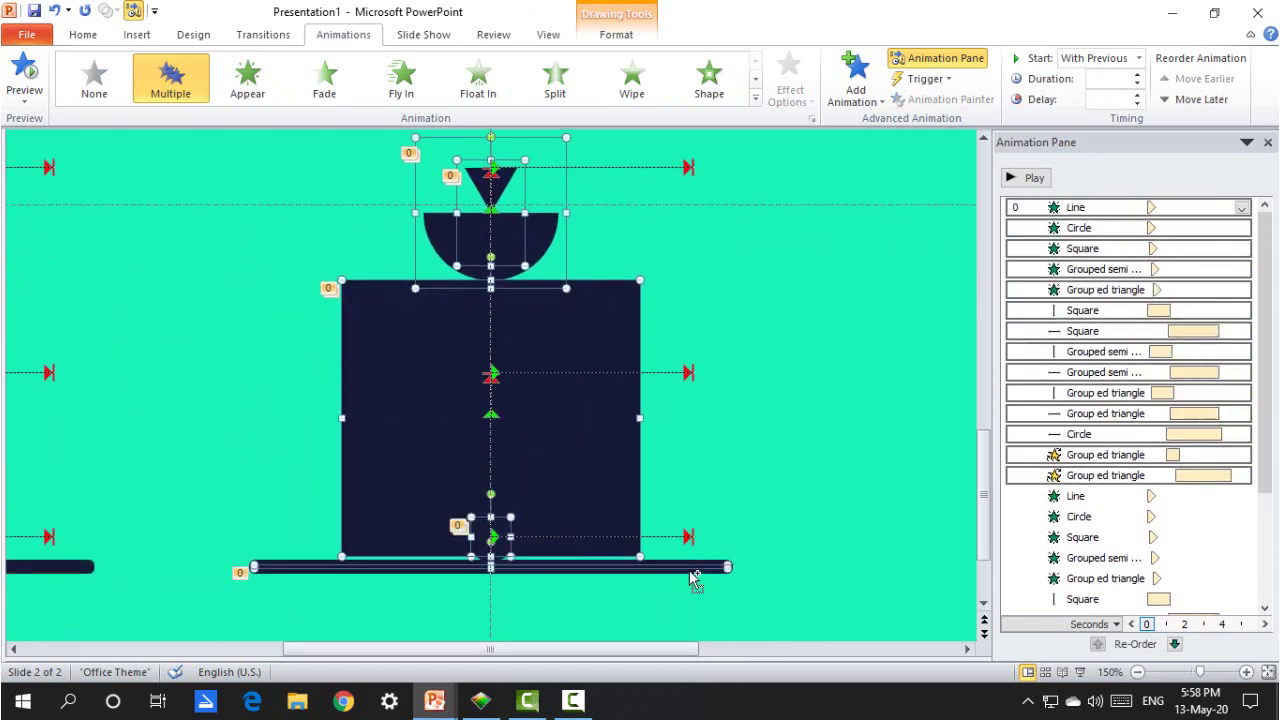
click(855, 80)
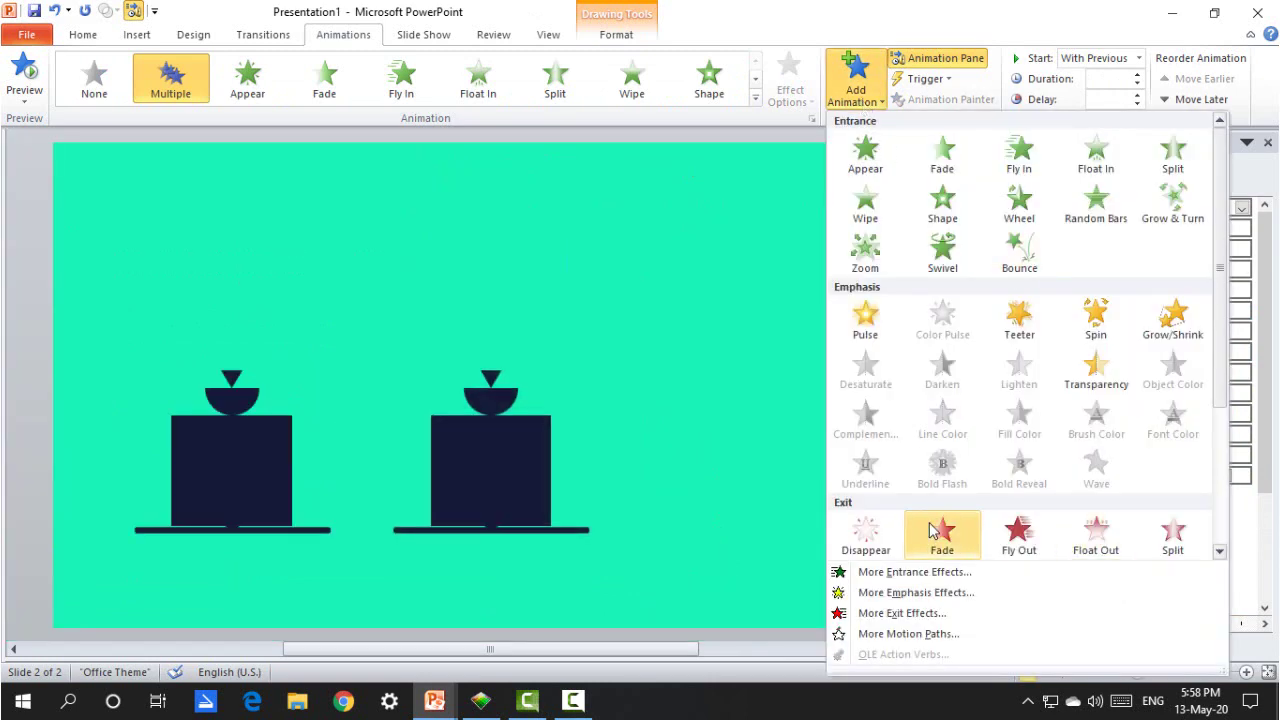
click(866, 533)
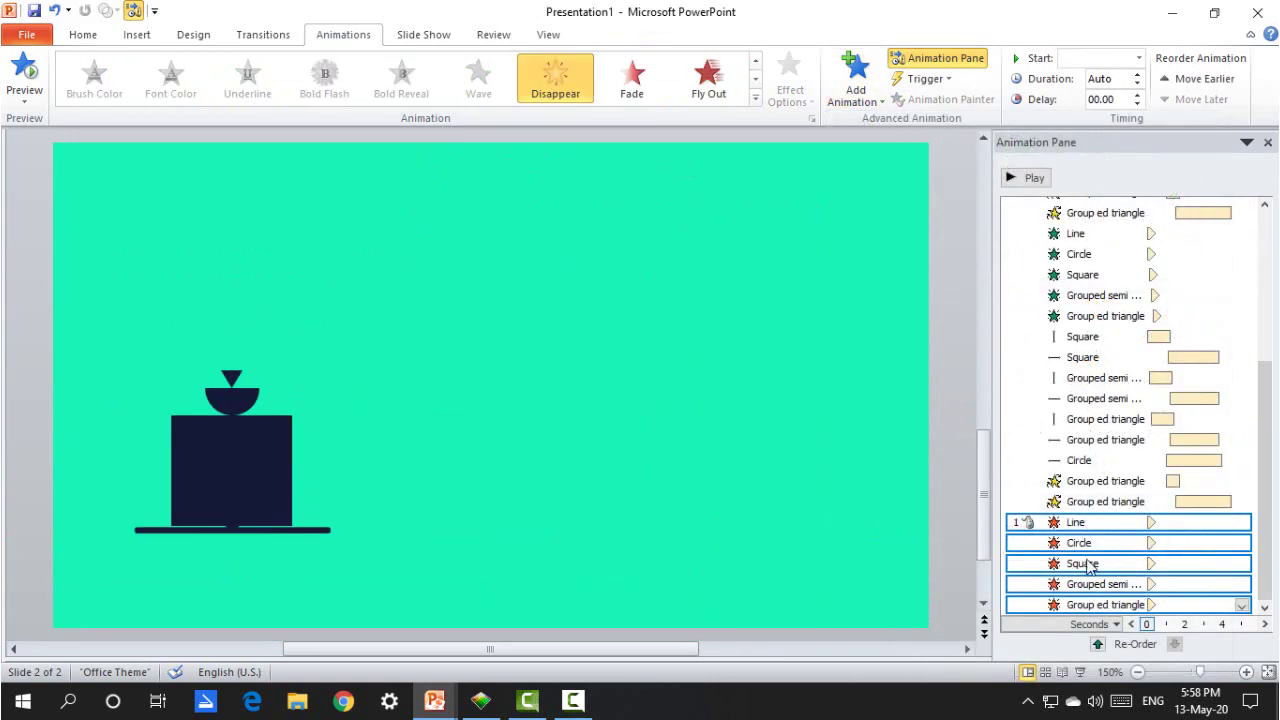
Step: Start the centre stack's Disappear effects With Previous after a 2.50 s delay and preview the slide's animation
right_click(1090, 533)
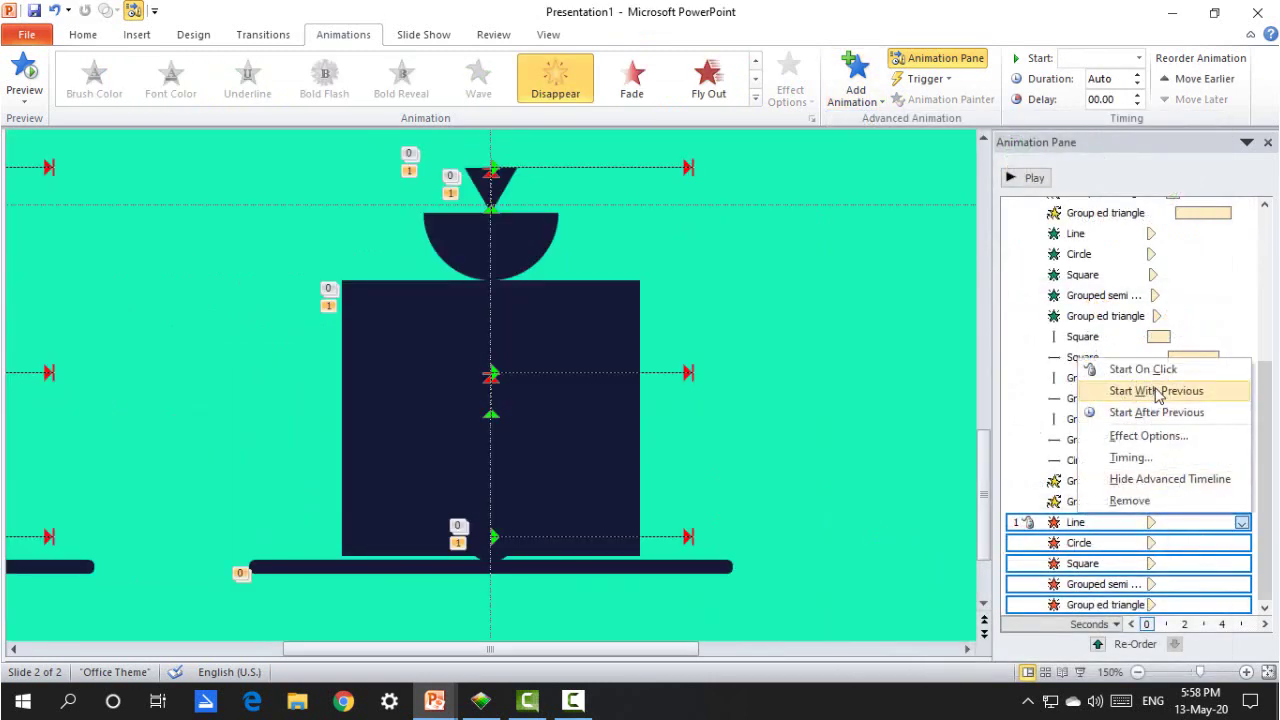
click(1137, 390)
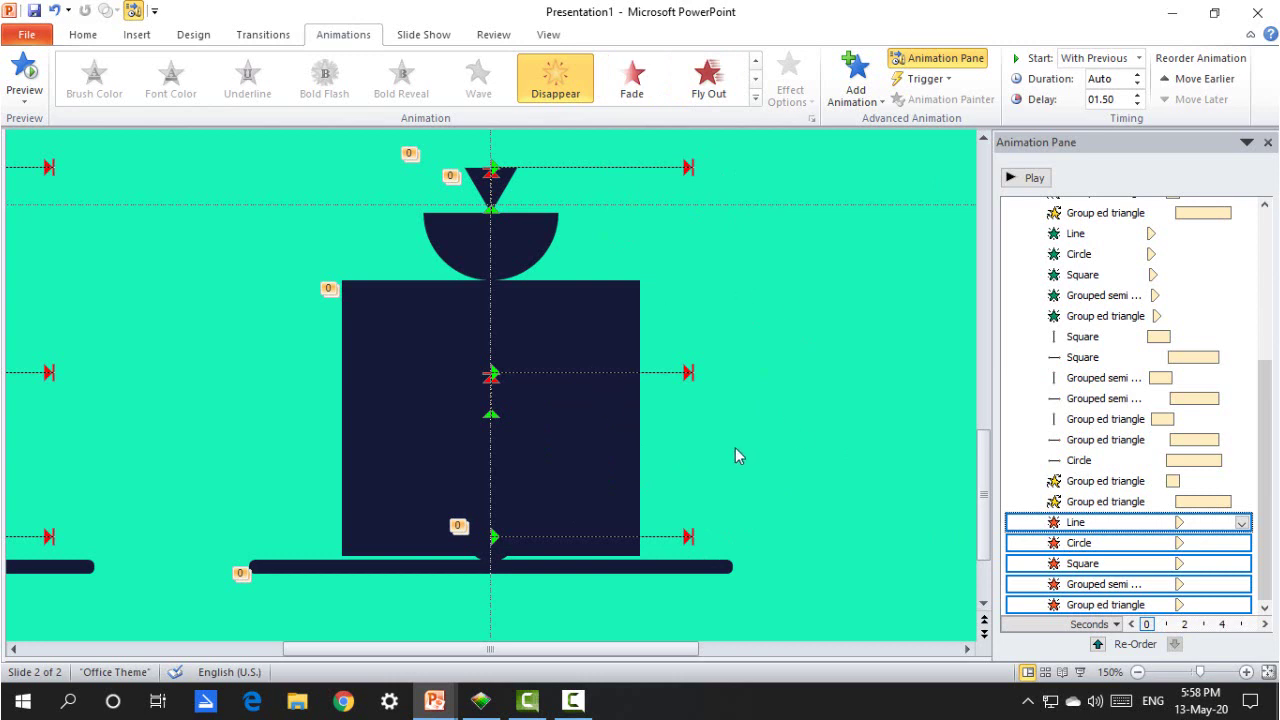
scroll(888, 406, down, 5)
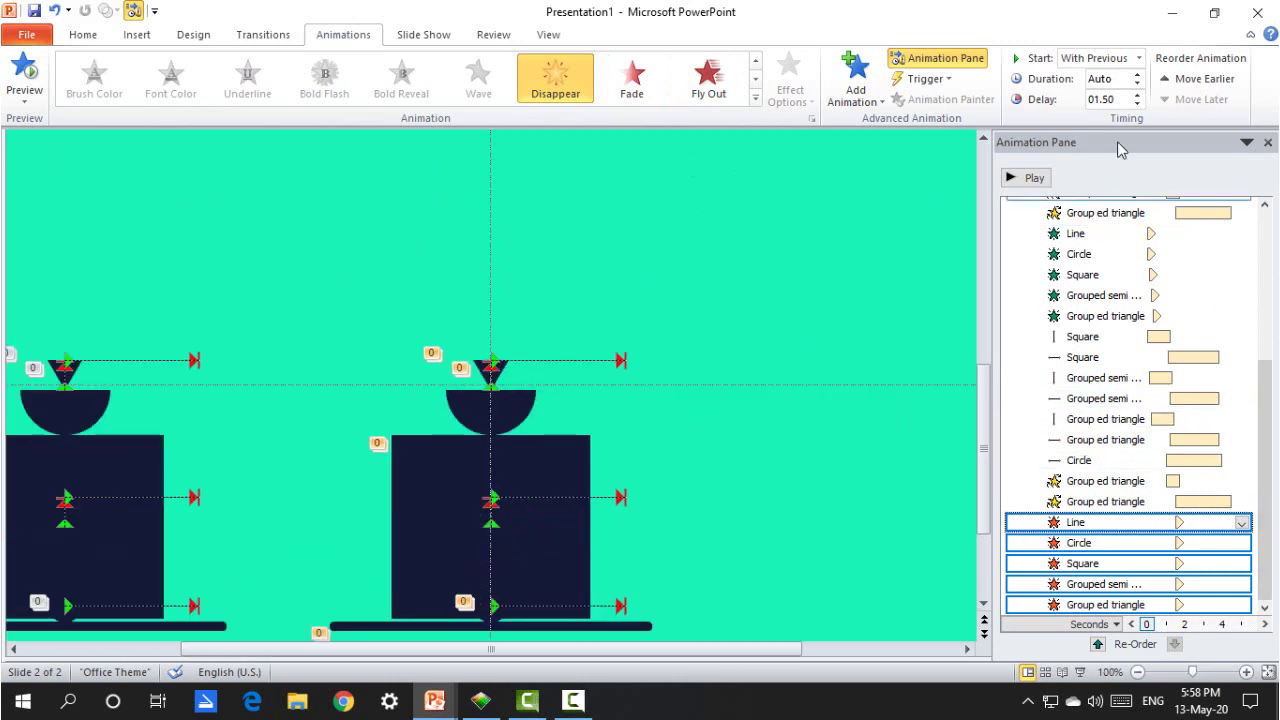
click(1138, 94)
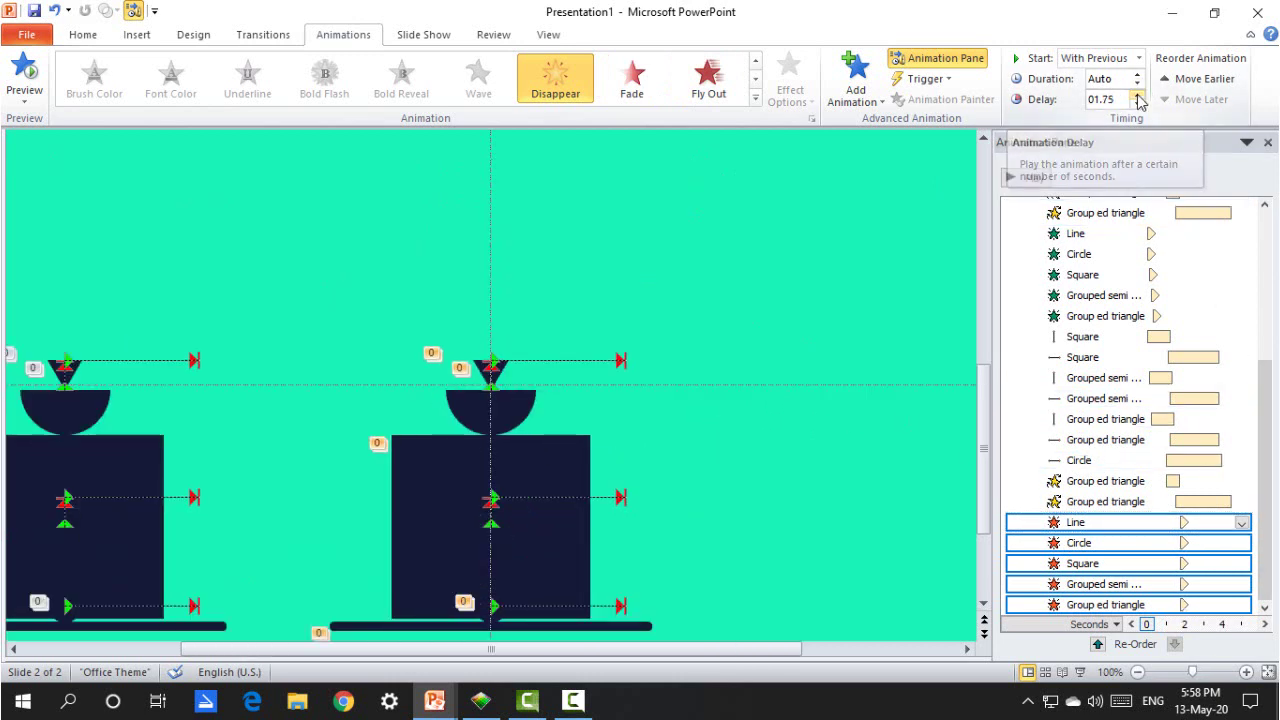
click(1138, 94)
click(1138, 94)
click(1138, 94)
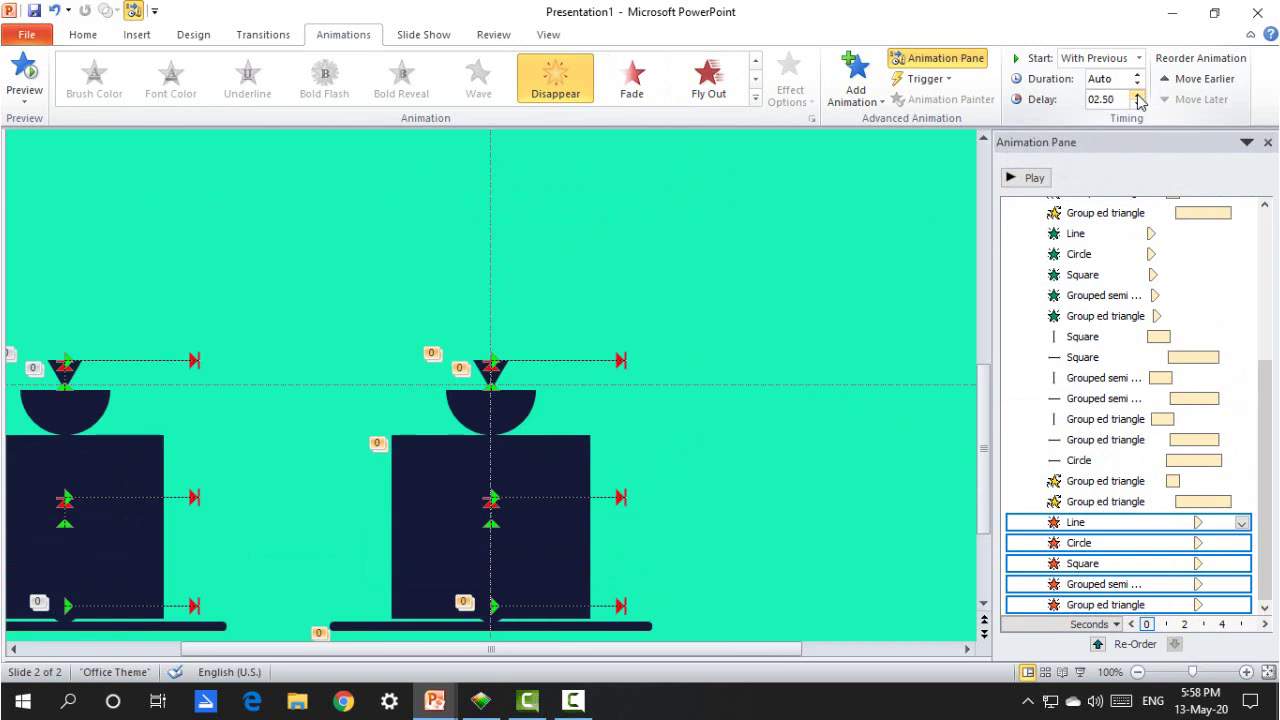
click(1024, 177)
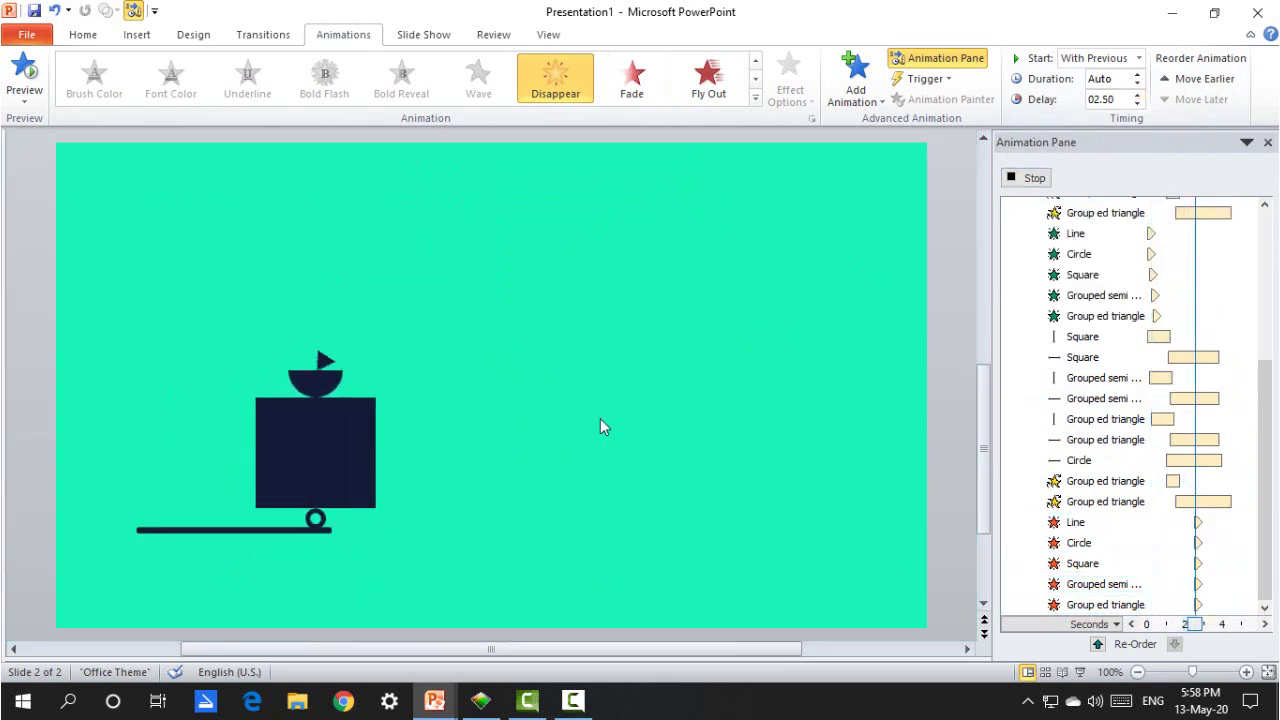
click(1024, 177)
click(1022, 179)
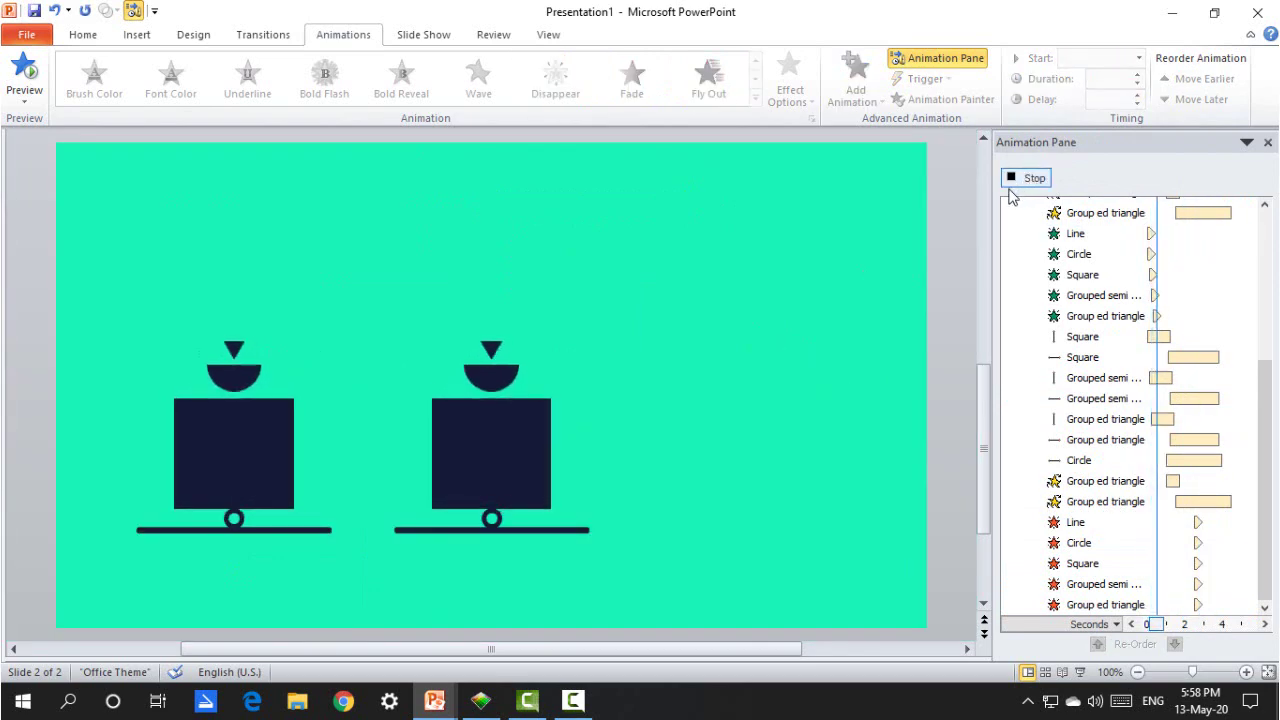
click(568, 364)
click(726, 288)
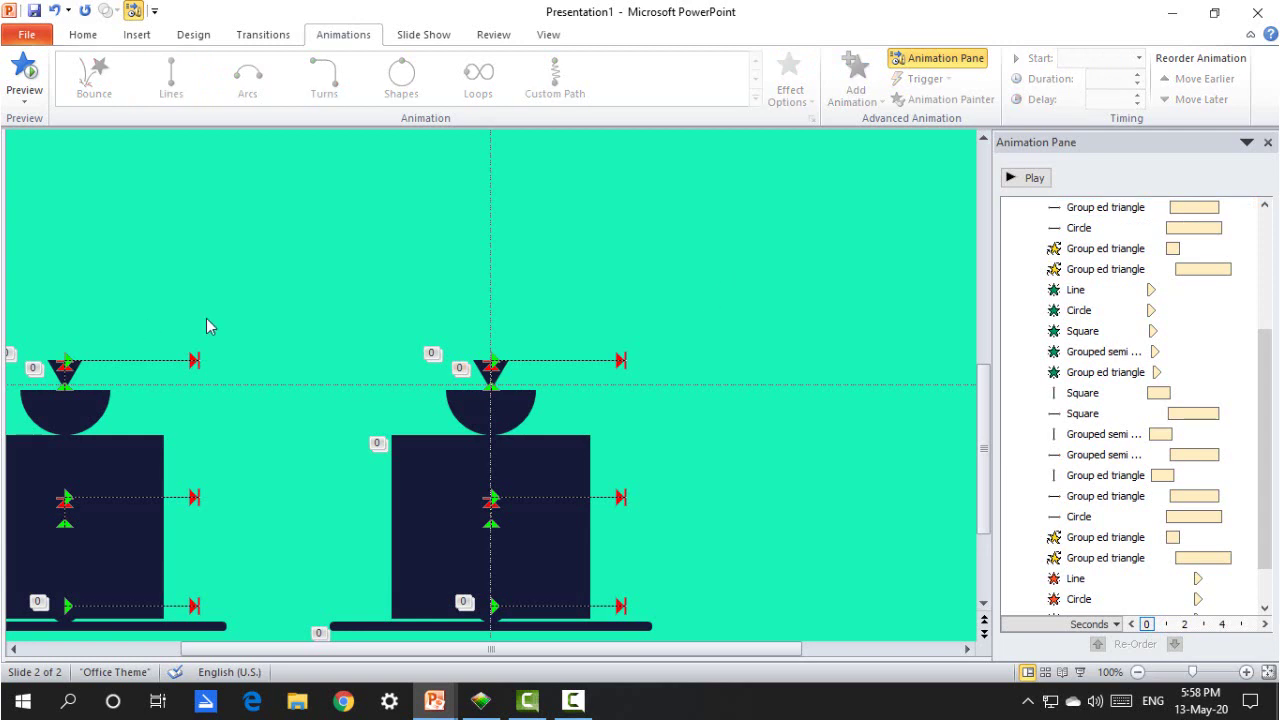
Step: Fill the copied left stack's circle with the recent dark navy and change its base line's outline to the background green
scroll(212, 330, down, 3)
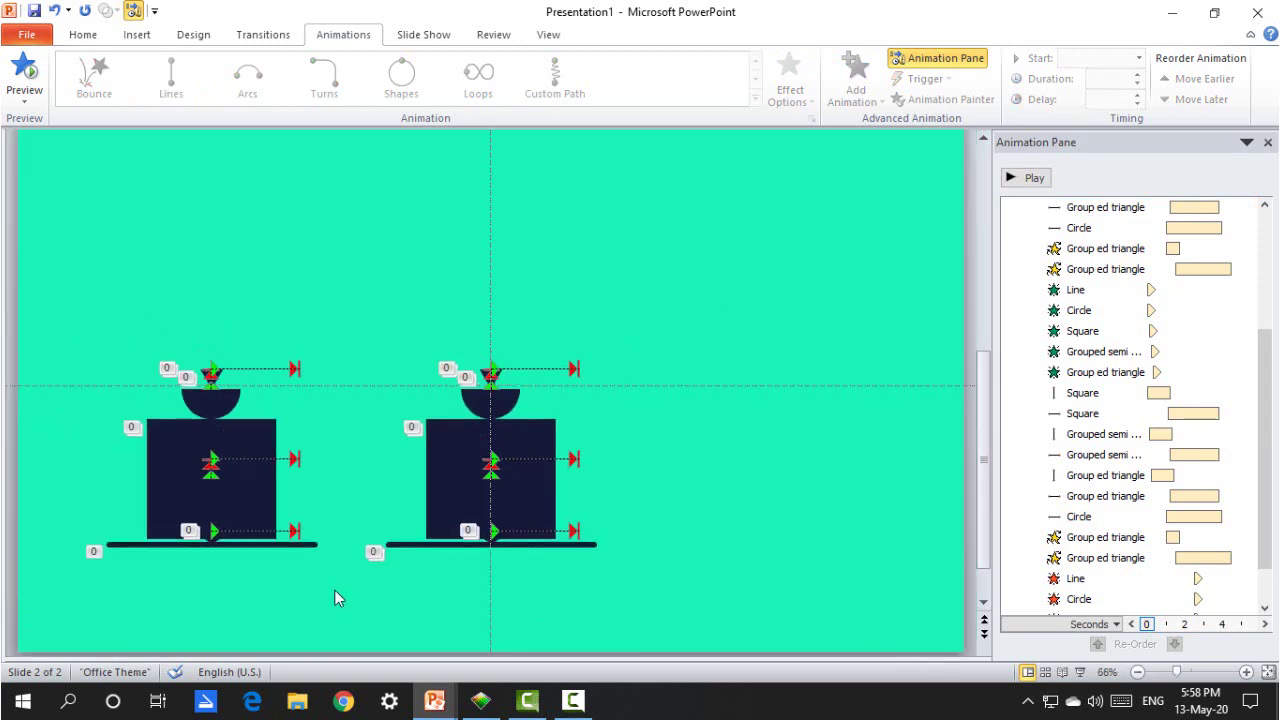
drag(334, 589, 63, 270)
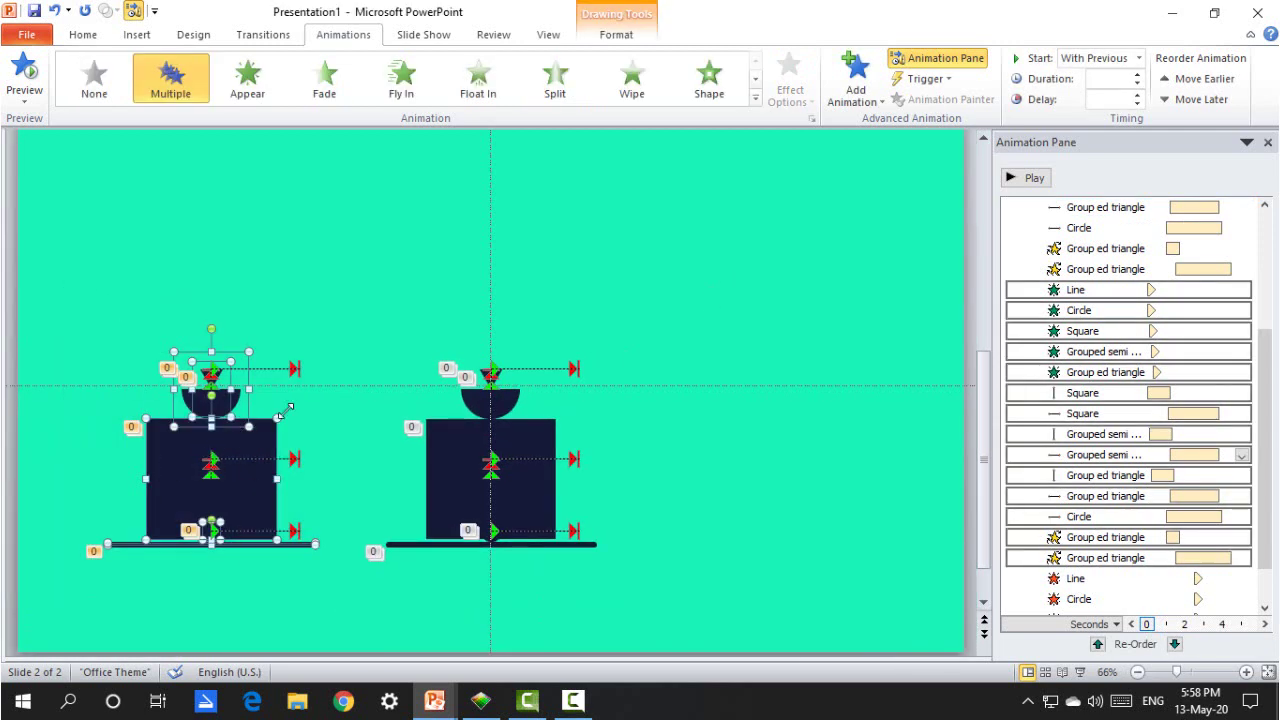
click(315, 413)
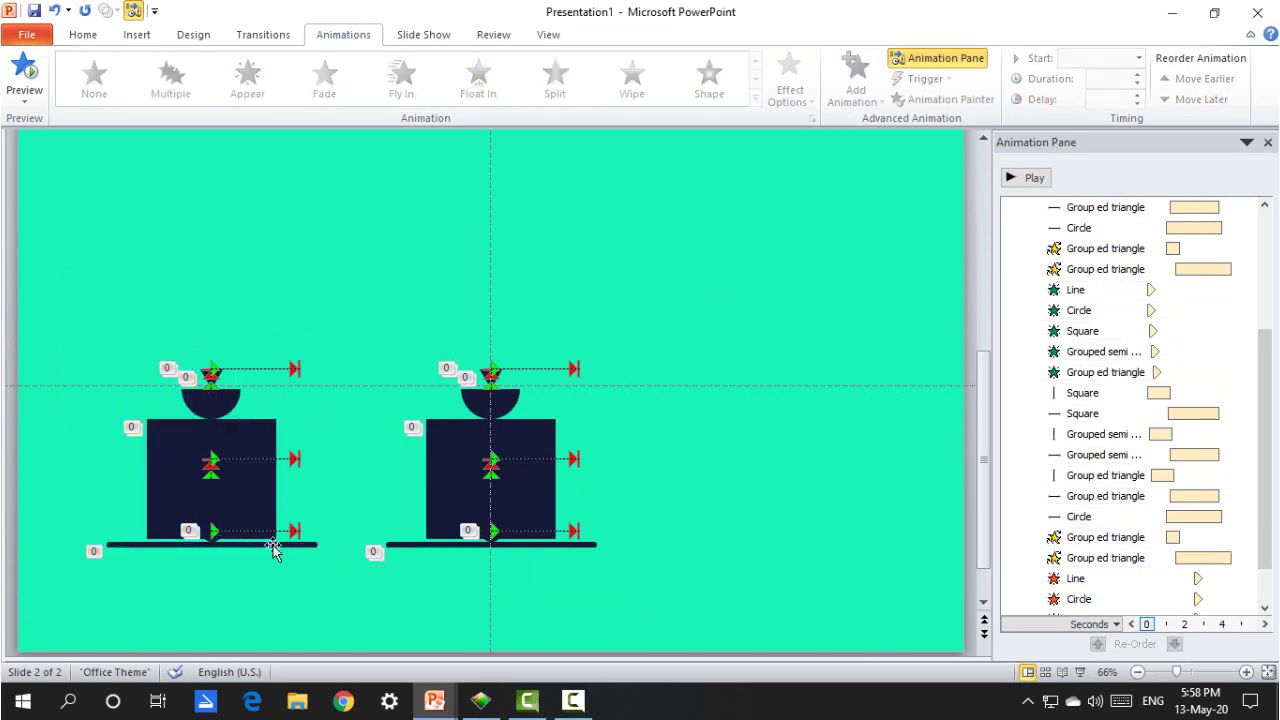
click(211, 532)
click(617, 36)
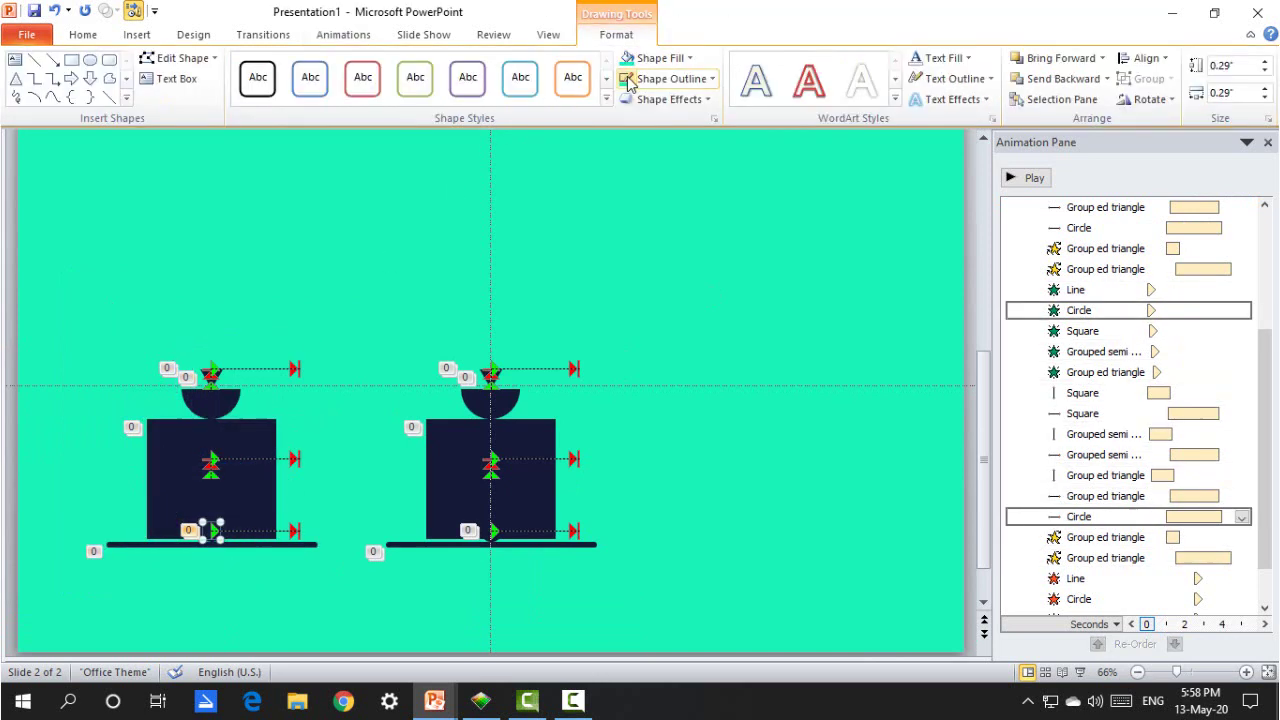
click(647, 60)
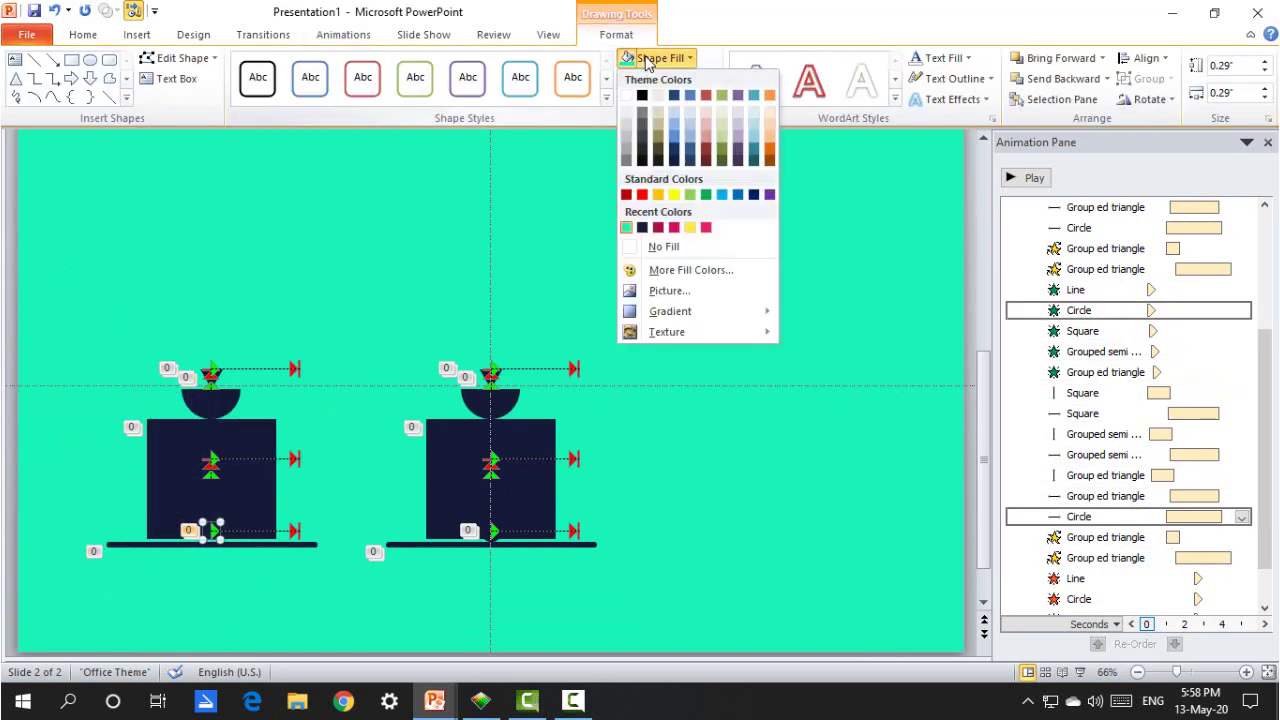
click(642, 227)
click(303, 548)
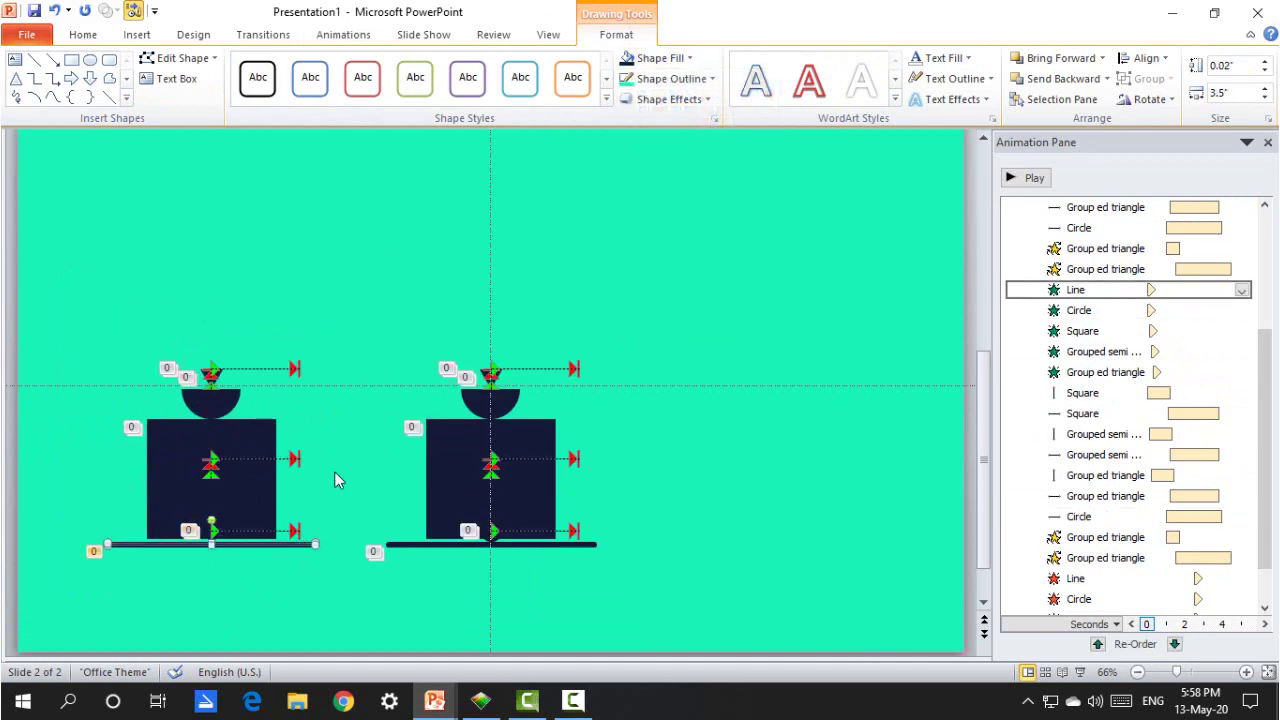
click(665, 78)
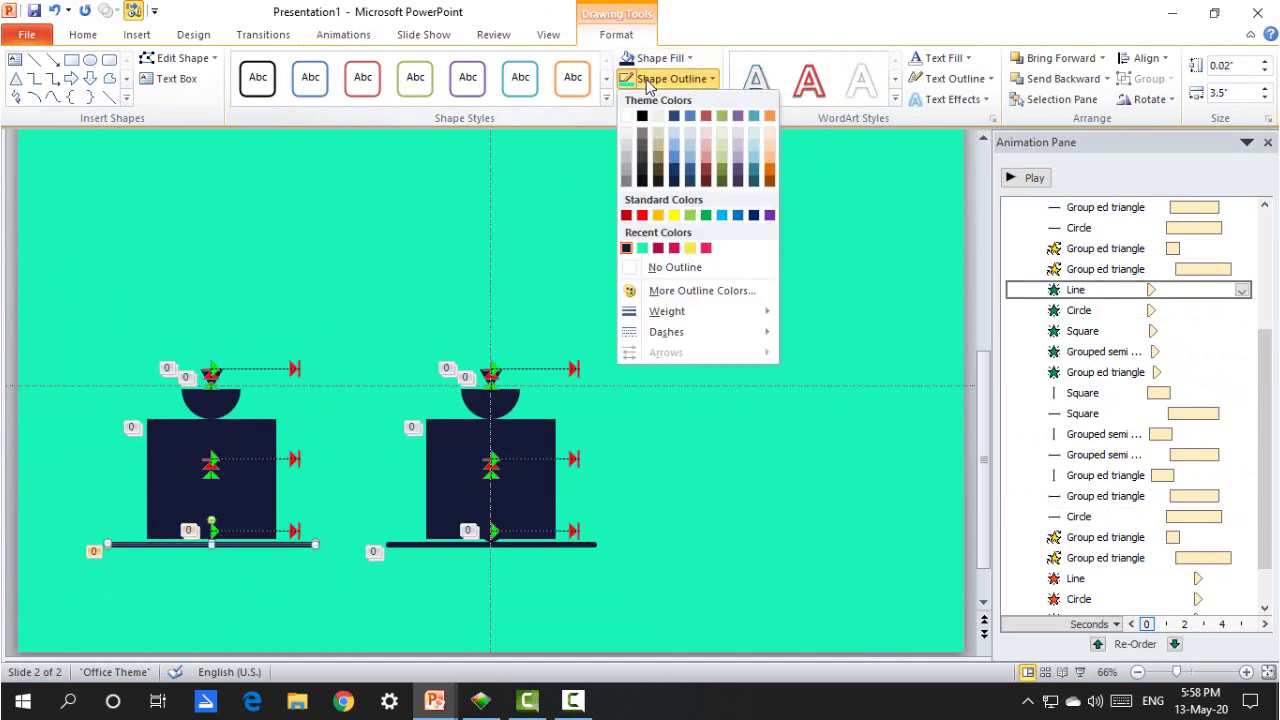
click(640, 250)
Step: Recolour the fills of the left stack's square and semicircle to match the green background
click(258, 450)
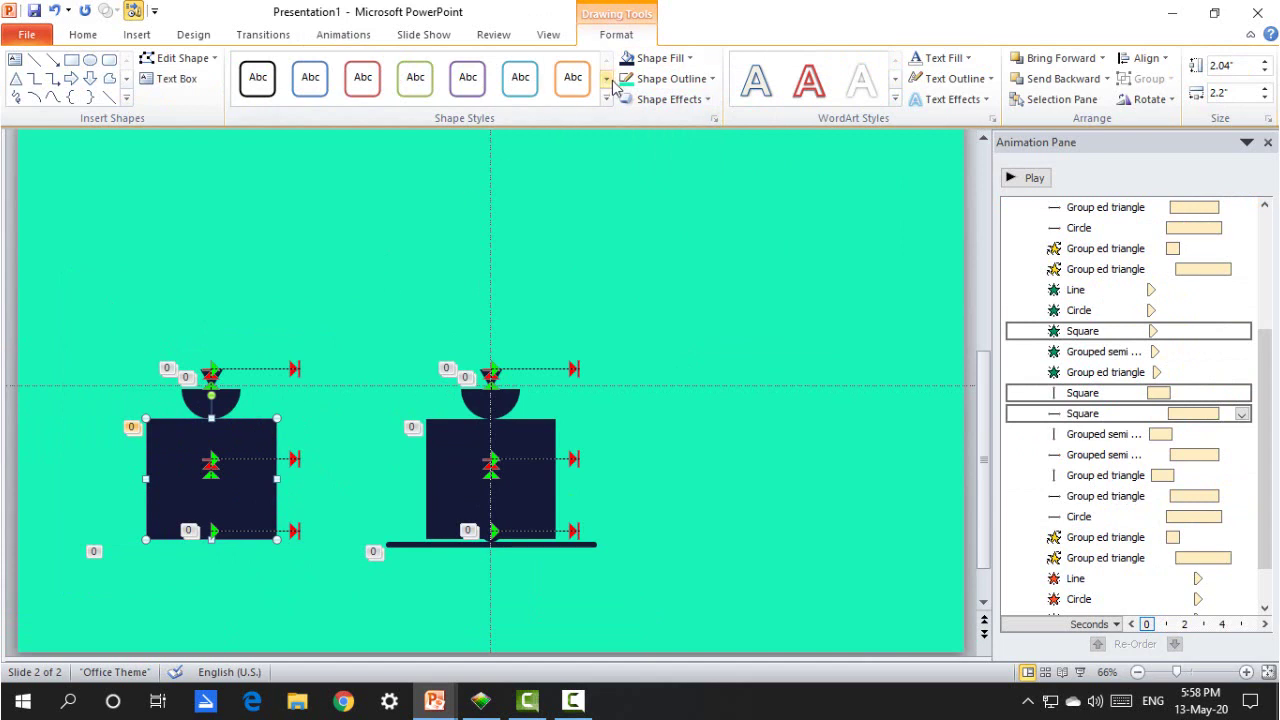
click(652, 58)
click(660, 246)
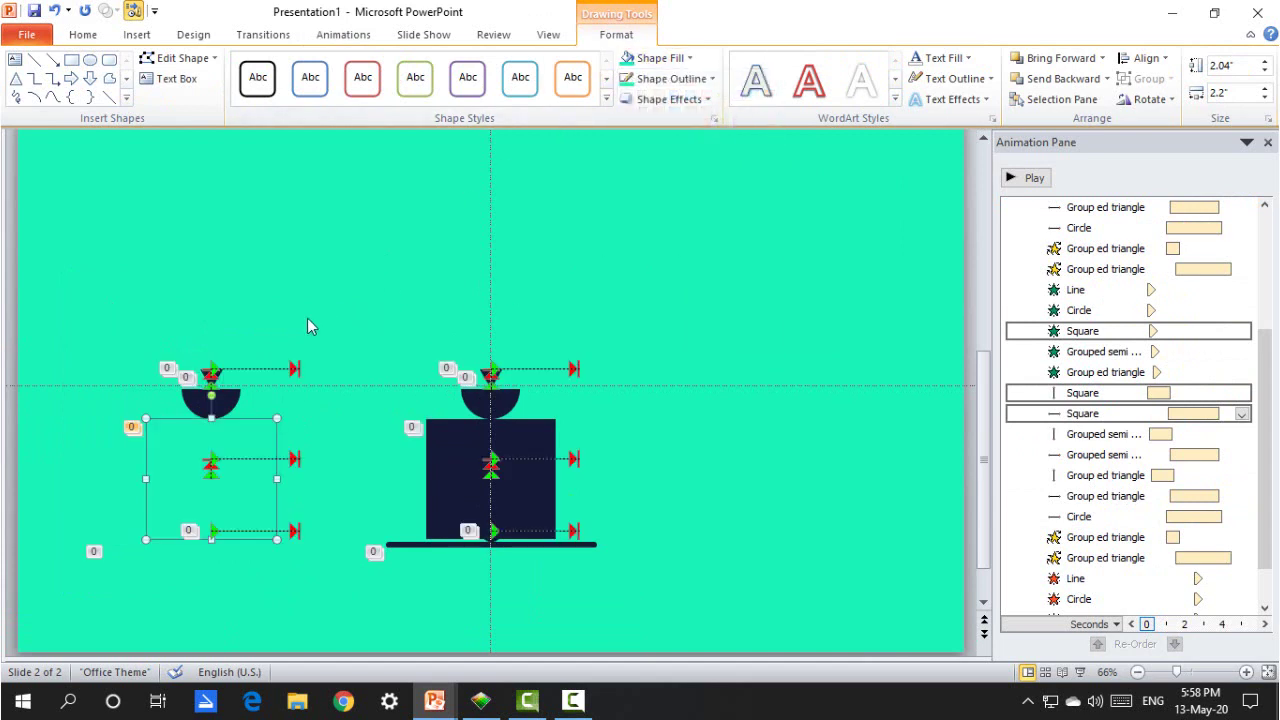
click(223, 397)
click(222, 399)
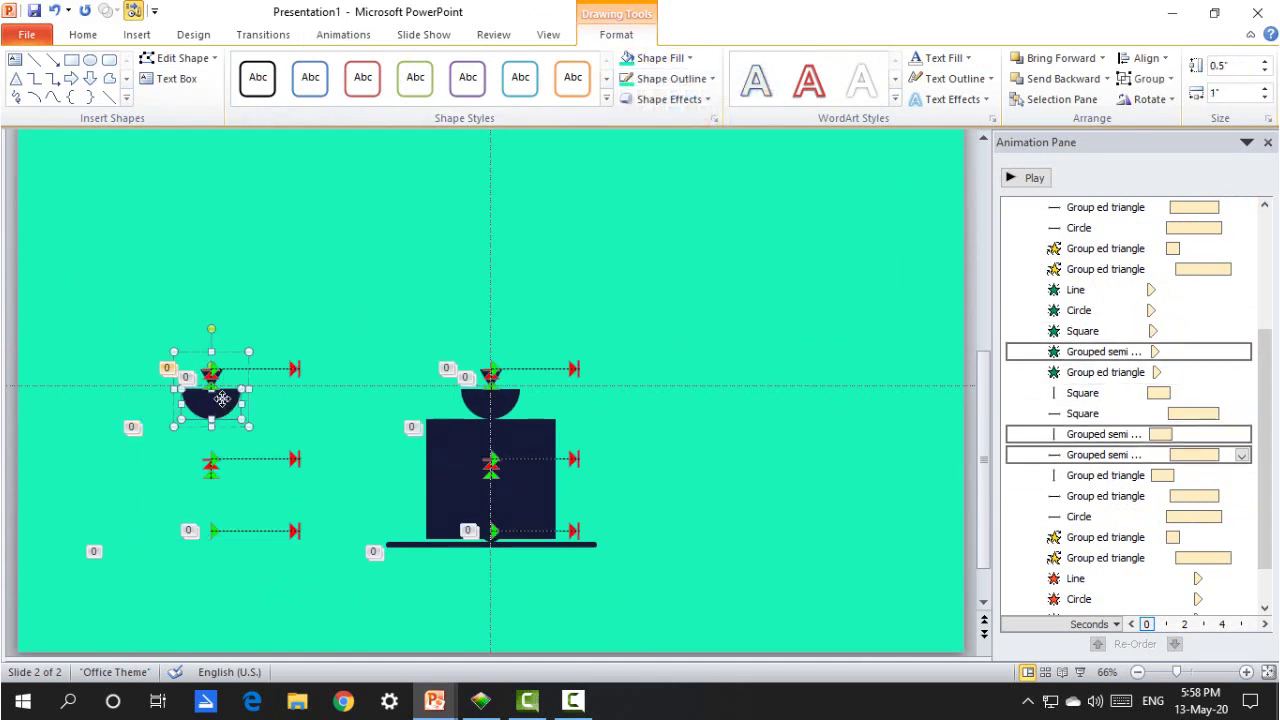
click(645, 58)
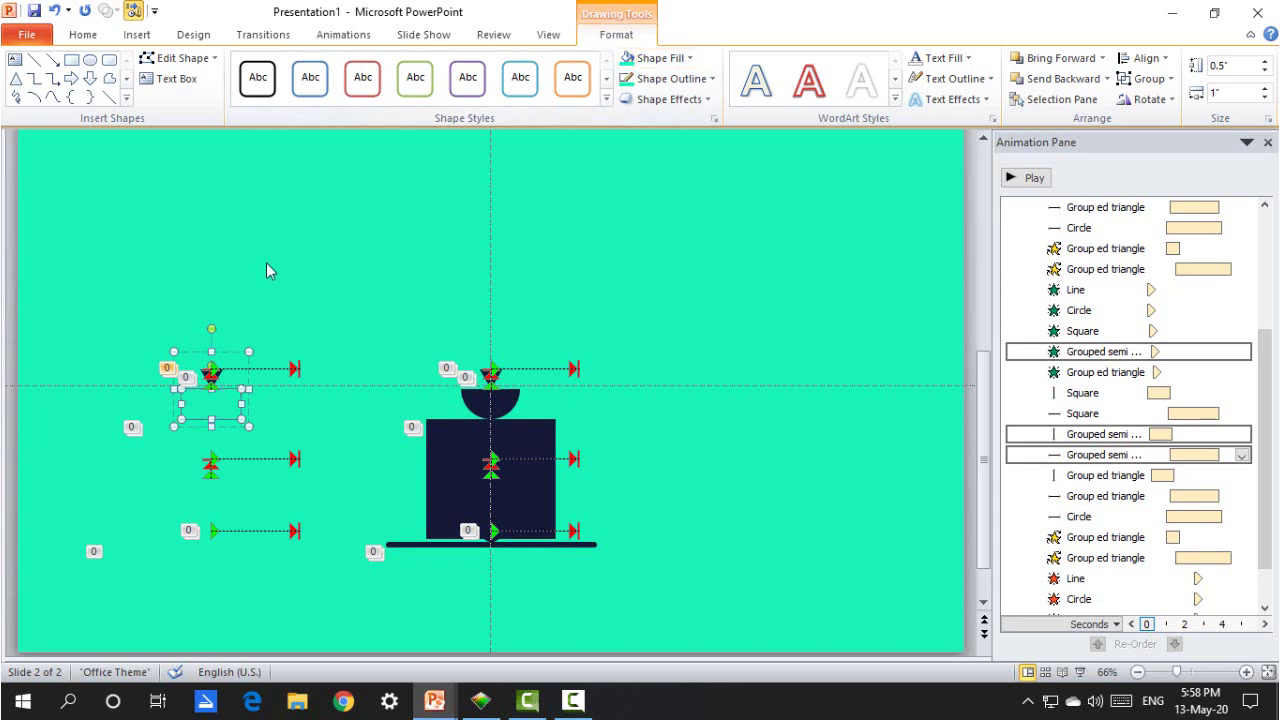
Step: Select the triangle inside the left stack's triangle group and open its fill colour choices
ctrl+scroll(266, 262, up, 8)
click(468, 320)
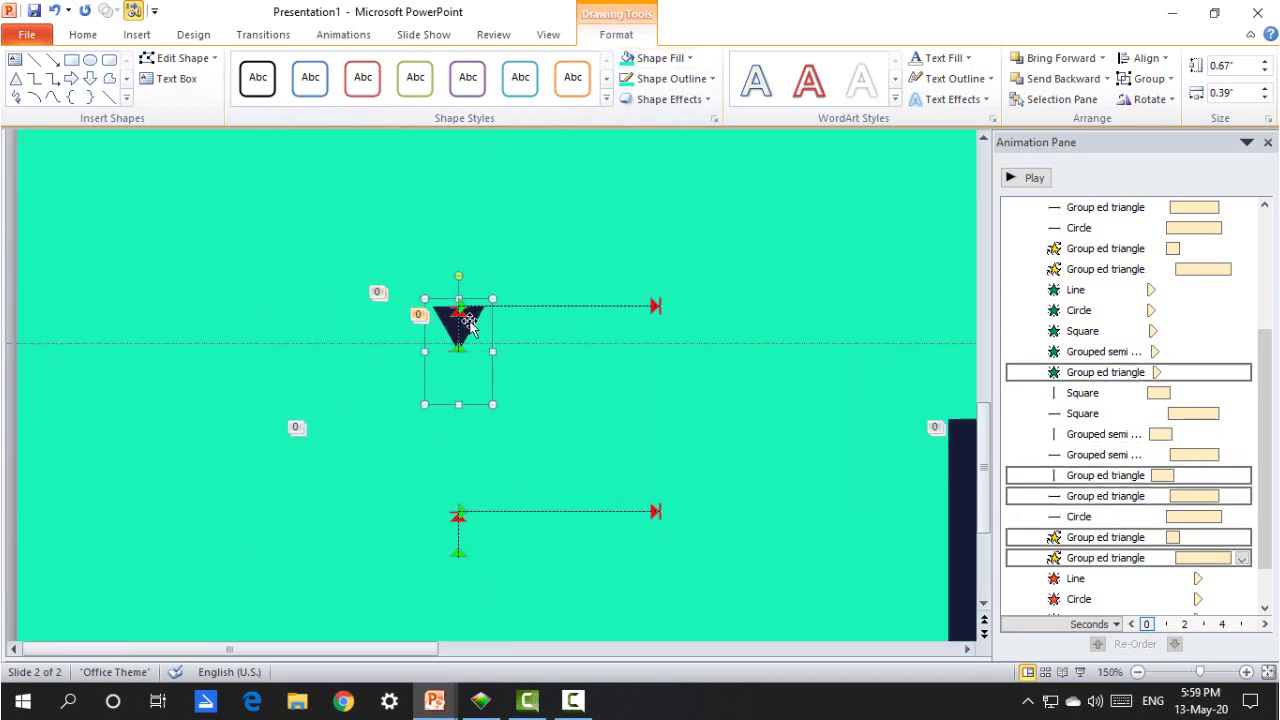
click(468, 325)
click(640, 60)
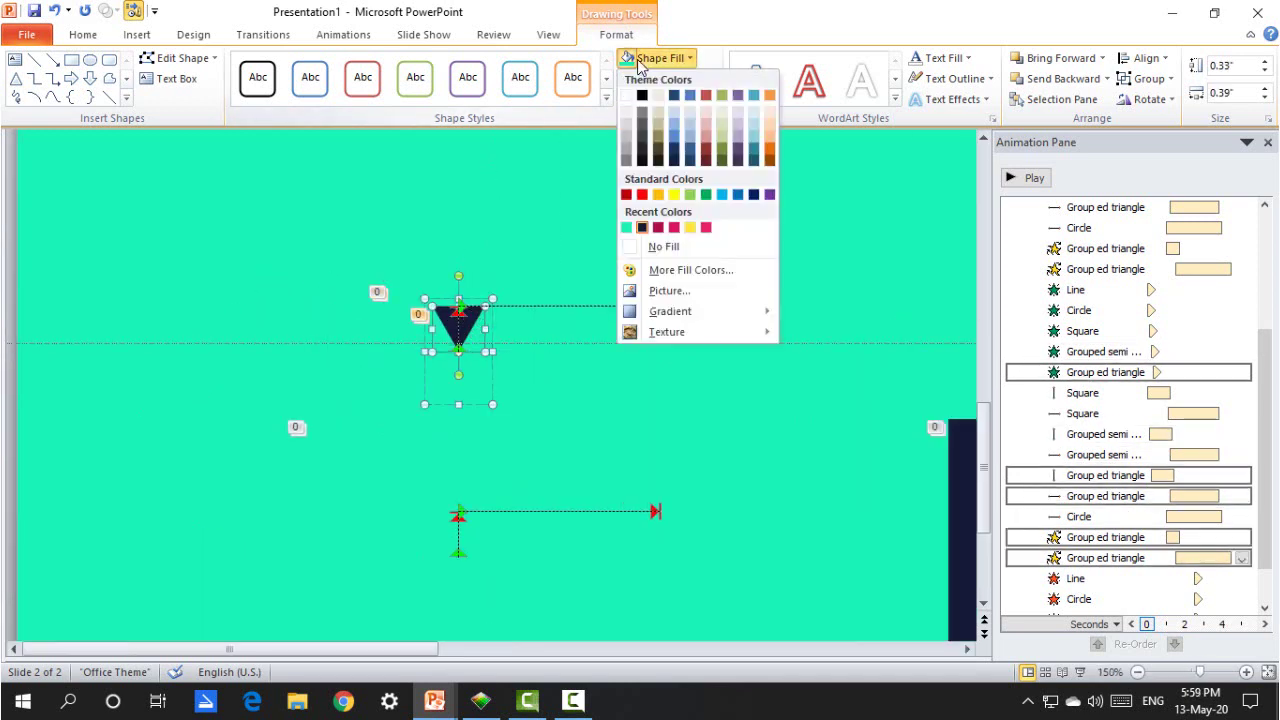
Step: Fill the selected dark triangle of the grouped copy with the recently used turquoise color
click(626, 227)
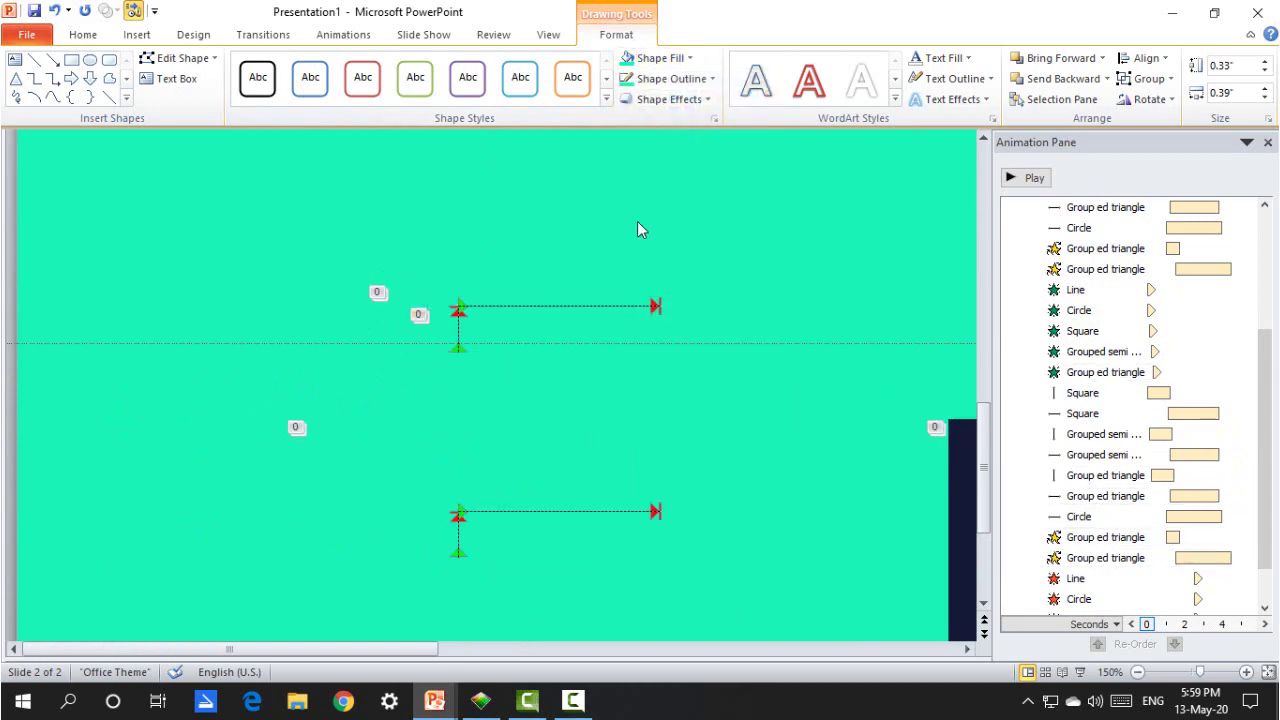
click(637, 221)
Step: Move all the turquoise animated shapes exactly over the matching dark navy shapes and send them to the back
scroll(630, 225, down, 8)
mouse_move(62, 278)
mouse_down()
mouse_move(123, 540)
mouse_move(371, 612)
mouse_up()
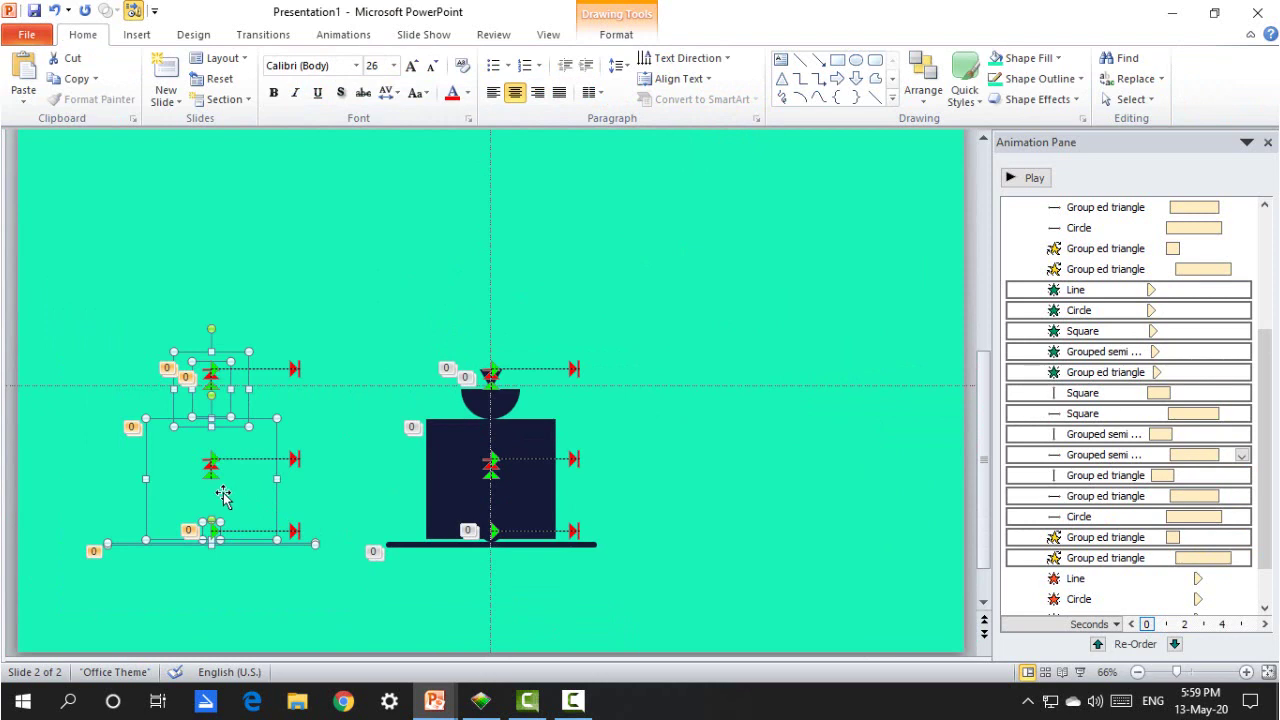
drag(239, 489, 500, 497)
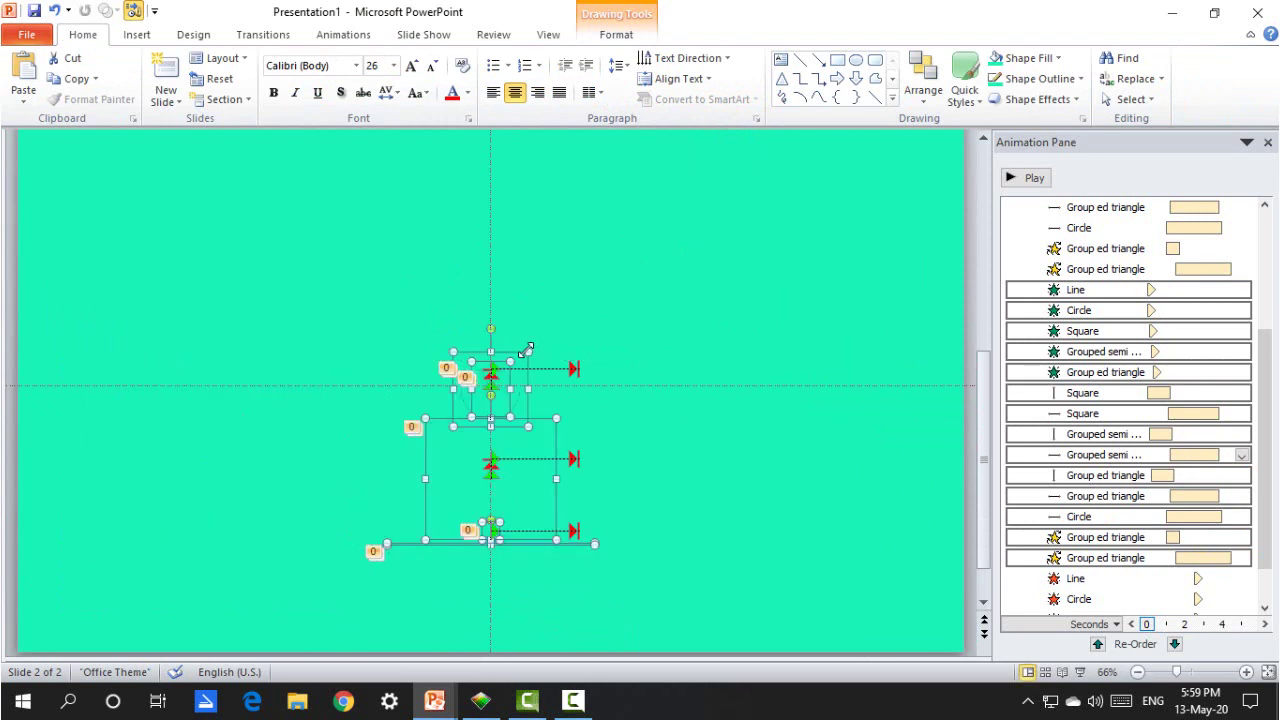
right_click(526, 350)
mouse_move(612, 494)
click(693, 500)
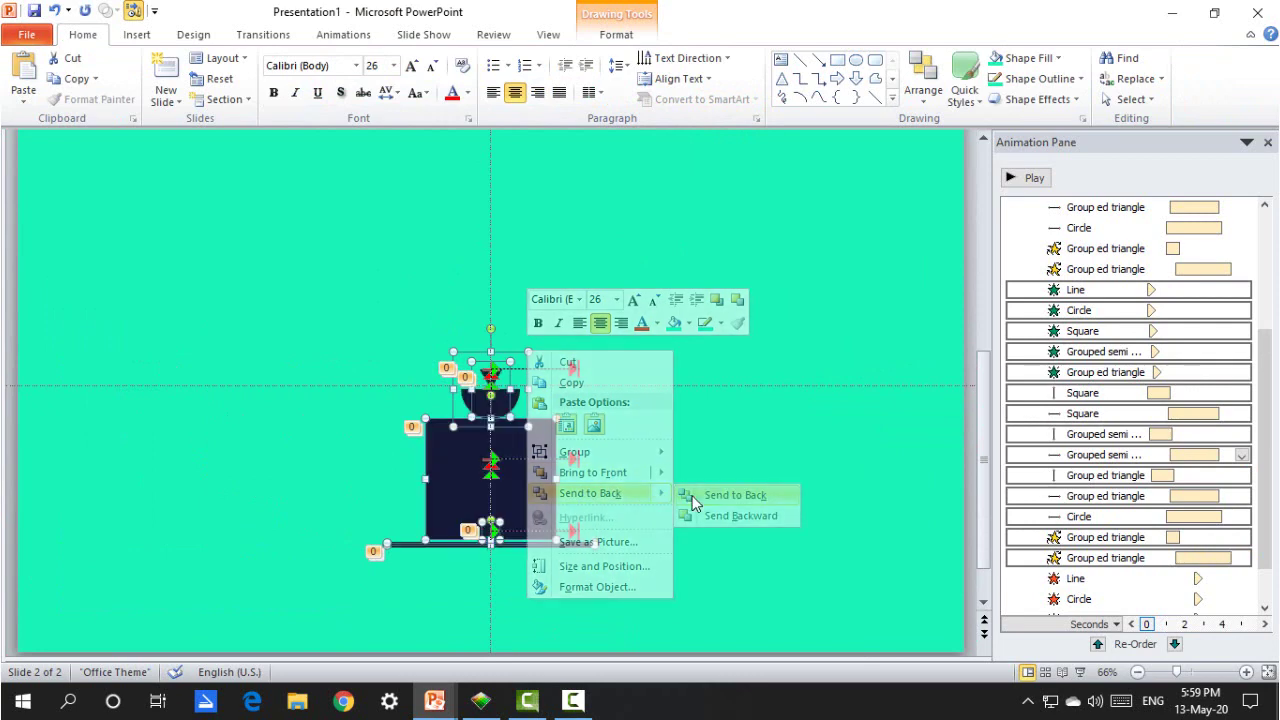
click(850, 222)
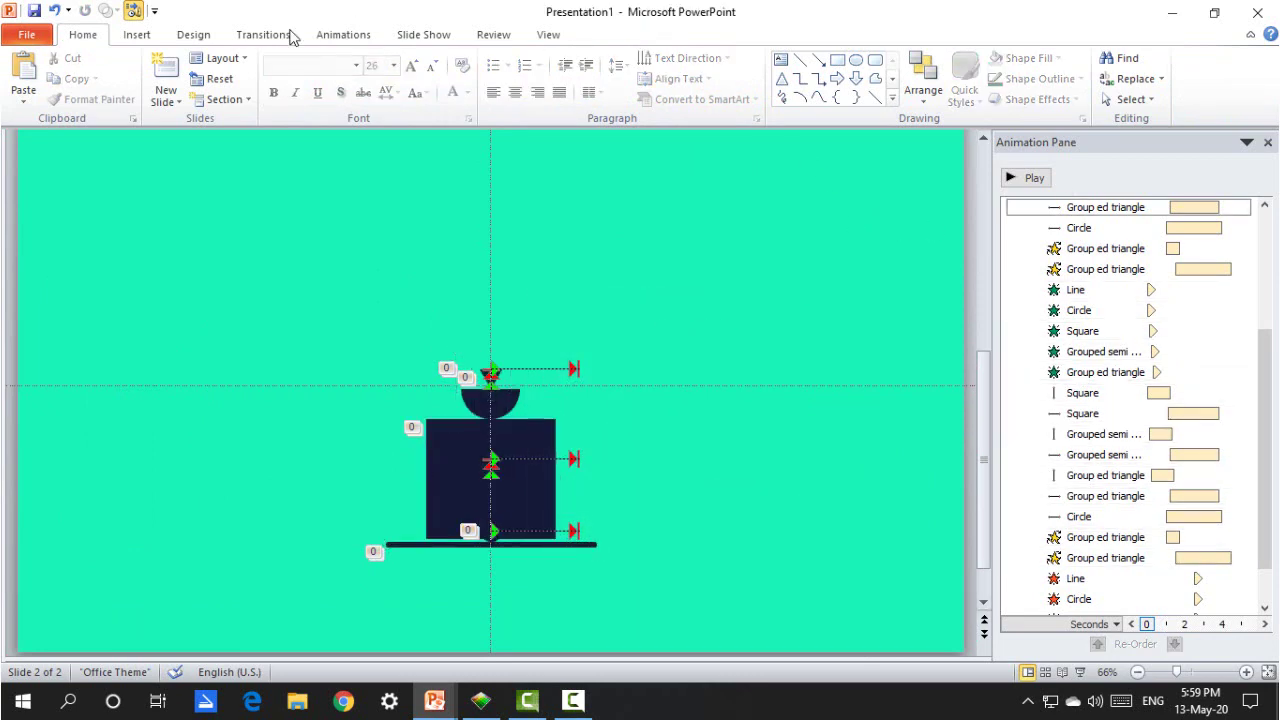
Step: Insert a rectangle shape in the empty area above the animated shapes
click(136, 34)
click(259, 80)
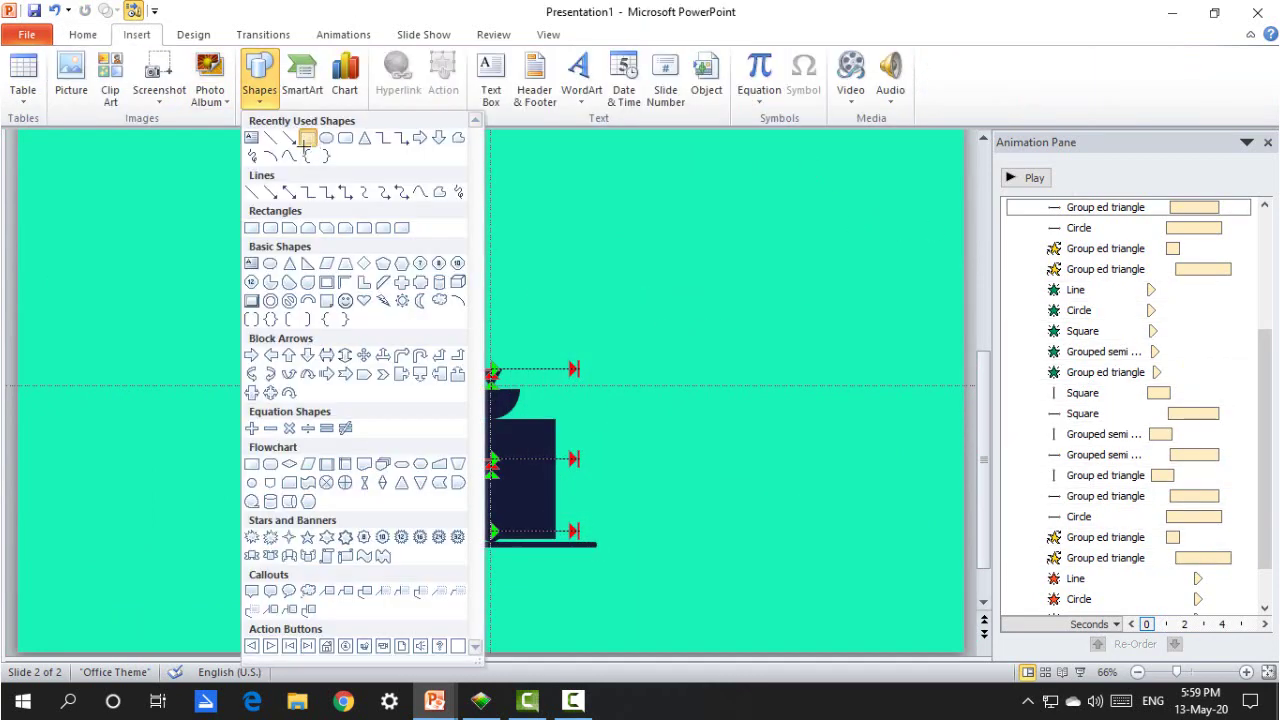
click(307, 138)
click(298, 203)
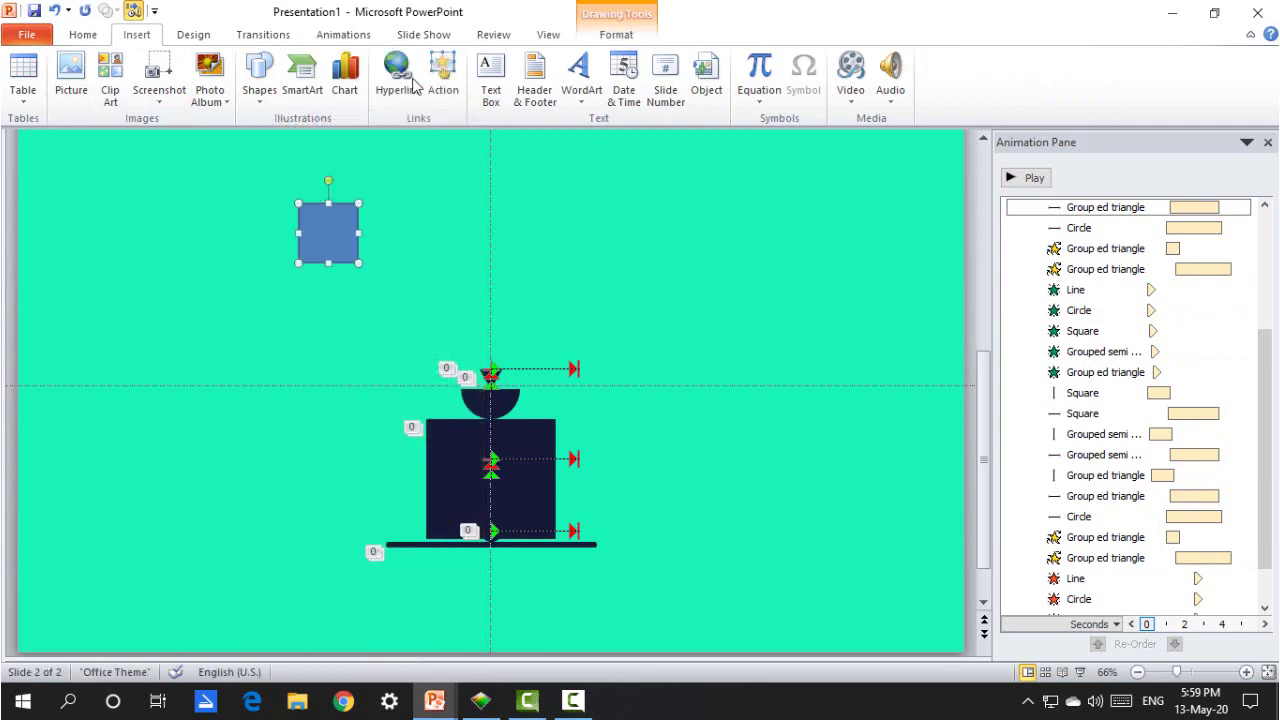
Step: Set the new rectangle's height to 9" and its width to 16"
click(616, 34)
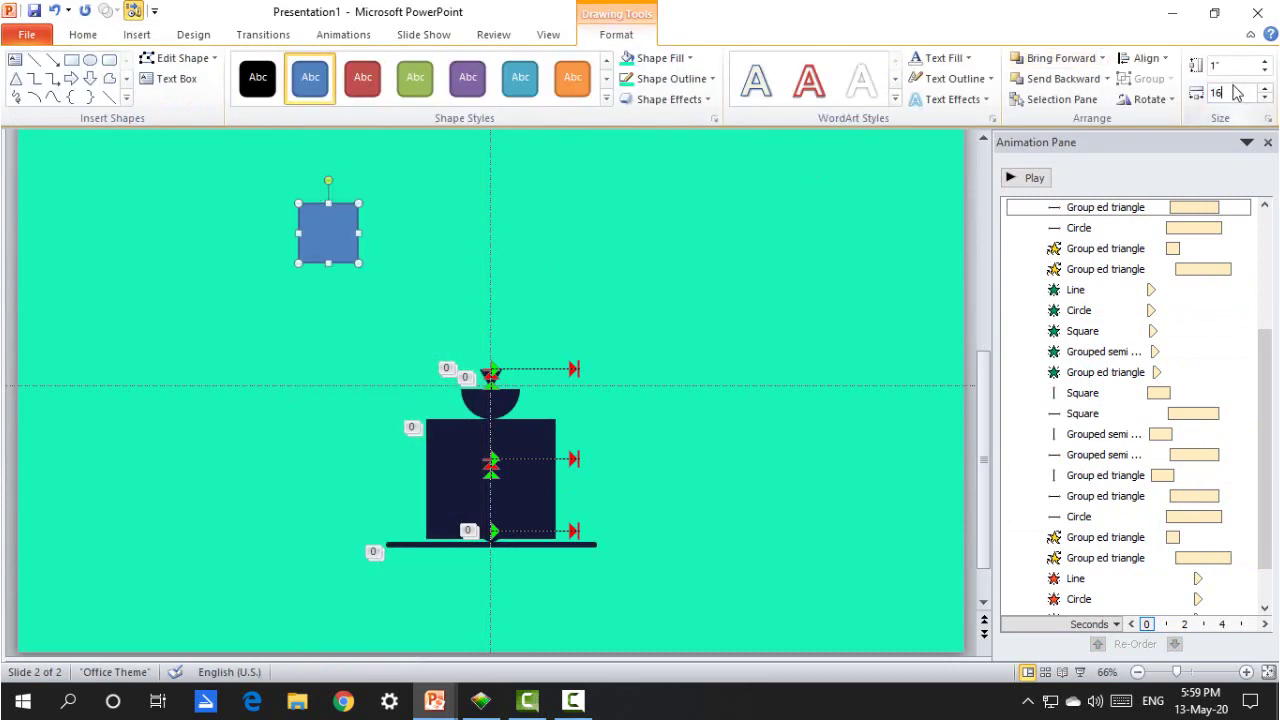
click(1221, 62)
text(11)
key(Return)
text(9)
key(Return)
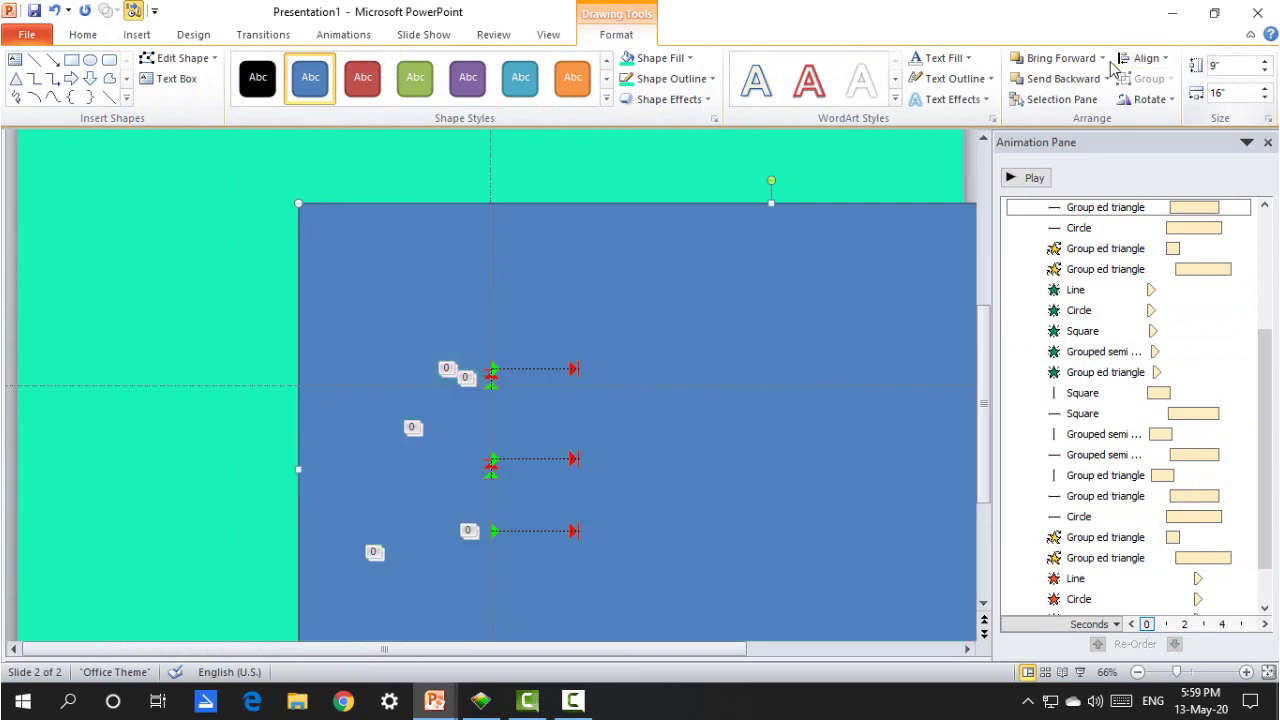
Step: Align the rectangle to the center and middle of the slide so it covers the whole slide
click(1146, 58)
click(1175, 101)
click(1146, 58)
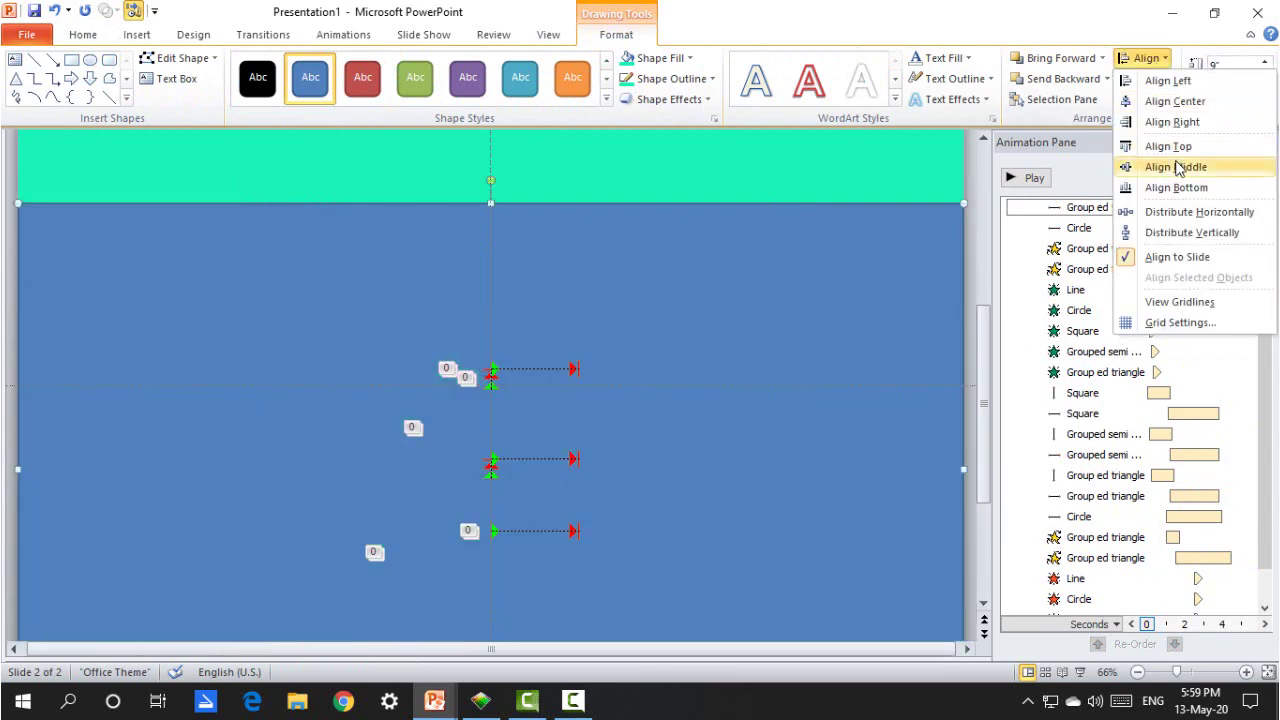
click(1176, 167)
Step: Fill the slide-sized rectangle with the recently used dark navy color and send it to the back
click(655, 58)
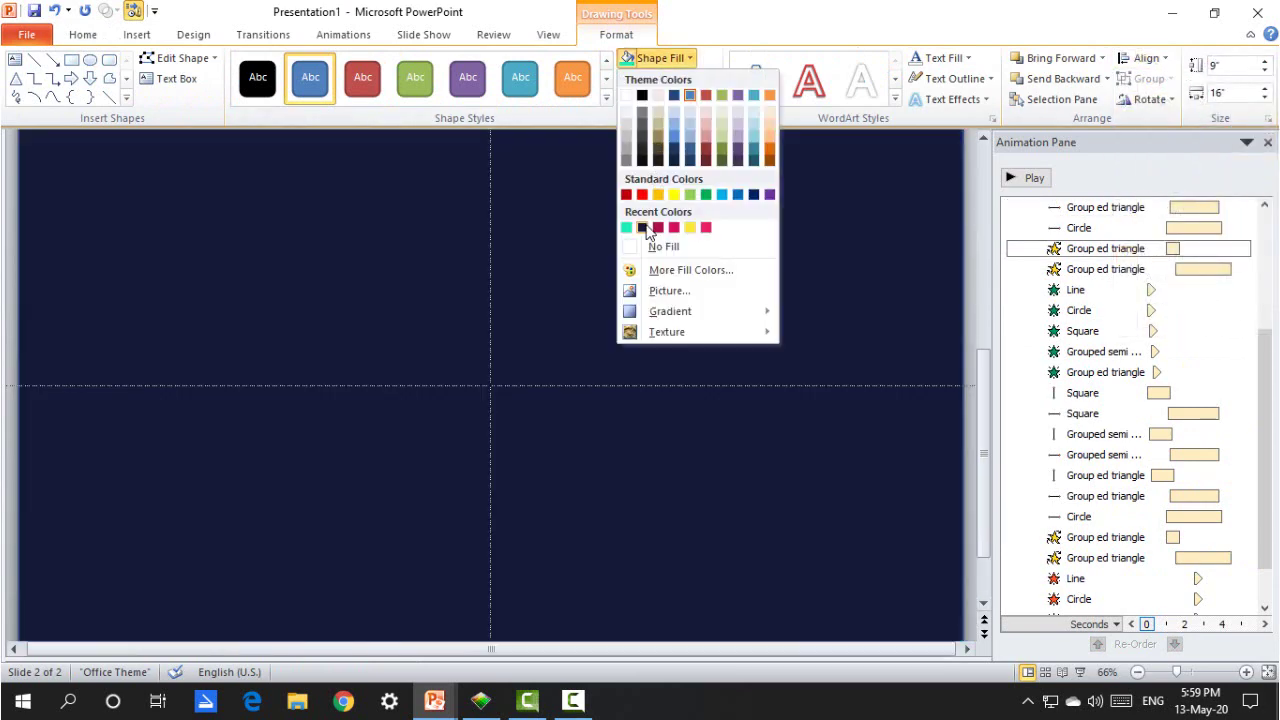
click(642, 227)
right_click(701, 233)
mouse_move(795, 421)
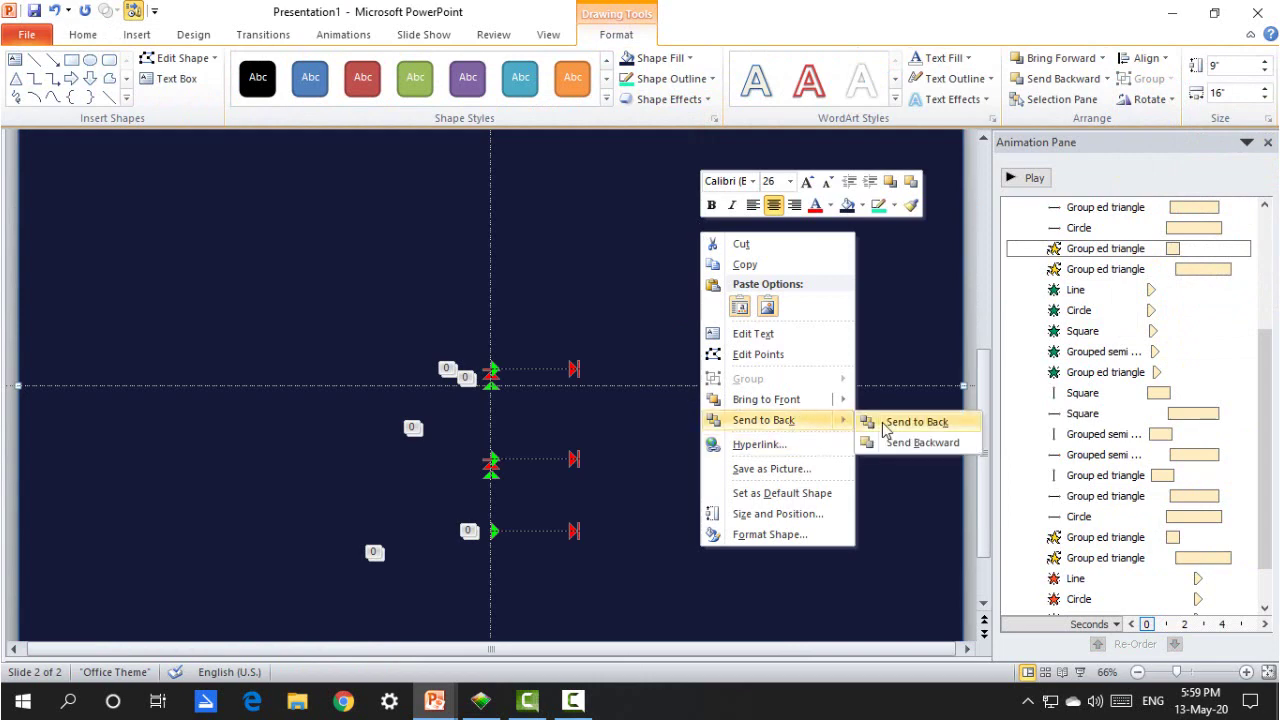
click(885, 420)
Step: Give the navy rectangle an Appear animation starting With Previous after a 2.5-second delay, and play the slide's animations
click(340, 35)
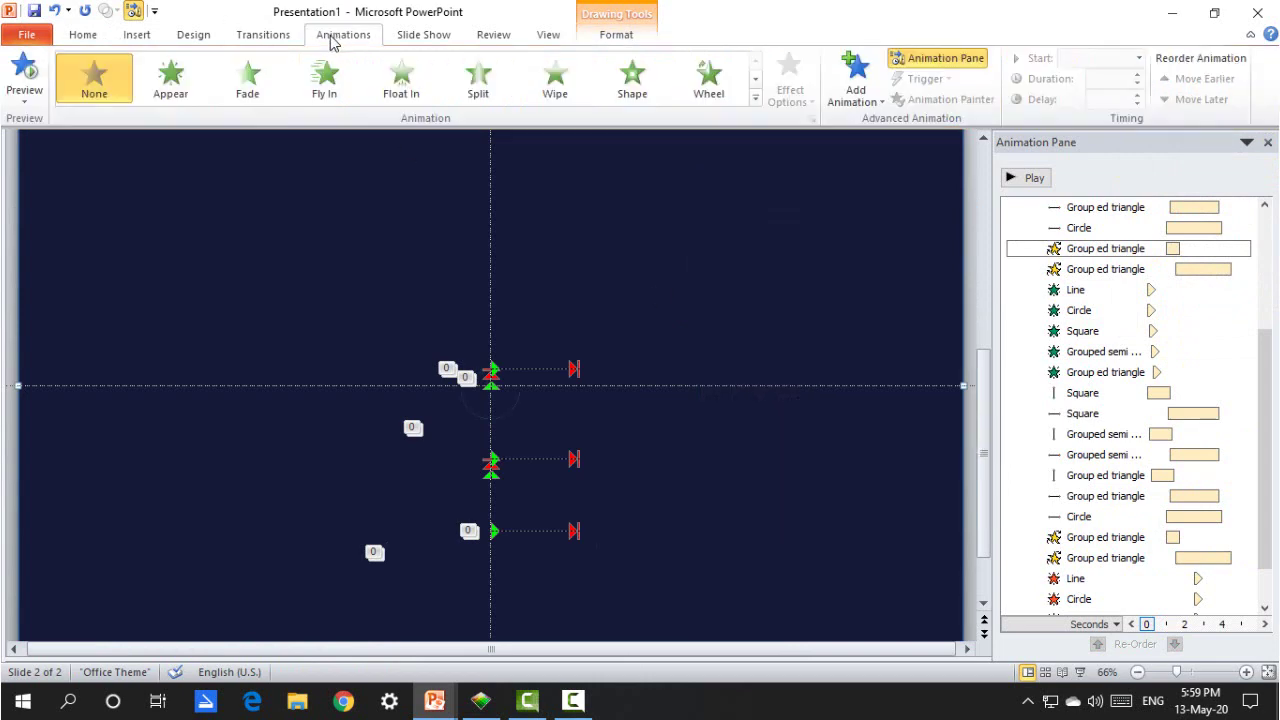
click(171, 80)
click(1241, 605)
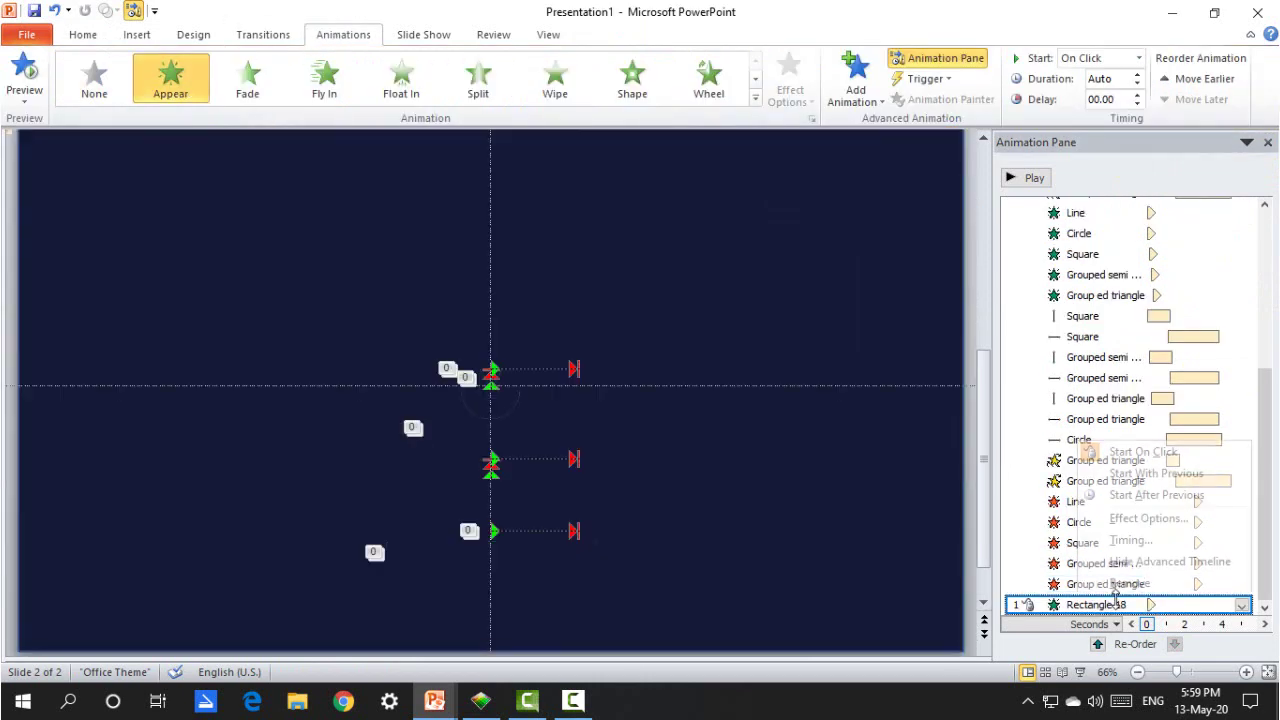
click(1155, 472)
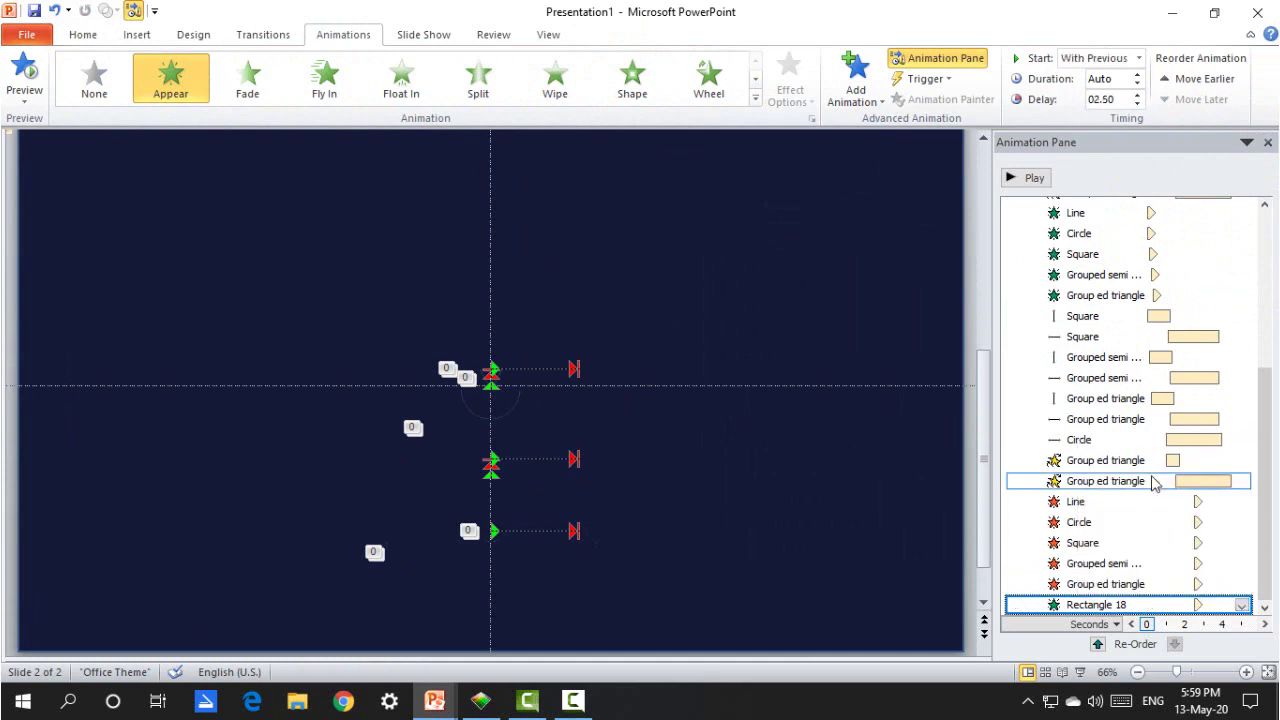
click(1010, 178)
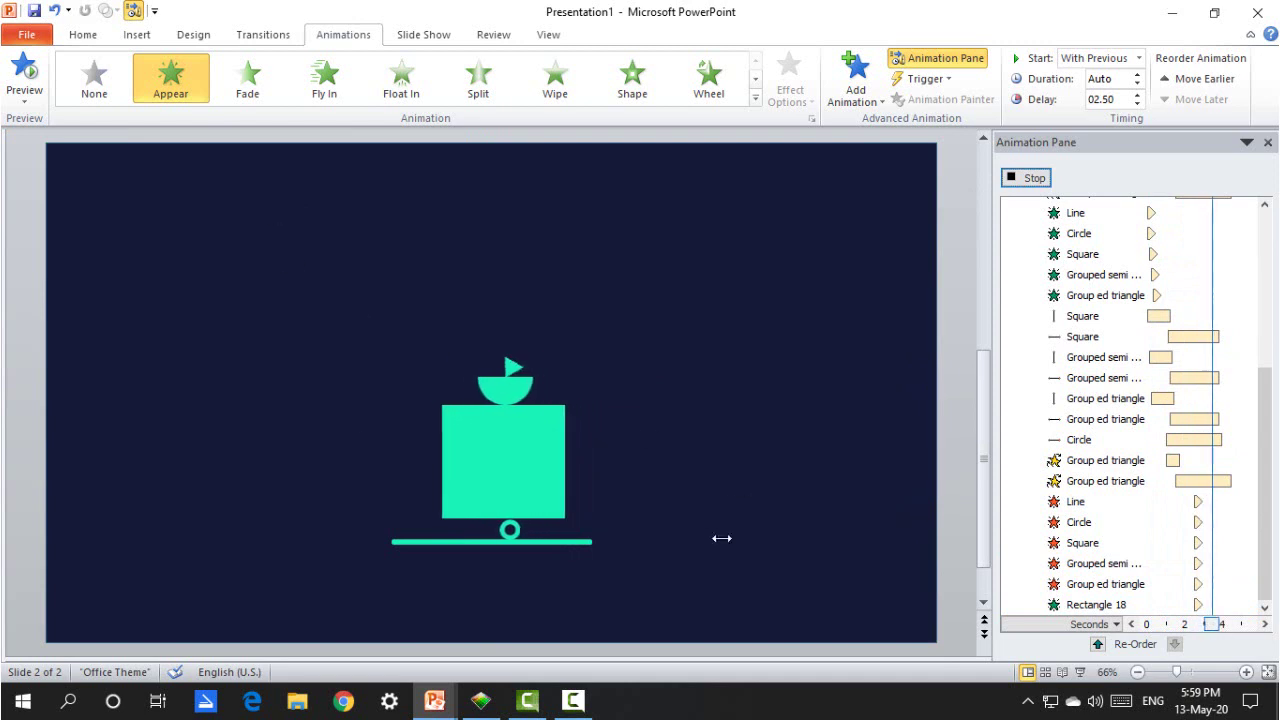
click(1035, 178)
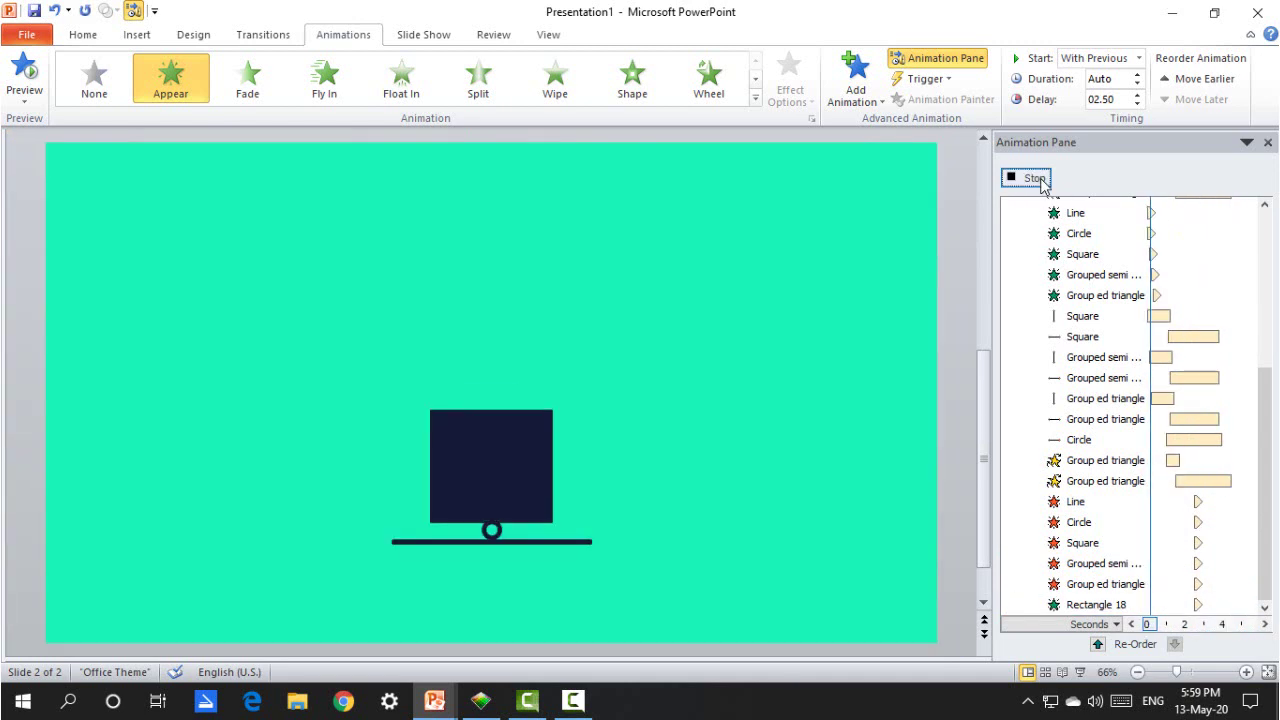
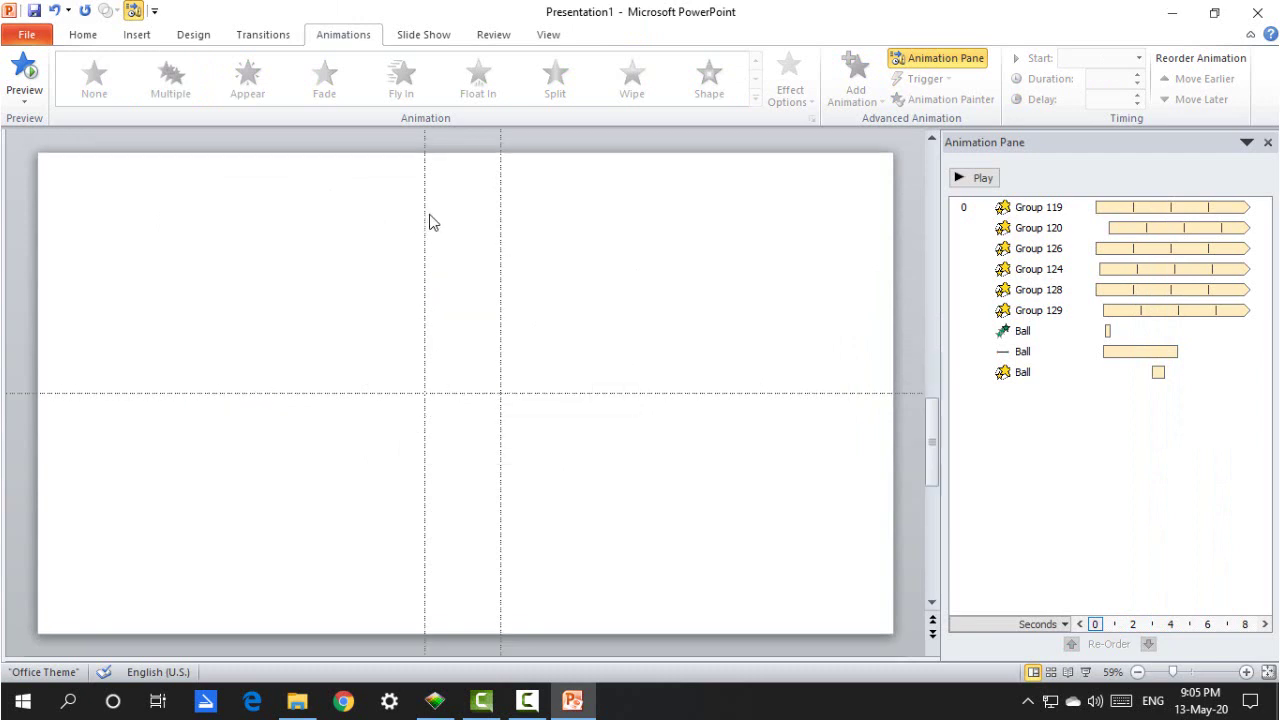
Step: Paste the black ball onto the blank slide with the destination theme and delete its existing animations
right_click(342, 229)
click(383, 300)
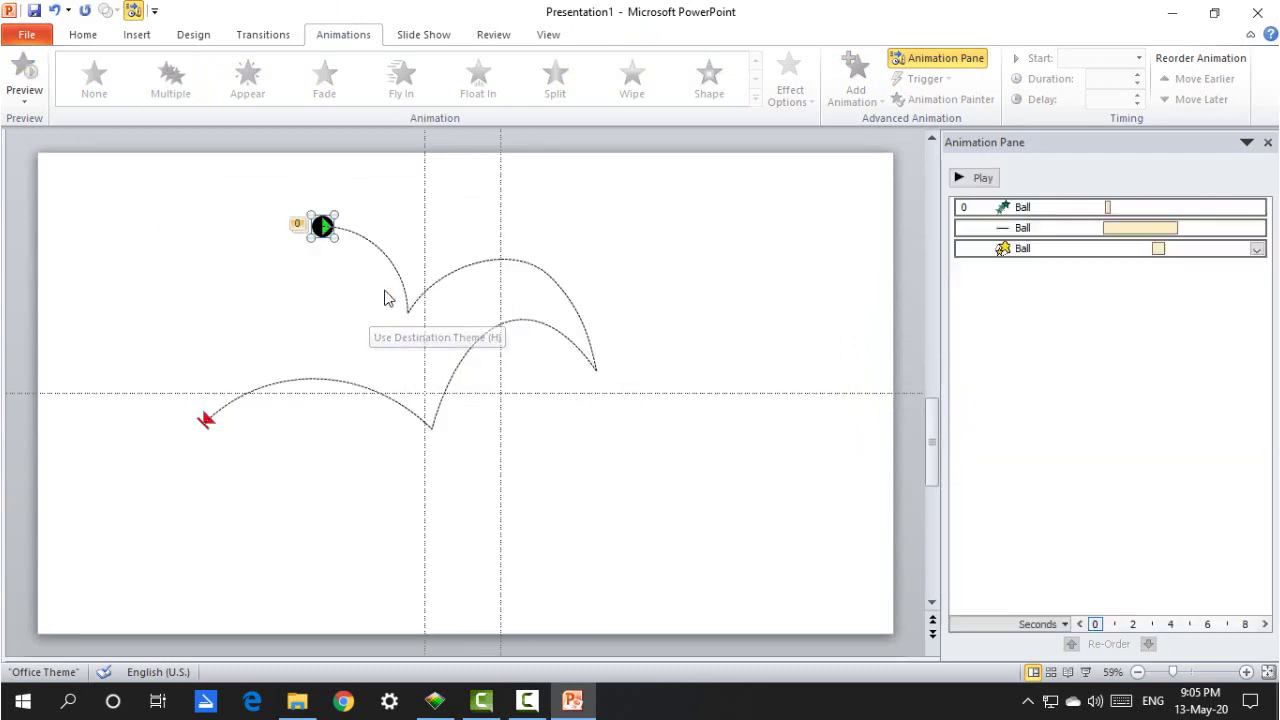
click(386, 255)
key(Delete)
key(Delete)
key(Delete)
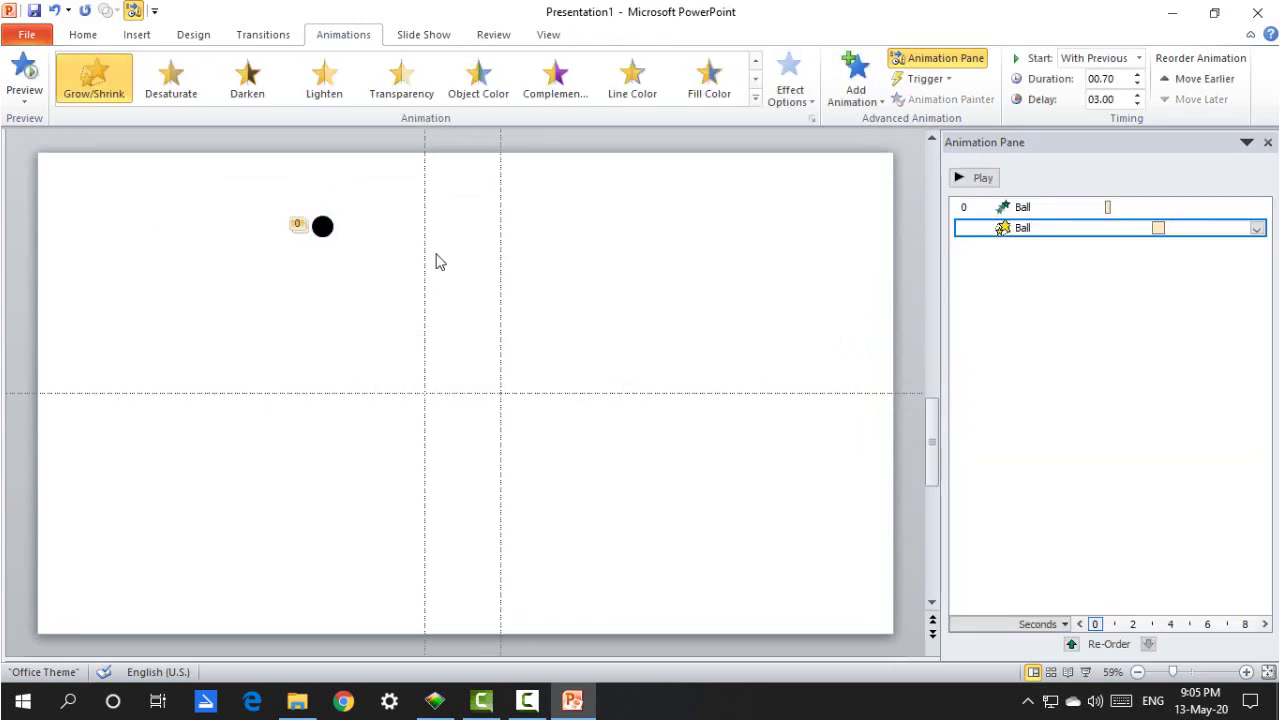
Step: Apply a Shapes motion path to the ball and narrow the oval path into a round circle
click(322, 226)
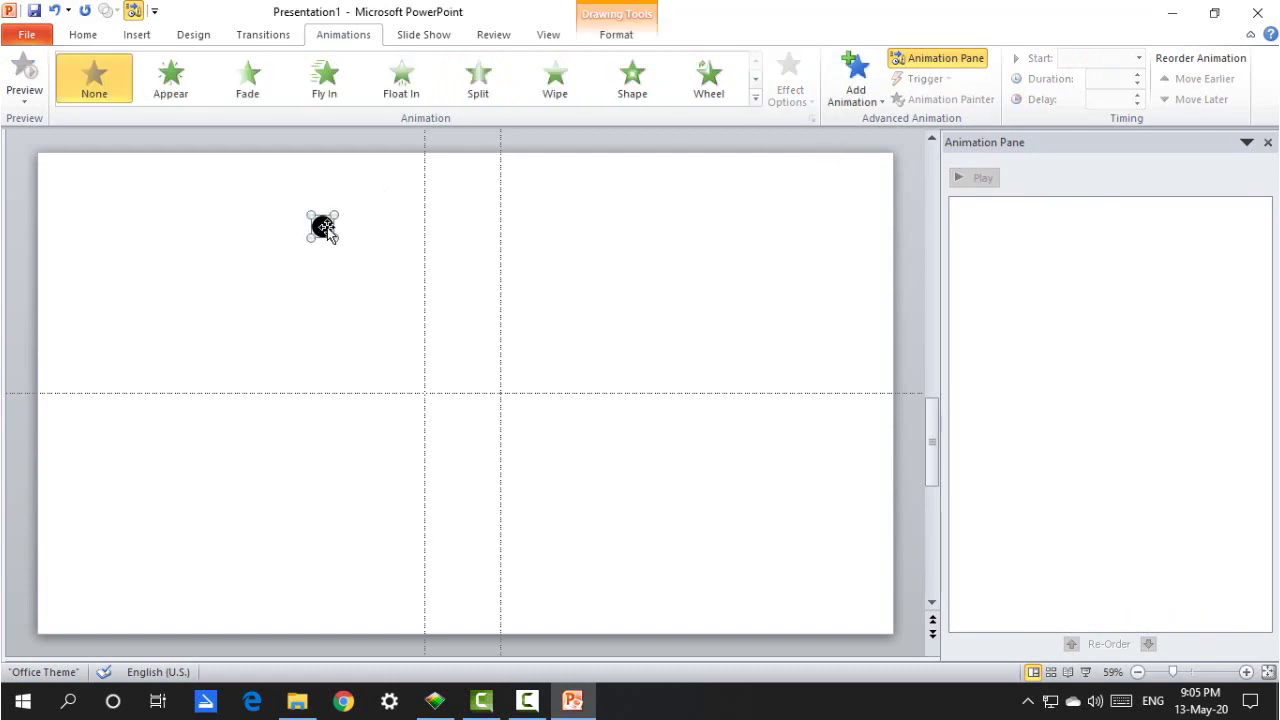
click(757, 87)
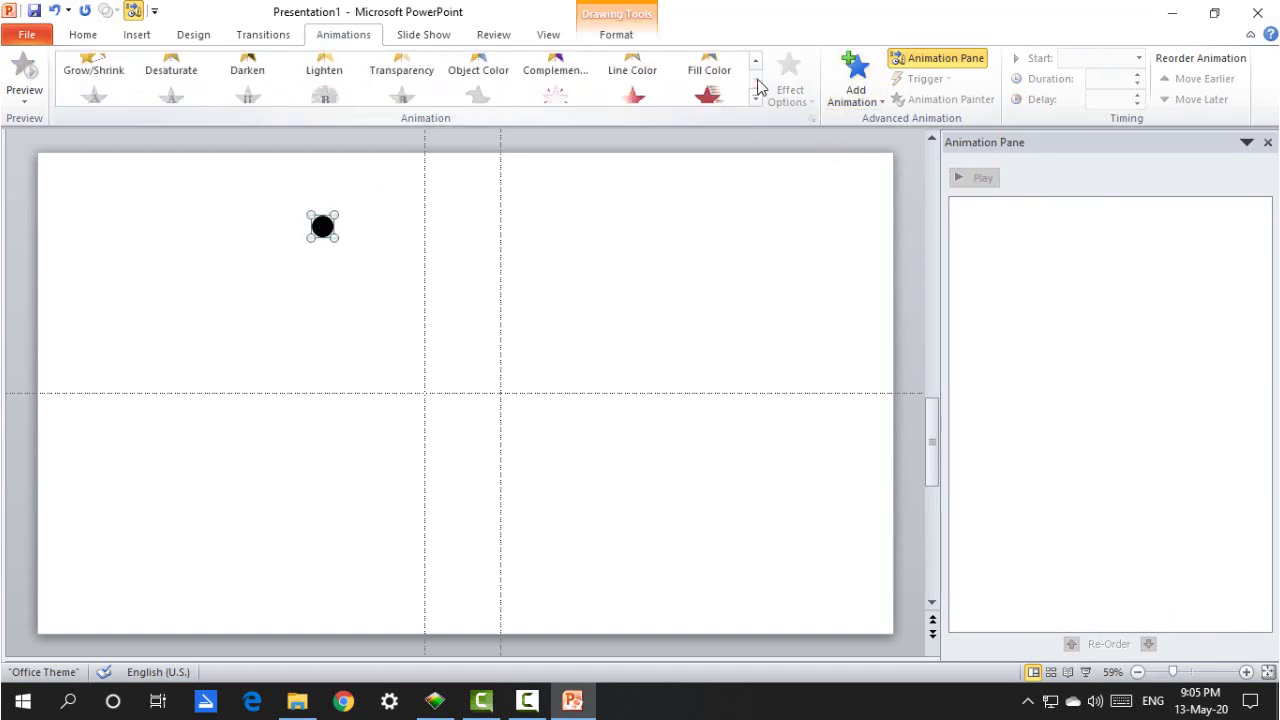
click(757, 87)
click(401, 78)
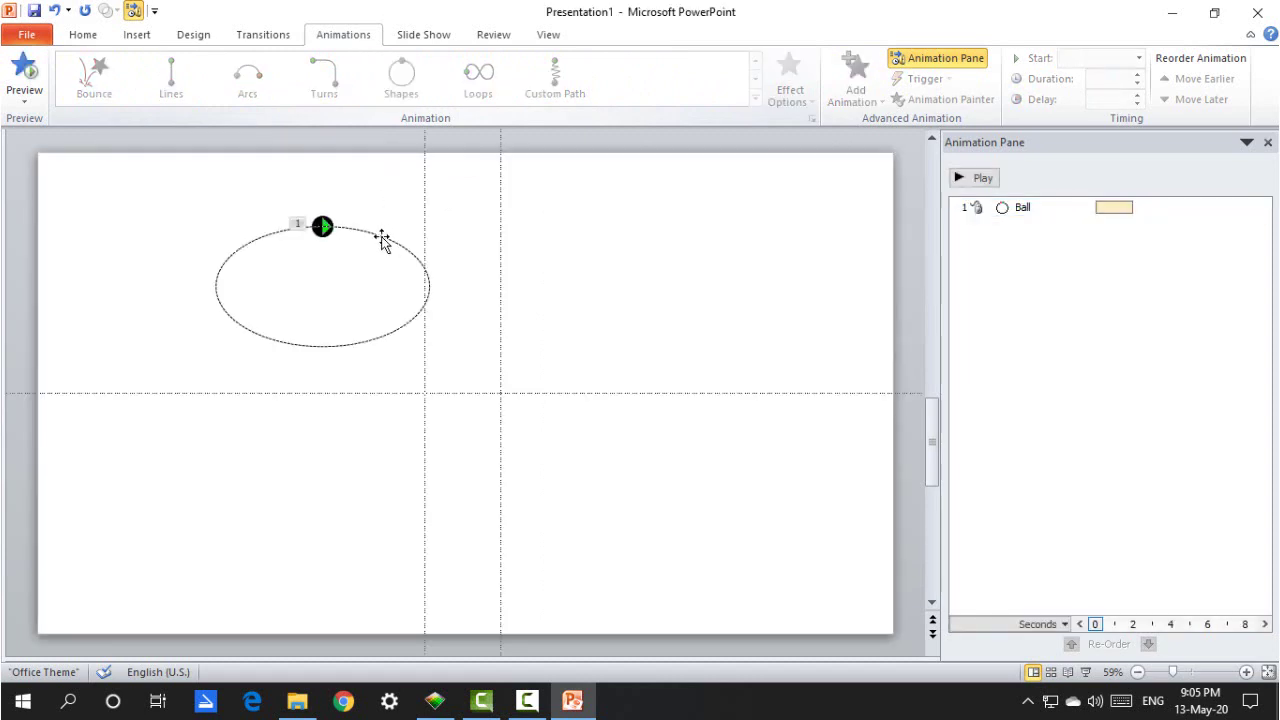
drag(382, 286, 383, 287)
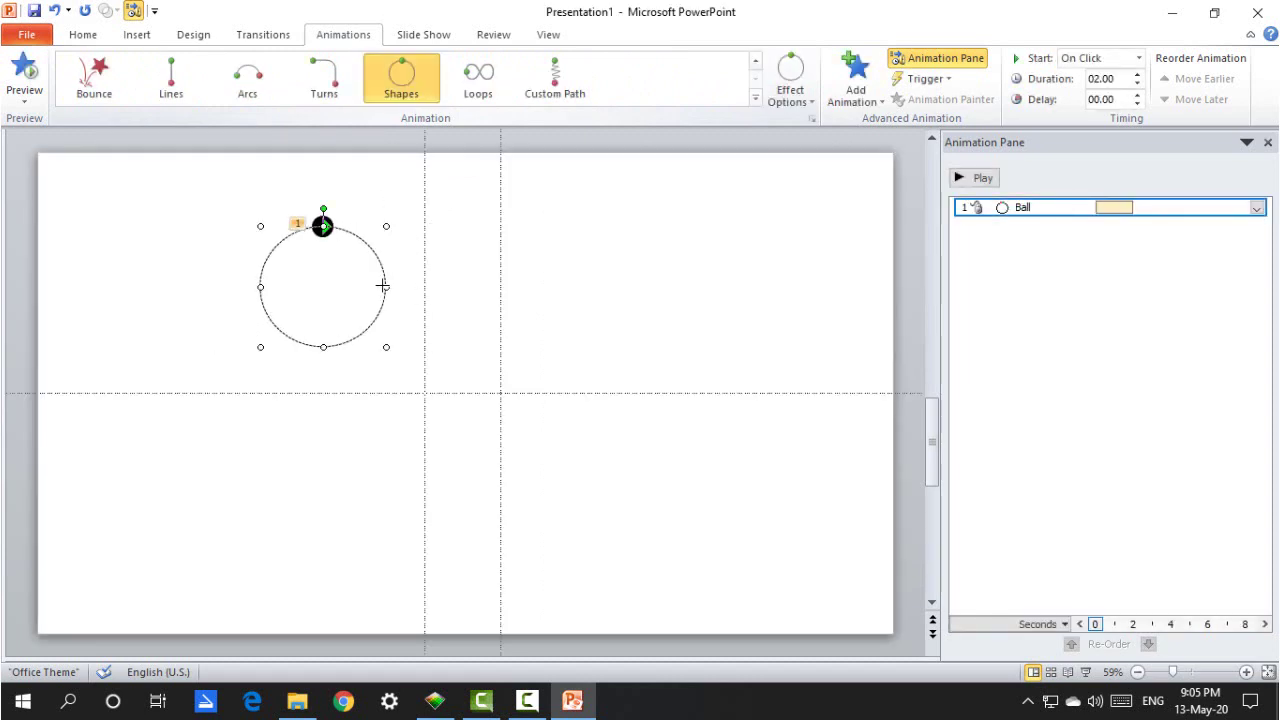
Step: Edit the circular path's points, deleting points and the closing segment so only the upper quarter arc remains
right_click(366, 247)
click(378, 257)
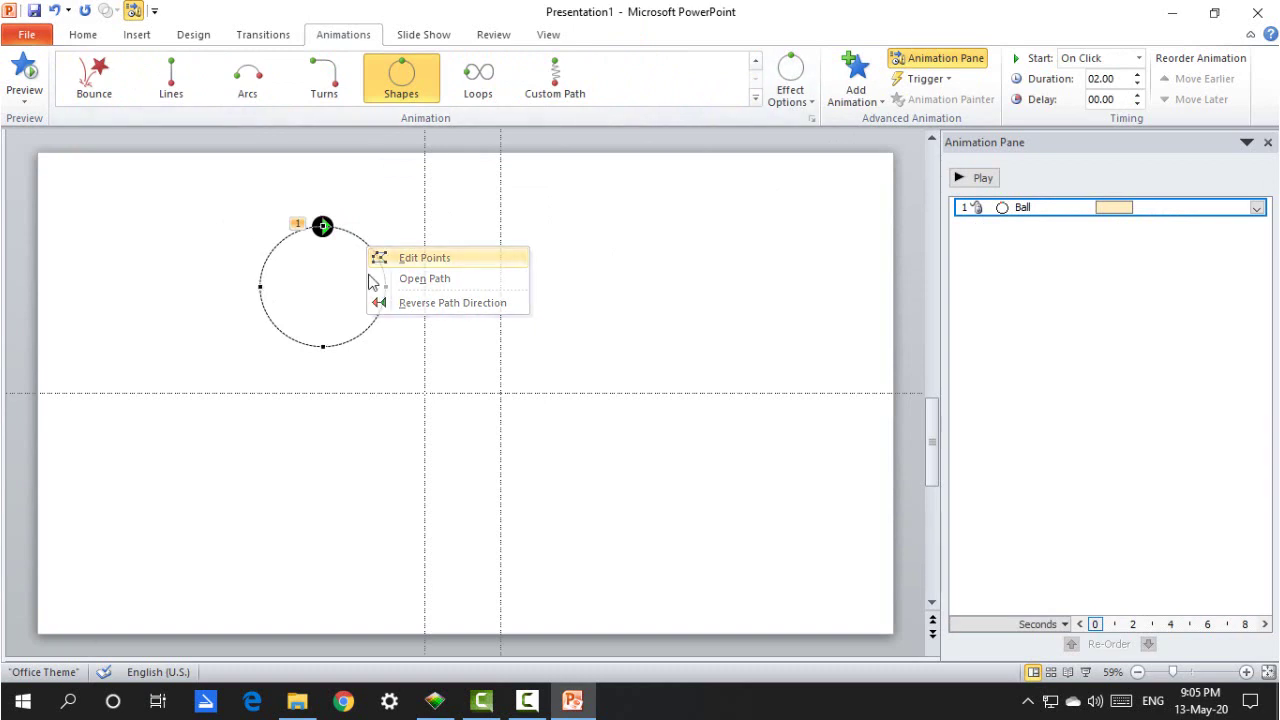
right_click(262, 284)
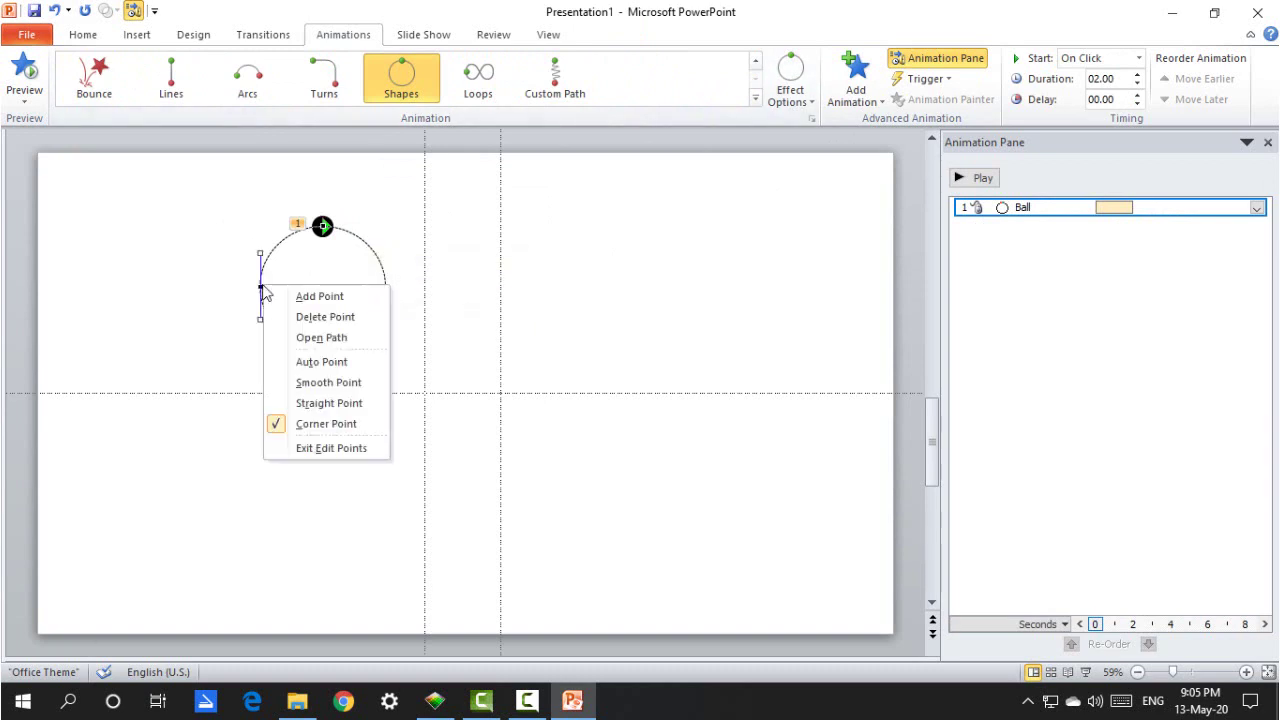
click(320, 318)
right_click(316, 322)
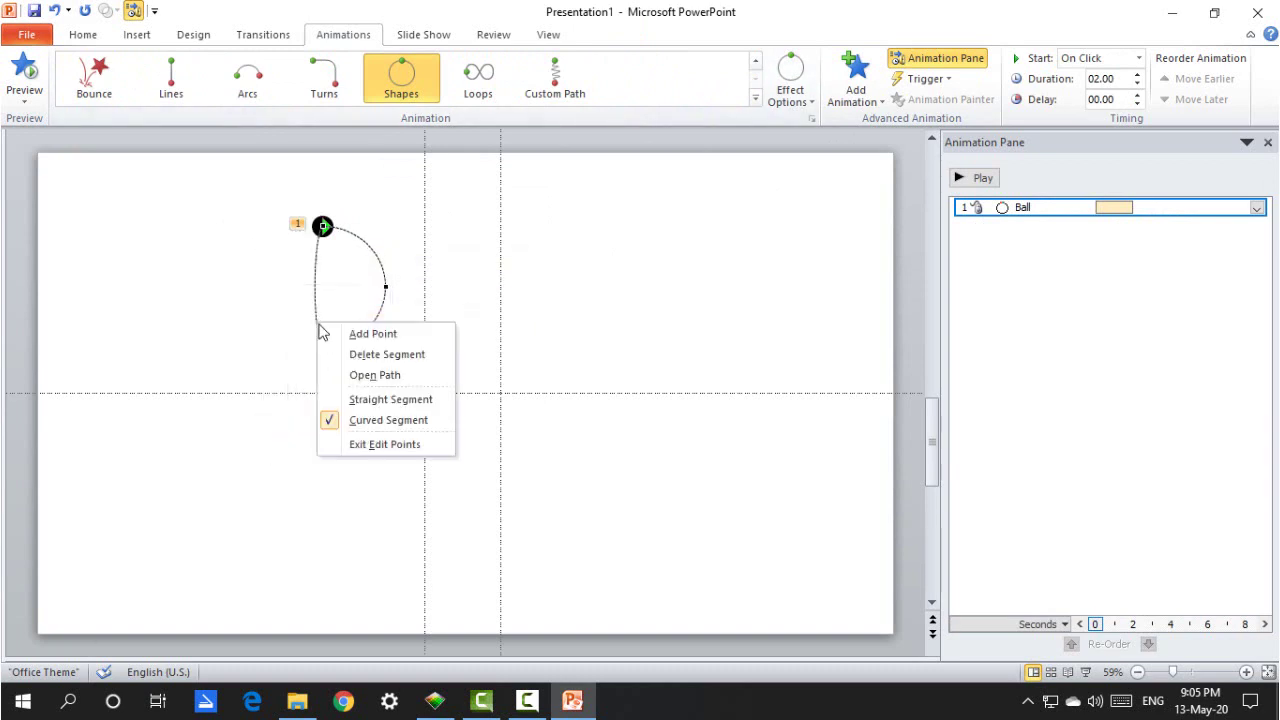
click(362, 354)
right_click(327, 351)
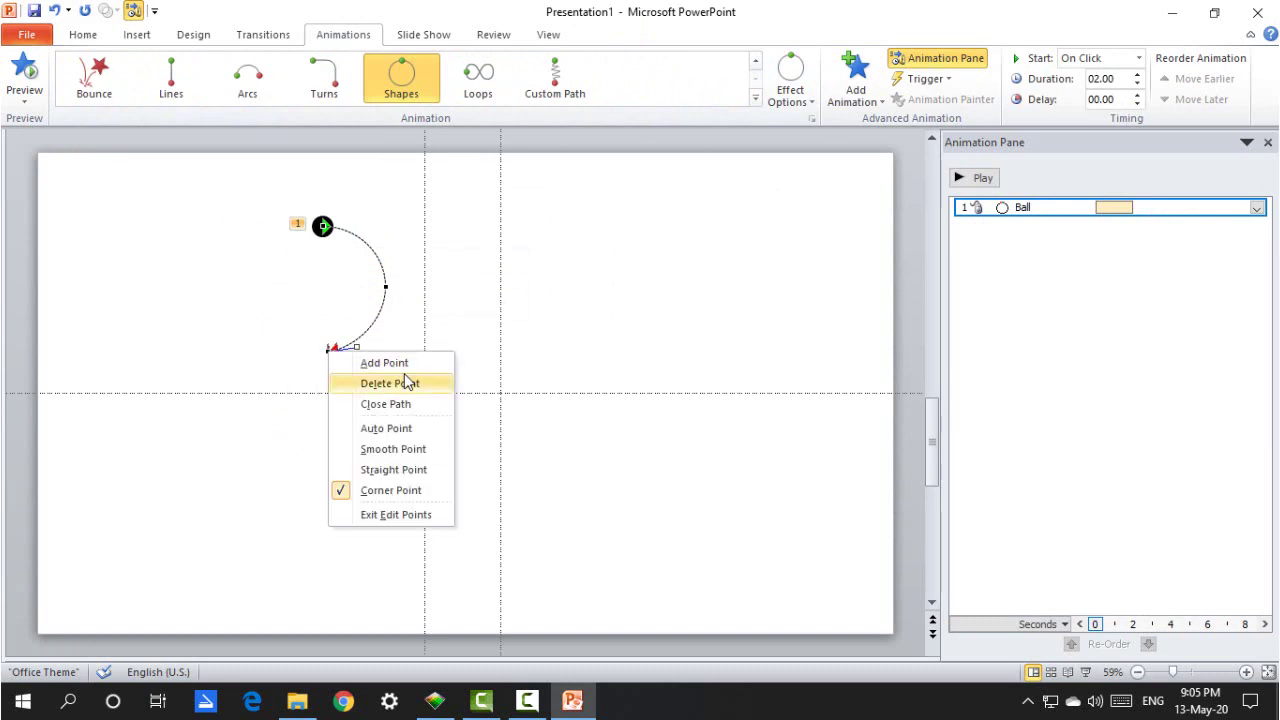
click(405, 376)
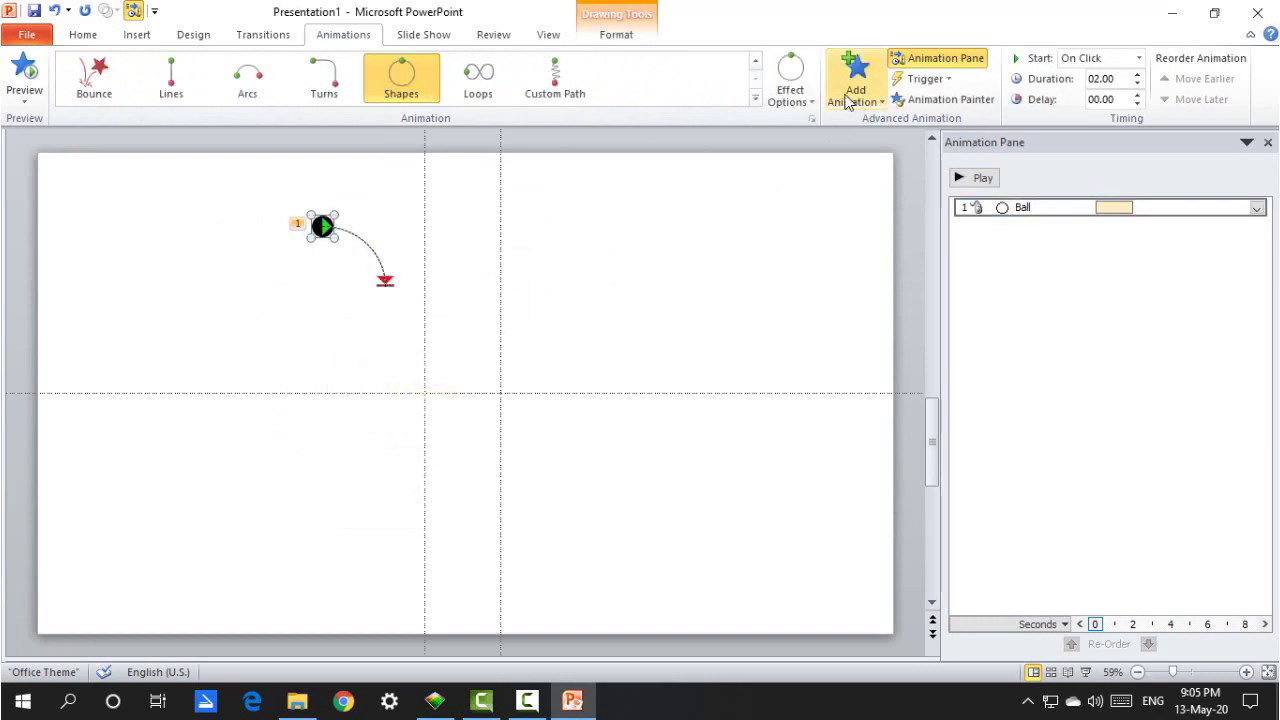
Step: Add a second Circle motion path to the ball, narrow it to a round circle and place its start at the arc's end
click(855, 80)
click(910, 634)
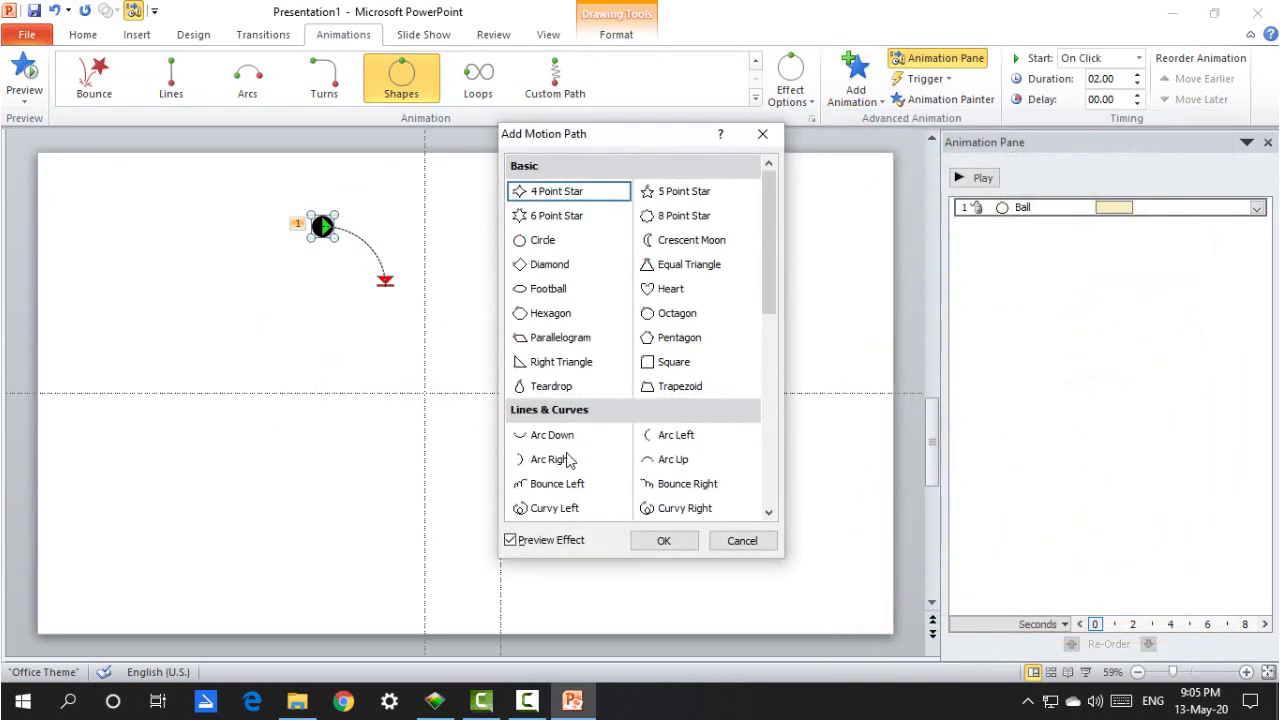
click(559, 245)
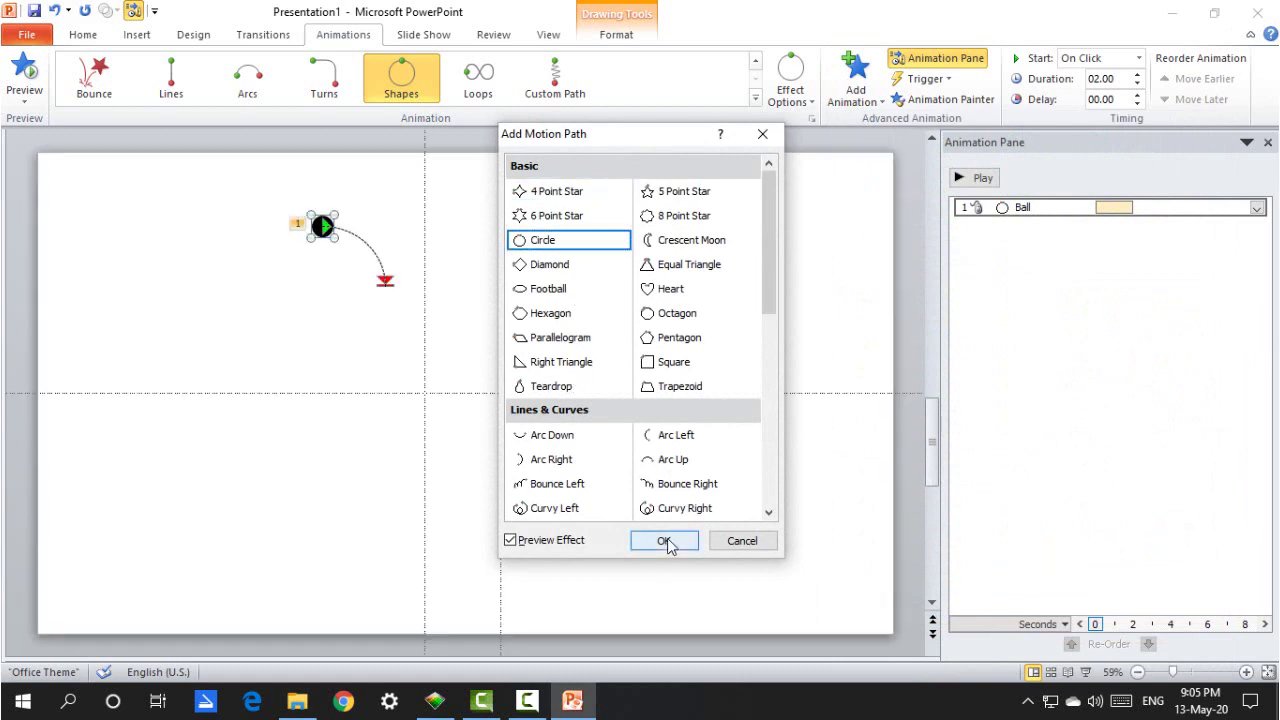
click(665, 542)
click(430, 291)
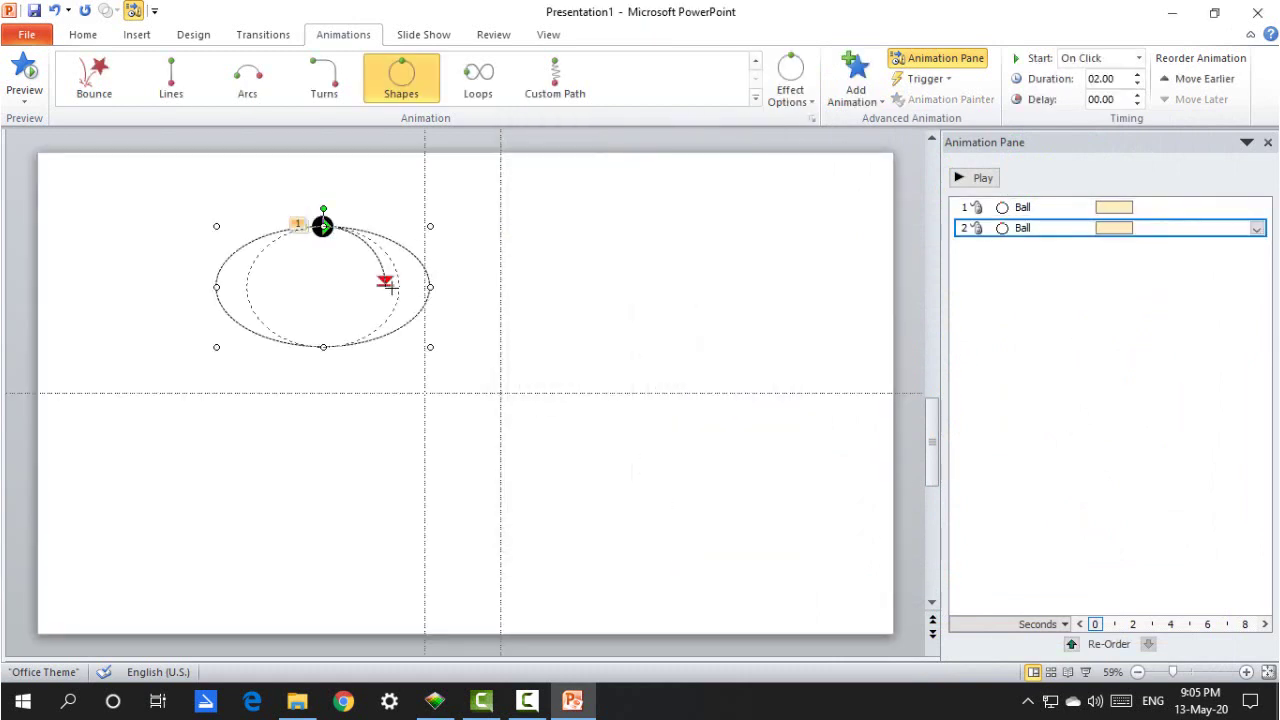
drag(384, 285, 386, 287)
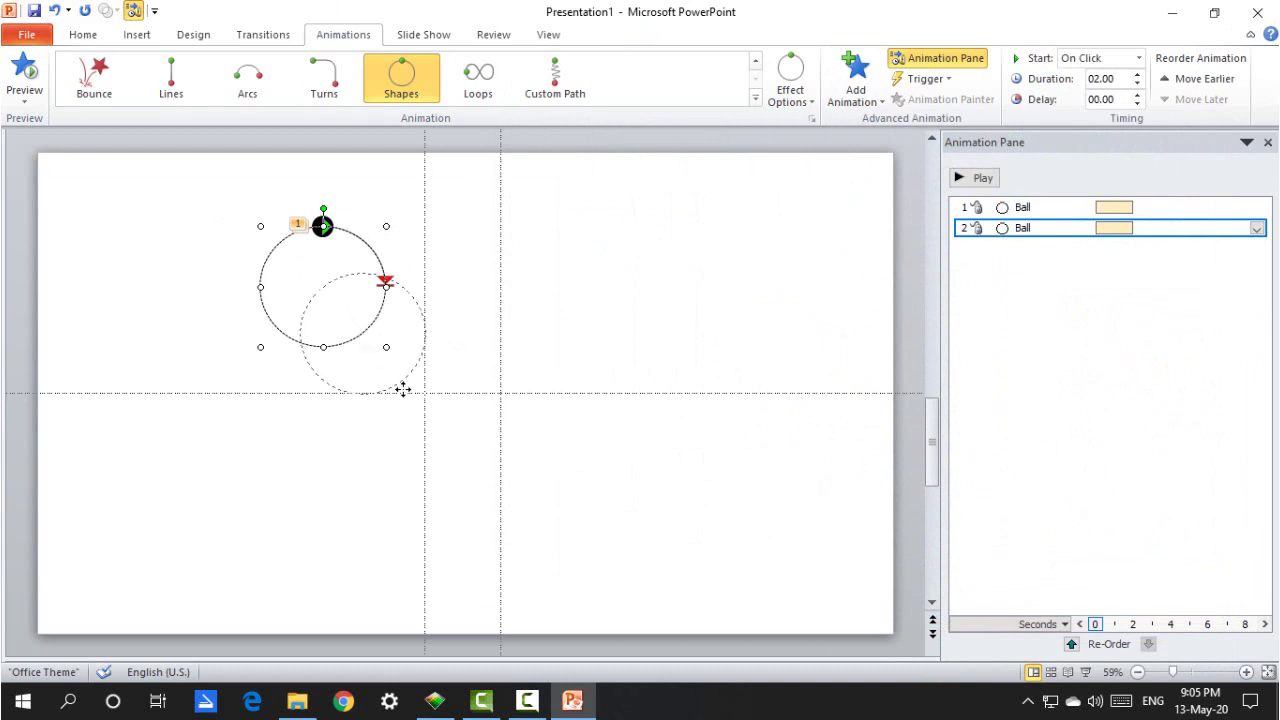
drag(428, 392, 422, 392)
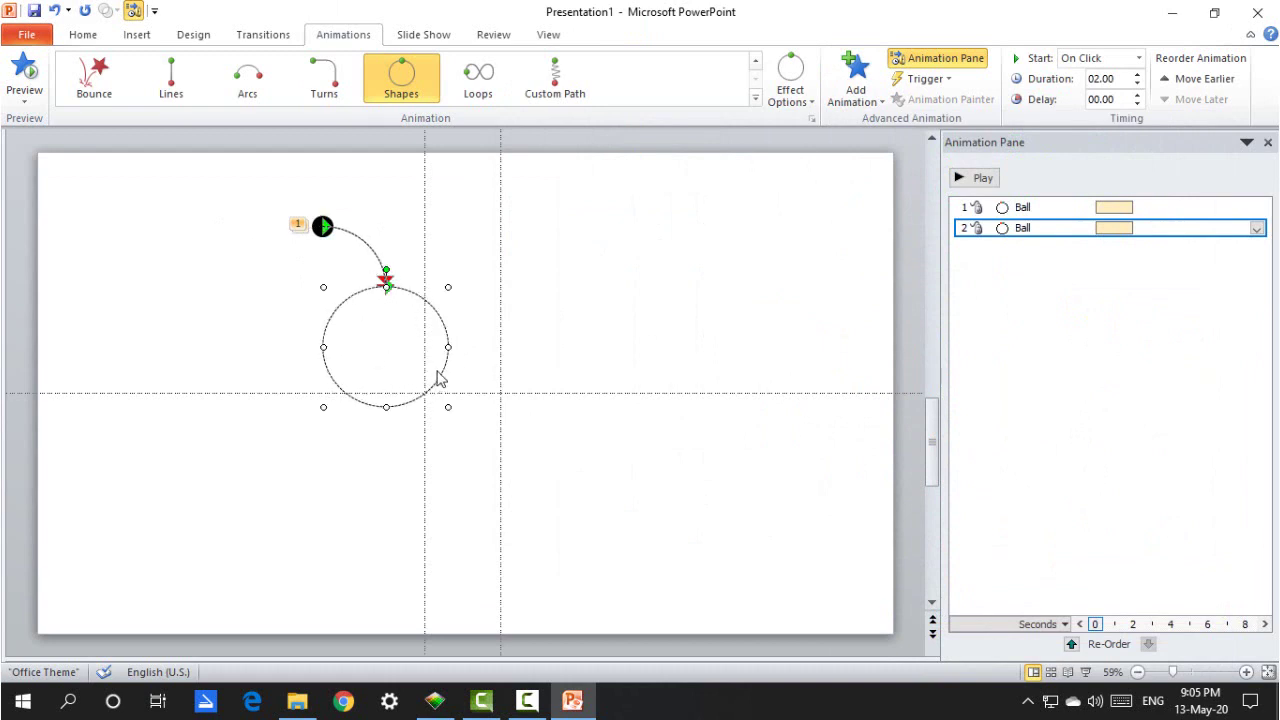
Step: Edit the second circular path's points, deleting the left point and the leftover closing segment so only the right half arc remains
right_click(443, 367)
click(490, 380)
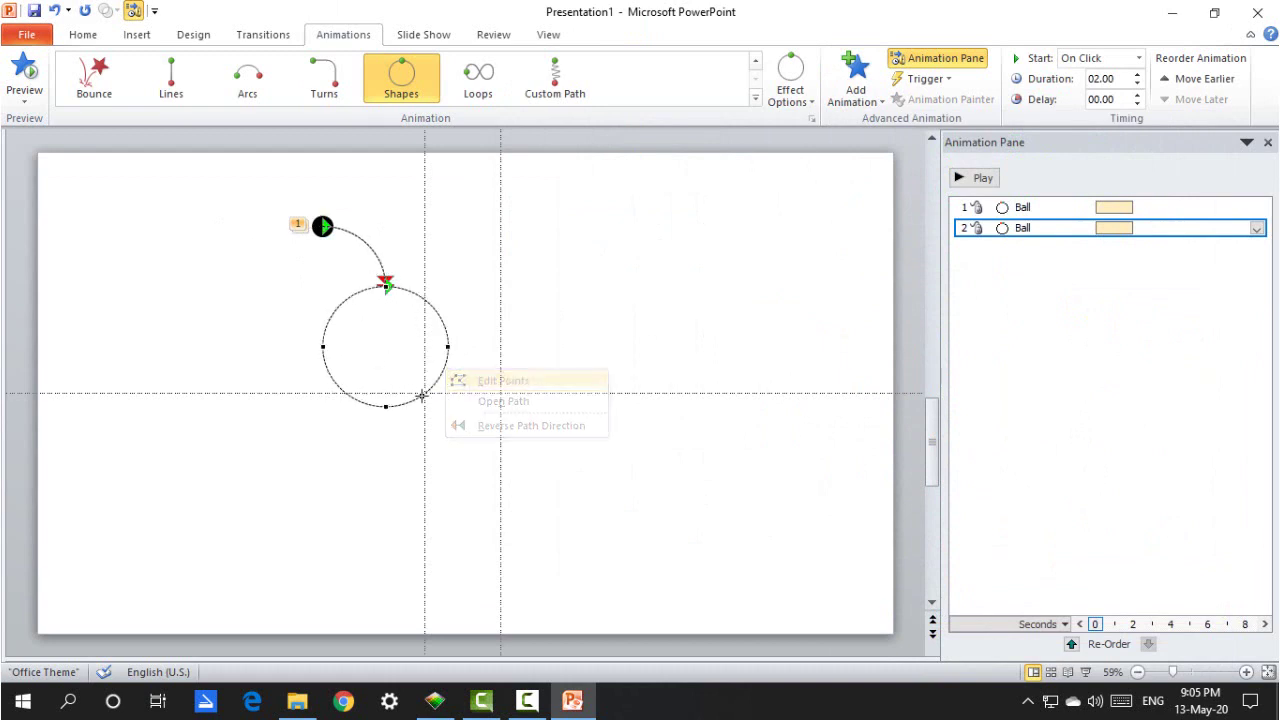
right_click(324, 349)
click(395, 381)
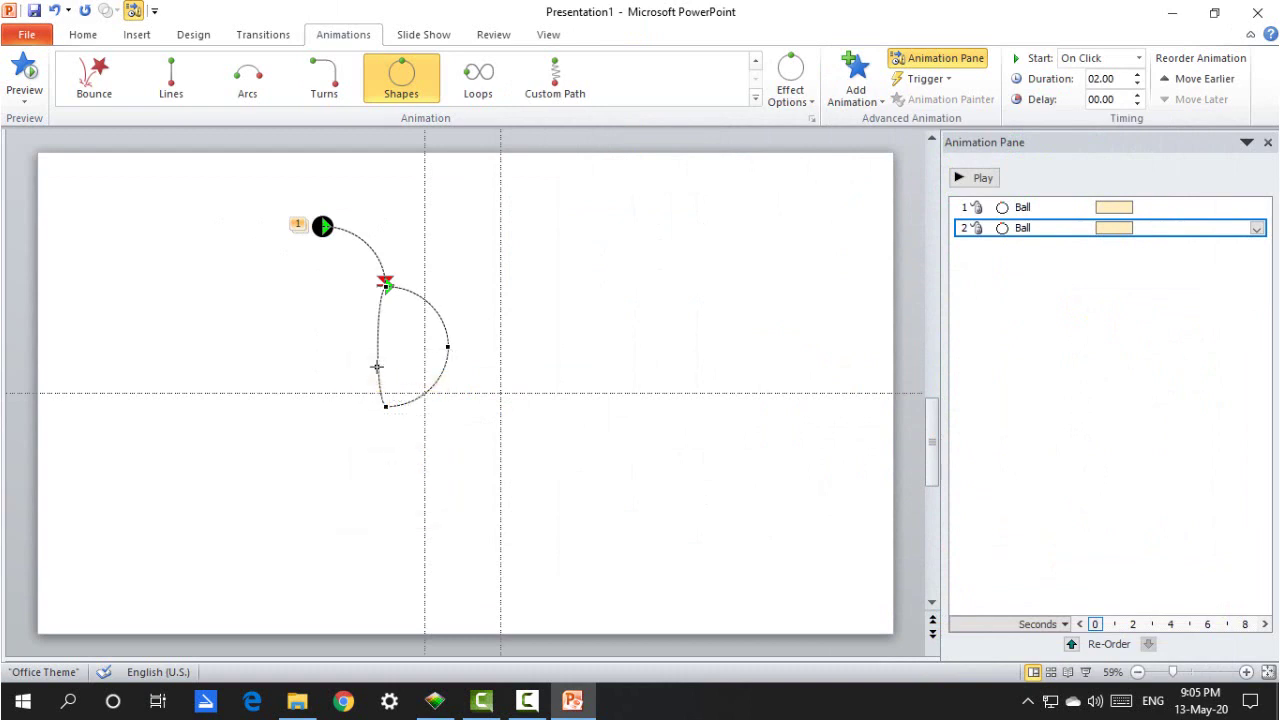
right_click(379, 367)
click(426, 401)
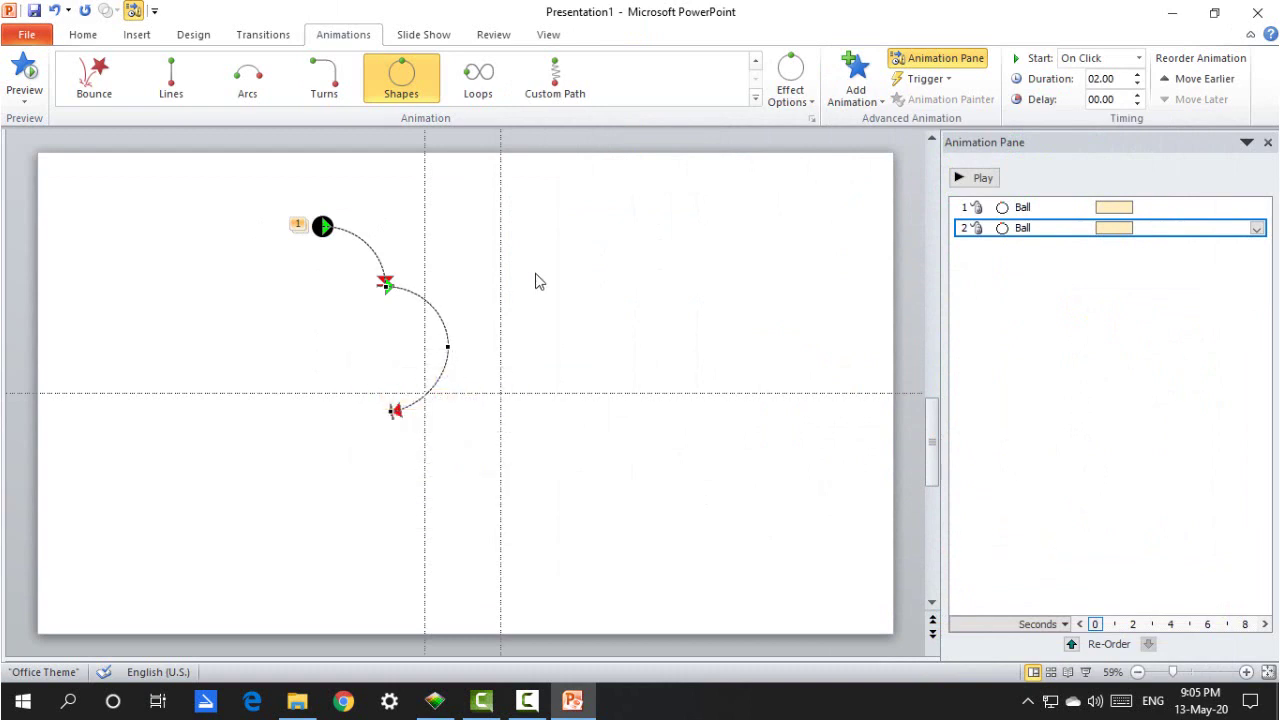
click(1041, 273)
Step: Set both ball path animations to start With Previous, delay the second by 1.90 seconds, and preview the sequence
click(1051, 230)
right_click(1088, 234)
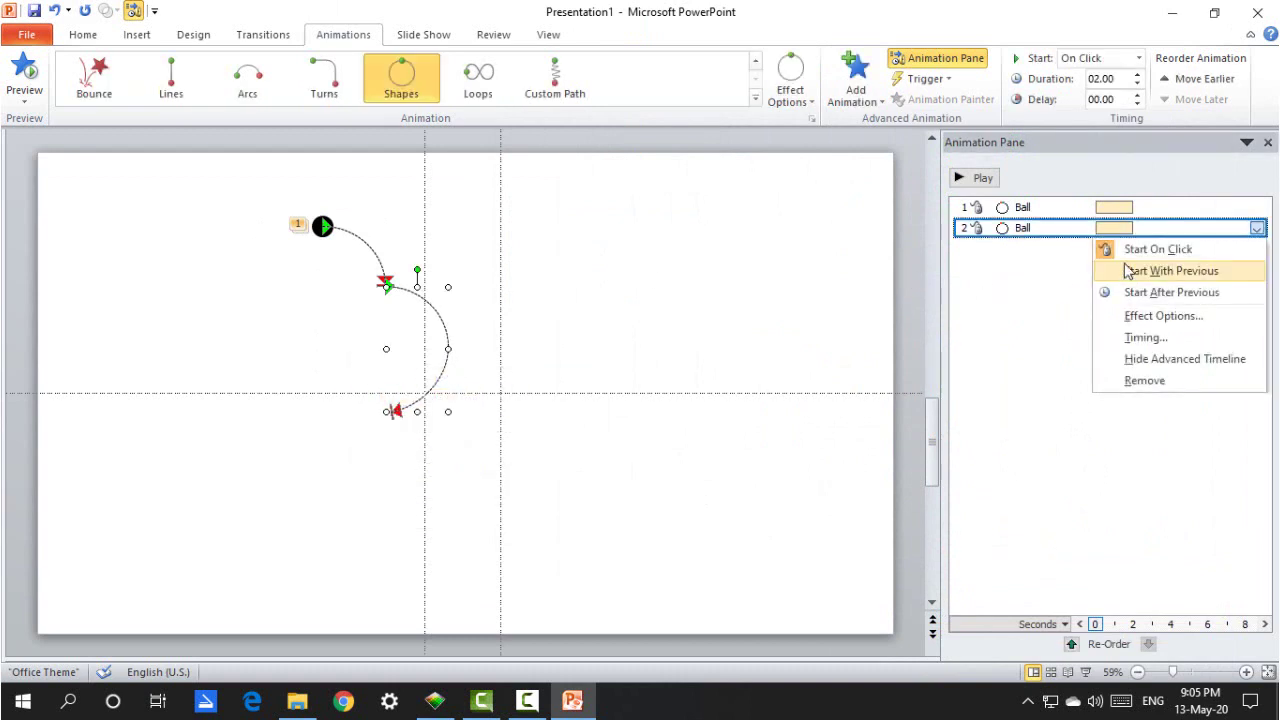
click(1097, 270)
right_click(1050, 208)
click(1115, 251)
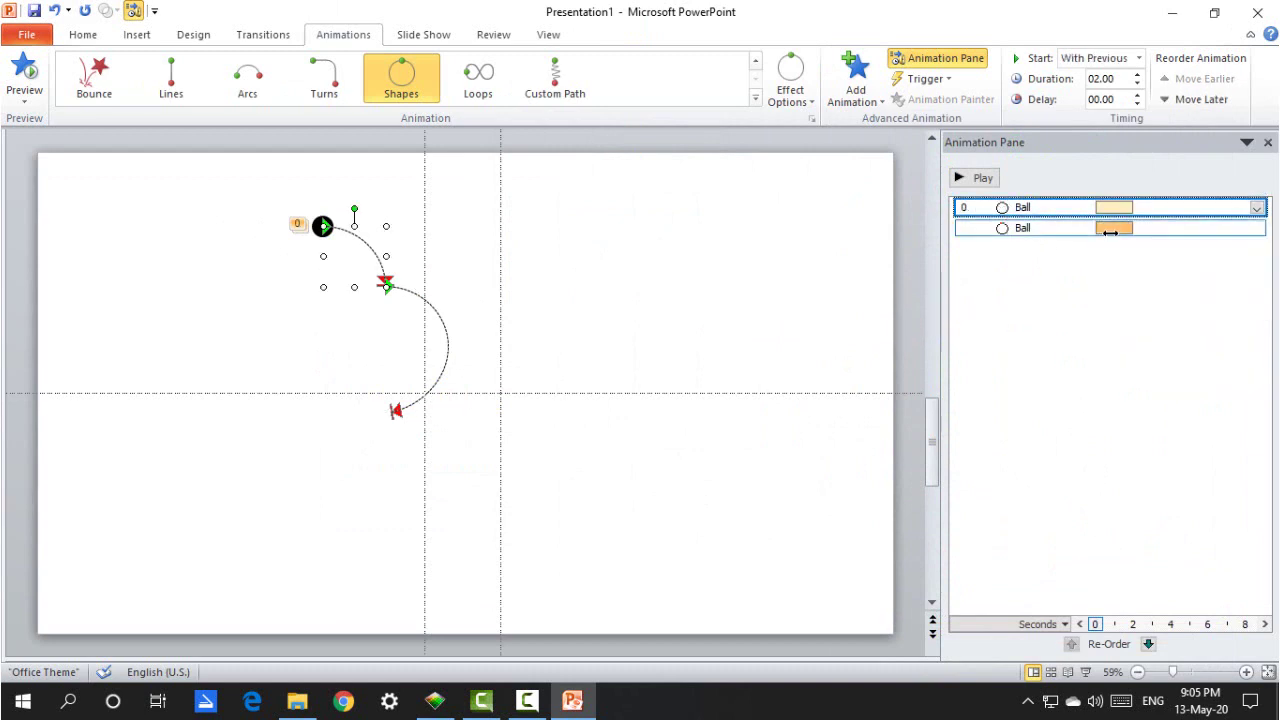
drag(1114, 229, 1166, 230)
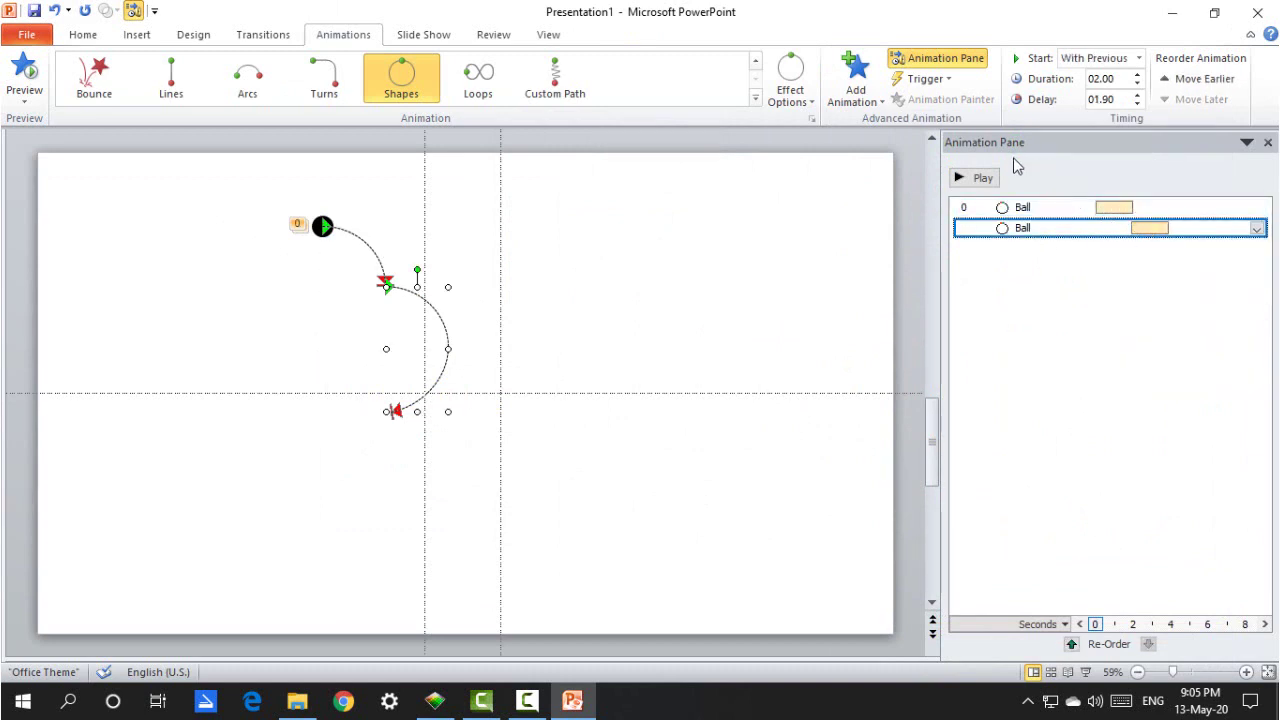
click(978, 178)
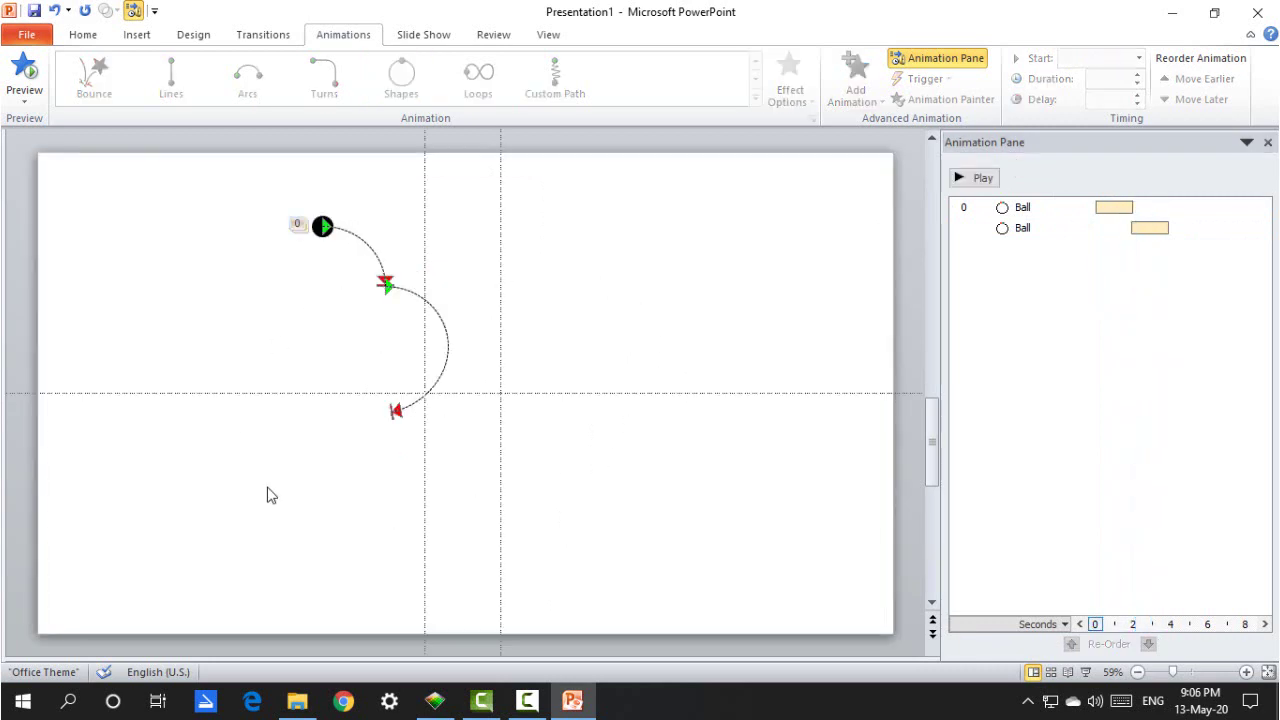
Step: Set both ball path durations to 1 second, move the second's start to just before the first ends, and preview the motion
click(1023, 207)
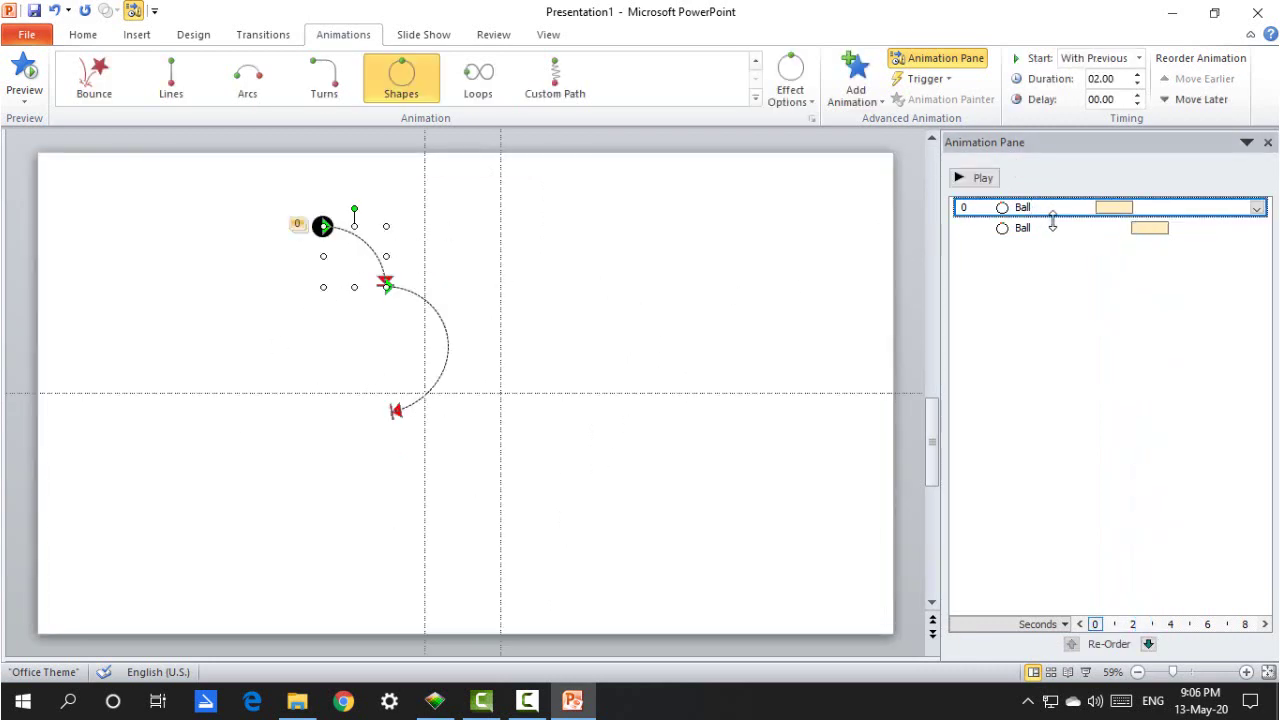
shift+click(1063, 228)
click(1138, 85)
click(1138, 85)
click(1138, 85)
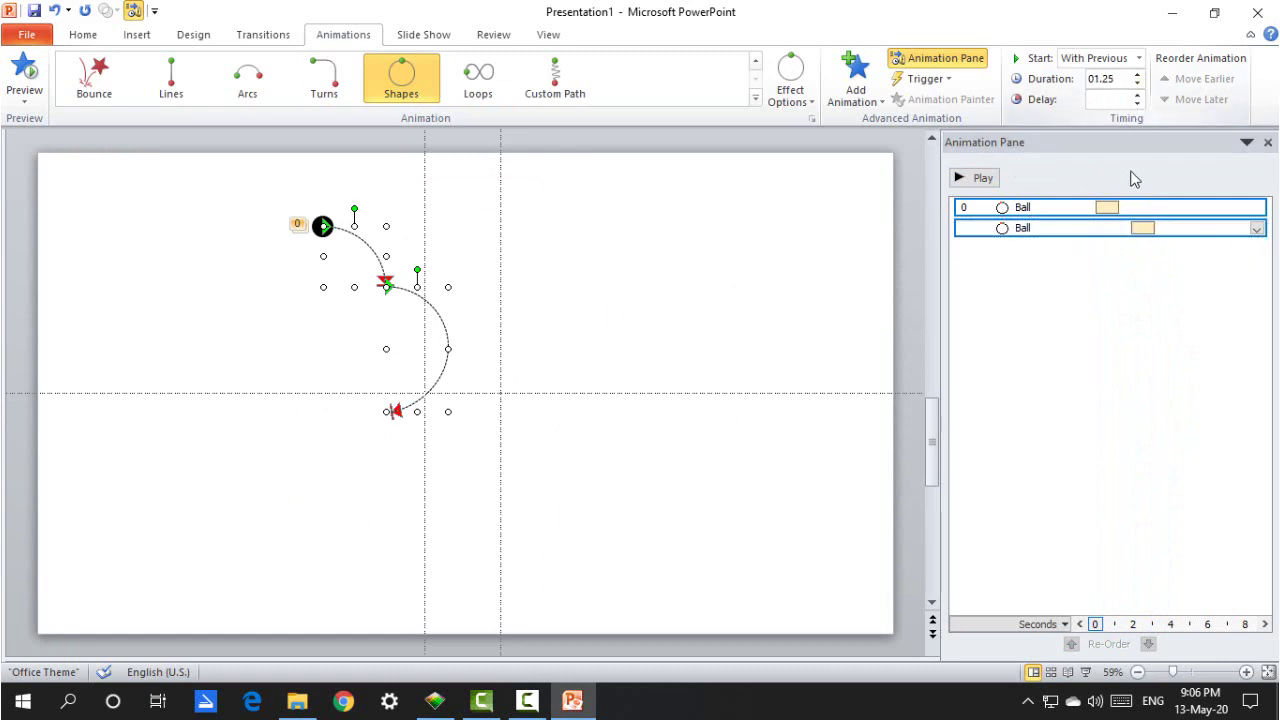
drag(1141, 228, 1122, 230)
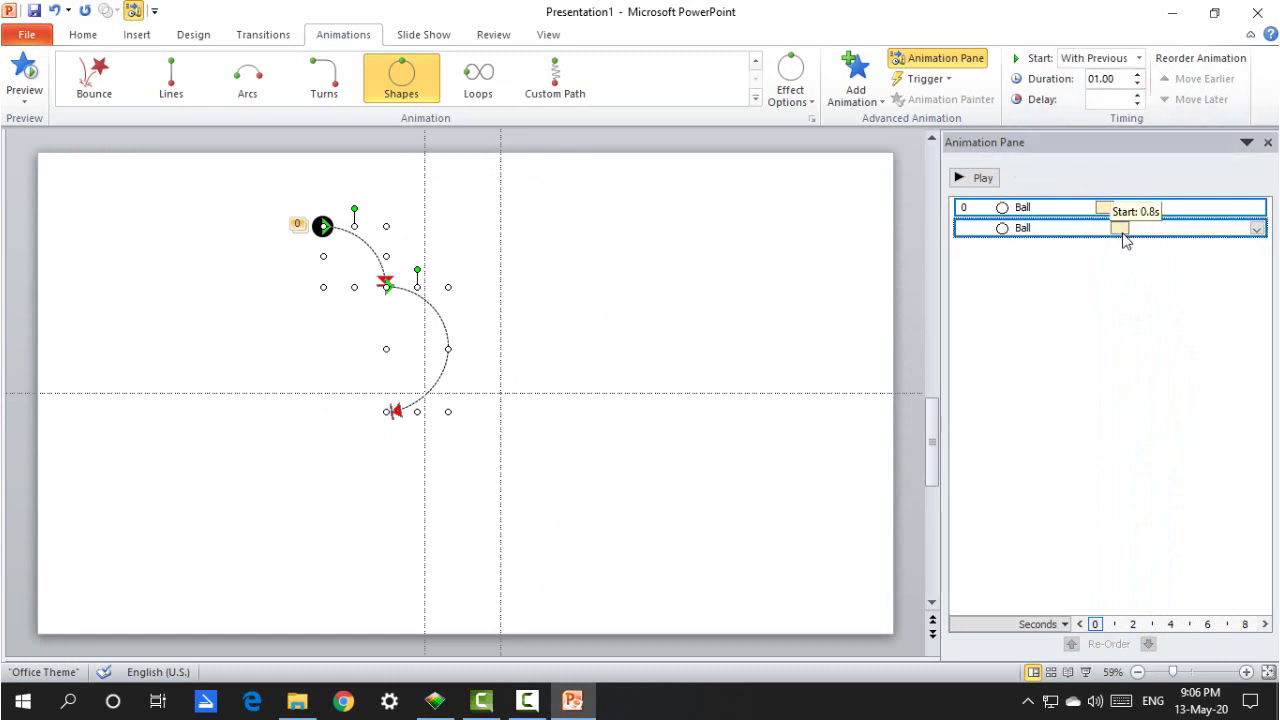
click(960, 180)
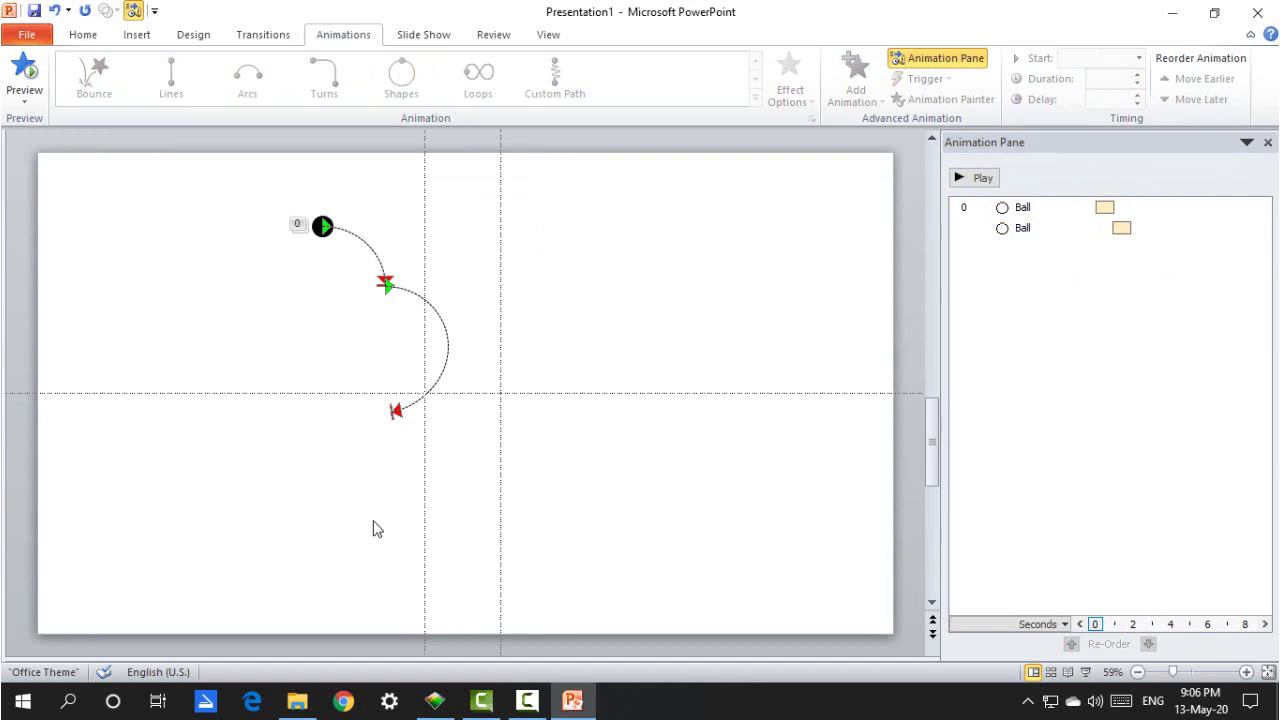
Step: Switch to File Explorer and open the archive "MotionPathTools 2010 and below" in the Motion Path tools folder
click(297, 700)
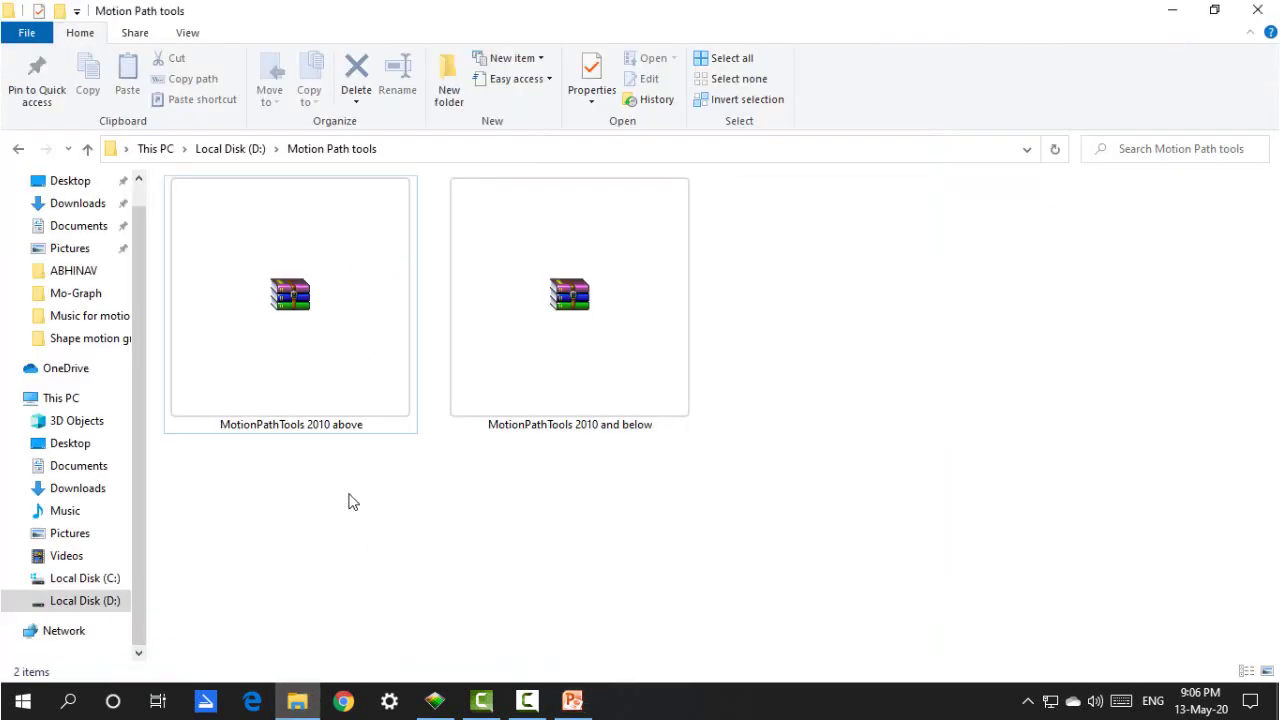
click(352, 425)
click(514, 324)
click(337, 317)
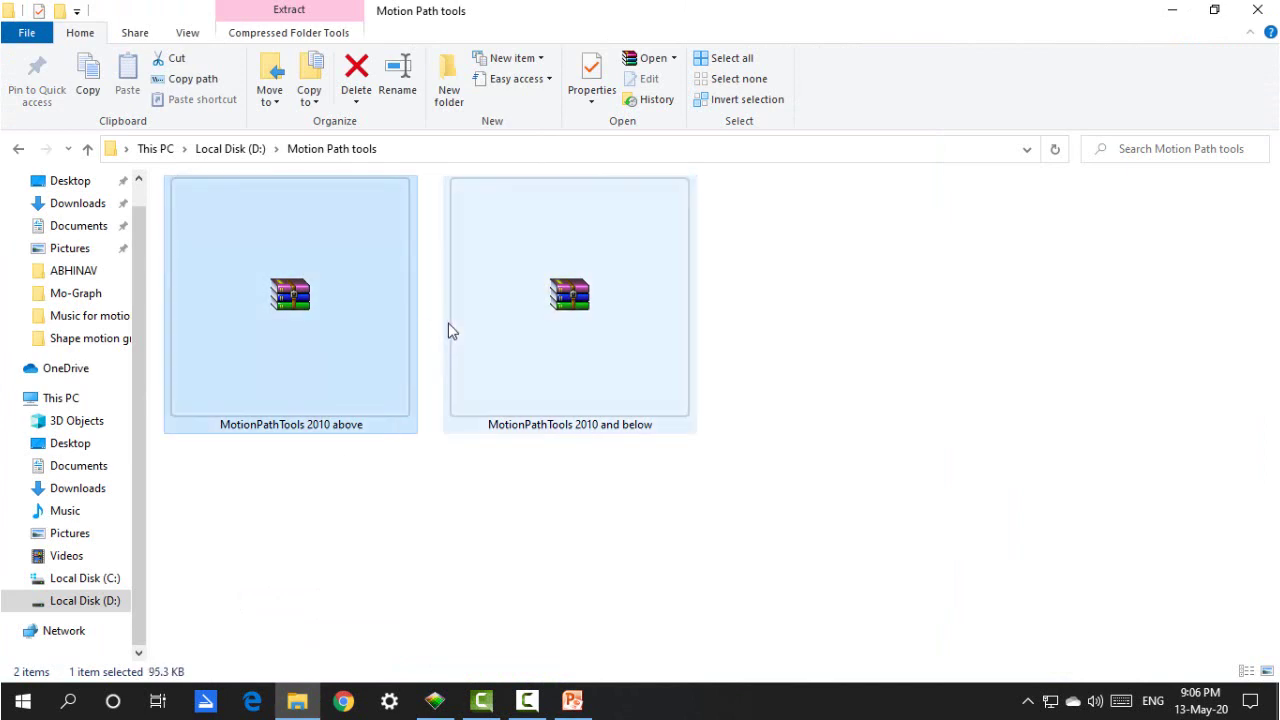
click(476, 328)
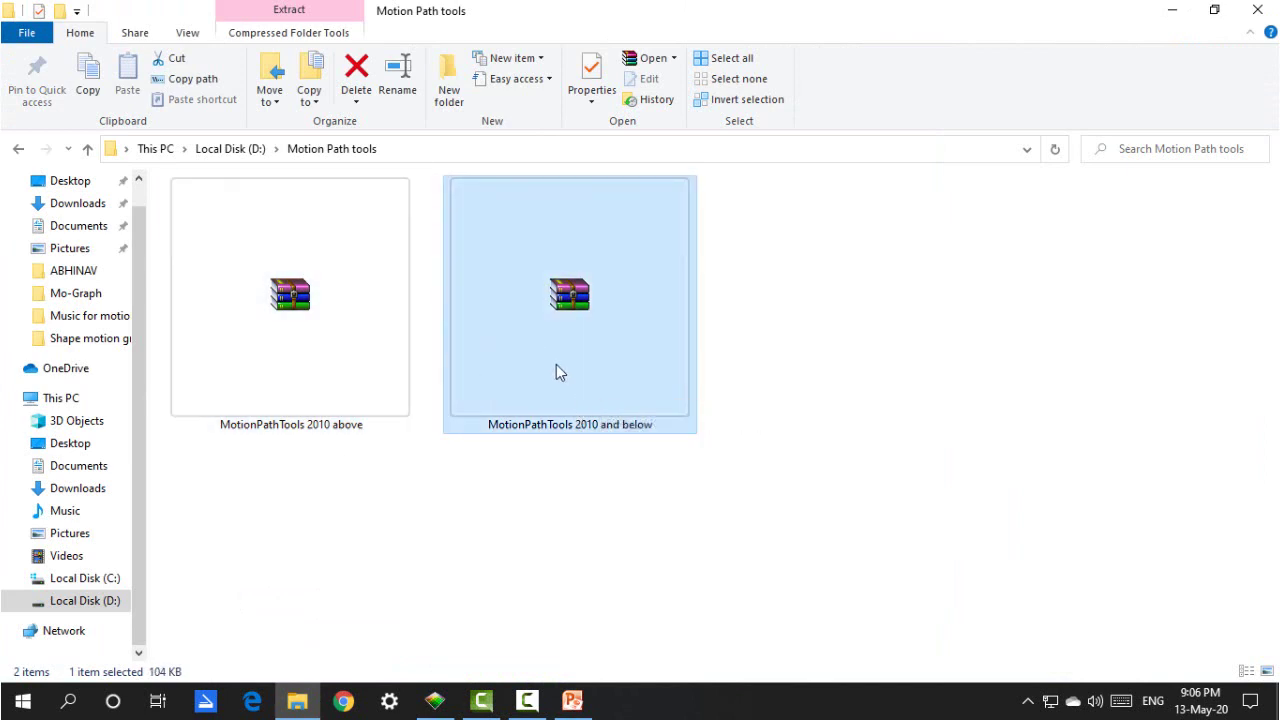
double_click(589, 408)
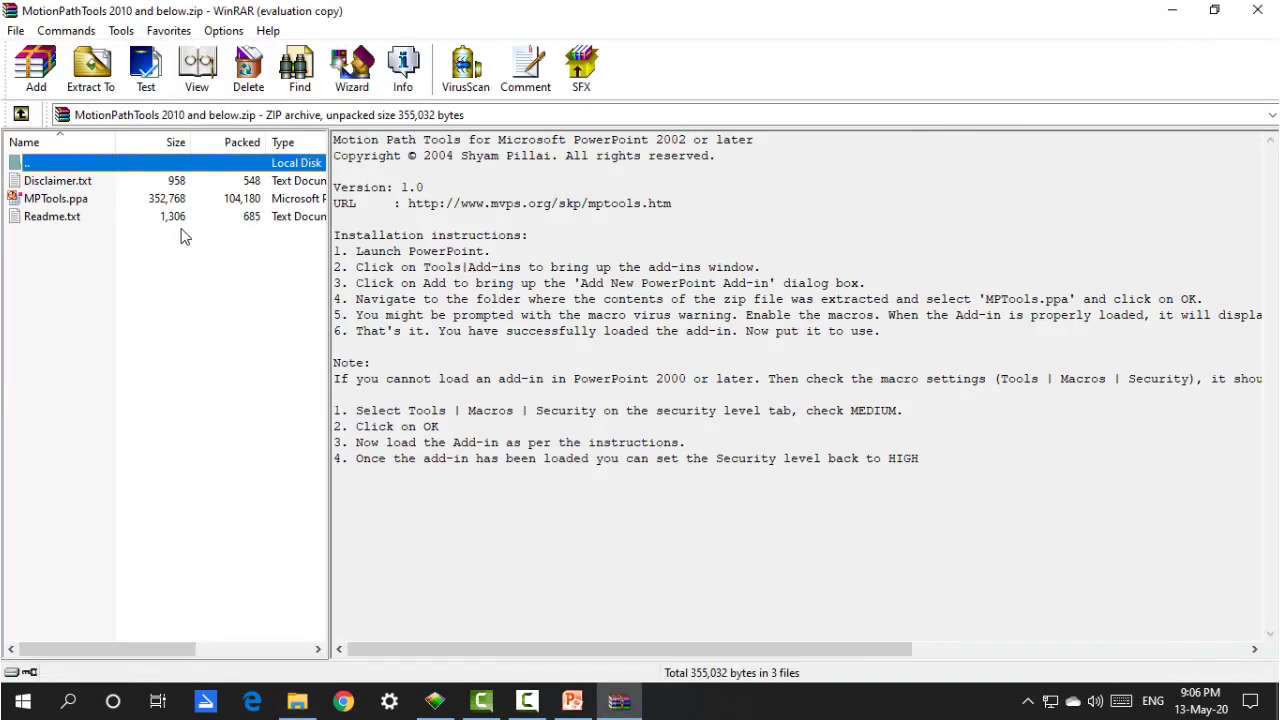
Step: Load the MPTools.ppa add-in from the archive into PowerPoint with its macros enabled
click(783, 268)
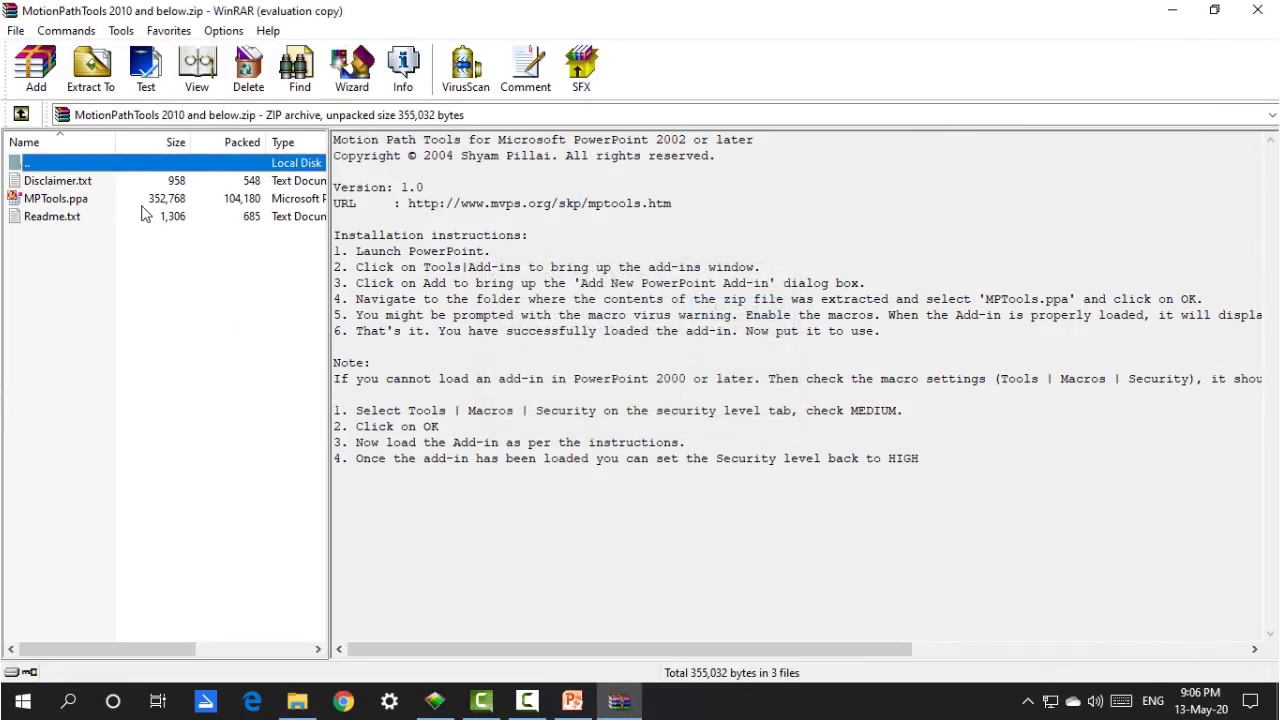
double_click(75, 203)
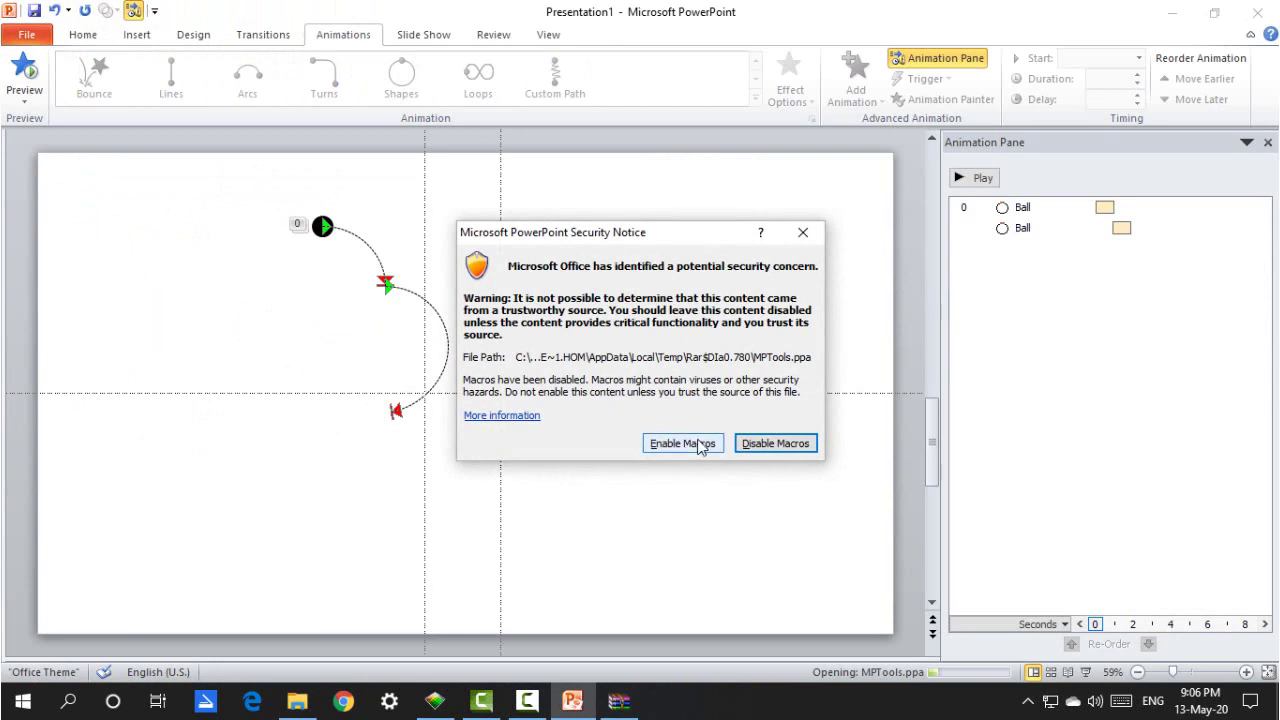
click(688, 446)
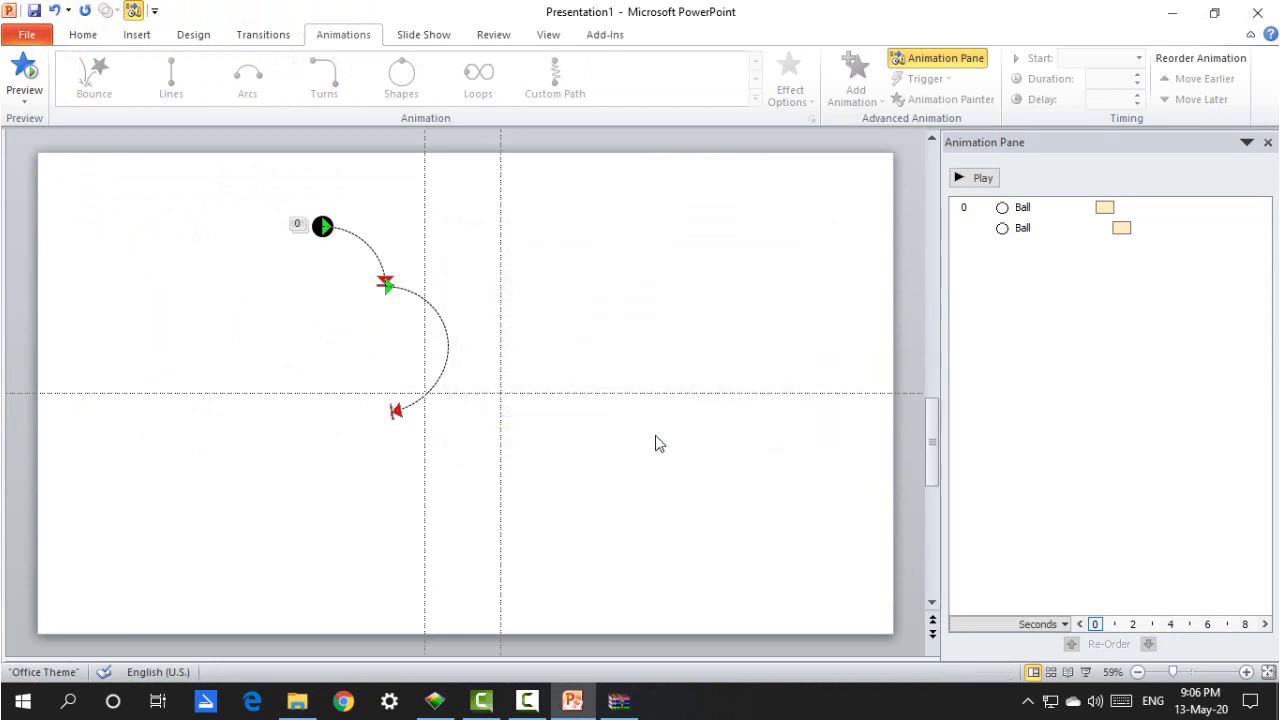
Step: Use Align/Join Motion Paths on both of the ball's circle paths, generating a new consolidated motion path animation from them
click(601, 38)
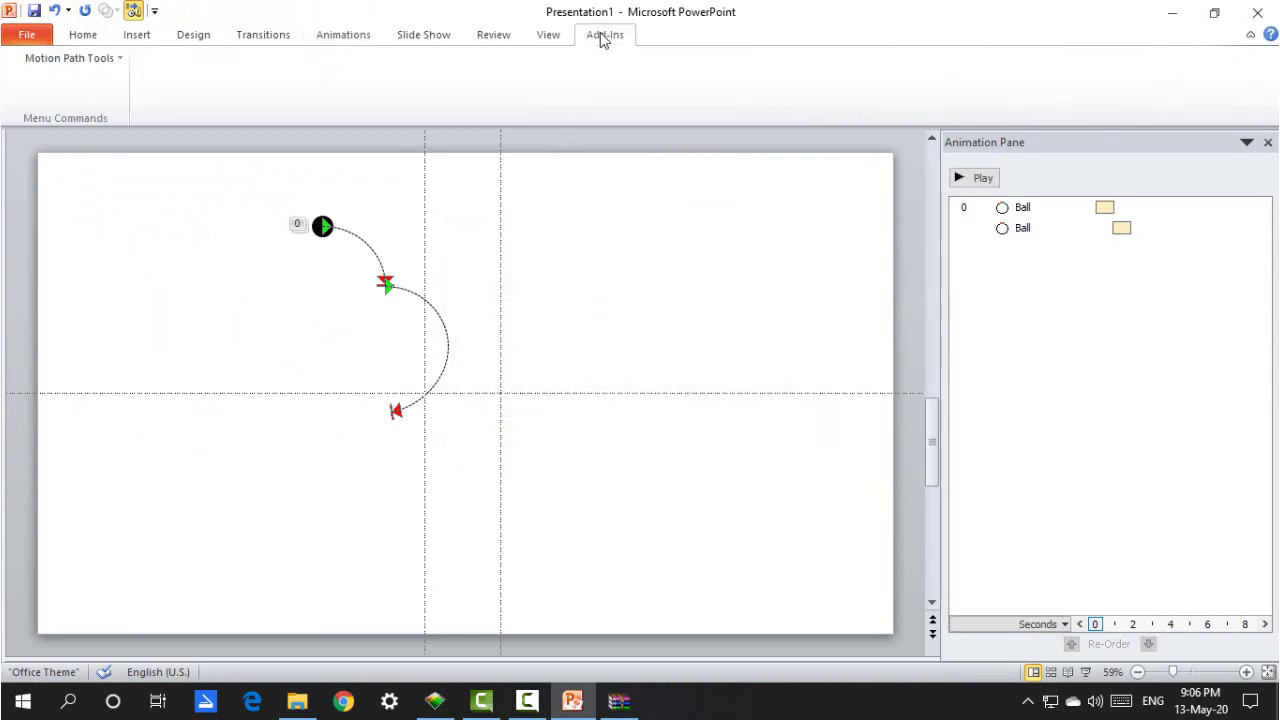
click(96, 59)
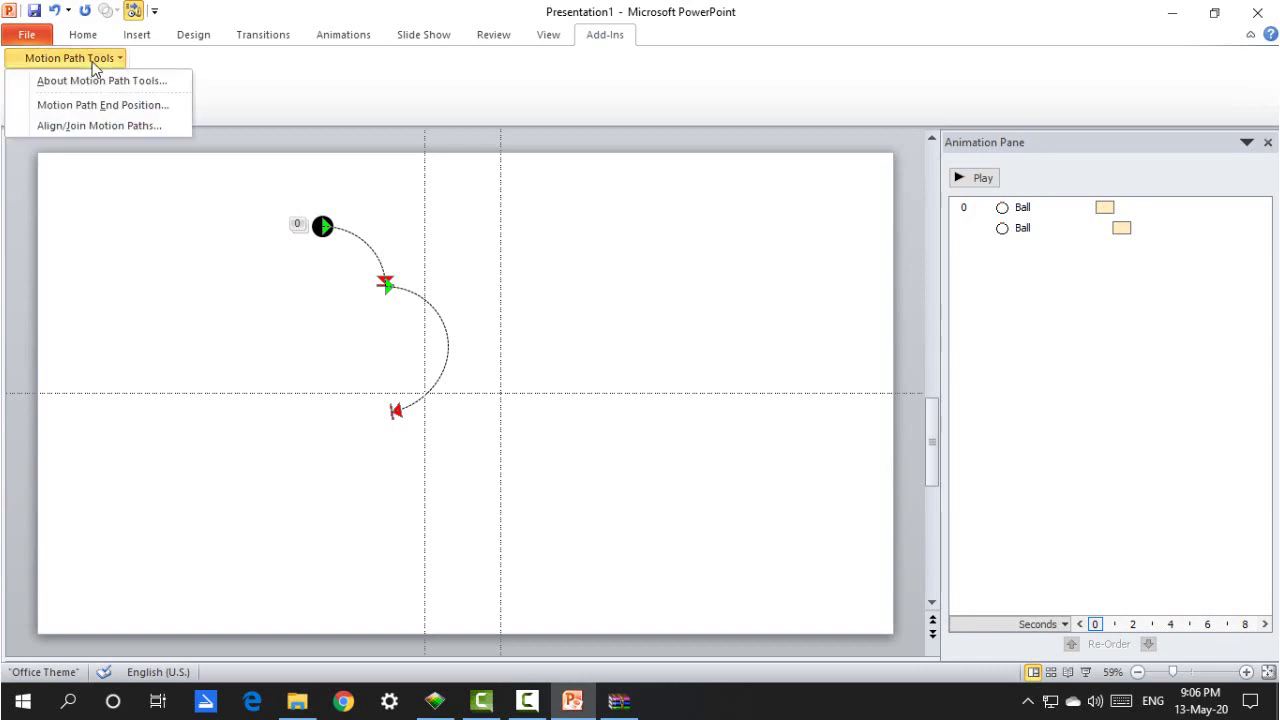
click(97, 127)
click(524, 278)
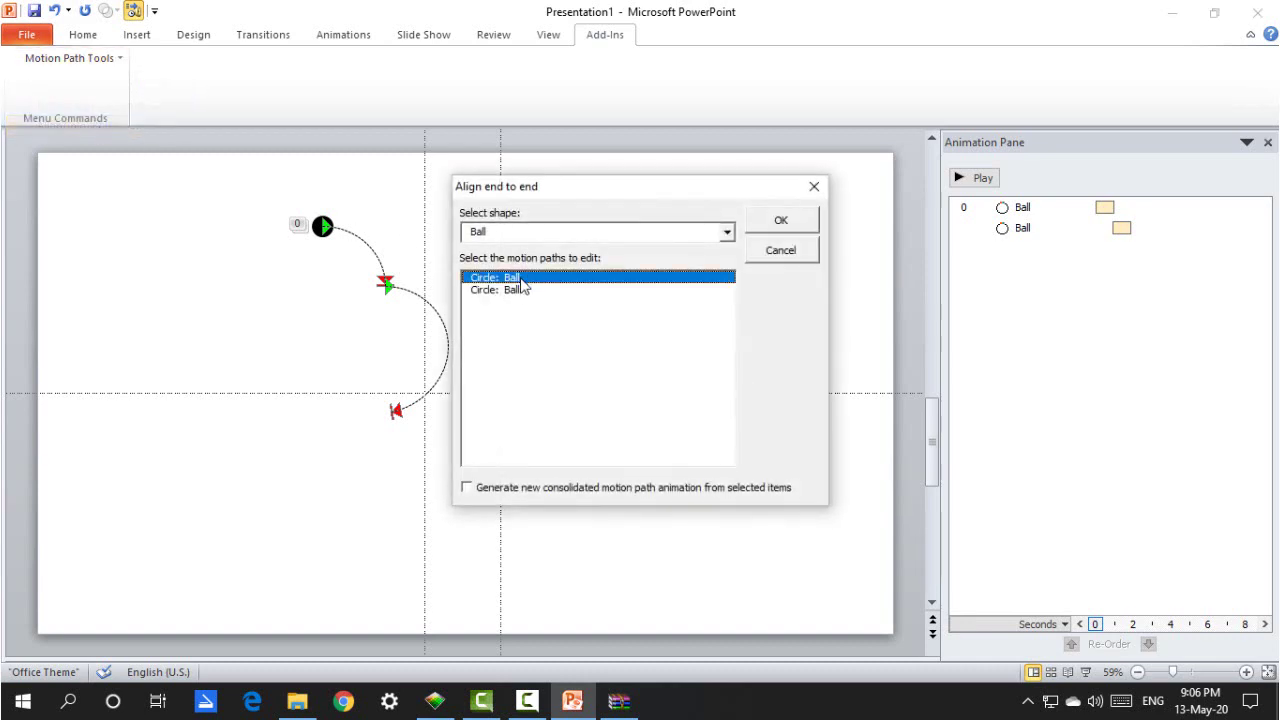
click(511, 290)
click(467, 488)
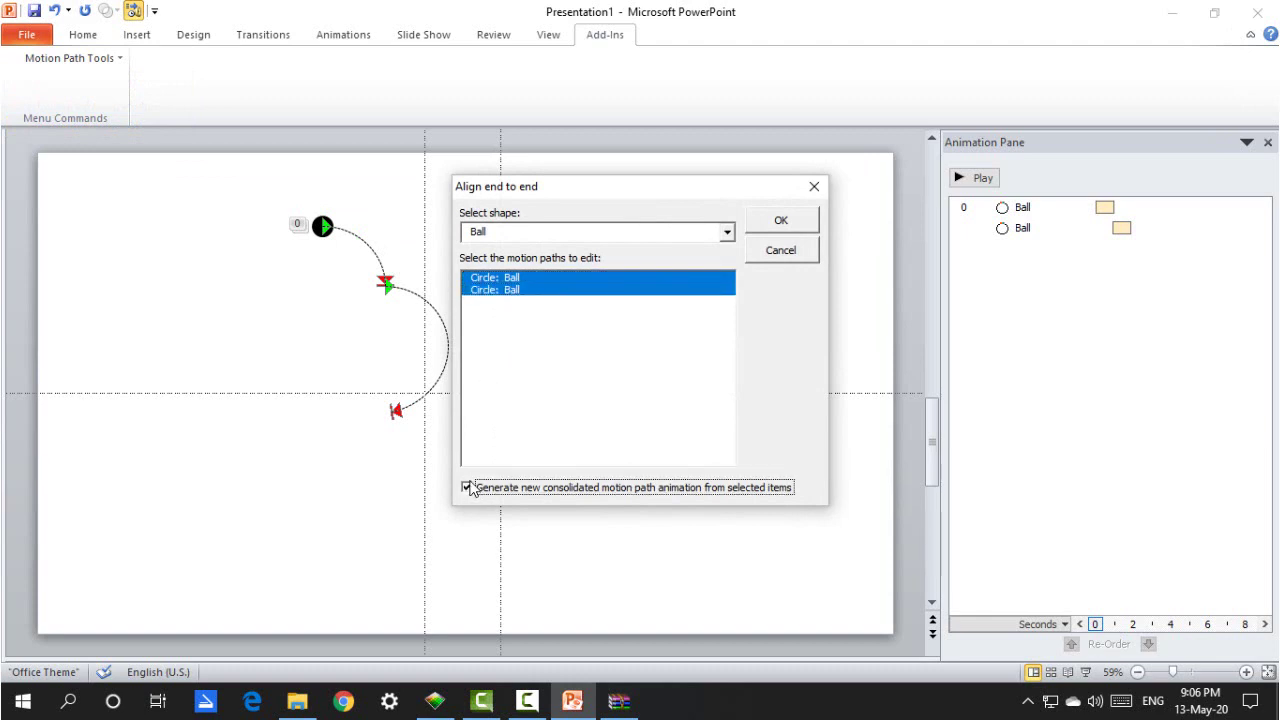
click(787, 222)
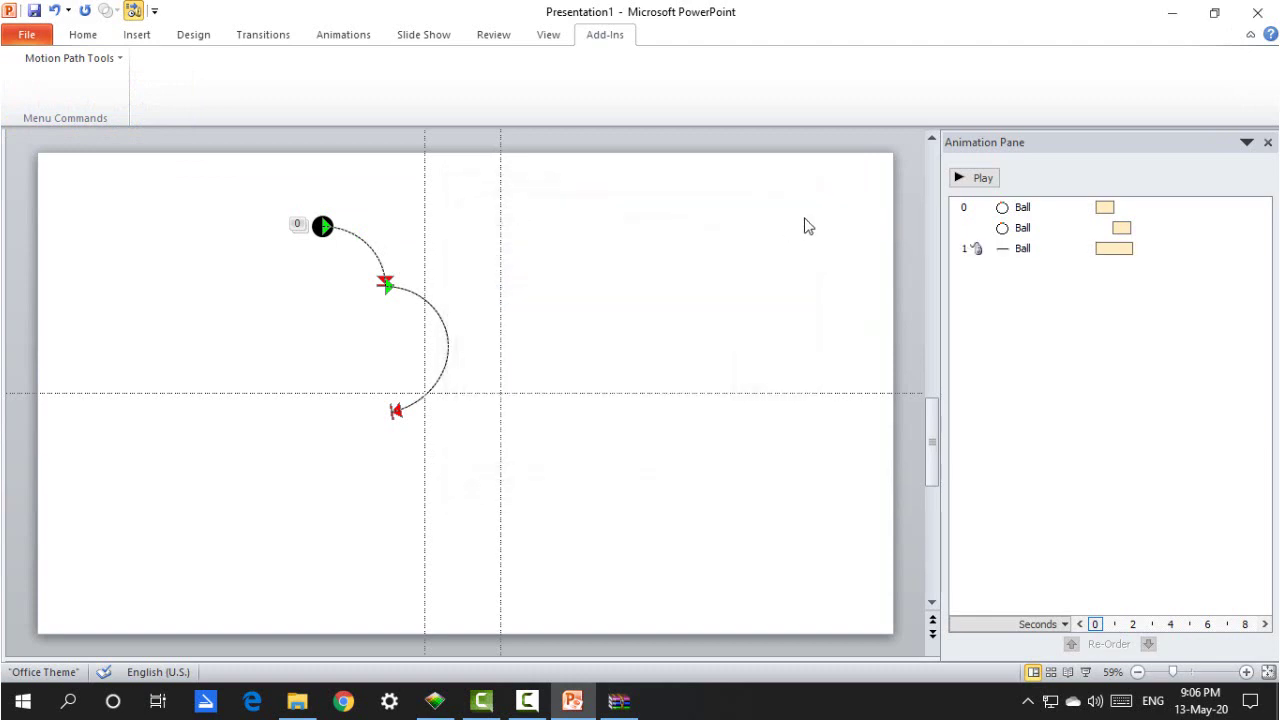
Step: Delete the ball's two original circle path animations, keeping only the consolidated path
click(1020, 248)
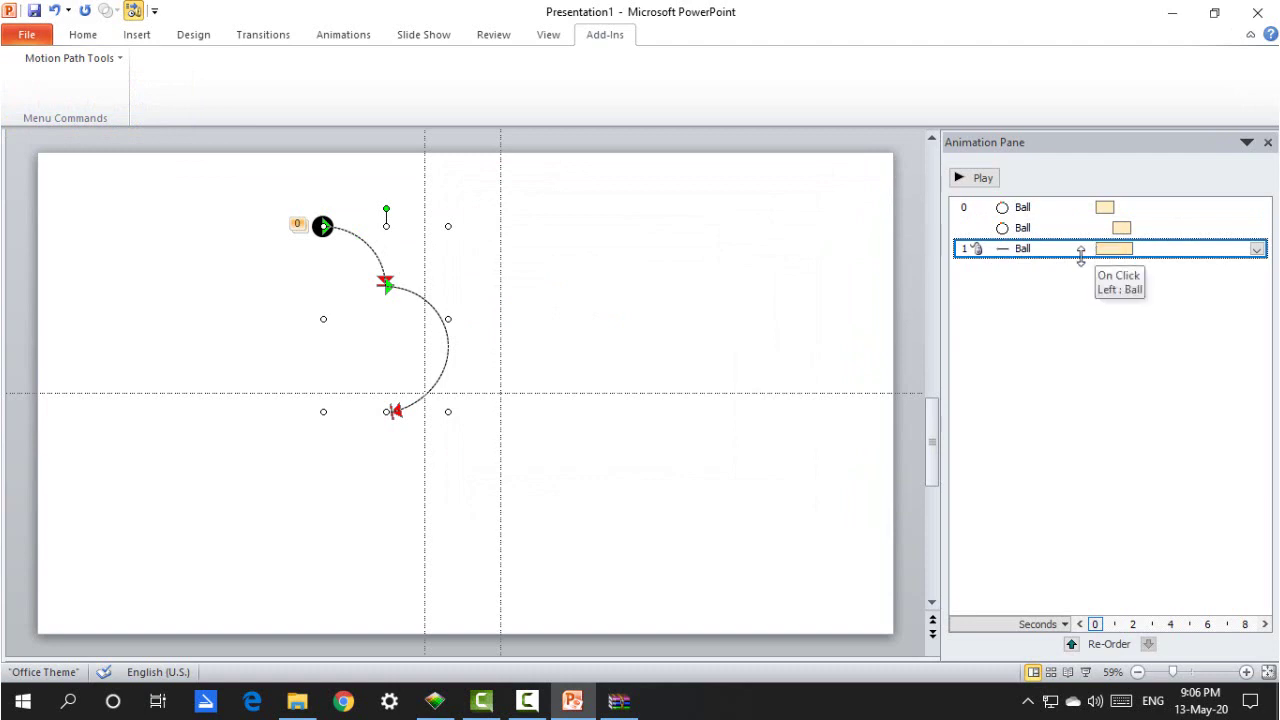
click(1036, 207)
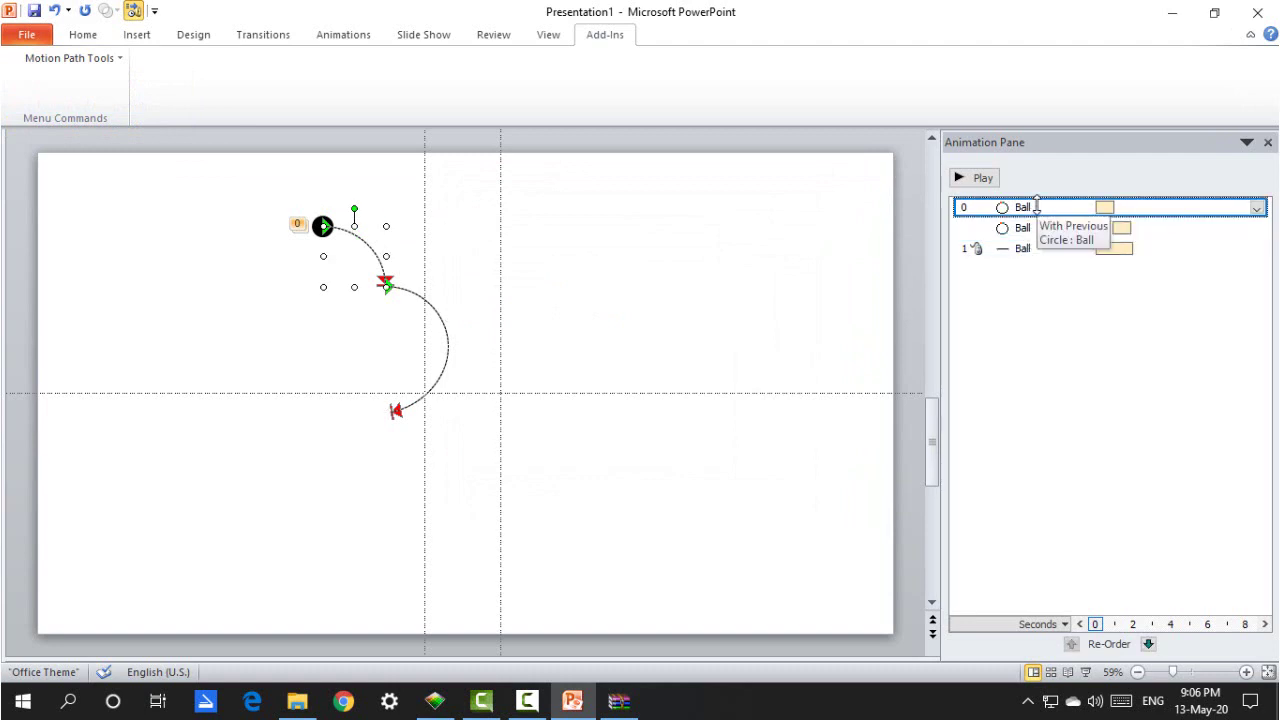
key(Delete)
key(Delete)
click(700, 252)
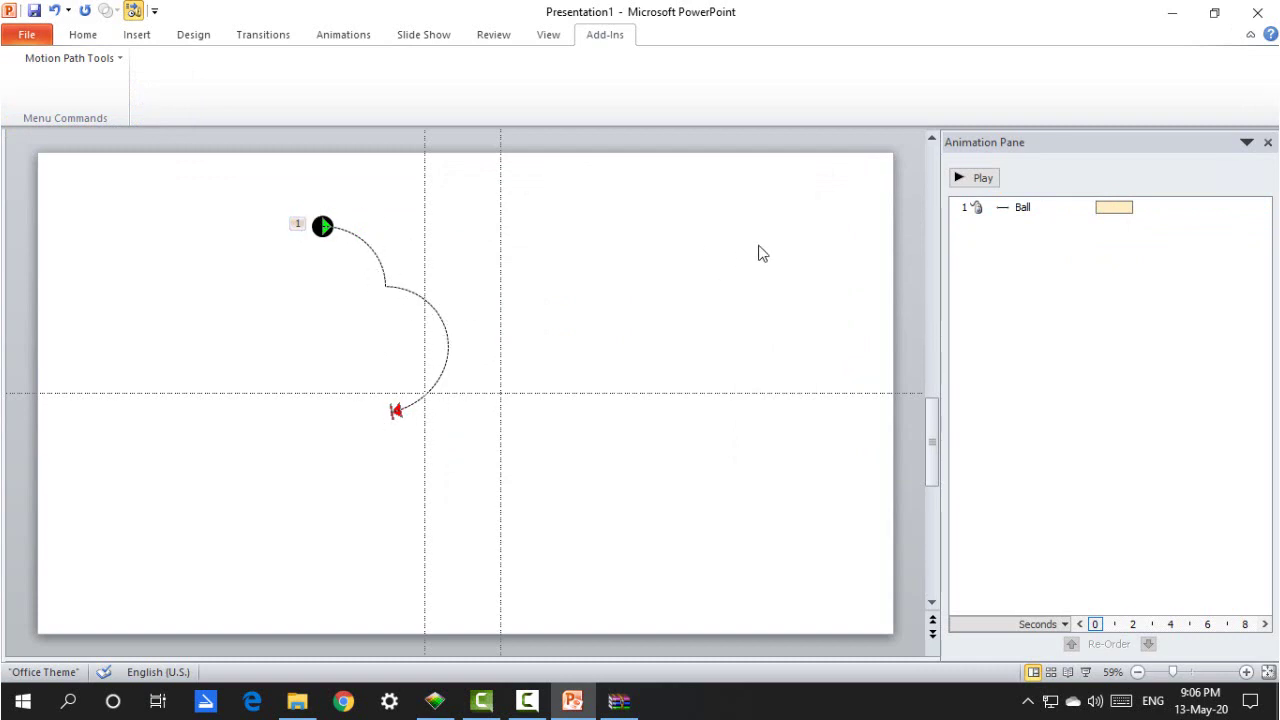
Step: Set the ball's consolidated path animation to start With Previous and preview its motion
right_click(1040, 210)
click(1105, 250)
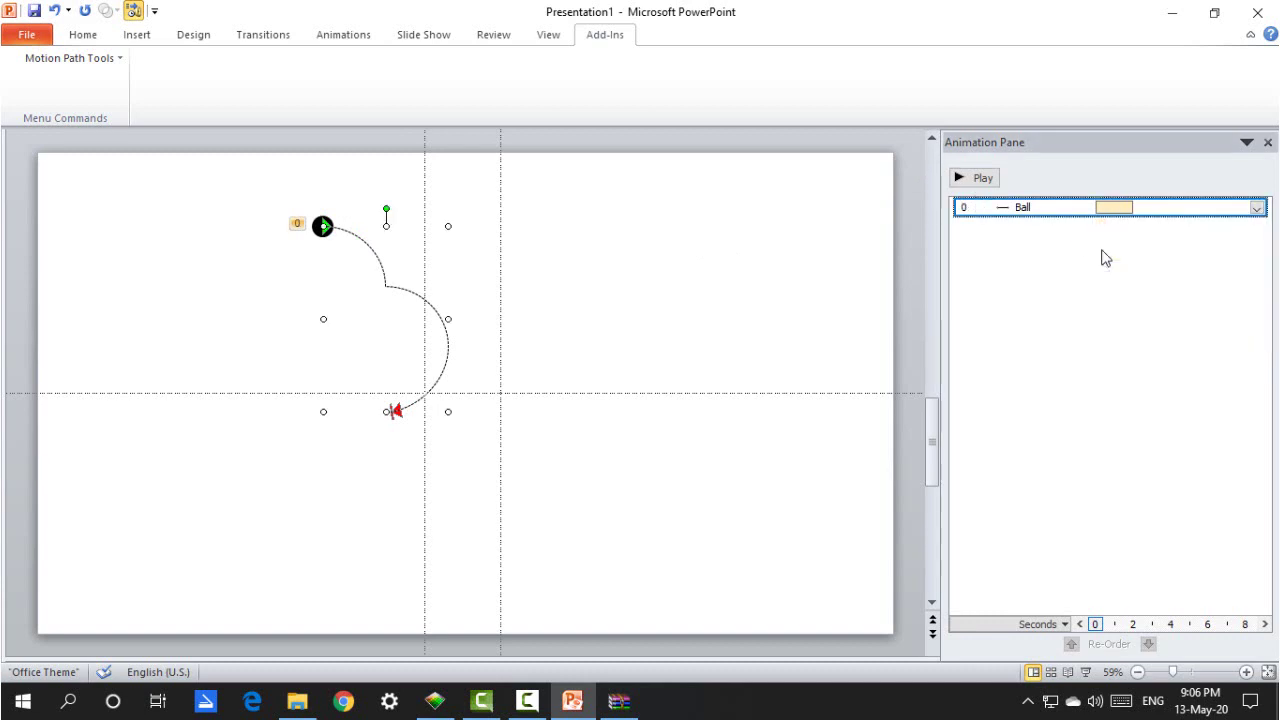
click(975, 179)
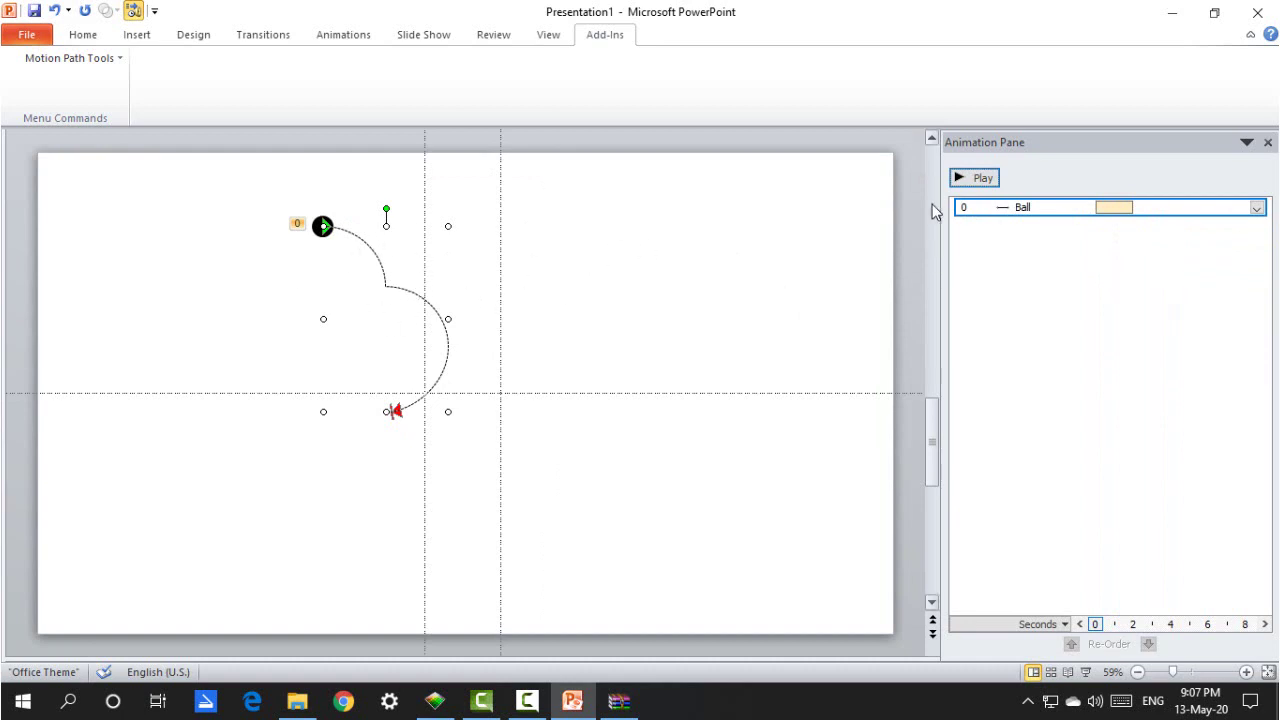
click(975, 178)
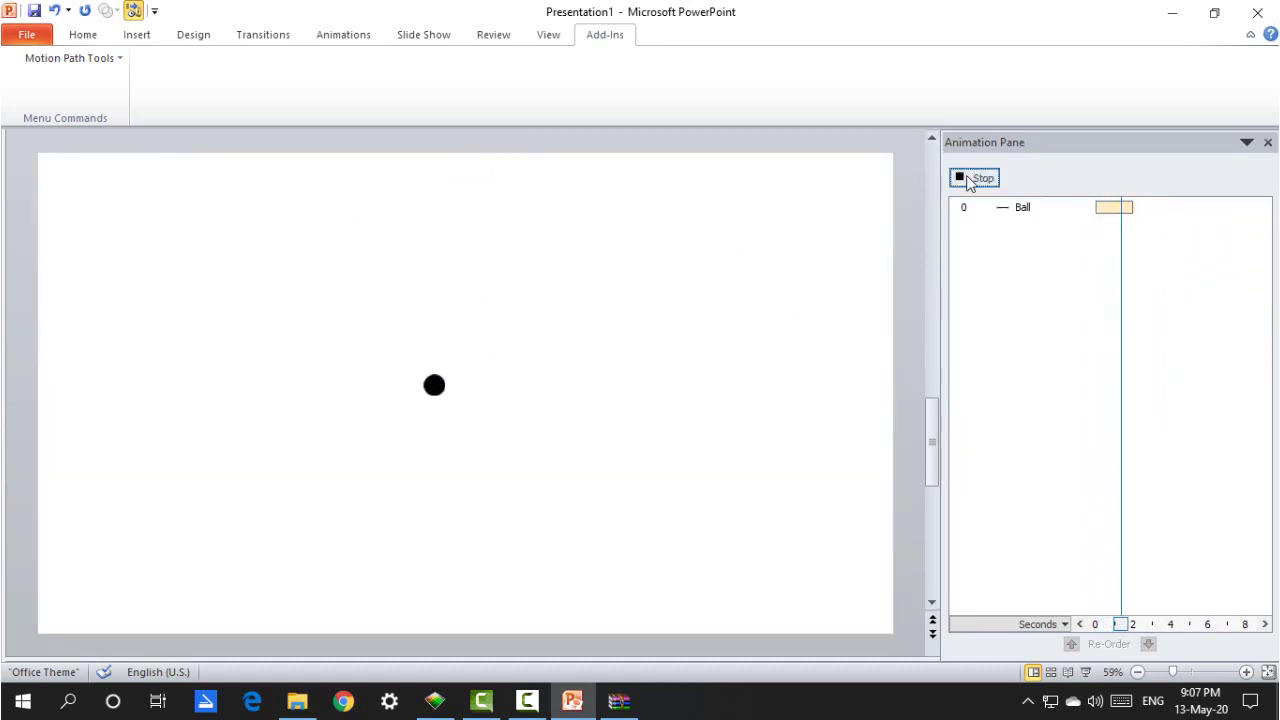
click(978, 178)
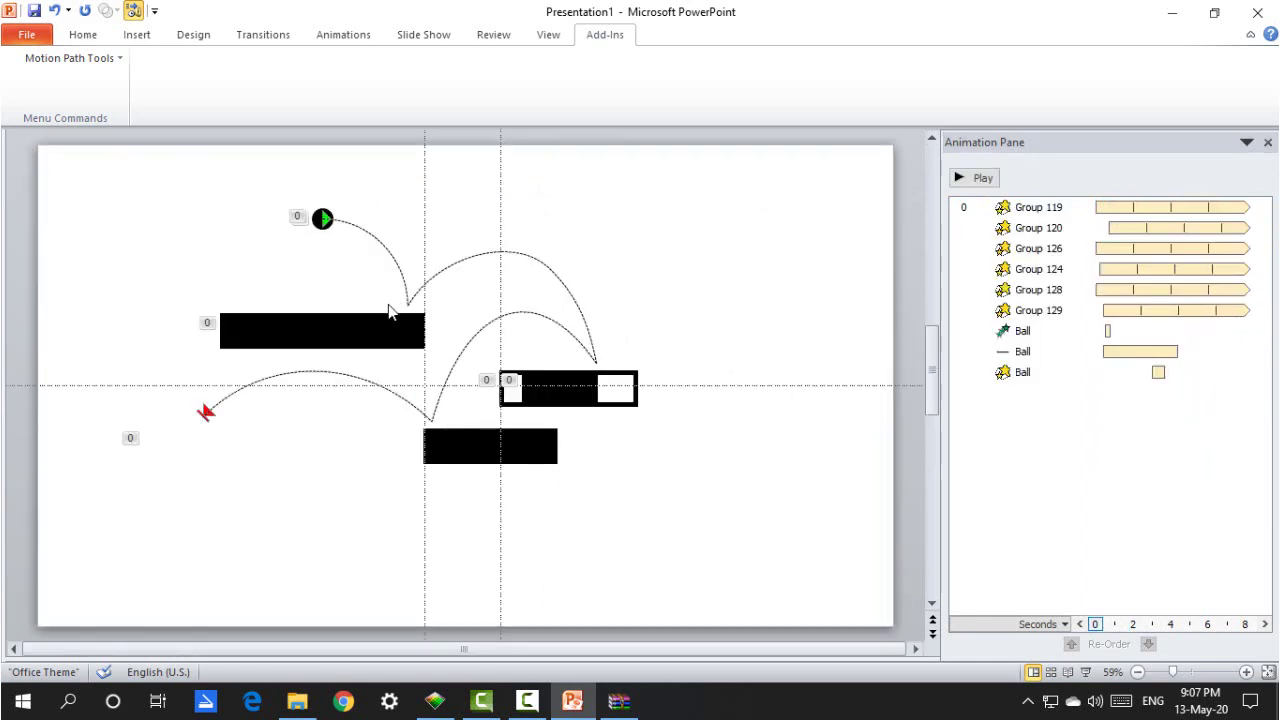
Step: Preview the animations on the white bouncing-ball slide, the black bouncing-ball slide and the dark blue geometric-shapes slide
click(978, 178)
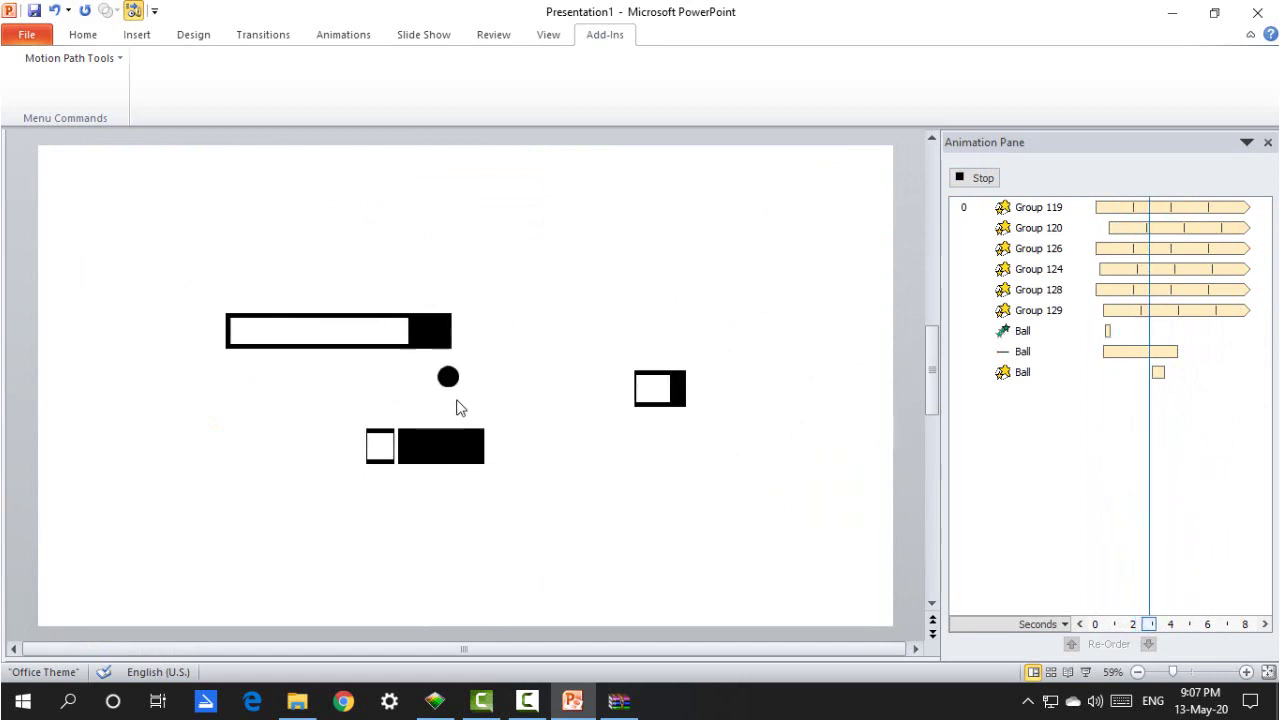
click(223, 435)
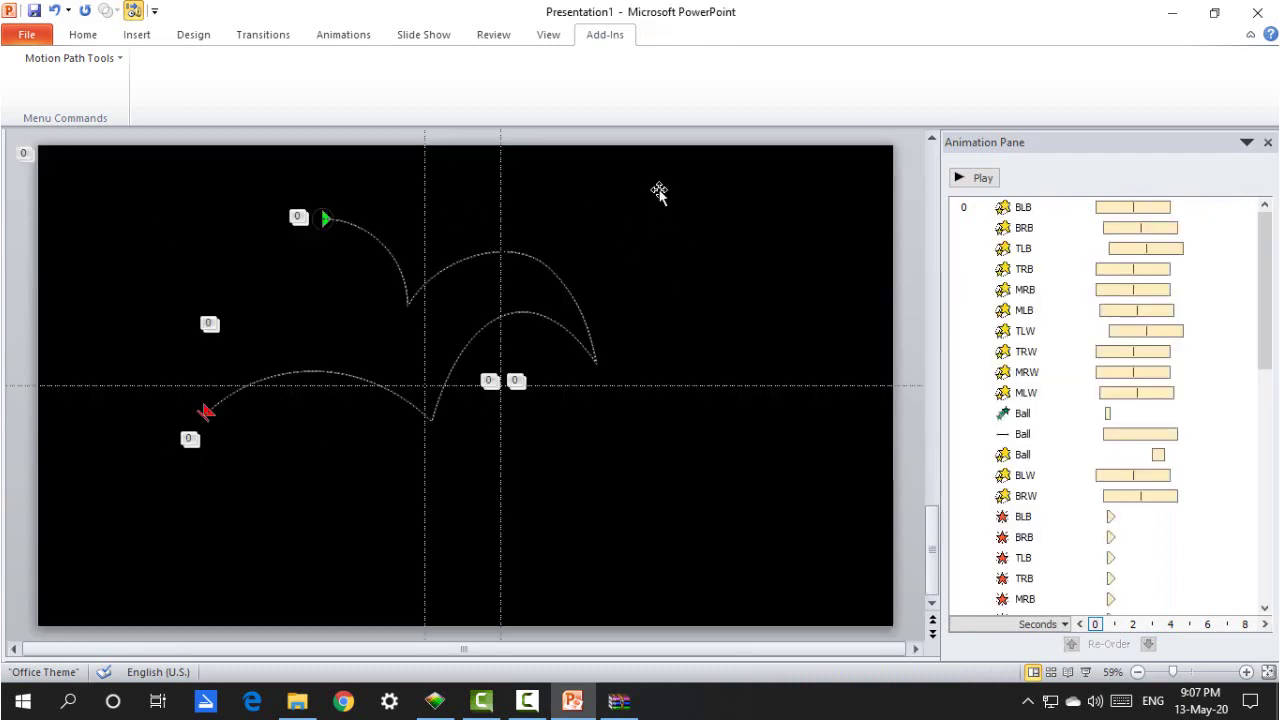
click(984, 178)
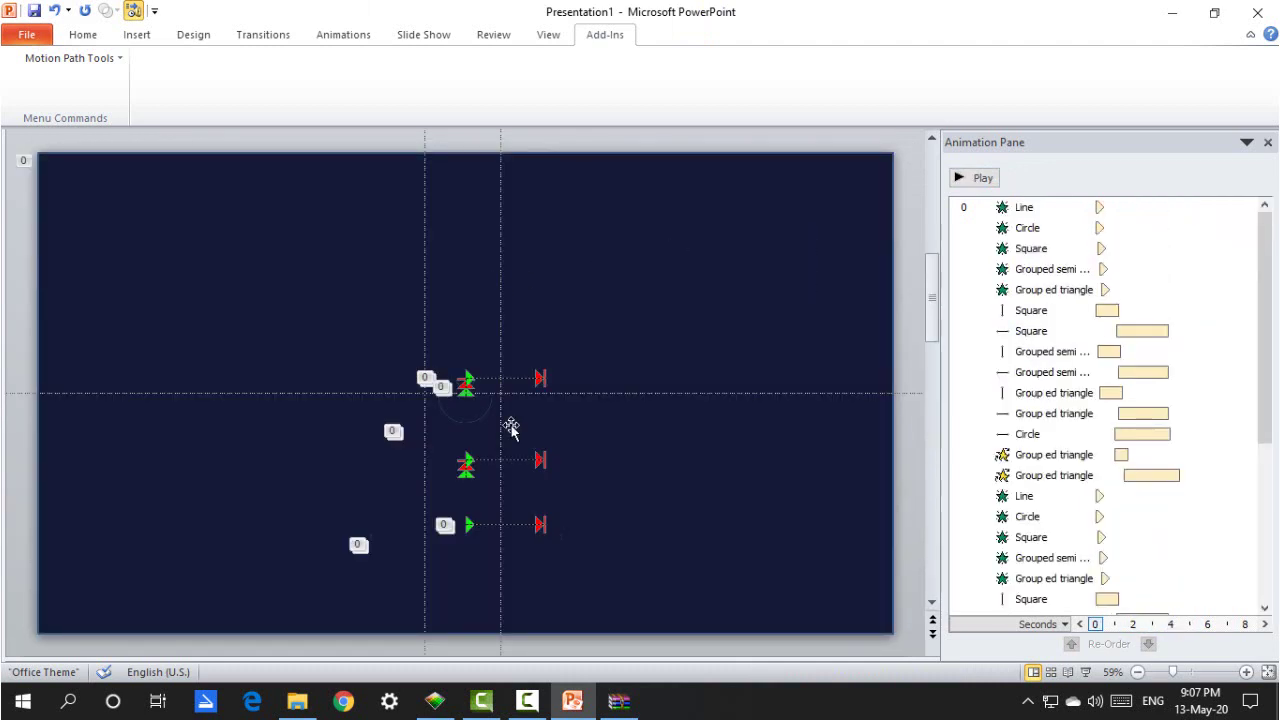
click(960, 178)
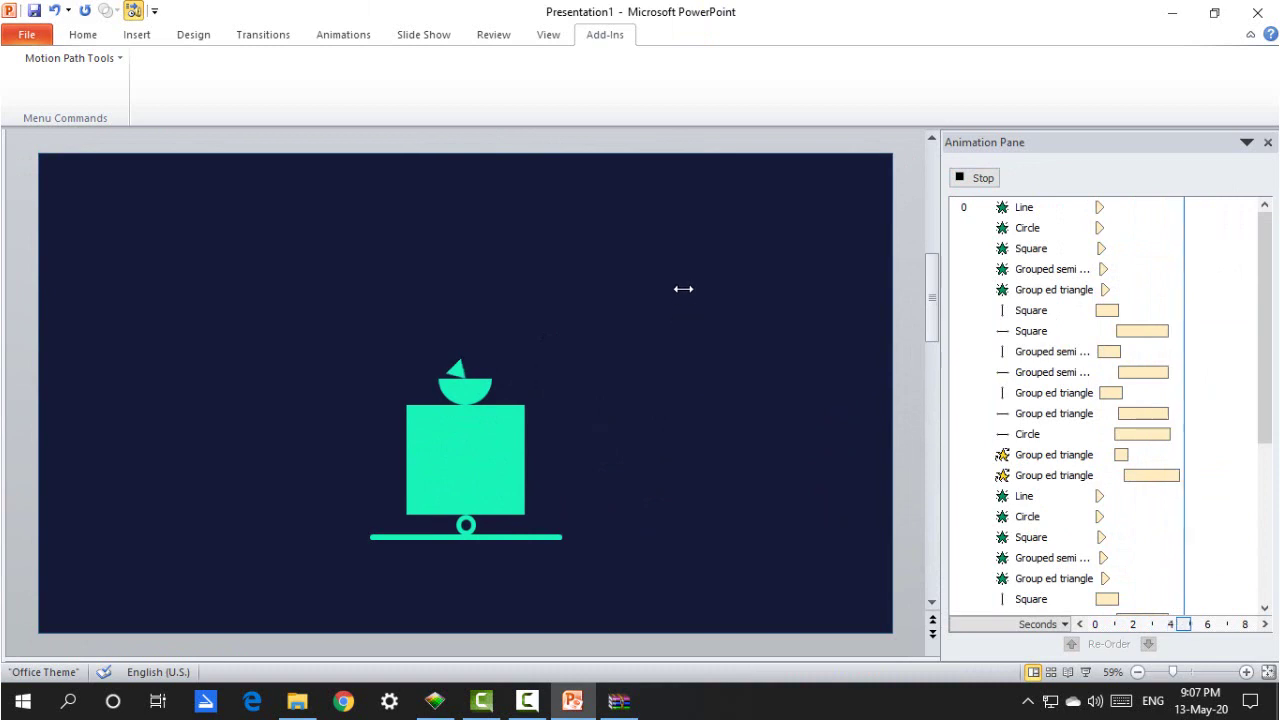
scroll(683, 289, down, 3)
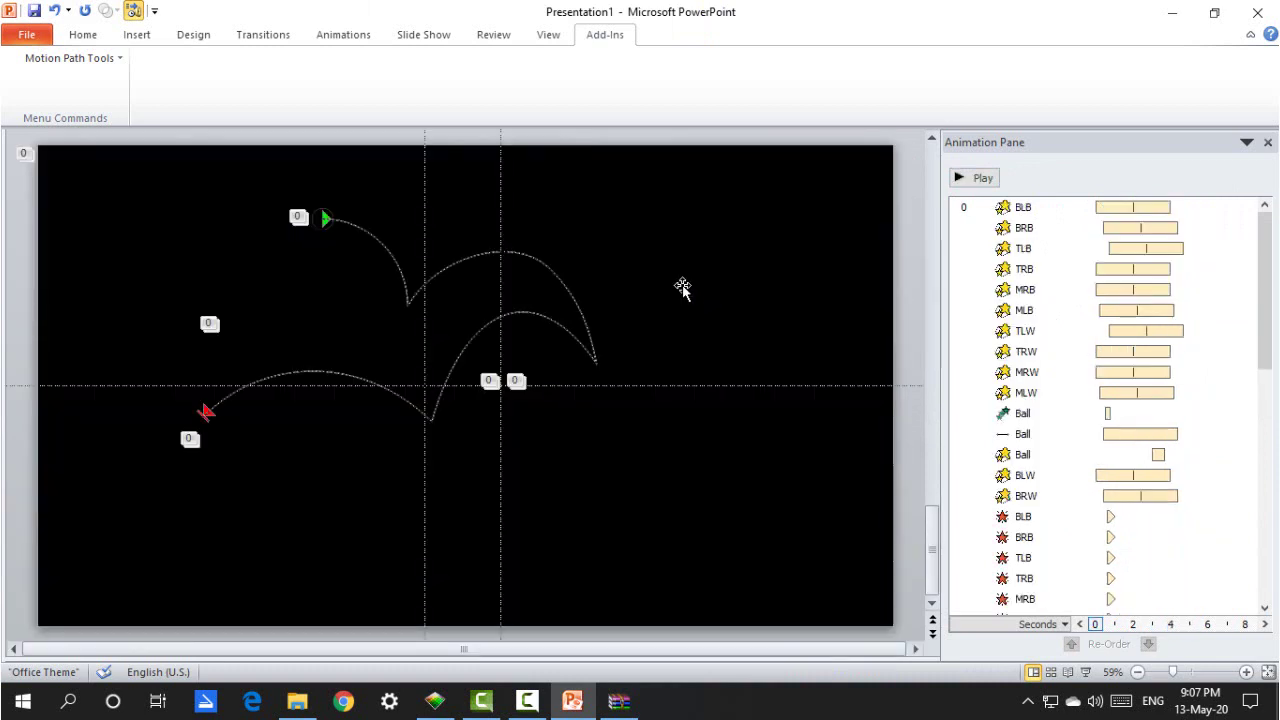
Step: Play the animations on the black bouncing-ball slide
click(960, 180)
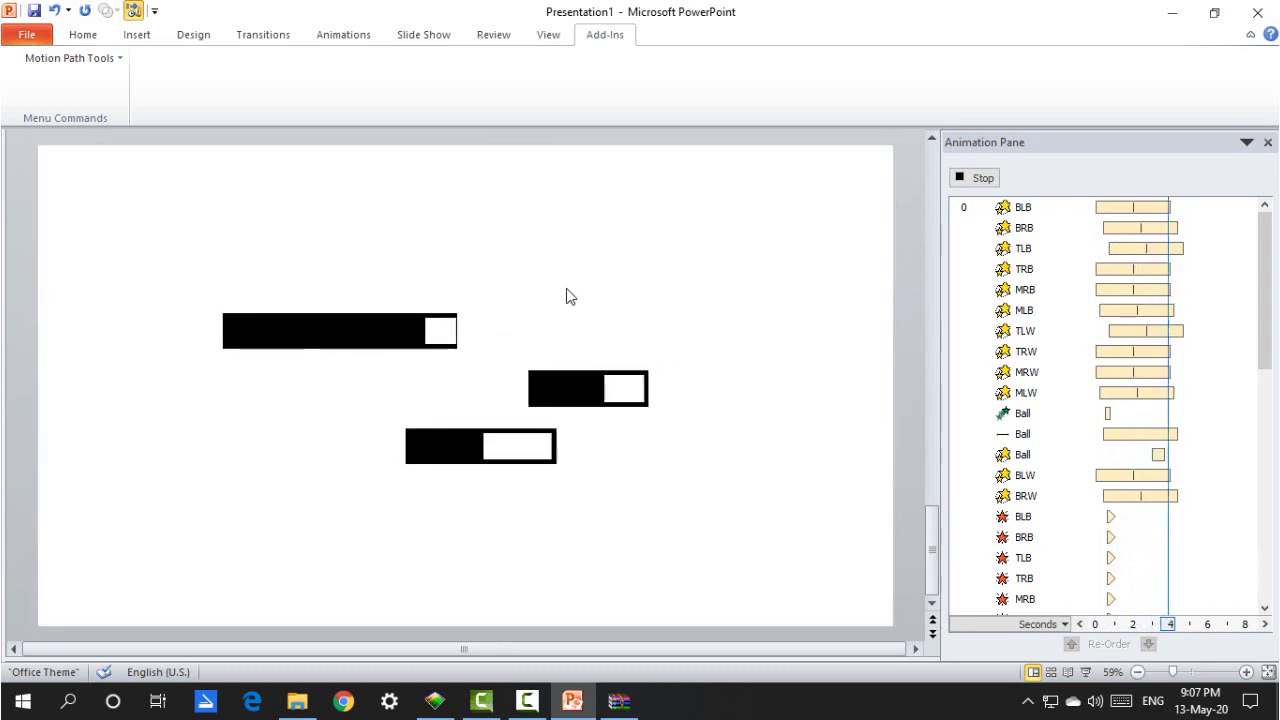
scroll(623, 278, up, 2)
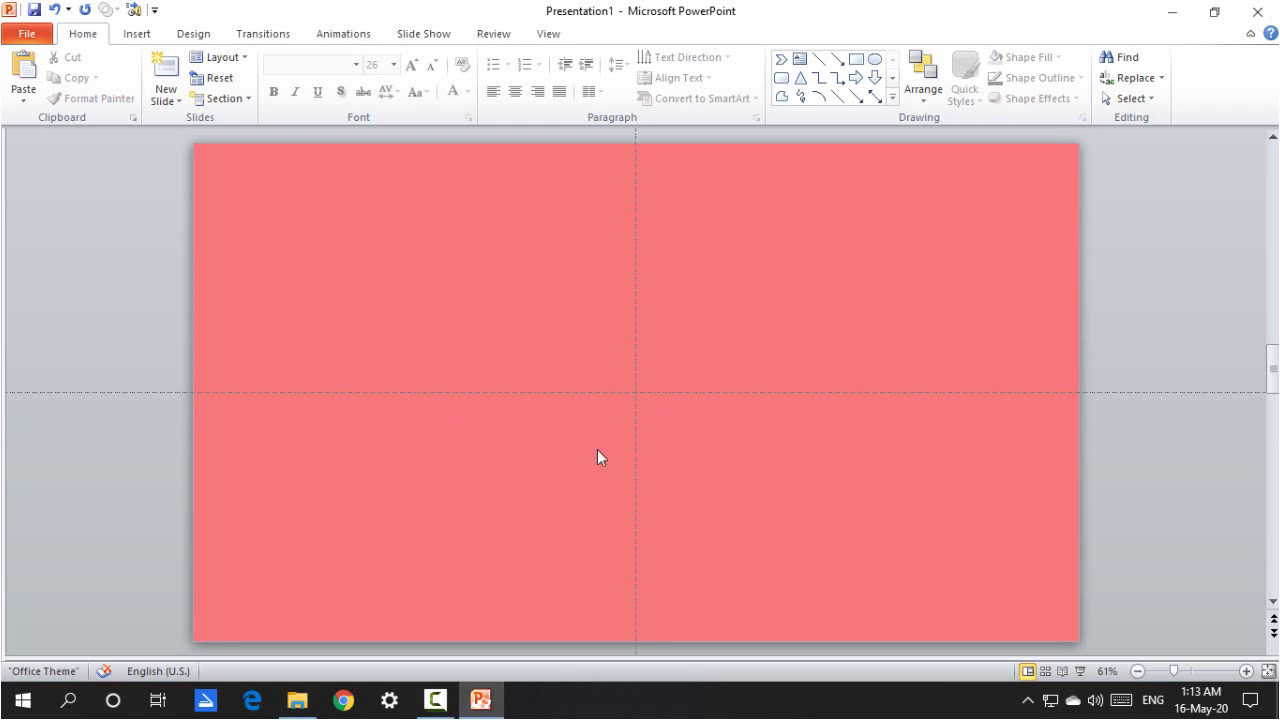
Step: Insert a 0.53-inch chevron on the horizontal guide, left of the slide centre, and fill it dark navy
click(137, 34)
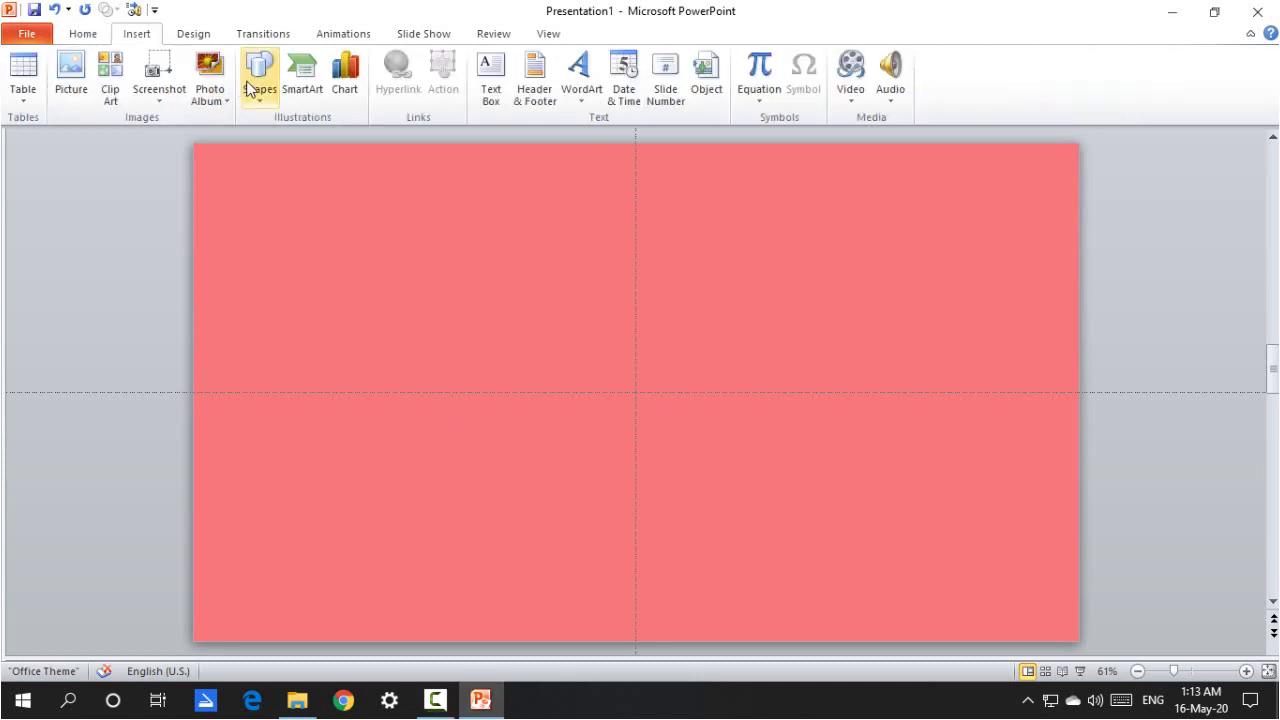
click(258, 80)
click(384, 375)
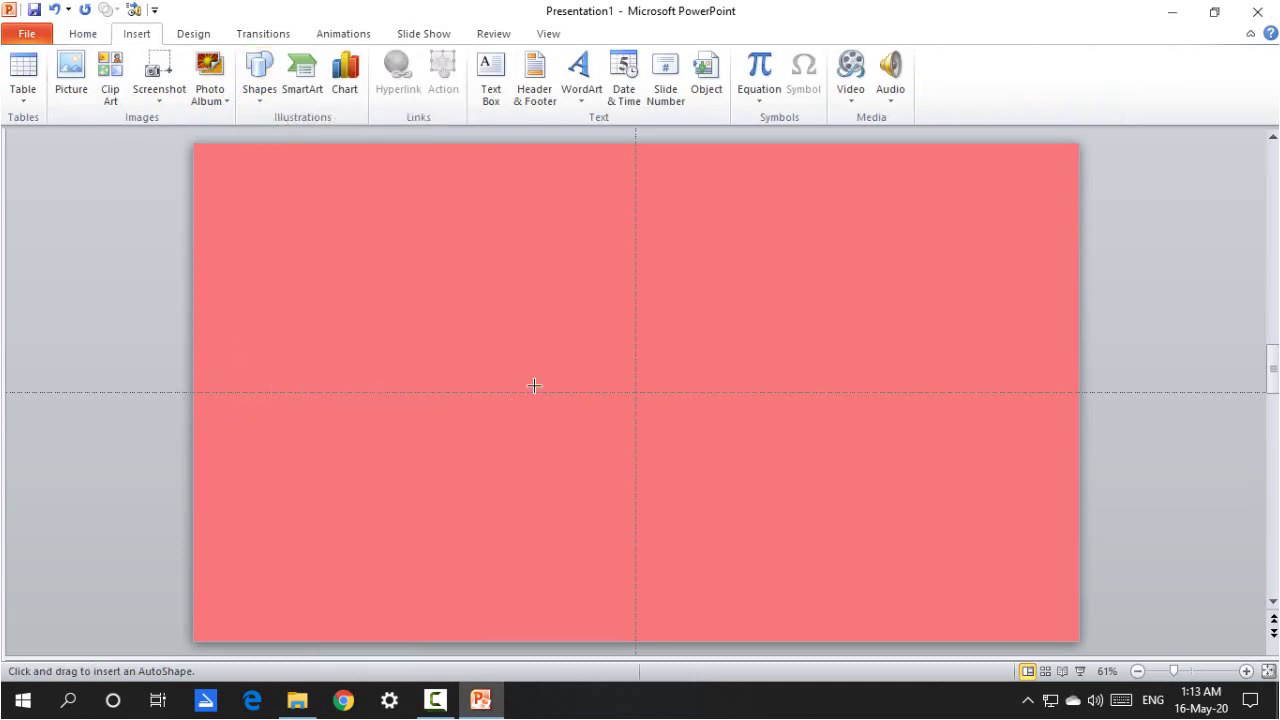
click(534, 383)
scroll(636, 413, up, 5)
drag(645, 393, 676, 383)
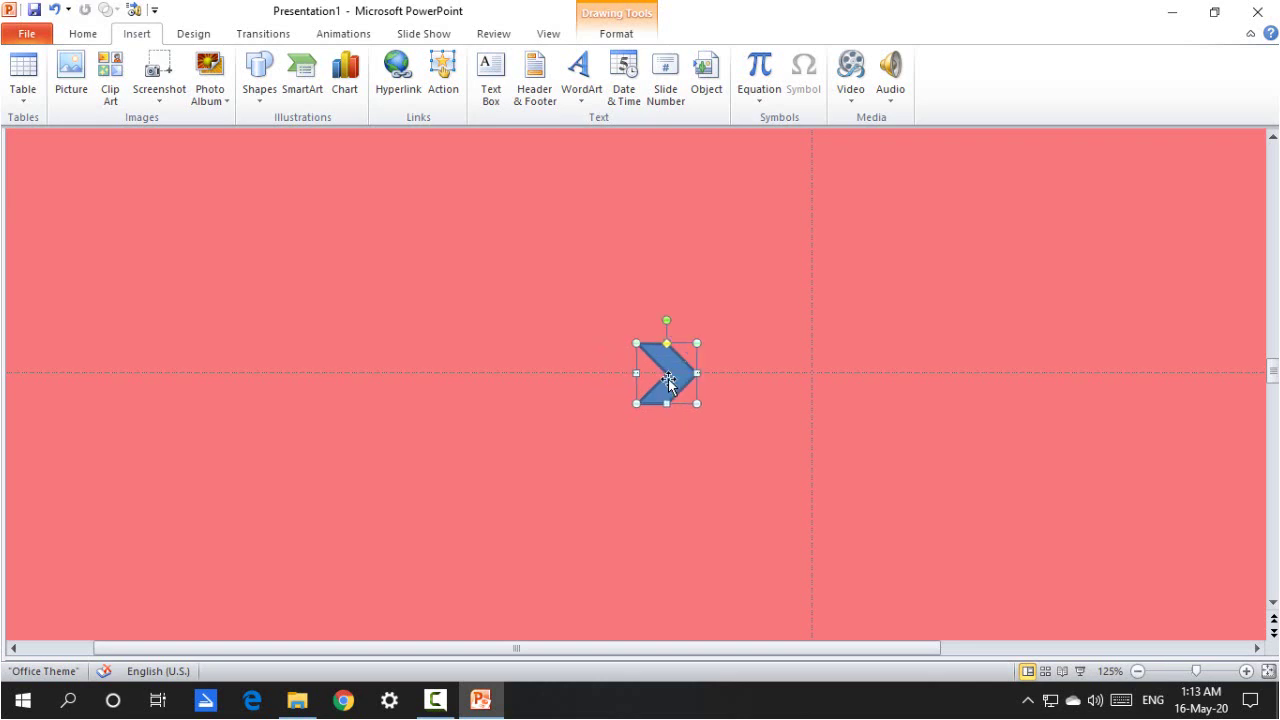
click(616, 33)
click(631, 59)
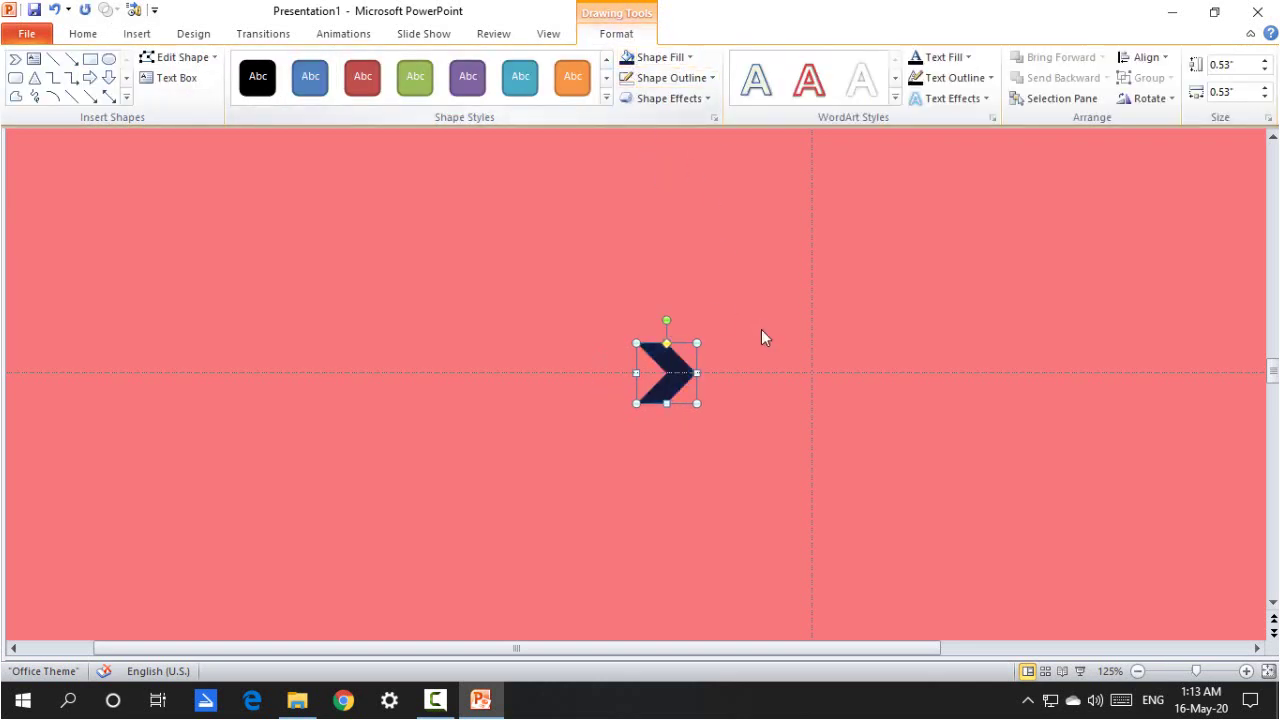
Step: Duplicate the chevron into a touching row of three and widen the one nearest the centre to 0.9 inches
drag(693, 376, 633, 376)
scroll(684, 380, up, 5)
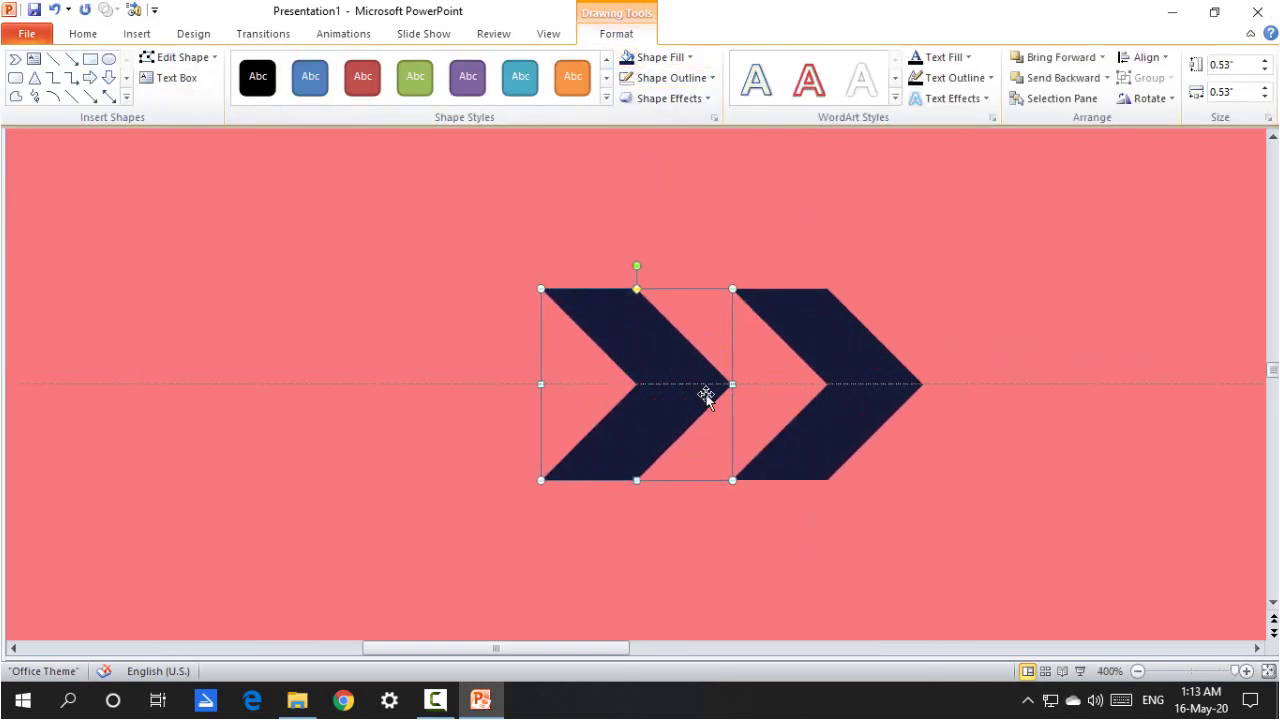
scroll(830, 420, down, 2)
drag(763, 383, 936, 385)
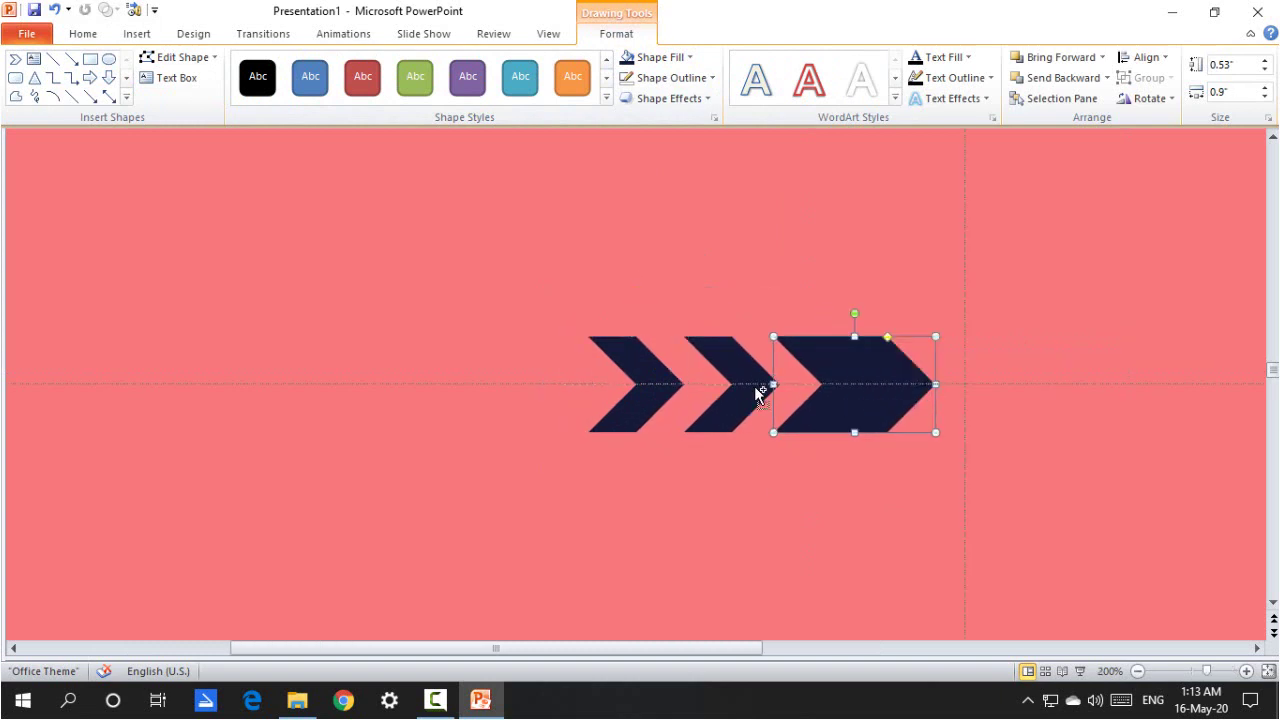
Step: Copy the three-chevron row to the right of the vertical guide and flip the copies horizontally
shift+click(755, 392)
shift+click(665, 392)
drag(810, 390, 1231, 385)
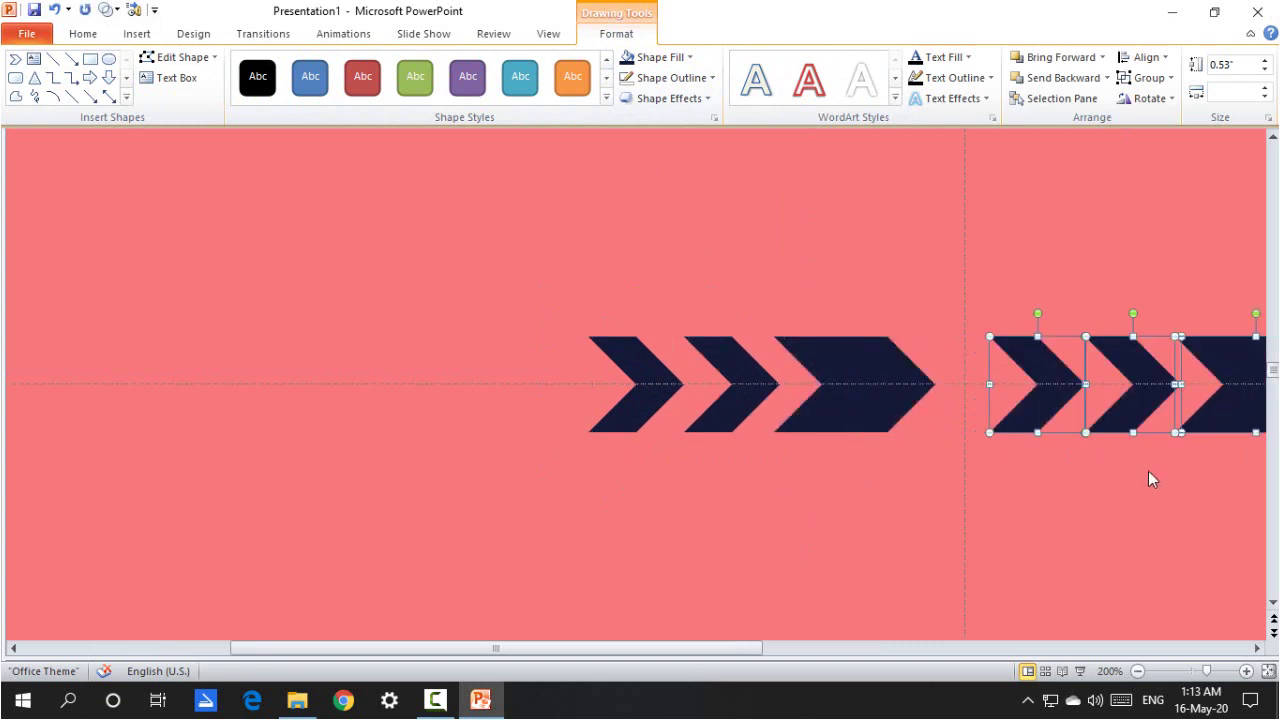
scroll(1148, 471, down, 3)
click(1148, 98)
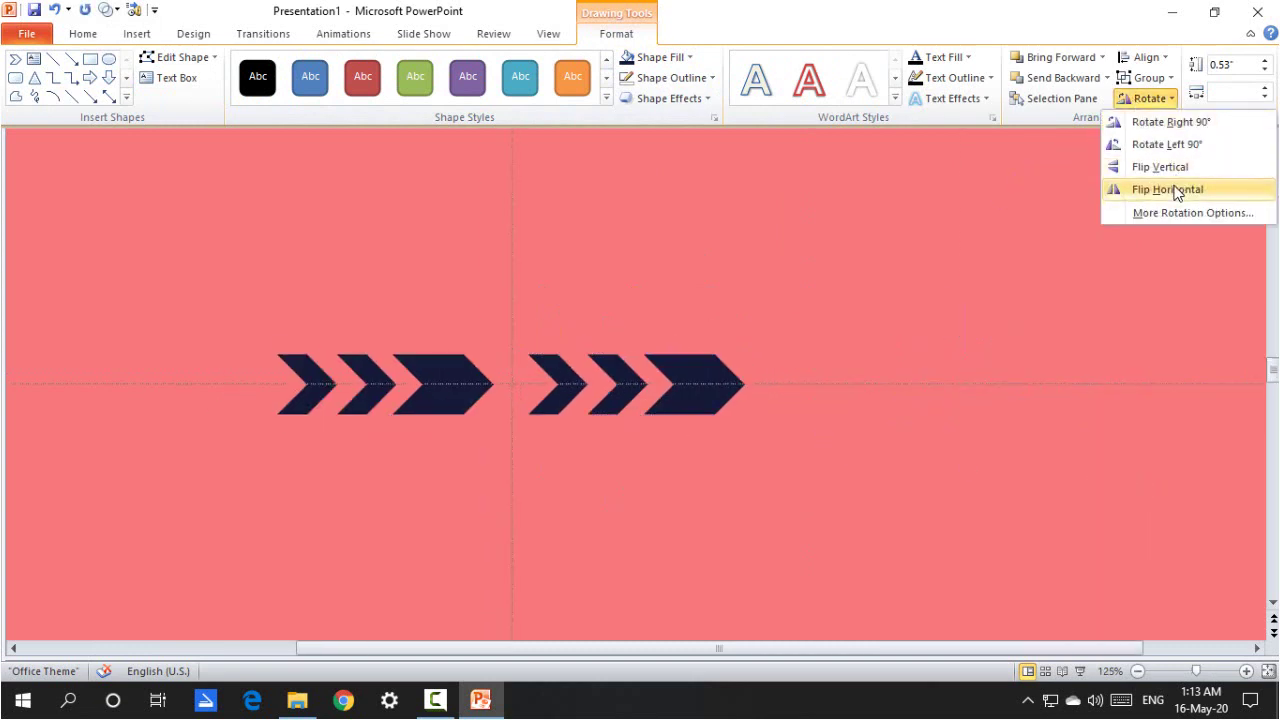
click(1143, 189)
click(779, 338)
Step: Rearrange the flipped chevrons so the wide one sits nearest the centre with the two small ones behind it
click(565, 395)
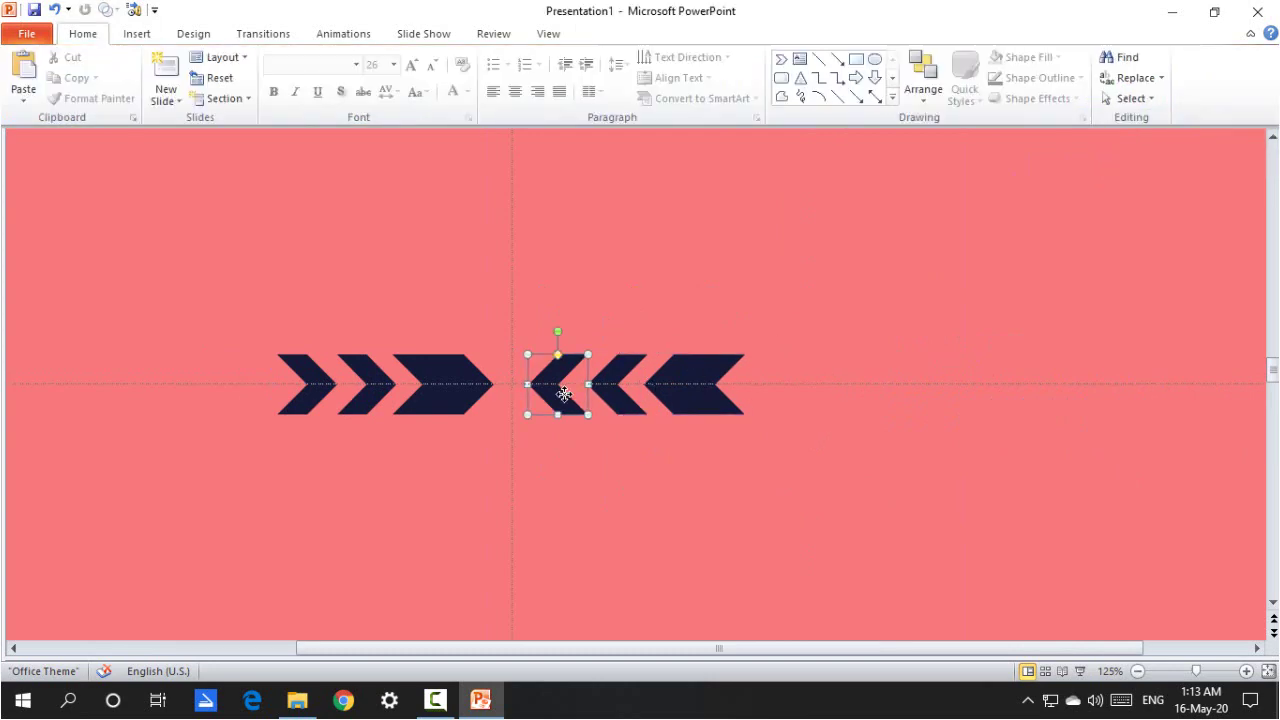
shift+click(615, 375)
drag(615, 373, 822, 374)
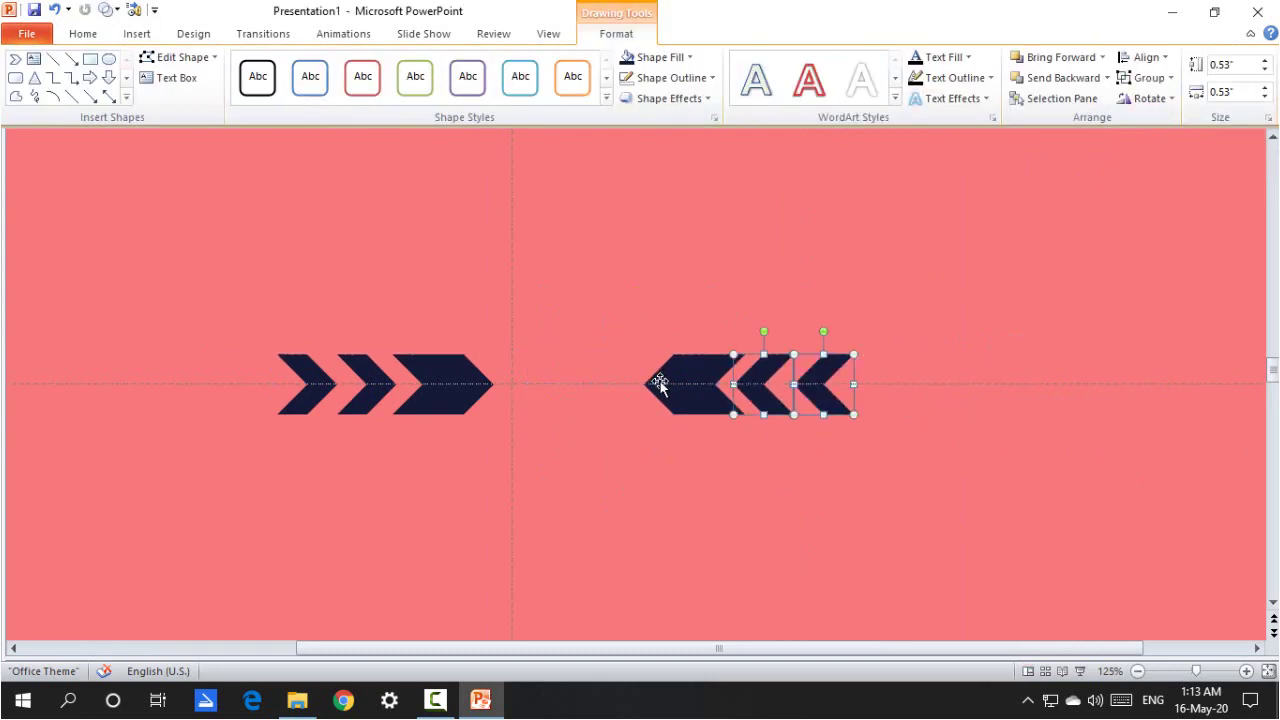
mouse_move(634, 311)
mouse_down()
mouse_move(911, 432)
mouse_move(712, 423)
mouse_move(726, 428)
mouse_up()
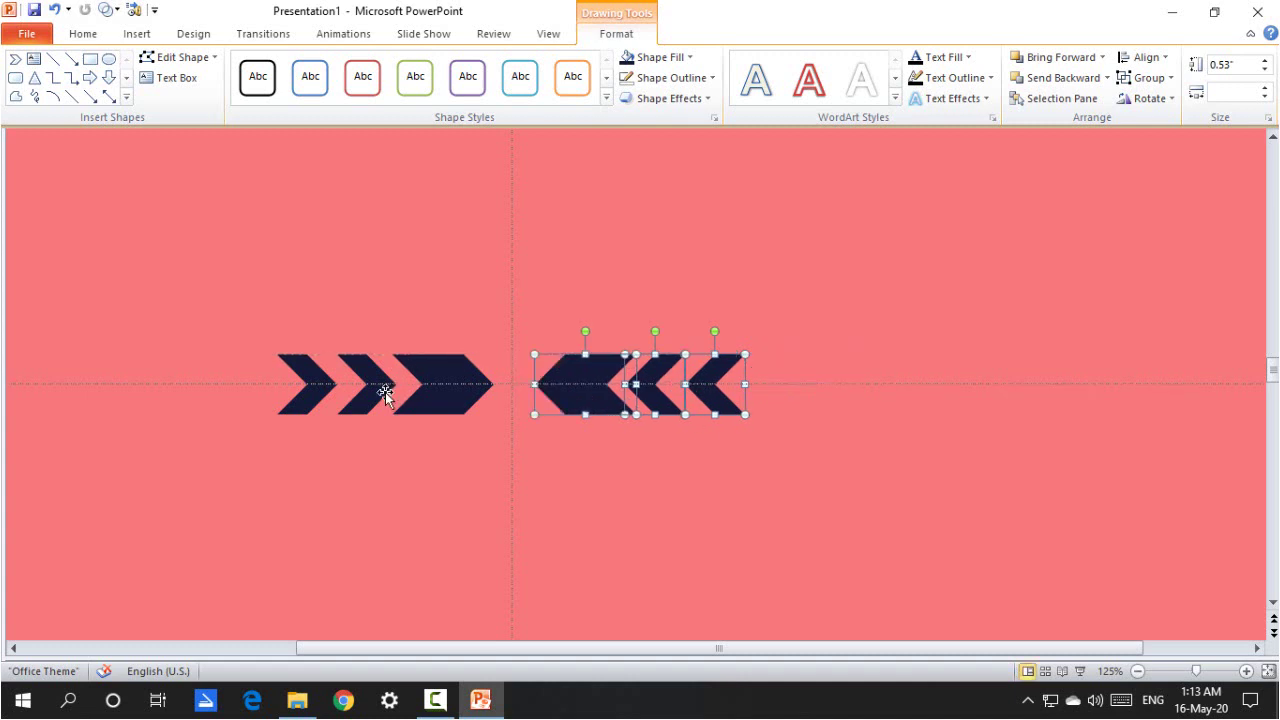
Step: Copy a small chevron above the centre pointing down, and duplicate it below the centre flipped vertically
drag(384, 390, 505, 255)
drag(493, 201, 514, 447)
click(1146, 62)
click(1160, 97)
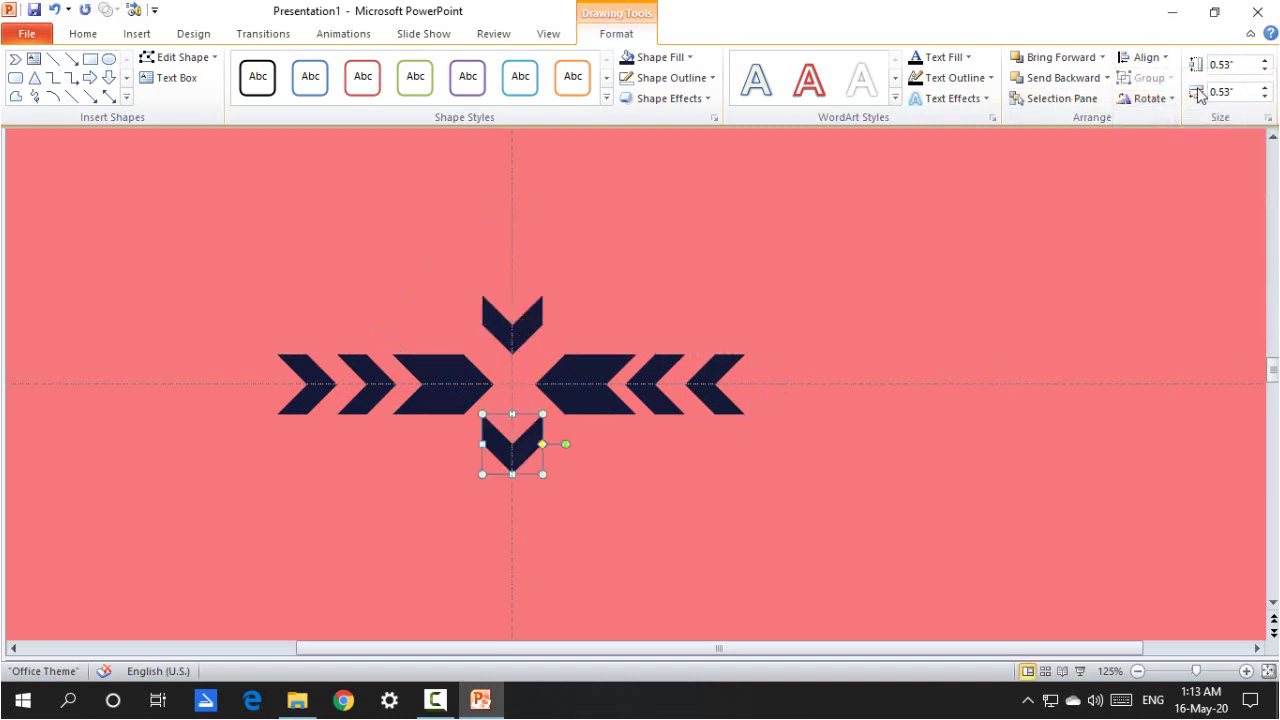
click(1160, 98)
click(1178, 170)
click(858, 296)
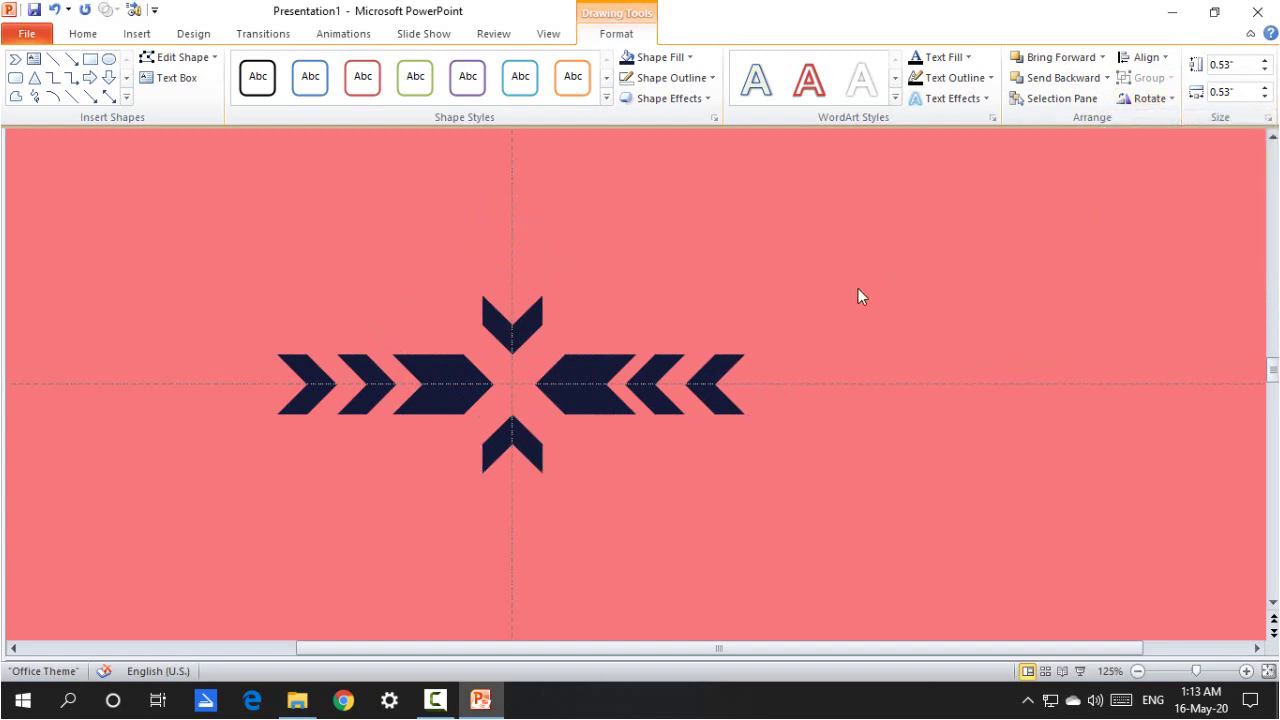
Step: Apply Fly In to all eight chevrons and set the animations to start With Previous
drag(42, 188, 973, 585)
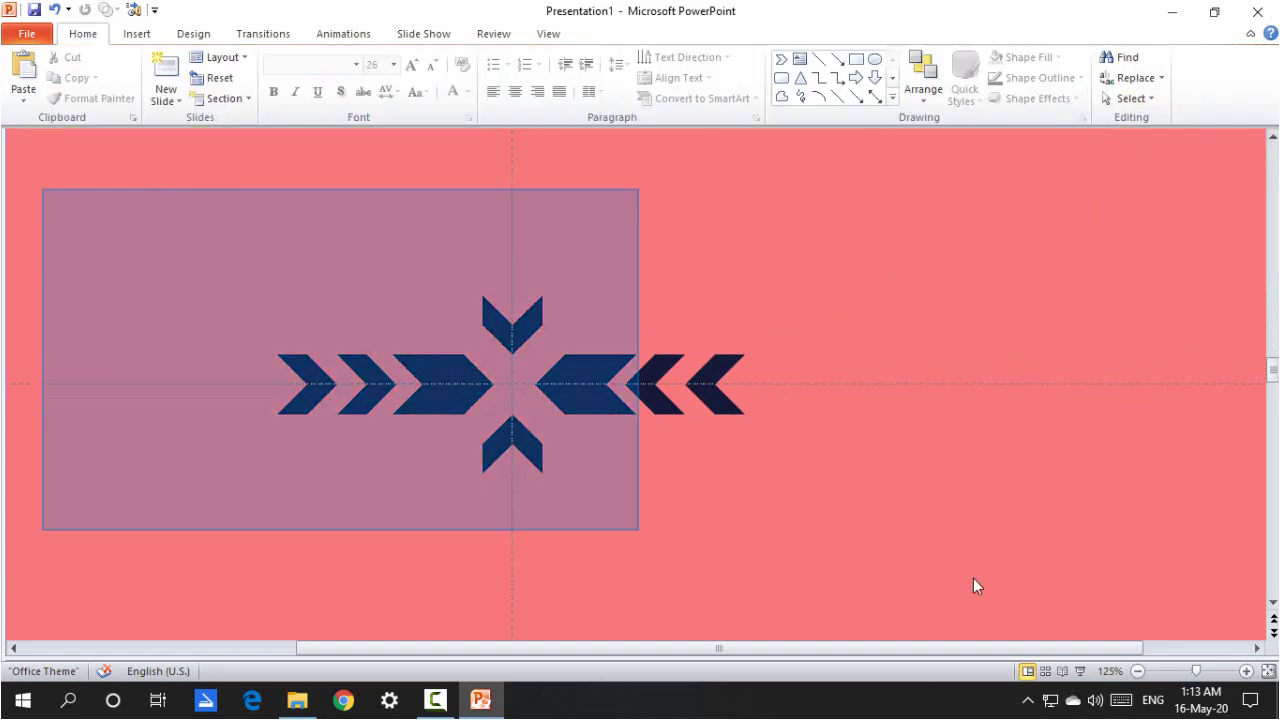
click(345, 44)
click(345, 80)
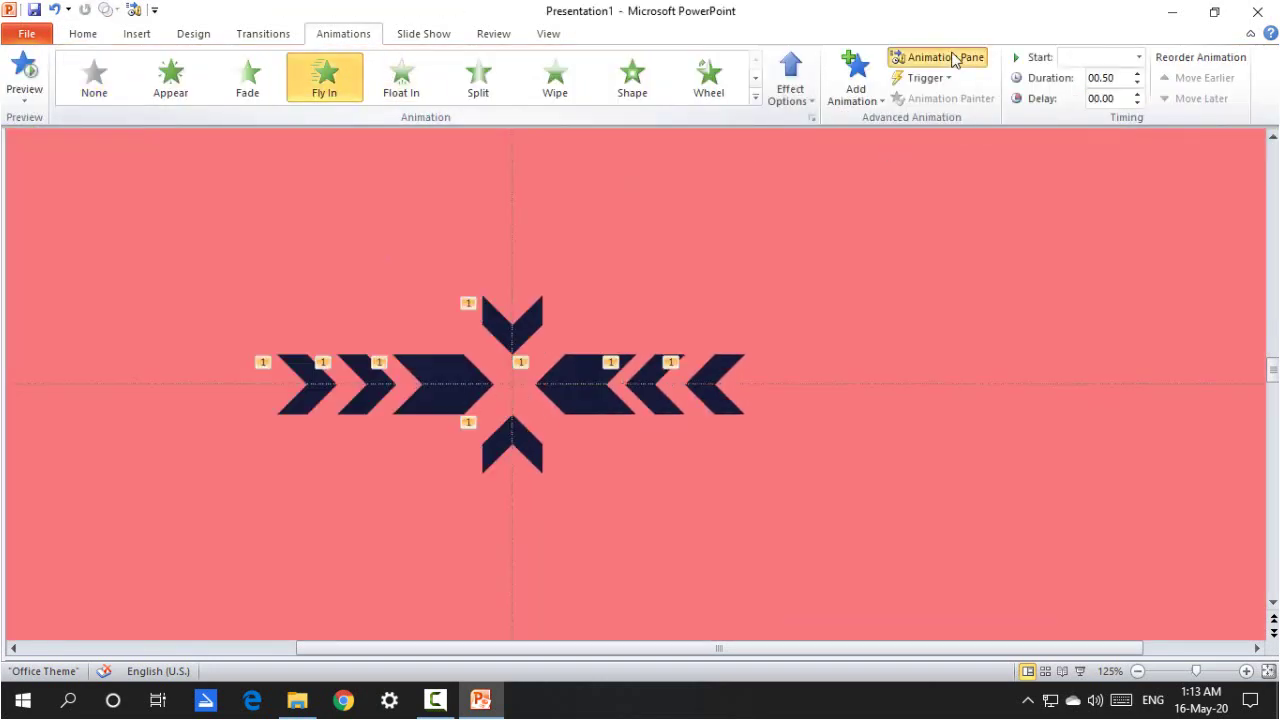
click(955, 58)
right_click(1105, 206)
click(1168, 246)
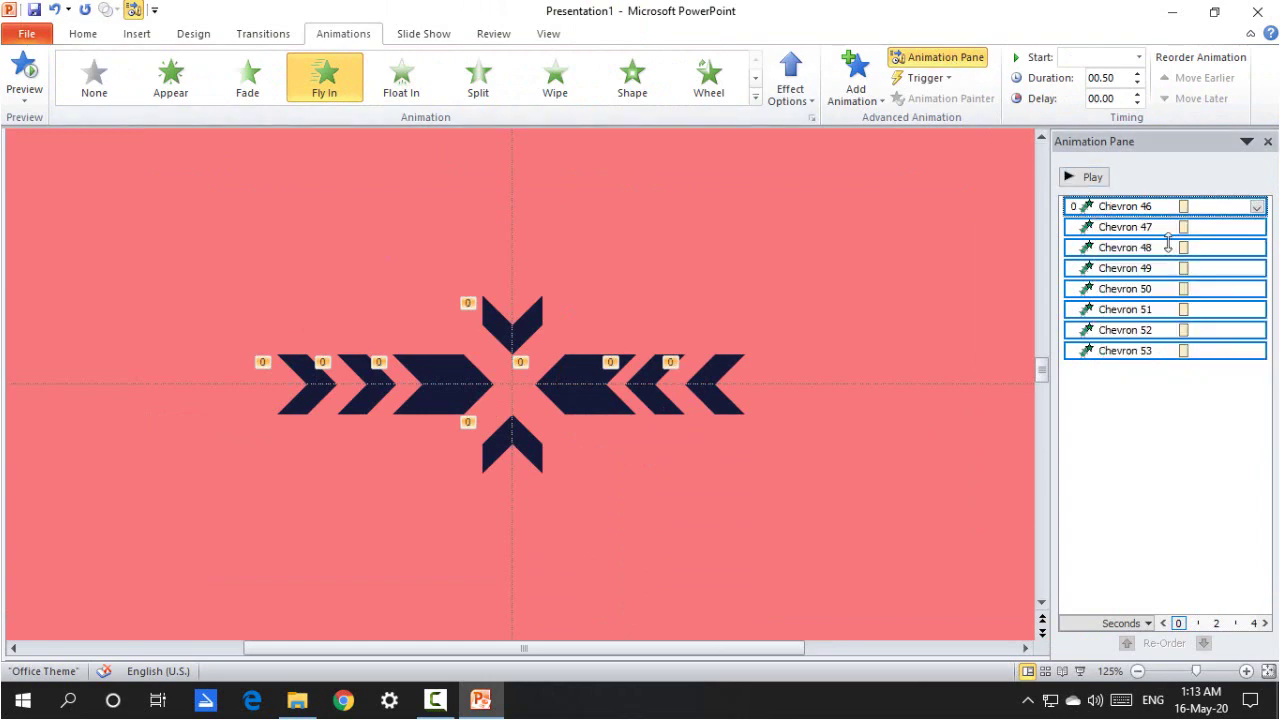
Step: Raise the smooth end of all eight Fly In animations to its maximum
right_click(1155, 207)
click(1205, 293)
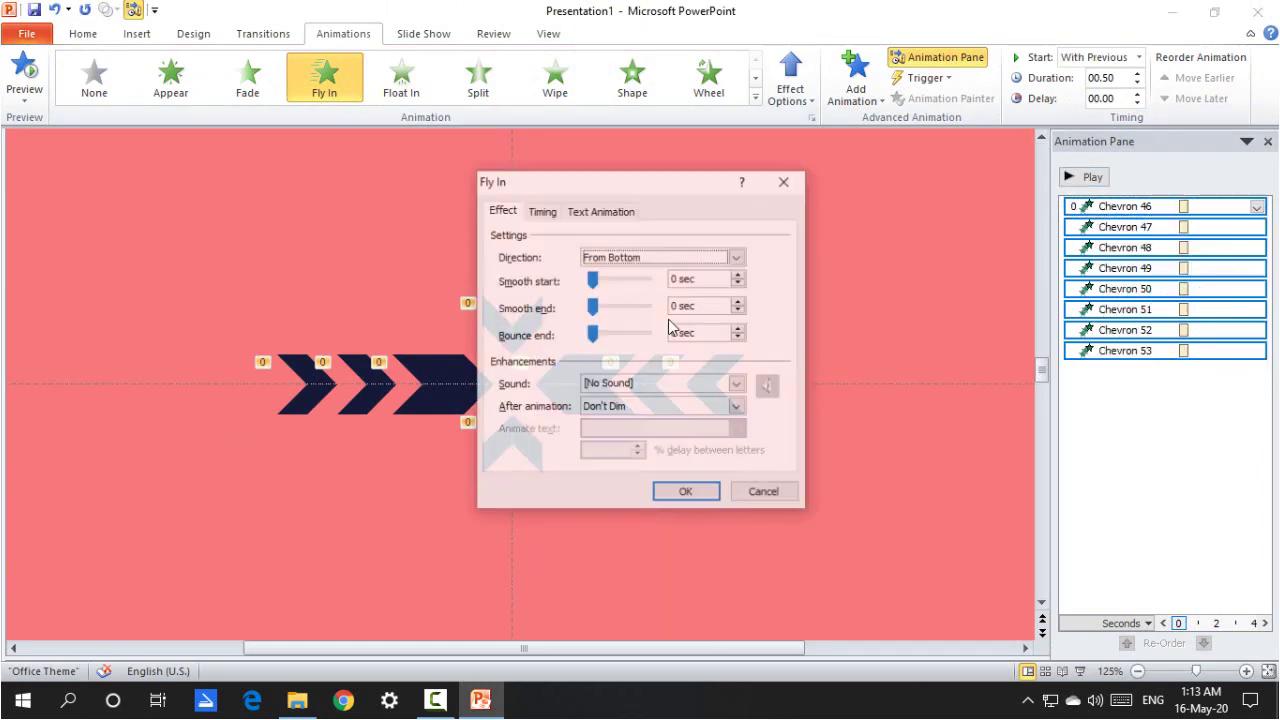
drag(596, 310, 648, 308)
click(704, 492)
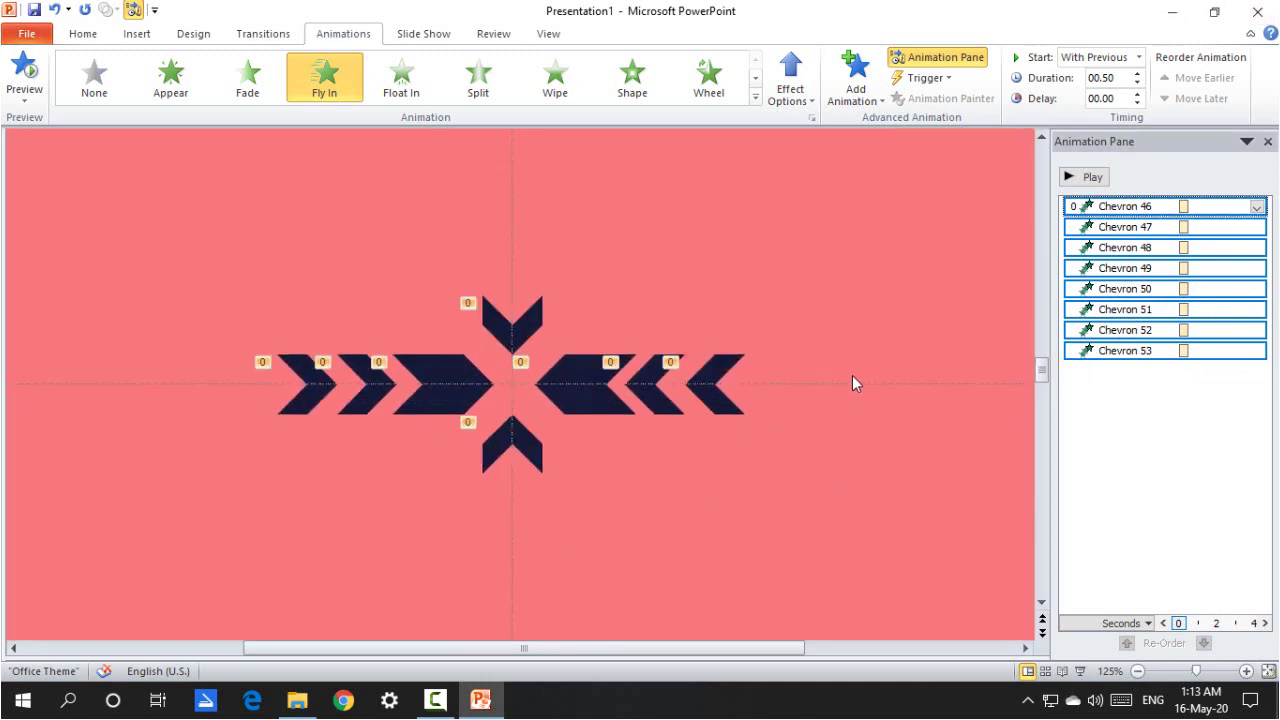
Step: Set the Fly In direction to From Top for the upper chevron, From Left for the left wide chevron and From Right for the right wide one
click(540, 333)
click(788, 92)
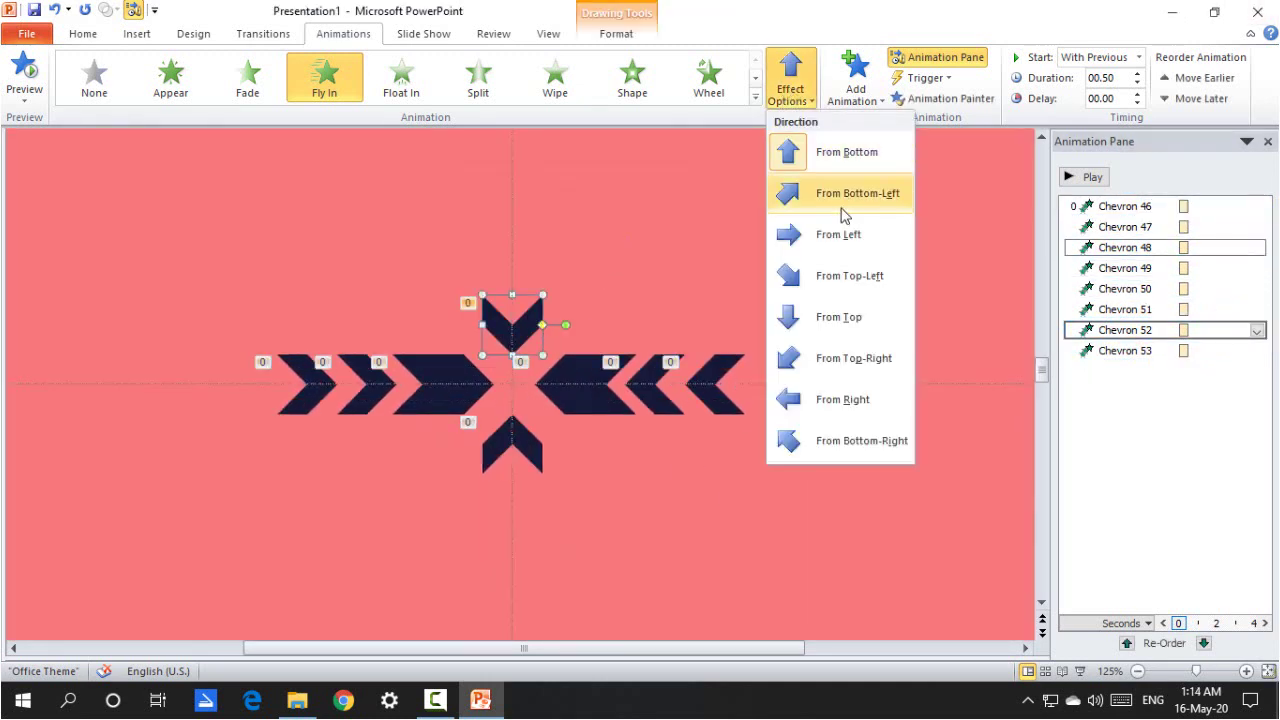
click(835, 316)
click(464, 384)
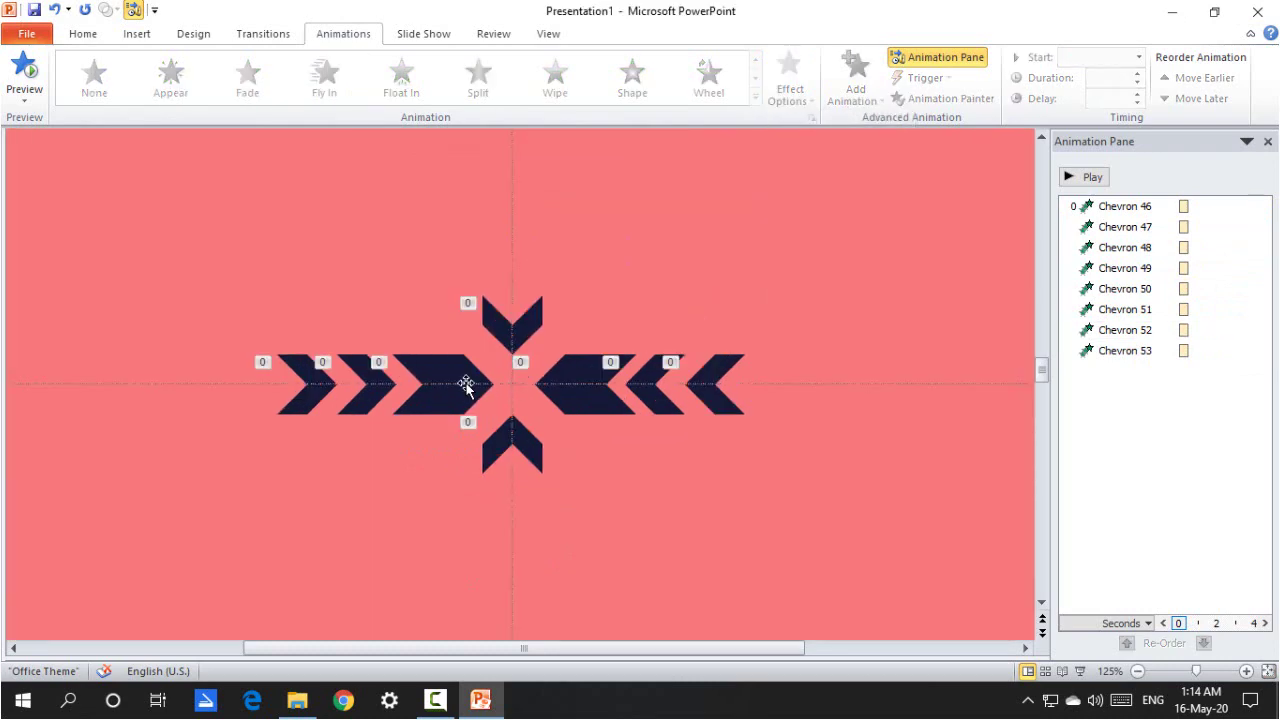
click(790, 88)
click(843, 234)
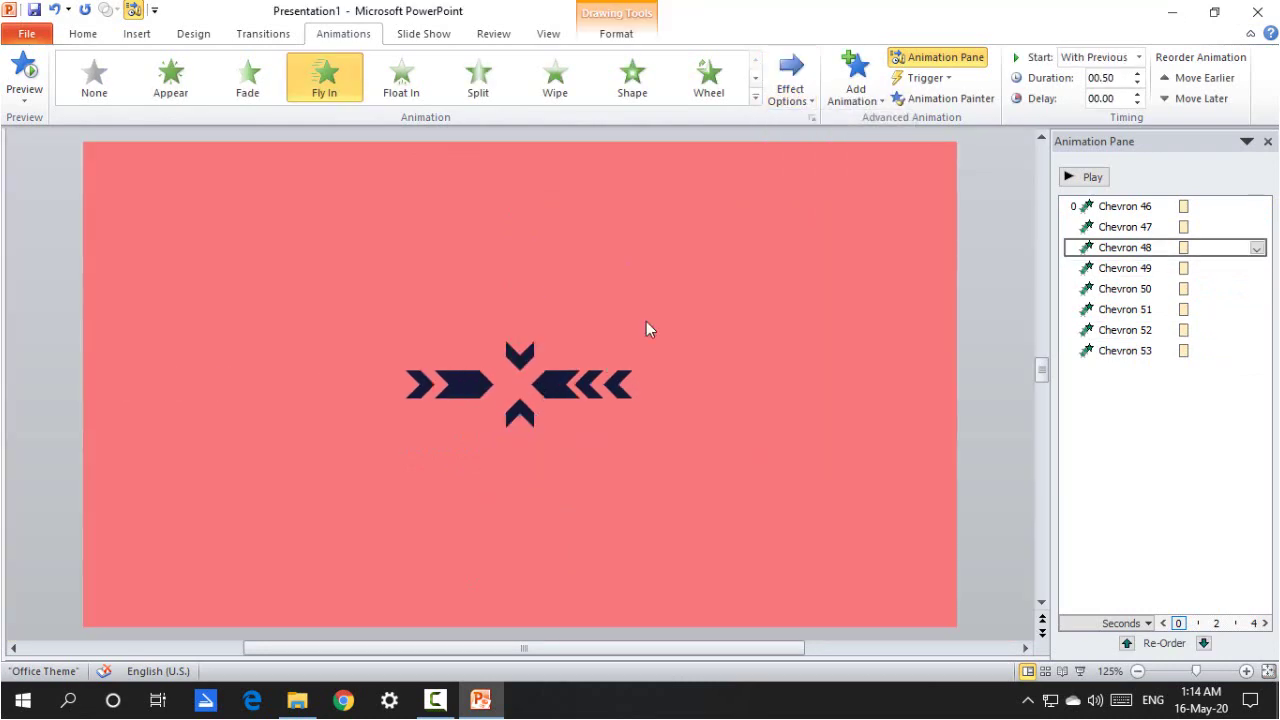
click(603, 380)
click(790, 88)
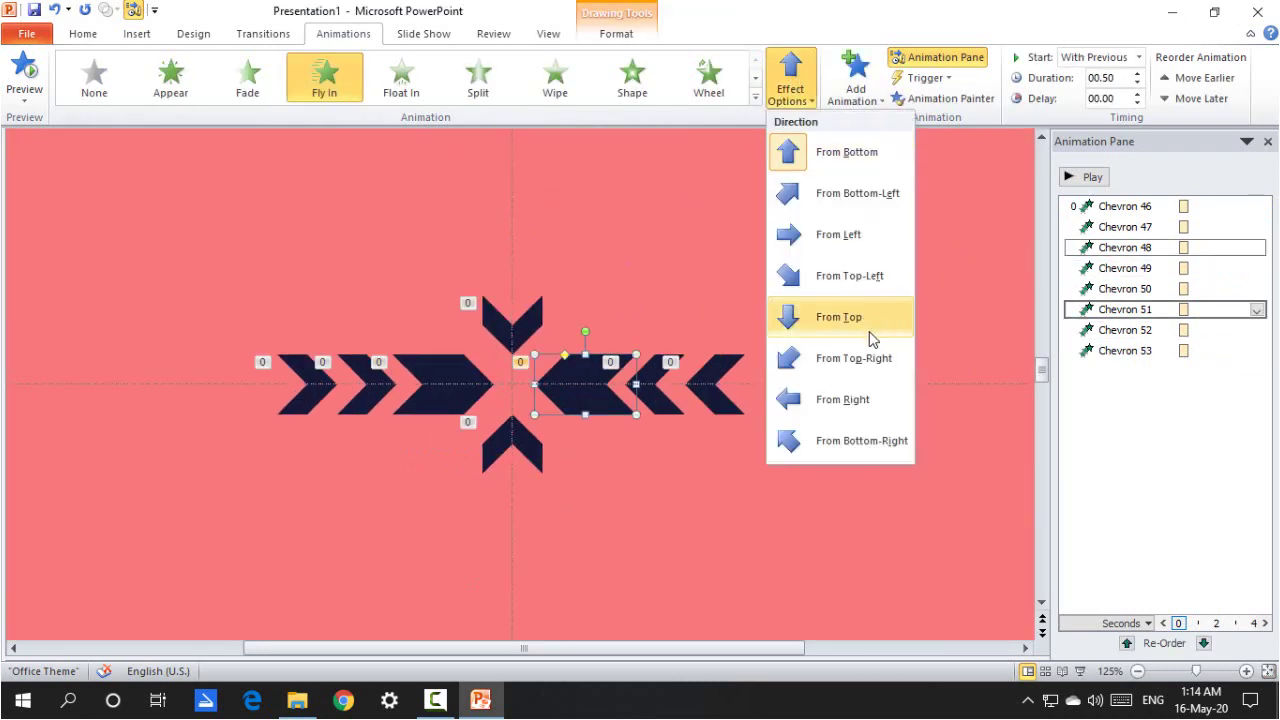
click(836, 399)
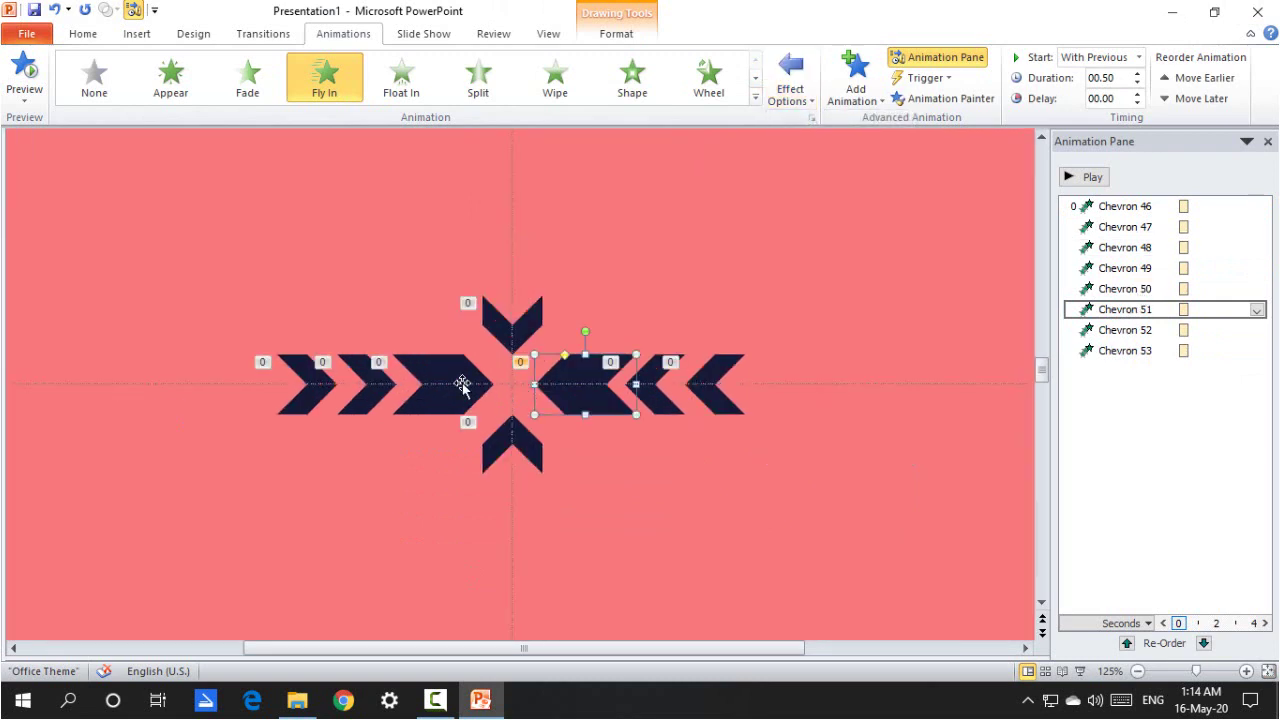
Step: Move Chevron 51's animation directly below Chevron 48's, and open the delay value for both
click(457, 380)
shift+click(557, 390)
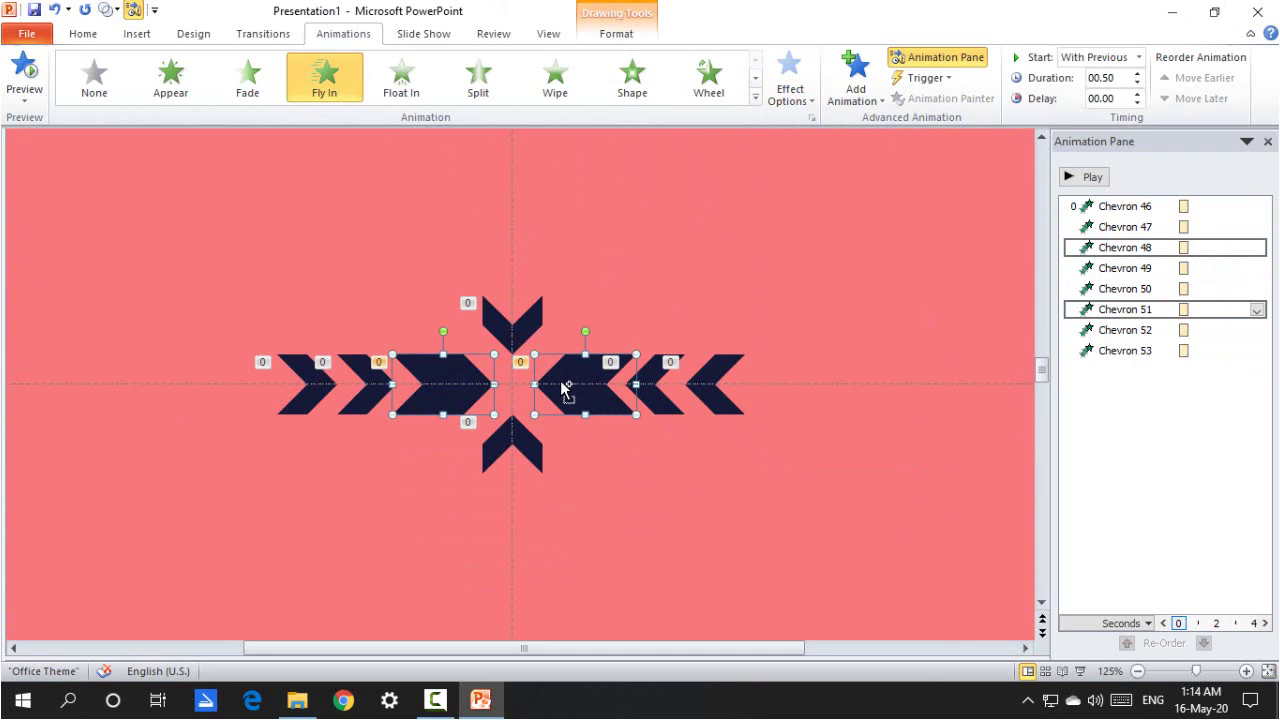
click(1130, 309)
drag(1130, 309, 1155, 252)
ctrl+click(1155, 248)
click(1104, 99)
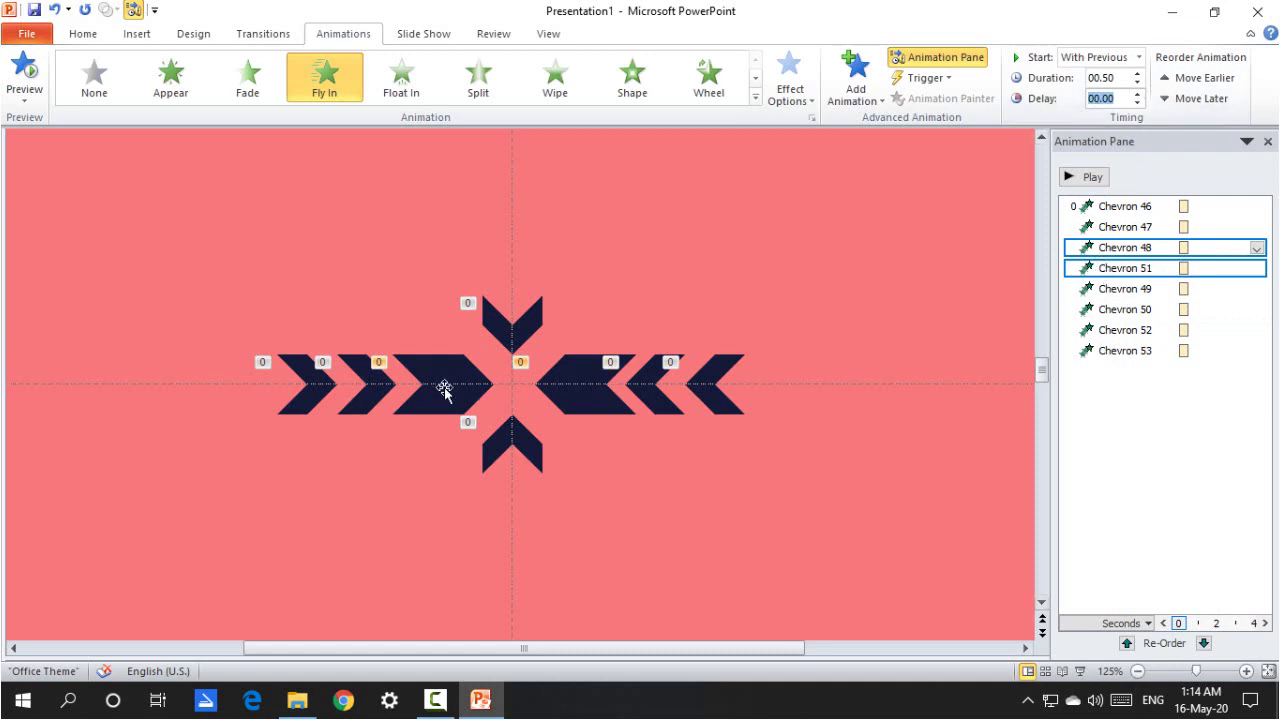
Step: Move Chevron 46's animation directly above Chevron 50's and select both animations
click(383, 402)
shift+click(643, 385)
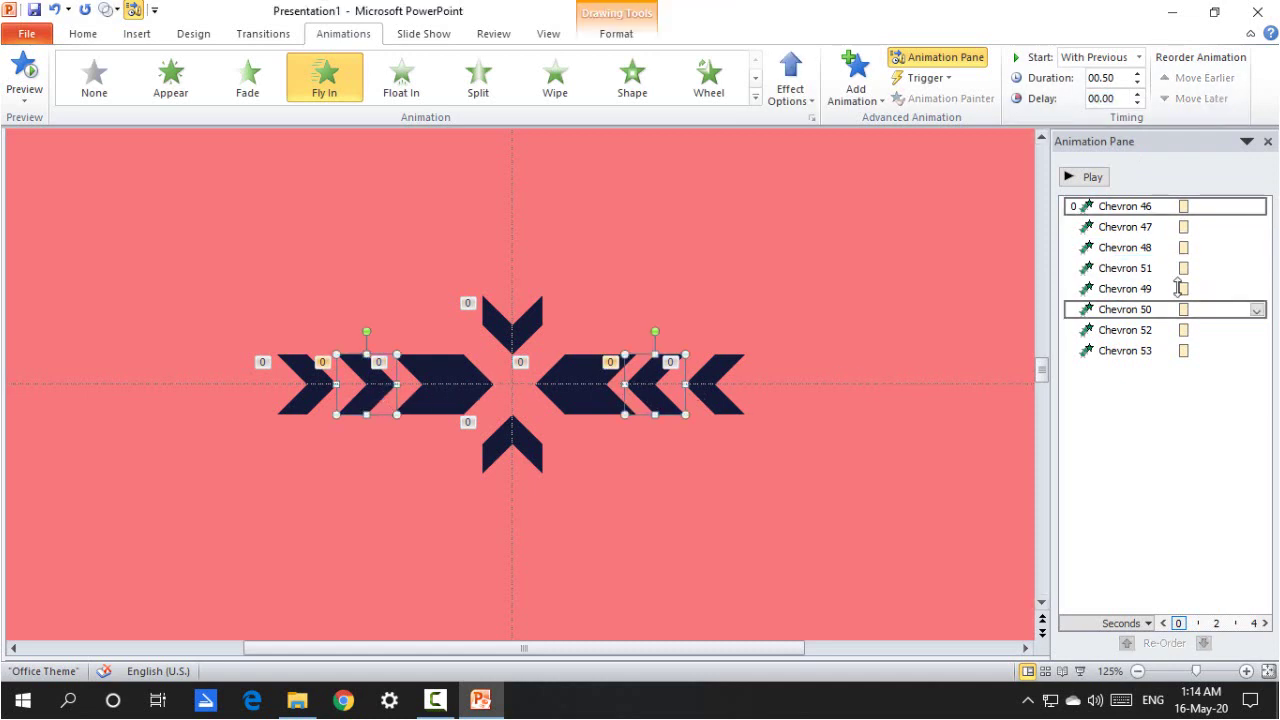
drag(1154, 205, 1144, 305)
ctrl+click(1143, 310)
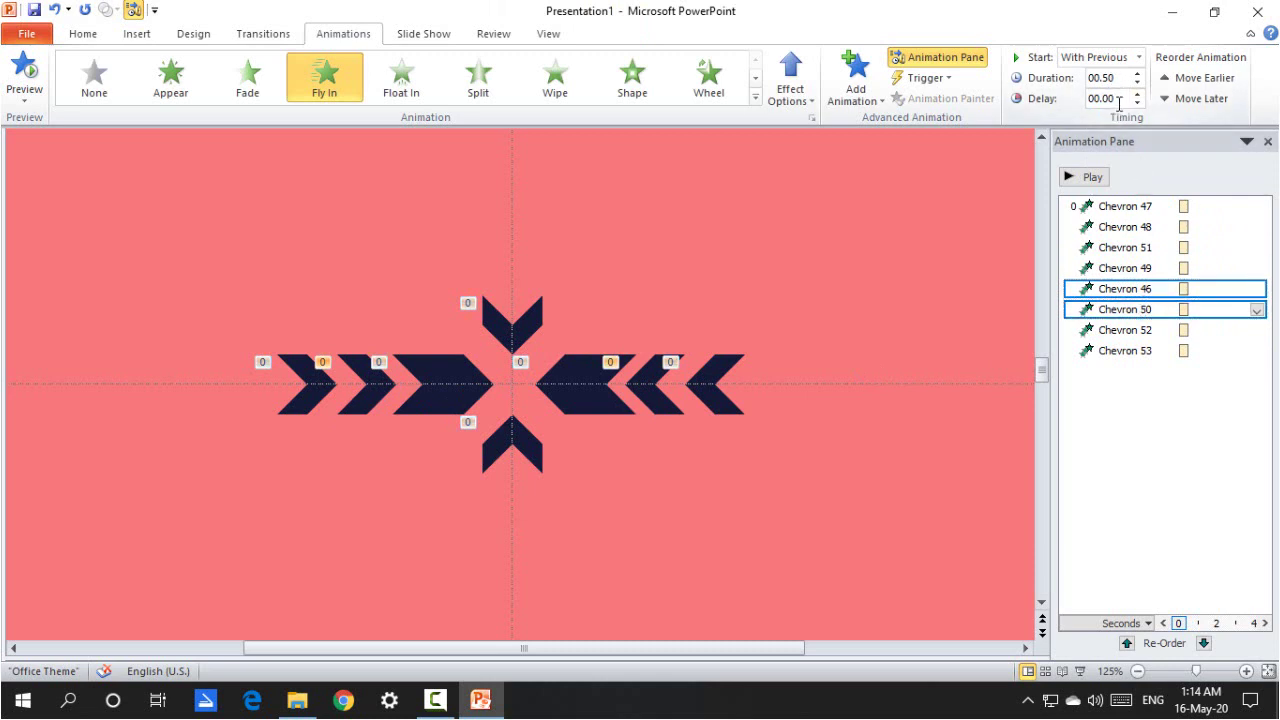
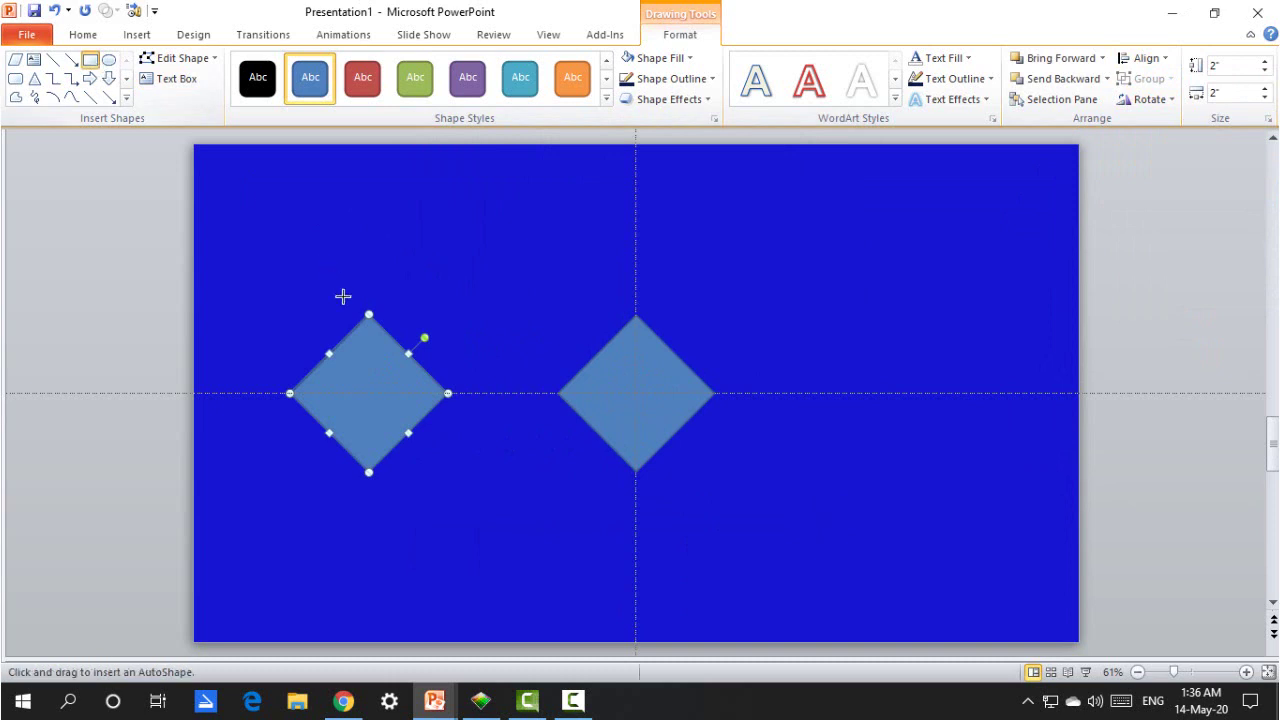
Step: Draw a 3.5 by 2.5 inch rectangle over the left diamond's right half and subtract it from the diamond
mouse_move(369, 314)
mouse_down()
mouse_move(408, 500)
mouse_move(508, 509)
mouse_up()
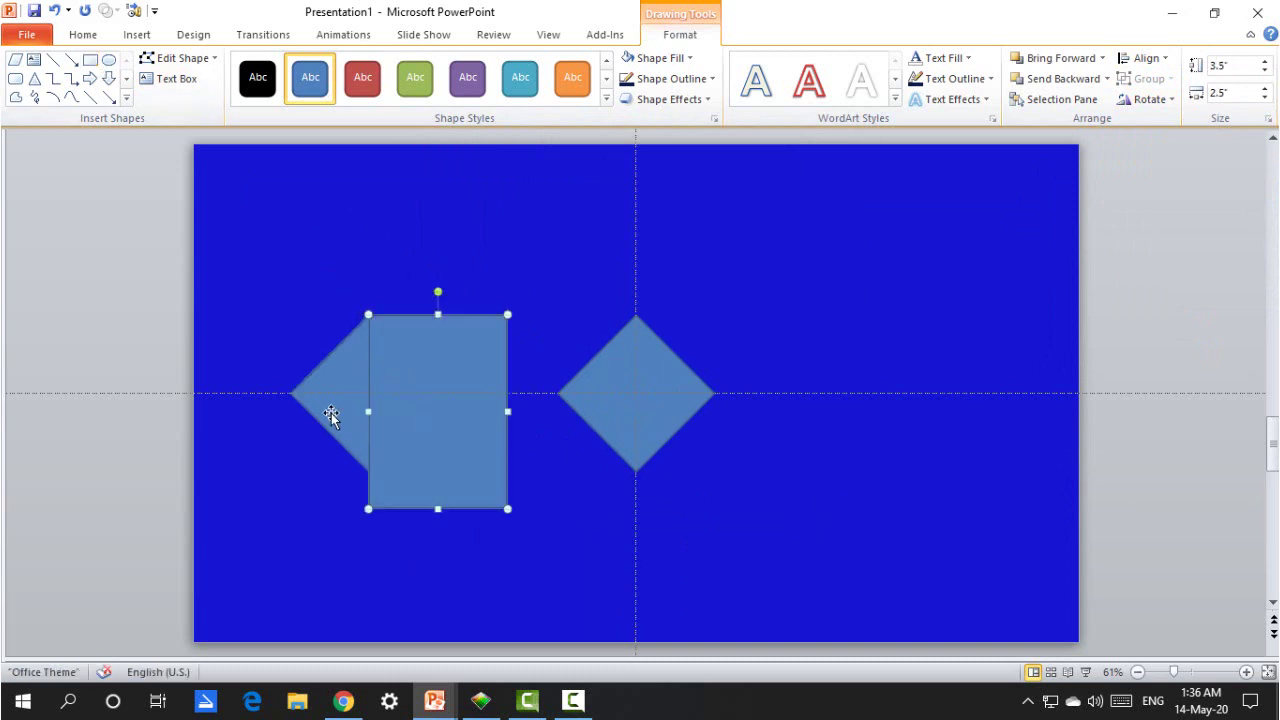
click(105, 11)
click(170, 94)
Step: Copy the half-diamond to the right side of the blue slide and flip the copy horizontally
drag(334, 397, 868, 440)
click(1143, 99)
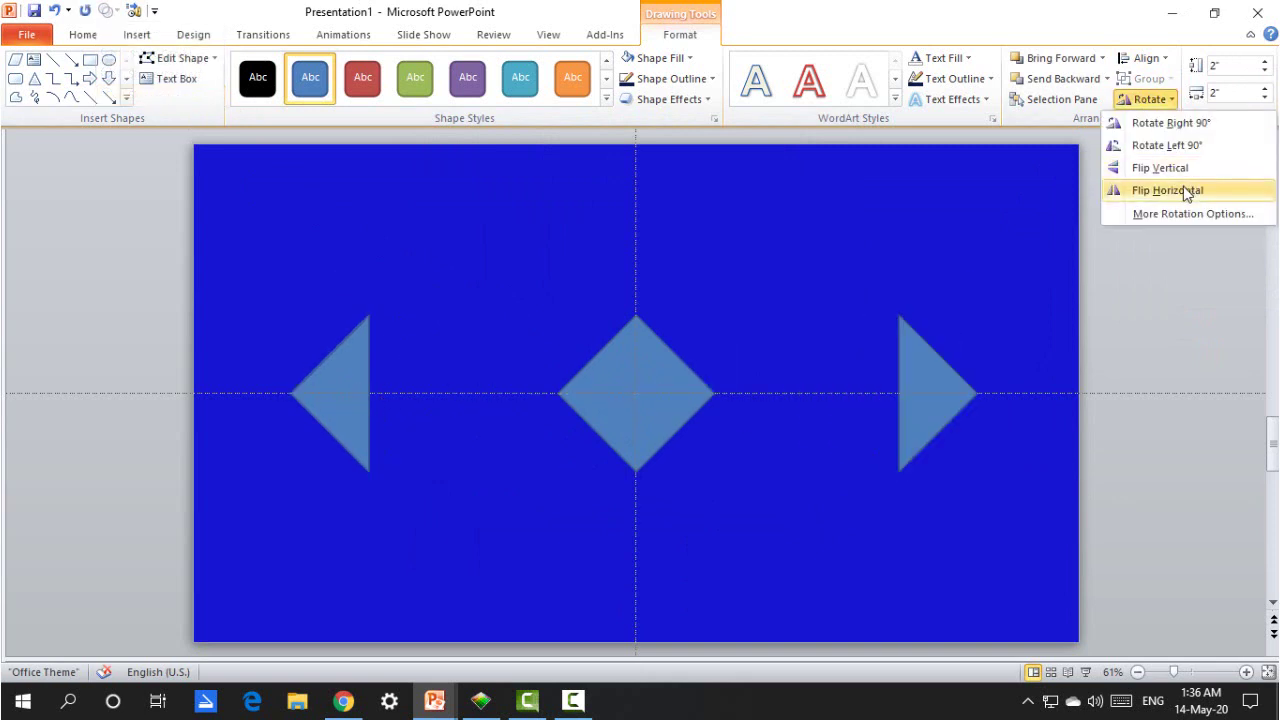
click(1187, 193)
Step: Give the right half-diamond a white outline with a thicker weight
click(684, 79)
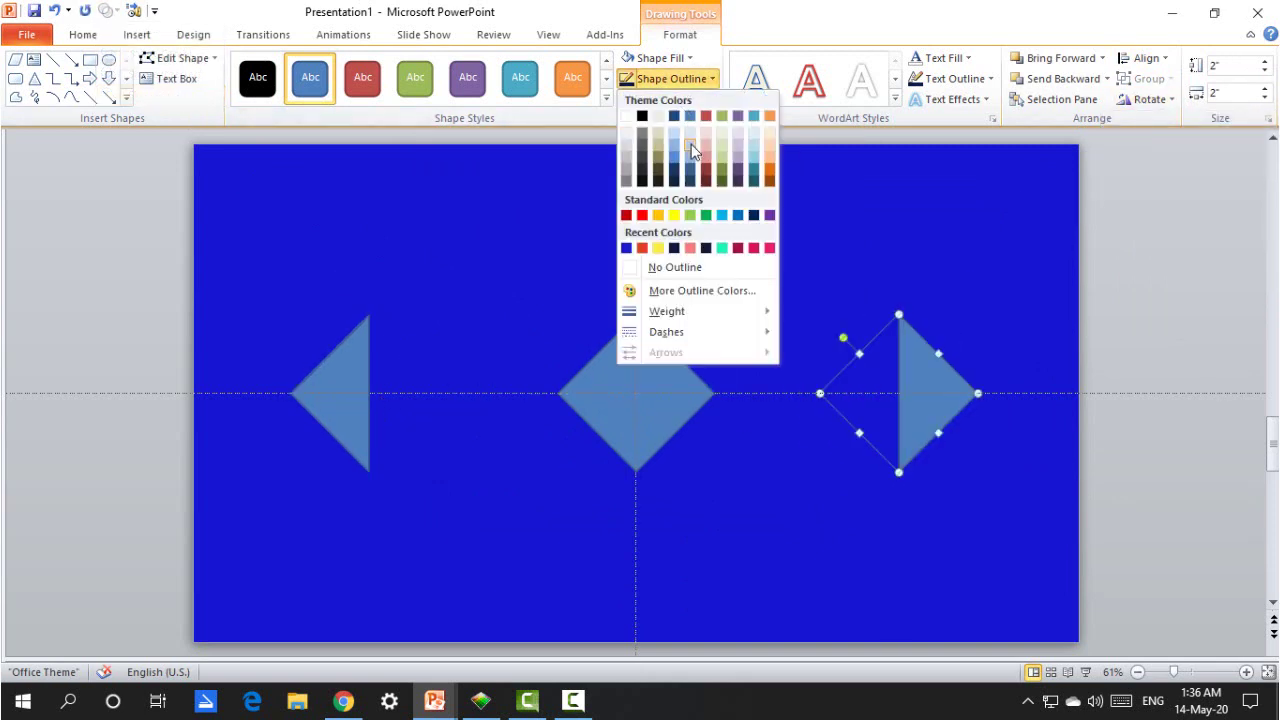
click(626, 116)
click(672, 79)
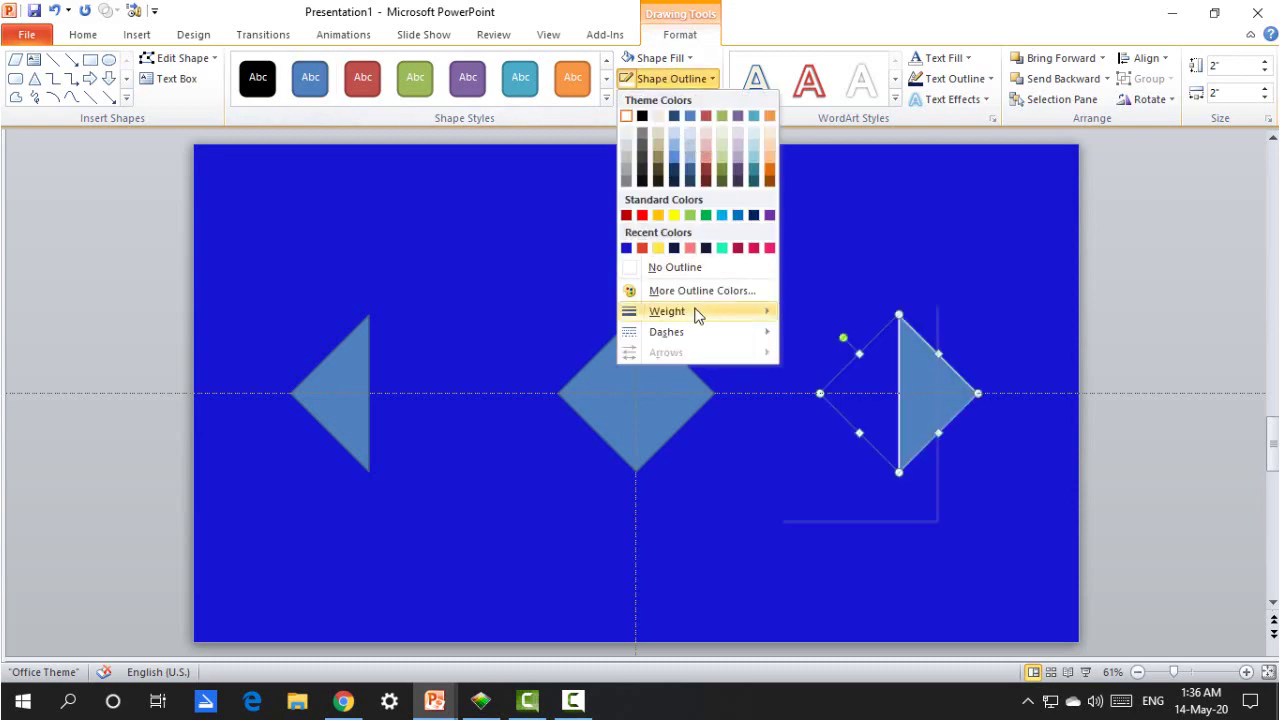
mouse_move(697, 315)
click(837, 480)
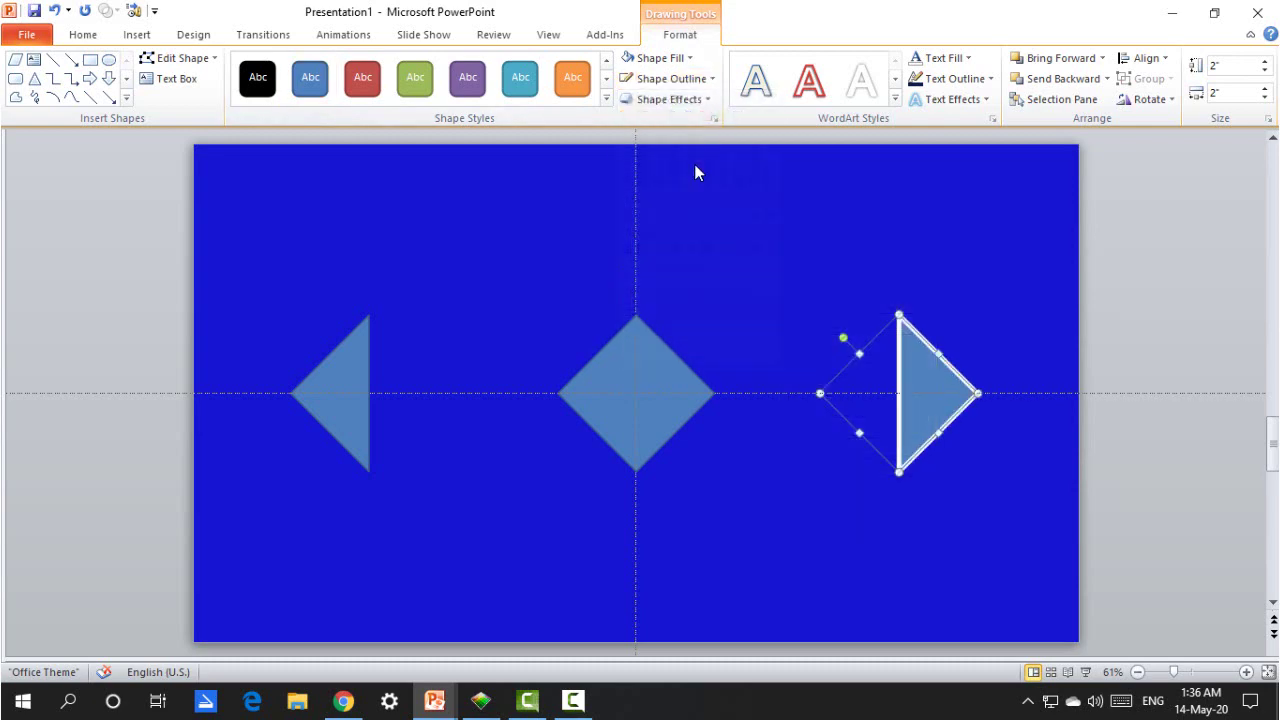
Step: Set the right half-diamond's outline to a square cap type and a miter join type
click(692, 86)
mouse_move(724, 339)
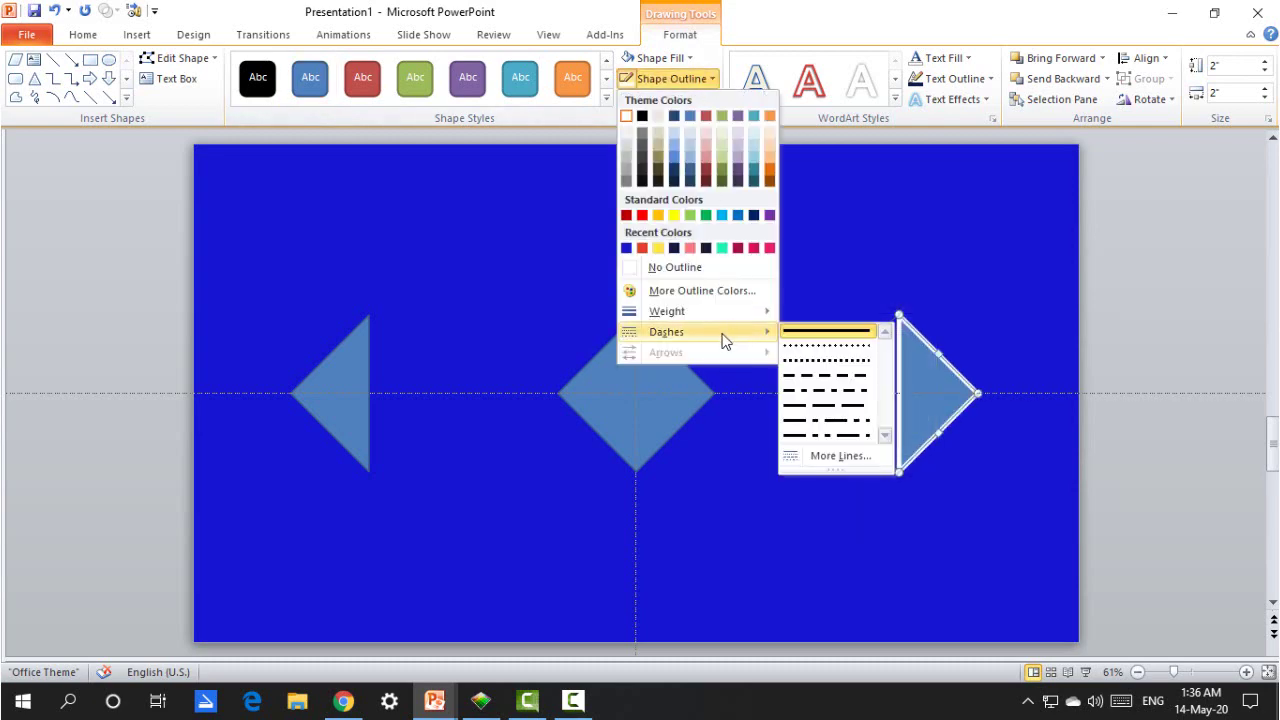
click(838, 456)
click(683, 261)
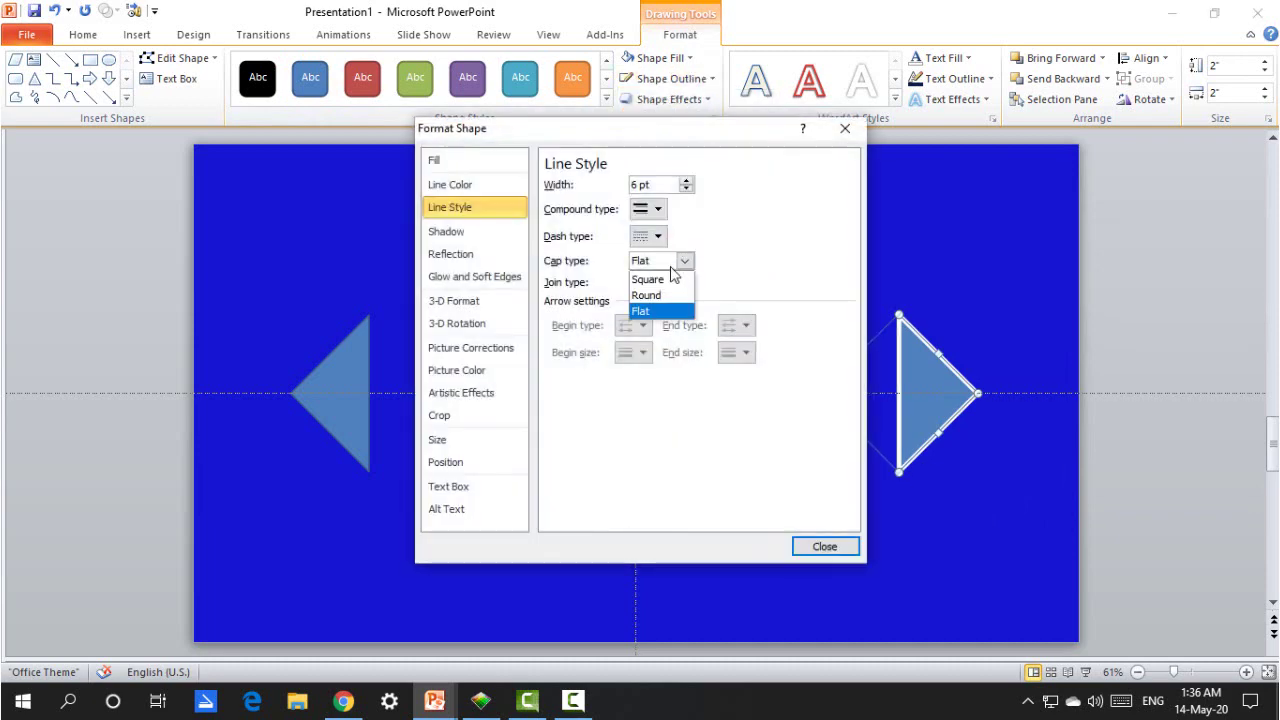
click(646, 281)
click(684, 282)
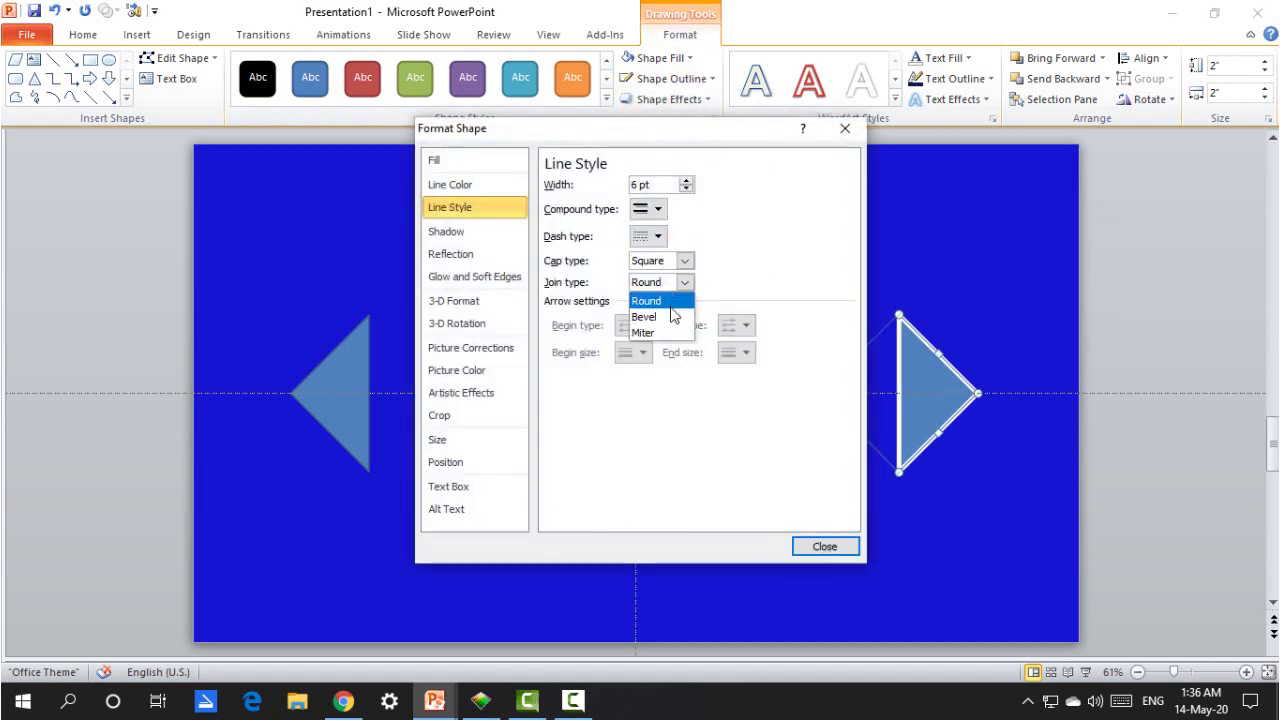
click(644, 332)
click(818, 542)
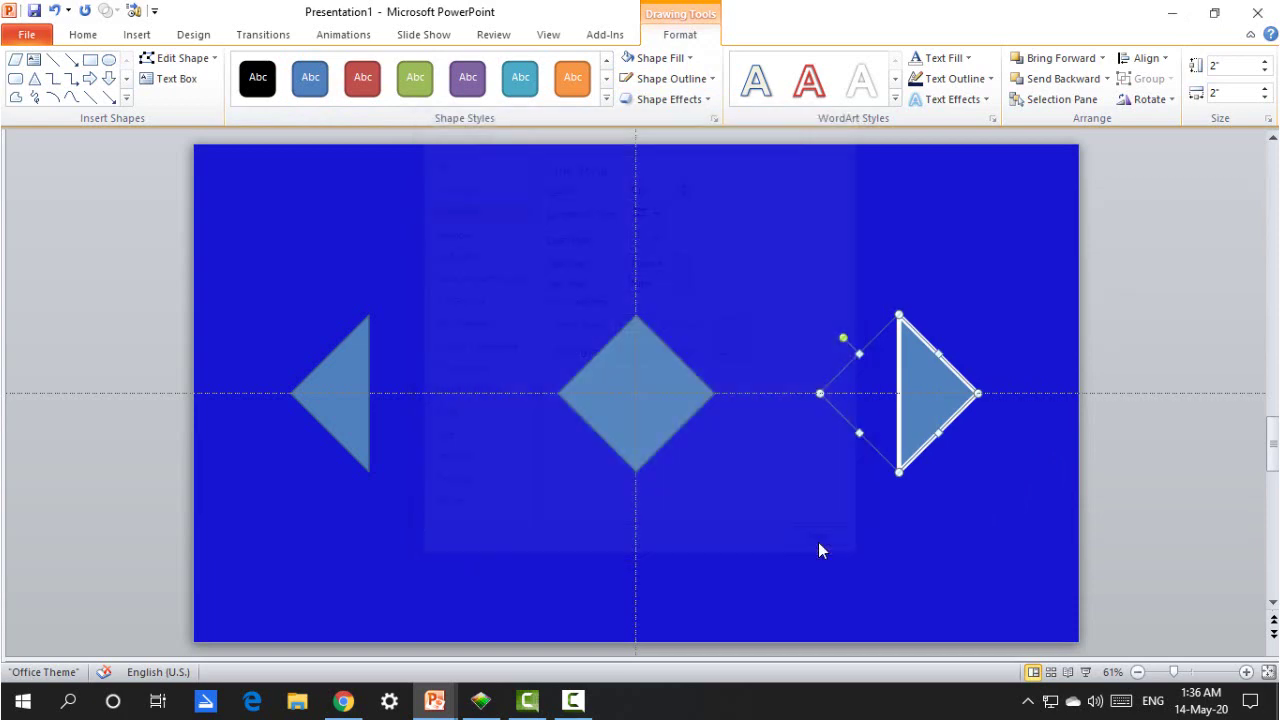
Step: Fill the right half-diamond with the same blue as the slide background
click(833, 300)
click(901, 375)
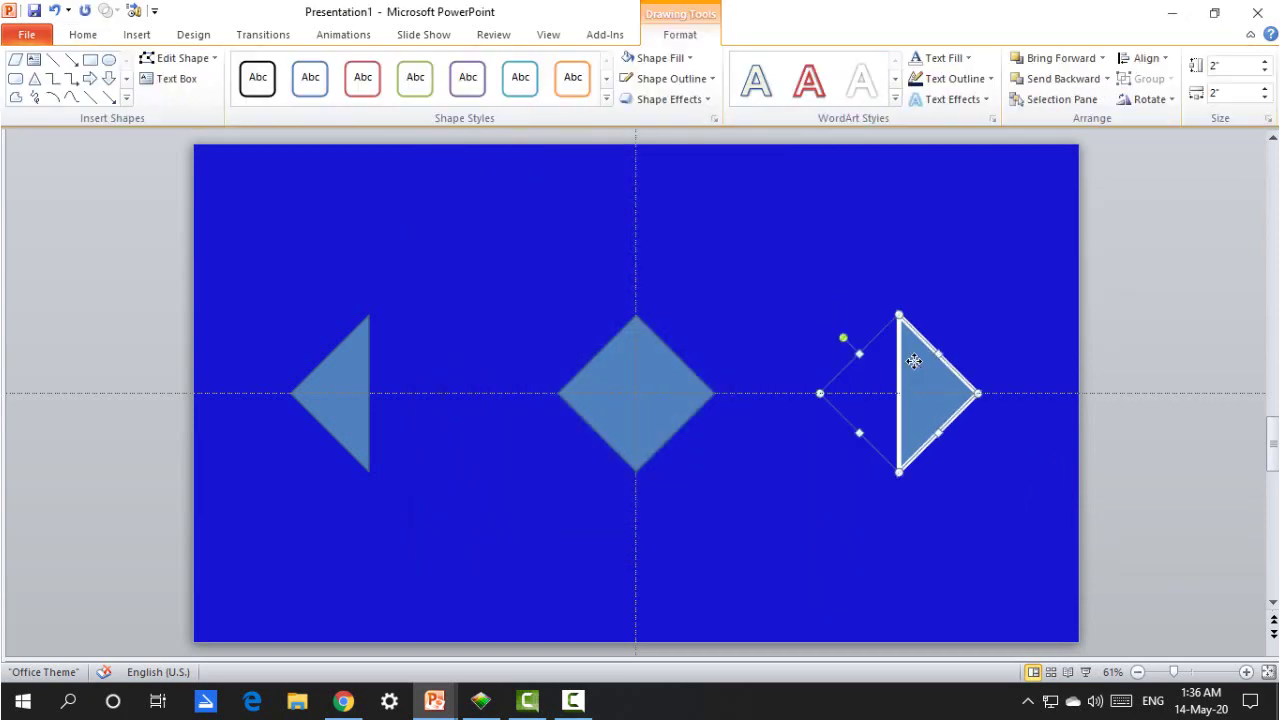
click(670, 58)
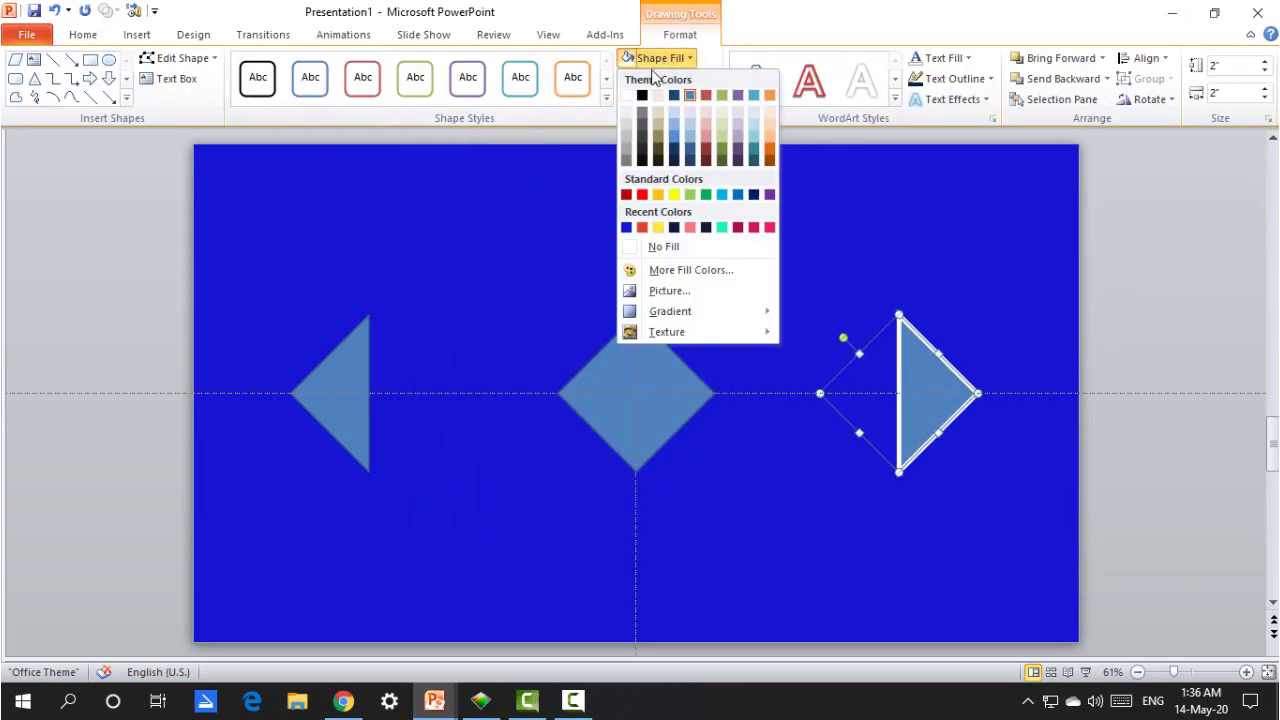
click(626, 229)
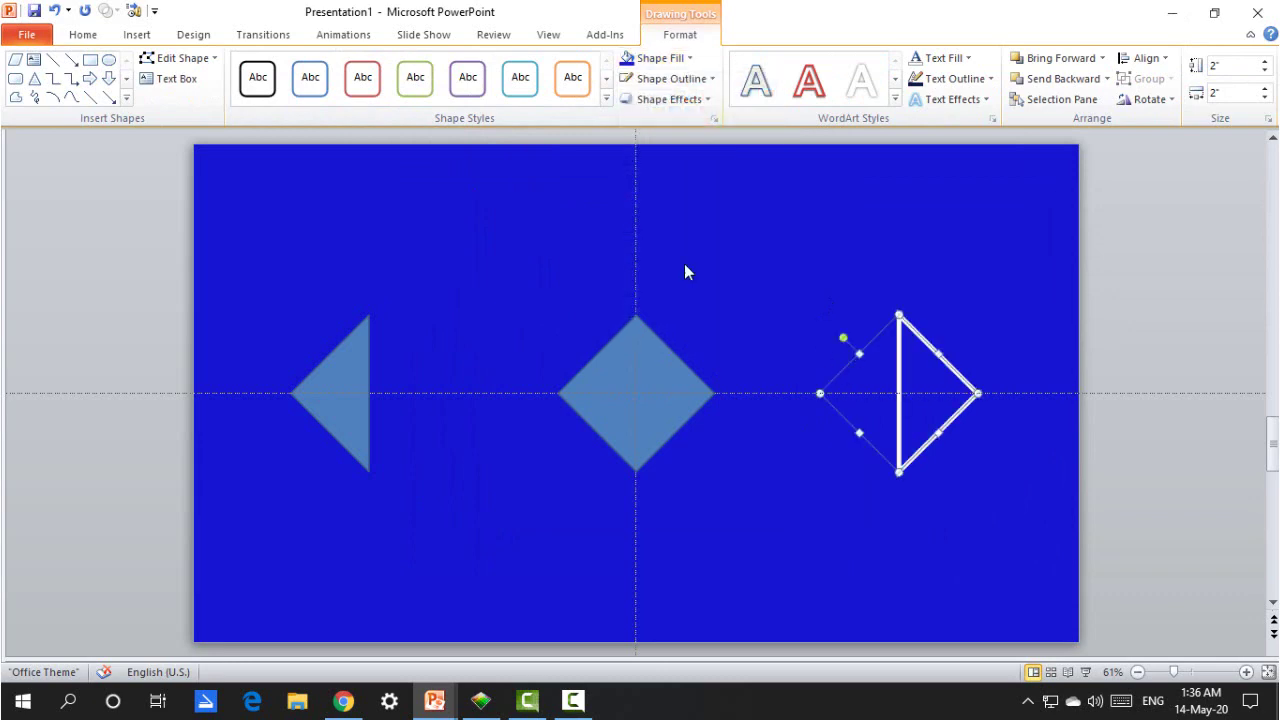
Step: Copy the right half-diamond's formatting onto the left half-diamond and fill the left one with white
click(84, 34)
click(97, 99)
click(337, 392)
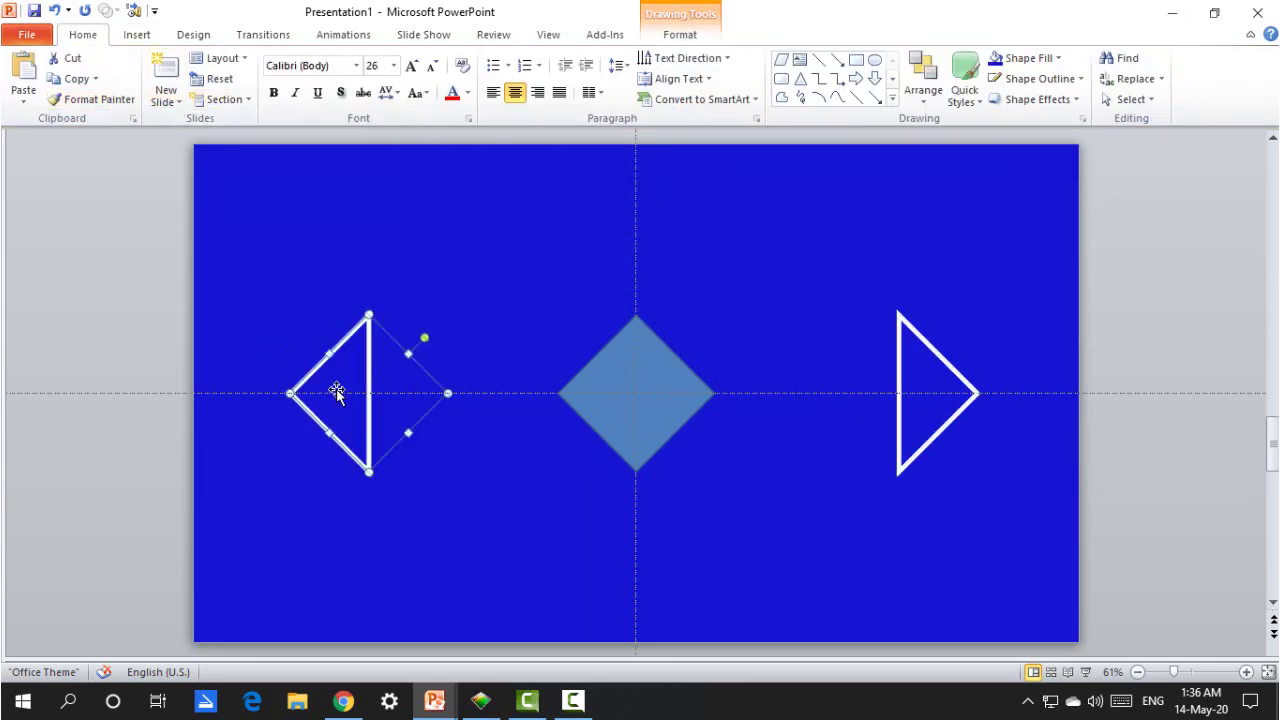
click(680, 34)
click(670, 58)
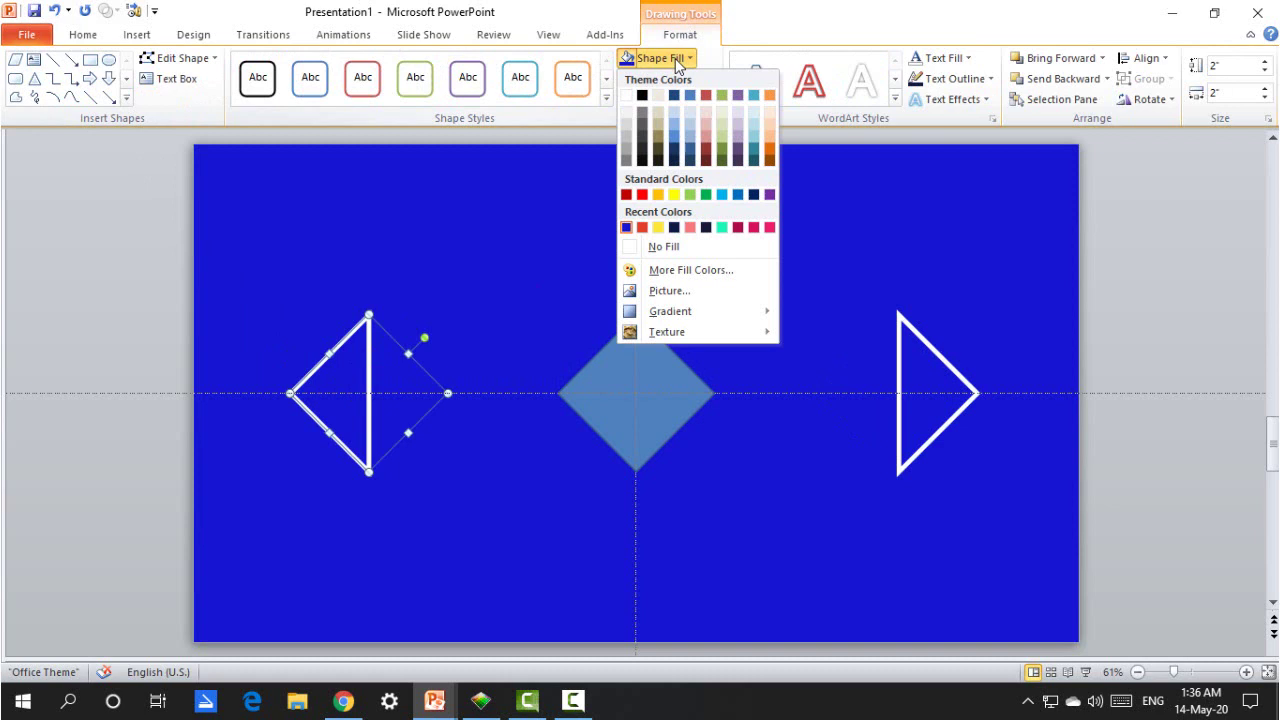
click(626, 96)
click(626, 268)
Step: Move the central diamond up until its lower tip meets the slide centre and draw a slide-centred circle enlarged to about 5.67 inches
drag(640, 406, 646, 322)
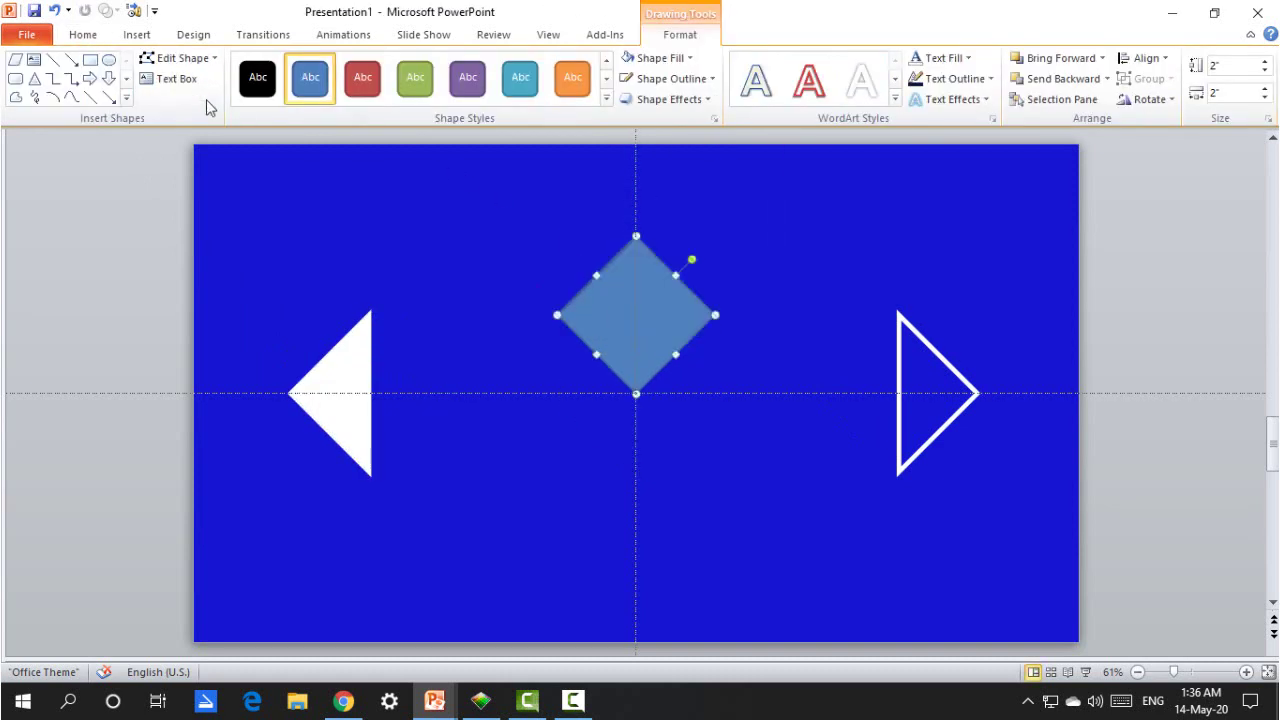
click(110, 60)
drag(463, 363, 519, 419)
click(1146, 58)
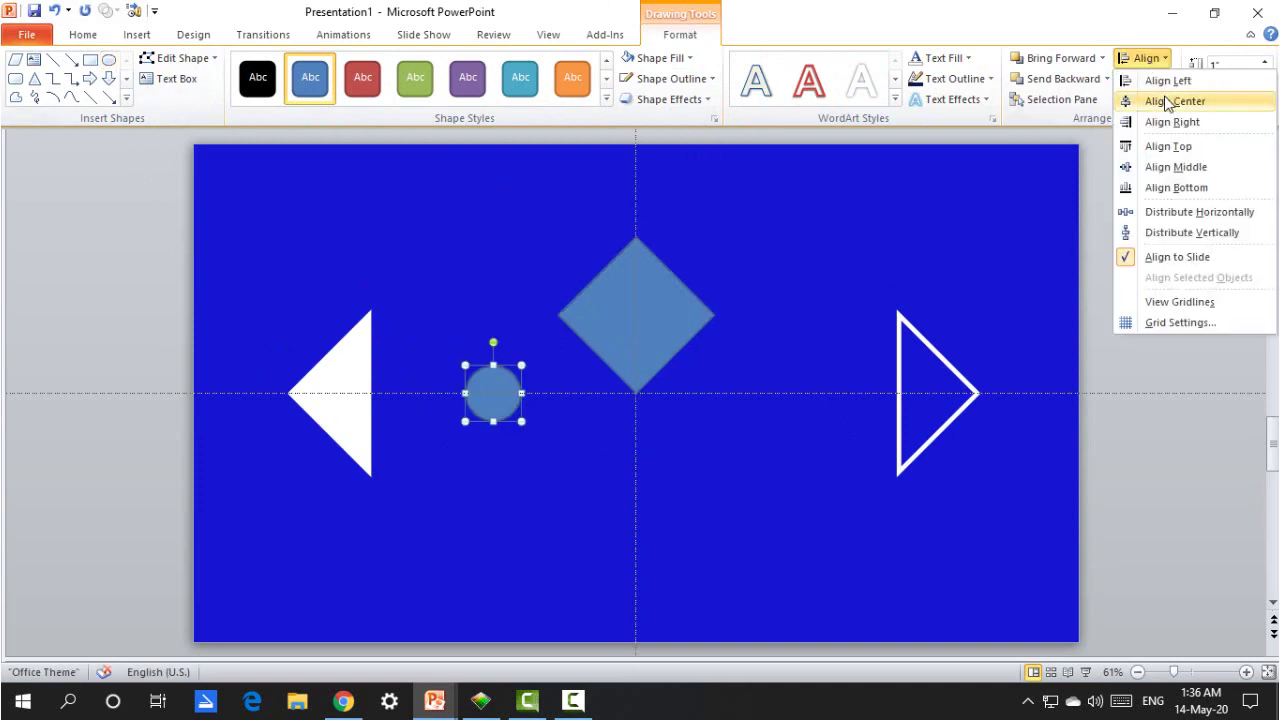
click(1166, 101)
click(1170, 167)
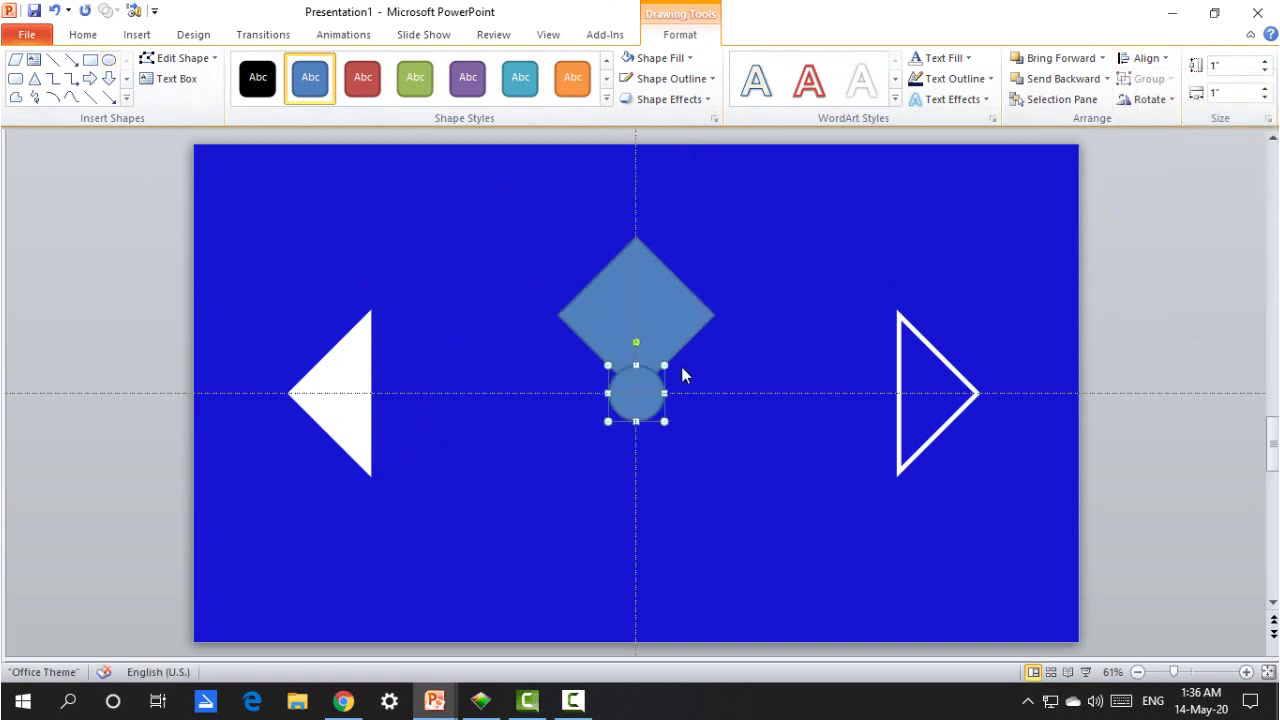
drag(694, 348, 791, 310)
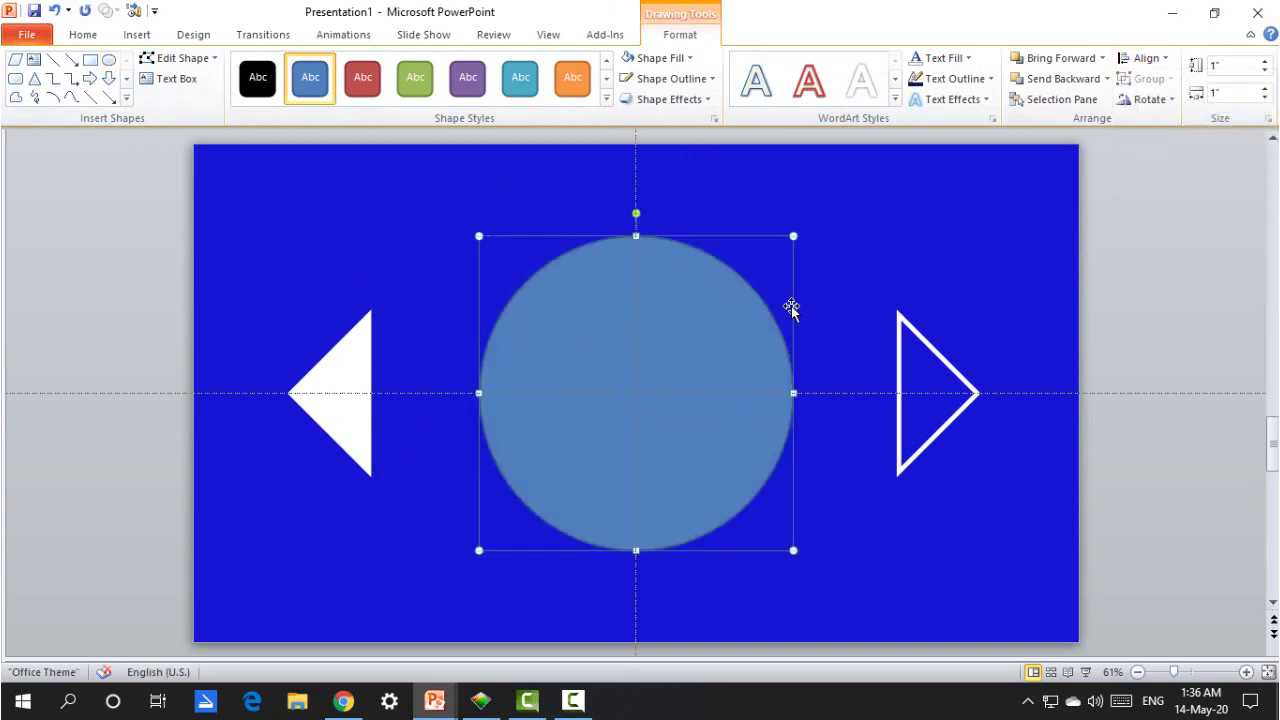
Step: Send the circle to the back and move it down together with the diamond until the diamond sits on the slide centre
right_click(705, 345)
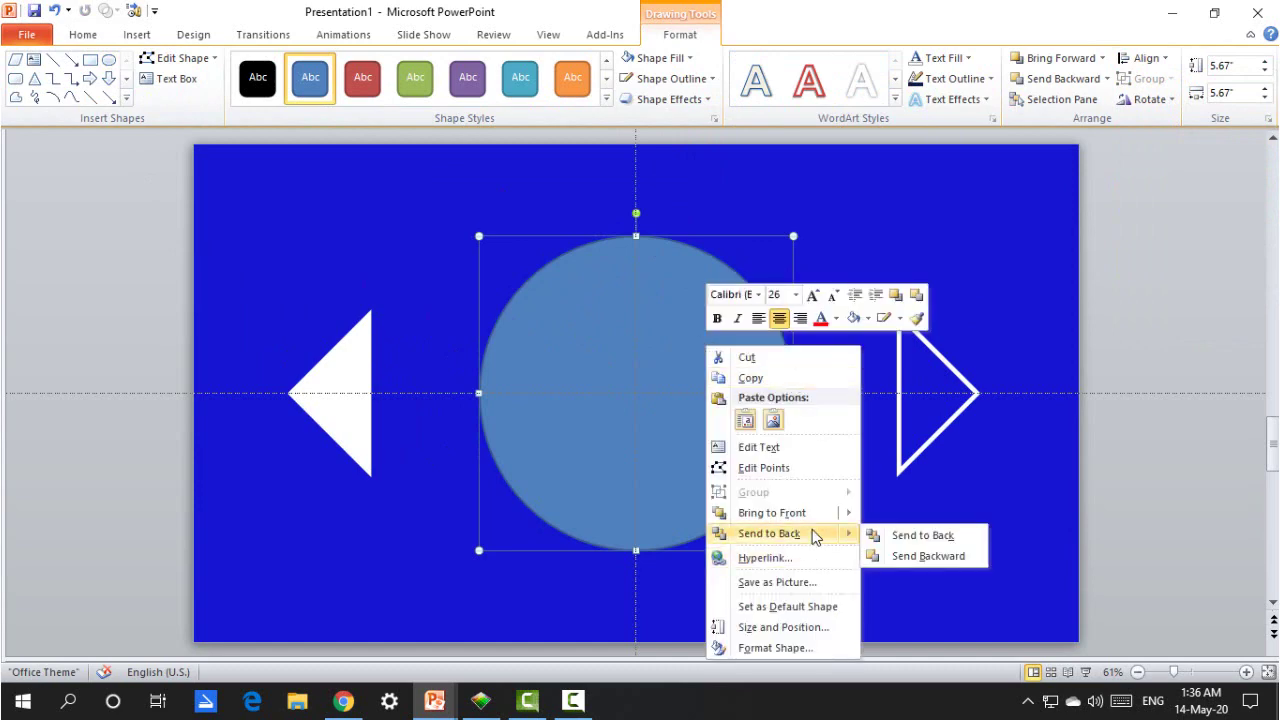
click(811, 532)
shift+click(659, 320)
drag(660, 318, 648, 386)
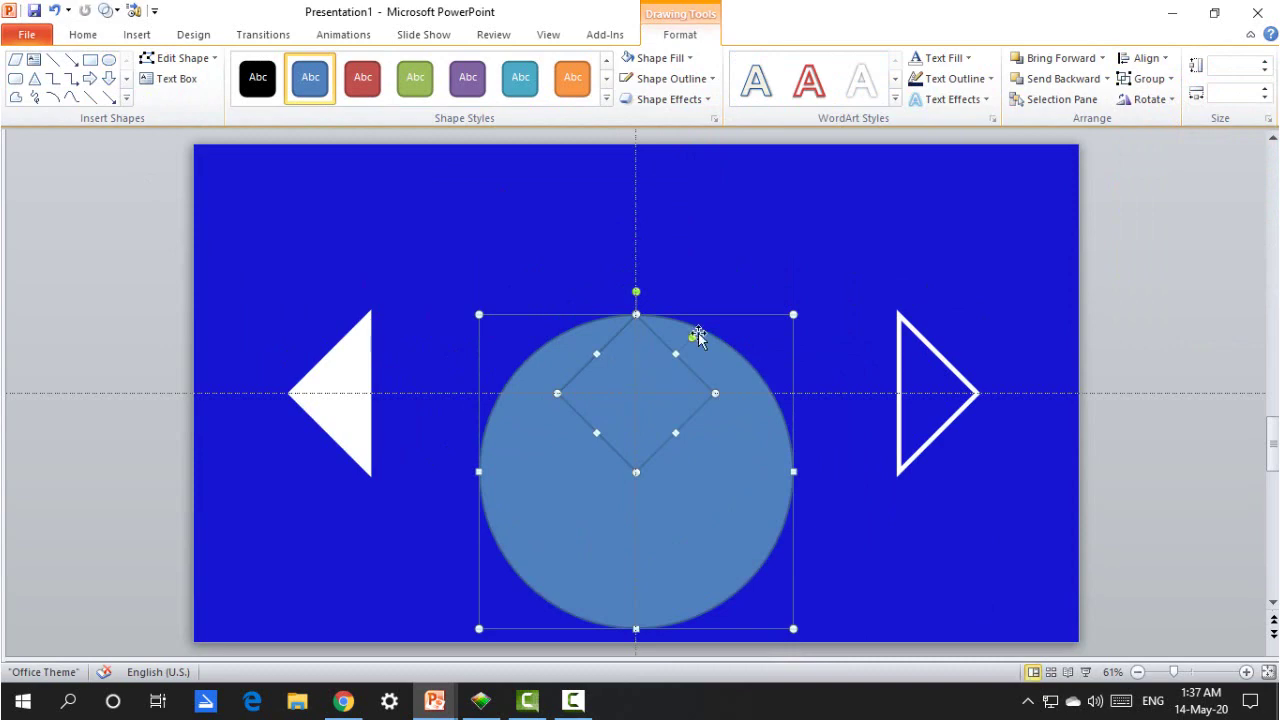
Step: Delete the central diamond and place a copy of the circle over the white half-diamond
click(748, 270)
click(668, 384)
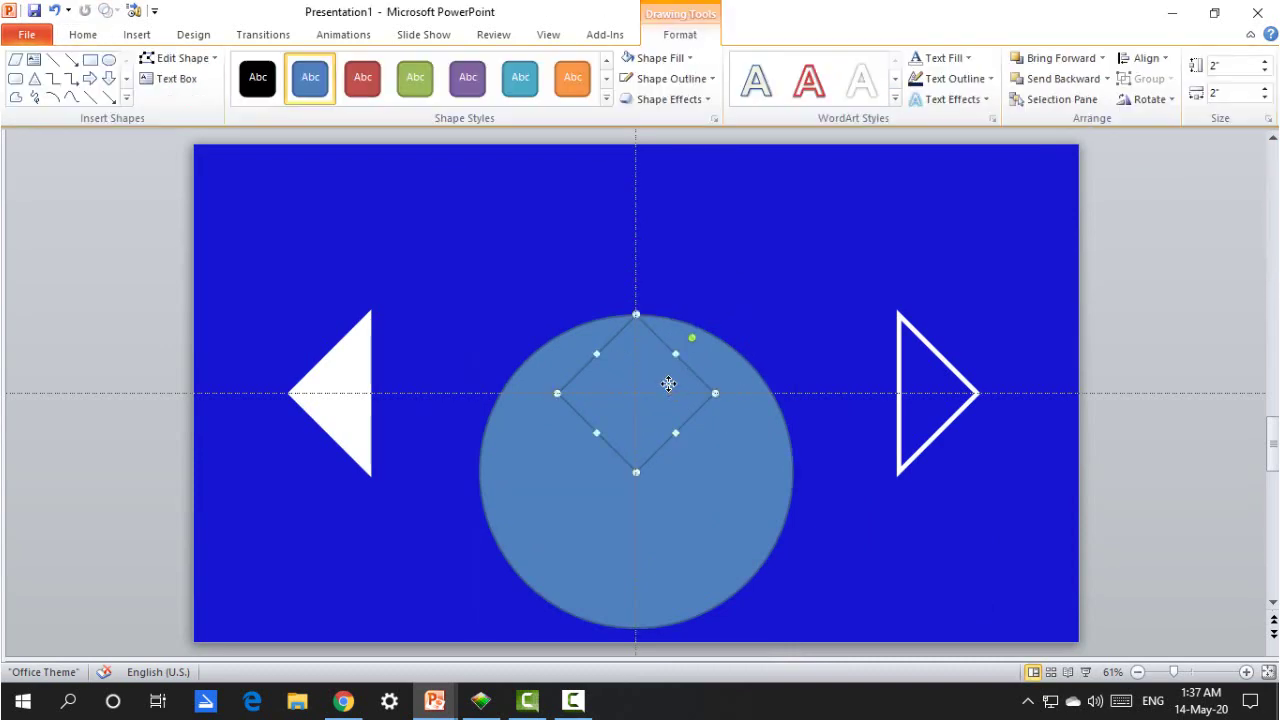
key(Delete)
click(650, 434)
drag(654, 437, 331, 394)
Step: Remove the outline from the central circle
click(623, 395)
click(670, 78)
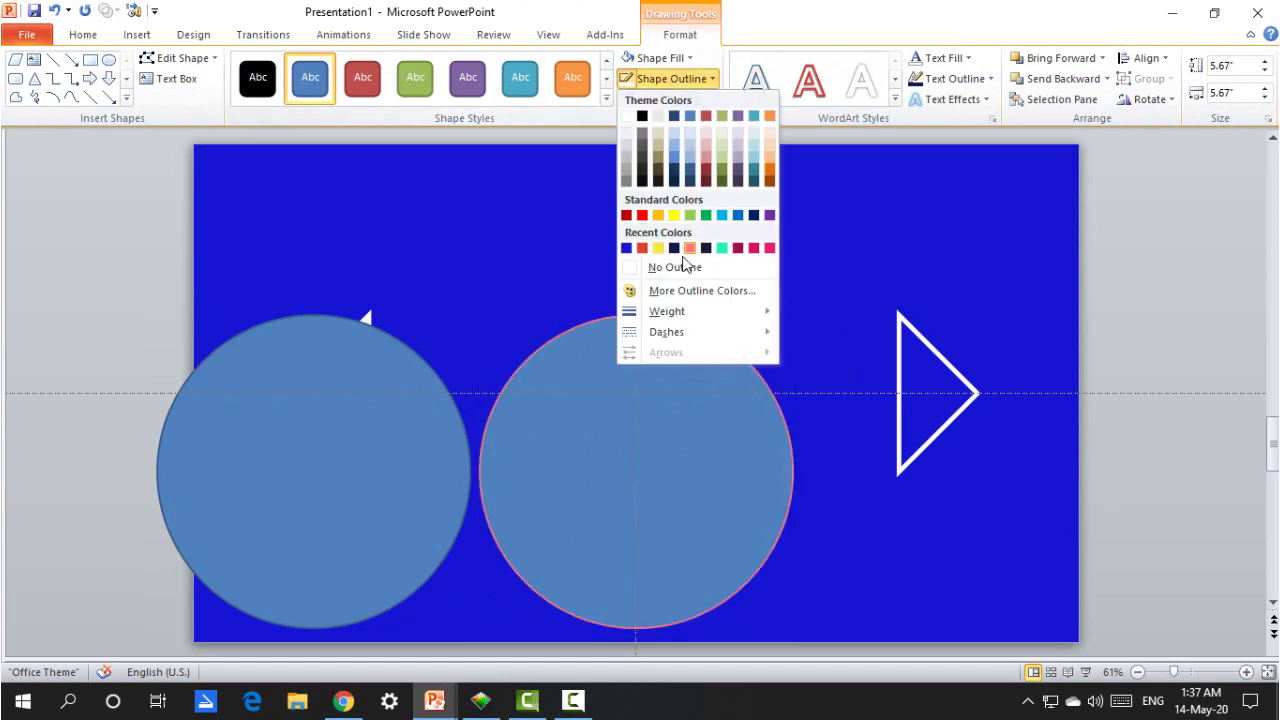
click(672, 267)
Step: Centre the outlined half-diamond horizontally on the slide and group it with the central circle
click(905, 343)
click(1143, 58)
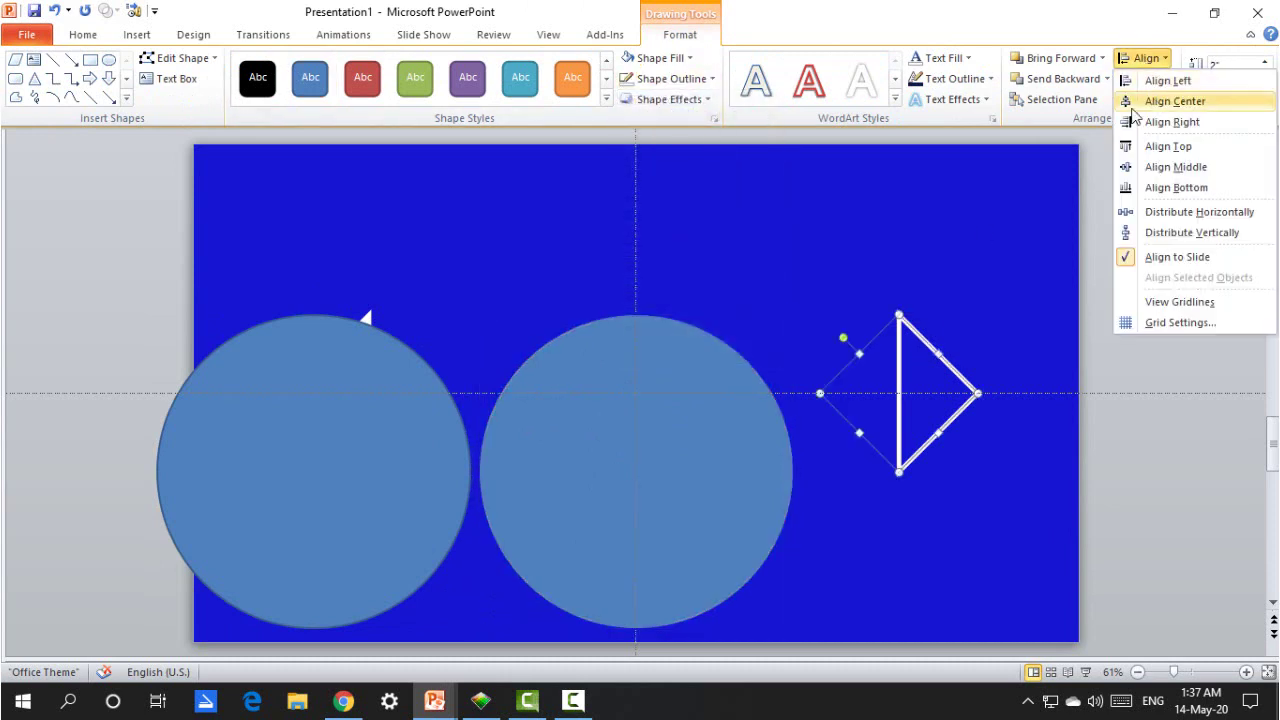
click(1168, 97)
shift+click(752, 430)
click(1145, 78)
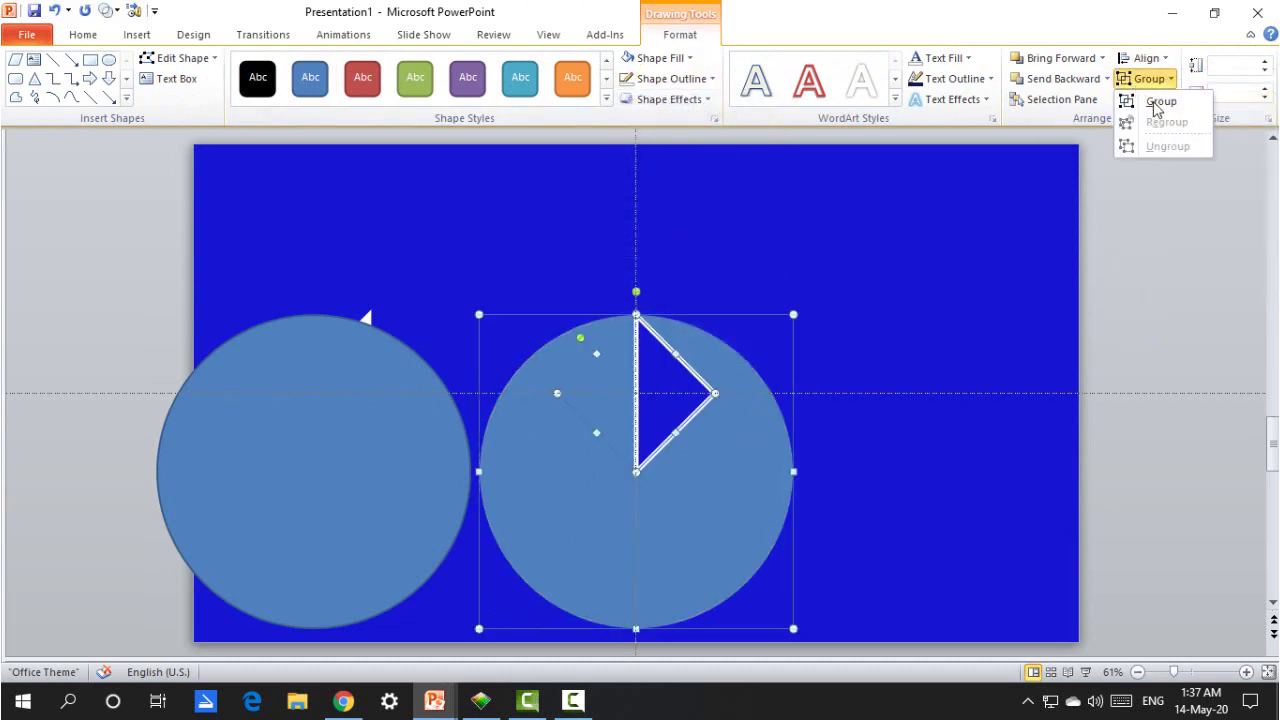
click(1158, 98)
Step: Remove the fill from the grouped circle and try rotating the group with the outlined half-diamond
click(660, 60)
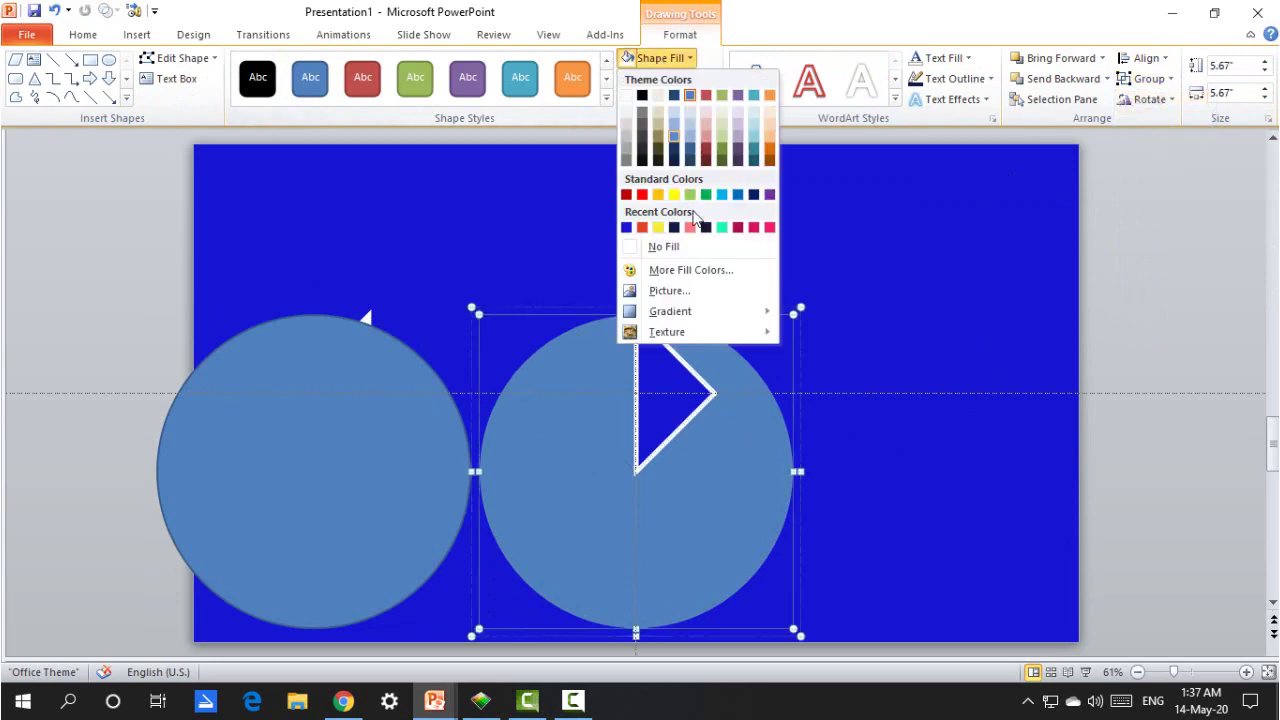
click(657, 246)
click(674, 360)
click(674, 360)
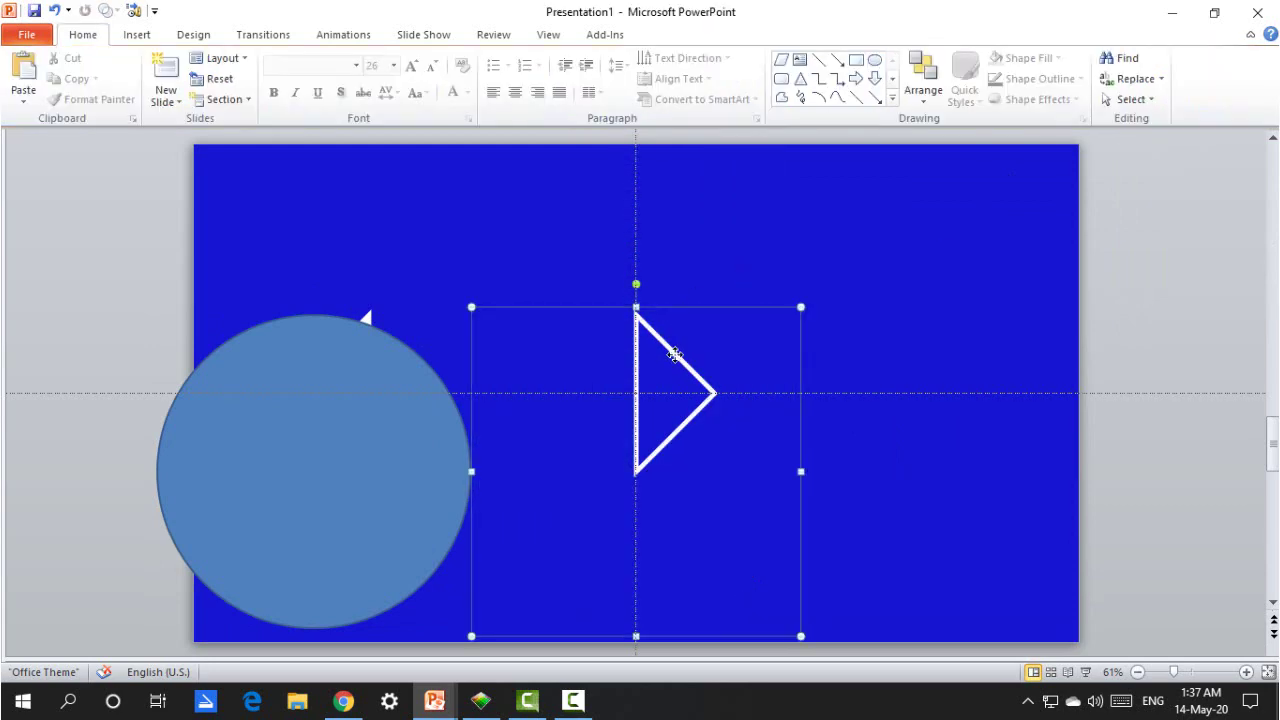
mouse_move(633, 281)
mouse_down()
mouse_move(779, 329)
mouse_move(797, 314)
mouse_move(631, 300)
mouse_up()
click(399, 276)
Step: Centre the remaining blue circle horizontally on the slide
click(380, 369)
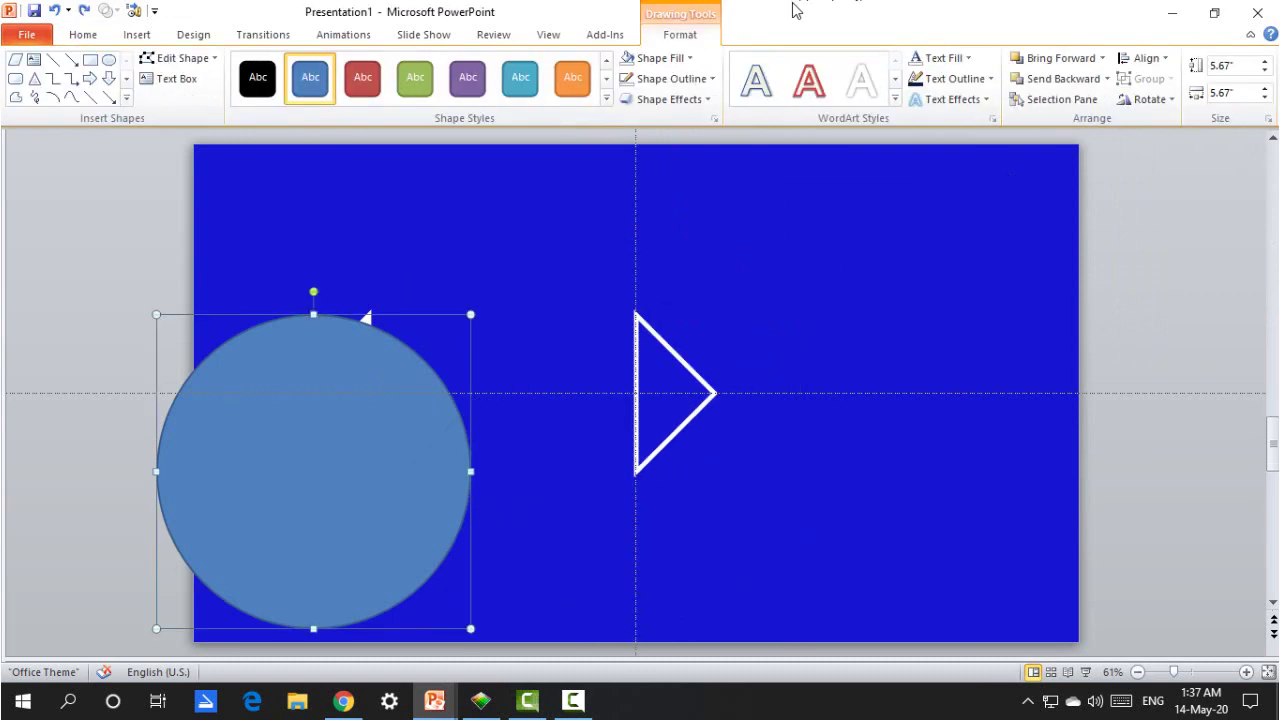
click(1141, 60)
click(1176, 101)
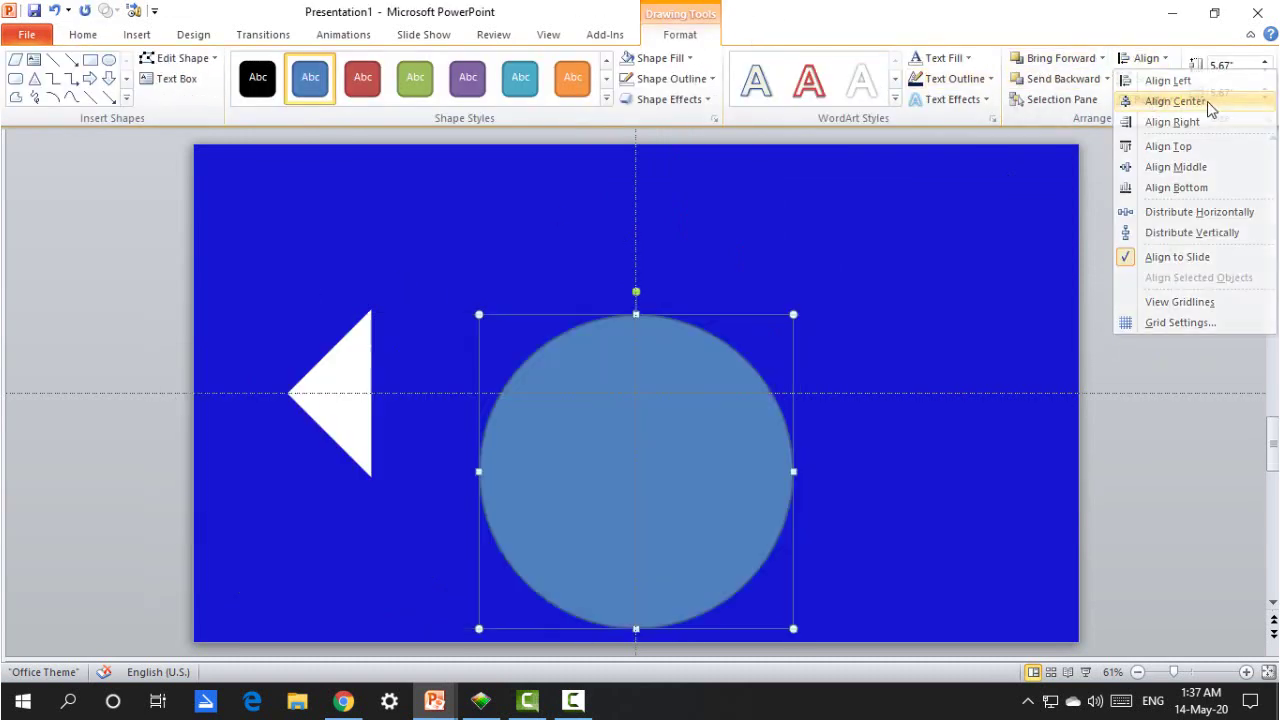
Step: Bring the white half-diamond to the front and centre it horizontally on the slide
click(355, 343)
right_click(355, 342)
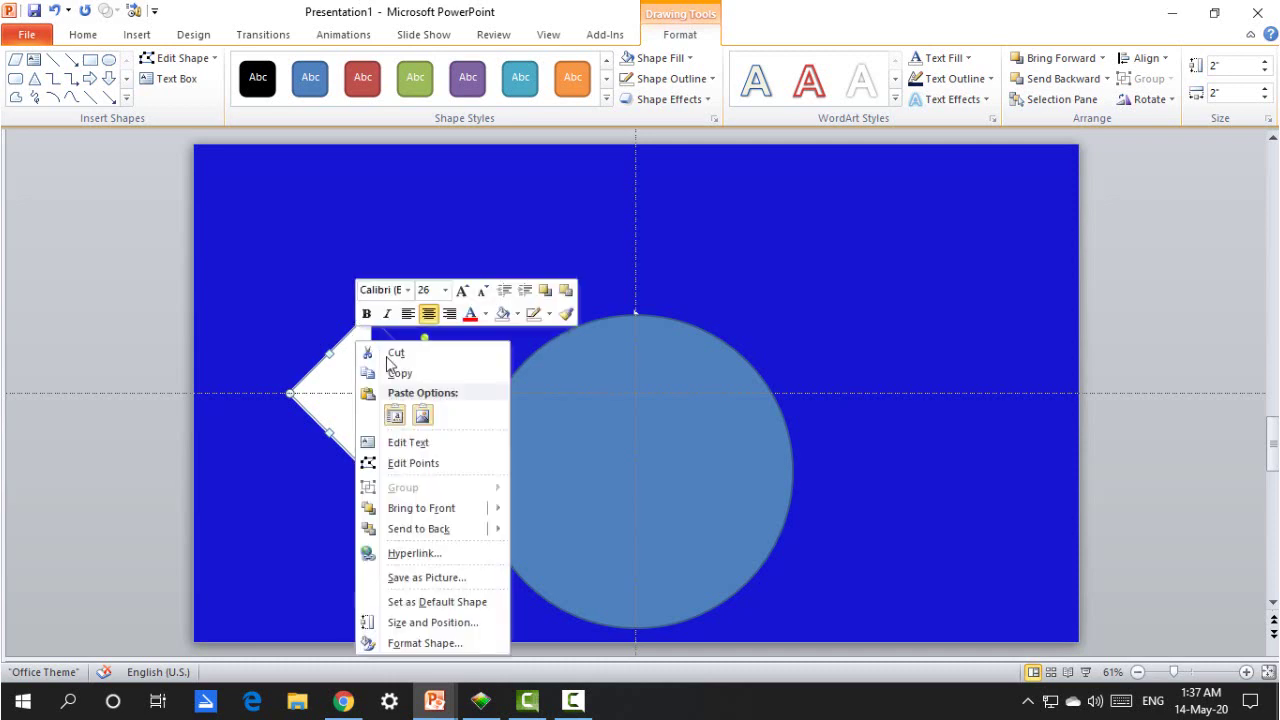
click(520, 510)
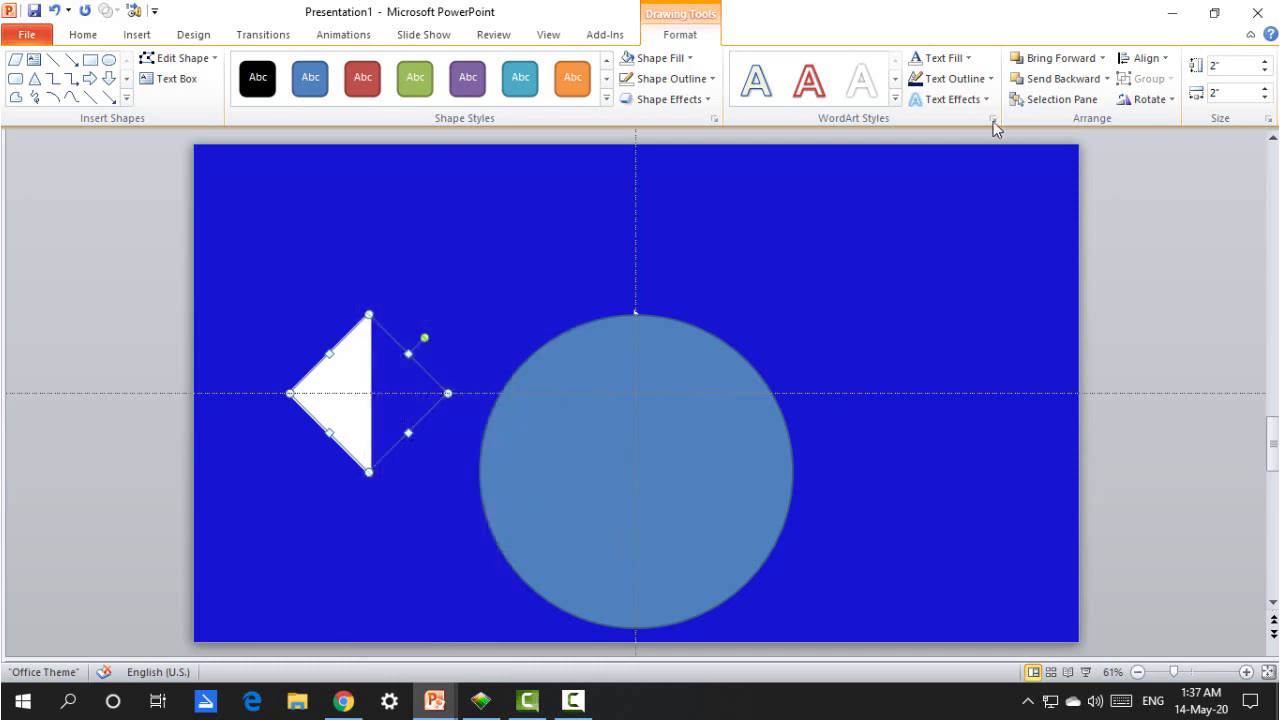
click(1146, 58)
click(1175, 101)
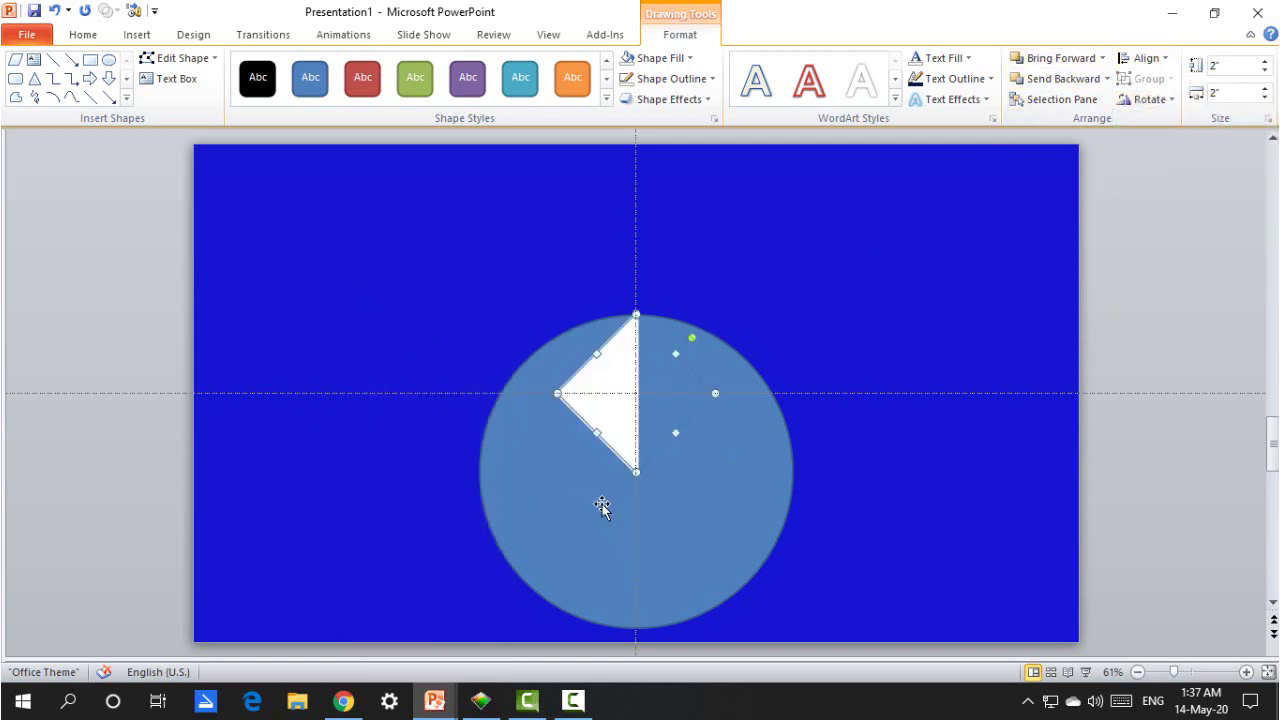
Step: Group the white half-diamond with the blue circle behind it
shift+click(622, 476)
click(1140, 60)
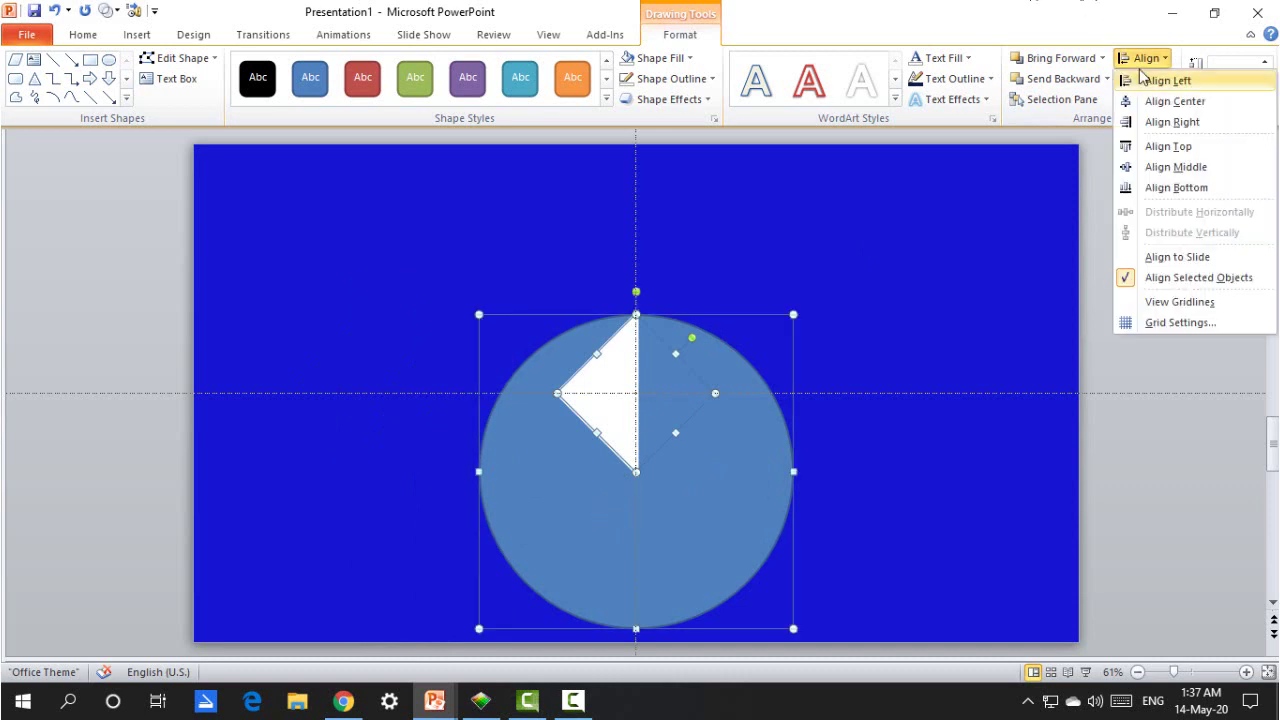
click(1148, 78)
click(1160, 101)
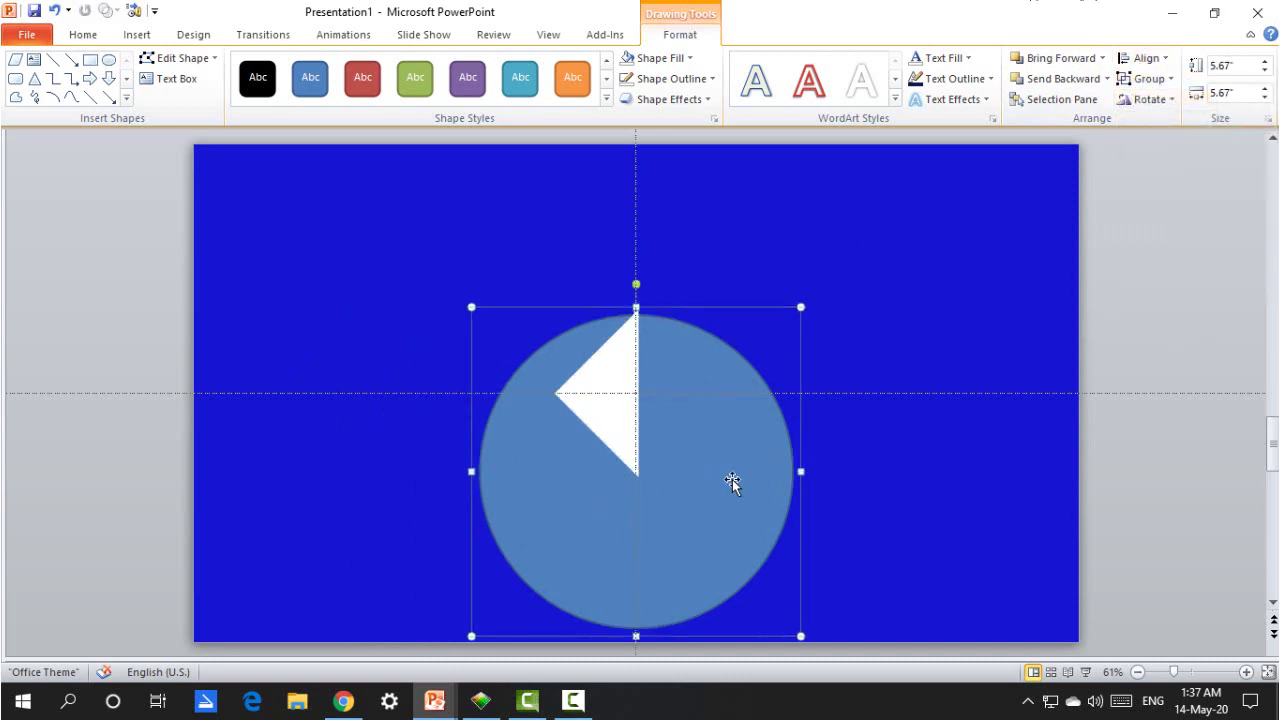
Step: Remove the fill and outline from the circle grouped with the white half-diamond
click(636, 99)
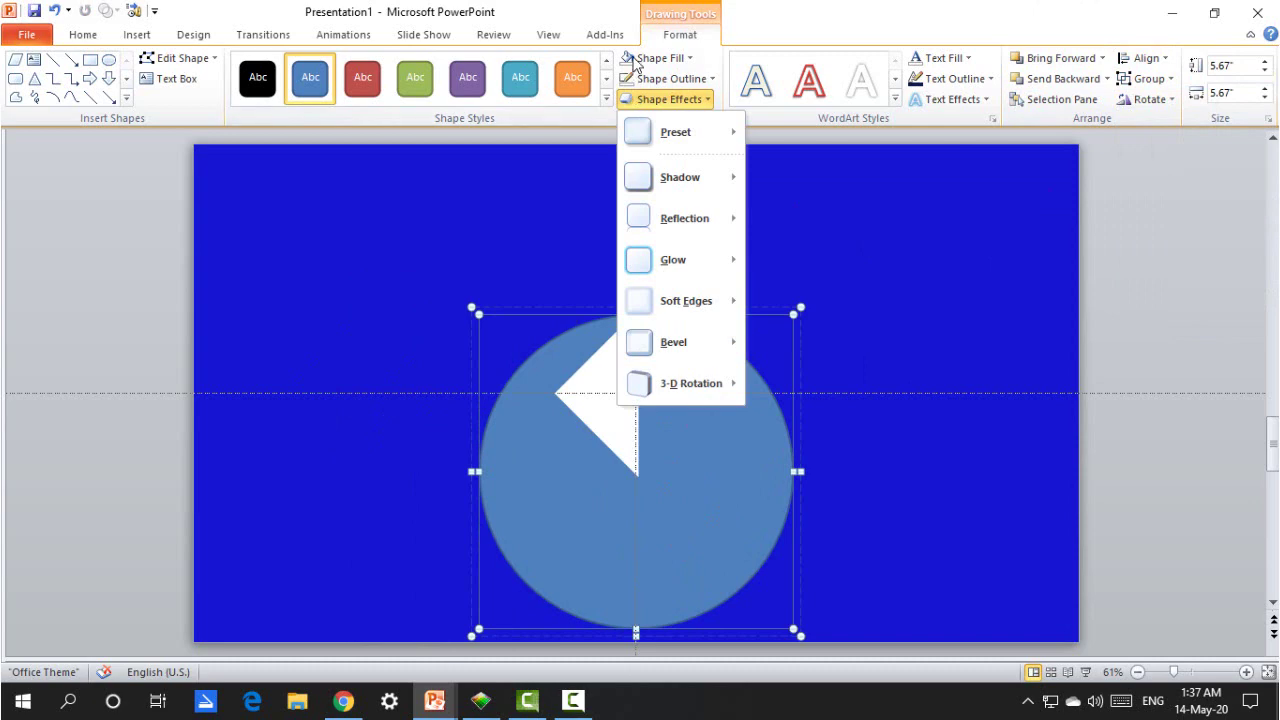
click(636, 60)
click(630, 80)
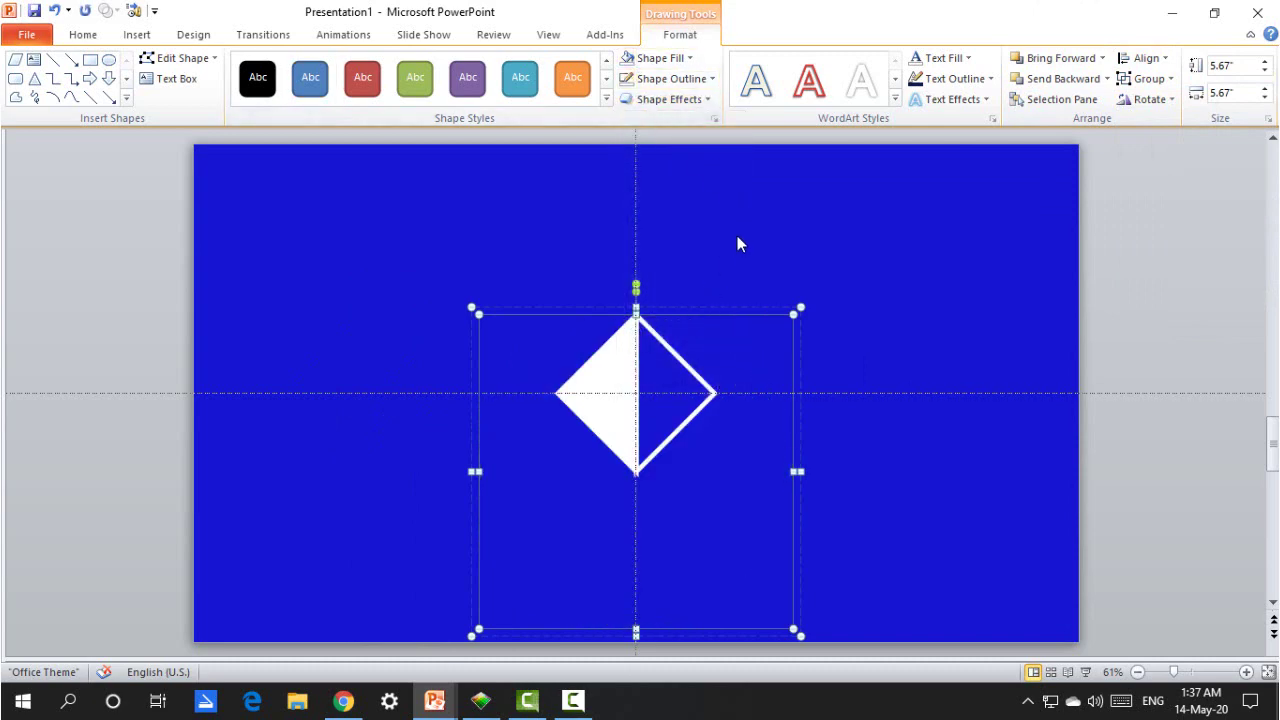
click(680, 310)
click(611, 354)
click(507, 278)
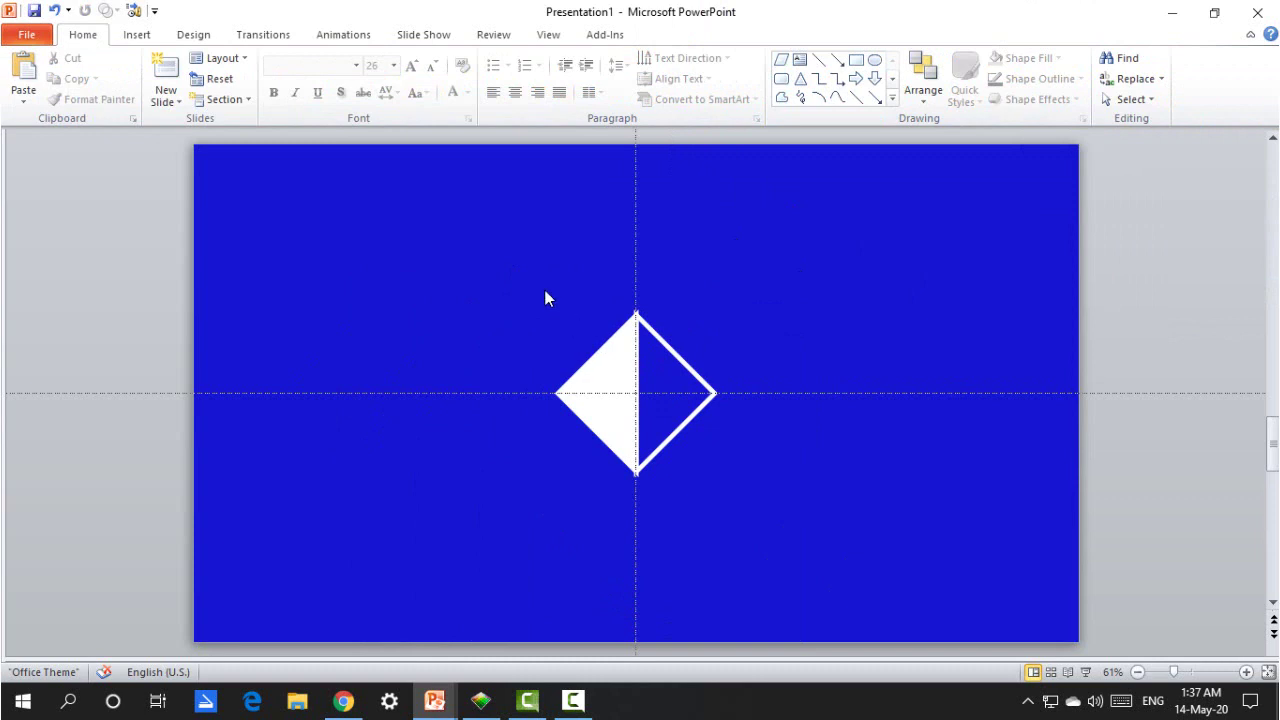
Step: Add Spin and Grow/Shrink emphasis animations to both half-diamond groups and show the animation list
key(ctrl+a)
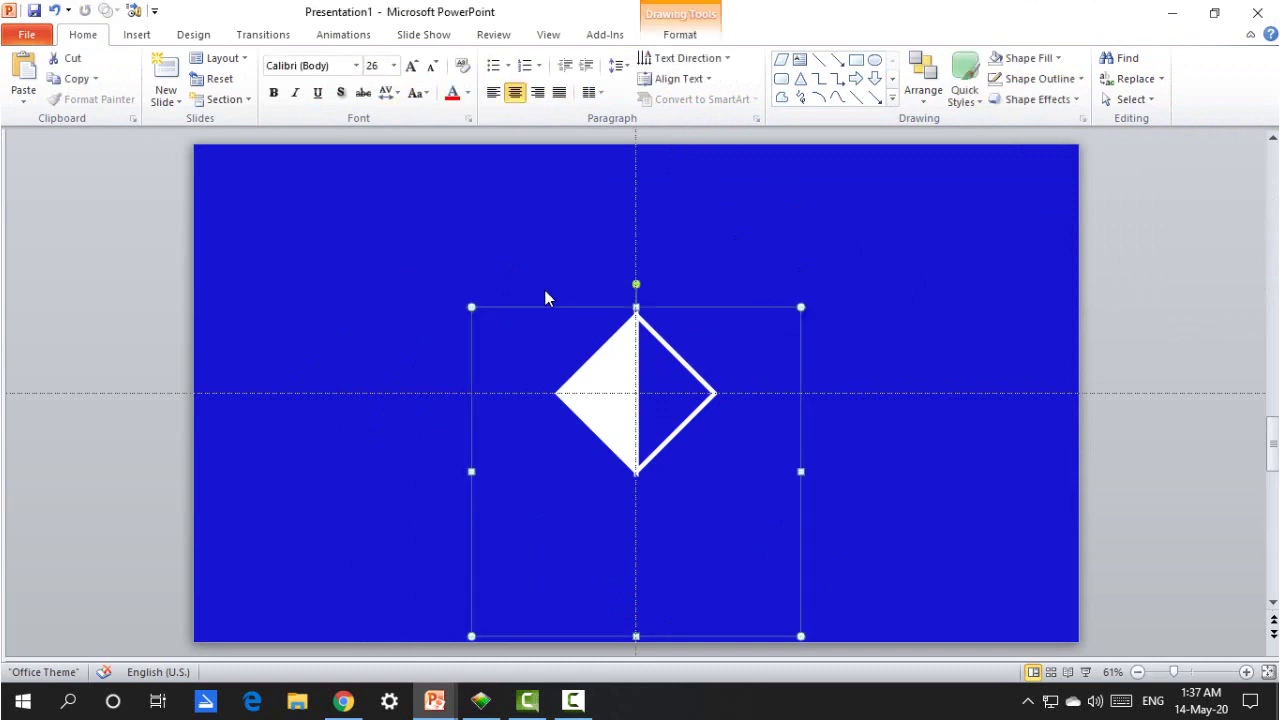
click(350, 38)
click(853, 82)
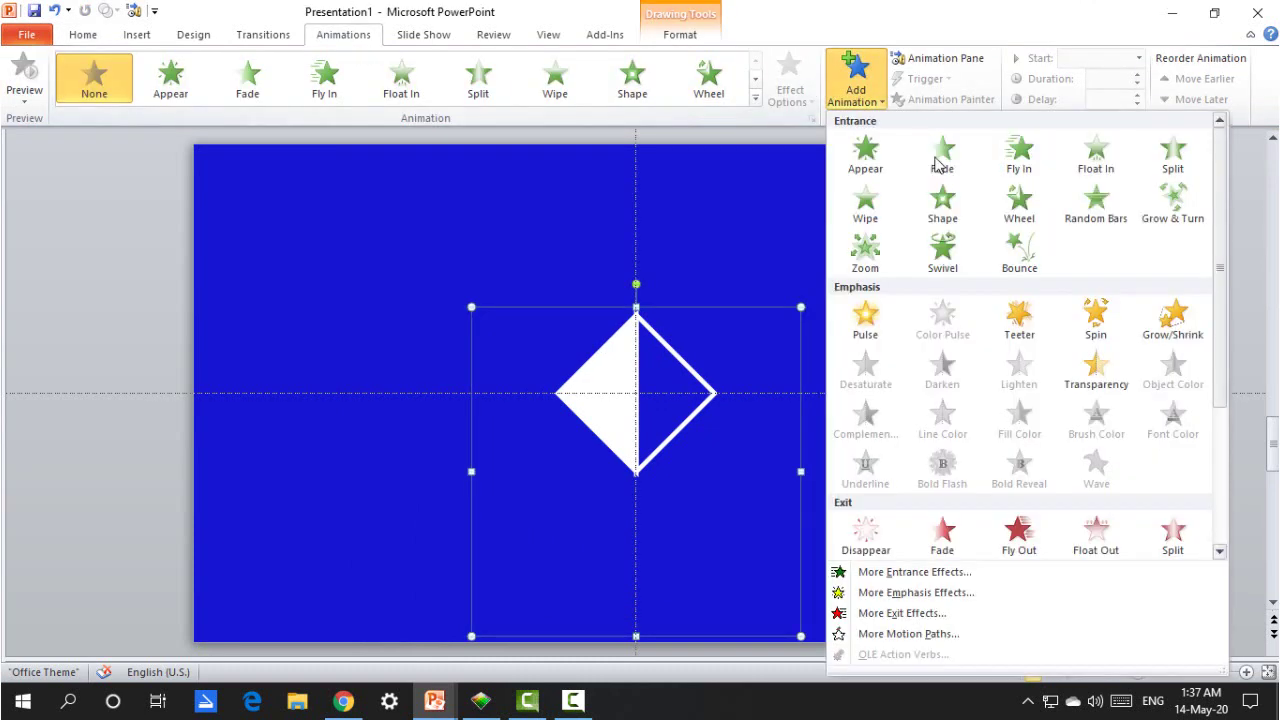
click(1095, 330)
click(853, 82)
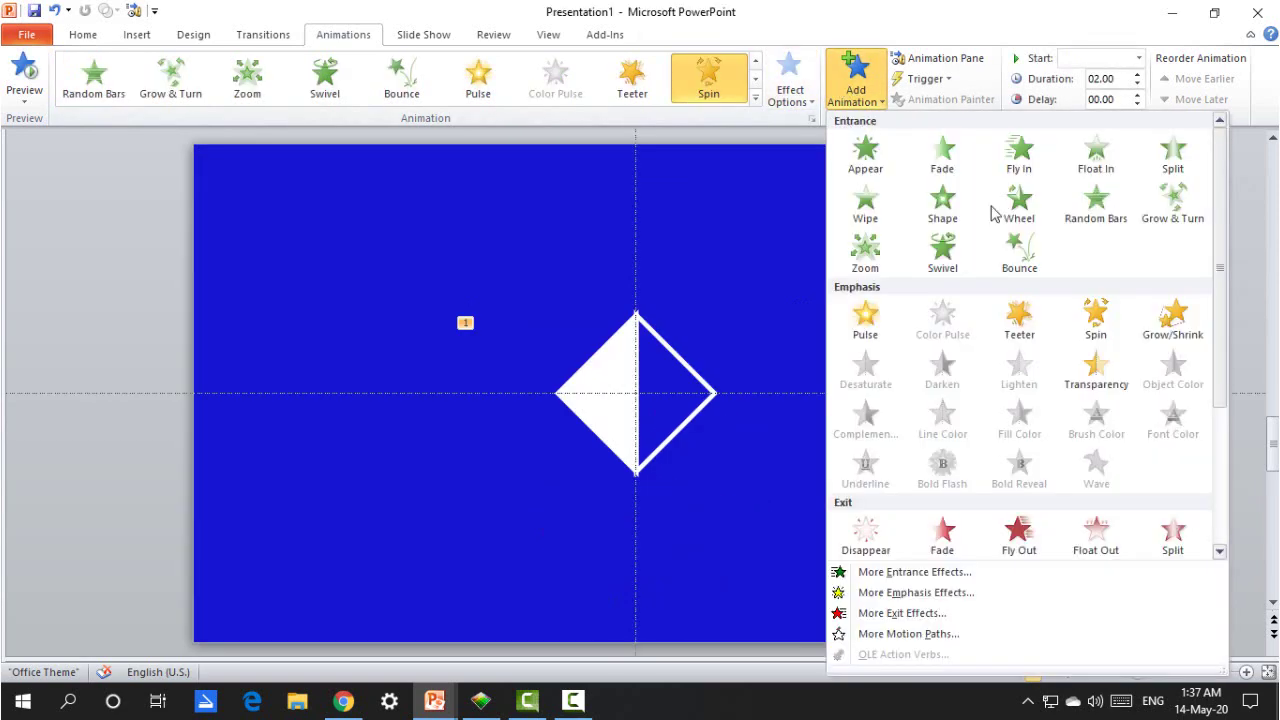
click(1170, 330)
click(960, 58)
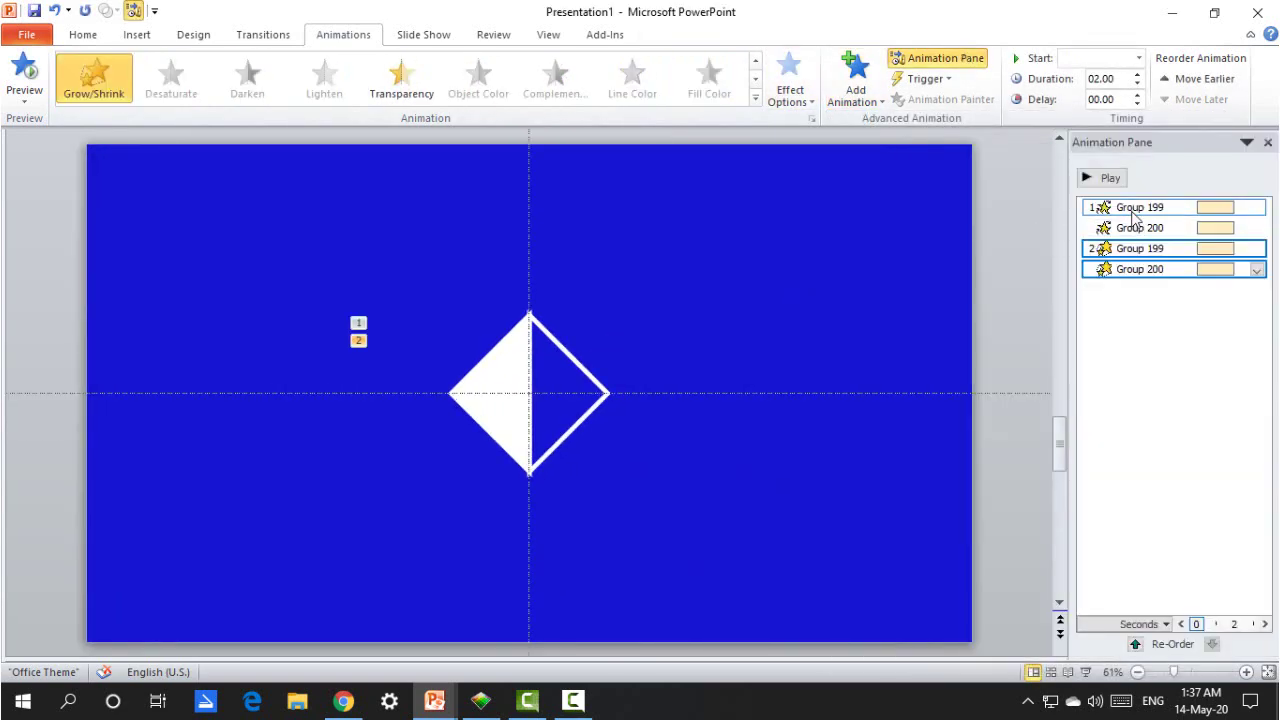
Step: Set all four half-diamond animations to start with previous and last 1 second
shift+click(1136, 208)
right_click(1136, 208)
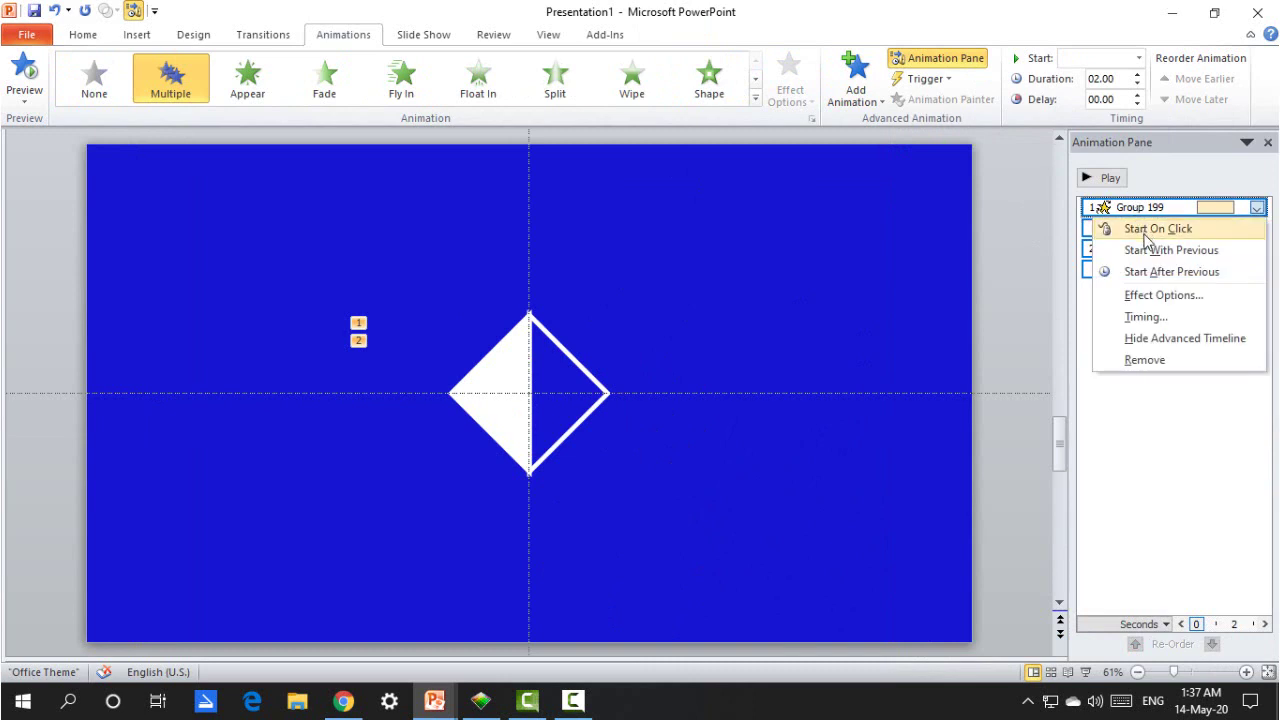
click(1135, 250)
click(1137, 84)
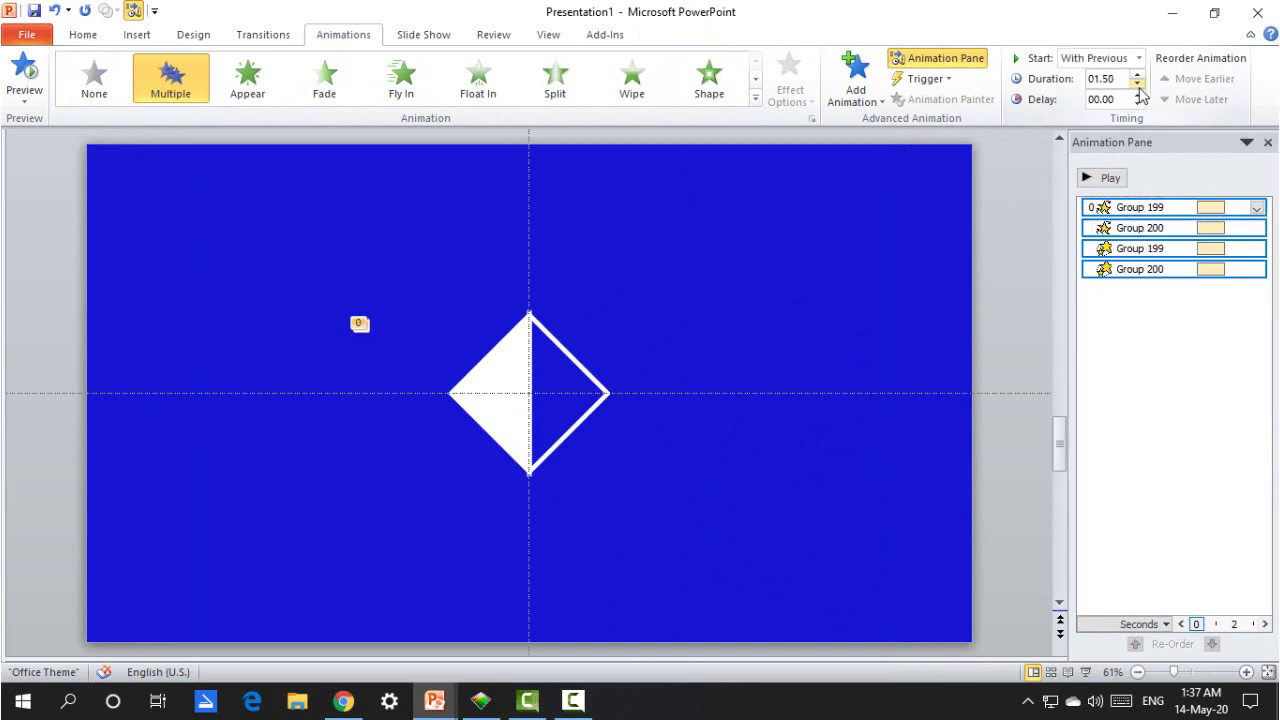
Step: Give all four half-diamond animations a smooth end of 1 sec and turn on Auto-reverse
right_click(1140, 207)
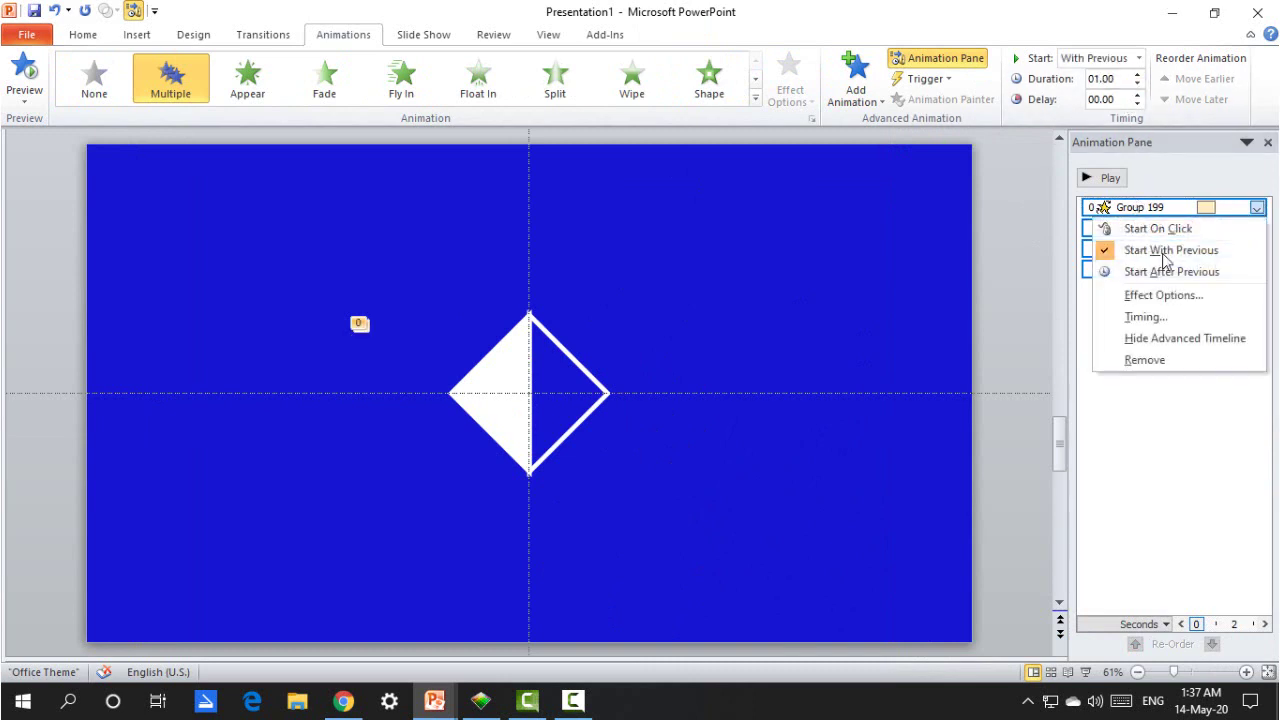
click(1180, 300)
click(428, 418)
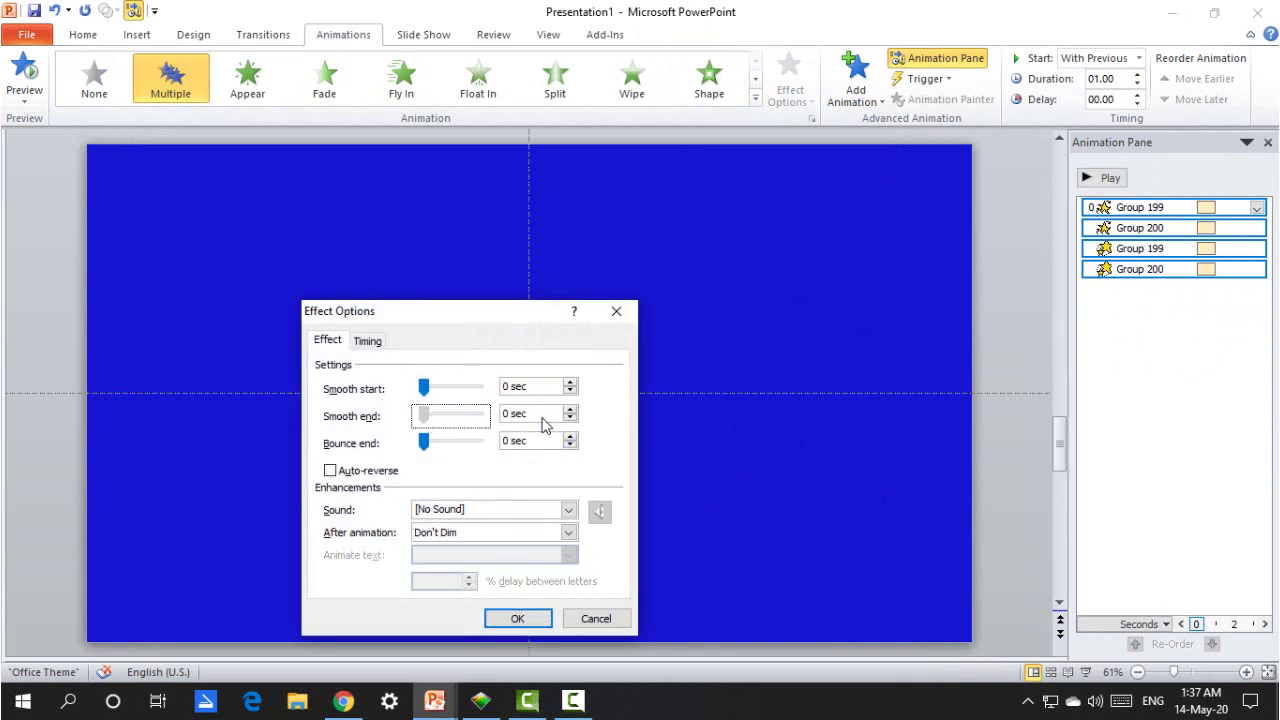
click(331, 472)
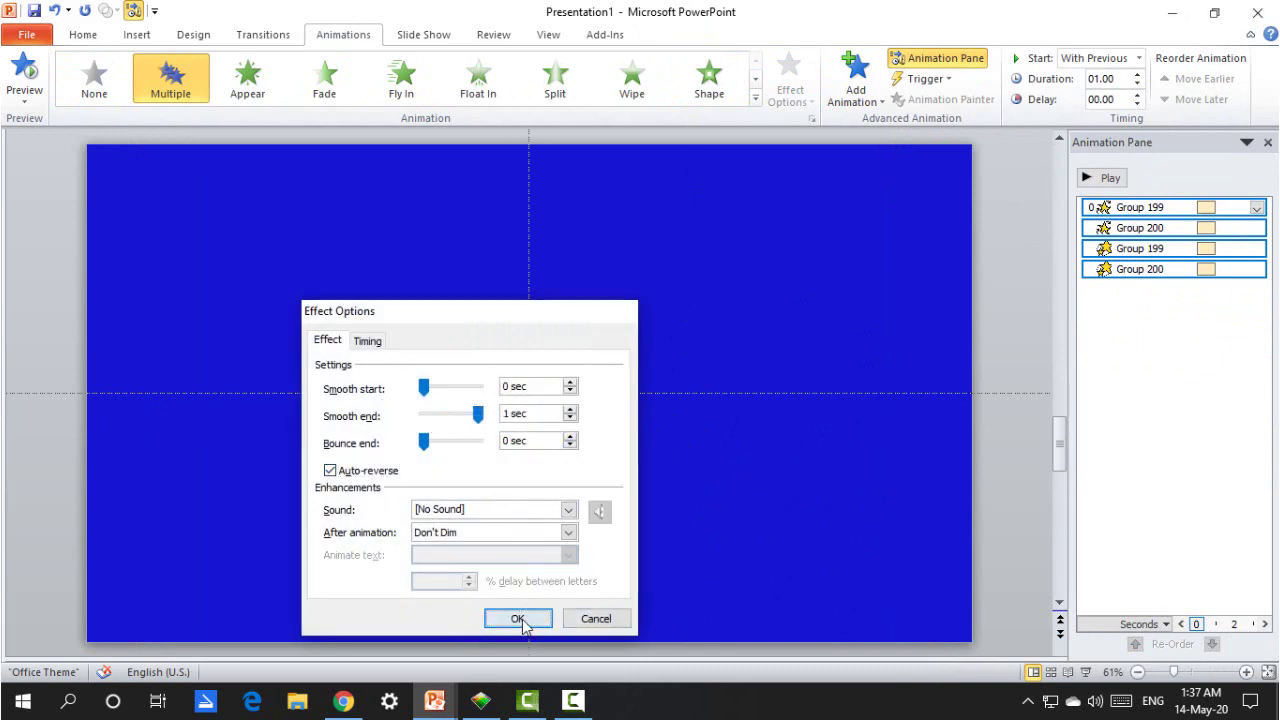
click(517, 618)
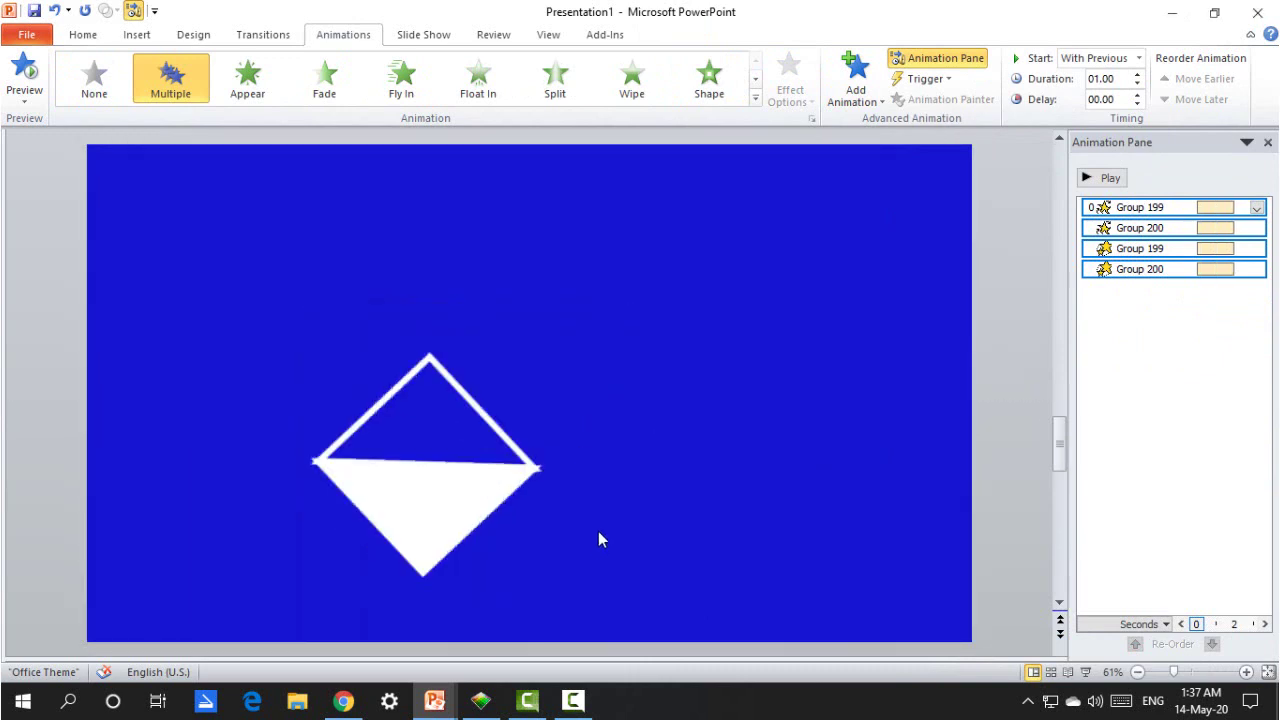
click(862, 292)
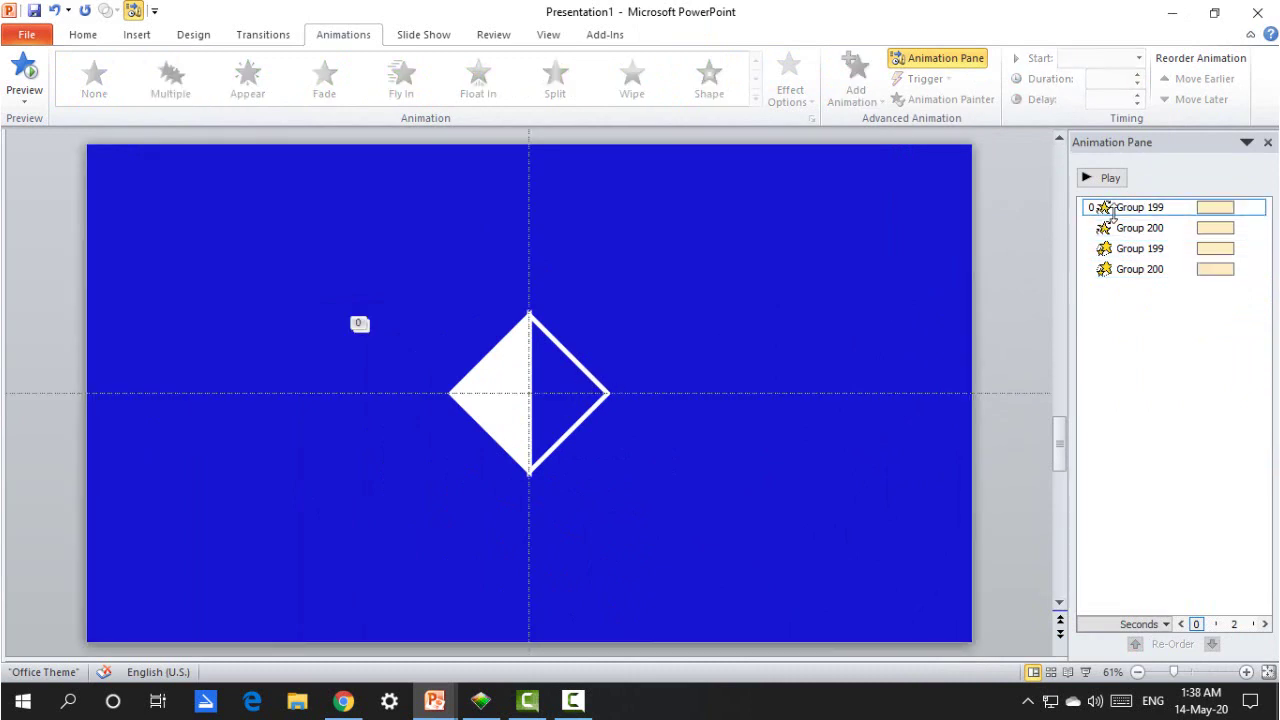
Step: Set the Spin amount of the white half-diamond group to a custom 45° counterclockwise
click(1150, 228)
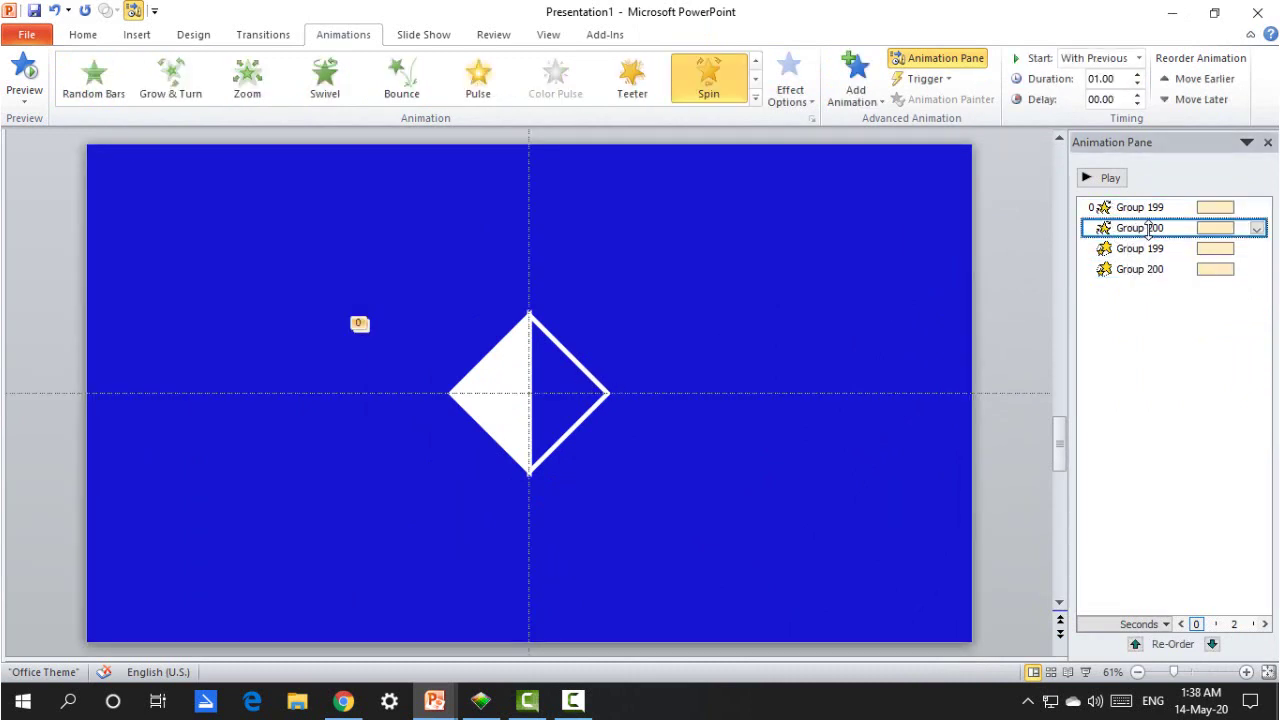
double_click(1150, 228)
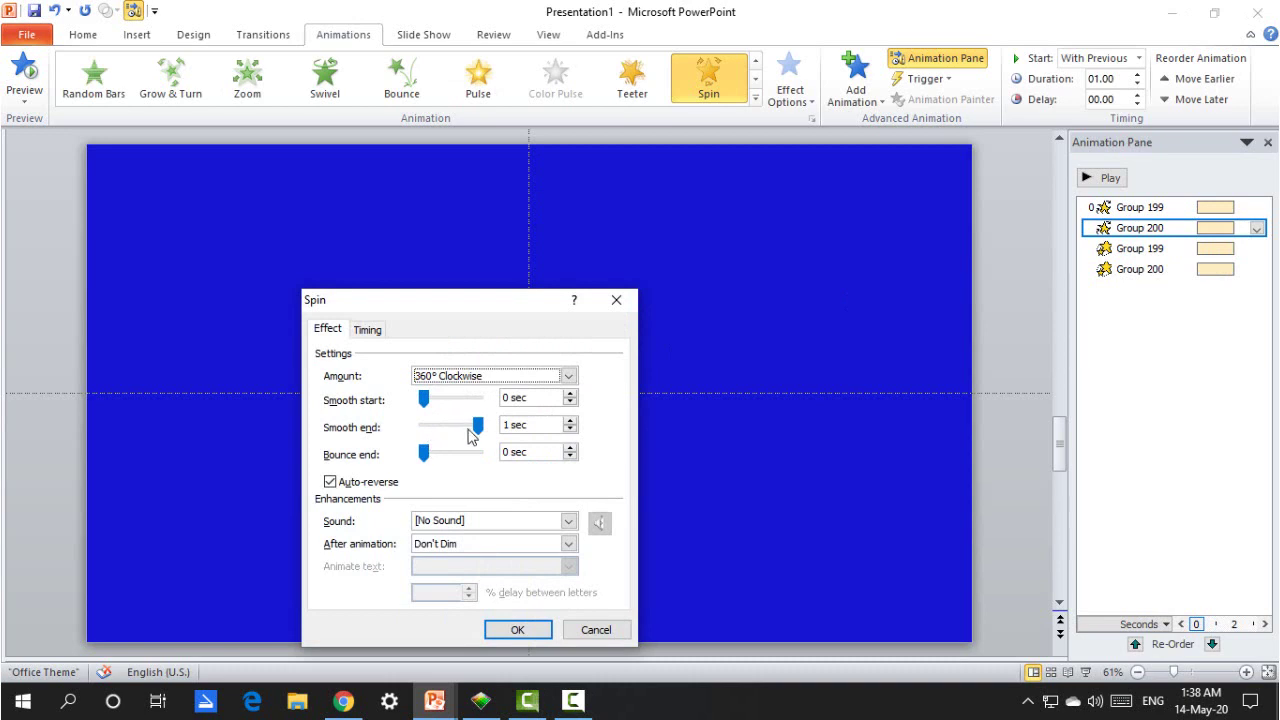
click(441, 378)
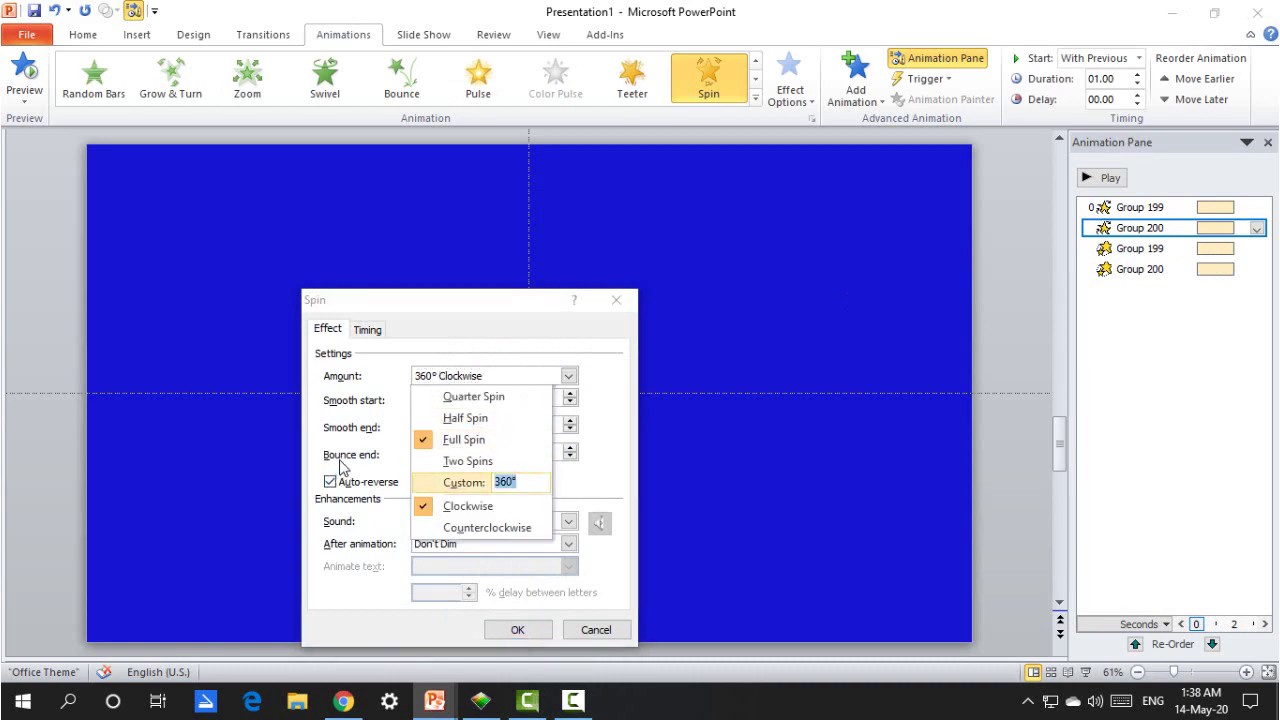
text(45)
key(Return)
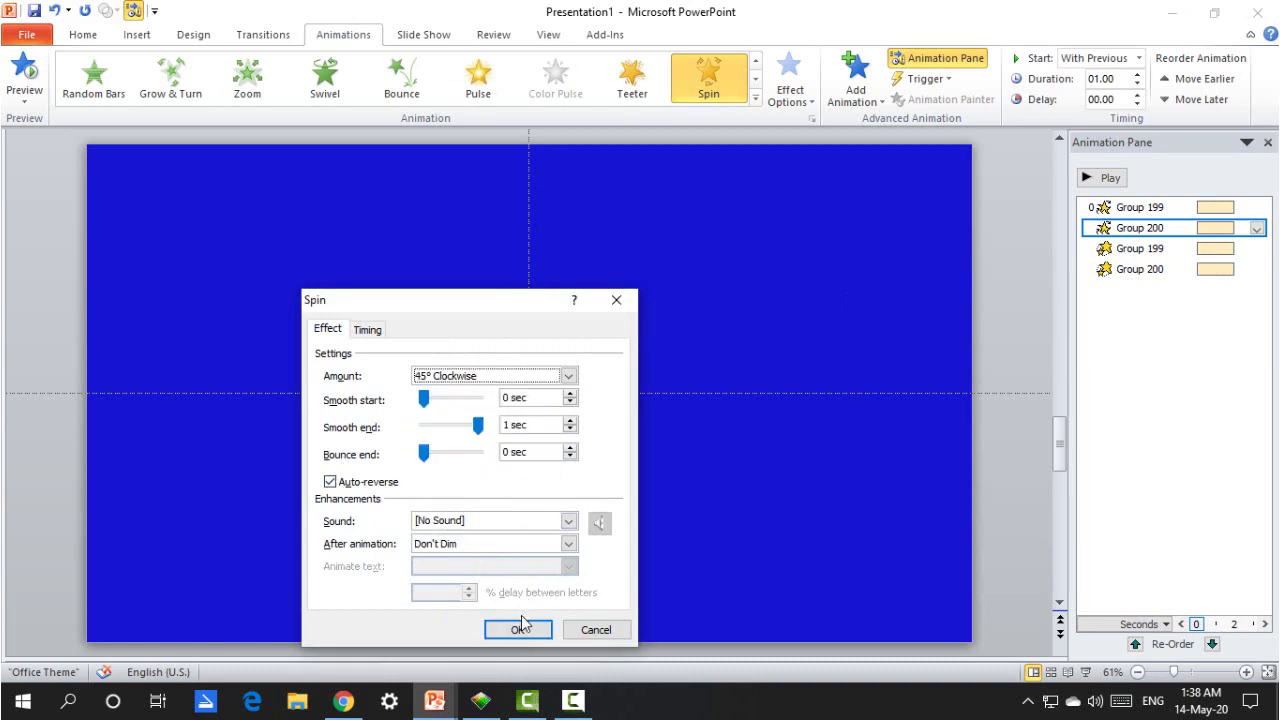
click(519, 629)
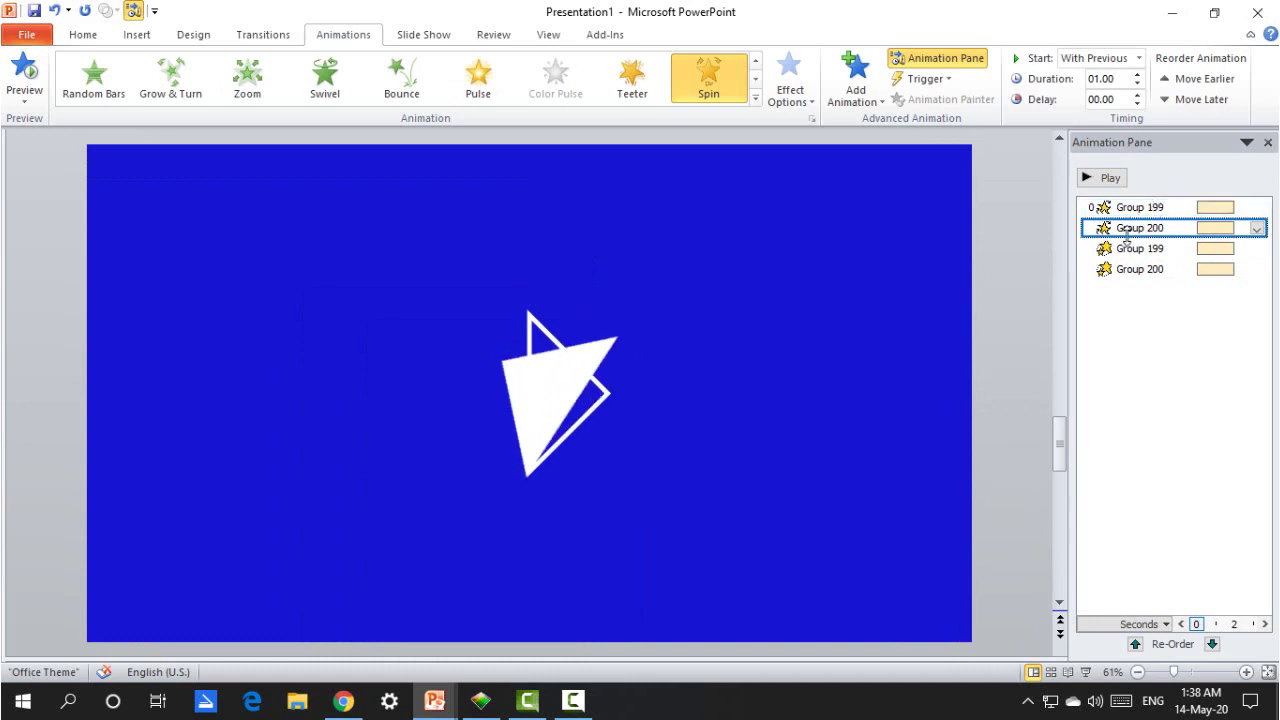
double_click(1127, 232)
click(486, 375)
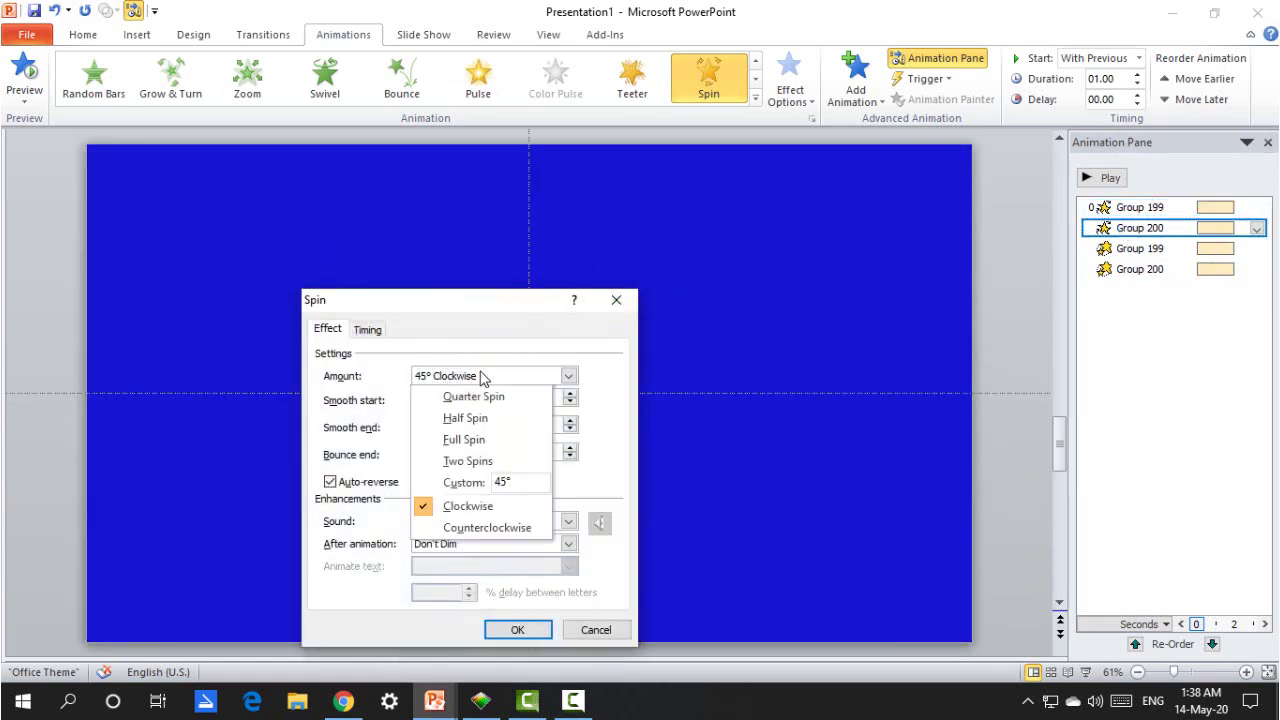
click(486, 528)
click(517, 629)
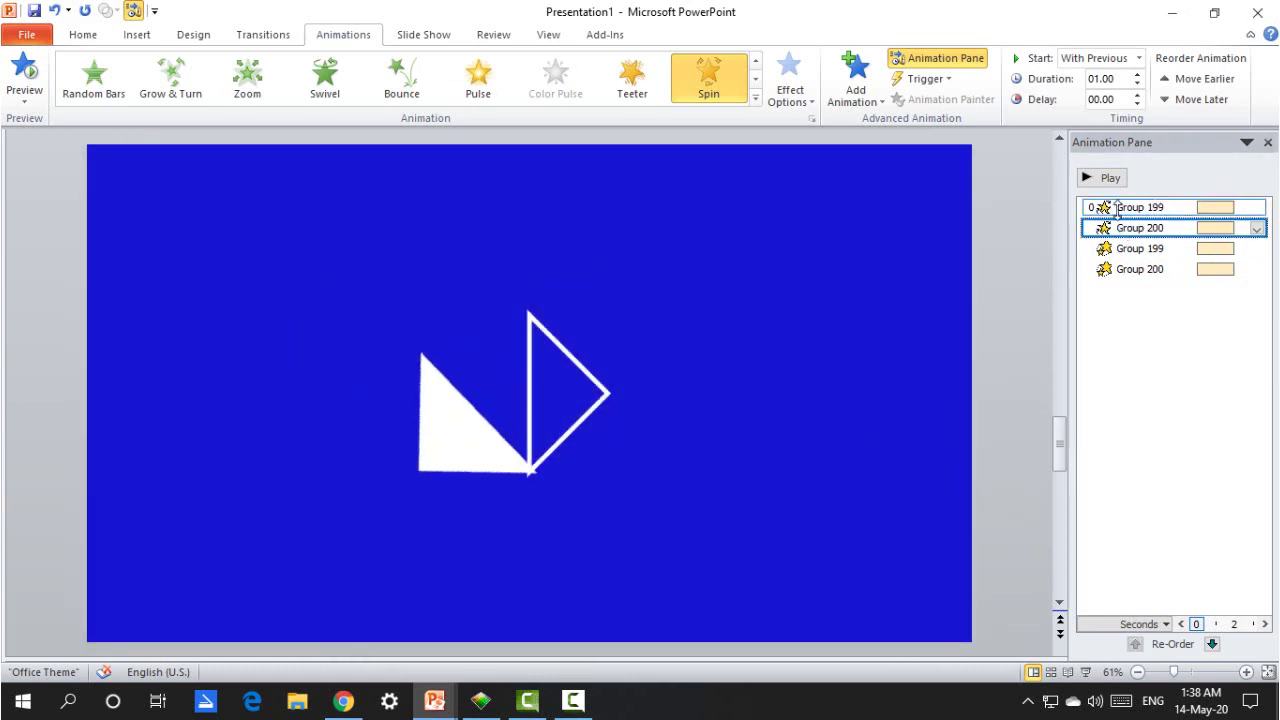
Step: Set the Spin amount of the outlined half-diamond group to a custom 45° clockwise
double_click(1138, 207)
click(460, 378)
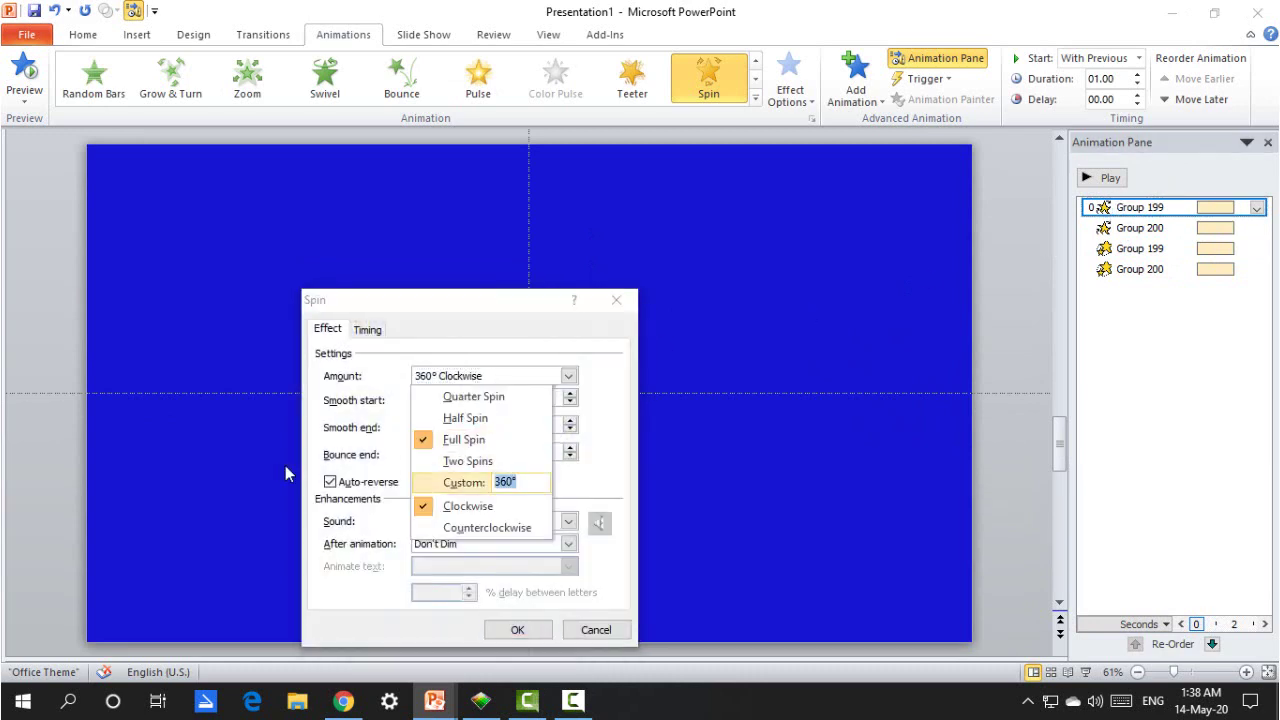
text(45)
key(Return)
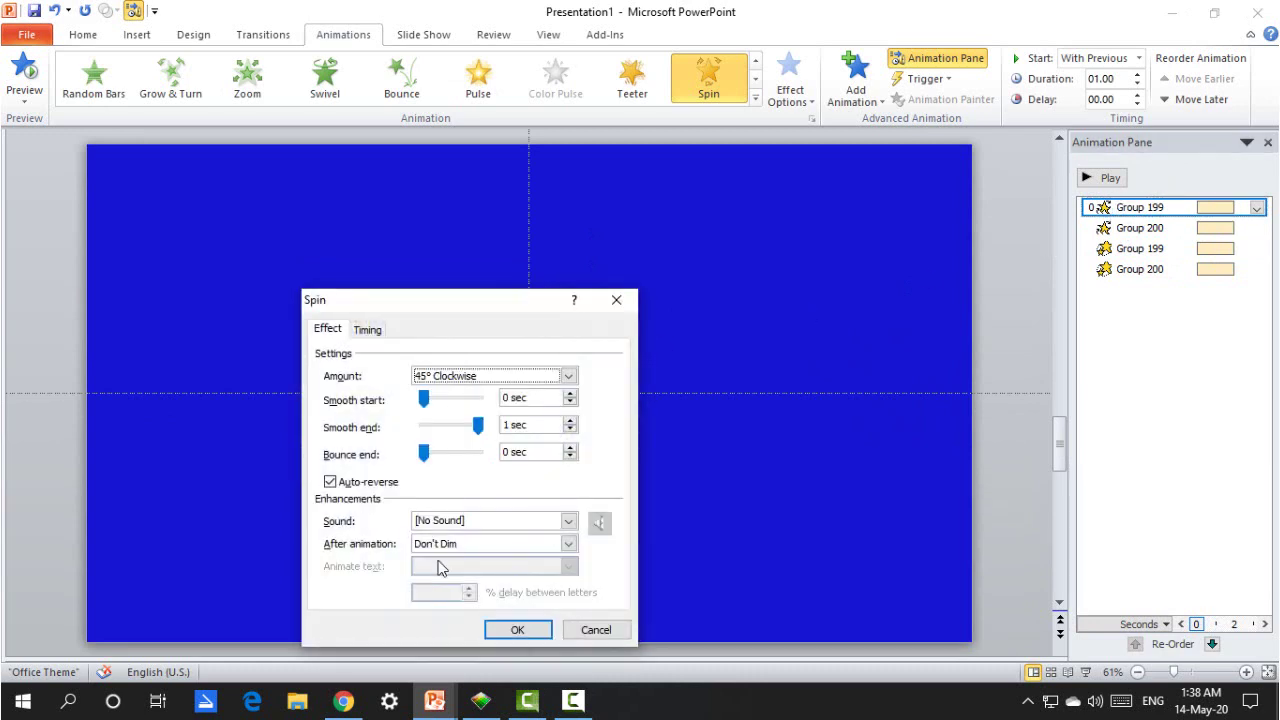
click(517, 629)
Step: Set the Grow/Shrink size of both half-diamond groups to a custom 50%
click(1138, 248)
shift+click(1121, 270)
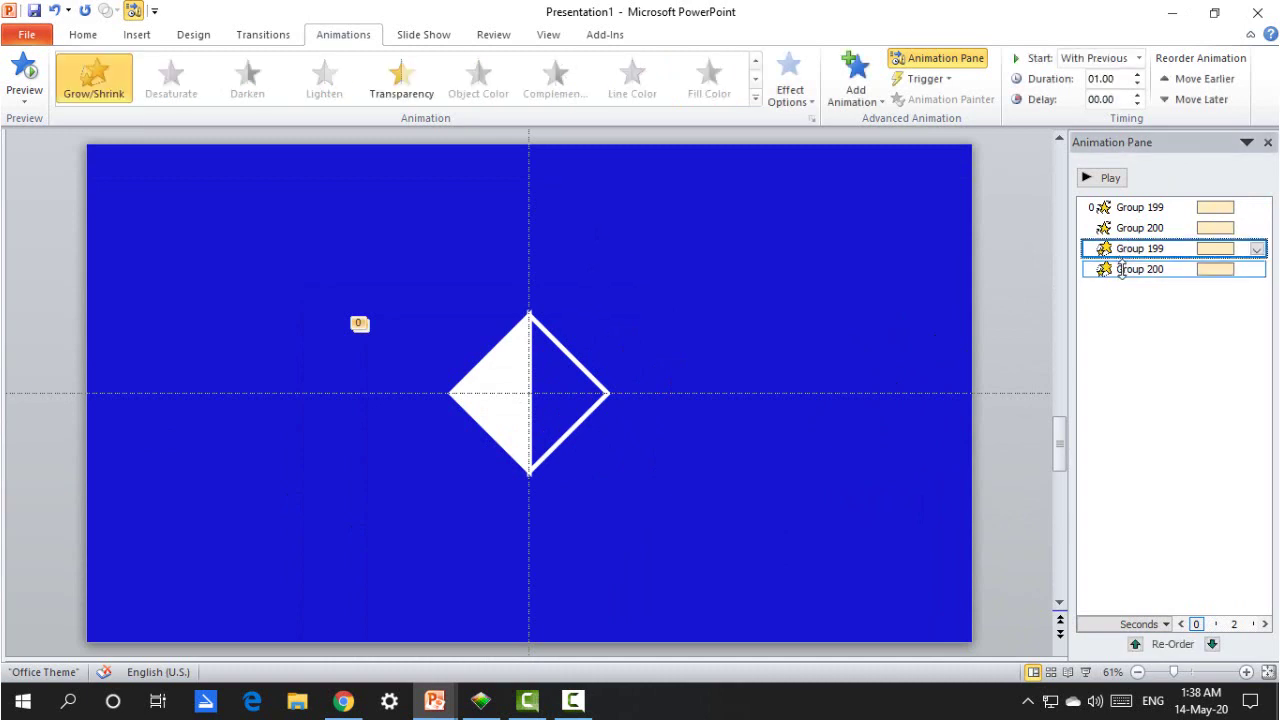
click(1256, 269)
click(1170, 358)
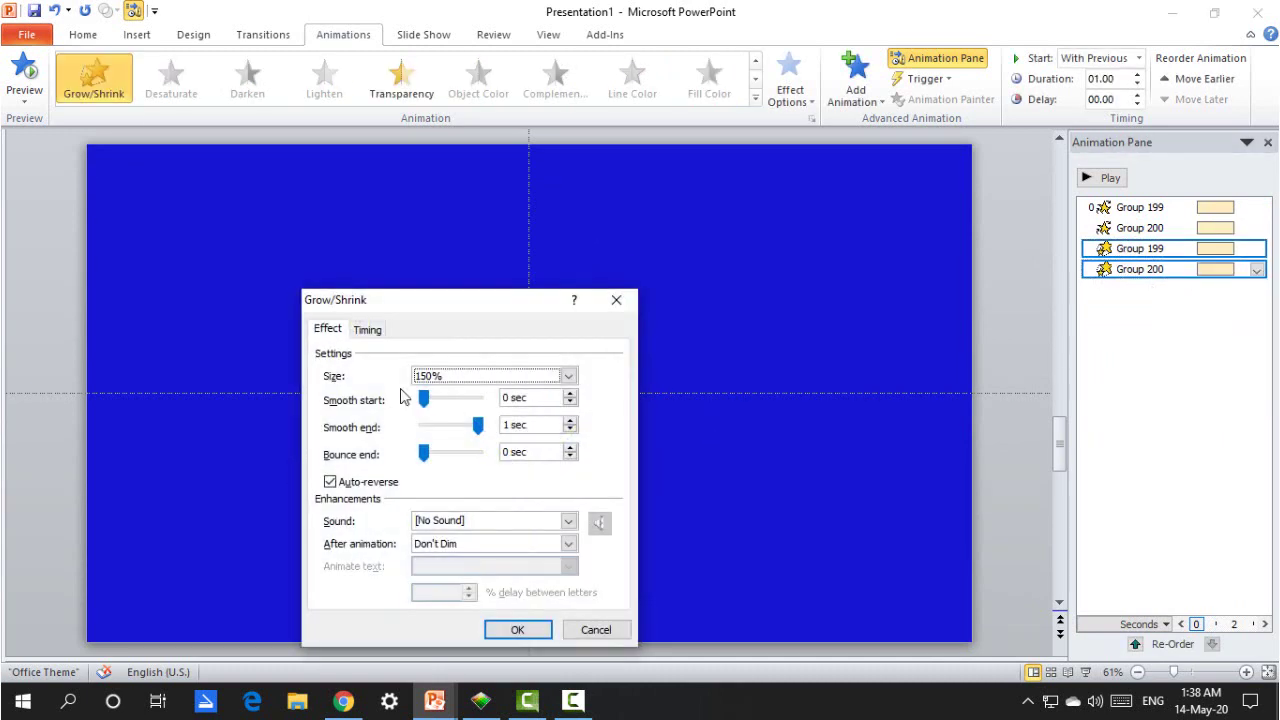
click(466, 376)
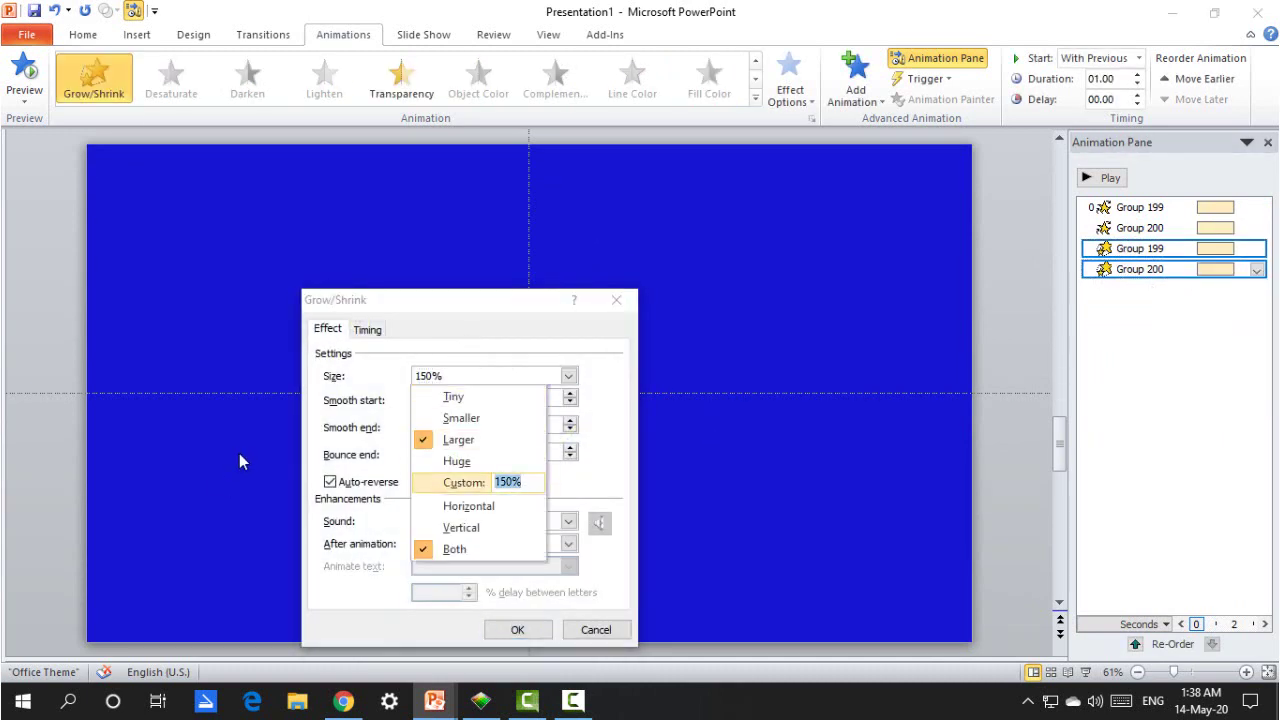
text(50)
key(Return)
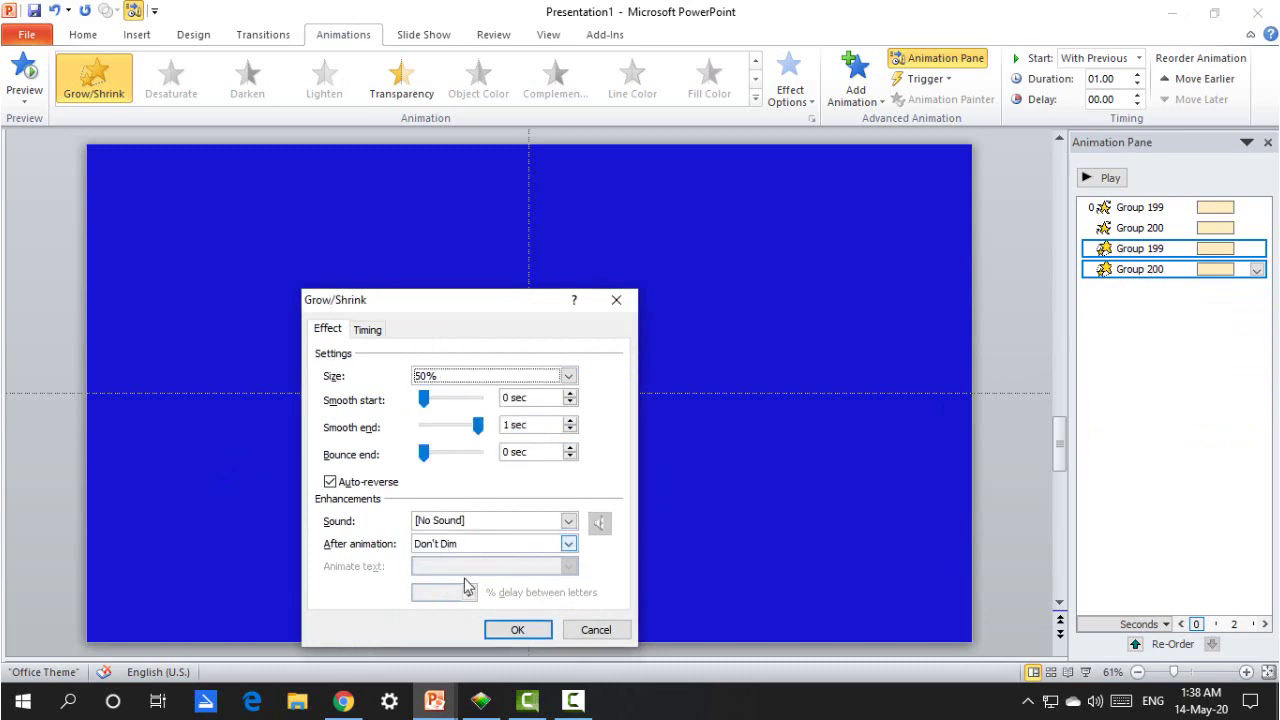
click(510, 629)
Step: Play the slide's animations to check how the diamond halves spin and shrink together
click(1107, 180)
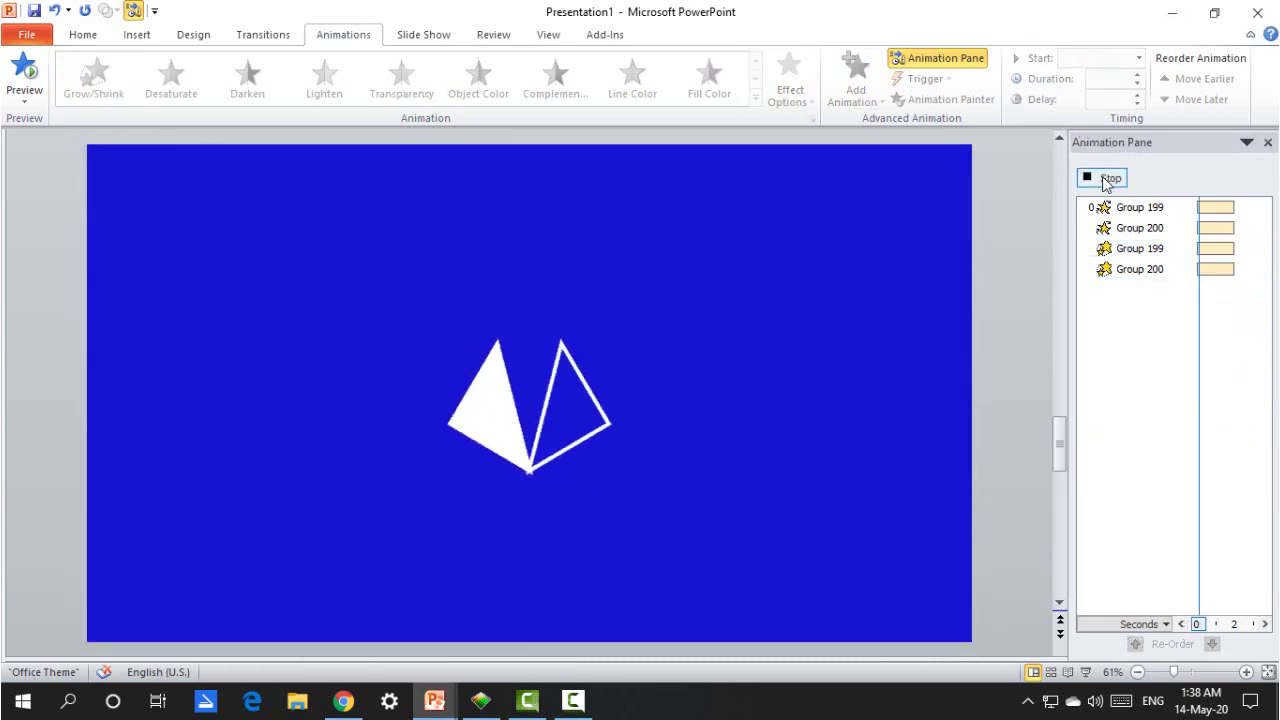
click(1107, 180)
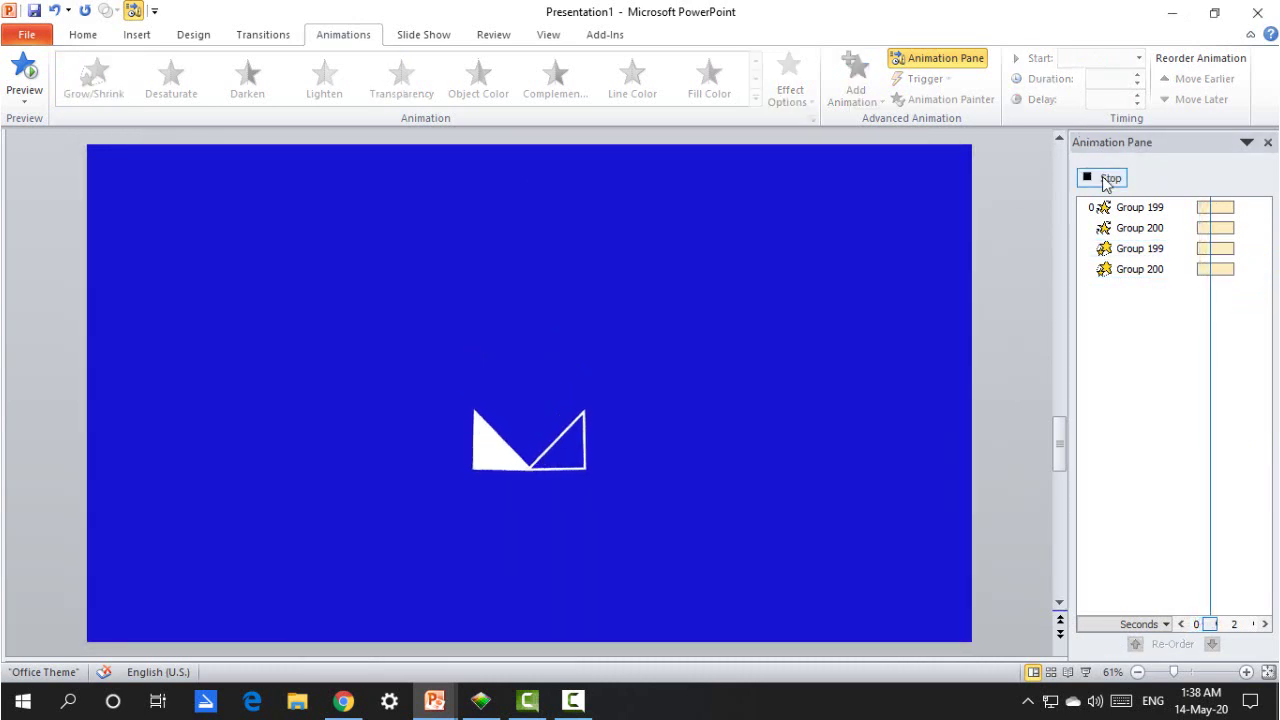
click(1107, 180)
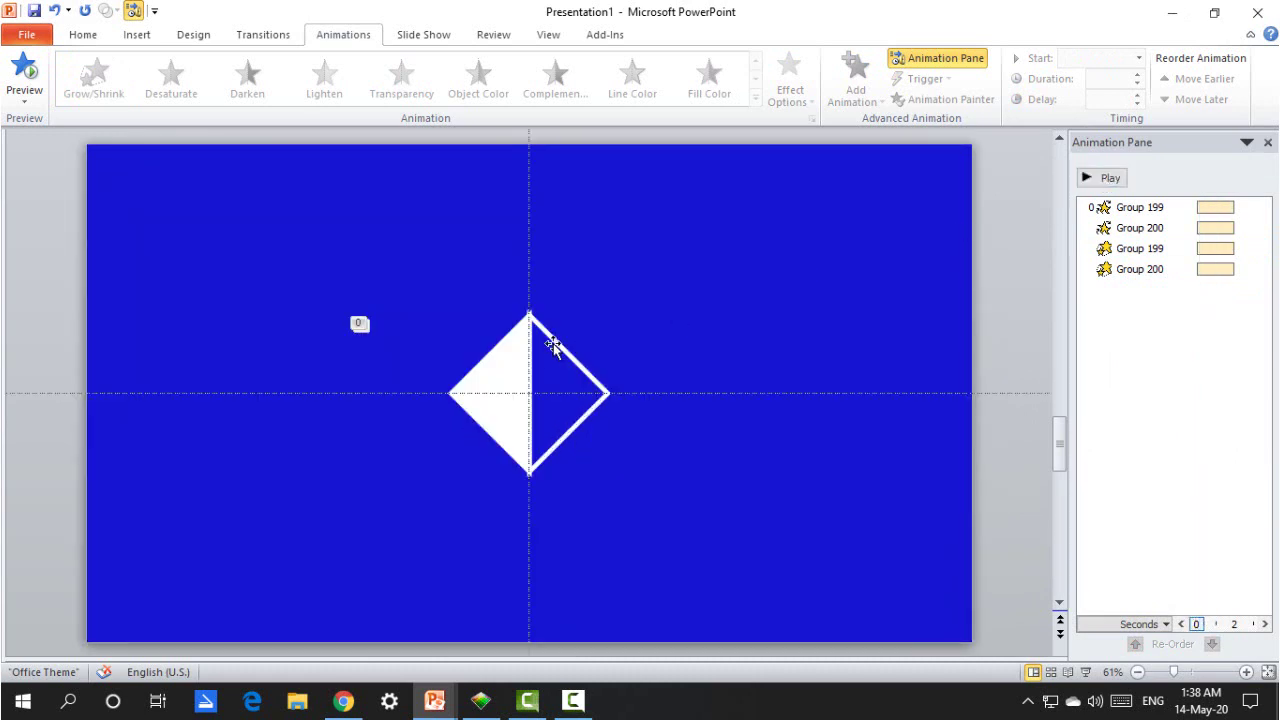
click(509, 352)
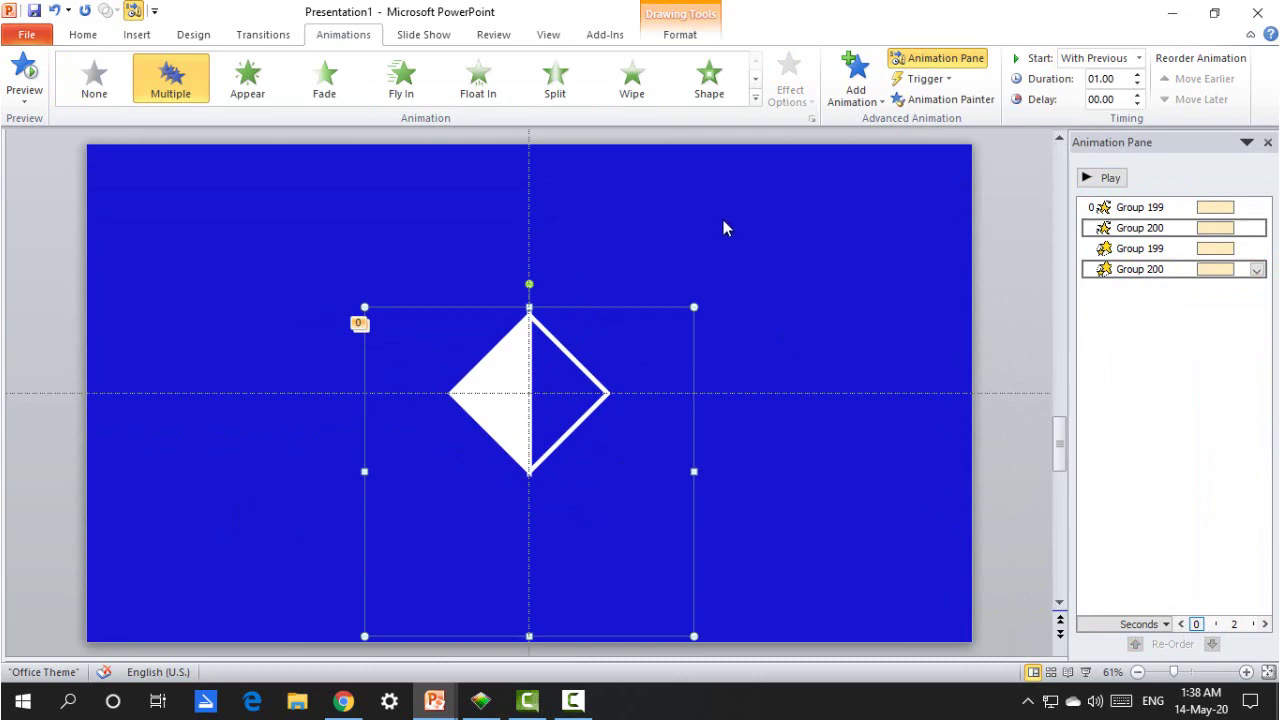
click(610, 326)
Step: Insert a small square of about 0.33" on the horizontal guide, to the left of the diamond
click(138, 38)
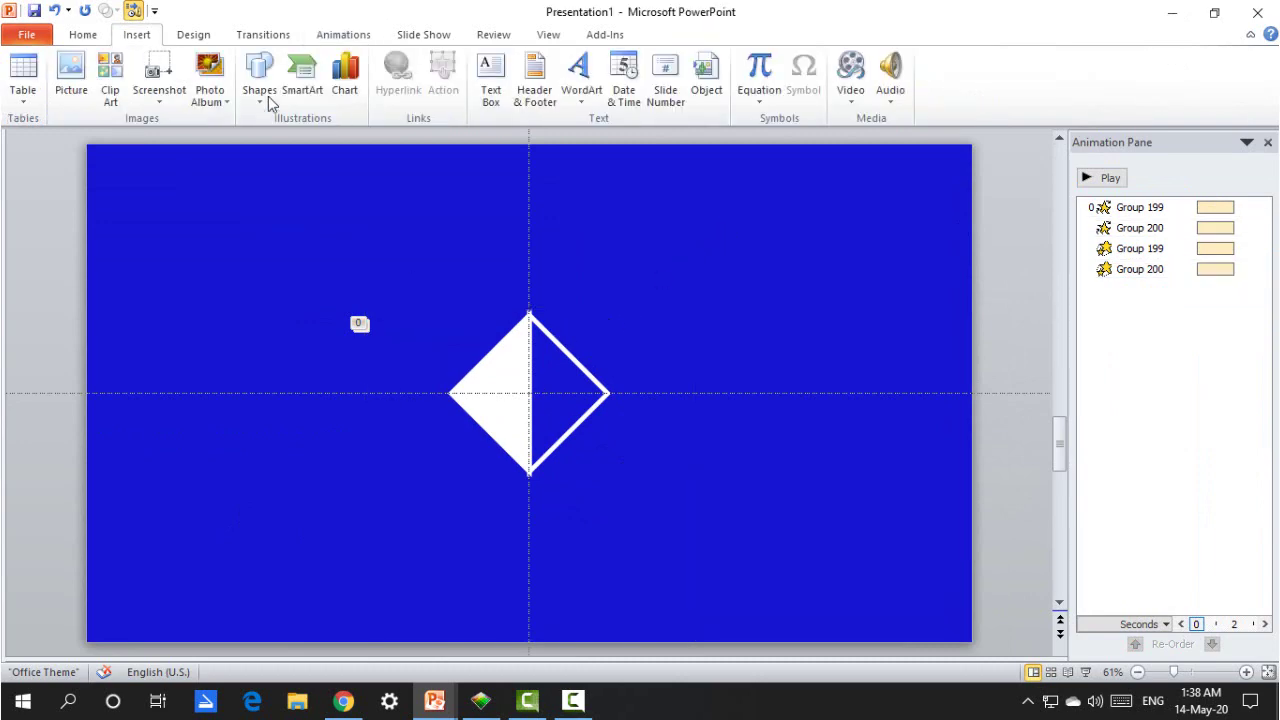
click(265, 92)
click(328, 140)
click(356, 395)
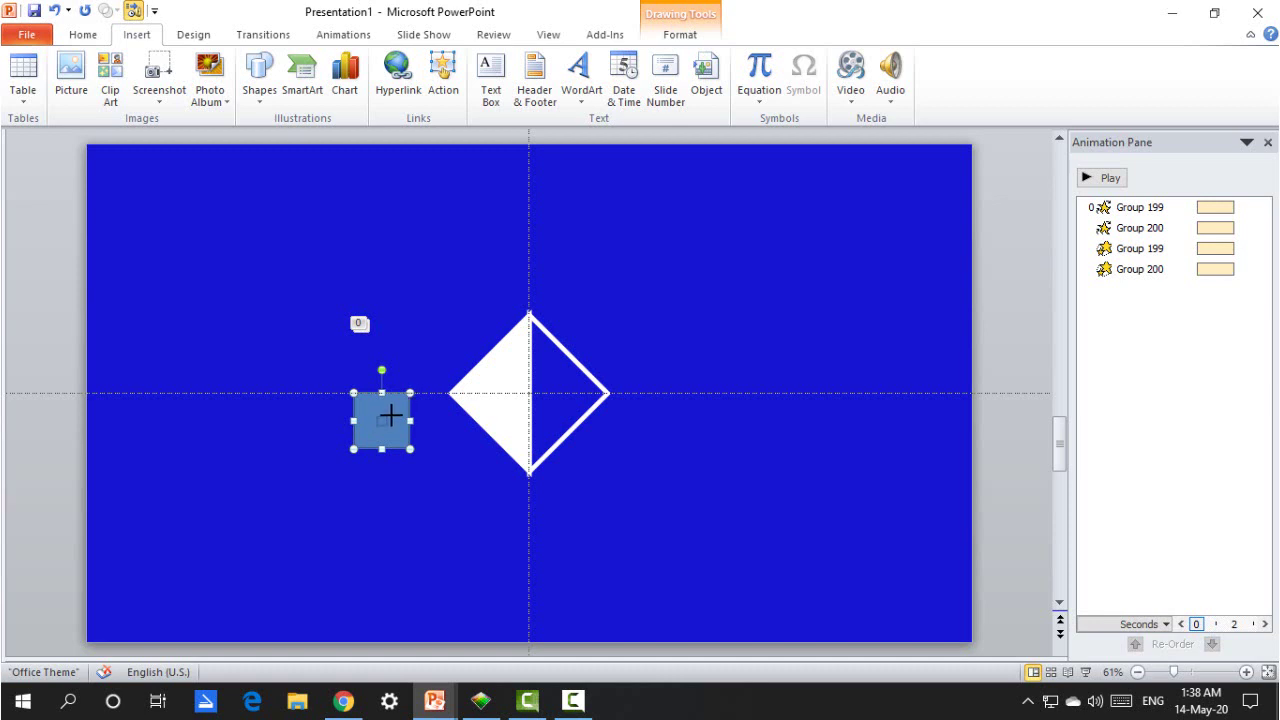
drag(410, 448, 381, 392)
ctrl+scroll(412, 330, up, 5)
drag(528, 432, 551, 256)
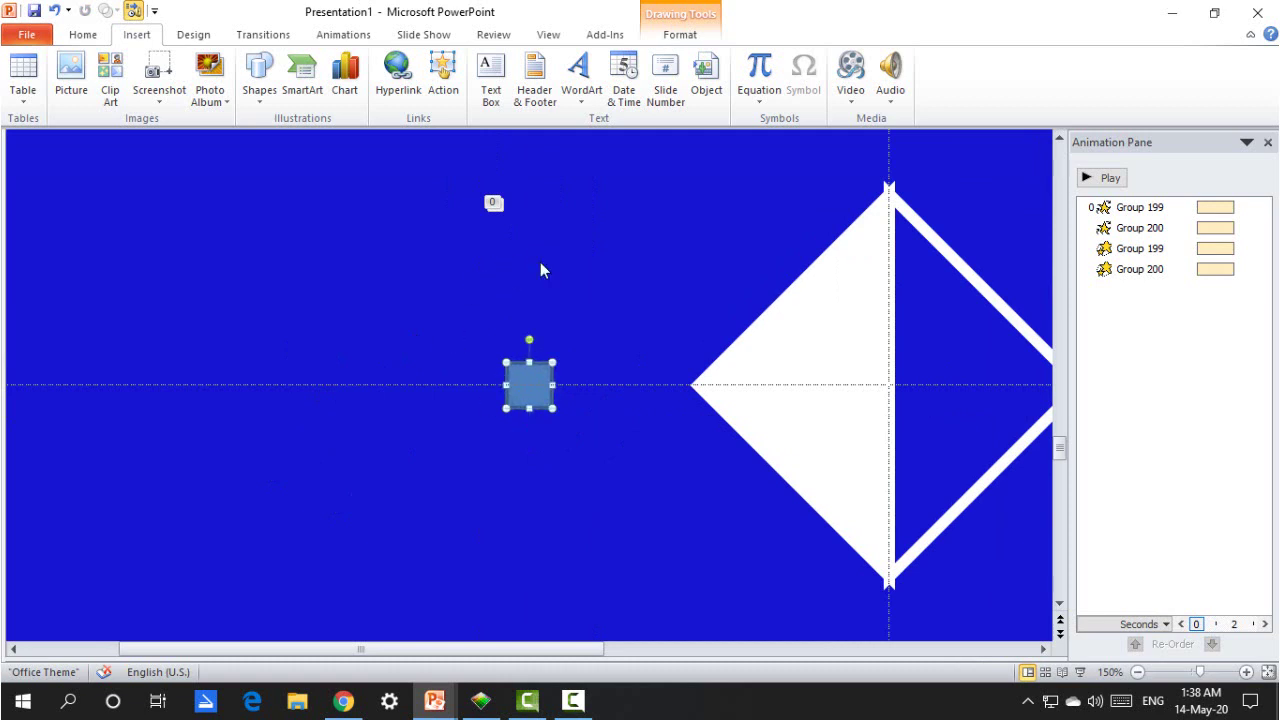
Step: Fill the small square beside the diamond with white
click(360, 38)
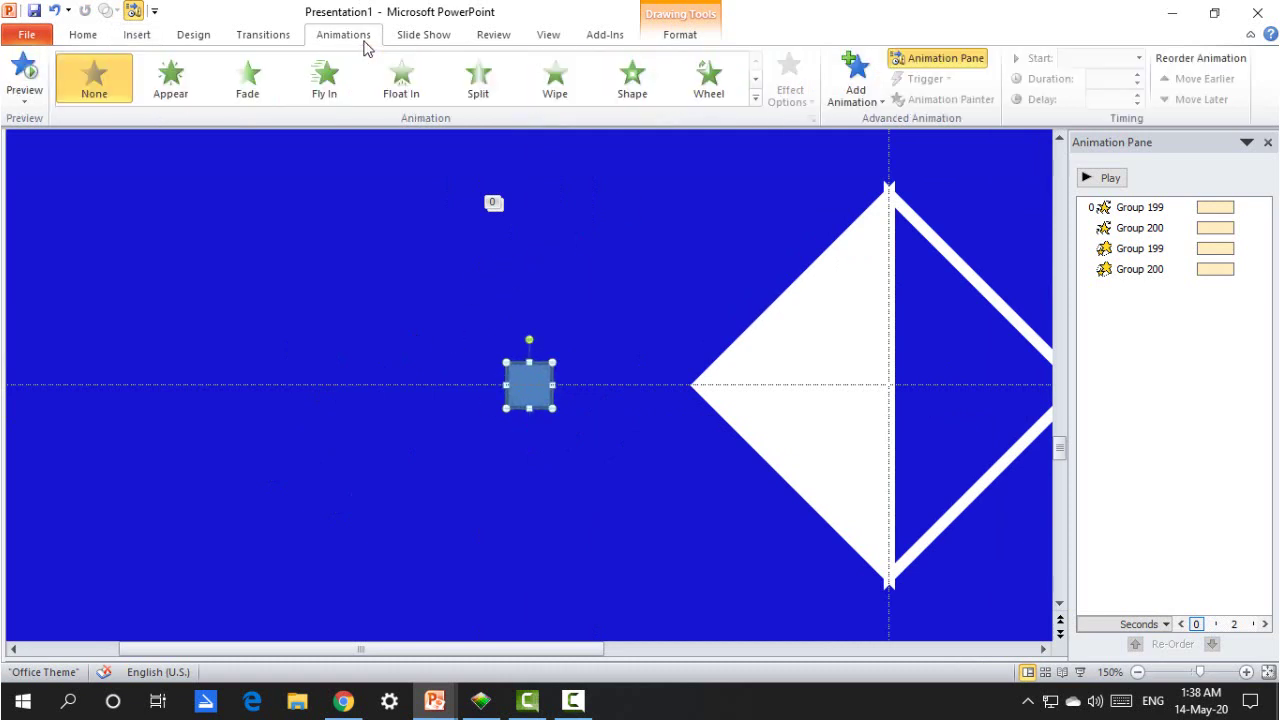
click(668, 35)
click(645, 58)
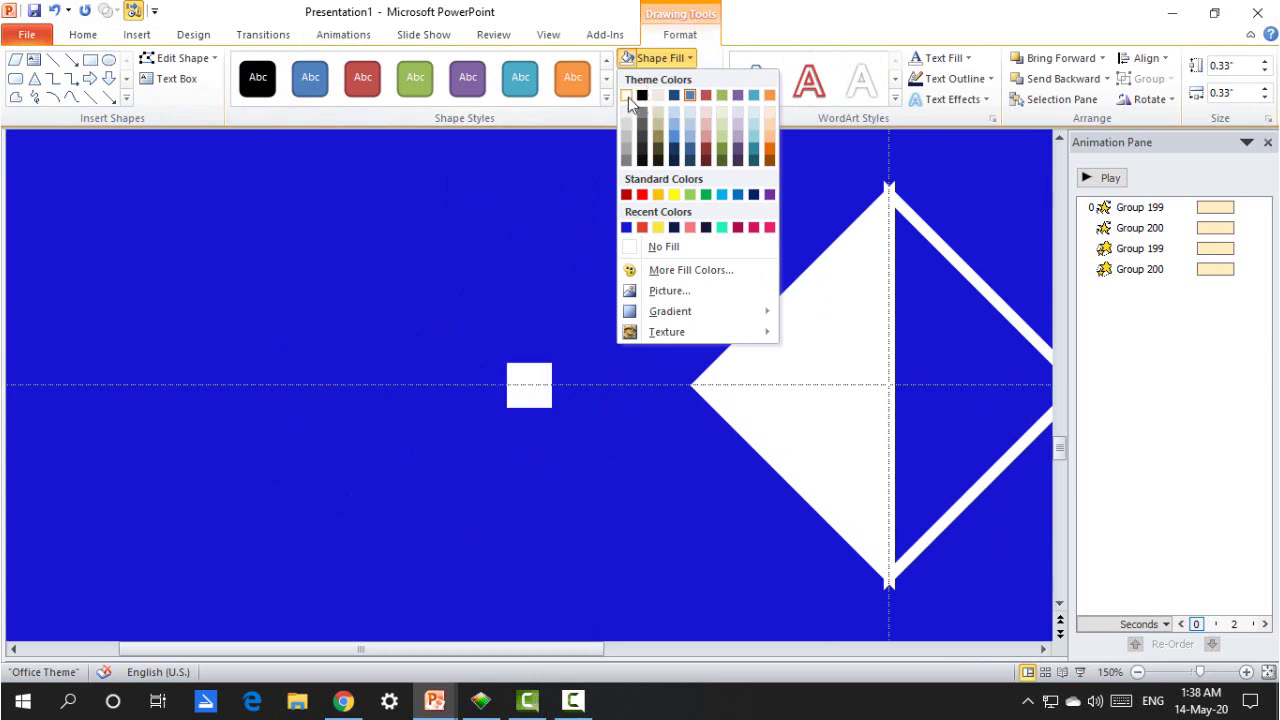
click(627, 96)
Step: Add a Custom Path animation to the small white square, running from its centre diagonally up and to the left
scroll(480, 367, down, 5)
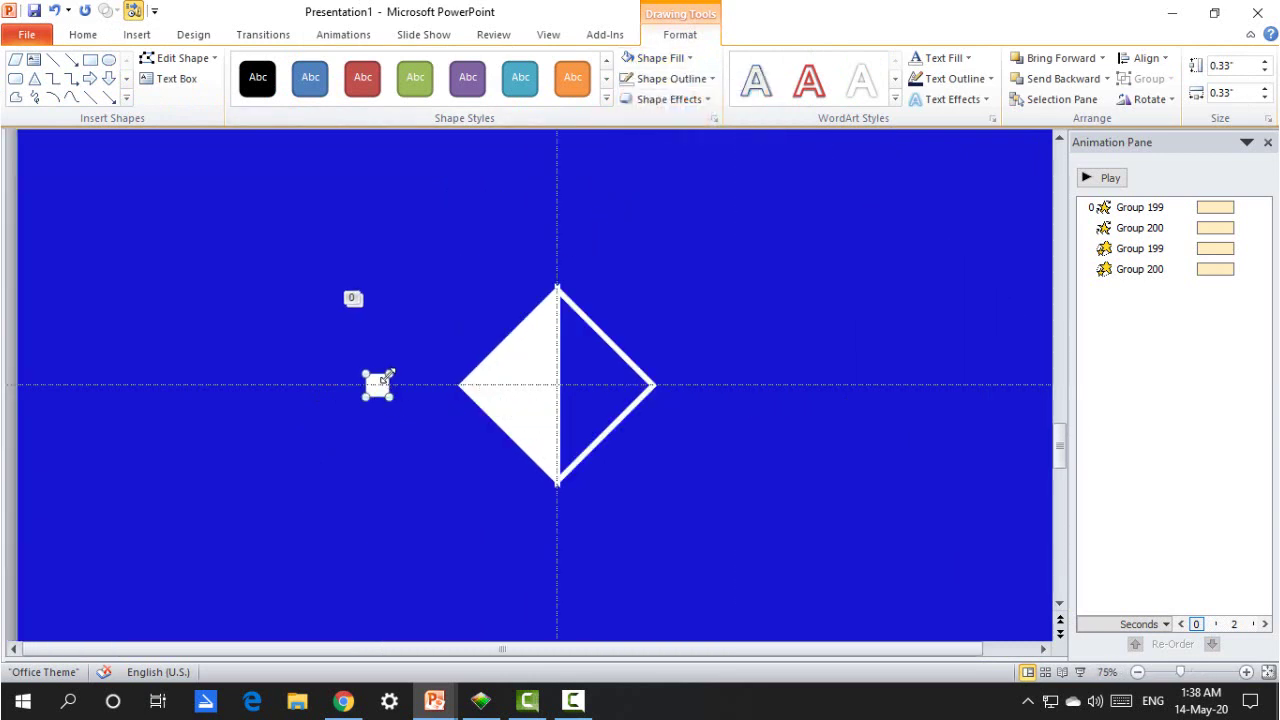
drag(383, 378, 388, 374)
click(410, 331)
click(374, 386)
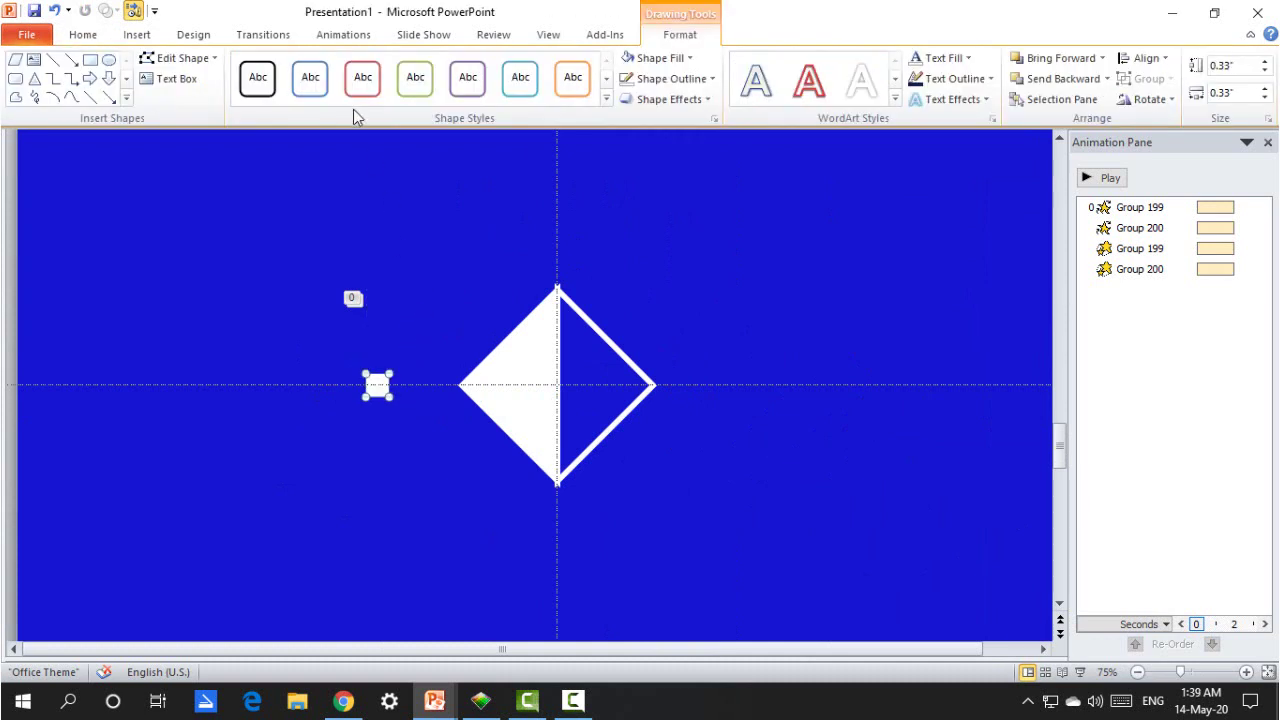
click(345, 35)
click(756, 87)
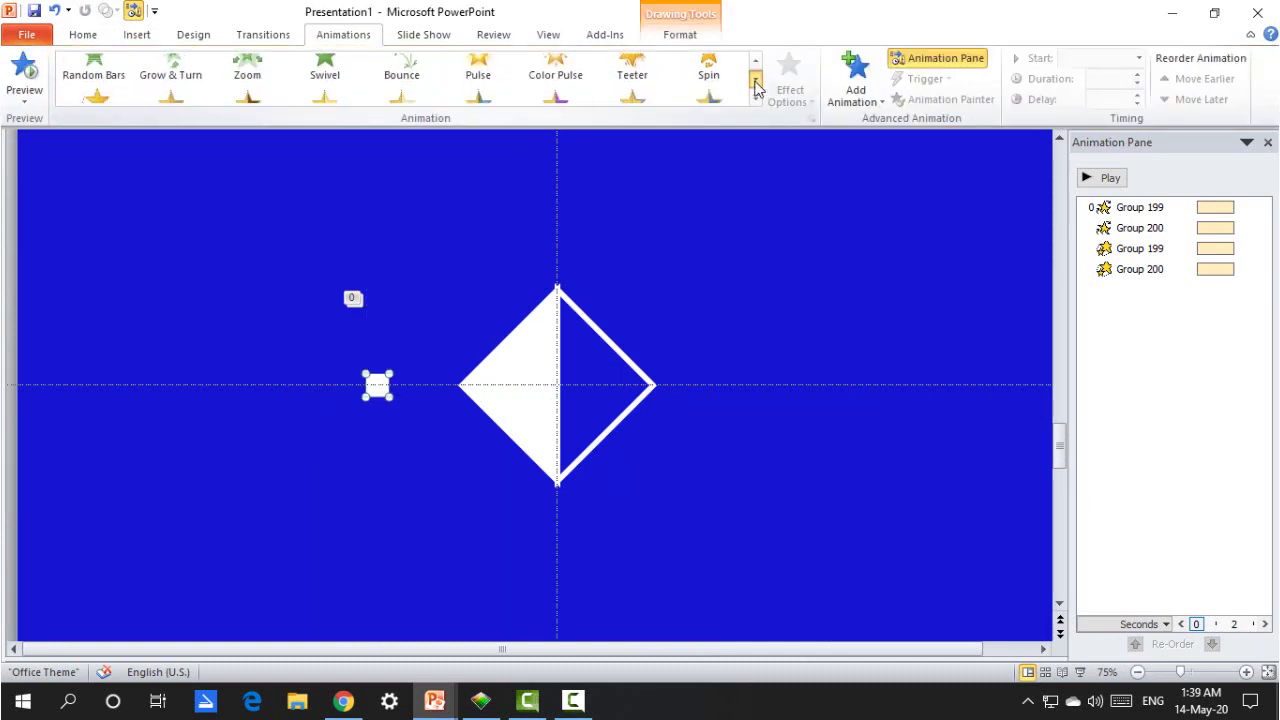
click(756, 87)
click(553, 75)
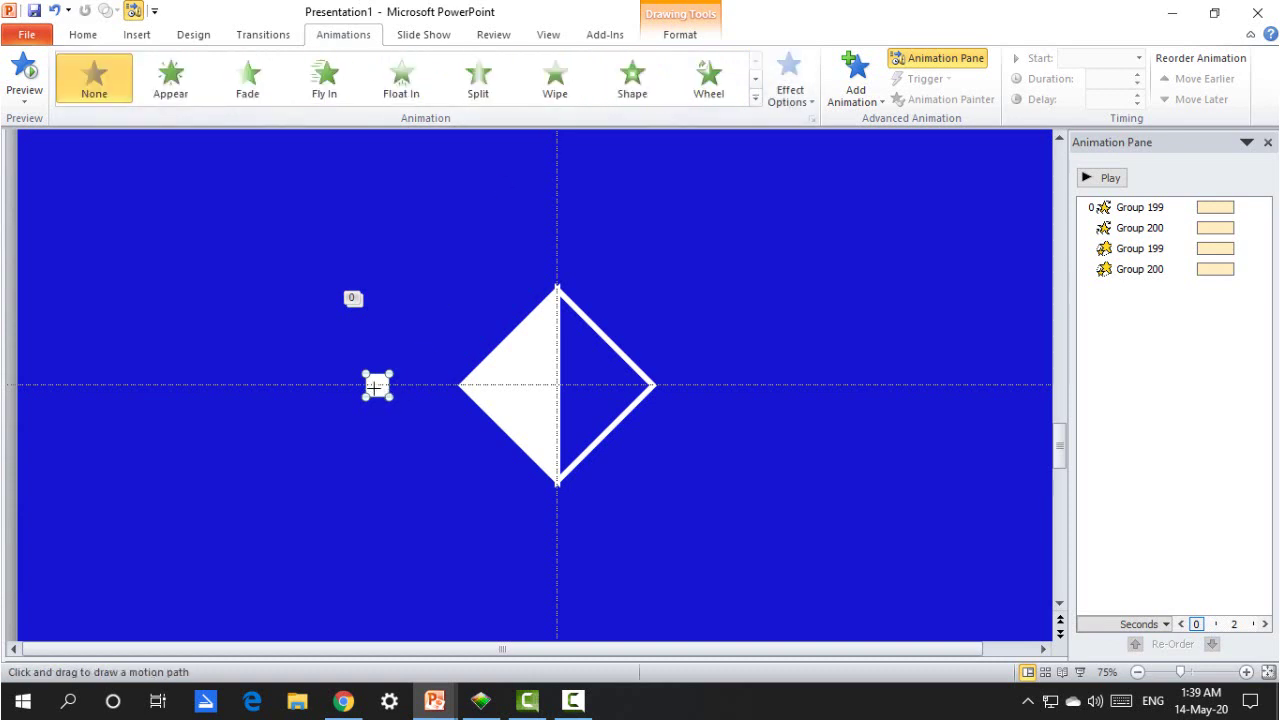
double_click(257, 313)
Step: Set the small square's Custom Path animation to auto-reverse, last 1 second and start With Previous
click(1148, 290)
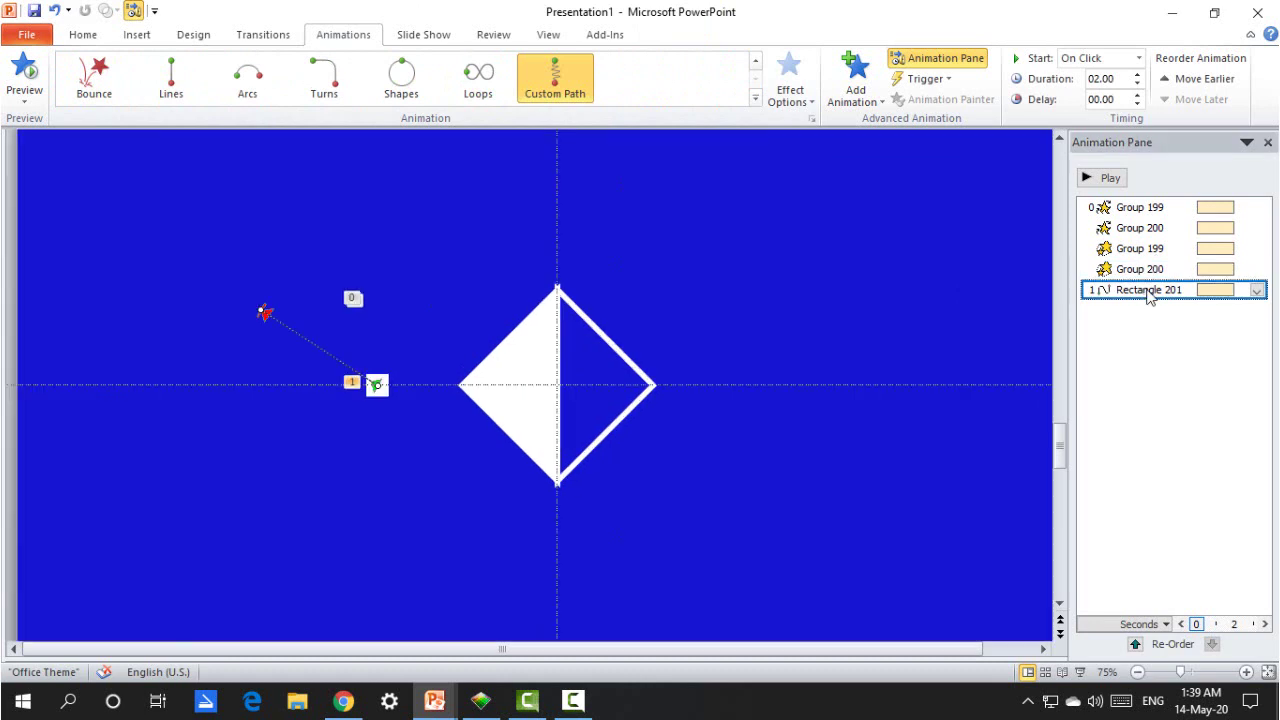
double_click(1148, 290)
drag(333, 477, 424, 460)
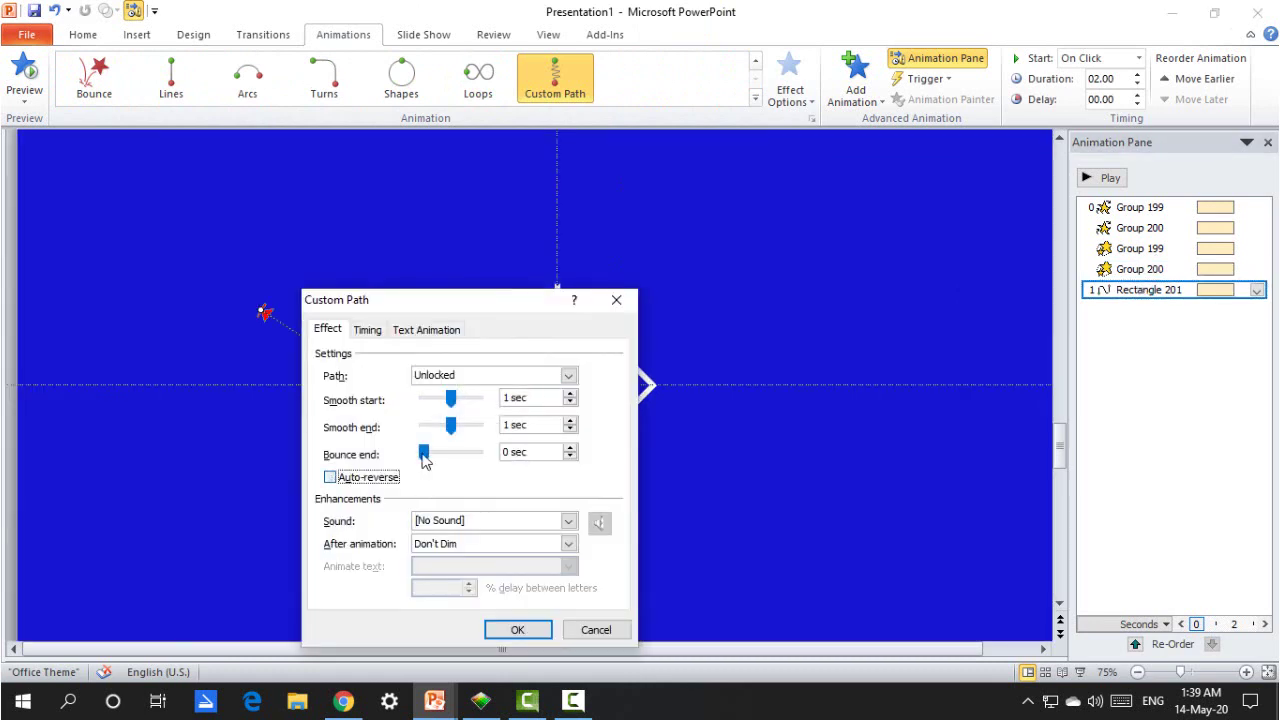
click(545, 630)
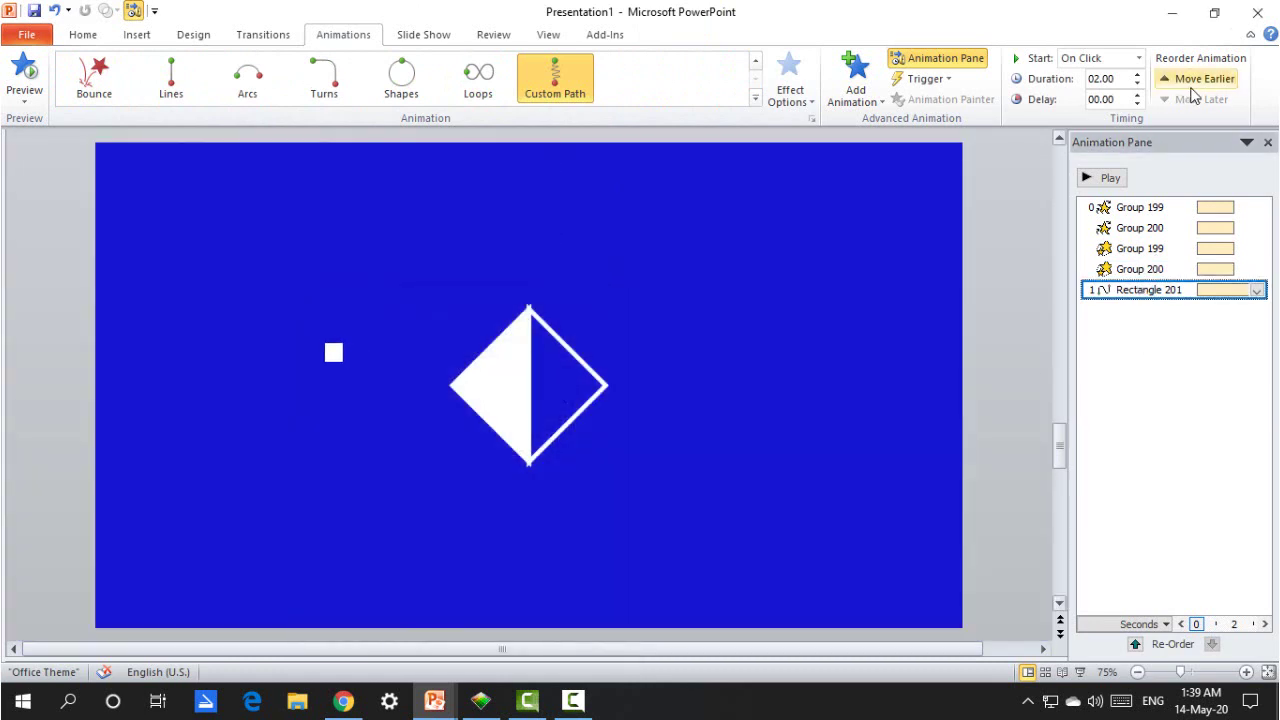
click(1139, 85)
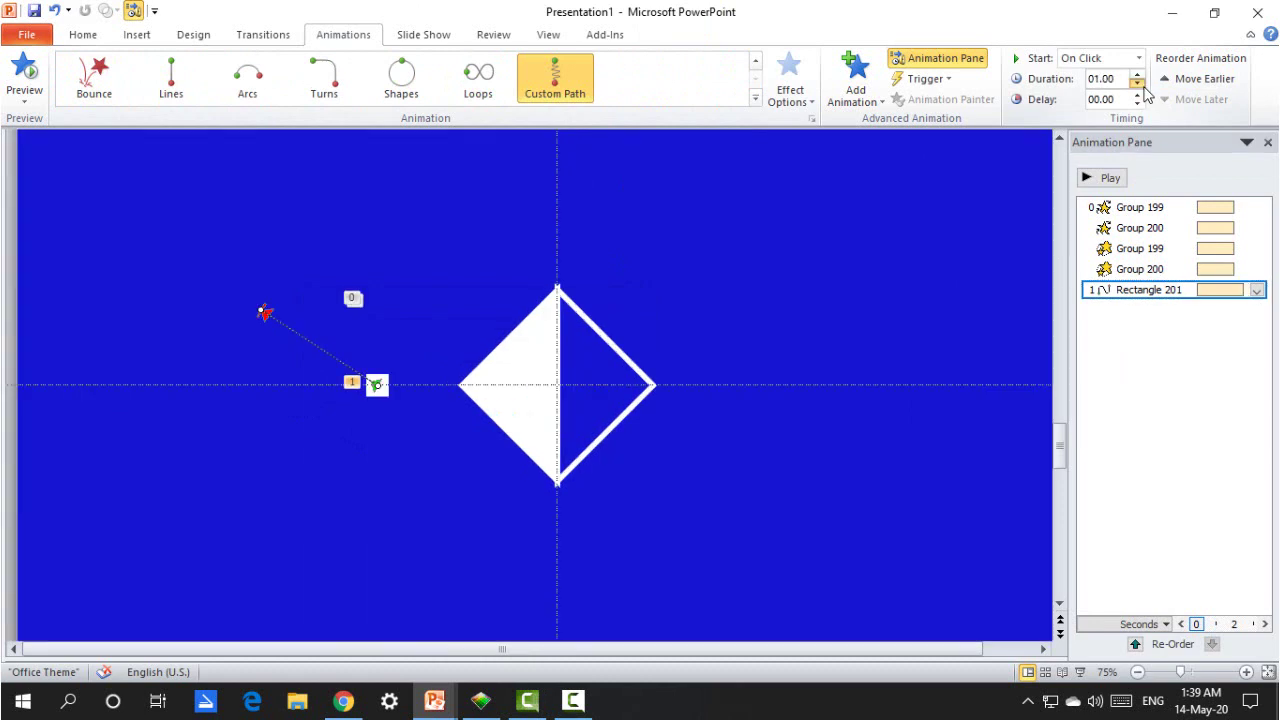
right_click(1128, 292)
click(1115, 329)
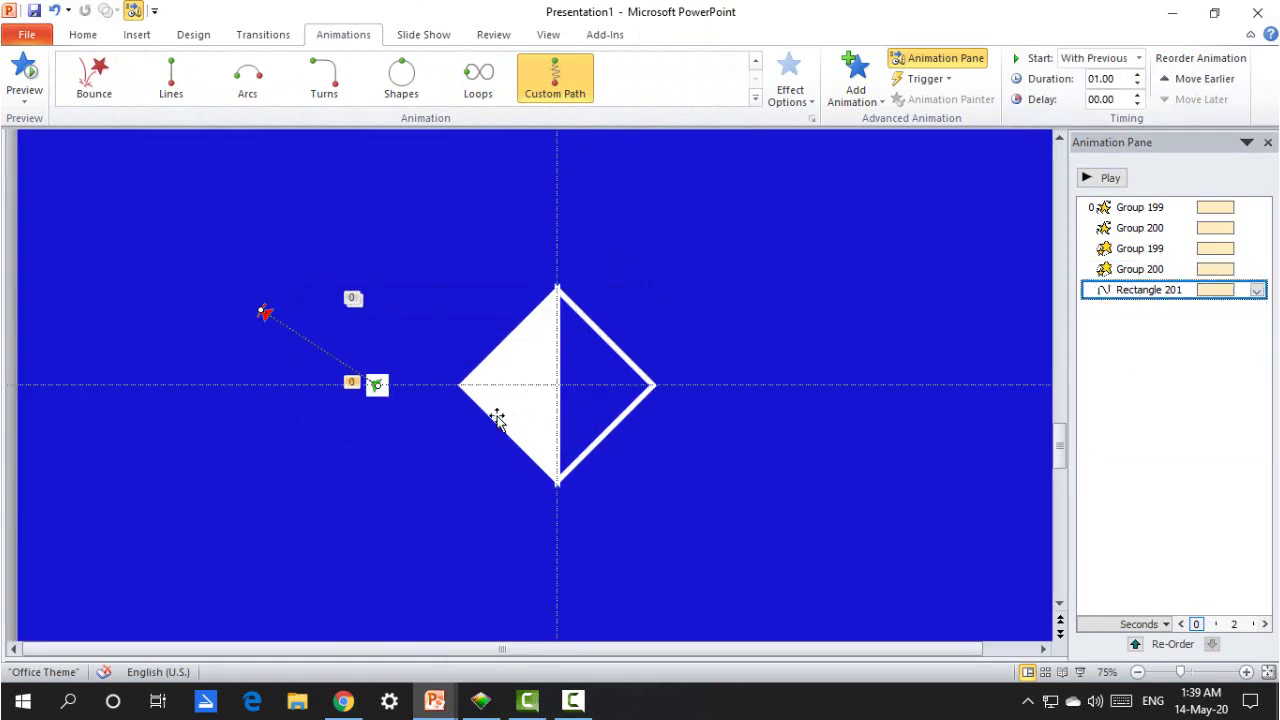
Step: Add a Spin emphasis animation to the small white square and start it With Previous
click(390, 395)
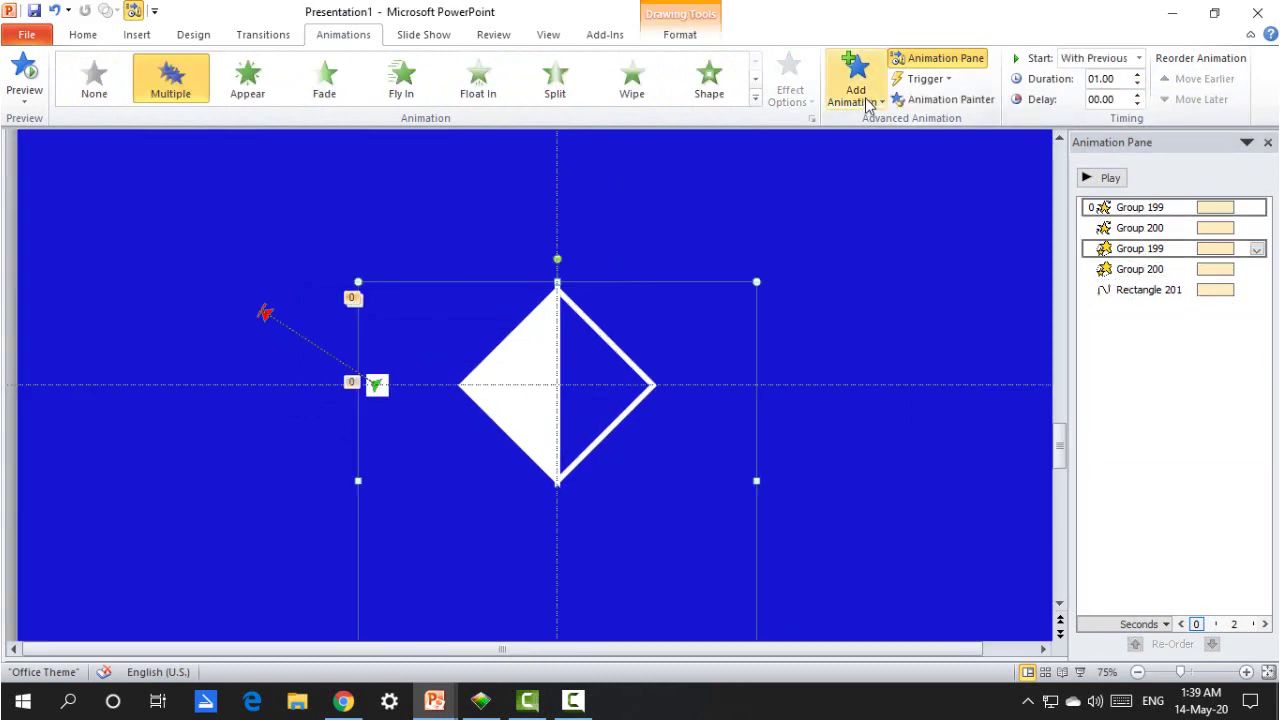
click(388, 395)
click(855, 80)
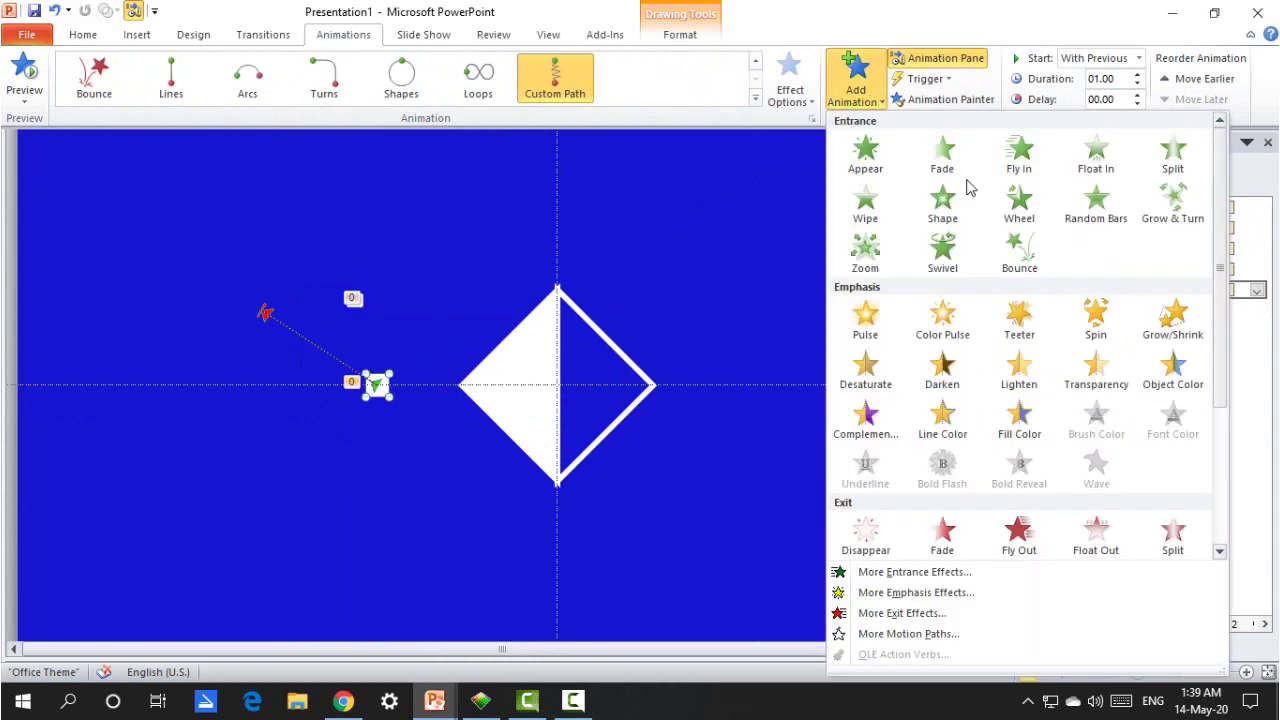
click(1100, 318)
right_click(1110, 318)
click(1130, 352)
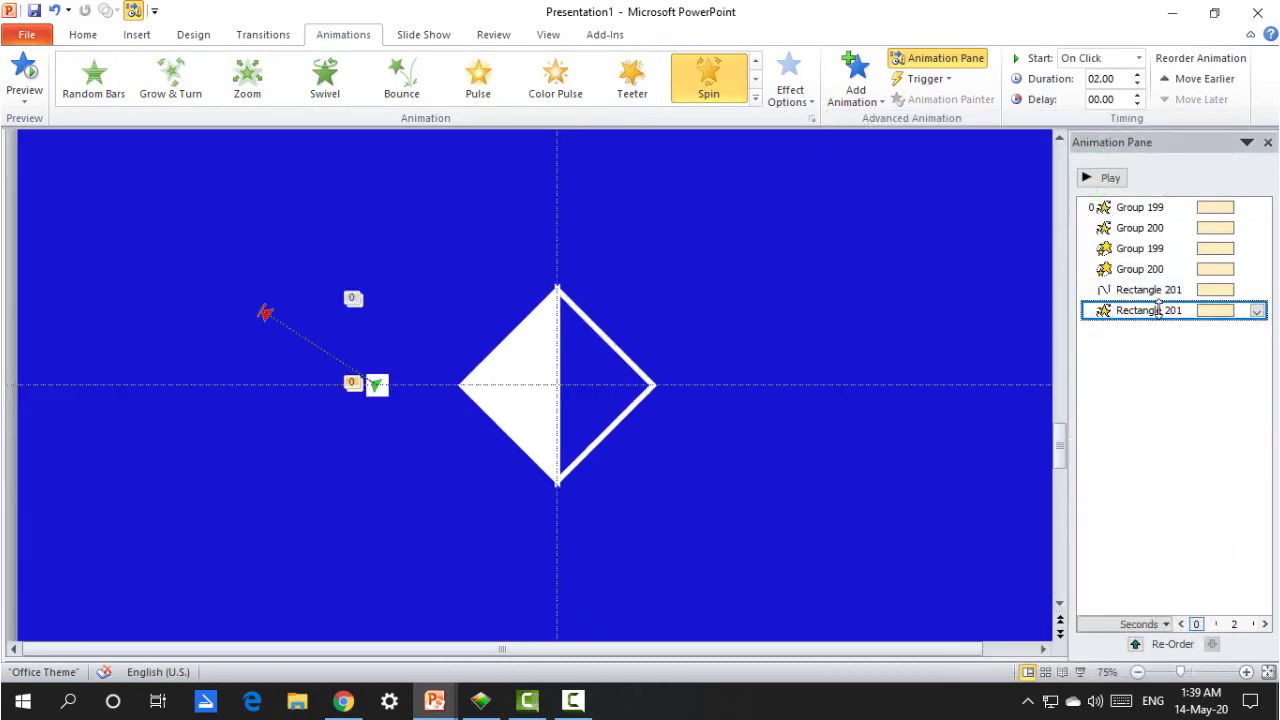
Step: Set the small square's Spin to a half spin with auto-reverse and a 1-second duration, and play the animations
double_click(1158, 316)
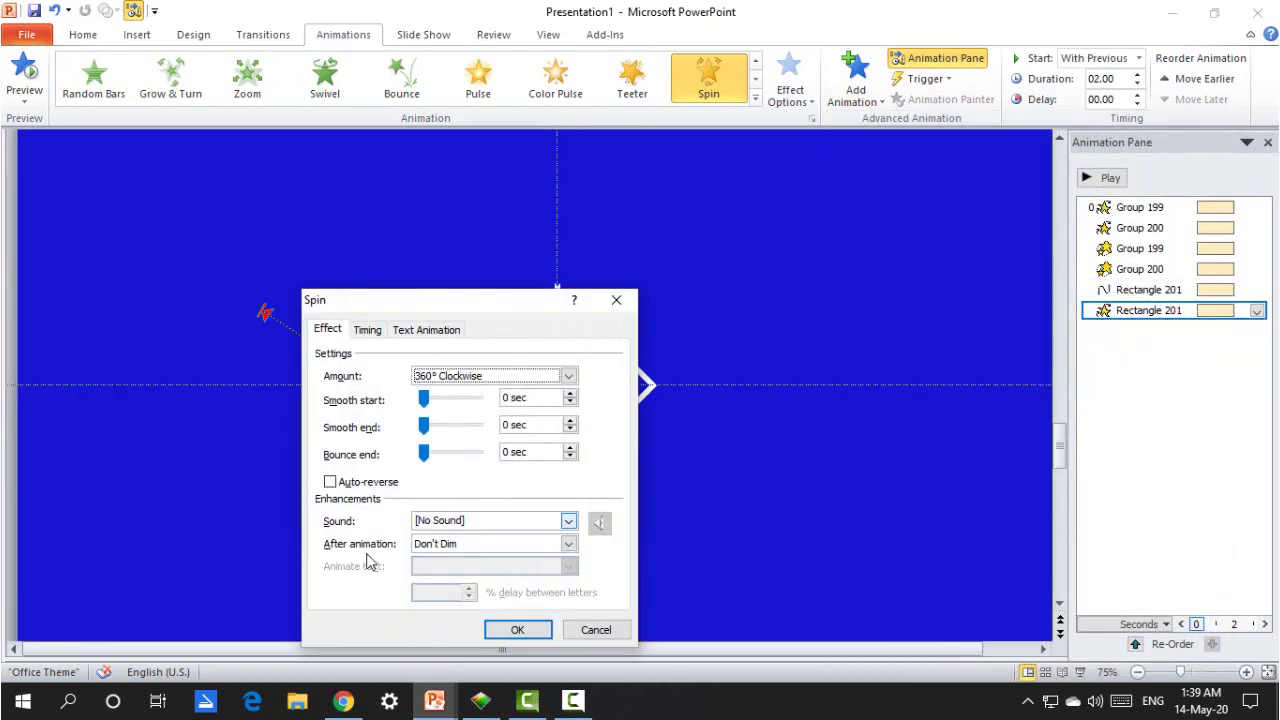
click(337, 484)
drag(424, 428, 478, 426)
click(510, 378)
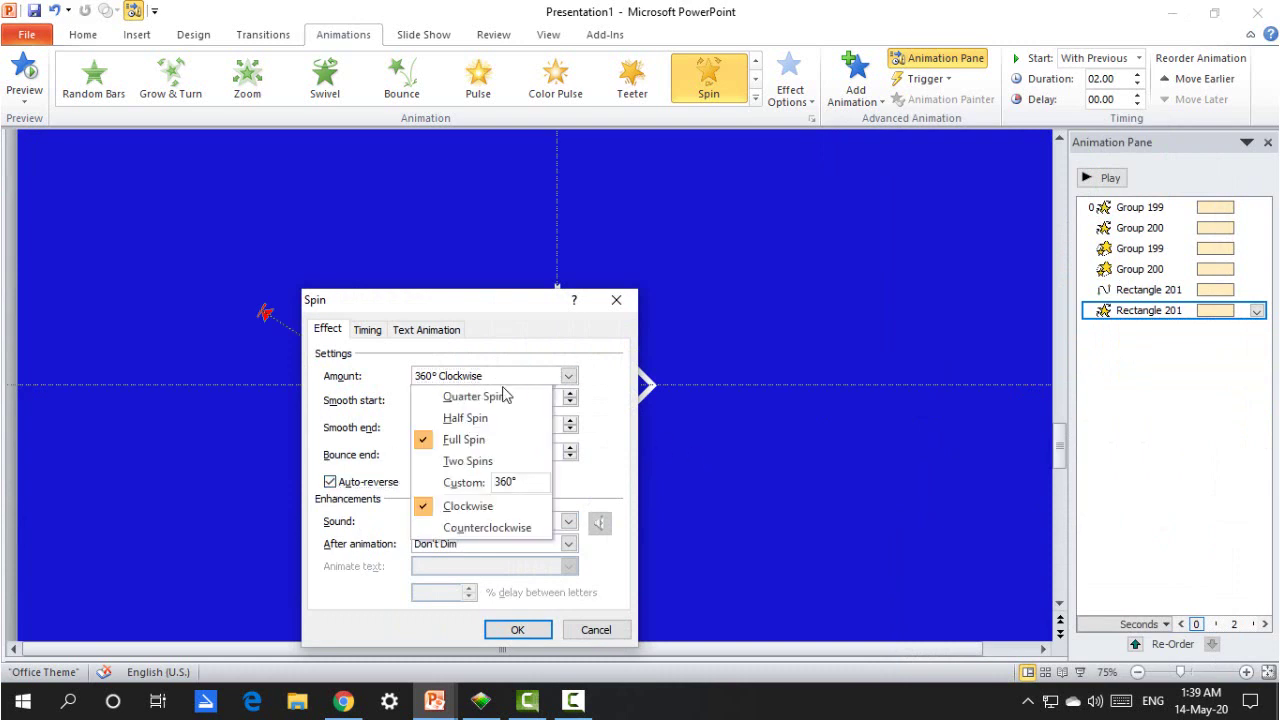
click(482, 418)
click(517, 630)
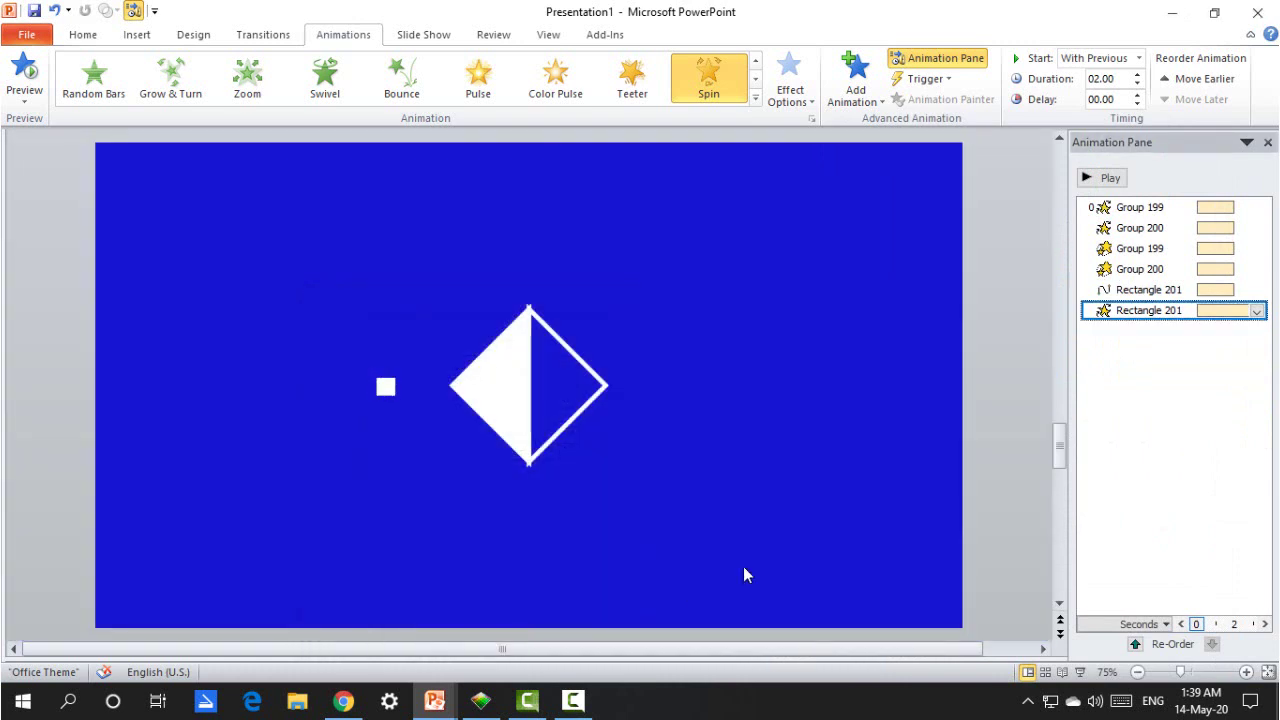
click(1138, 84)
click(1138, 84)
click(1138, 84)
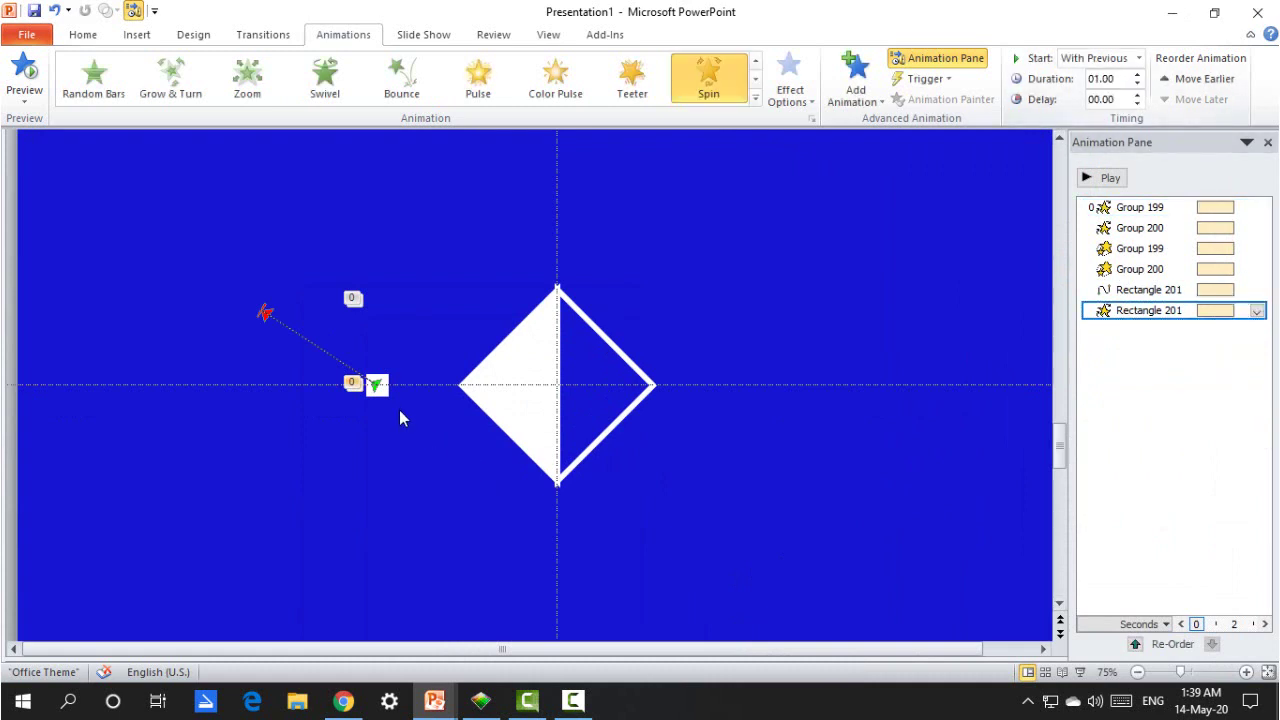
click(1097, 178)
Step: Shrink the small white square about its centre to about 0.17"
click(391, 378)
click(372, 390)
scroll(414, 412, up, 10)
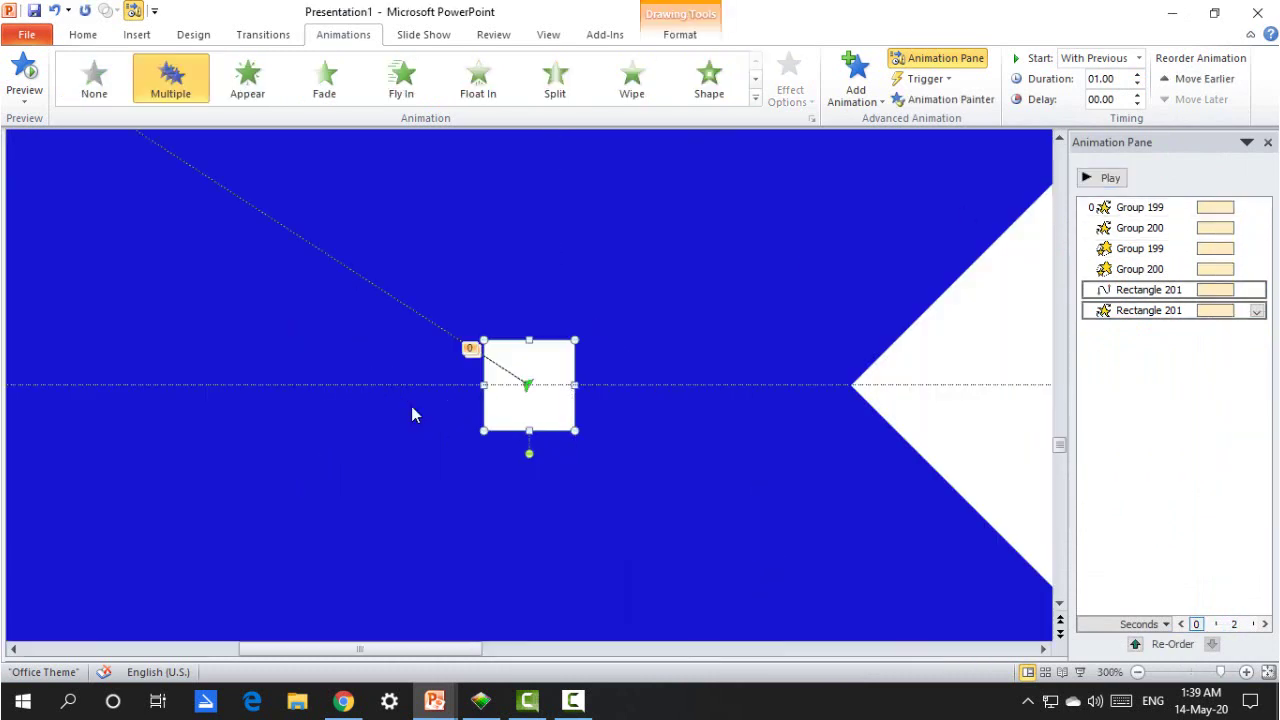
drag(591, 327, 563, 357)
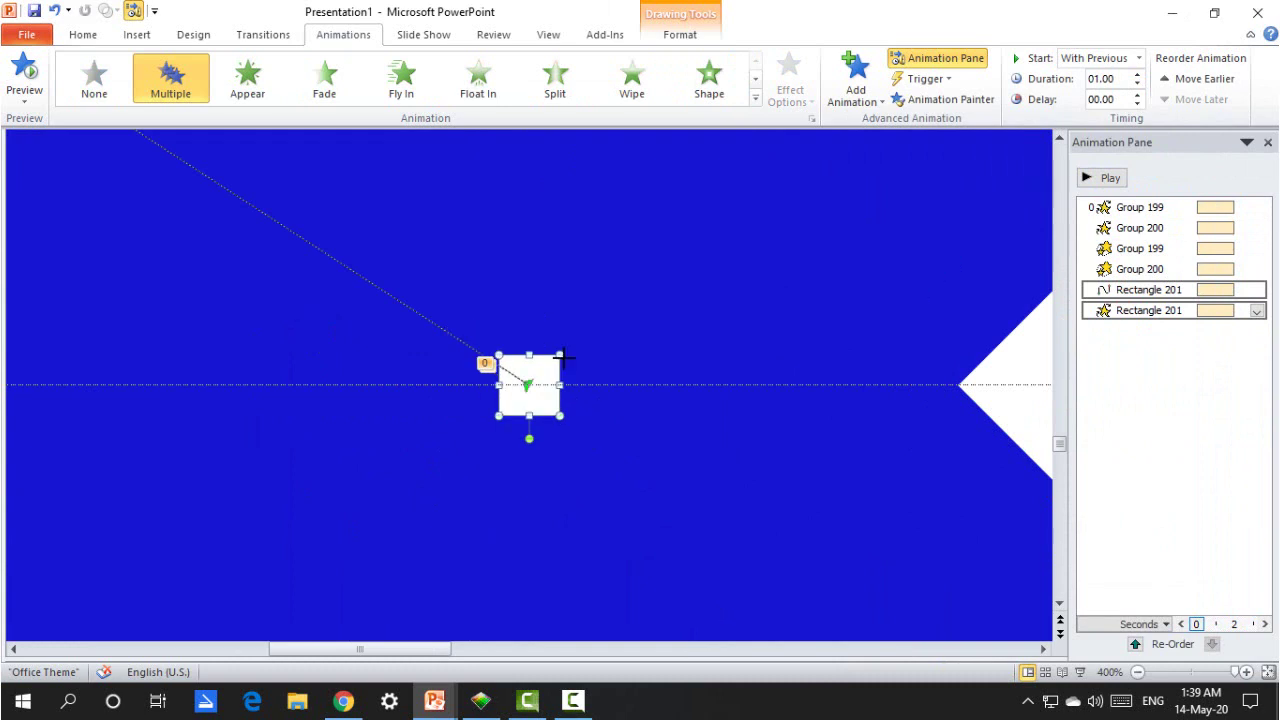
Step: Centre the small square horizontally on the slide and send it to the back, behind the diamond
click(684, 36)
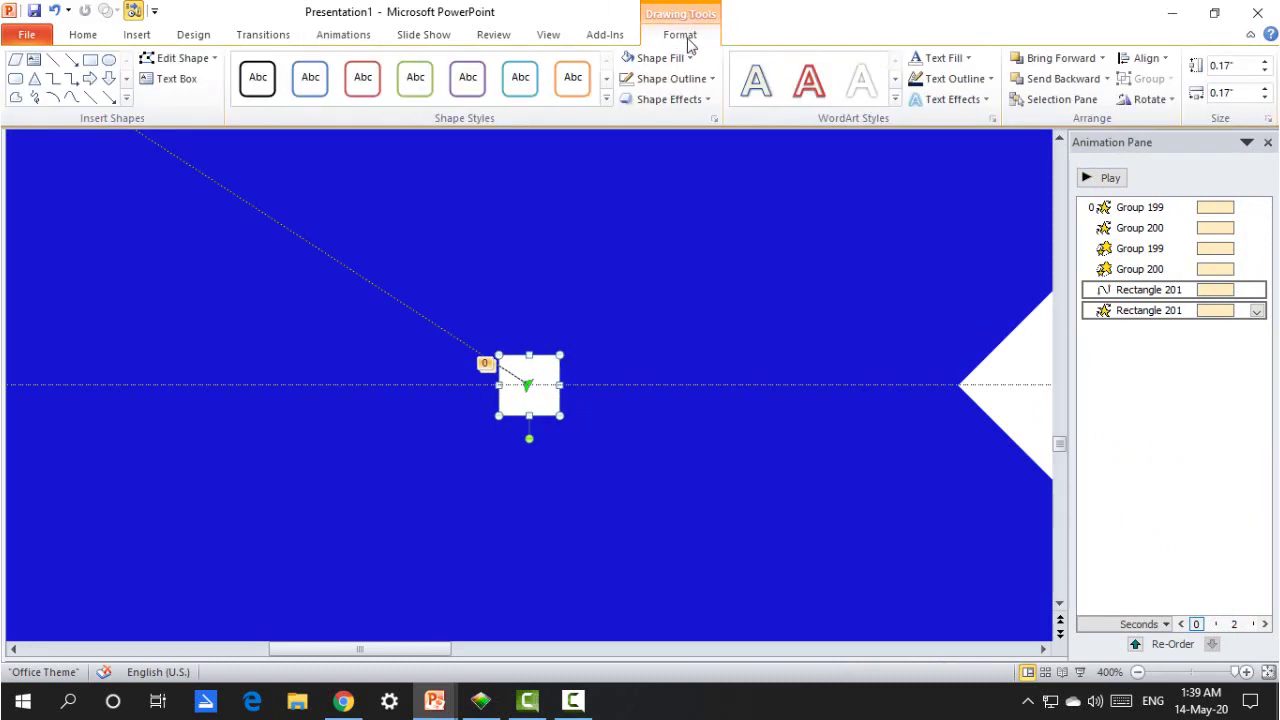
click(1146, 58)
click(1187, 90)
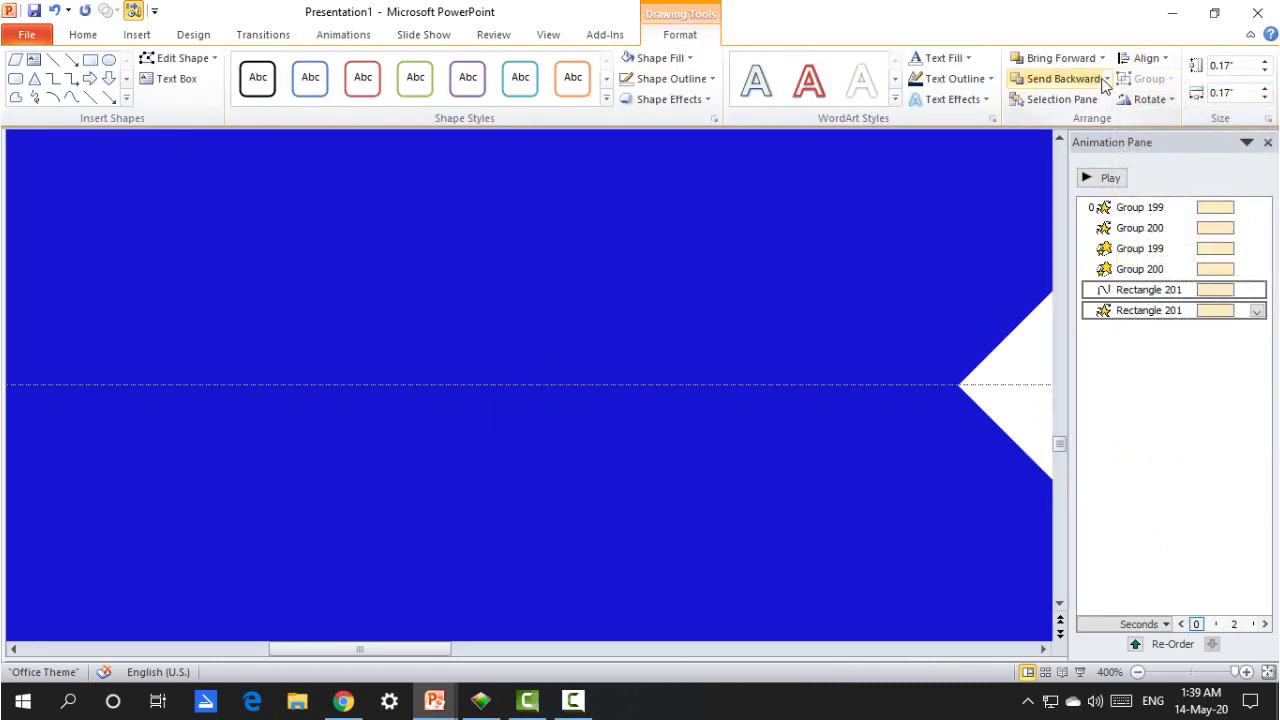
click(1107, 78)
click(1104, 122)
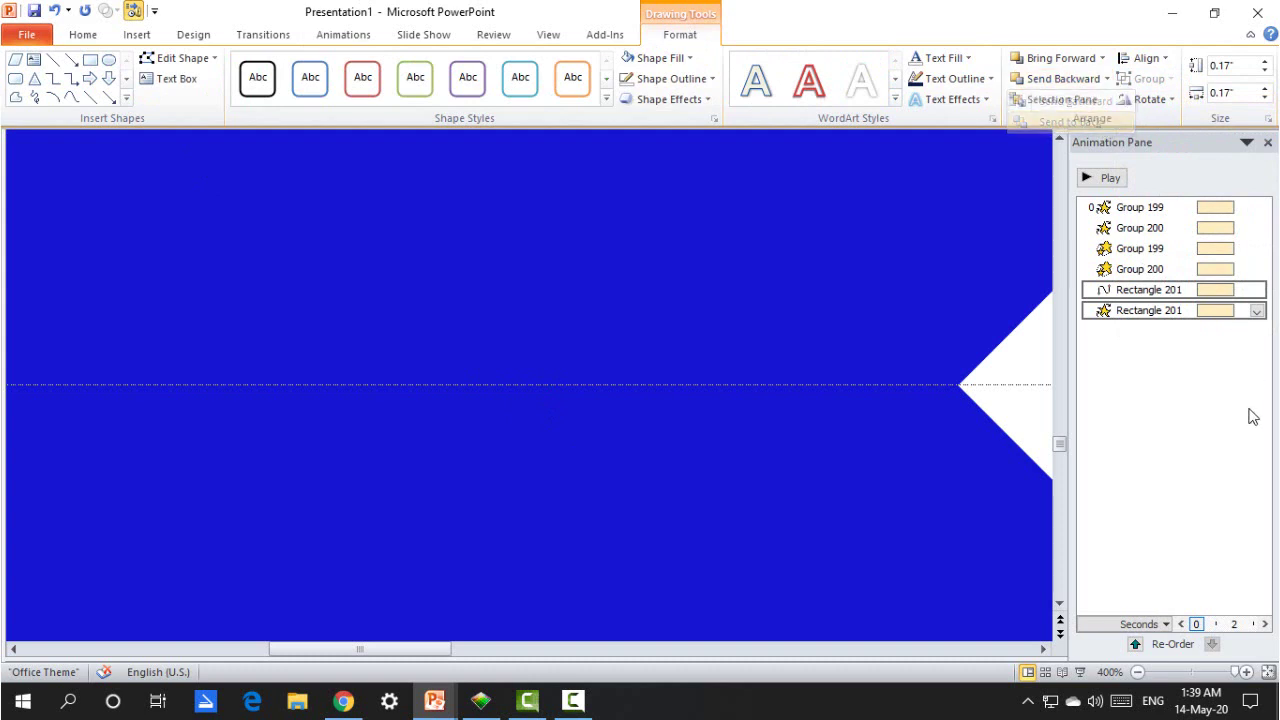
click(1268, 672)
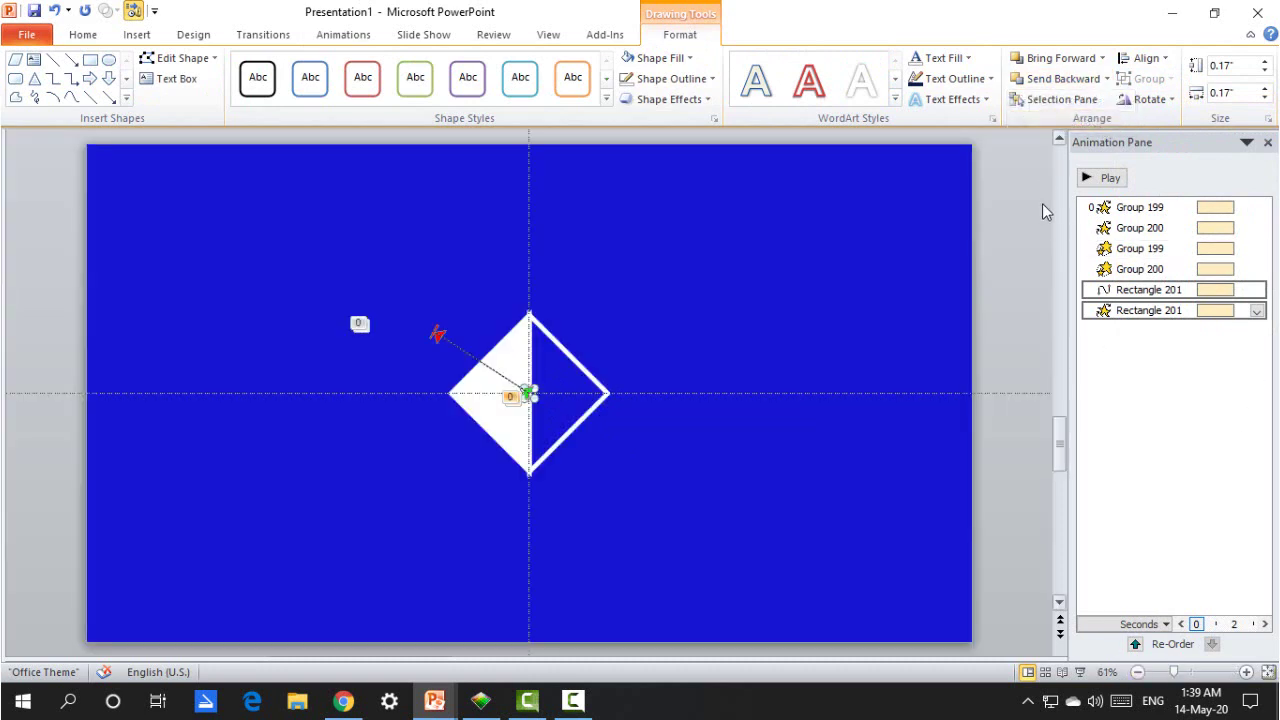
Step: Redirect the small square's motion path straight up along the vertical guide to above the diamond, and play the animations
click(1081, 180)
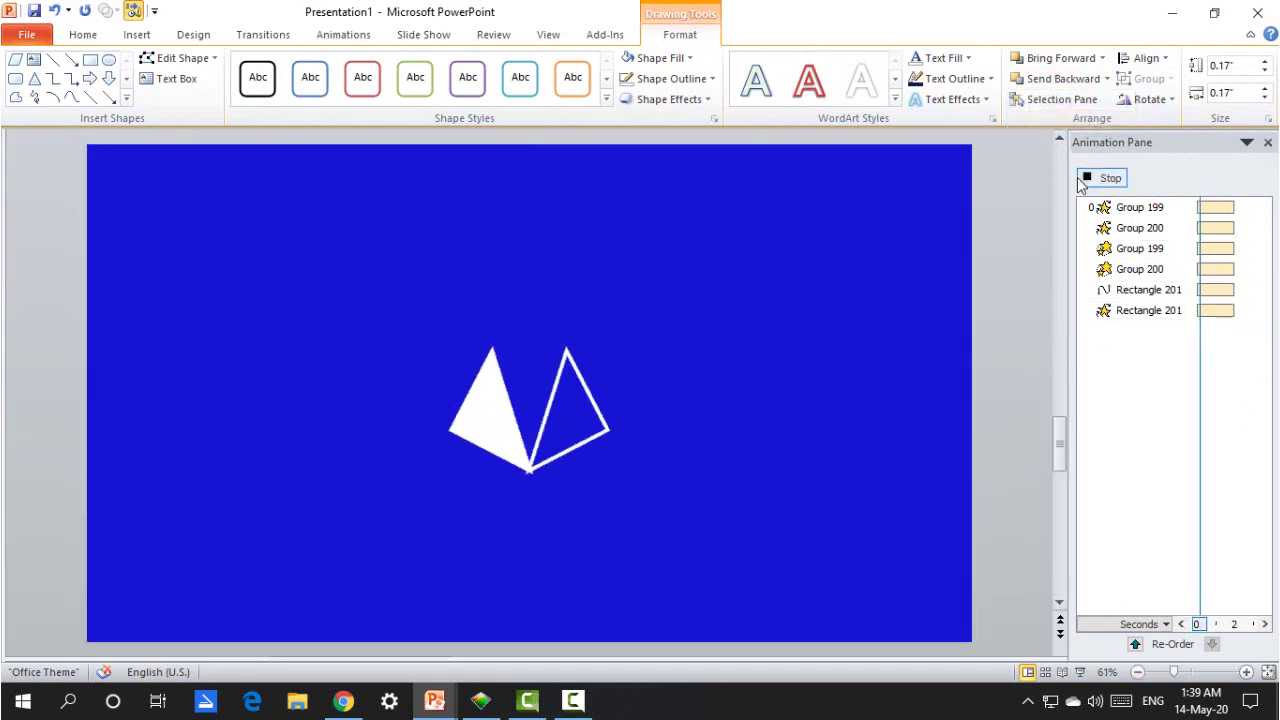
click(435, 336)
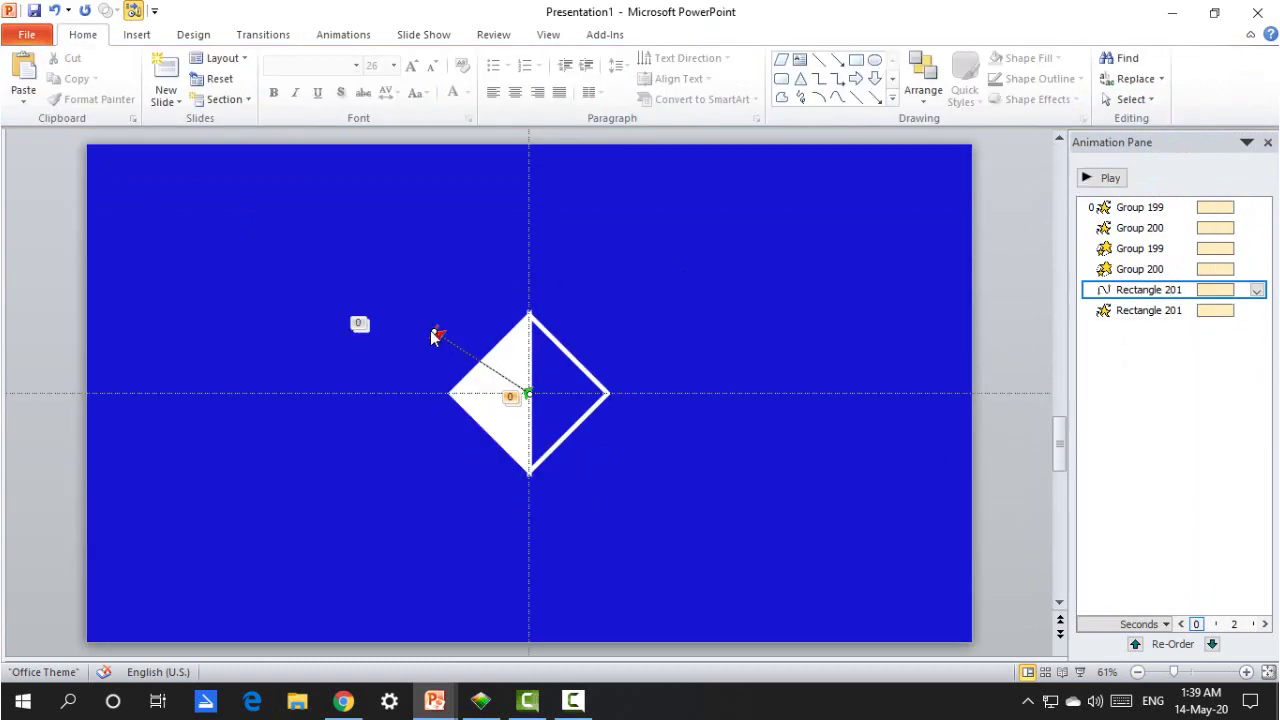
click(1107, 180)
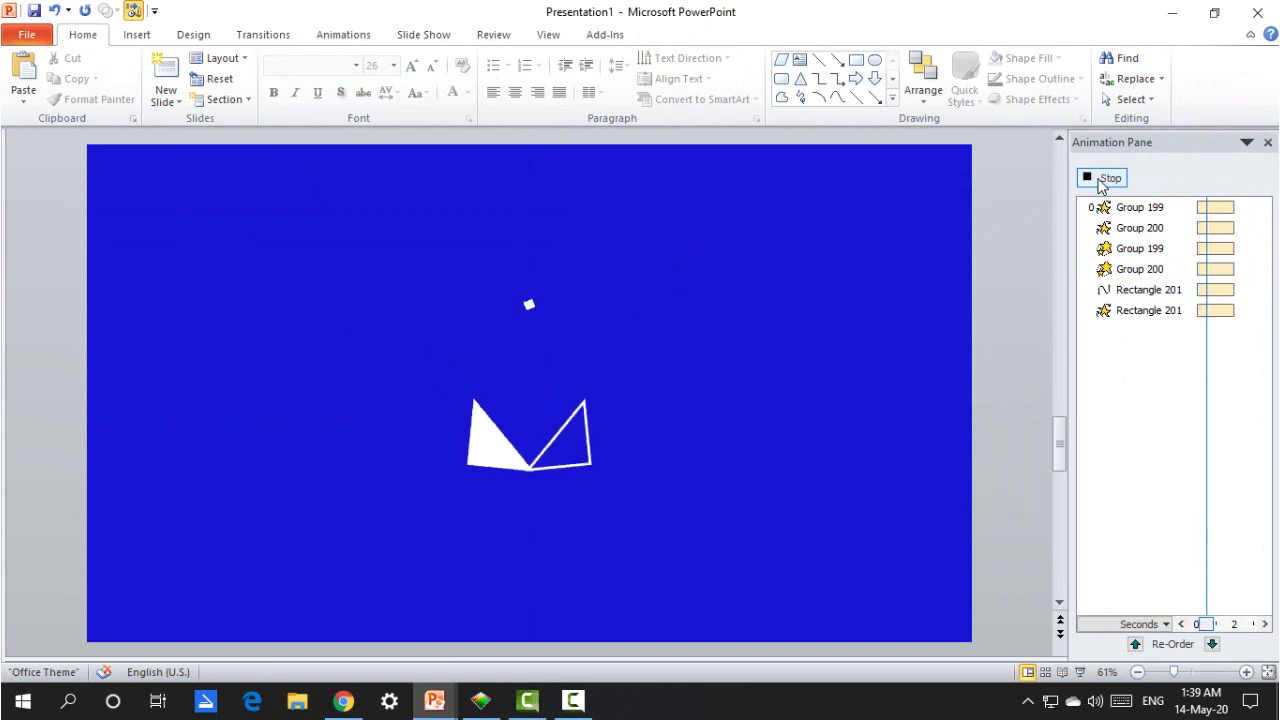
click(1102, 182)
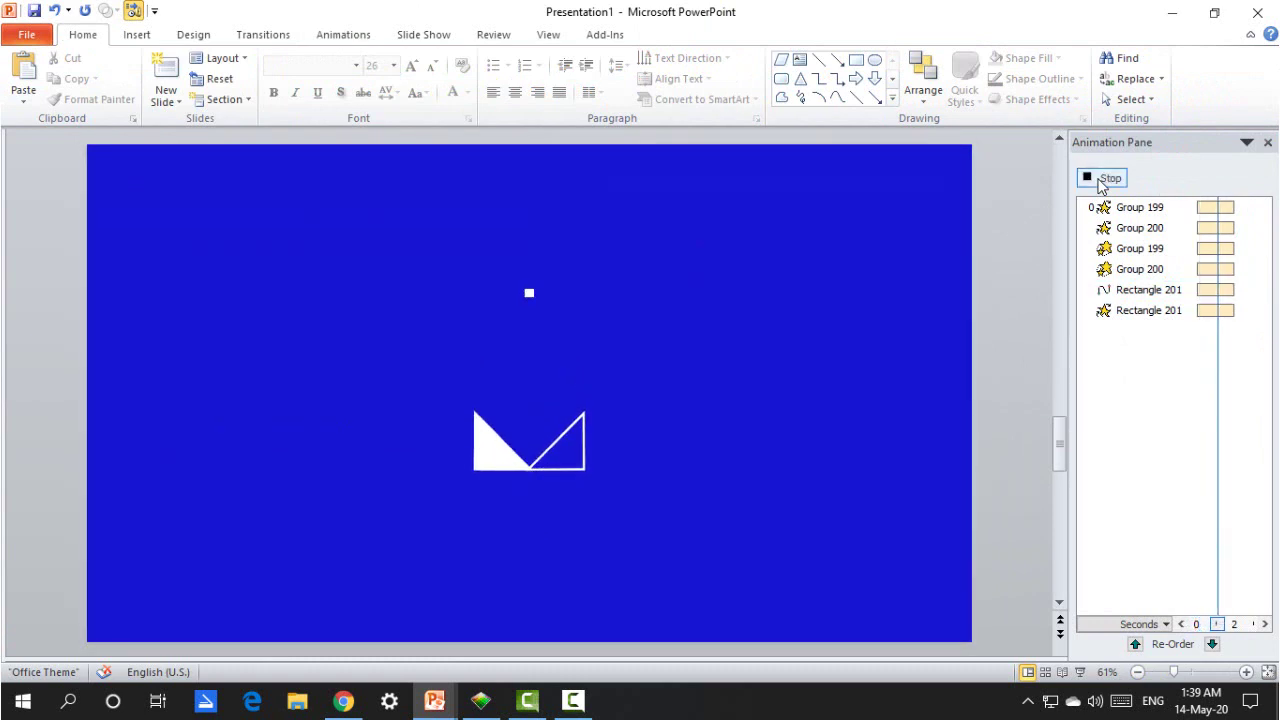
Step: Paste the prepared animated squares, ovals, triangles and bars onto the diamond slide and send them to the back
right_click(747, 247)
click(782, 310)
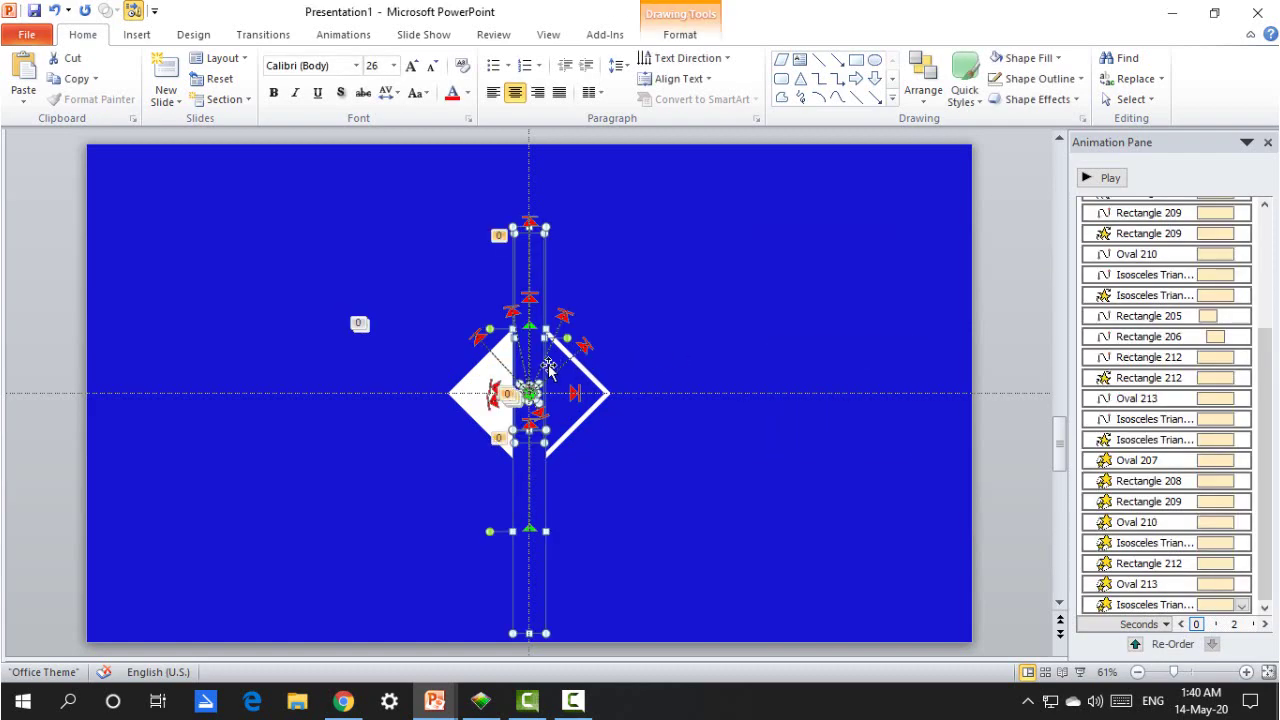
right_click(541, 508)
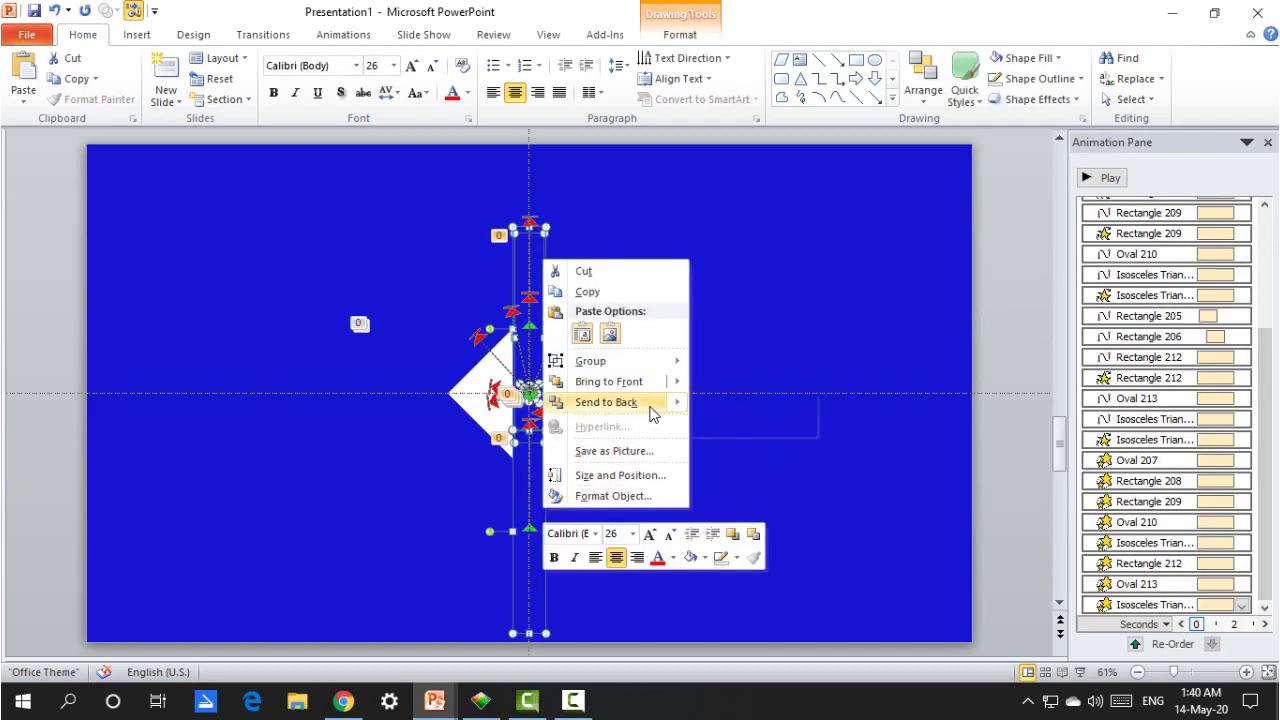
mouse_move(660, 406)
click(703, 404)
click(911, 333)
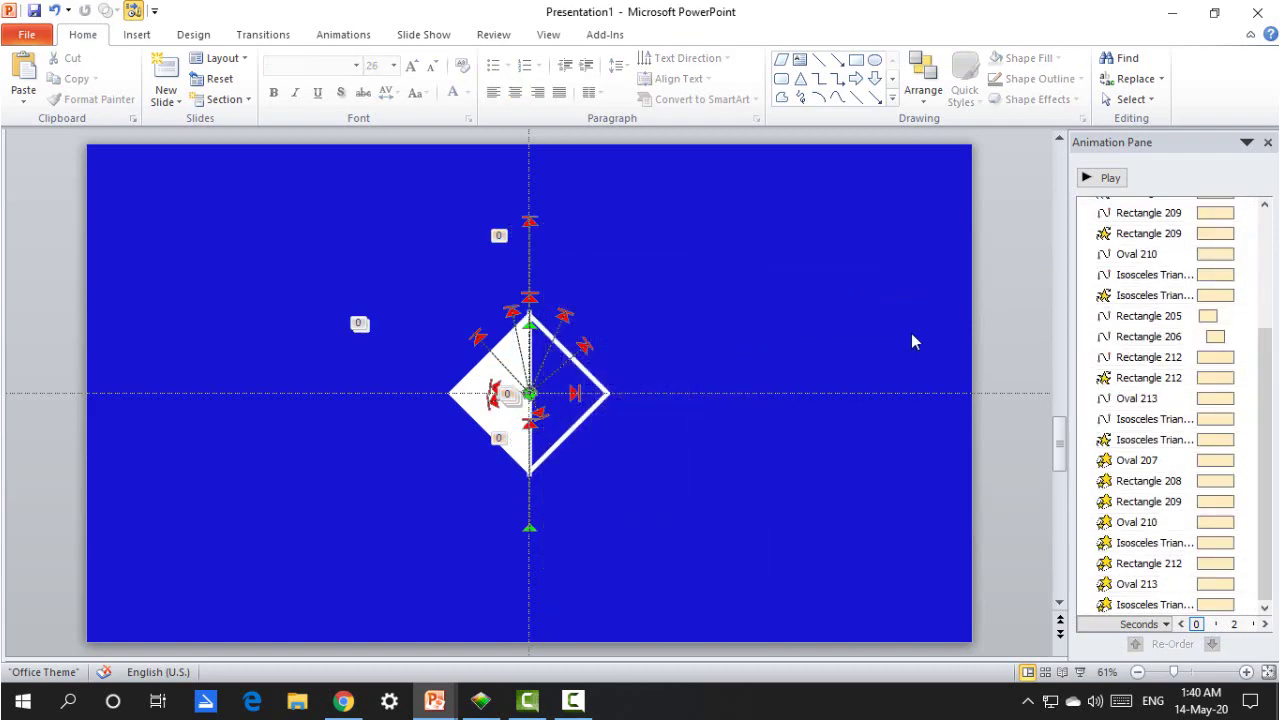
Step: Play the diamond slide's animations to check how the shapes burst outwards, and look through the earlier slides
click(1088, 178)
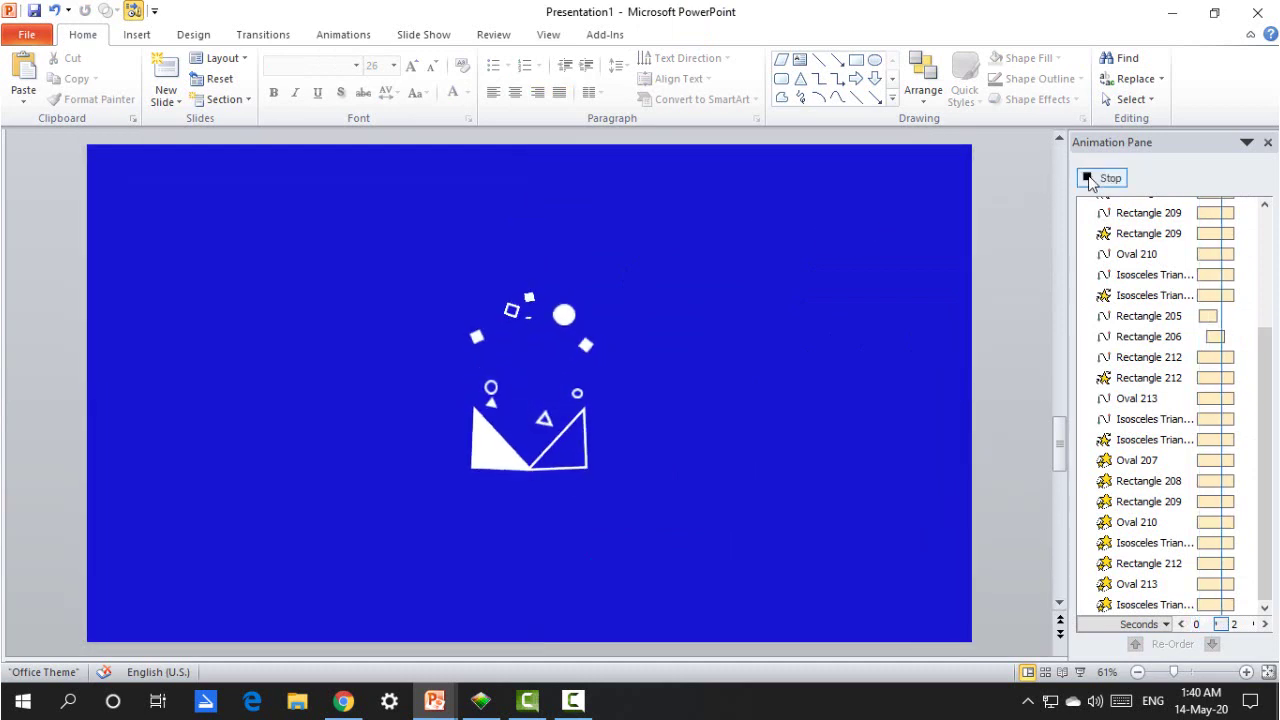
click(1088, 178)
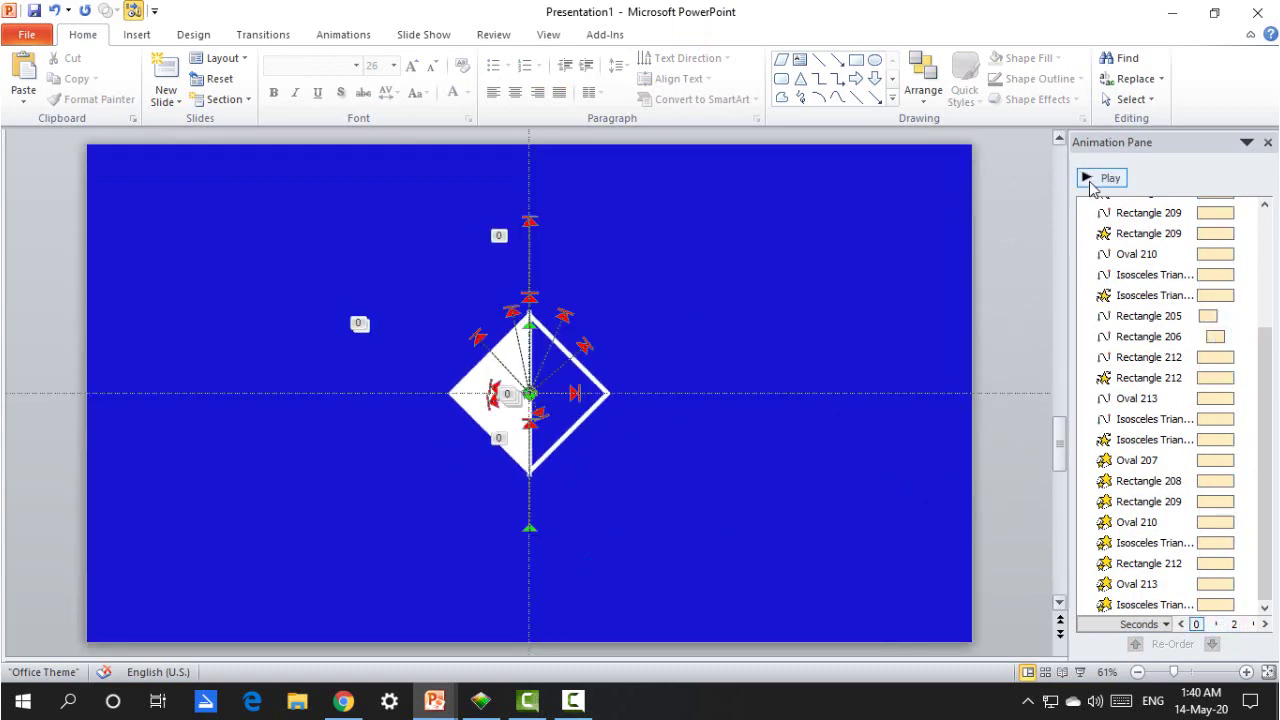
click(1100, 178)
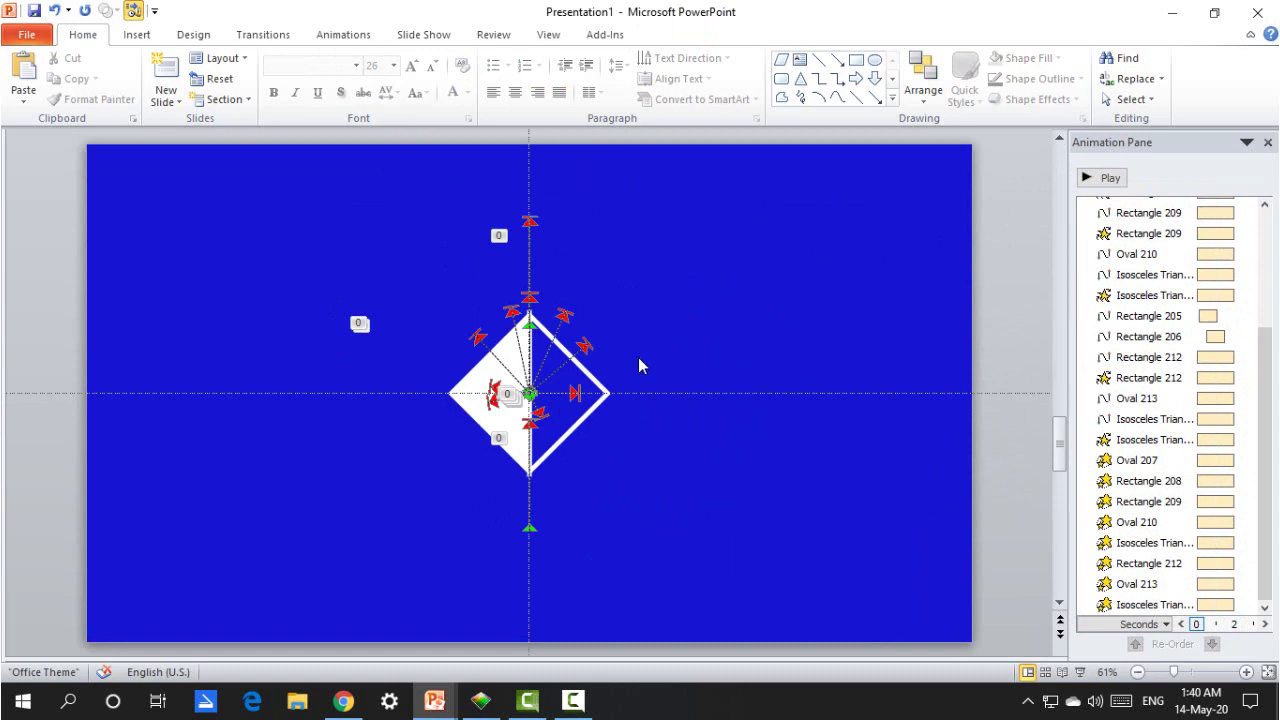
scroll(752, 325, up, 5)
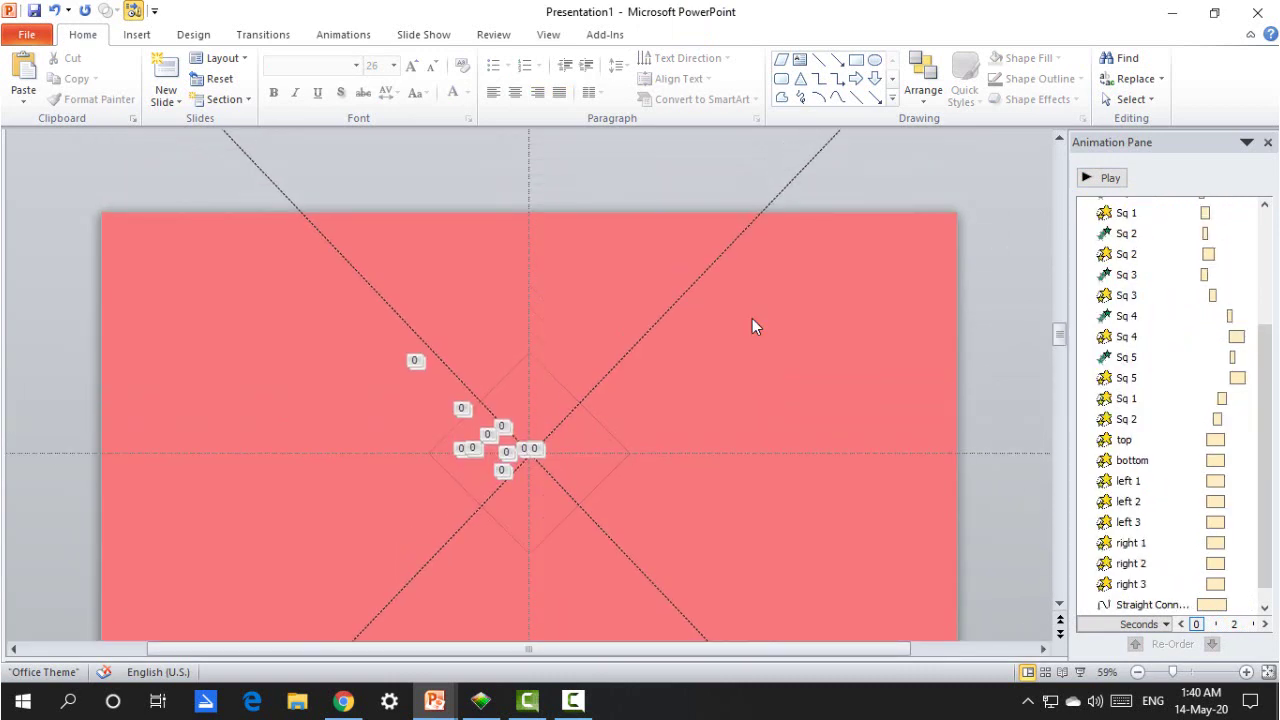
scroll(752, 318, up, 5)
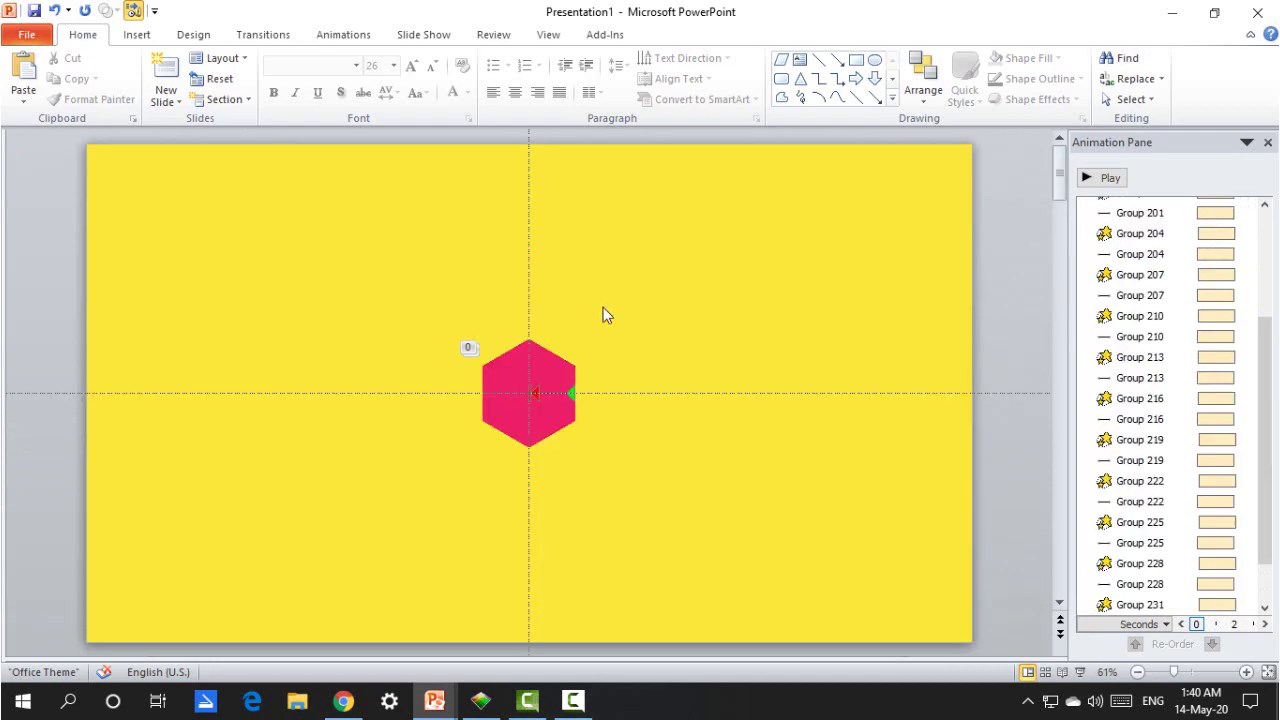
scroll(668, 322, down, 4)
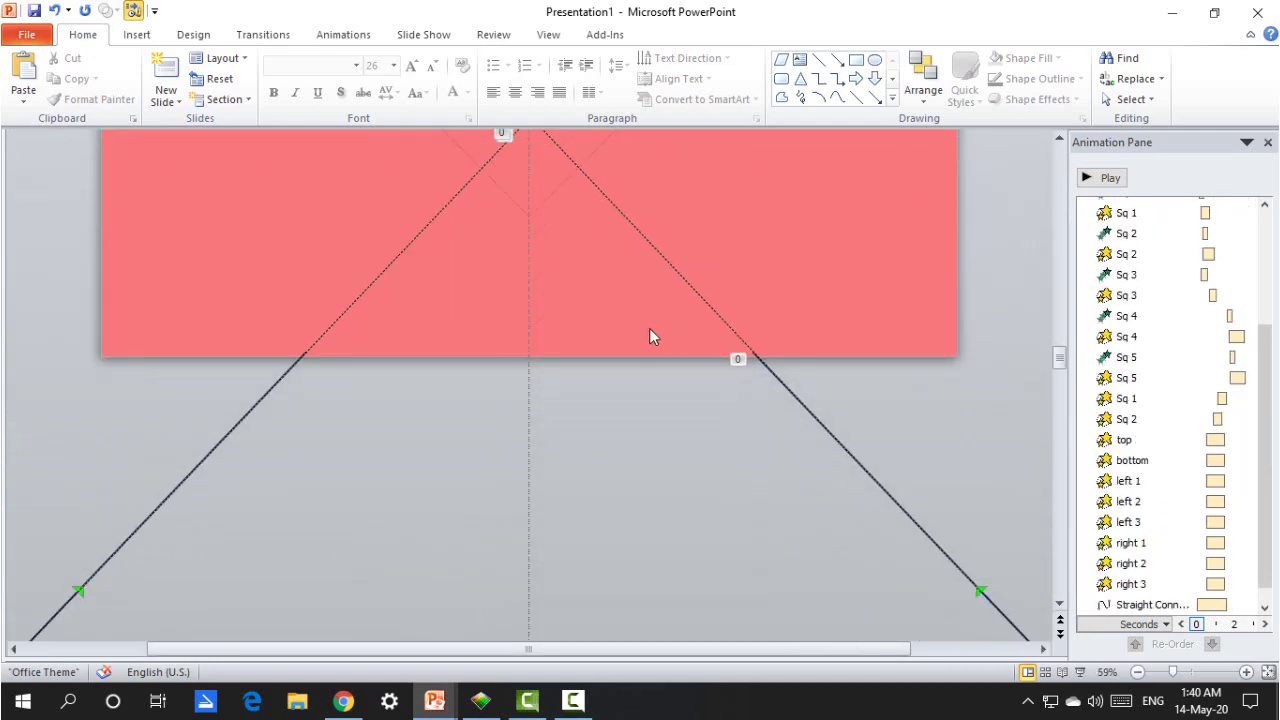
scroll(599, 345, down, 1)
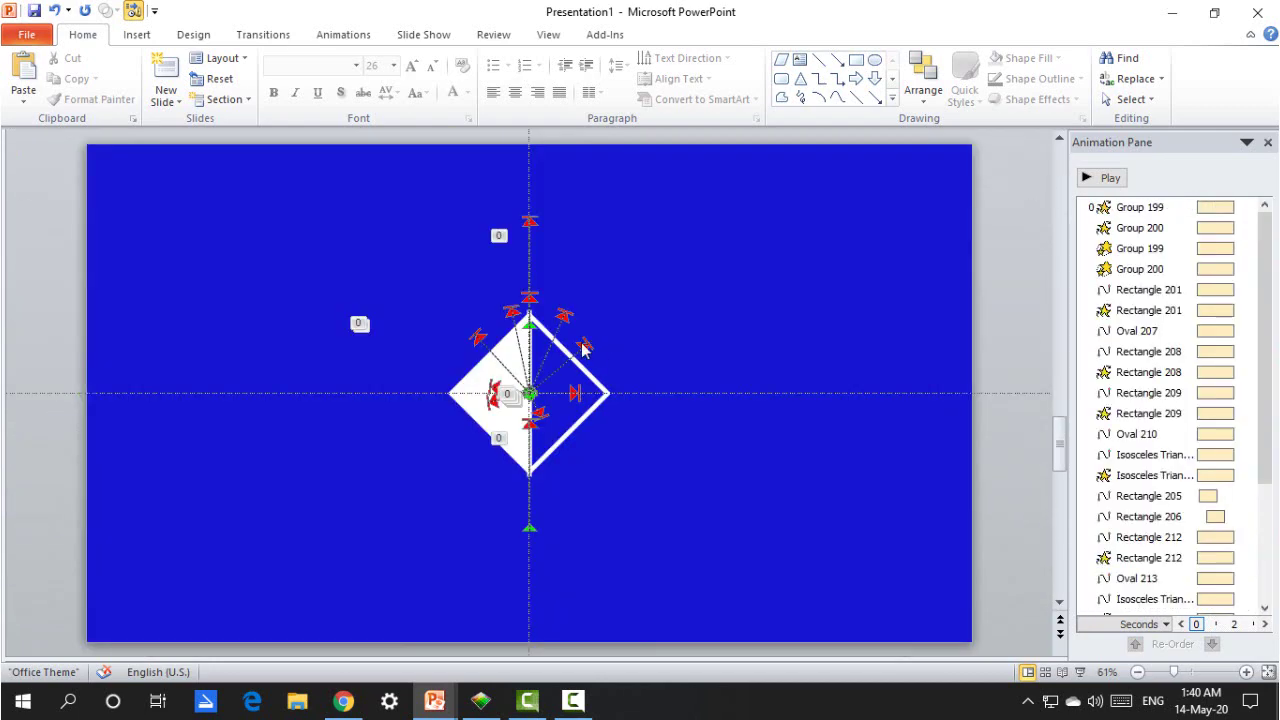
Step: View the Create a Video export options, return to the slides and show the black-framed six-panel slide
click(30, 37)
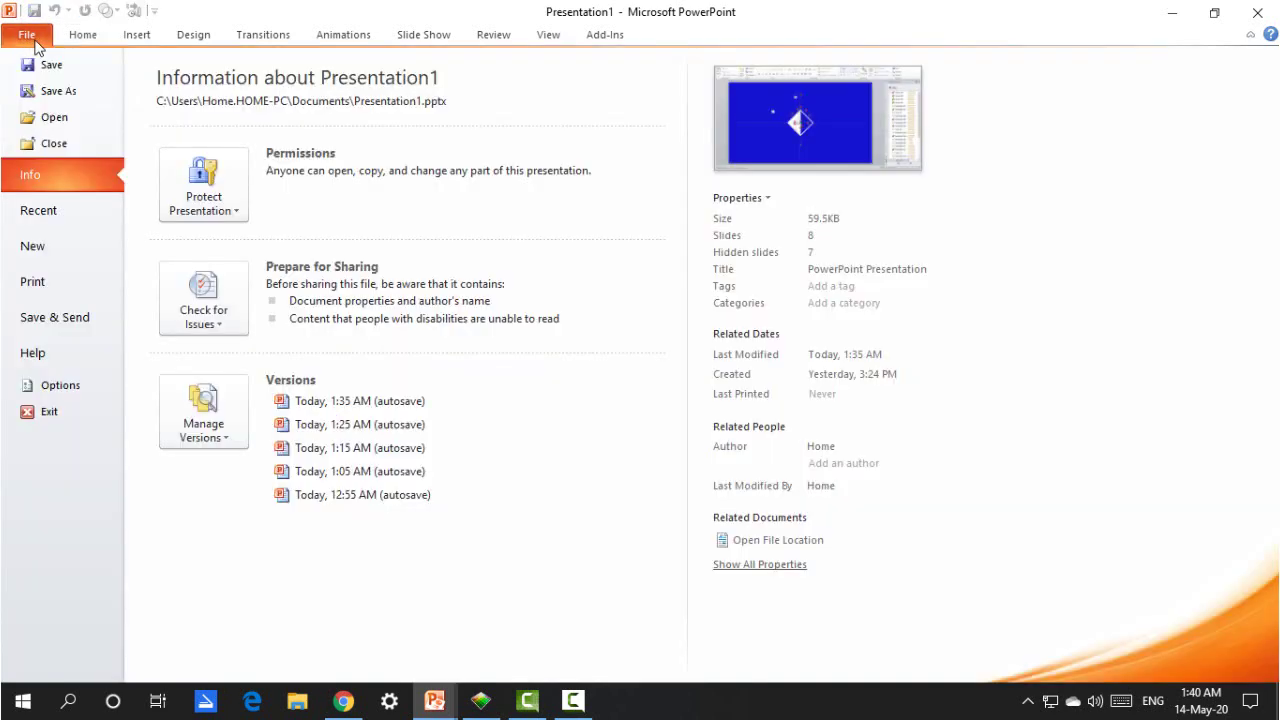
click(61, 317)
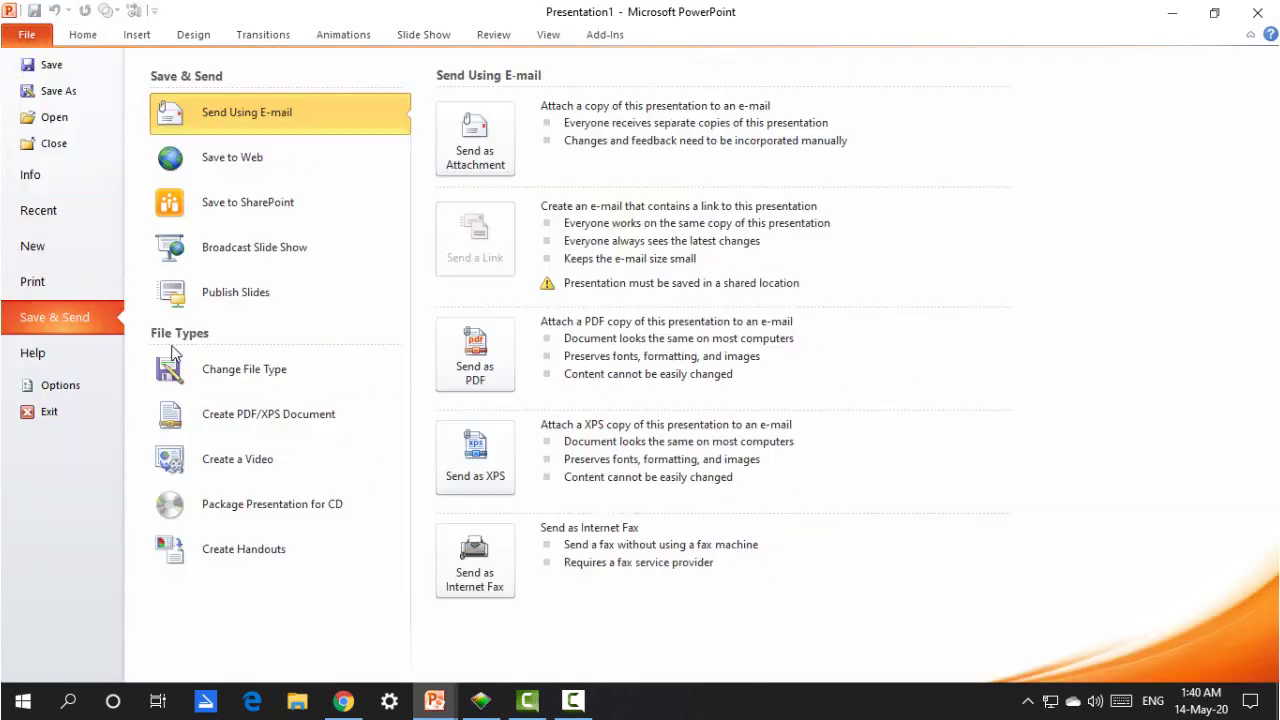
click(266, 466)
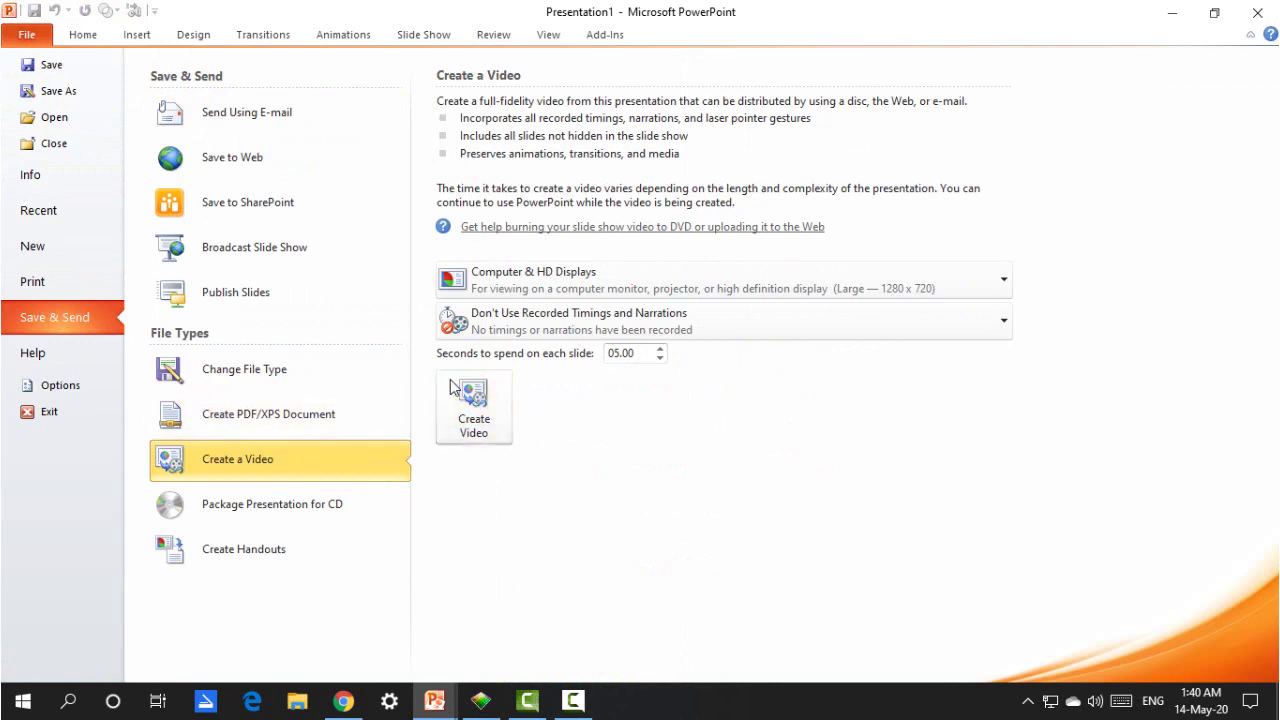
click(27, 37)
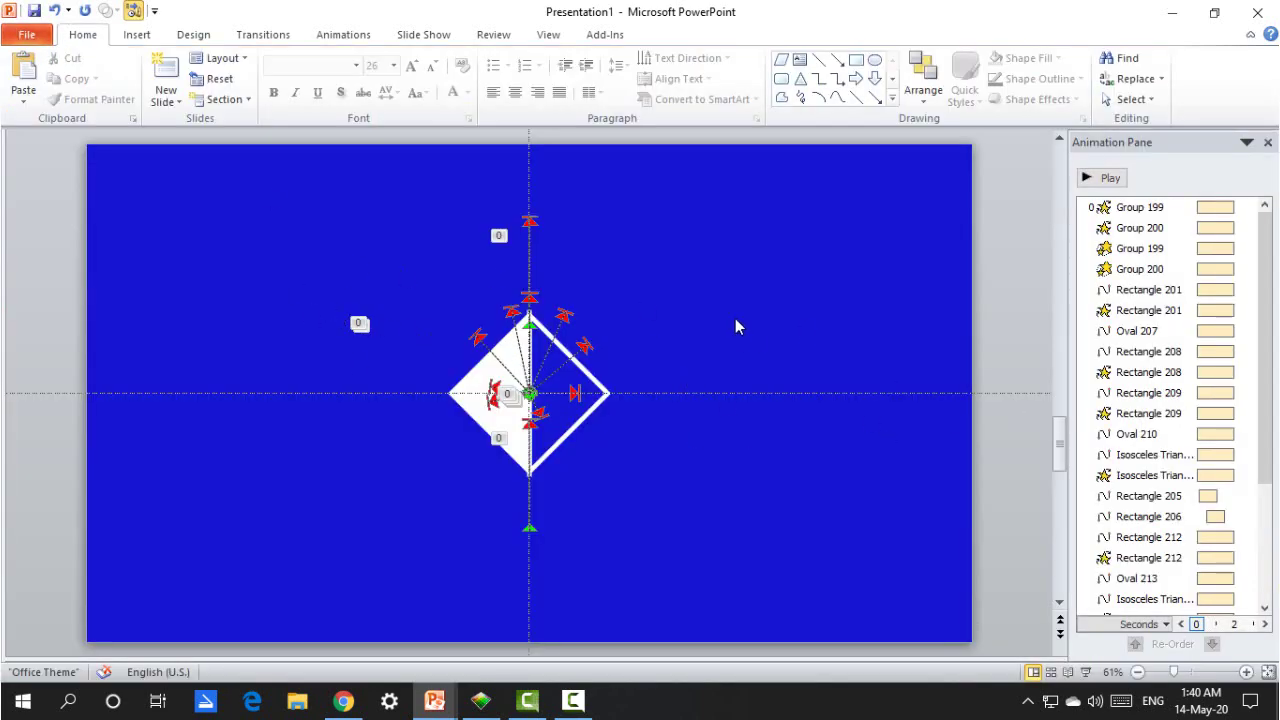
scroll(735, 318, down, 1)
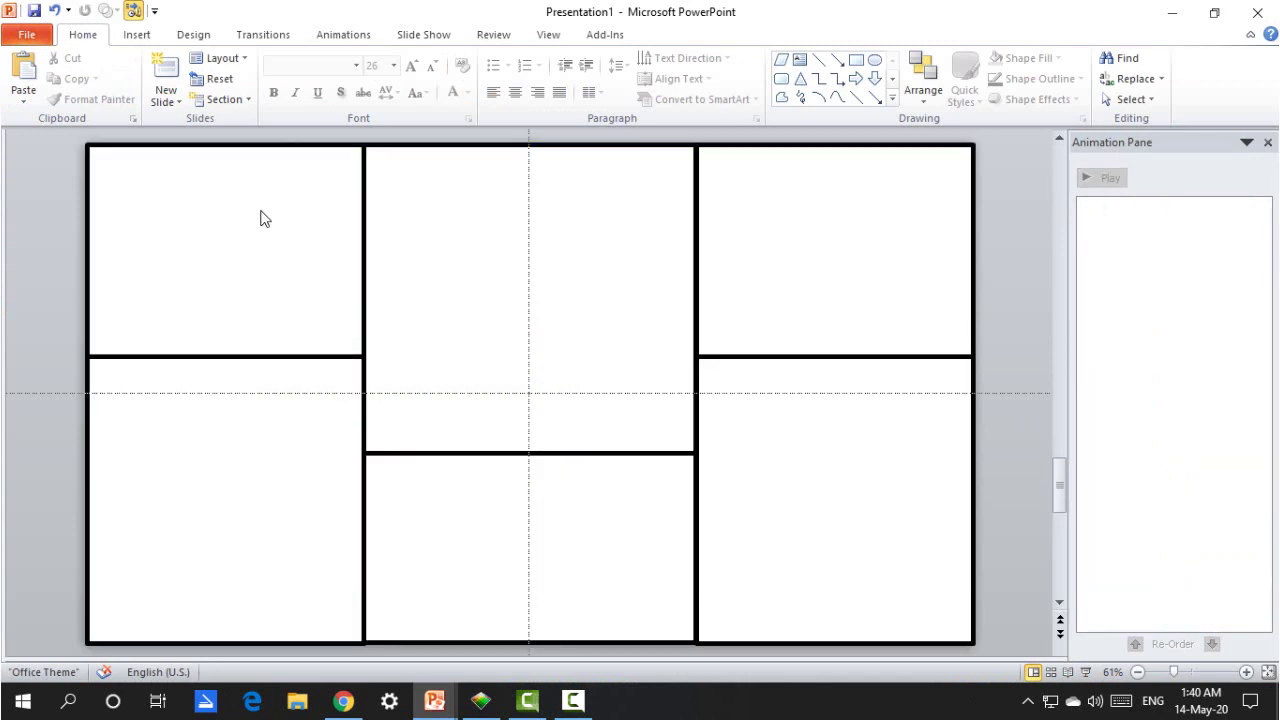